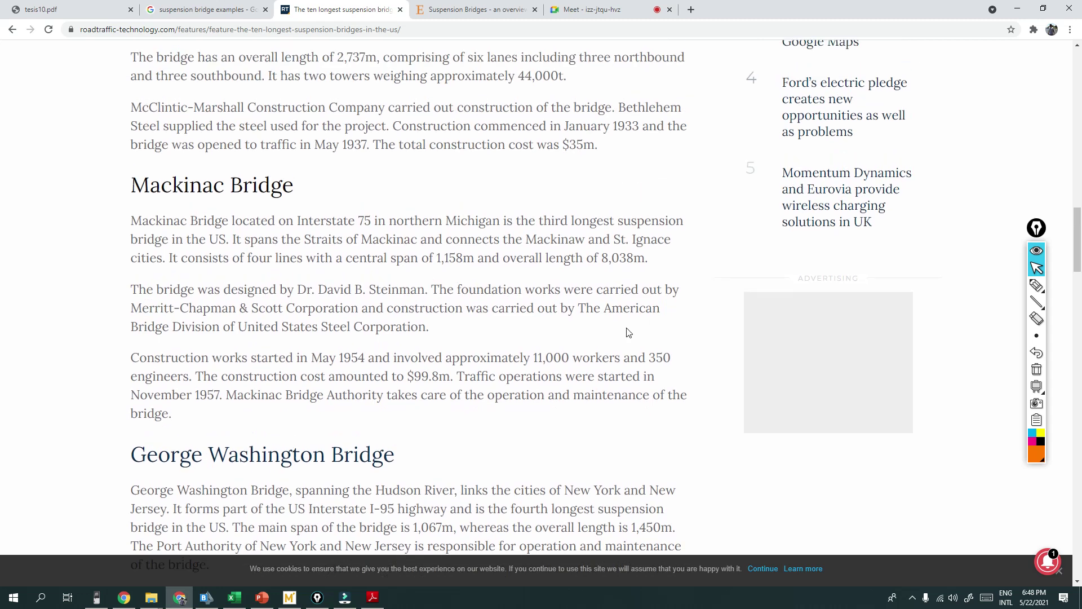
Step: Review the span and overall length figures in the article on the longest US suspension bridges, and return to the search results
scroll(363, 239, up, 10)
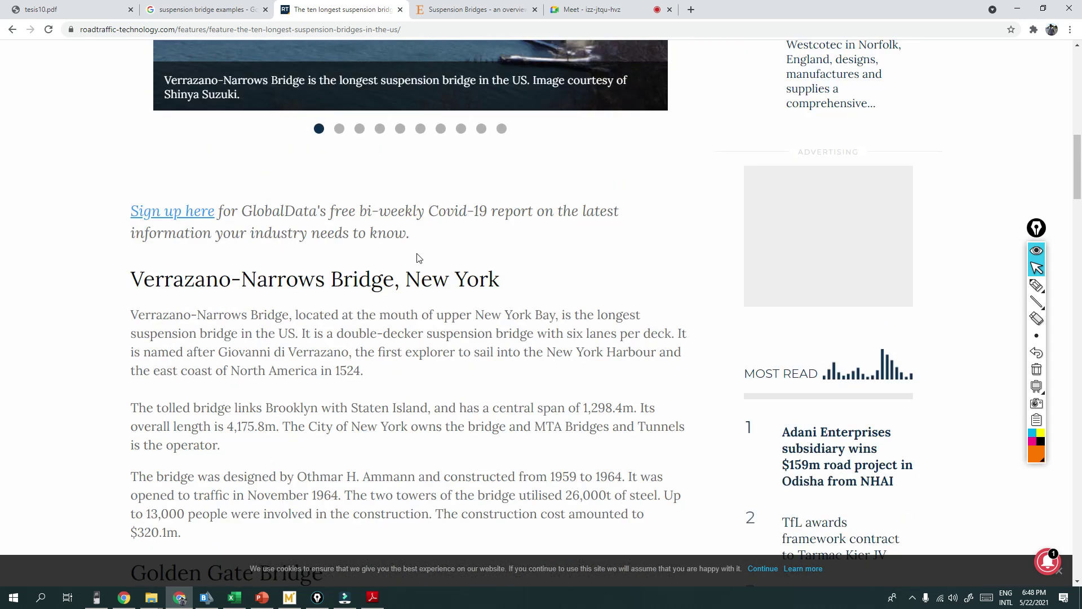
scroll(522, 273, down, 5)
scroll(494, 292, down, 12)
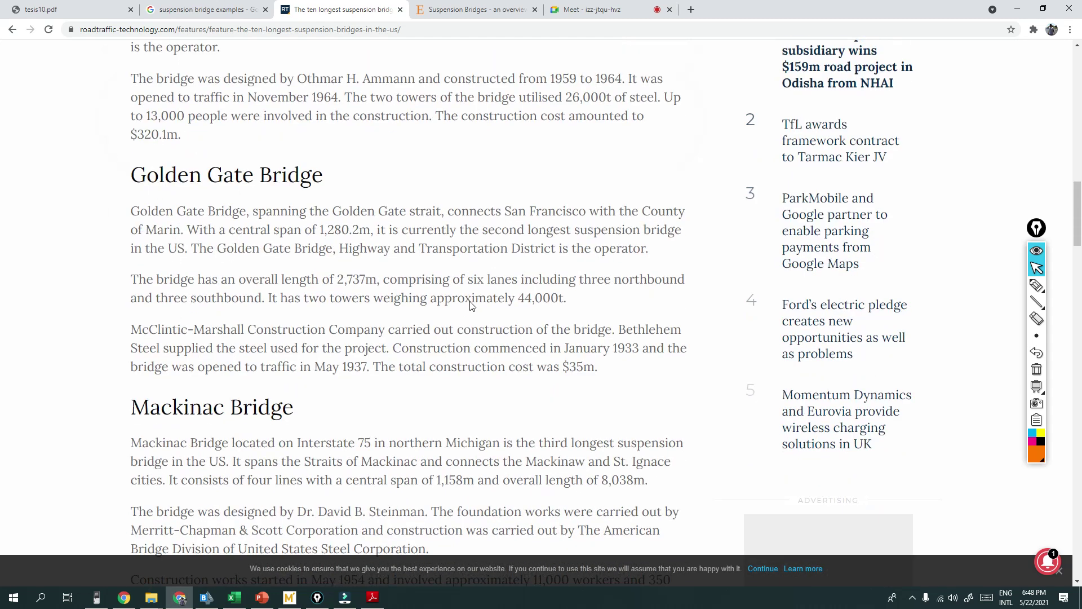
scroll(389, 233, up, 3)
scroll(425, 226, down, 9)
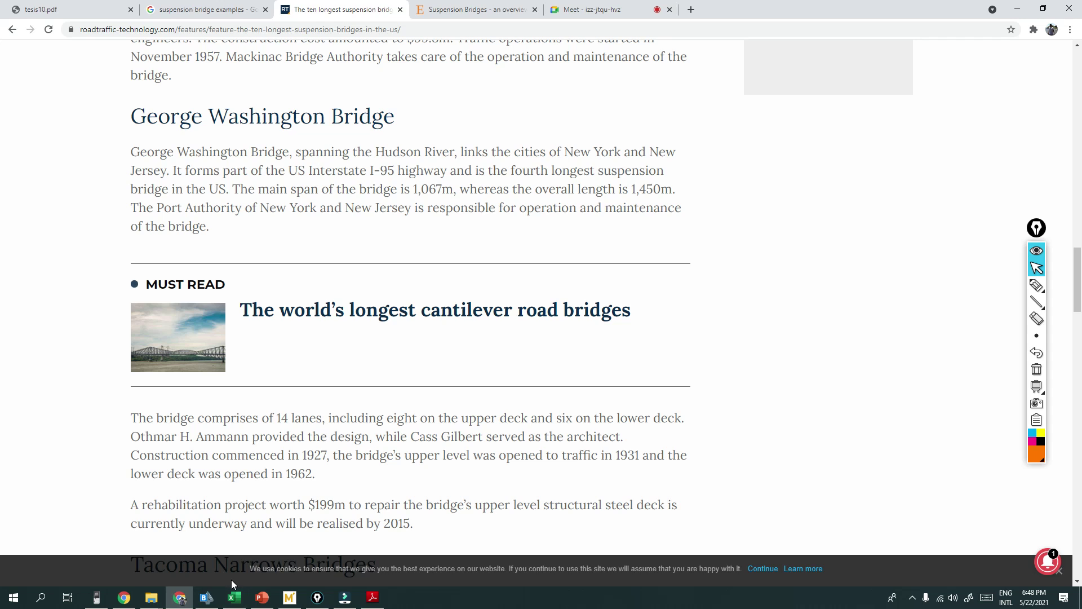
click(191, 9)
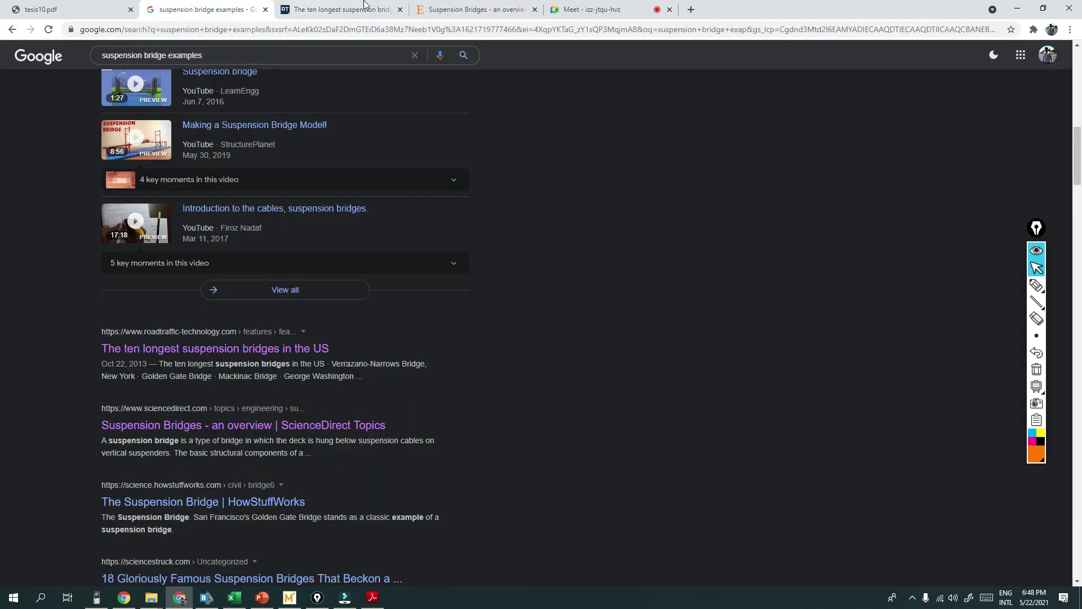
Step: Open Google Classroom in a new tab and enter the ESTRUCTURAS ESPECIALES class
click(692, 9)
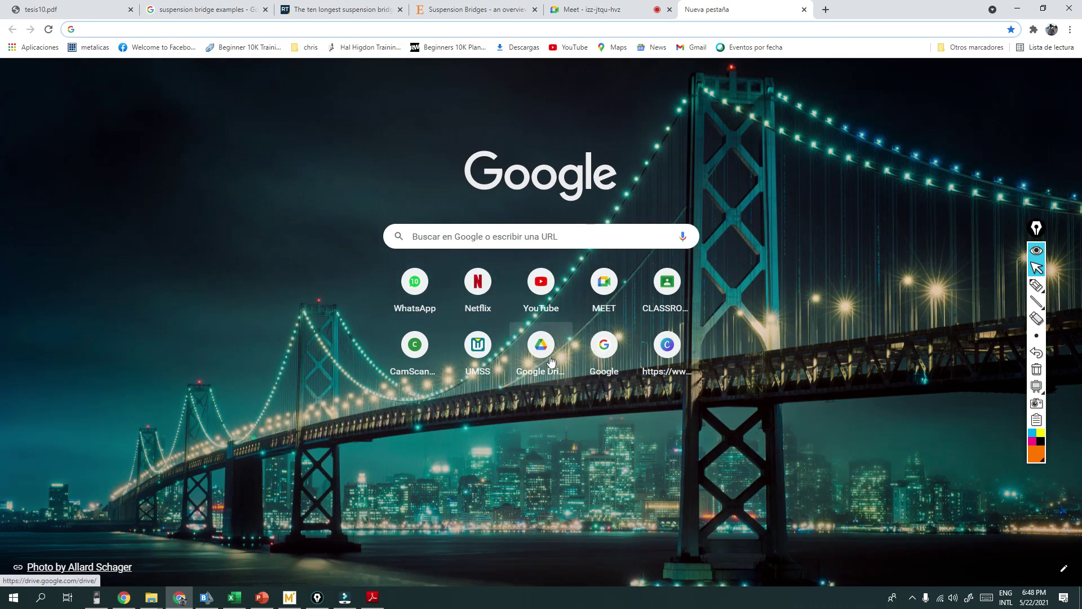
click(669, 289)
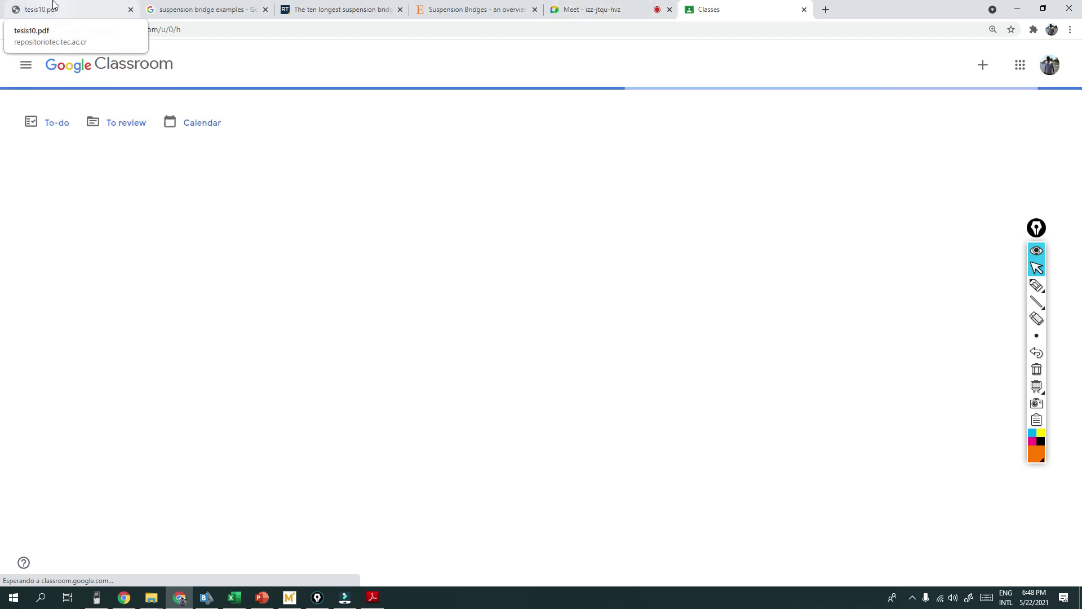
scroll(558, 379, down, 3)
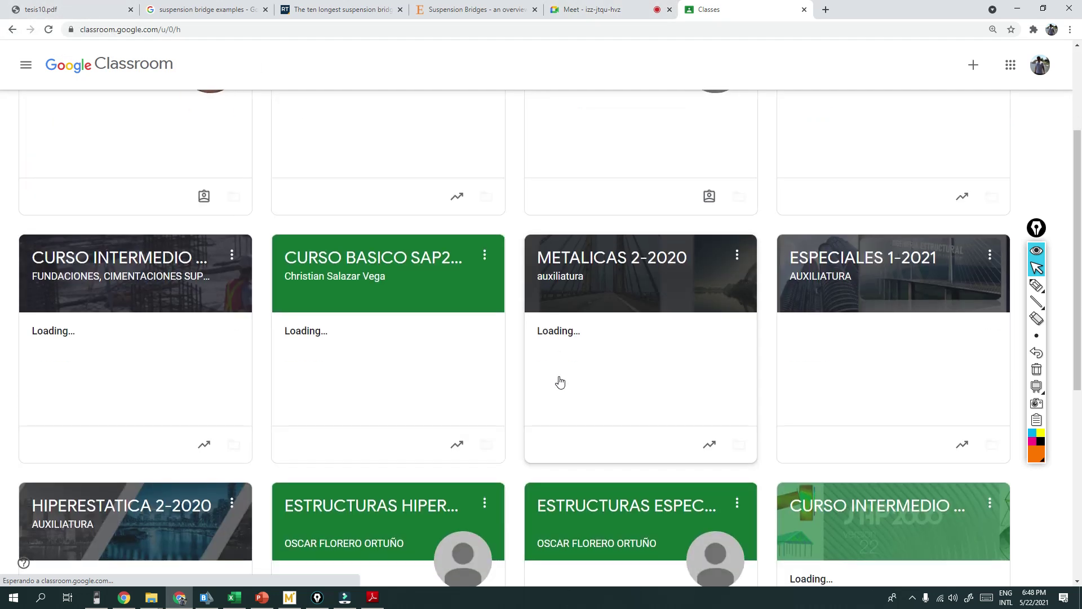
scroll(558, 382, down, 4)
scroll(558, 382, down, 2)
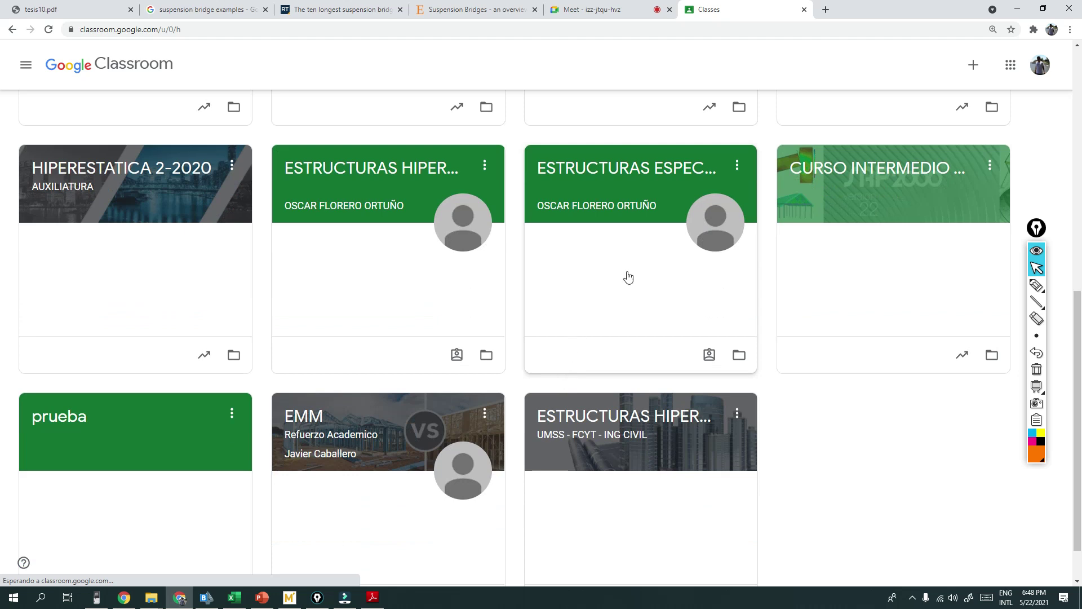
click(640, 171)
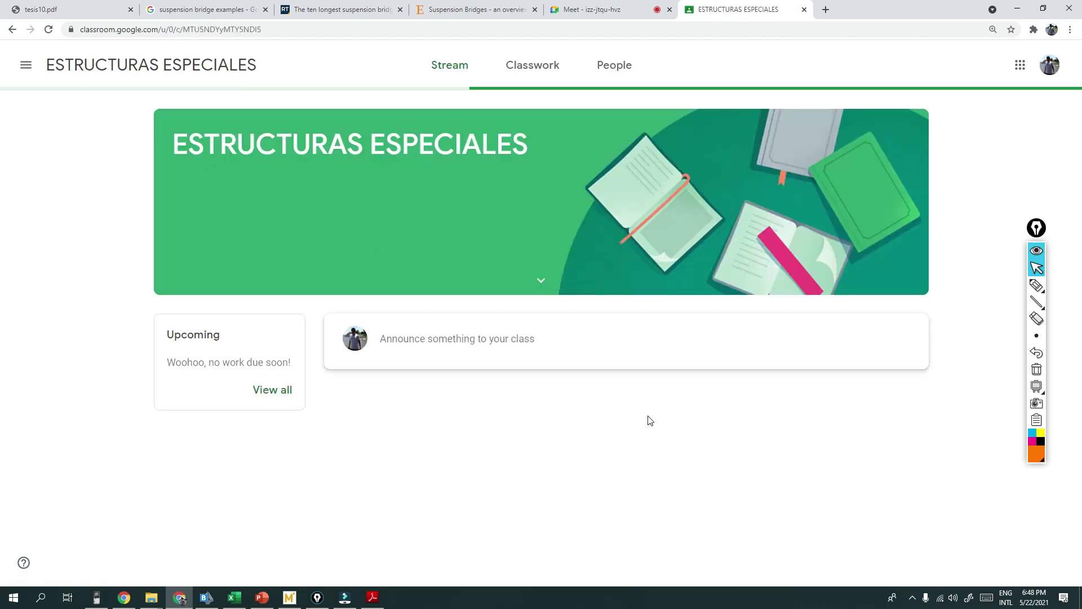
Step: Find the "Nueva lista de proyectos" post in the class stream and open its attached 12021a0.xlsx file
scroll(445, 398, down, 3)
scroll(444, 398, down, 4)
scroll(445, 399, up, 1)
scroll(444, 399, down, 3)
scroll(444, 398, down, 10)
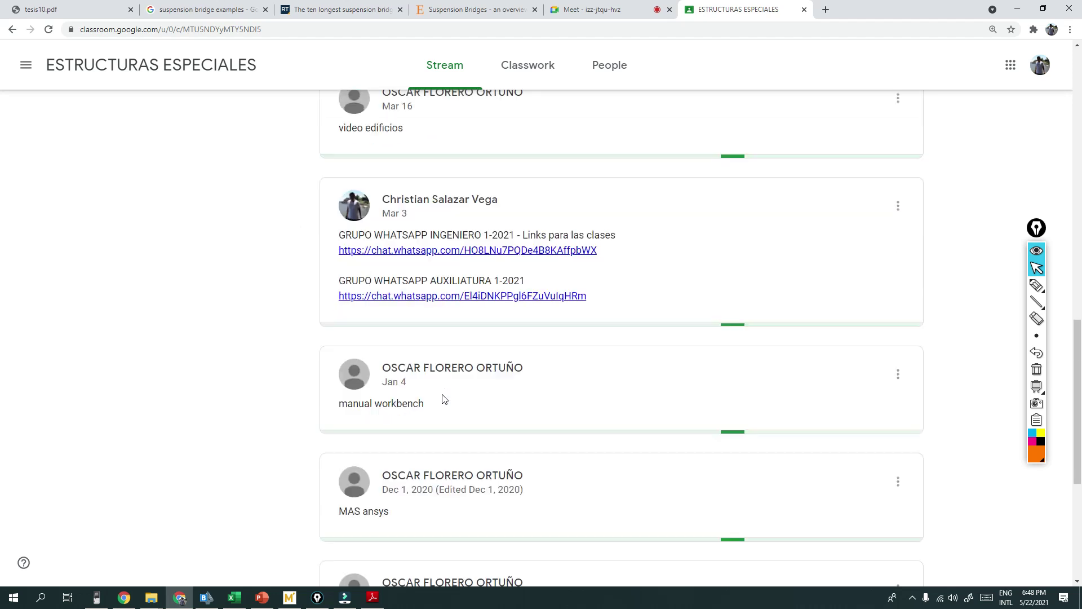
scroll(442, 399, up, 7)
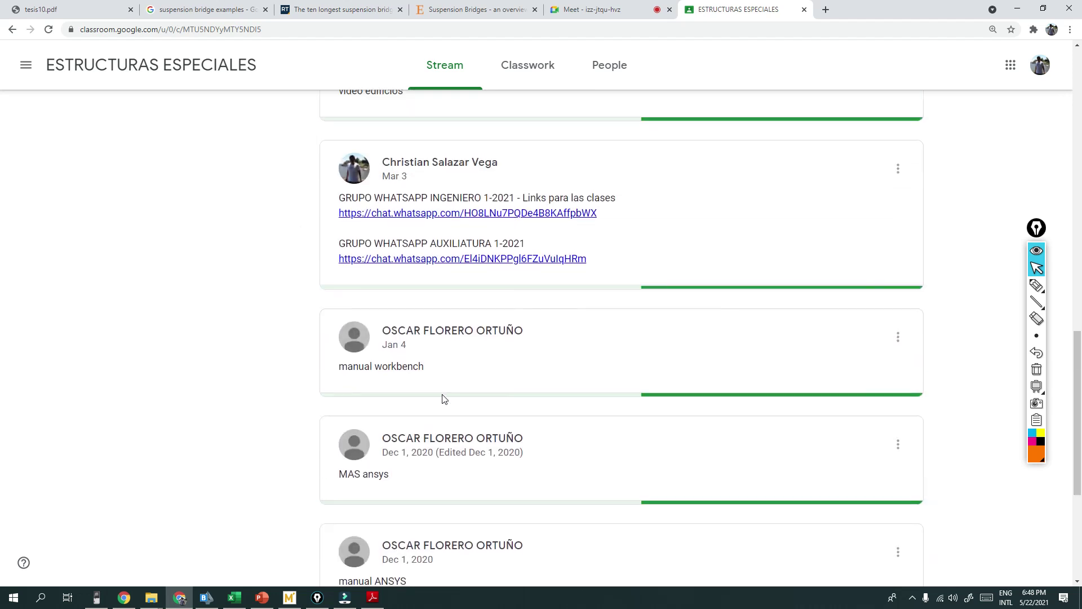
scroll(443, 398, up, 6)
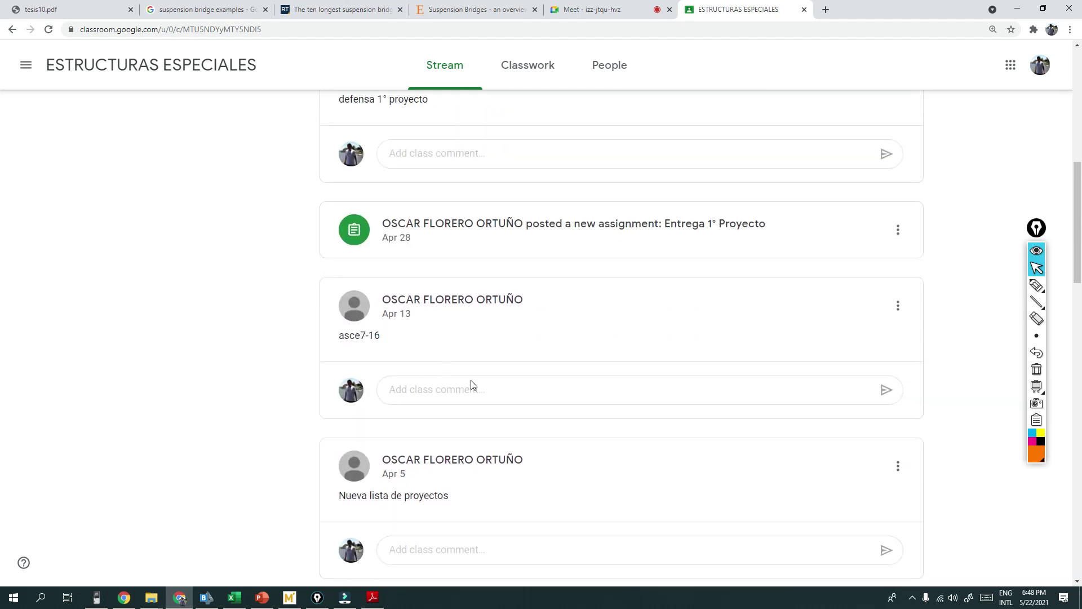
scroll(464, 430, down, 5)
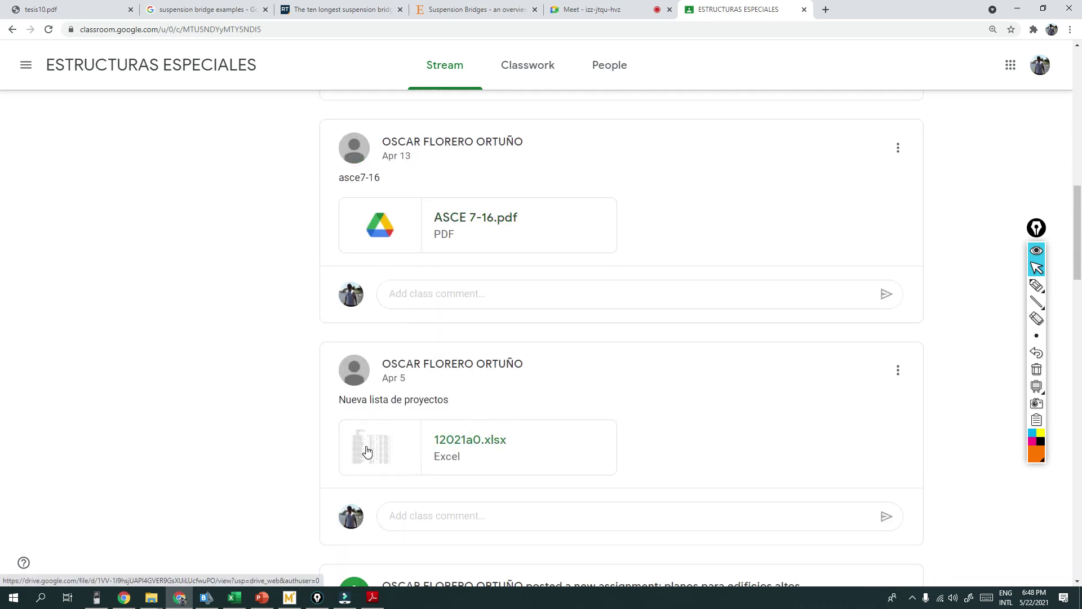
click(366, 450)
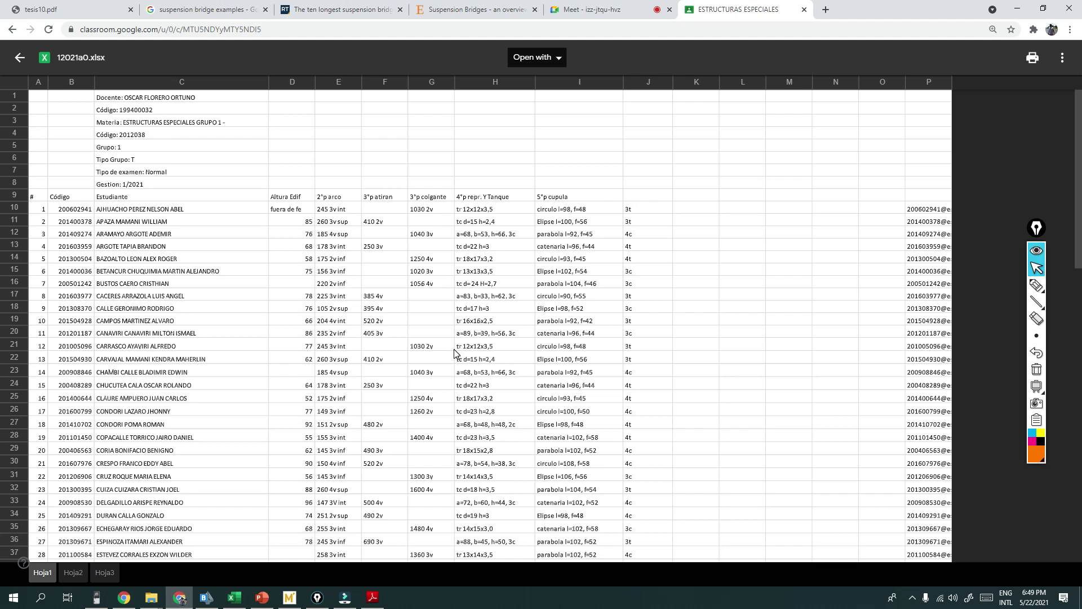
Step: Look over the students' project assignments in the spreadsheet, and view the participants in the Meet call
scroll(449, 355, down, 5)
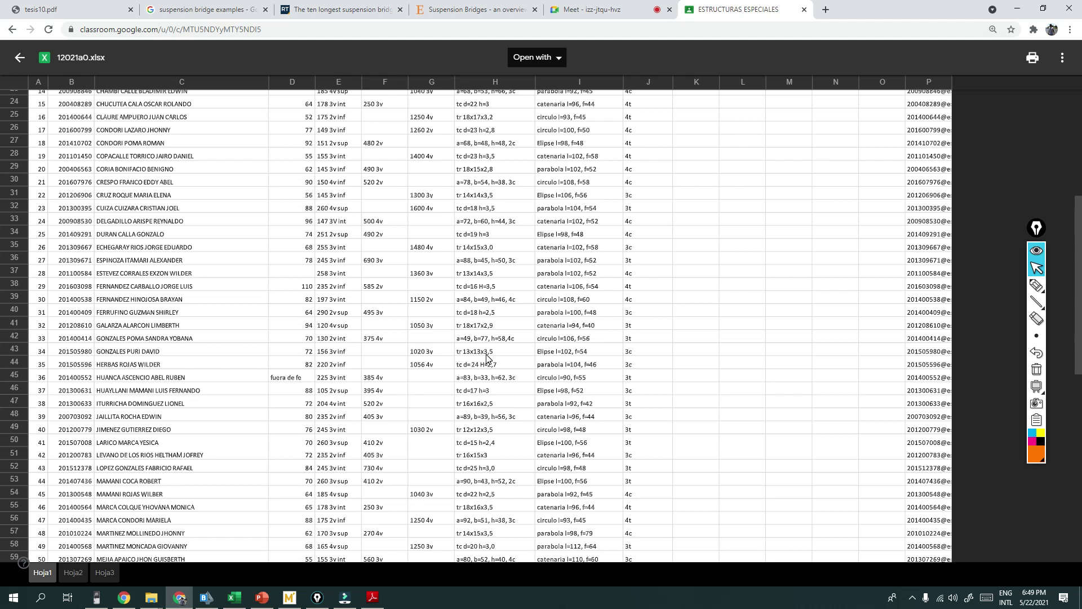
scroll(489, 358, up, 2)
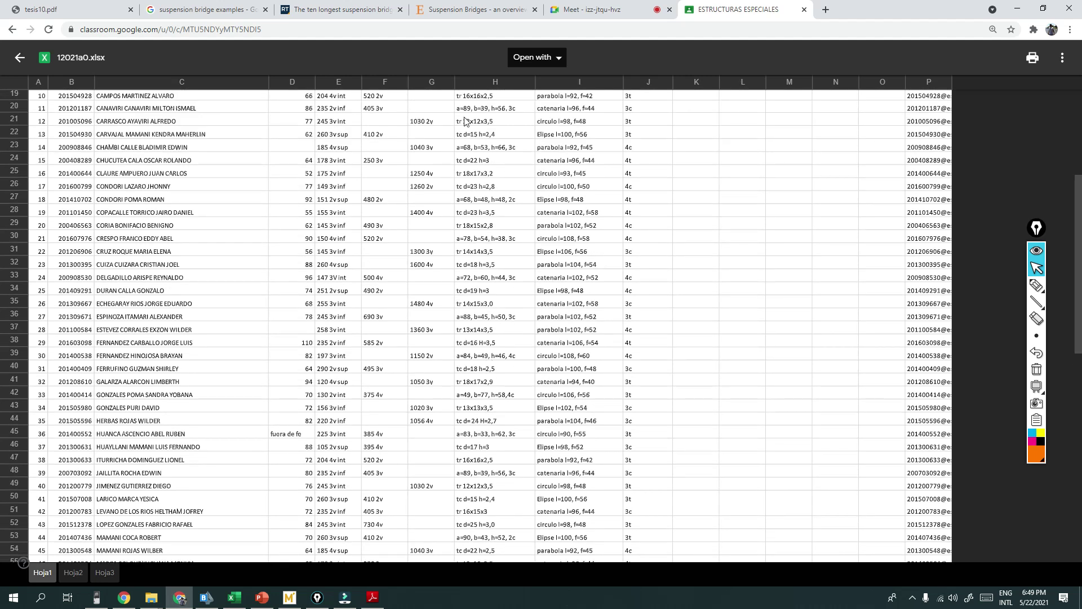
click(607, 9)
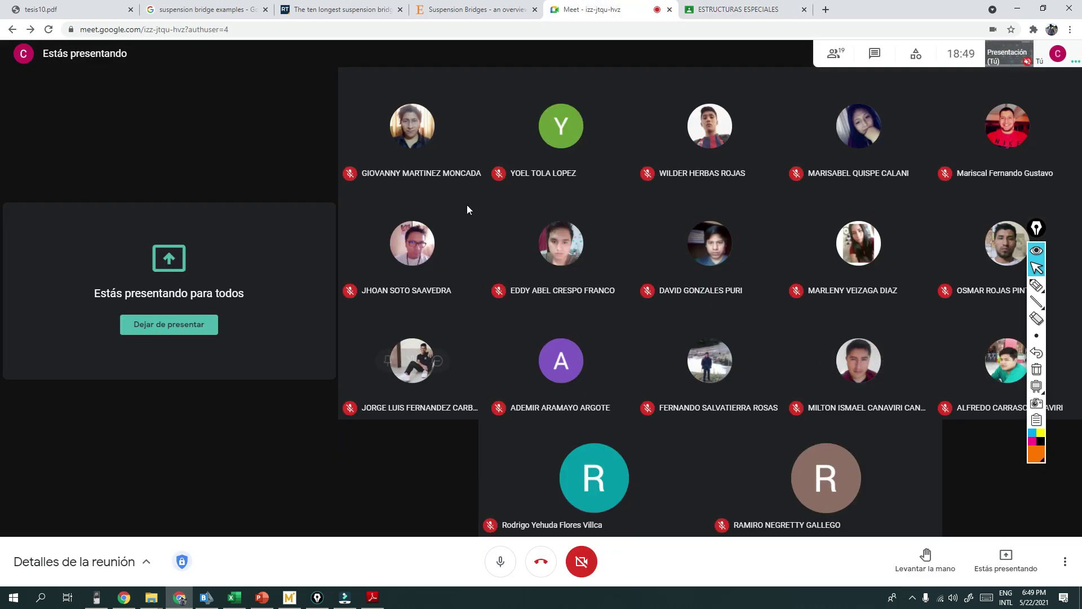
mouse_move(696, 290)
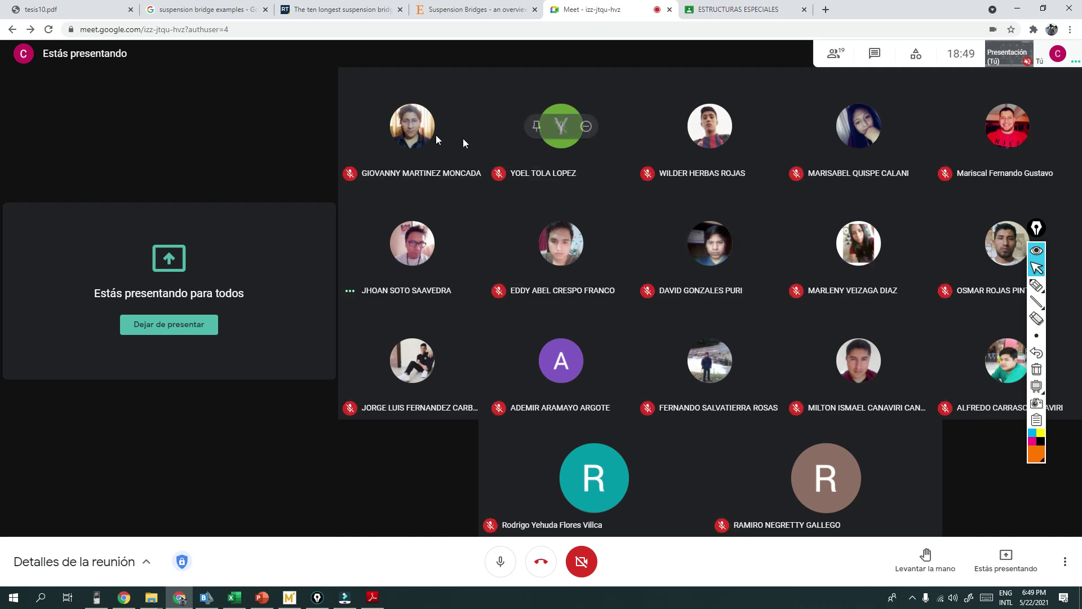
Step: Look through the project list down to its last student, and check the Meet call participants again
click(732, 10)
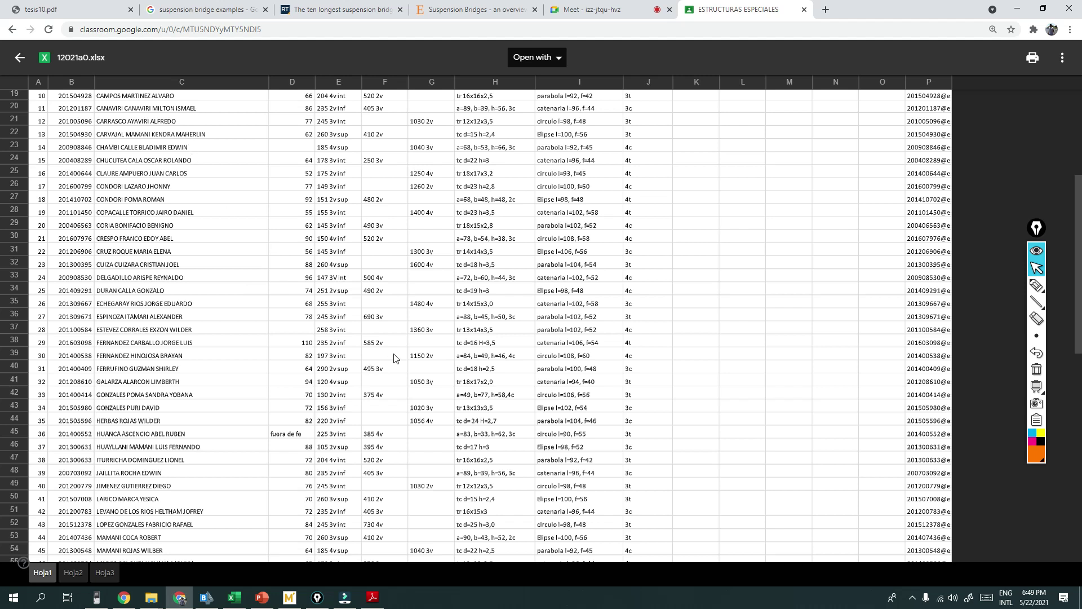
scroll(276, 360, down, 14)
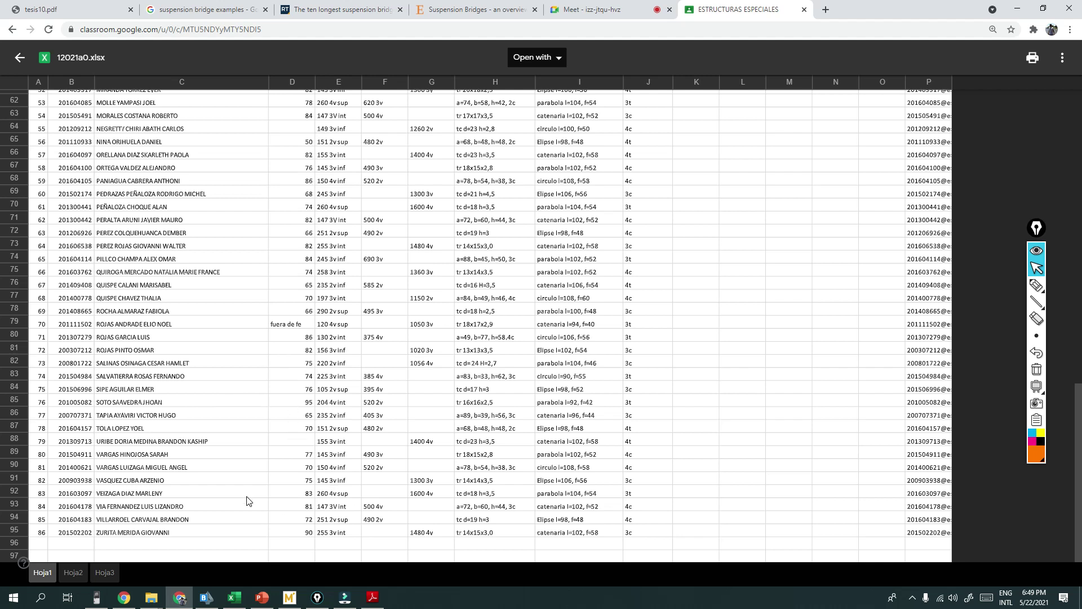
scroll(247, 501, up, 20)
click(618, 7)
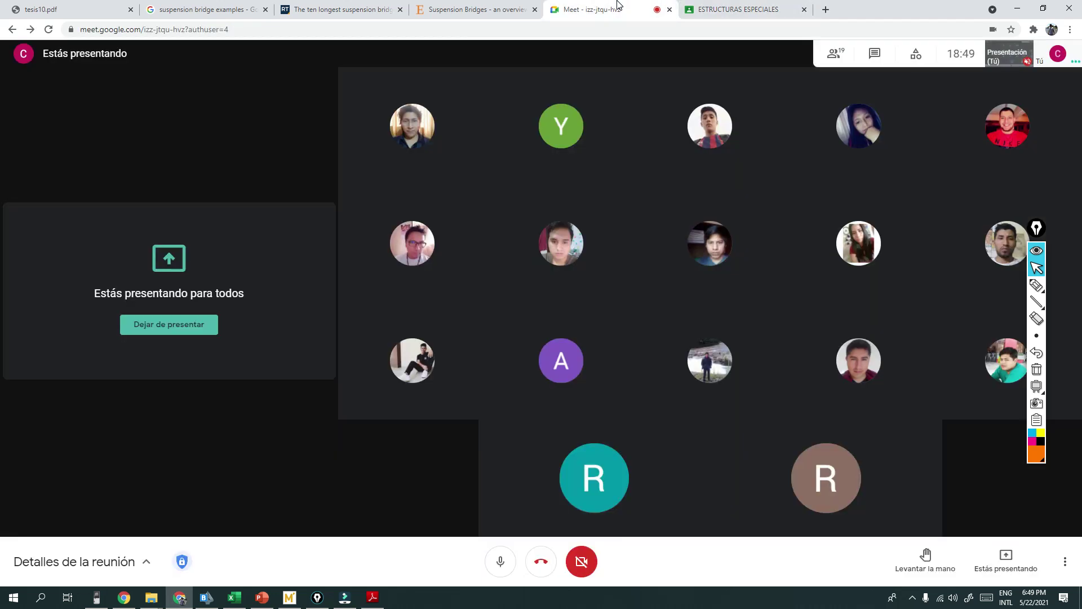
Step: Return to the project list and examine the 3°p colgante lengths and lane counts assigned throughout it
click(742, 7)
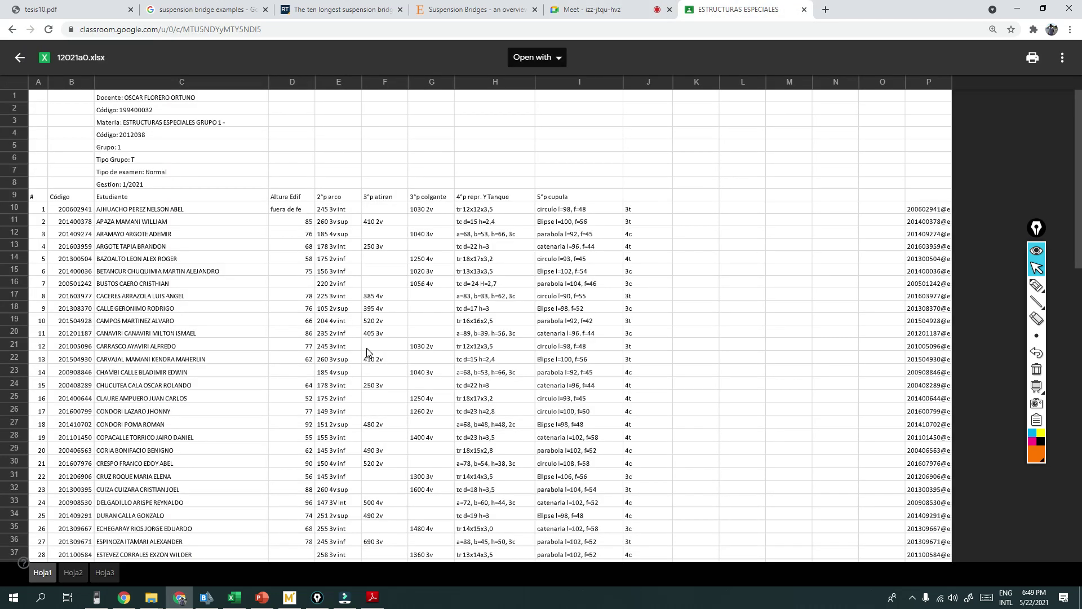
scroll(367, 352, down, 3)
scroll(367, 353, up, 5)
scroll(367, 352, down, 1)
scroll(367, 353, down, 5)
scroll(367, 352, up, 6)
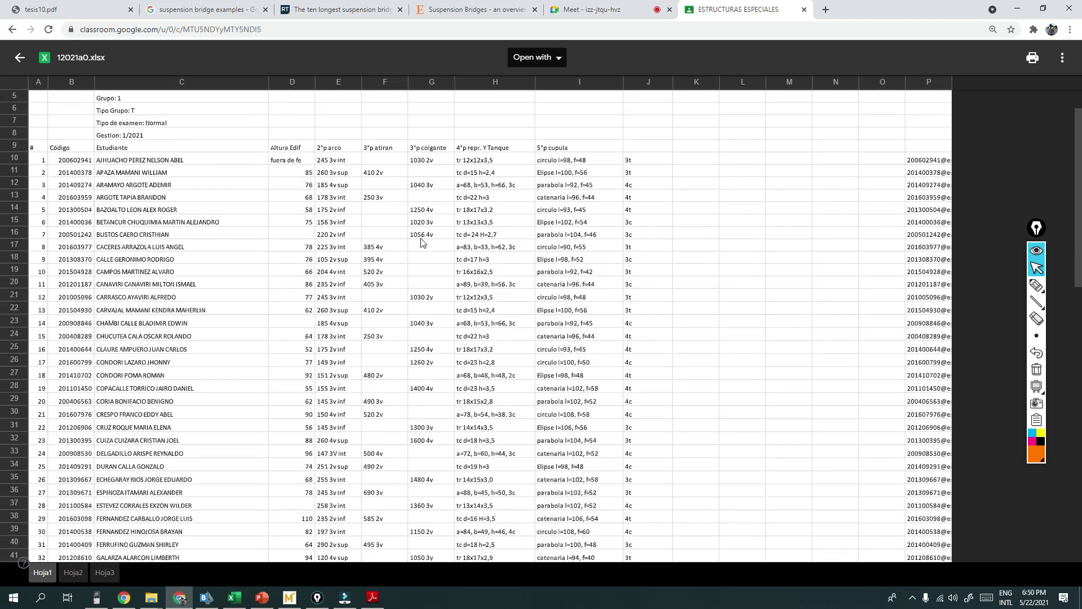
scroll(423, 242, up, 2)
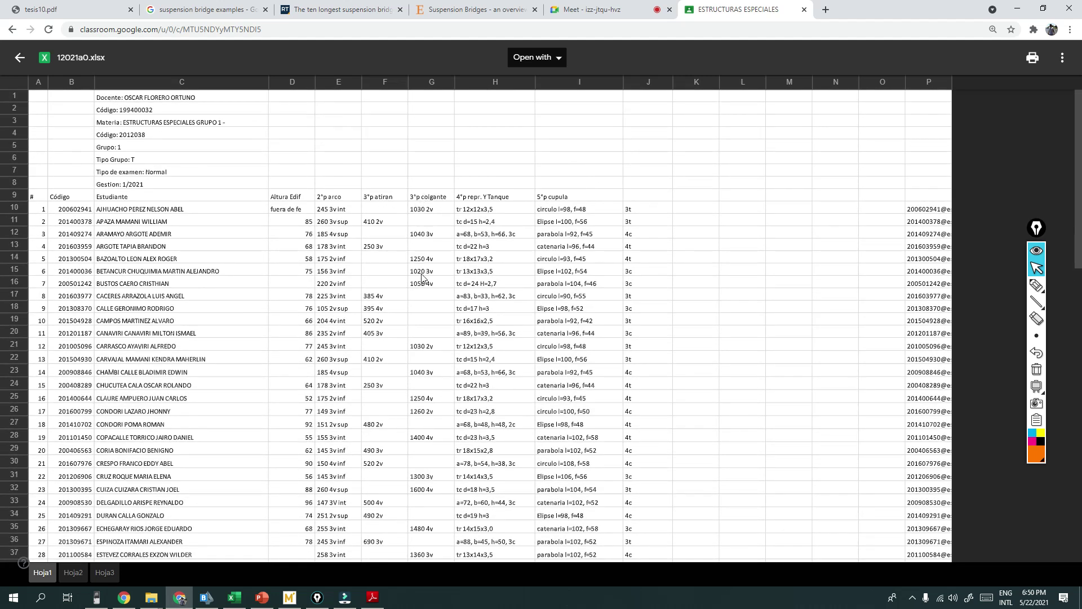
scroll(401, 369, down, 2)
scroll(393, 384, down, 5)
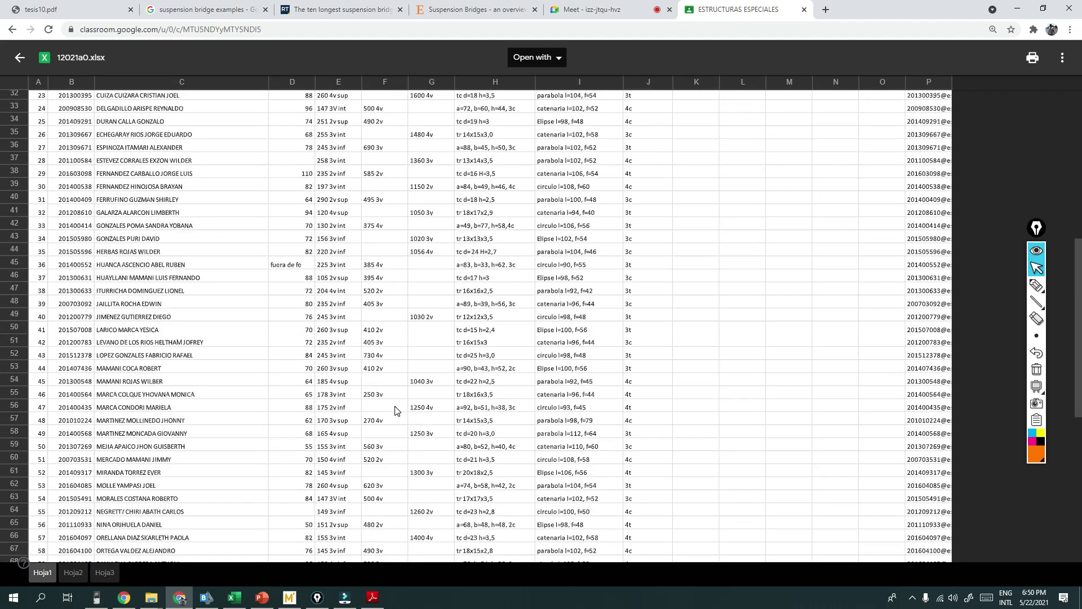
scroll(394, 411, down, 3)
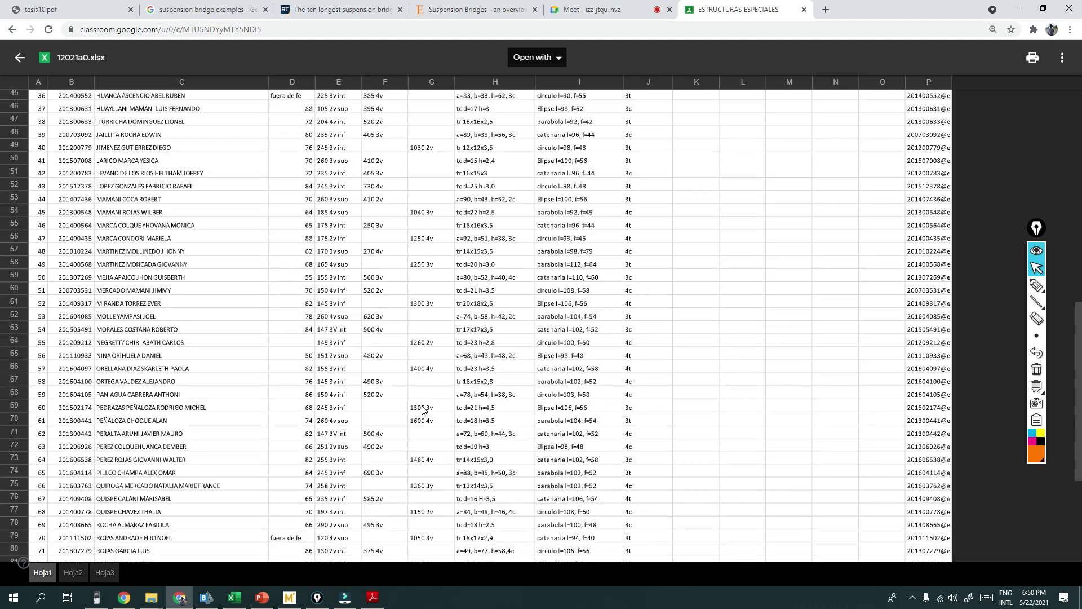
scroll(424, 410, down, 4)
Step: Switch to the puente atirantado.xlsx workbook in Excel and examine the Colgante sheet's tower heights and bridge span diagram
click(243, 601)
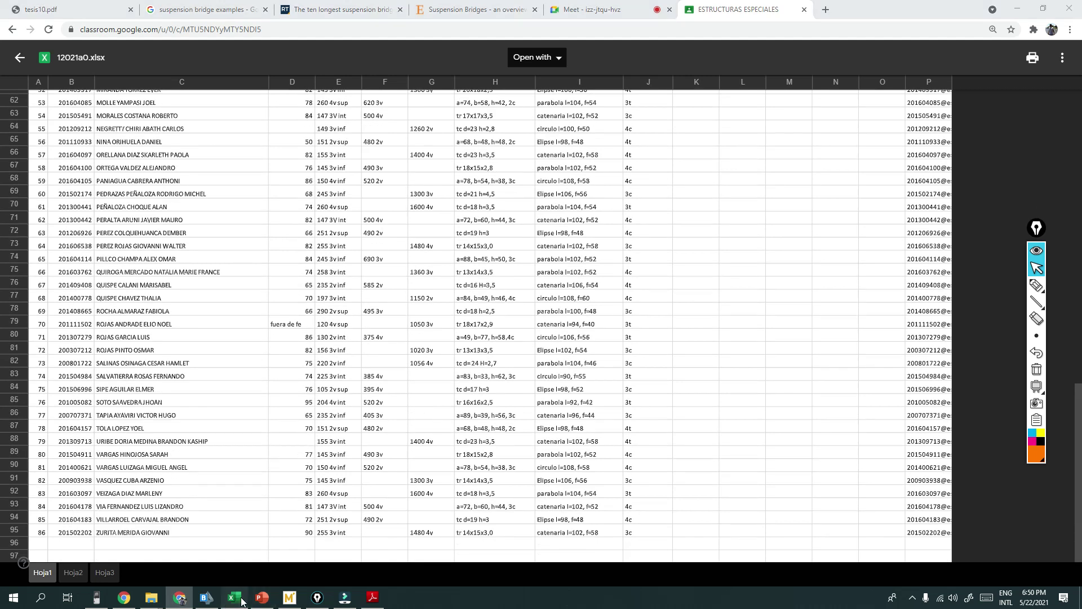
click(492, 214)
scroll(630, 281, up, 1)
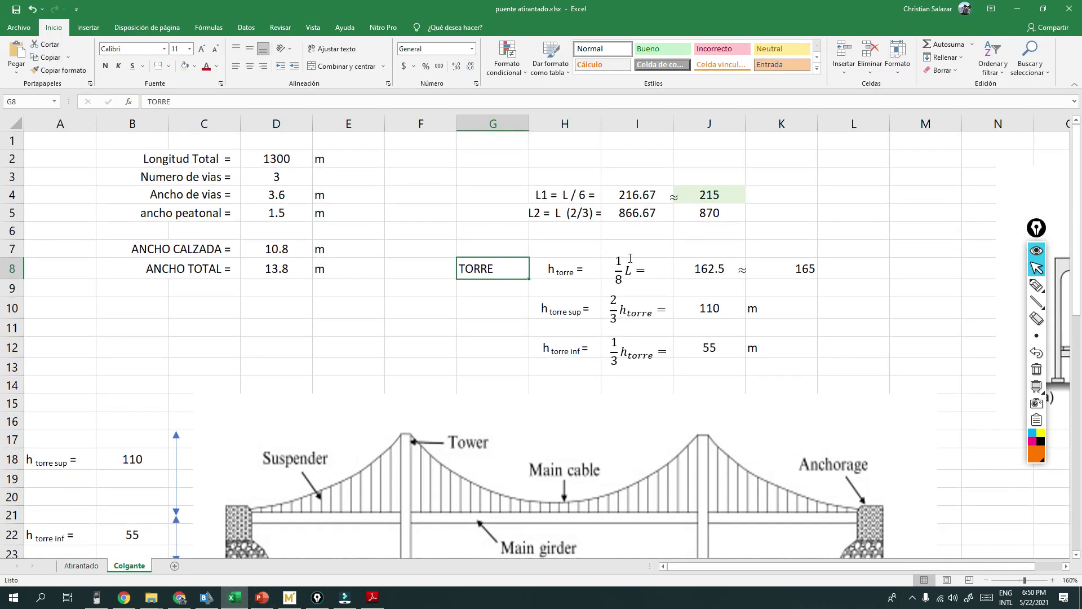
scroll(535, 366, down, 2)
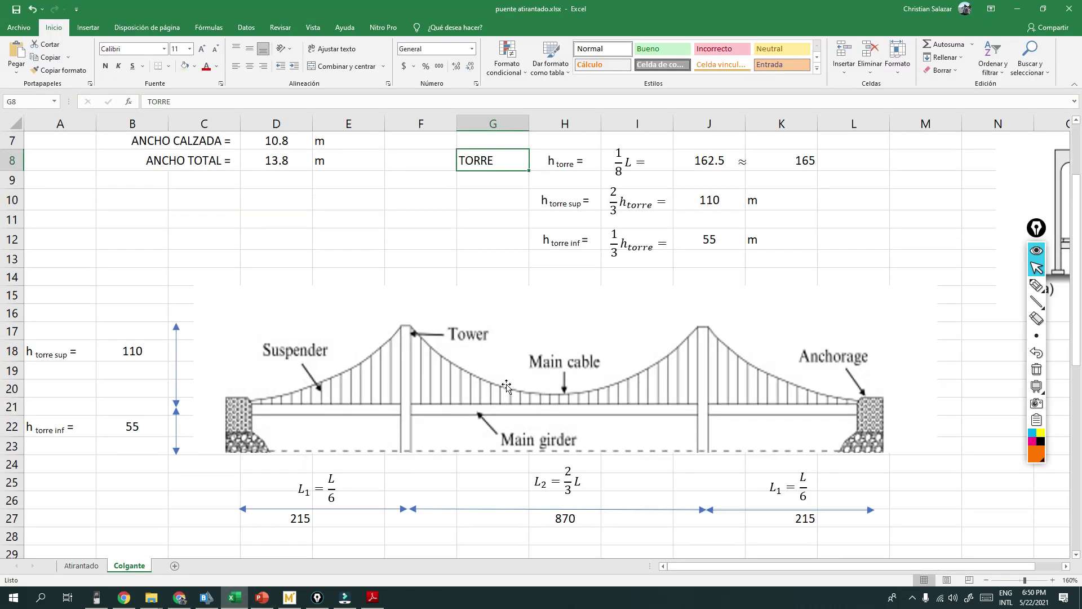
click(137, 272)
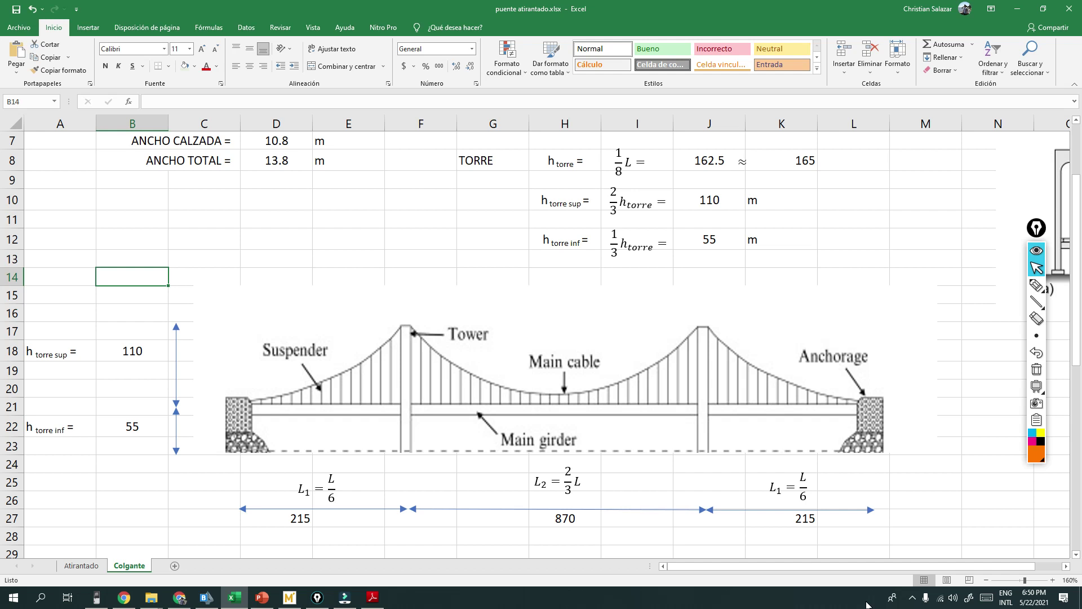
scroll(716, 486, down, 1)
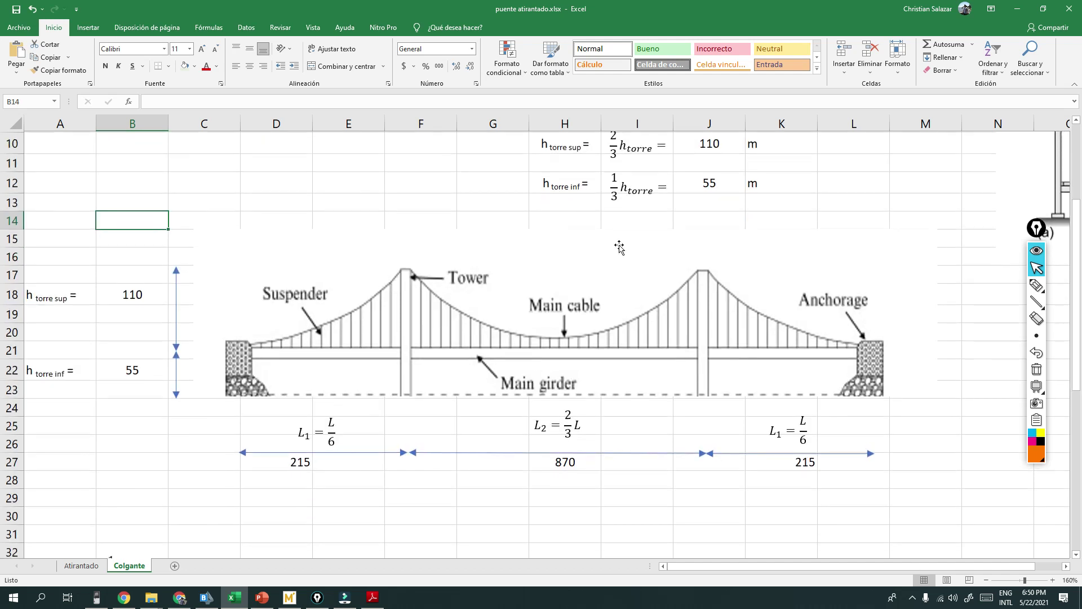
Step: Sketch two orange arrows pointing away from each side of the left tower's top, and clear the annotations
click(1037, 286)
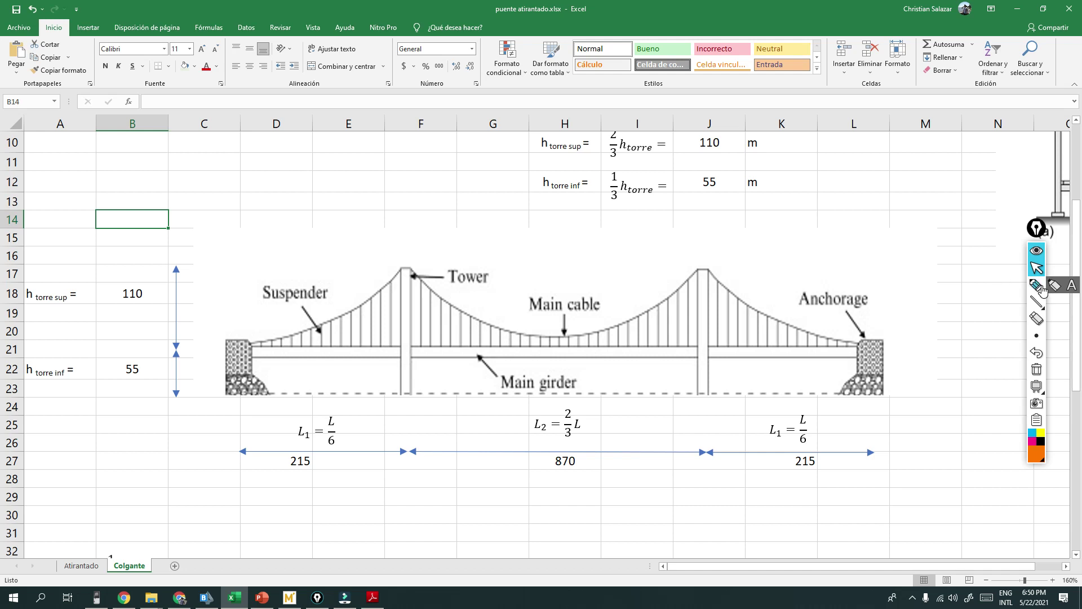
drag(432, 264, 462, 260)
drag(395, 262, 375, 264)
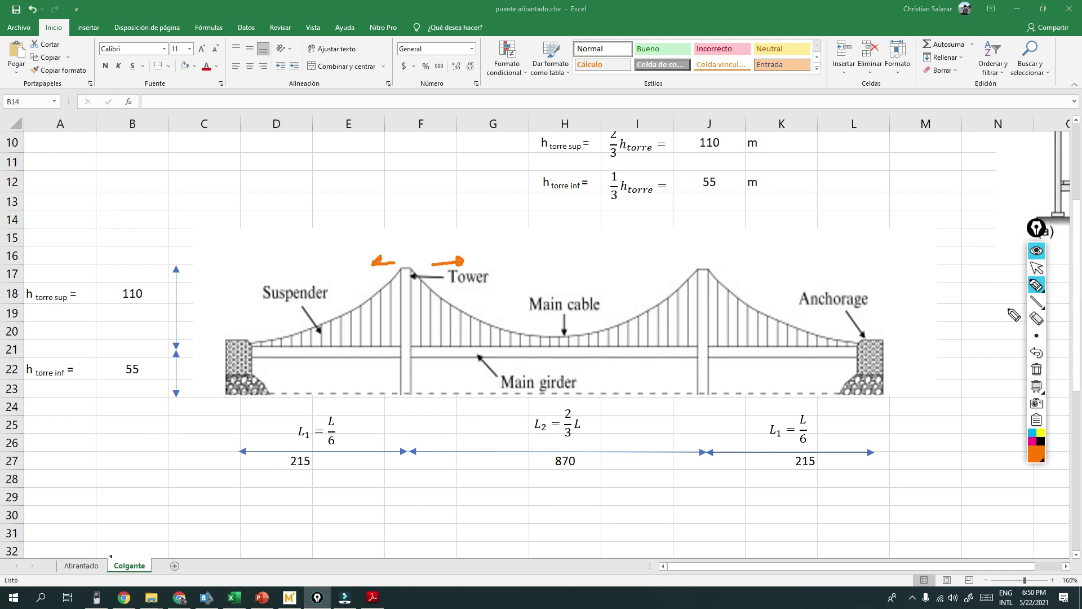
click(1037, 369)
click(1037, 268)
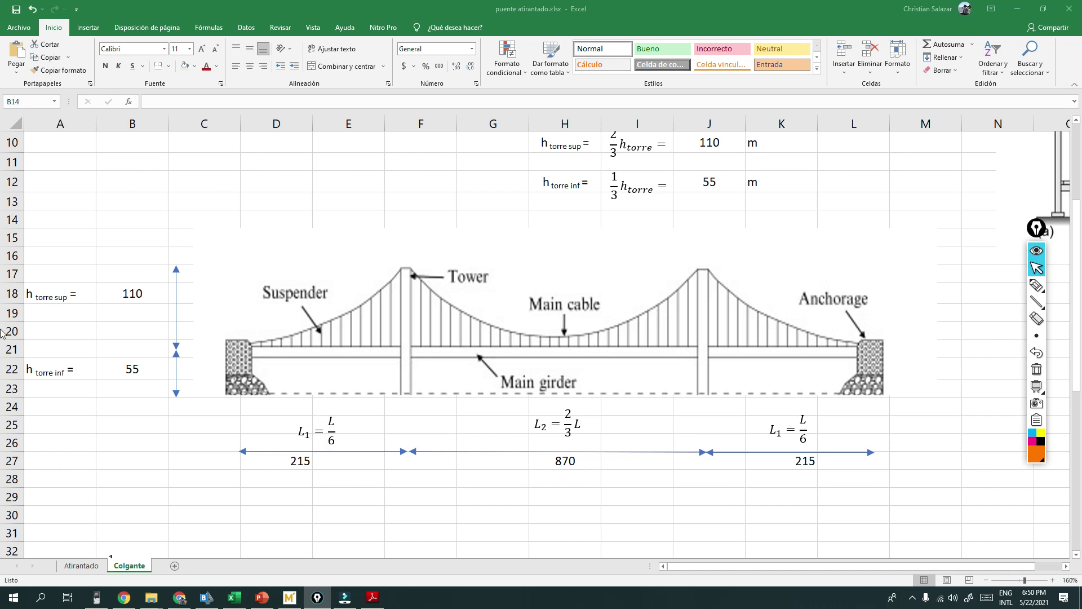
Step: Examine the formula behind the upper tower height in B18 and the span and tower calculations above the bridge diagram
click(116, 289)
click(130, 292)
text(=J10)
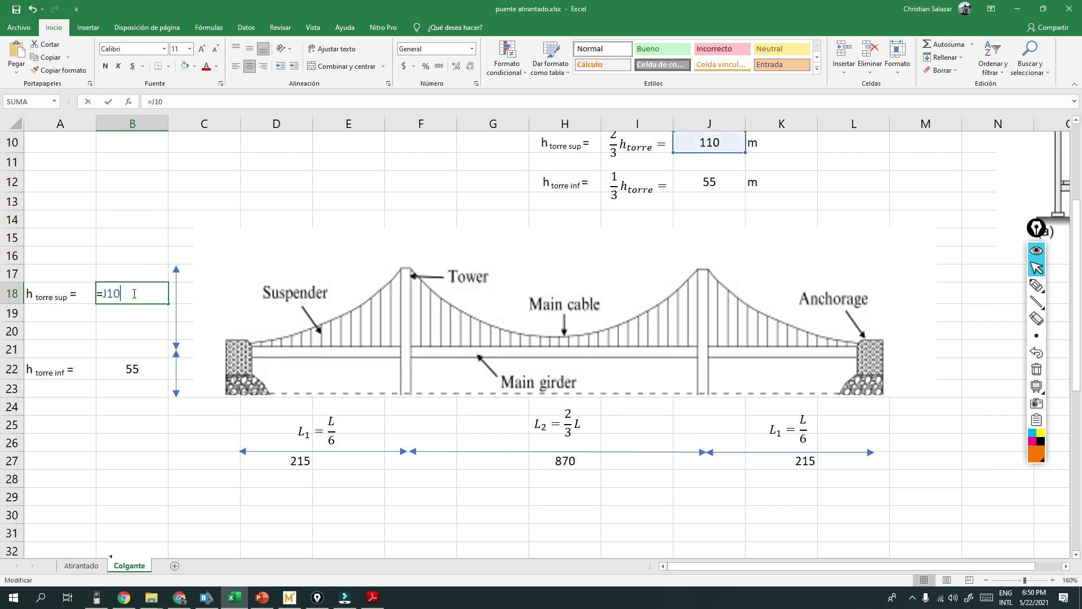
scroll(159, 299, up, 1)
key(Return)
scroll(633, 226, up, 1)
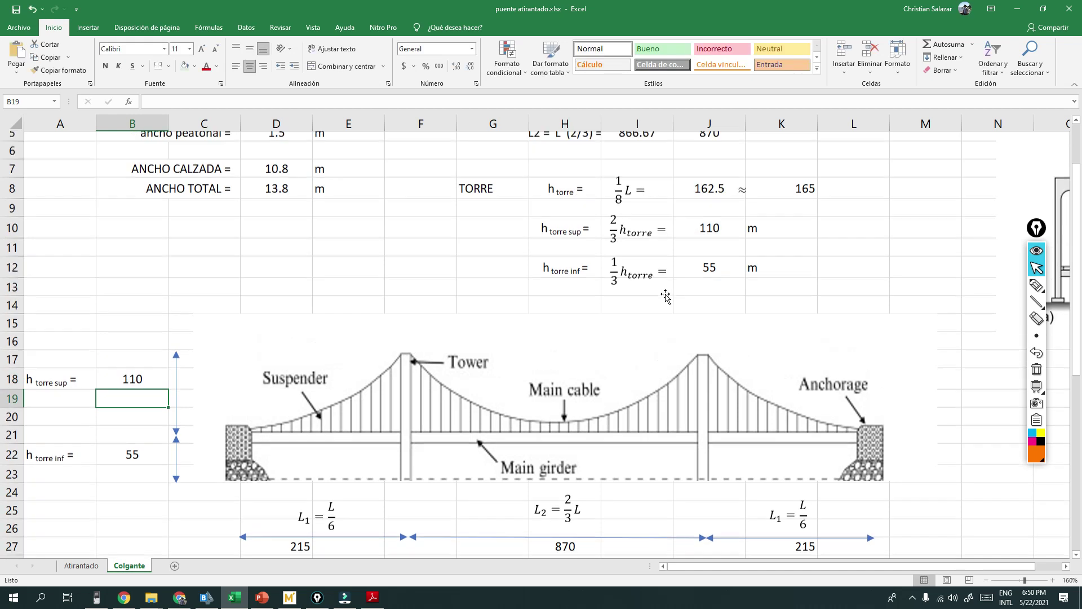
scroll(634, 226, up, 1)
scroll(632, 228, down, 1)
scroll(631, 231, up, 1)
scroll(630, 235, down, 1)
scroll(630, 234, up, 1)
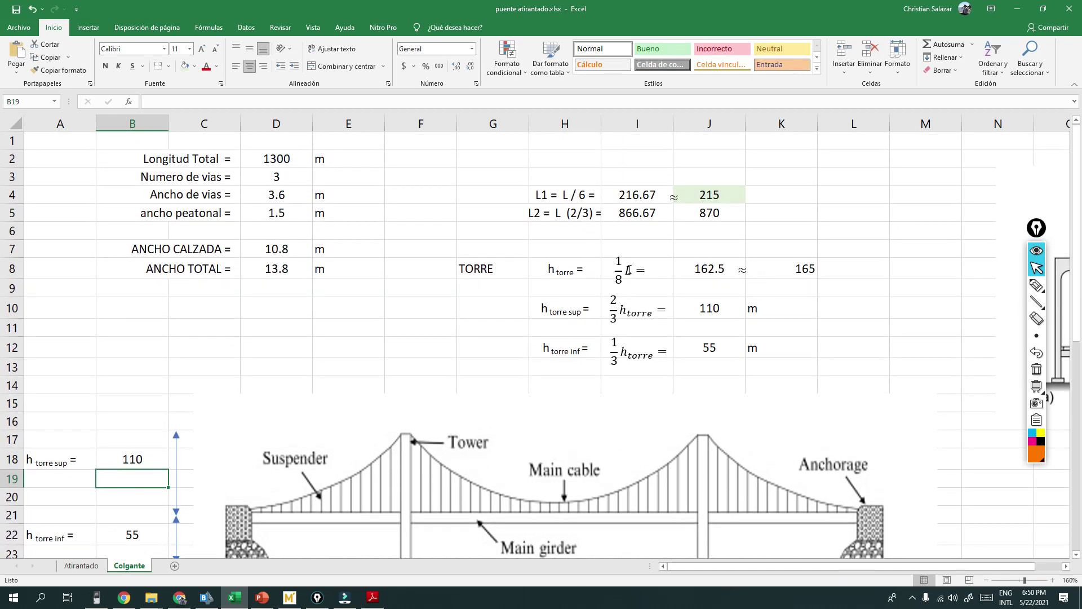
Step: Sketch an orange annotation along the left tower's height in the bridge diagram, and clear it
click(628, 270)
scroll(691, 282, down, 2)
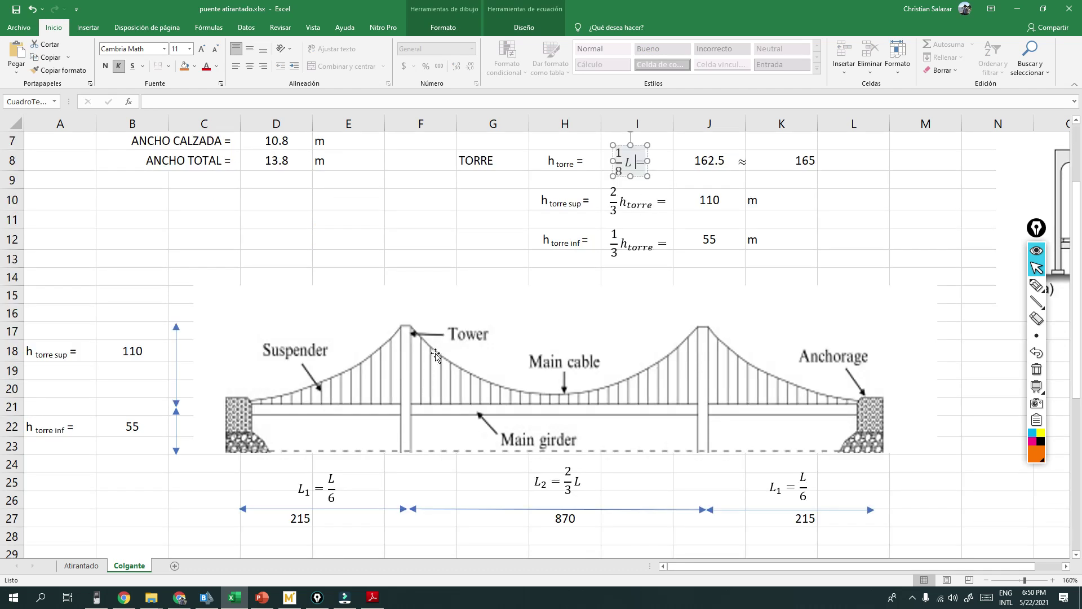
click(1036, 286)
mouse_move(387, 451)
mouse_down()
mouse_move(424, 451)
mouse_move(406, 450)
mouse_move(404, 320)
mouse_up()
click(1038, 370)
click(1036, 269)
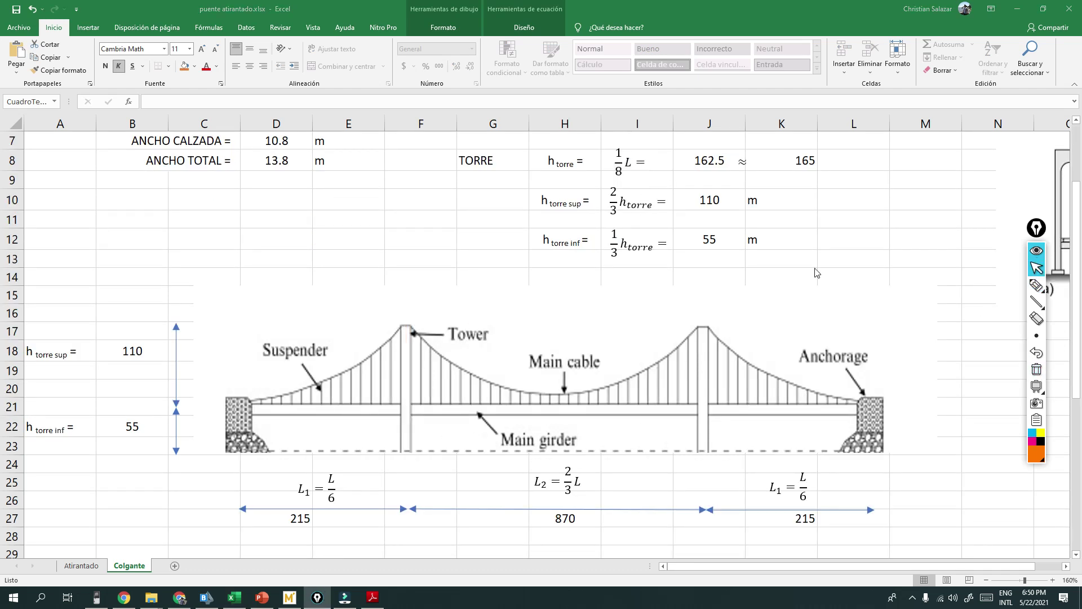
Step: Examine the rounding formula behind the calculated total tower height in J8
scroll(687, 276, up, 2)
double_click(732, 271)
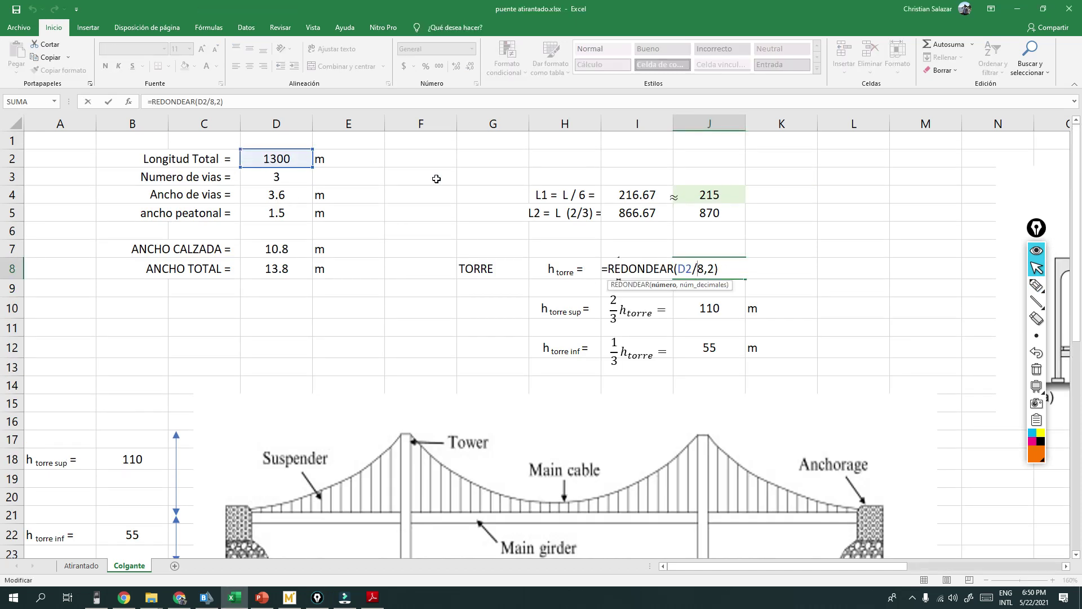
key(Return)
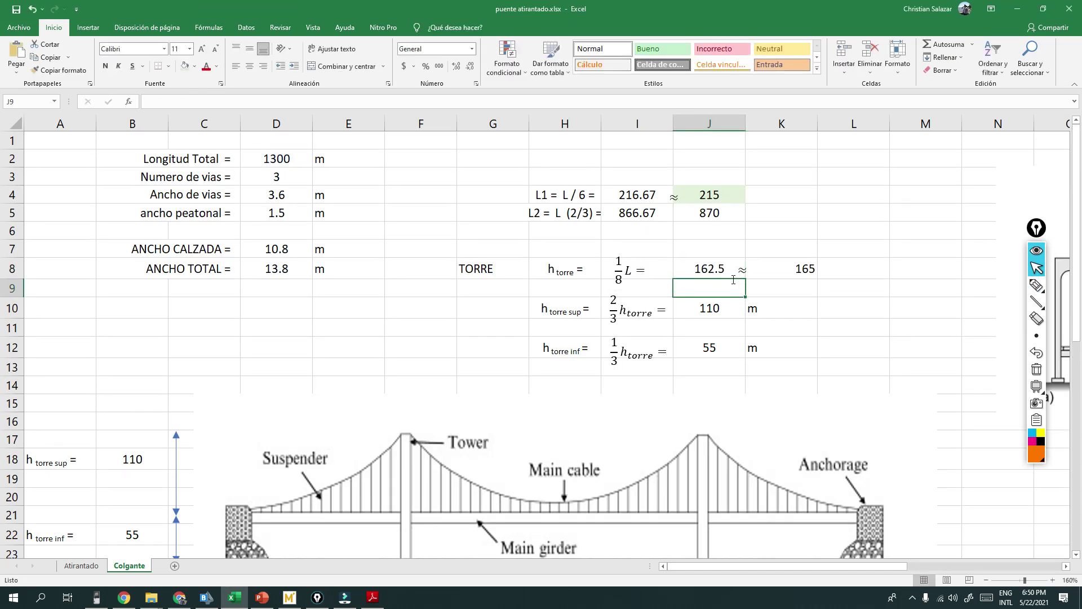
Step: Center the rounded tower height in K8 and fill its cell with light green
click(786, 265)
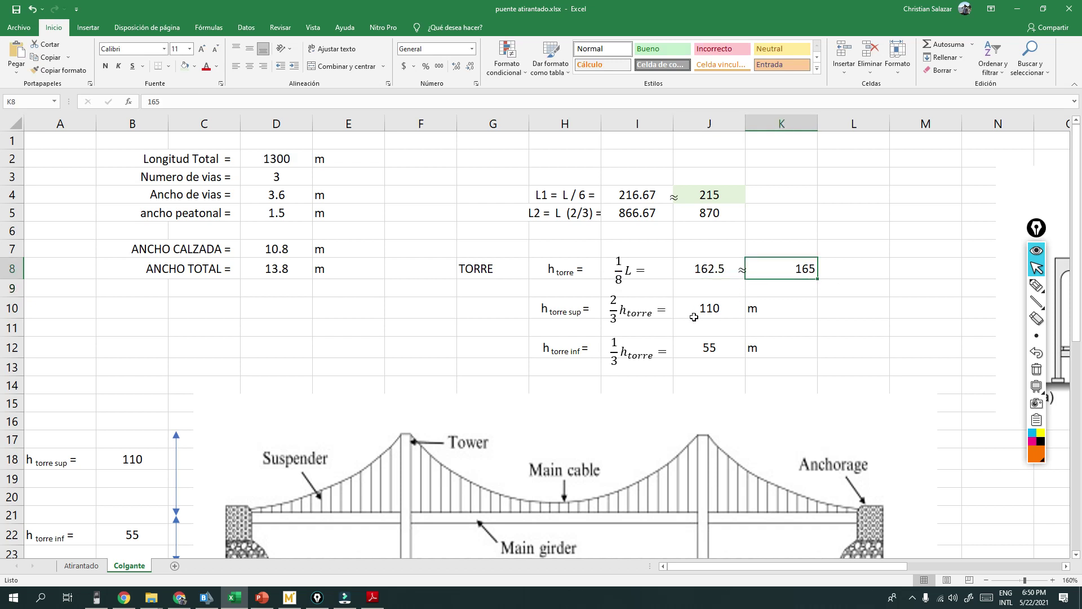
click(249, 66)
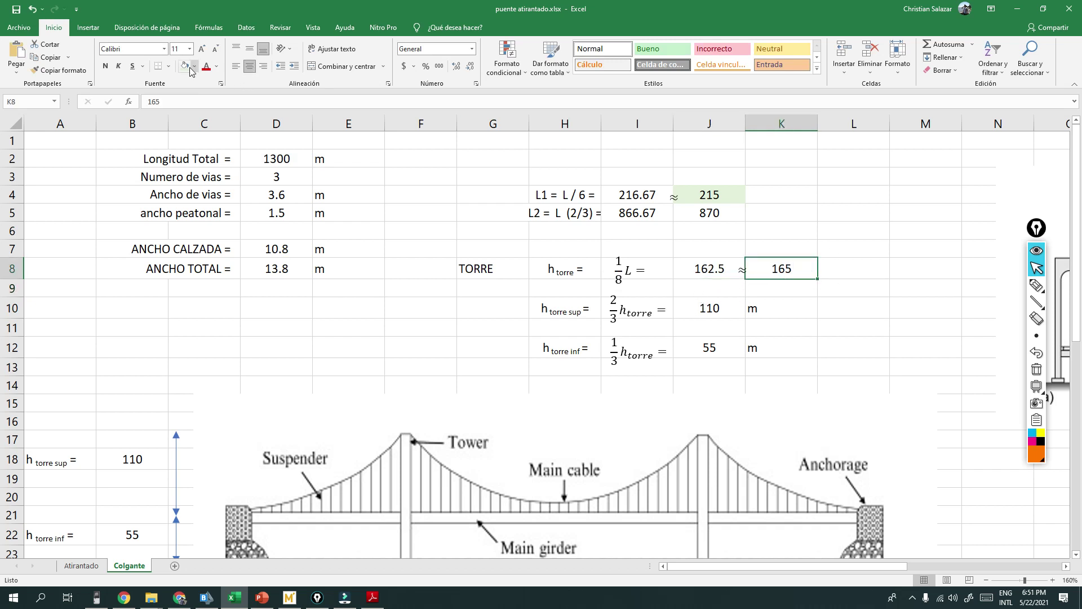
click(186, 67)
click(826, 325)
click(794, 271)
Step: Examine the formulas behind the upper and lower tower heights in J10 and J12
click(709, 310)
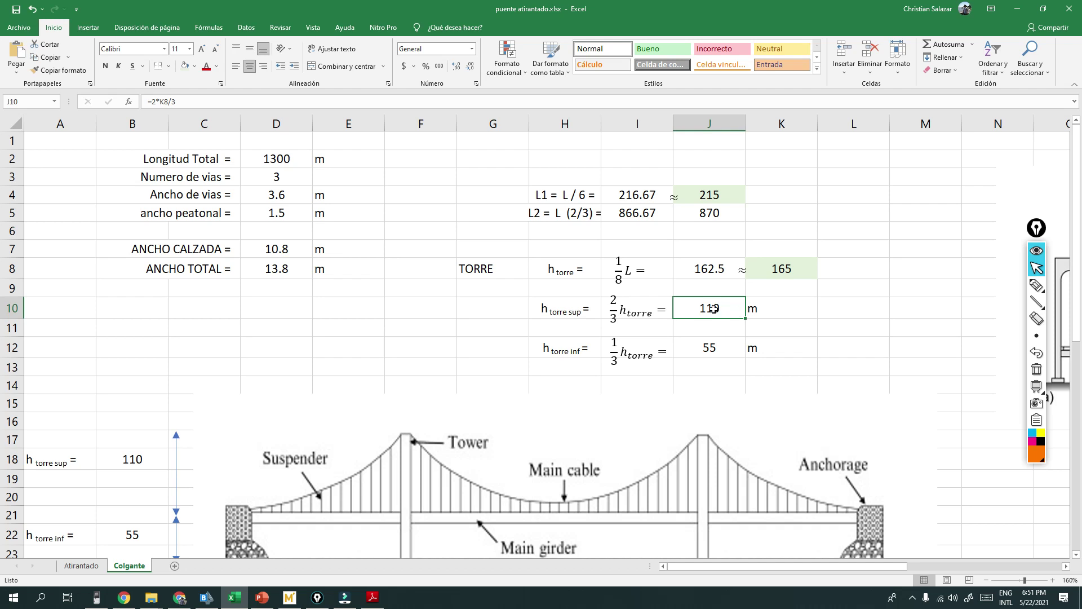
double_click(716, 311)
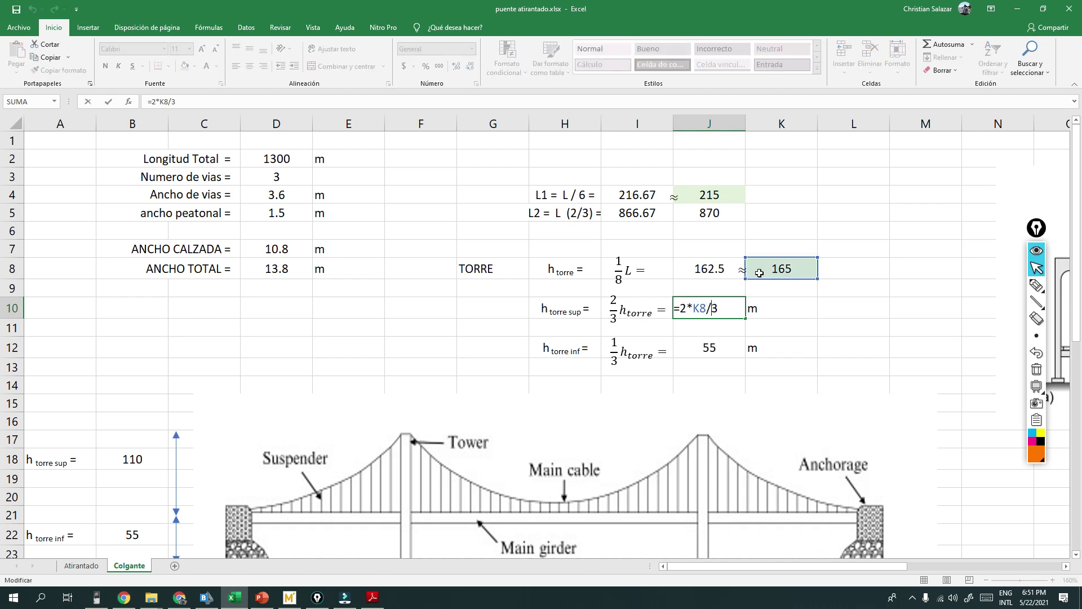
scroll(789, 270, down, 2)
scroll(785, 225, up, 1)
click(709, 294)
double_click(709, 293)
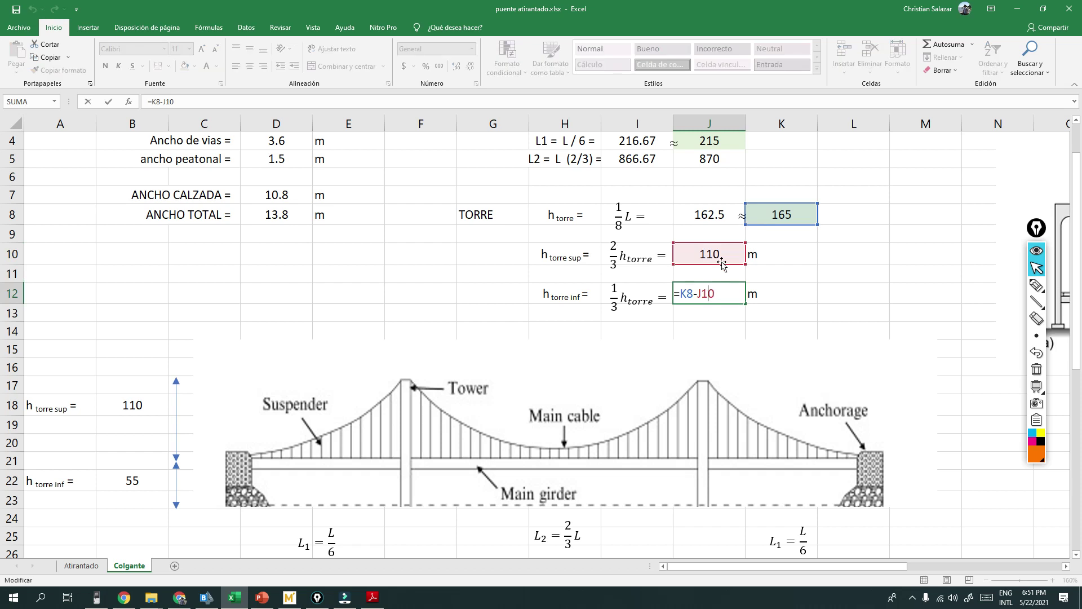
key(Return)
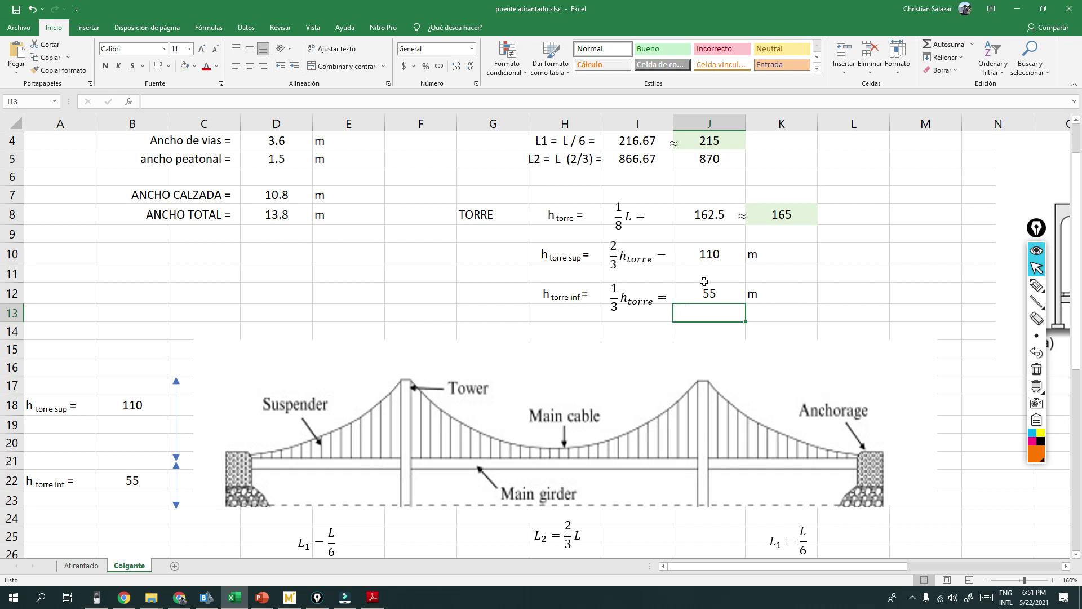
Step: Move the upper tower height's unit m to L10 and its formula from J10 to K10
click(714, 253)
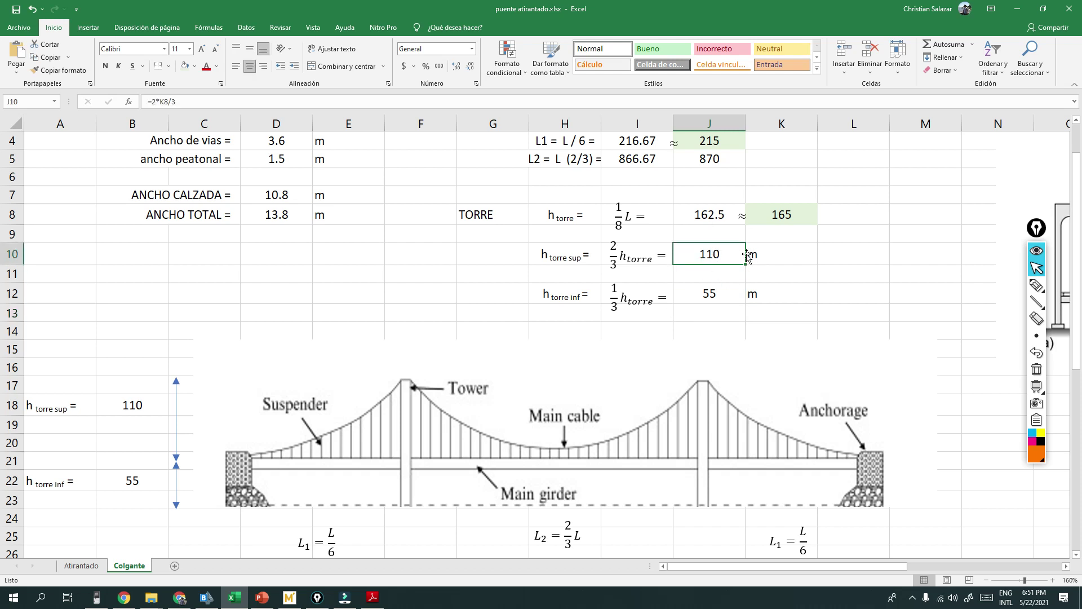
click(786, 253)
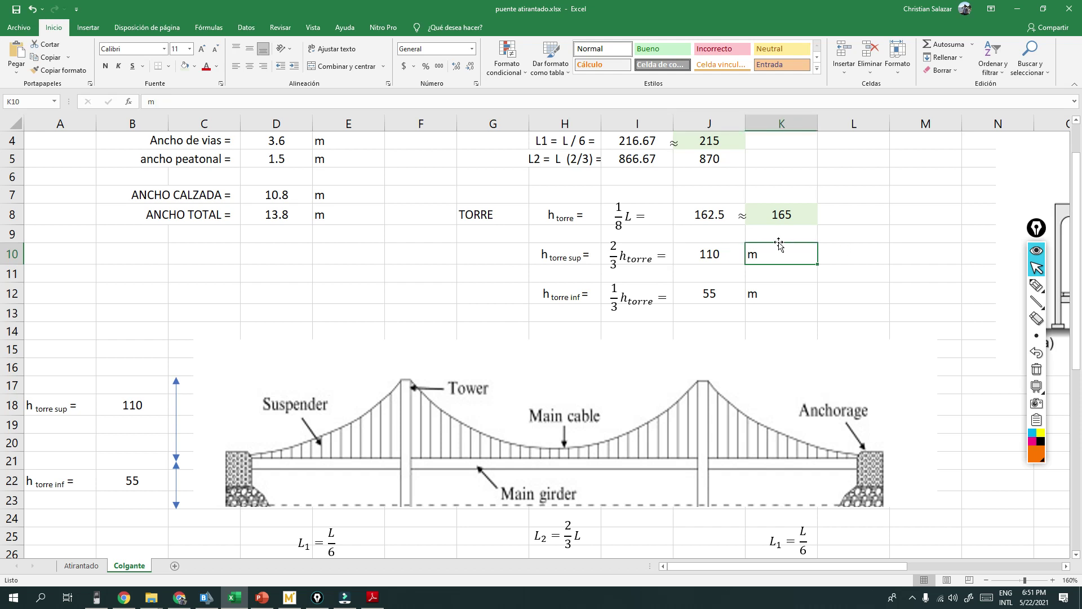
drag(780, 244, 852, 243)
click(715, 248)
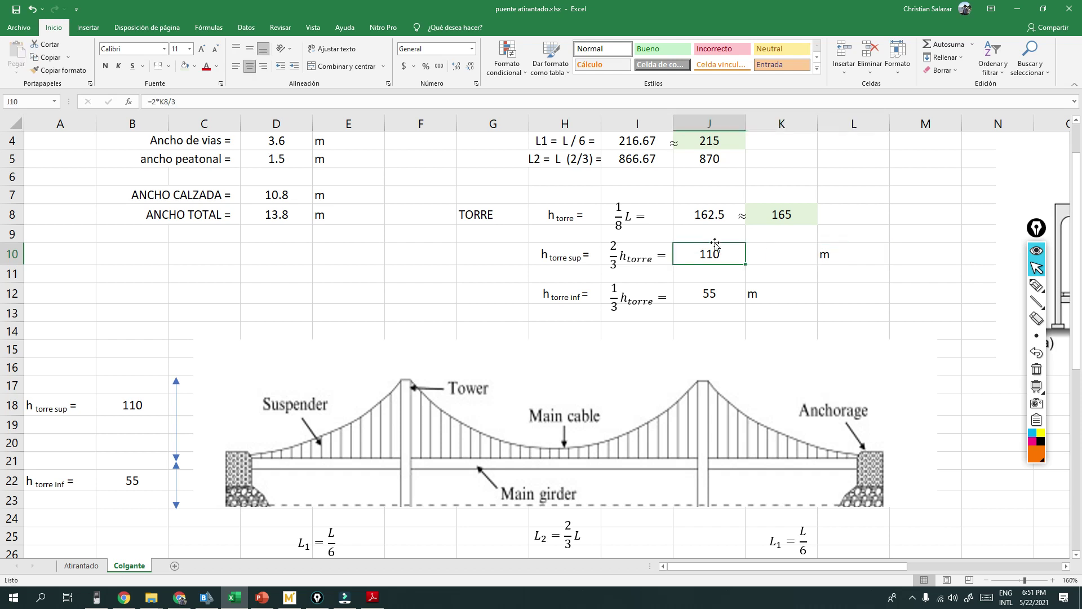
drag(716, 243, 778, 249)
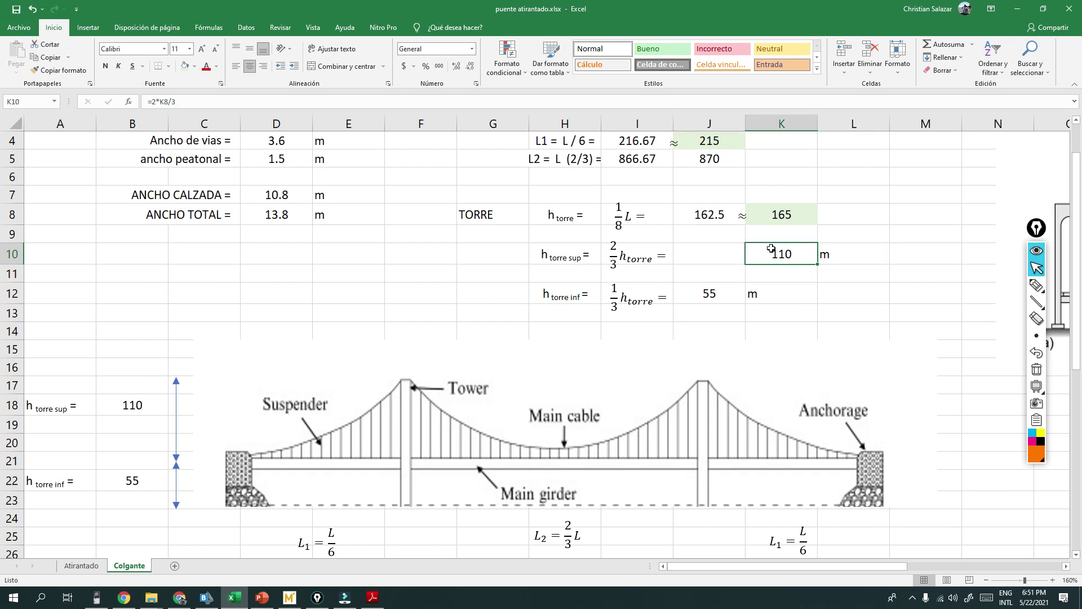
Step: Copy the formula =2*K8/3 from K10 into J10 and center the cell's content
drag(187, 101, 145, 101)
key(ctrl+c)
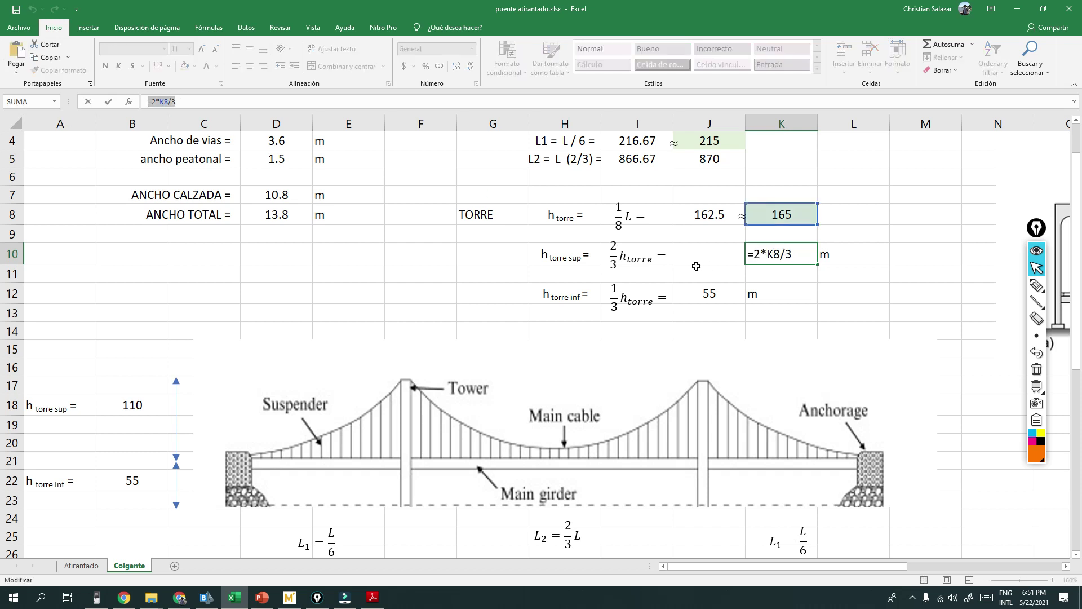
key(Escape)
key(Left)
key(ctrl+v)
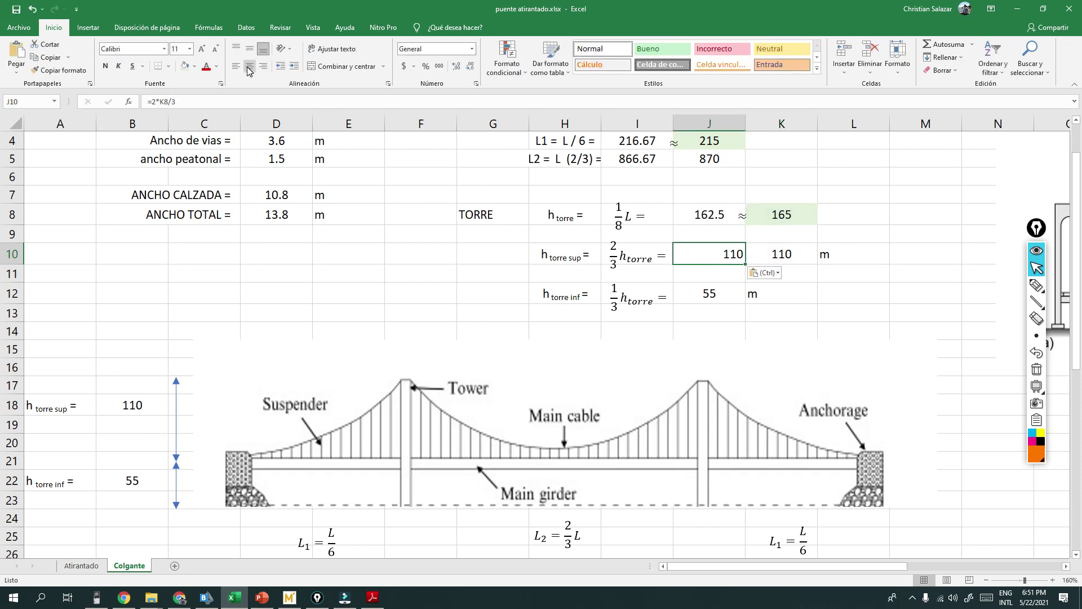
Step: Duplicate the ≈ symbol from the tower height row and place the copy between J10 and K10
click(742, 223)
click(743, 246)
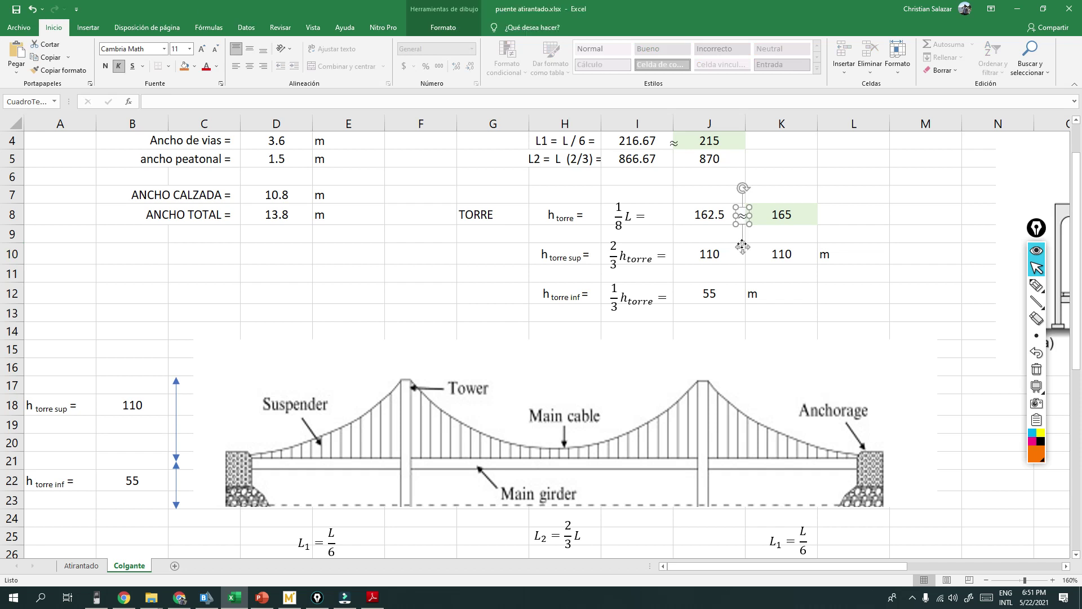
ctrl+drag(743, 248, 749, 284)
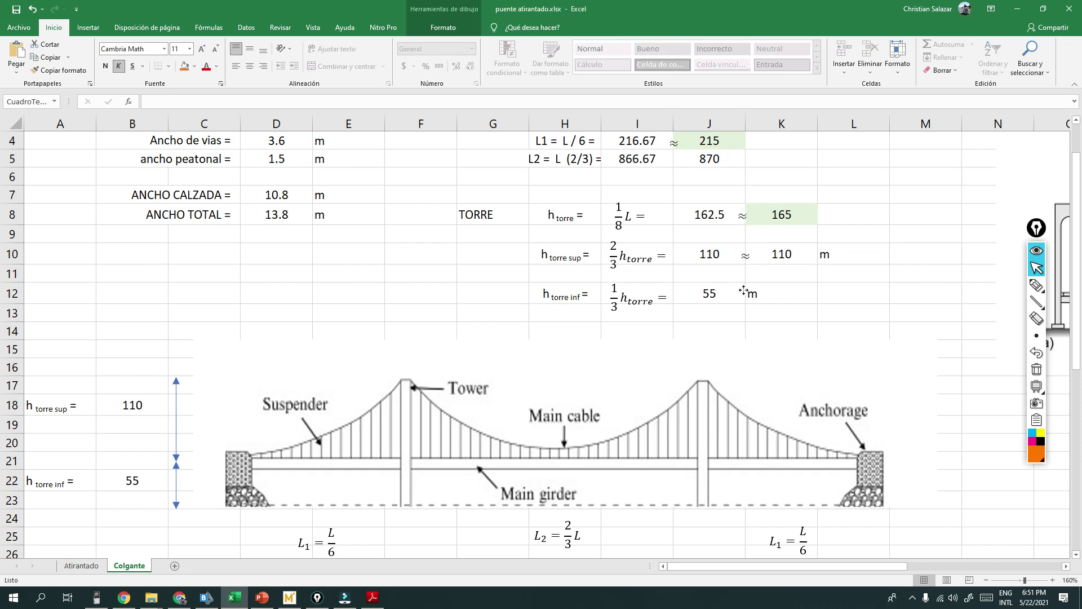
Step: Fill K10 with light green and replace its formula with the fixed value 110
click(792, 259)
click(185, 67)
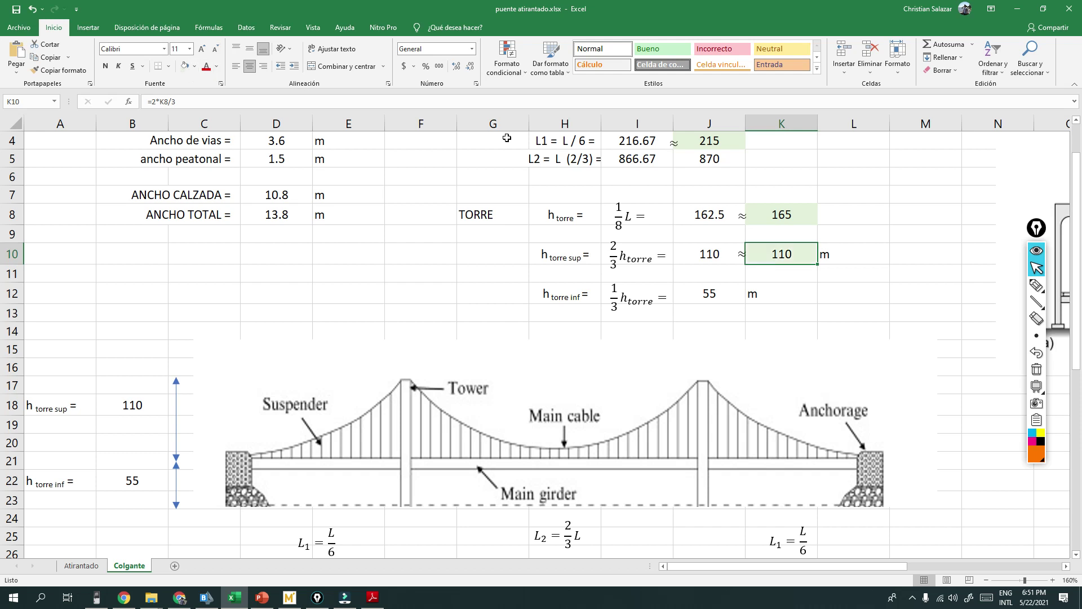
text(11)
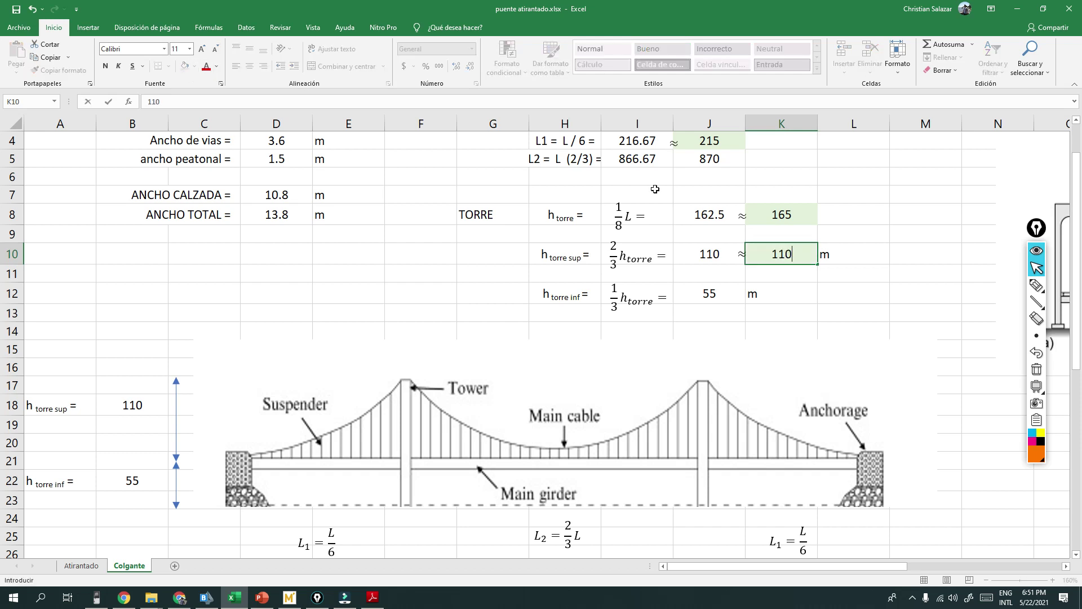
key(Return)
Step: Compare the calculated and adopted upper tower heights in J10 and K10, and check the lower tower height's formula in J12
scroll(773, 251, up, 1)
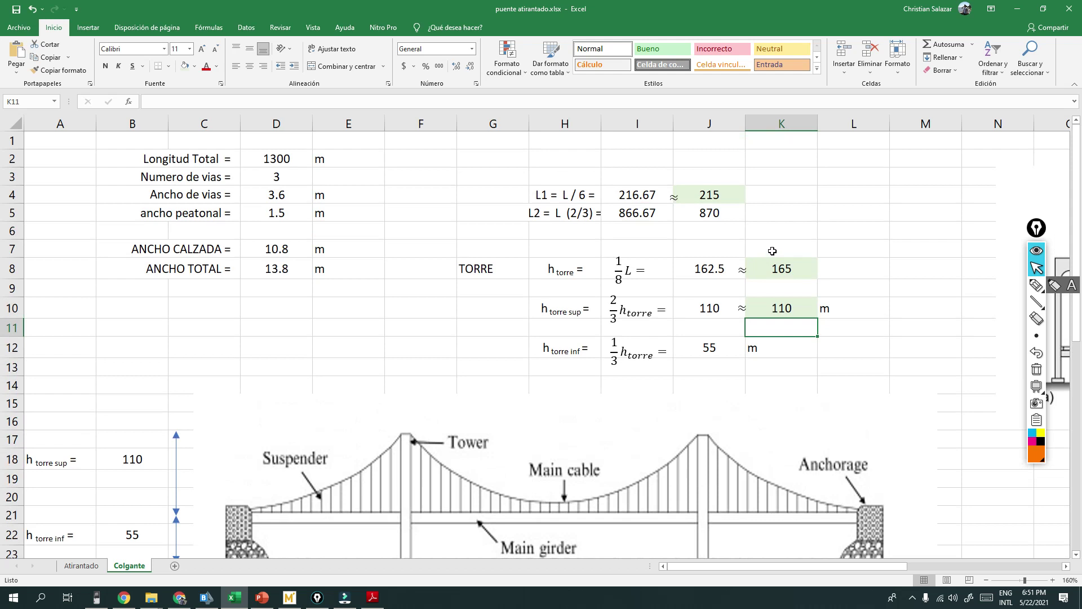
click(699, 310)
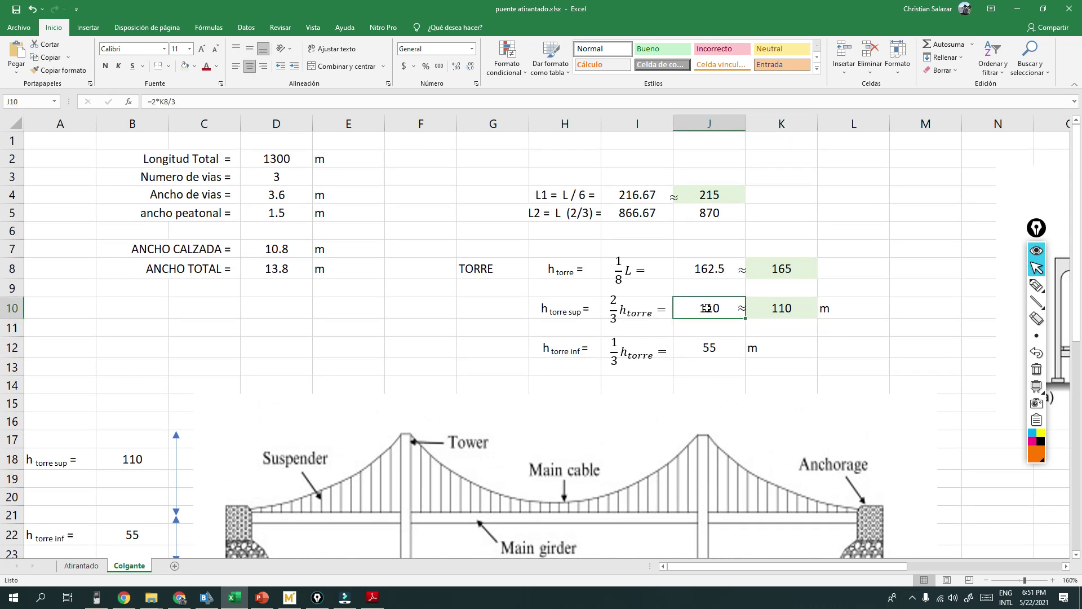
click(779, 308)
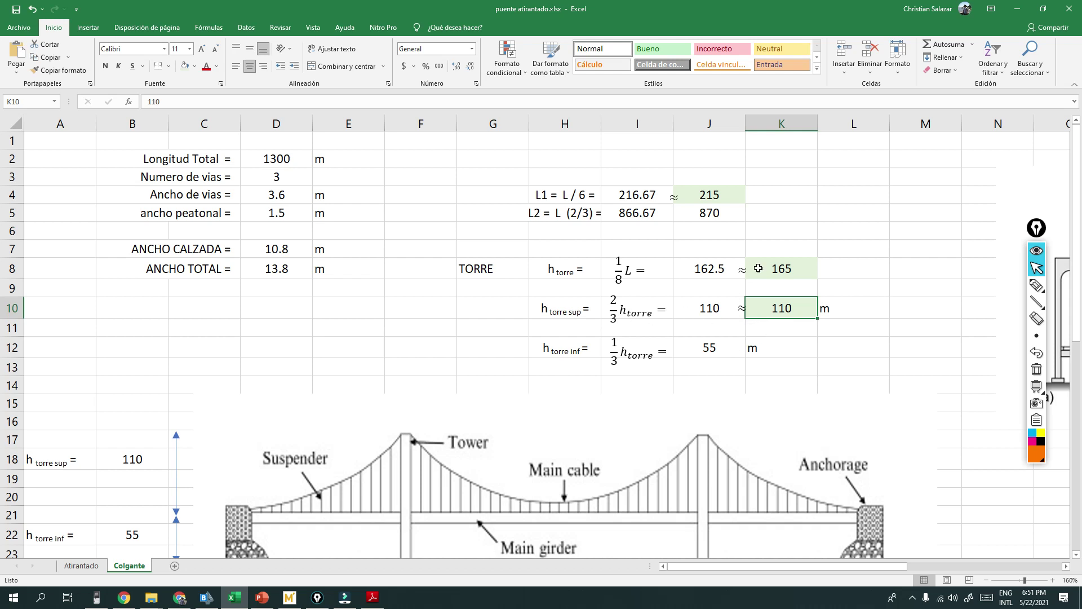
click(710, 309)
scroll(652, 270, down, 1)
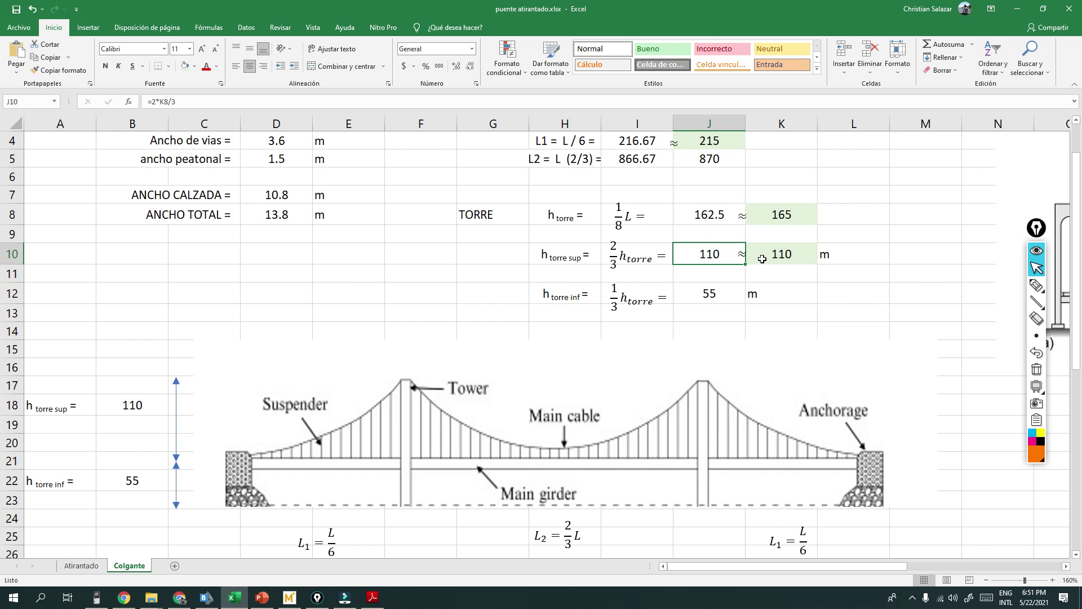
key(Down)
key(Down)
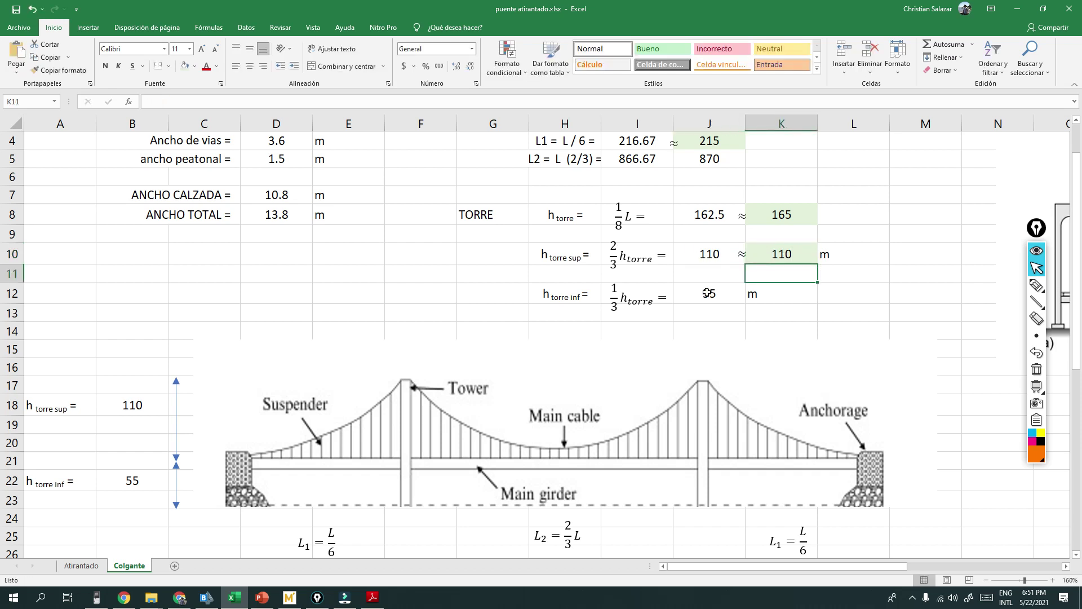
key(F2)
key(Return)
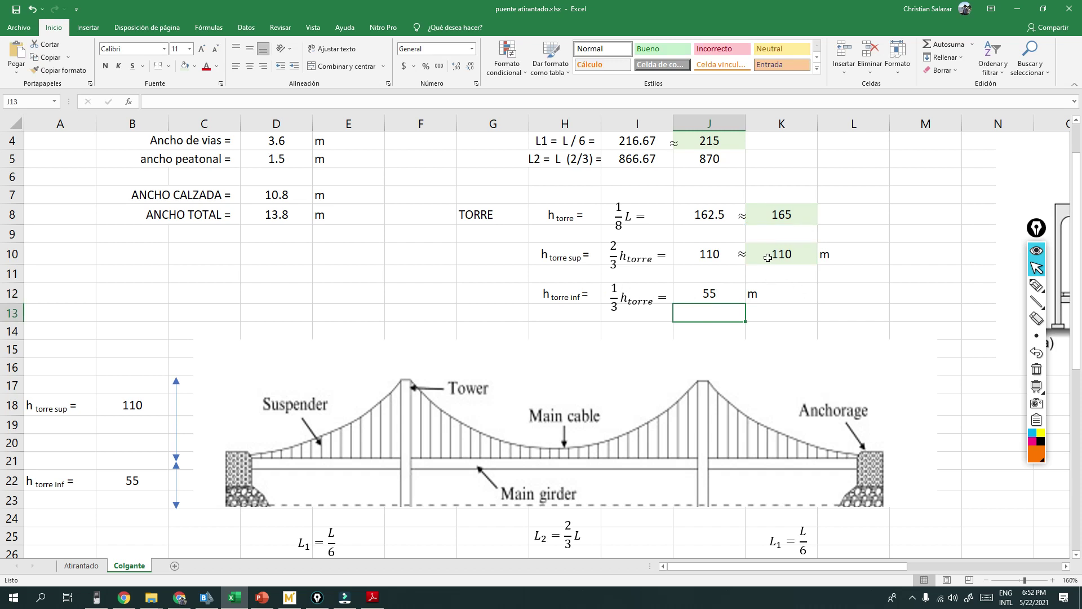
scroll(769, 254, up, 1)
scroll(225, 389, down, 3)
scroll(841, 199, up, 1)
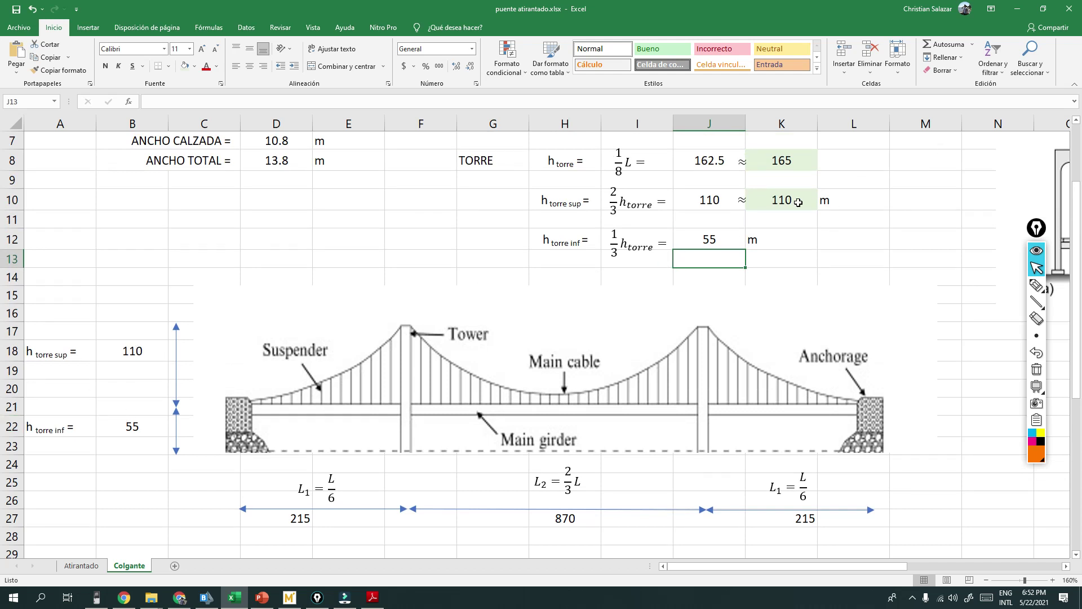
Step: Trace the main girder and the left tower with orange lines in the bridge diagram, and clear the annotations
click(1036, 285)
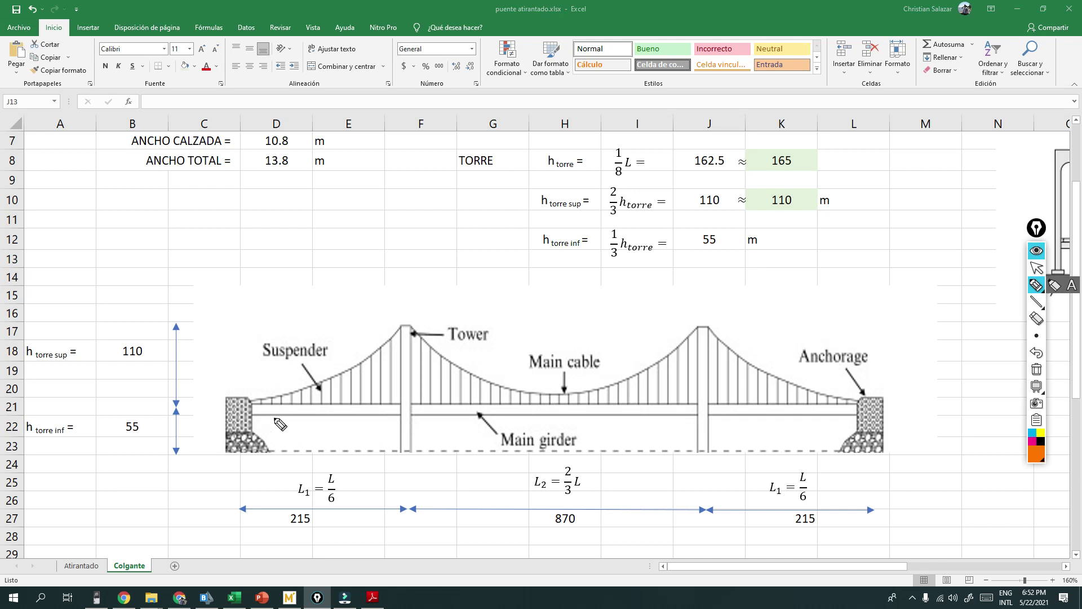
drag(278, 412, 744, 407)
mouse_move(405, 331)
mouse_down()
mouse_move(407, 416)
mouse_move(438, 418)
mouse_move(419, 411)
mouse_move(414, 450)
mouse_up()
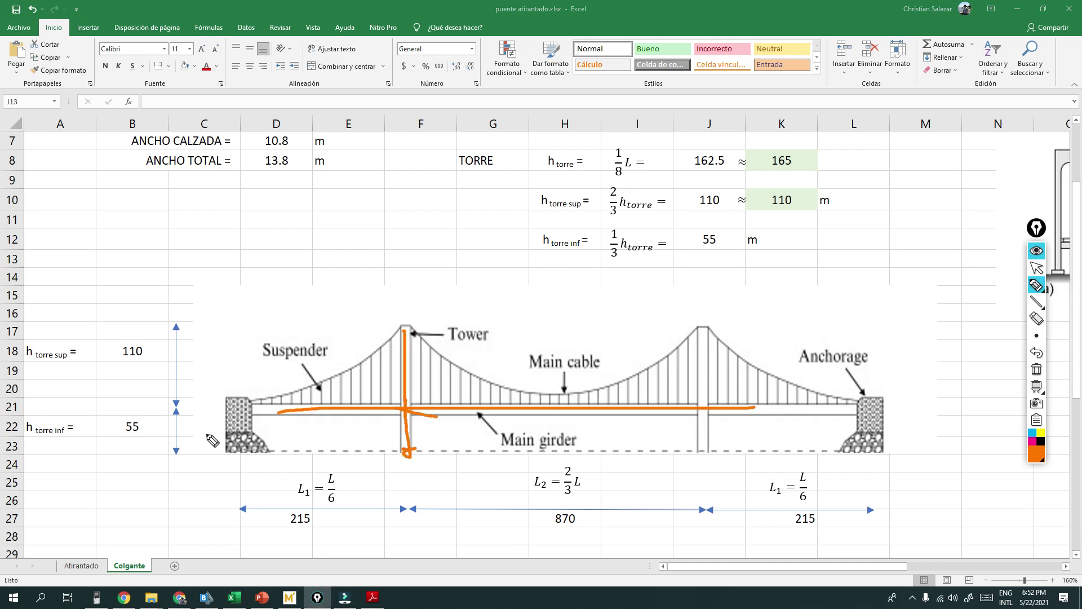
click(1037, 370)
click(1037, 268)
Step: View the Flecha calculation below the bridge diagram, and circle the main cable's lowest point in orange
scroll(298, 346, down, 4)
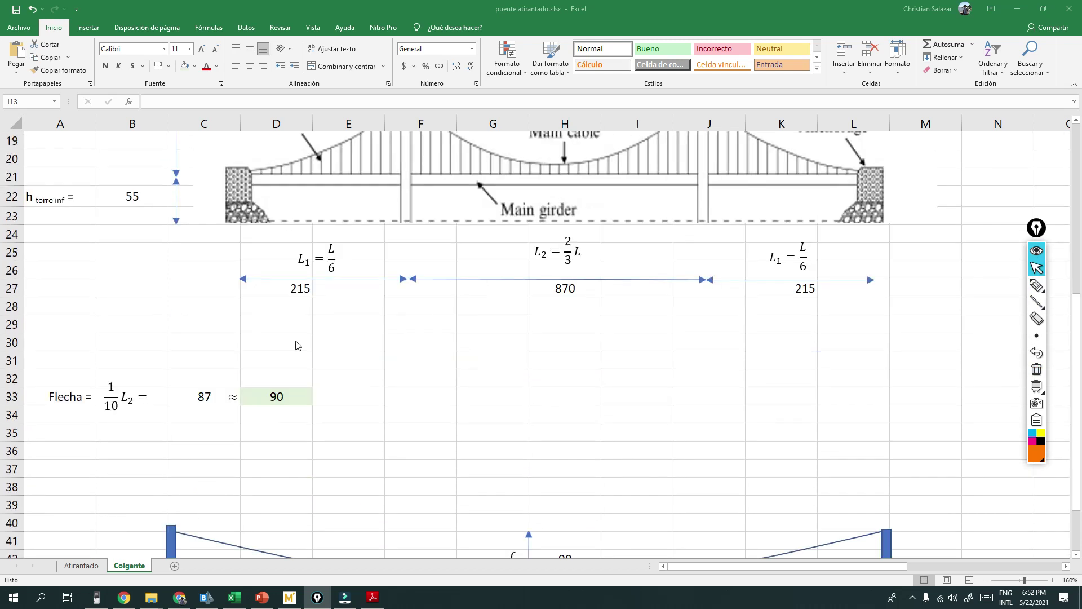
scroll(329, 336, down, 3)
scroll(389, 344, up, 7)
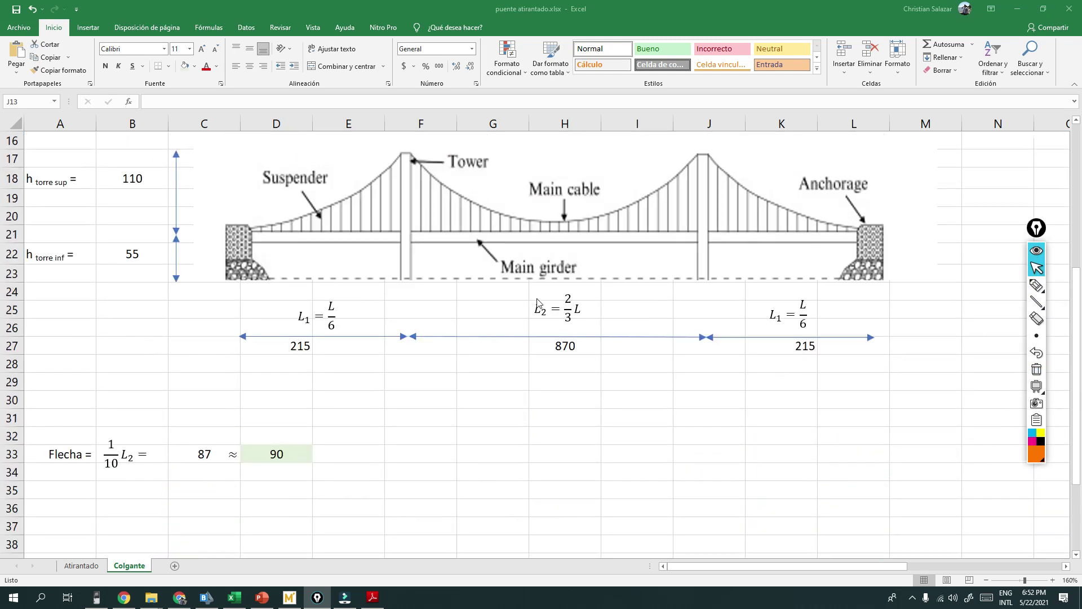
scroll(564, 345, down, 1)
click(1037, 285)
mouse_move(561, 308)
mouse_down()
mouse_move(579, 325)
mouse_move(563, 310)
mouse_up()
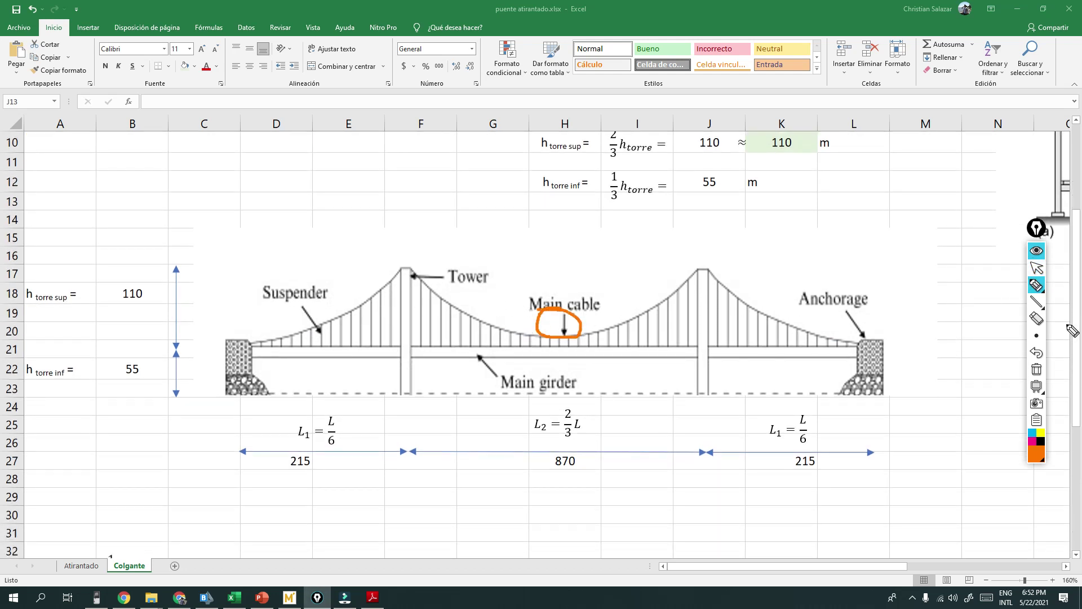
Step: Mark the main cable's lowest point in orange on the bridge diagram, and clear the annotations
mouse_move(571, 346)
mouse_down()
mouse_move(588, 347)
mouse_move(559, 348)
mouse_up()
click(1038, 369)
click(1042, 271)
Step: Compare the Flecha expression based on L2 with the central span in H27 and its formula
scroll(356, 345, down, 1)
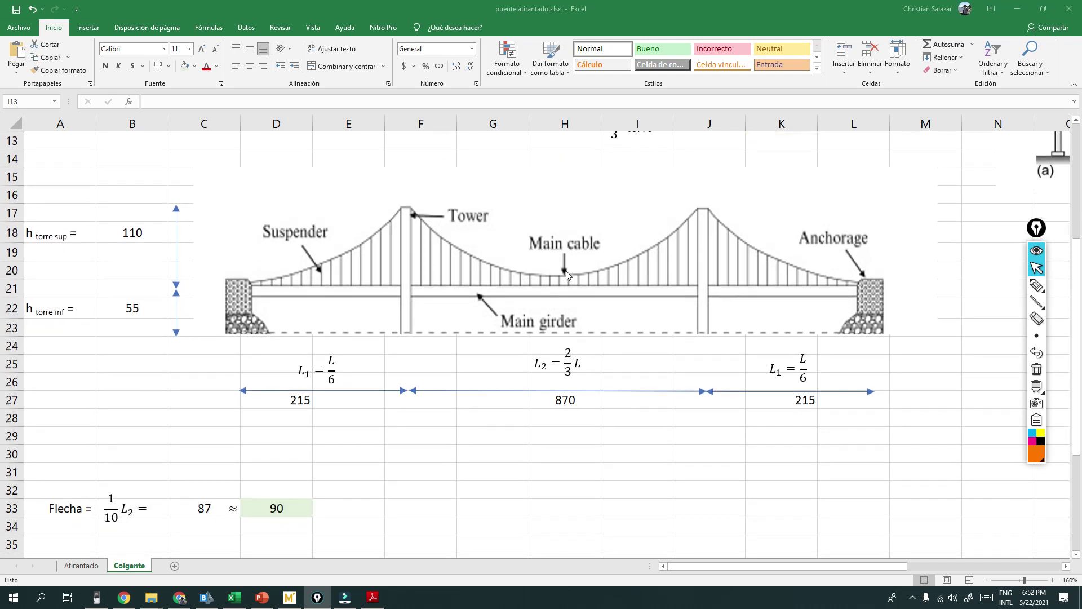
scroll(554, 292, down, 6)
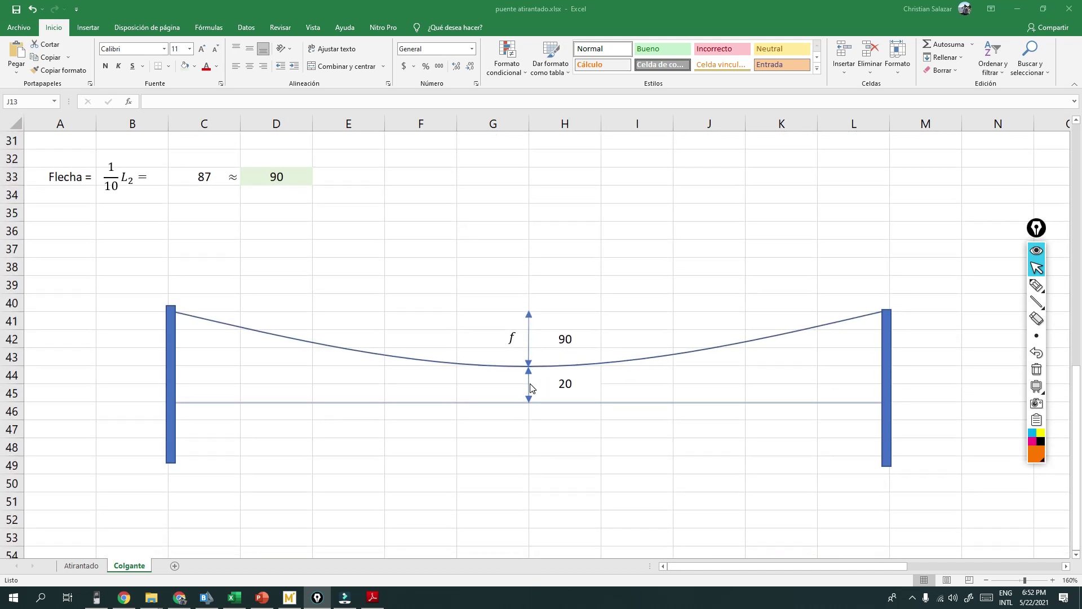
scroll(545, 354, up, 1)
scroll(107, 315, up, 1)
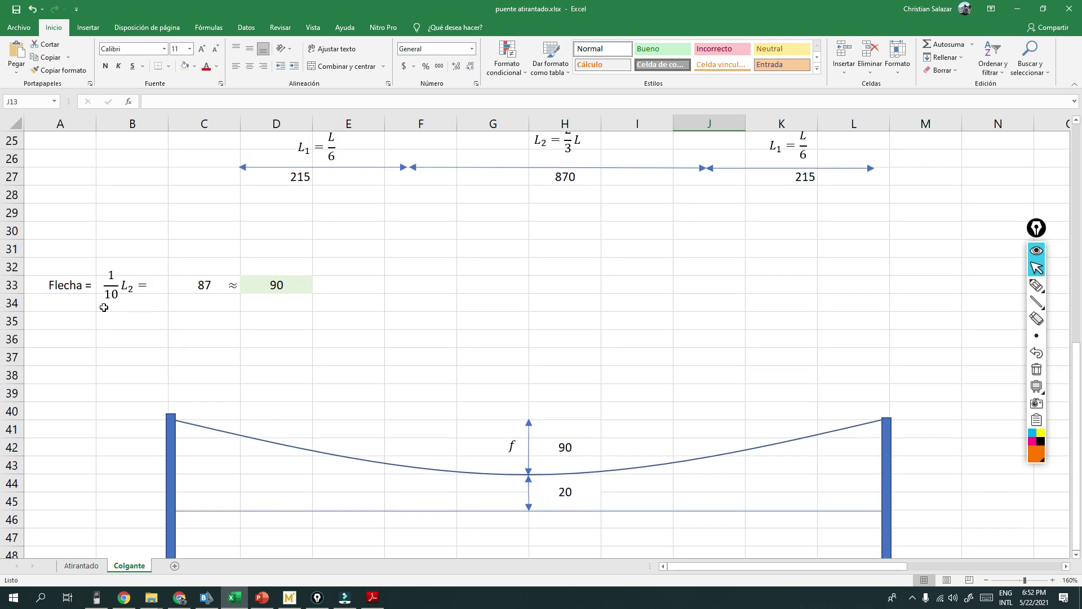
click(141, 290)
scroll(362, 350, up, 3)
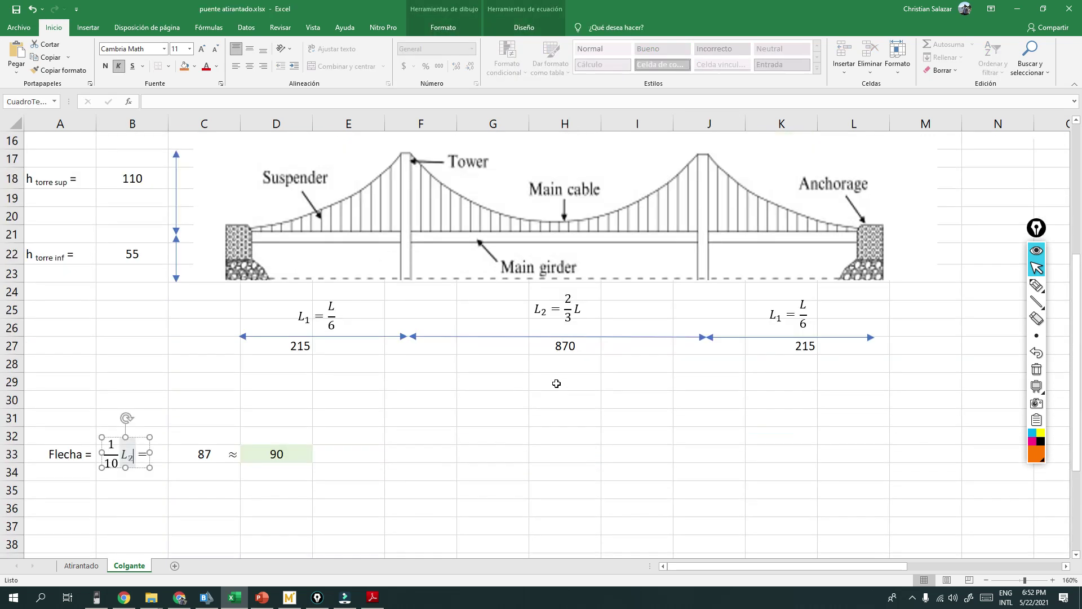
click(579, 345)
scroll(501, 376, down, 2)
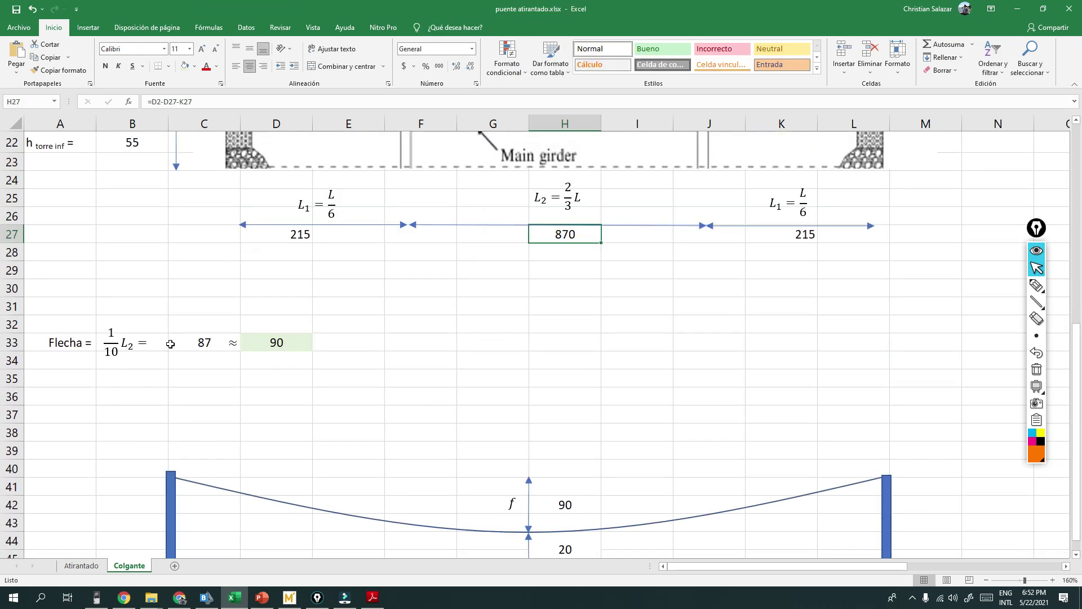
click(146, 352)
scroll(528, 304, up, 1)
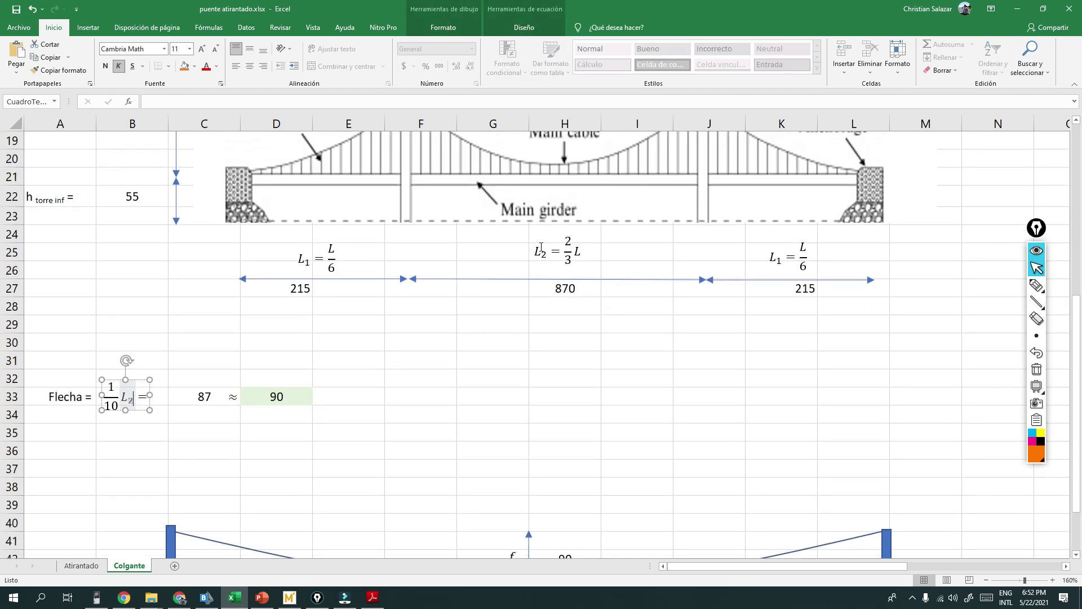
Step: Check the calculated cable sag's formula in C33 and the adopted sag in D33
click(276, 414)
double_click(205, 397)
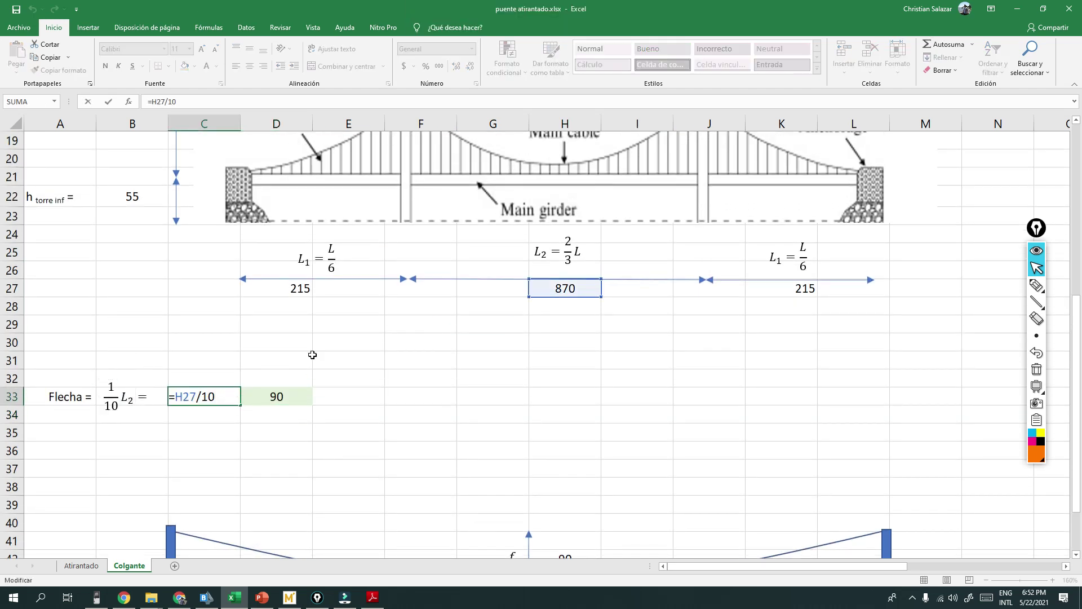
key(Return)
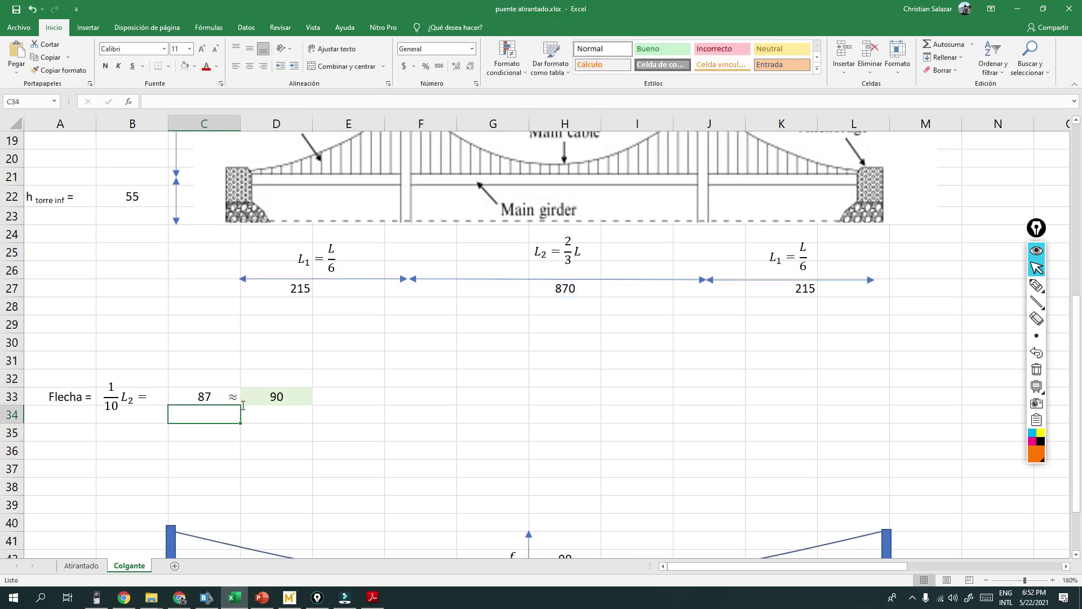
click(282, 396)
Step: Check the formulas in H42 and H44 for the sag and the remaining height above the deck in the cable sketch
scroll(536, 393, down, 2)
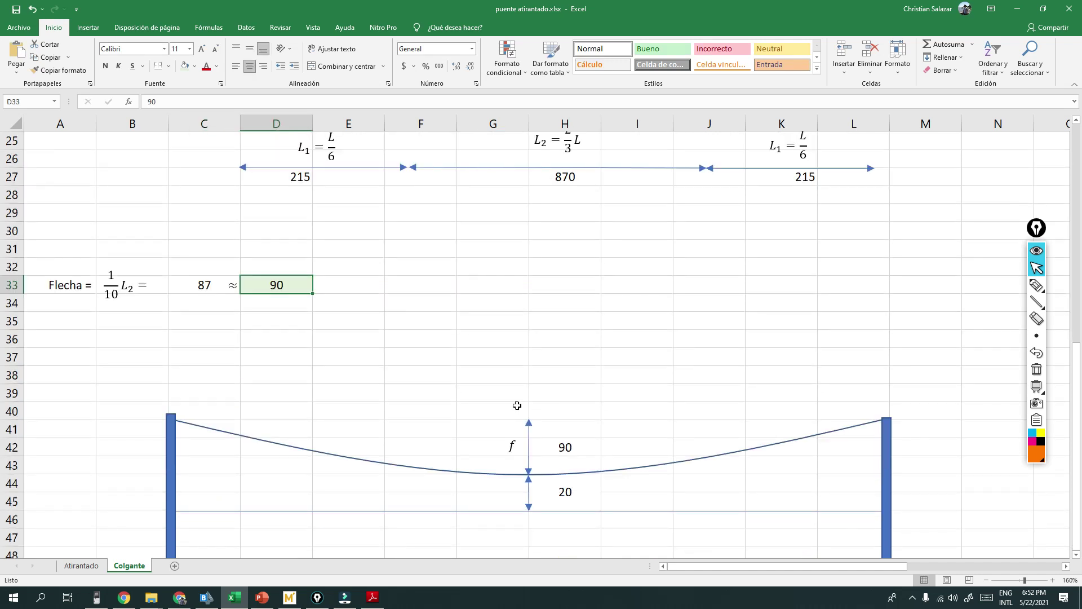
scroll(536, 389, down, 1)
click(563, 393)
scroll(570, 395, down, 2)
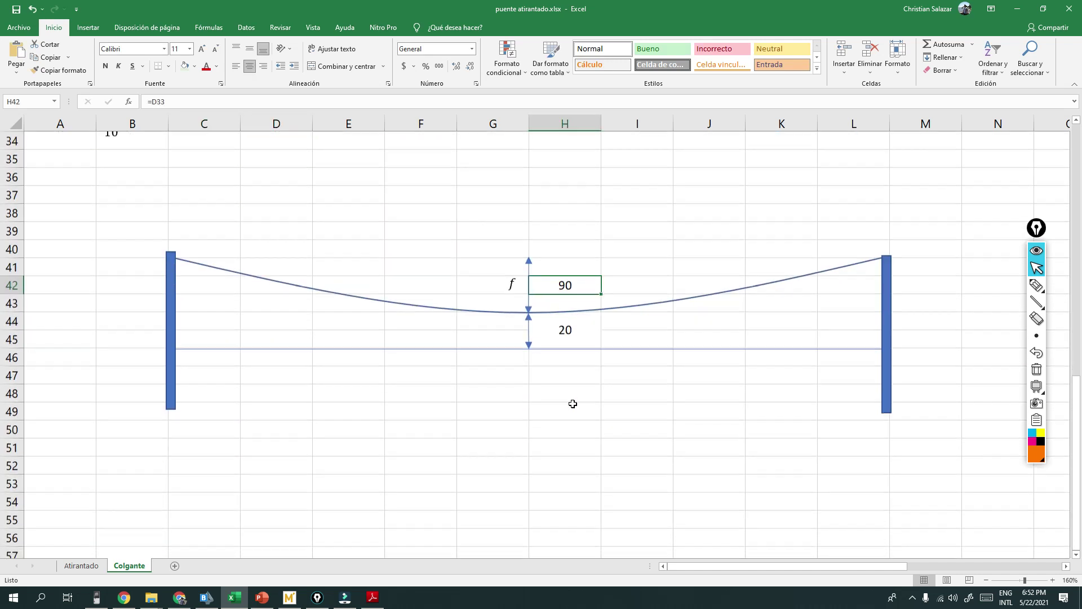
click(568, 331)
scroll(568, 331, up, 1)
Step: Mark the upper tower height beside the left tower in orange, circle the sag and clearance values, and clear the annotations
click(1036, 286)
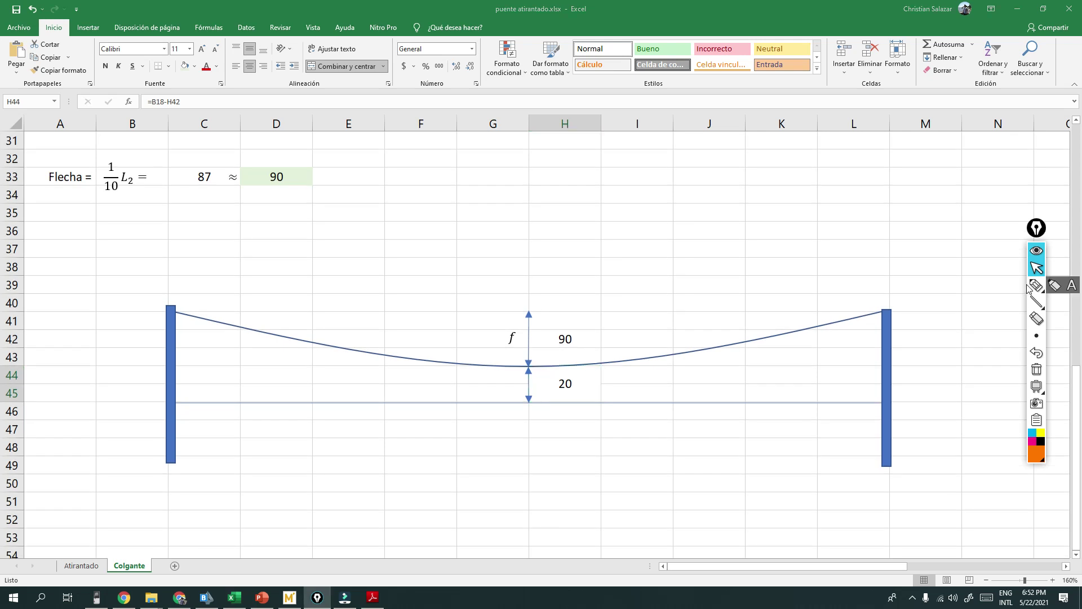
click(1054, 285)
mouse_move(104, 307)
mouse_down()
mouse_move(162, 307)
mouse_move(145, 406)
mouse_move(163, 407)
mouse_up()
mouse_move(580, 322)
mouse_down()
mouse_move(571, 352)
mouse_move(582, 337)
mouse_move(596, 383)
mouse_up()
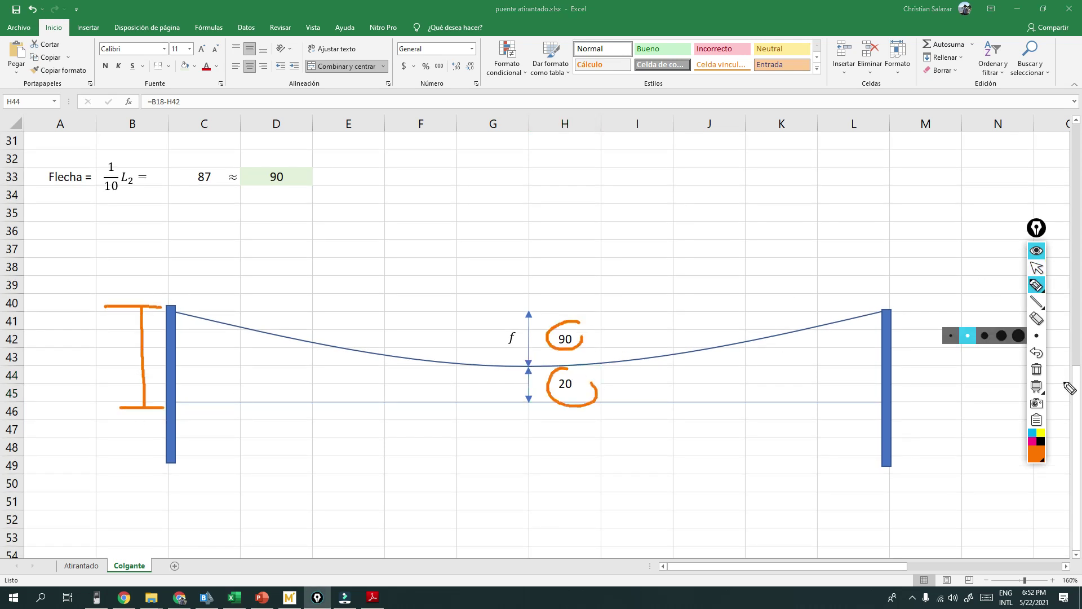
click(1036, 372)
click(1036, 268)
Step: Review the bridge diagram, spans and cable sag sketch, and bring the five tower types (a) to (e) into view
scroll(454, 302, up, 8)
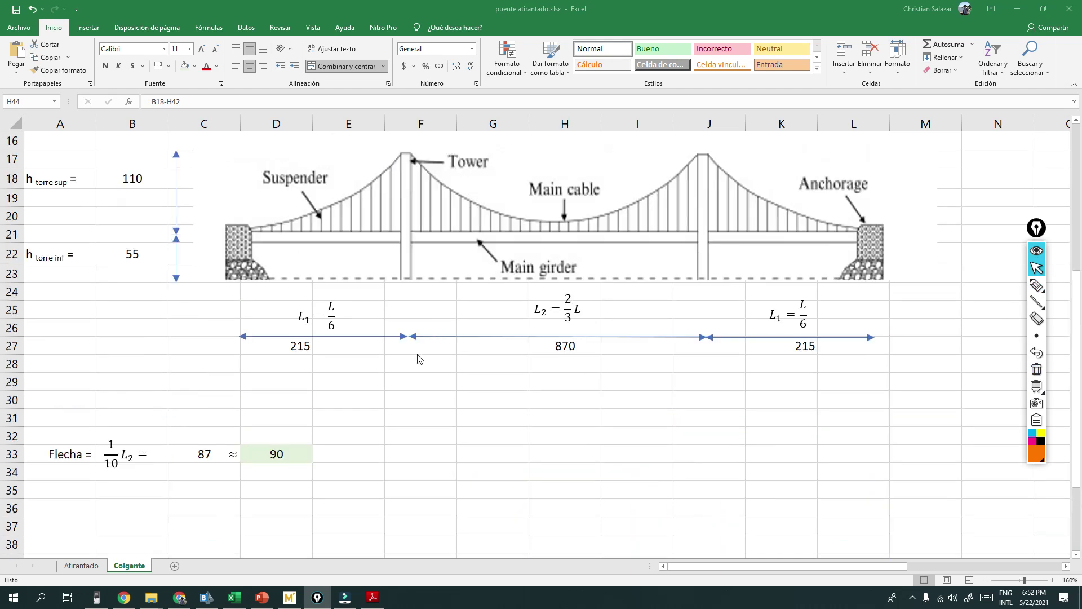
scroll(404, 383, down, 7)
scroll(403, 382, up, 6)
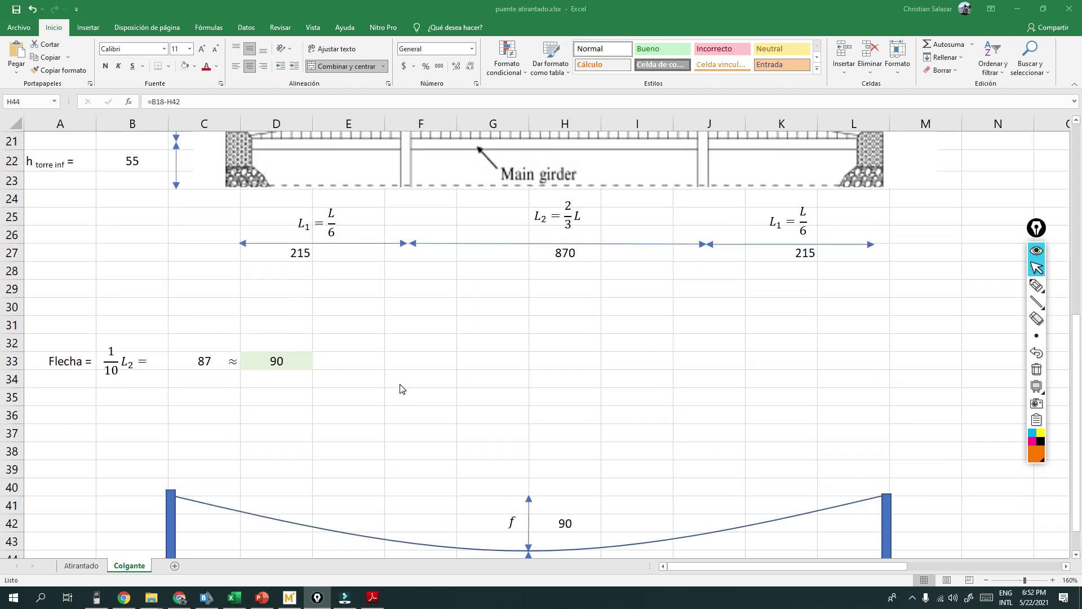
scroll(402, 383, up, 3)
scroll(407, 375, down, 7)
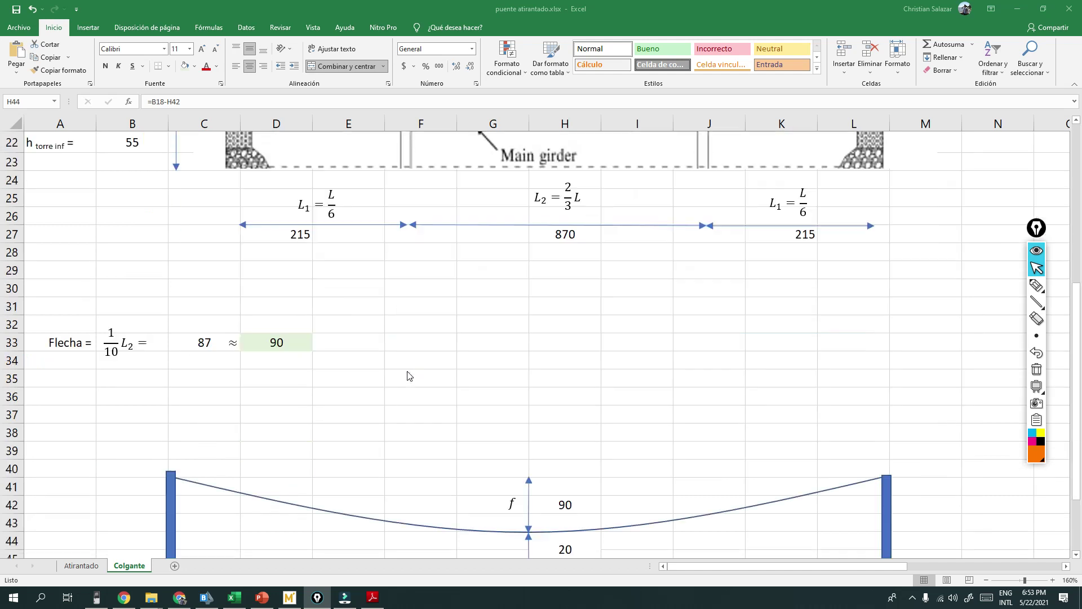
scroll(410, 376, up, 7)
drag(757, 572, 944, 563)
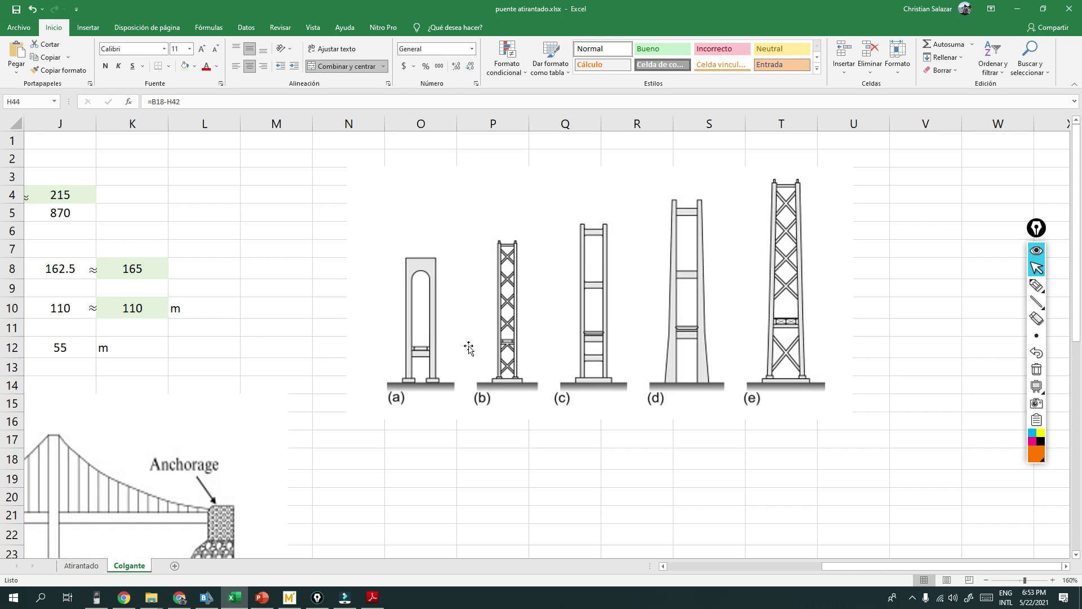
Step: Circle tower type (c) in orange, sketch a tapering leg beside type (d), mark its deck level, and clear the annotations
click(1037, 286)
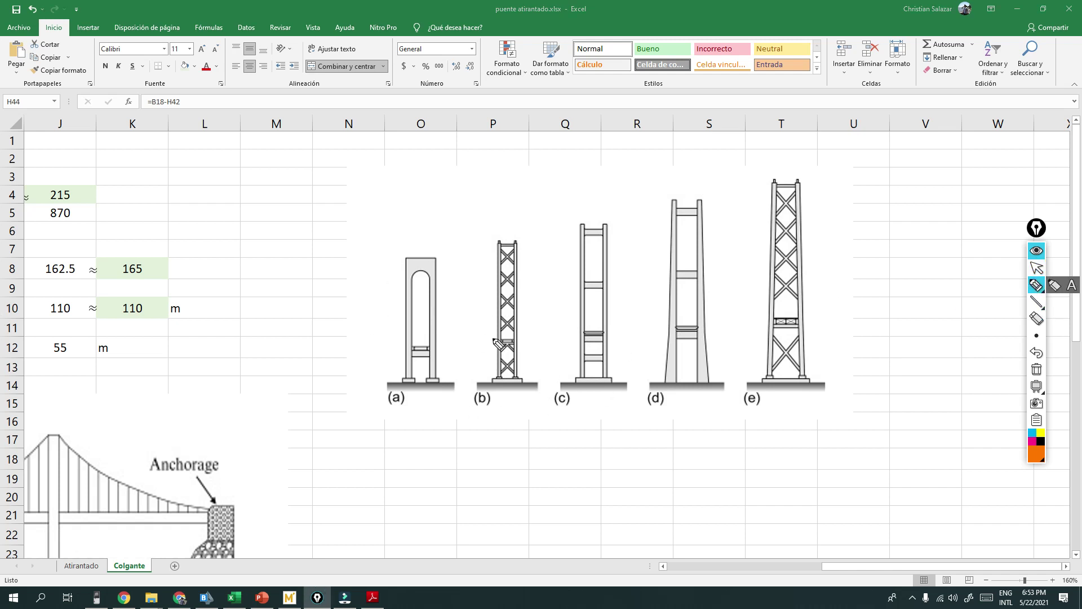
mouse_move(623, 228)
mouse_down()
mouse_move(550, 246)
mouse_move(623, 222)
mouse_move(619, 213)
mouse_up()
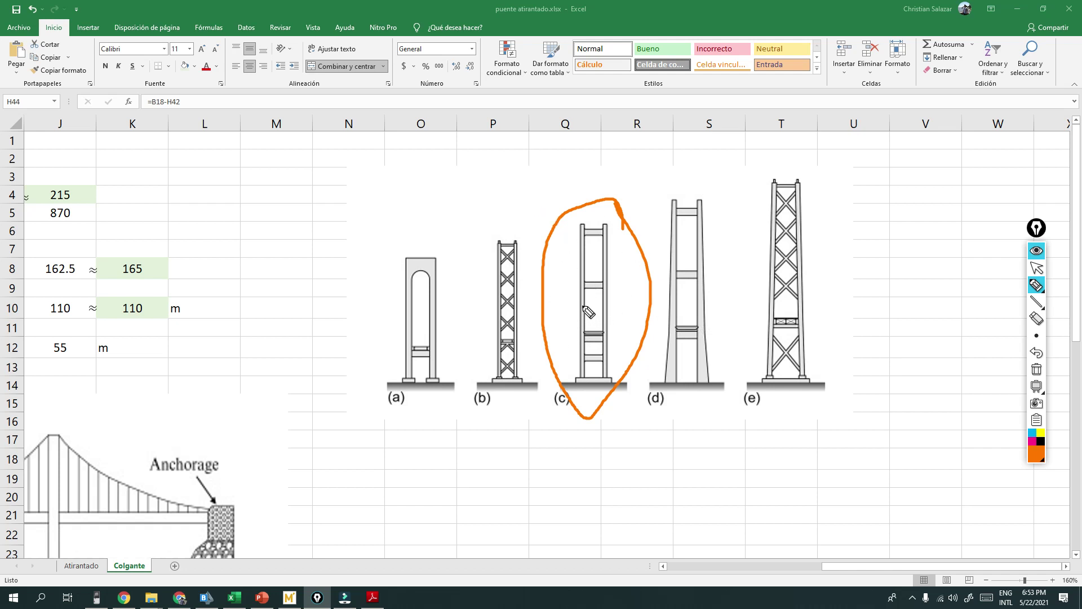
mouse_move(712, 198)
mouse_down()
mouse_move(747, 196)
mouse_move(770, 410)
mouse_move(775, 398)
mouse_up()
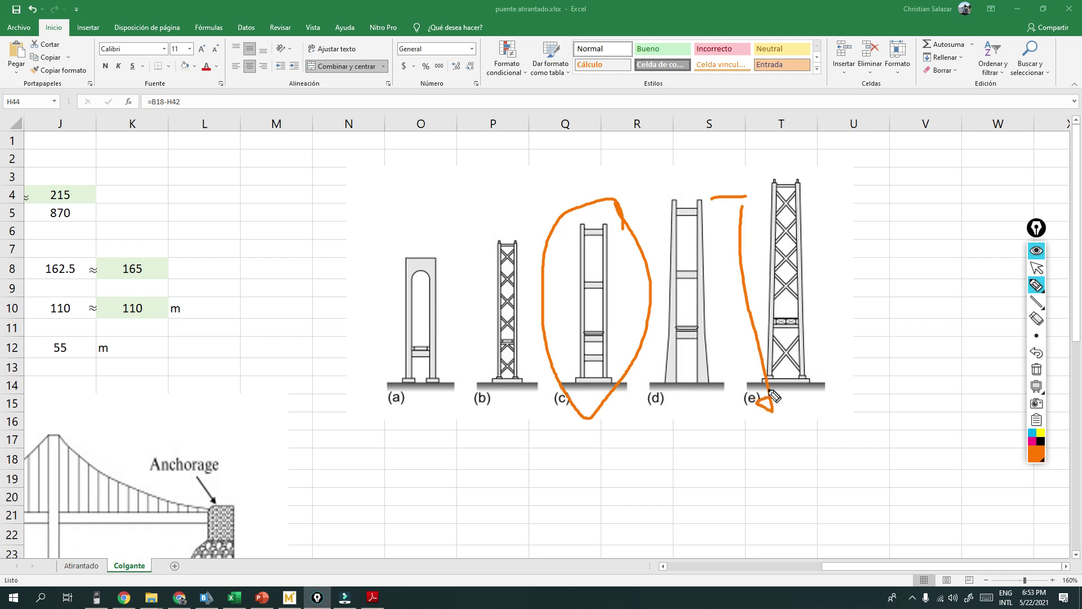
drag(671, 329, 701, 331)
click(1036, 370)
Step: Sketch splayed legs with cross beams in orange over tower type (c), and clear the annotations
drag(585, 240, 567, 383)
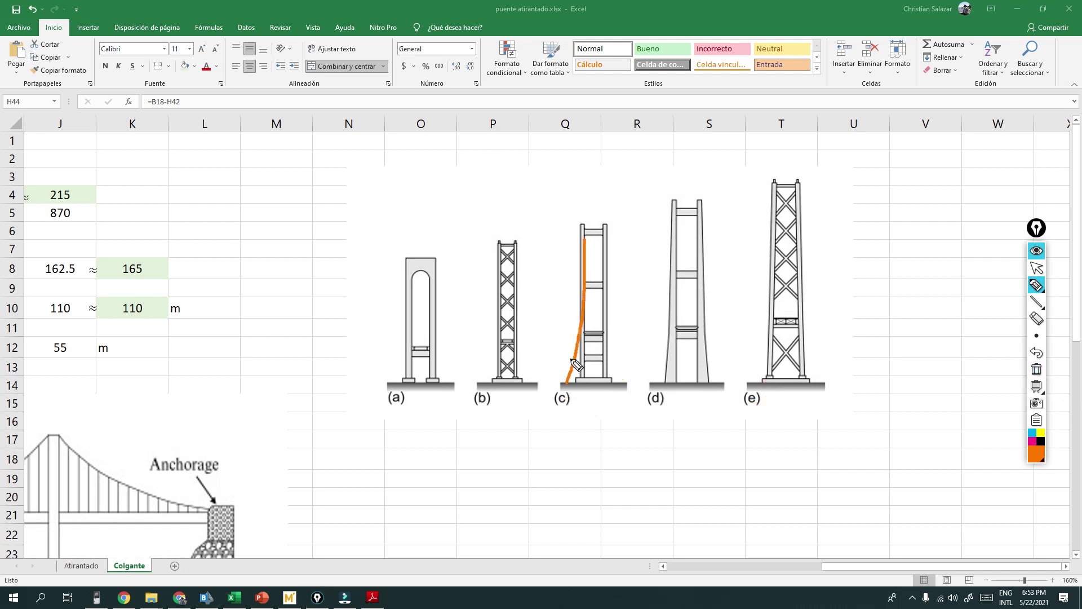
drag(597, 236, 640, 388)
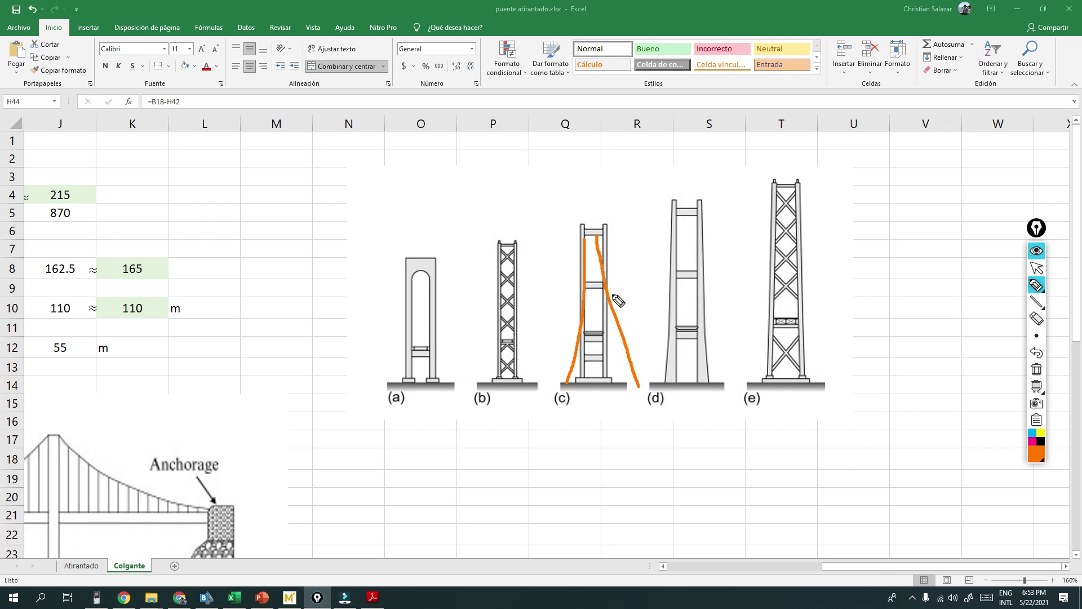
mouse_move(581, 238)
mouse_down()
mouse_move(610, 239)
mouse_move(603, 270)
mouse_up()
drag(575, 315, 605, 314)
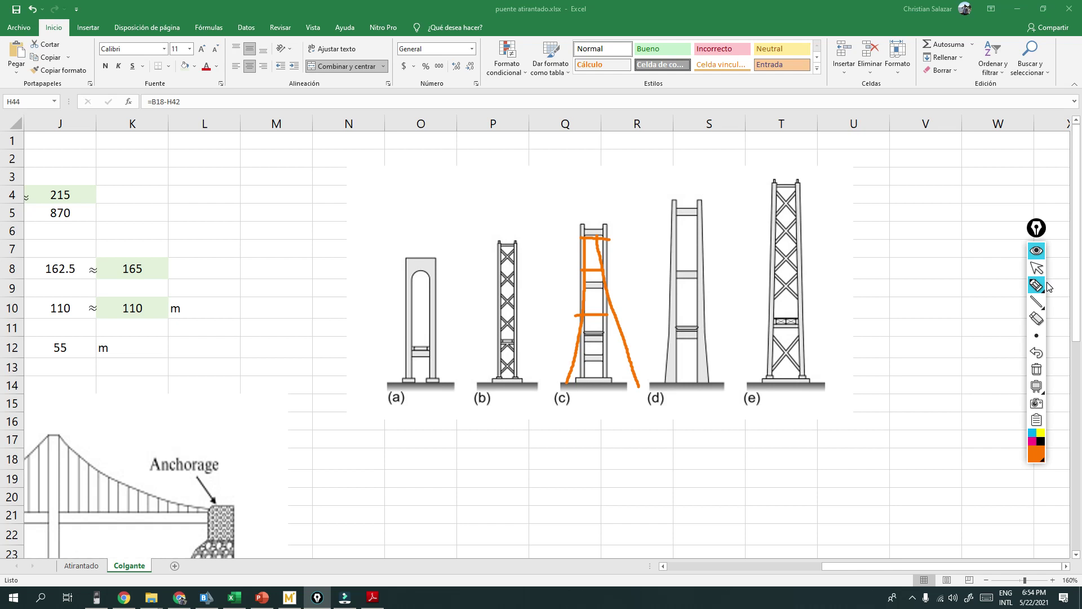
click(1044, 377)
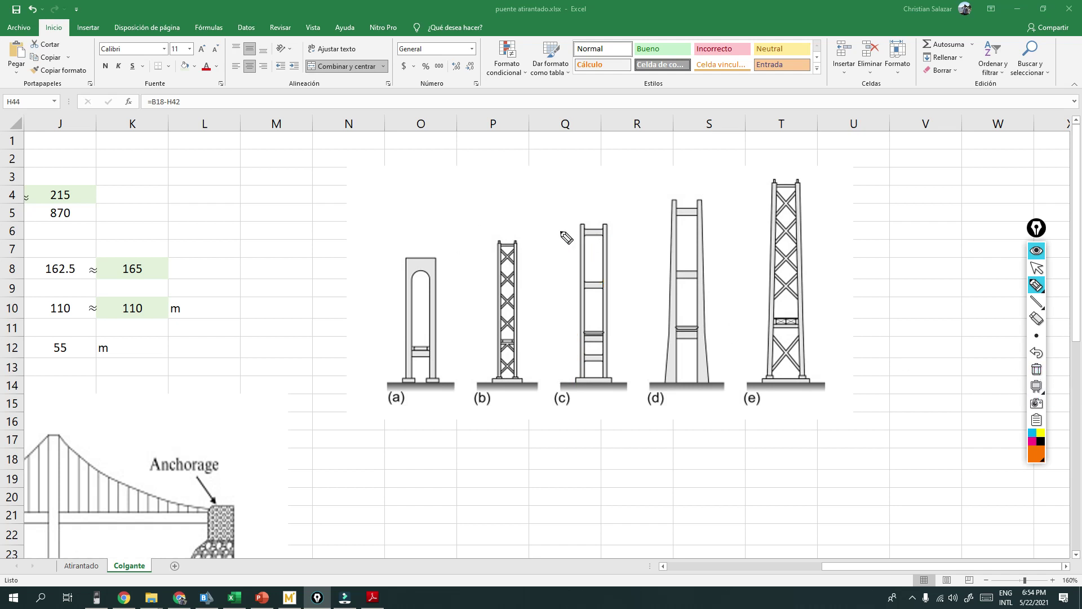
Step: Mark the tops of tower types (b) to (e), trace the legs of (d), circle (c), and clear the annotations
mouse_move(499, 240)
mouse_down()
mouse_move(525, 244)
mouse_move(516, 247)
mouse_up()
drag(583, 217, 607, 224)
mouse_move(676, 195)
mouse_down()
mouse_move(703, 202)
mouse_move(676, 363)
mouse_move(704, 373)
mouse_up()
drag(781, 174, 810, 177)
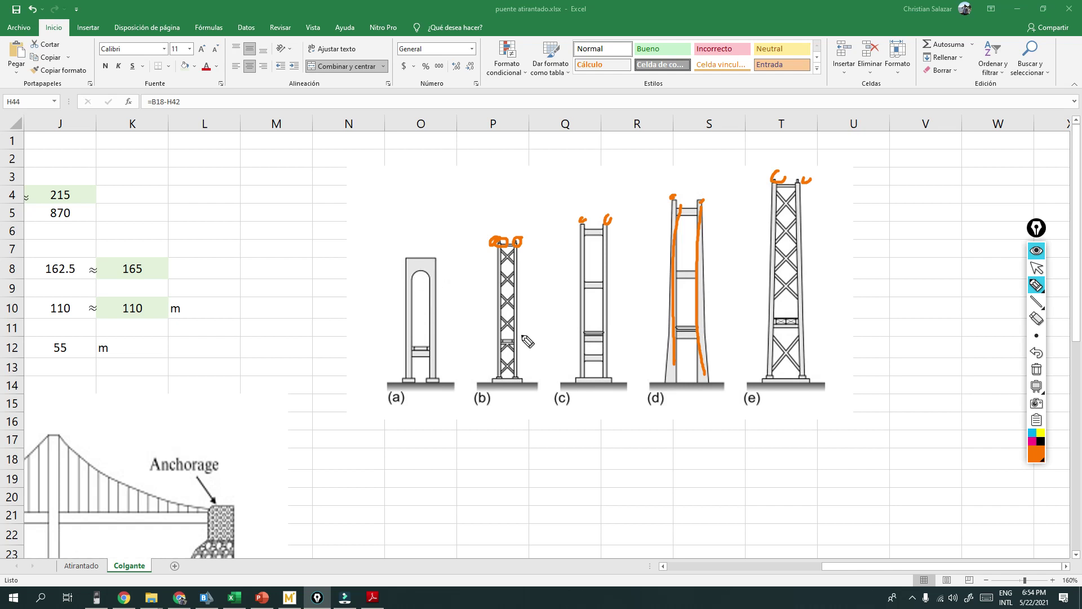
mouse_move(612, 198)
mouse_down()
mouse_move(578, 422)
mouse_move(607, 222)
mouse_up()
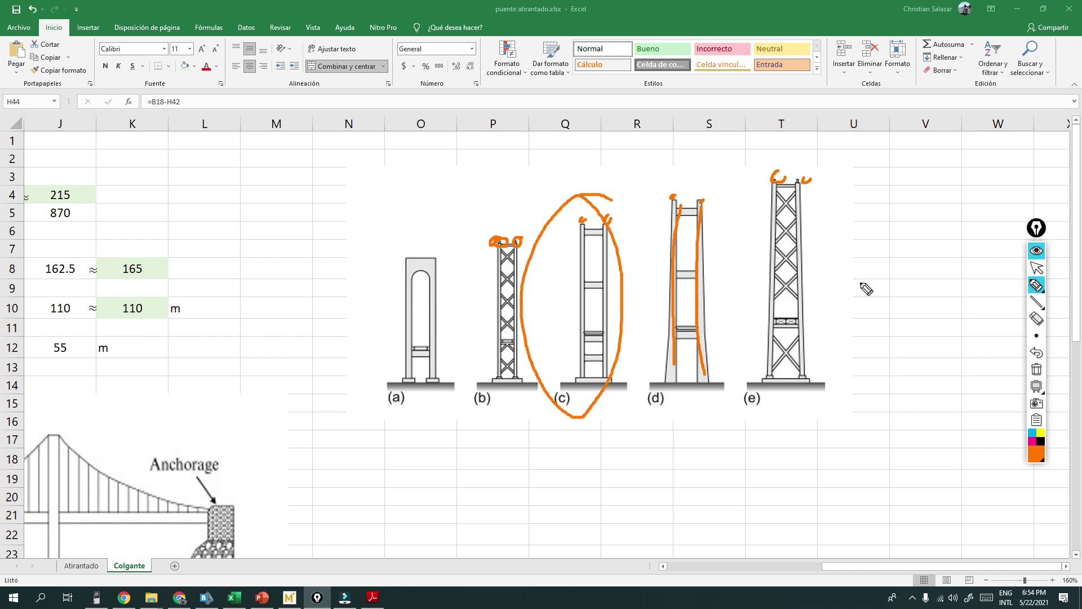
click(1037, 369)
click(1037, 268)
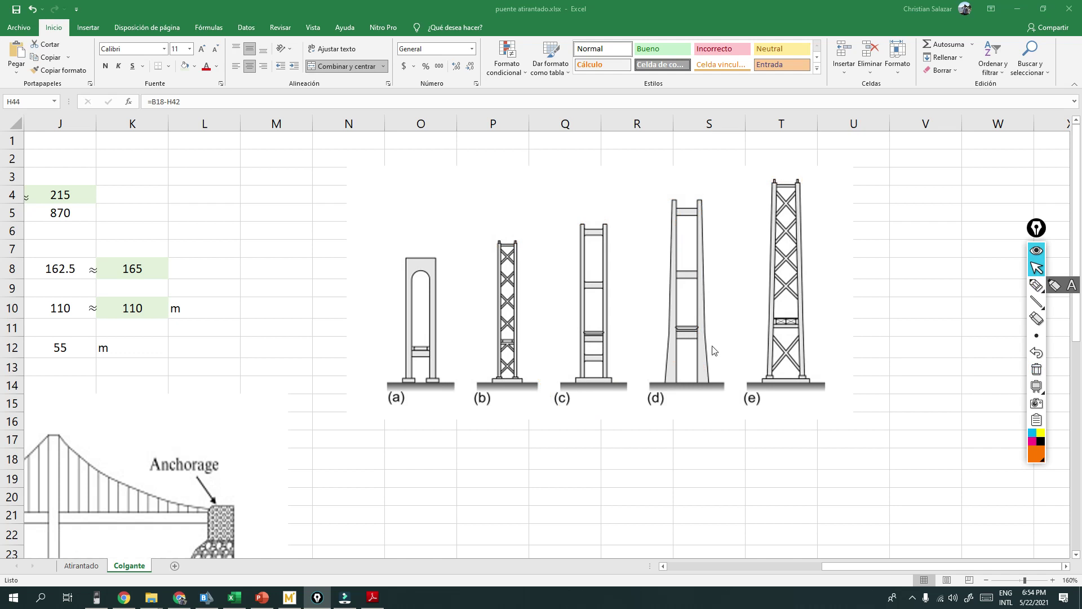
Step: Mark the left leg's upper joints and sketch its wavy deformed shape in orange on tower type (c), and clear the annotations
drag(886, 567, 958, 559)
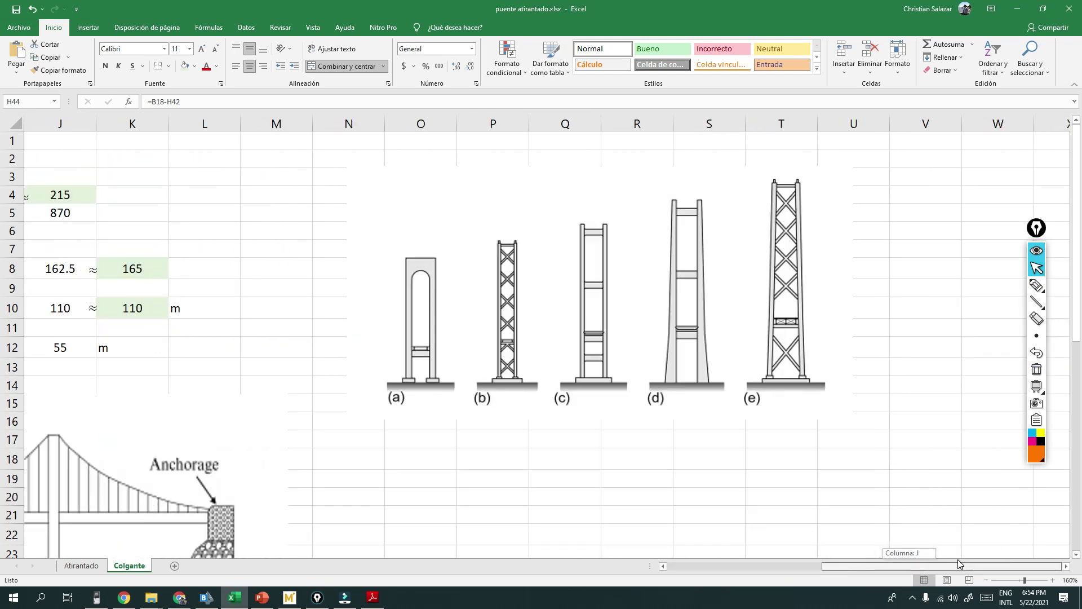
click(1037, 286)
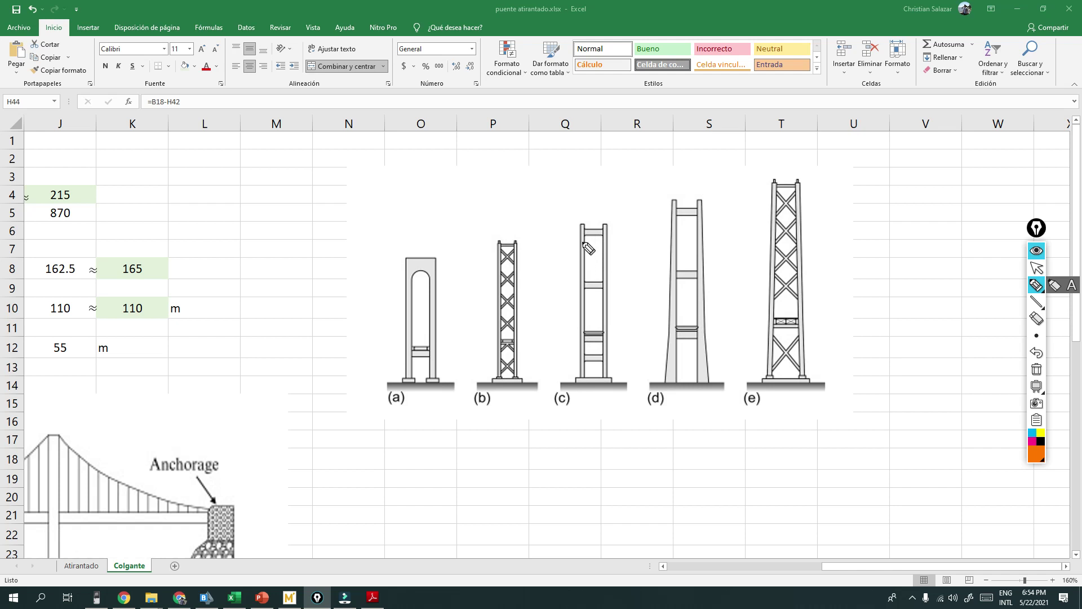
drag(584, 227, 581, 235)
drag(580, 280, 568, 286)
mouse_move(580, 239)
mouse_down()
mouse_move(593, 271)
mouse_move(570, 315)
mouse_move(591, 346)
mouse_move(582, 387)
mouse_up()
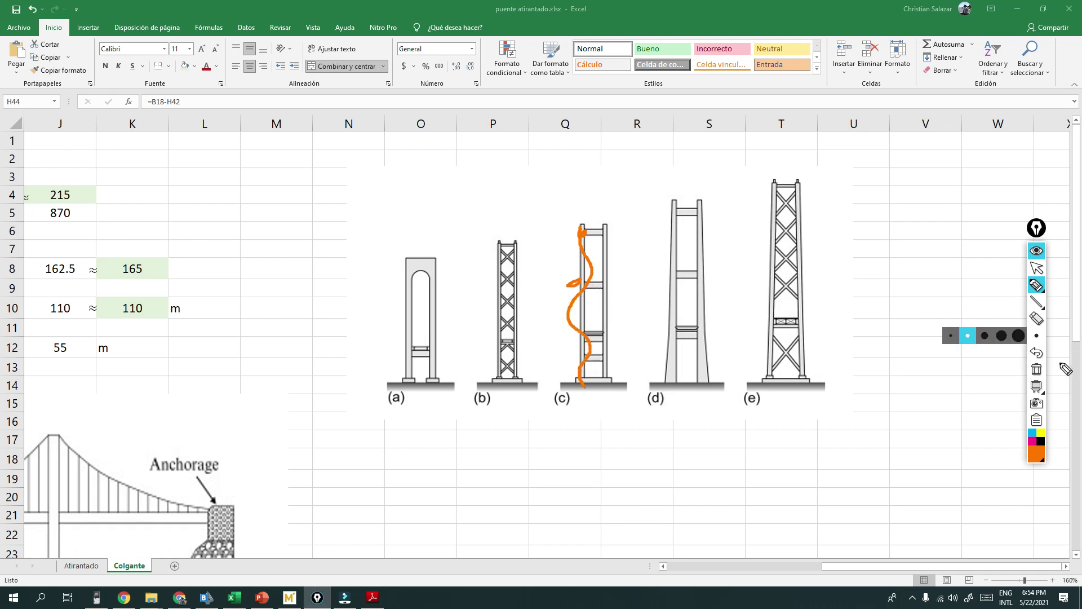
click(1038, 269)
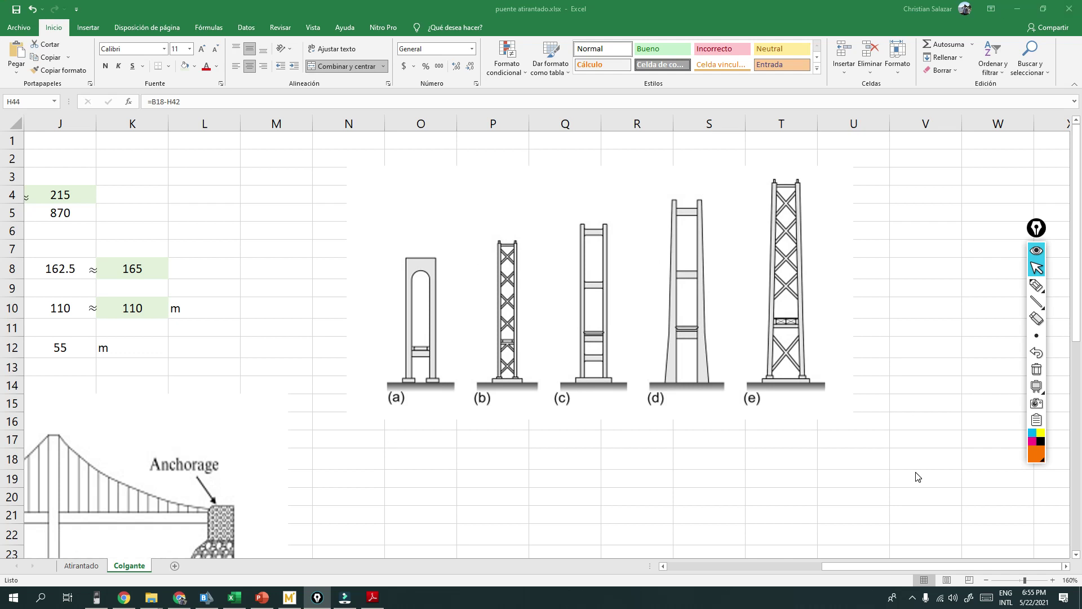
Step: Switch to CSiBridge and create a new model from the Blank template with default units Kgf, m, C
click(901, 570)
mouse_move(900, 570)
mouse_down()
mouse_move(648, 570)
mouse_move(1031, 556)
mouse_move(884, 558)
mouse_up()
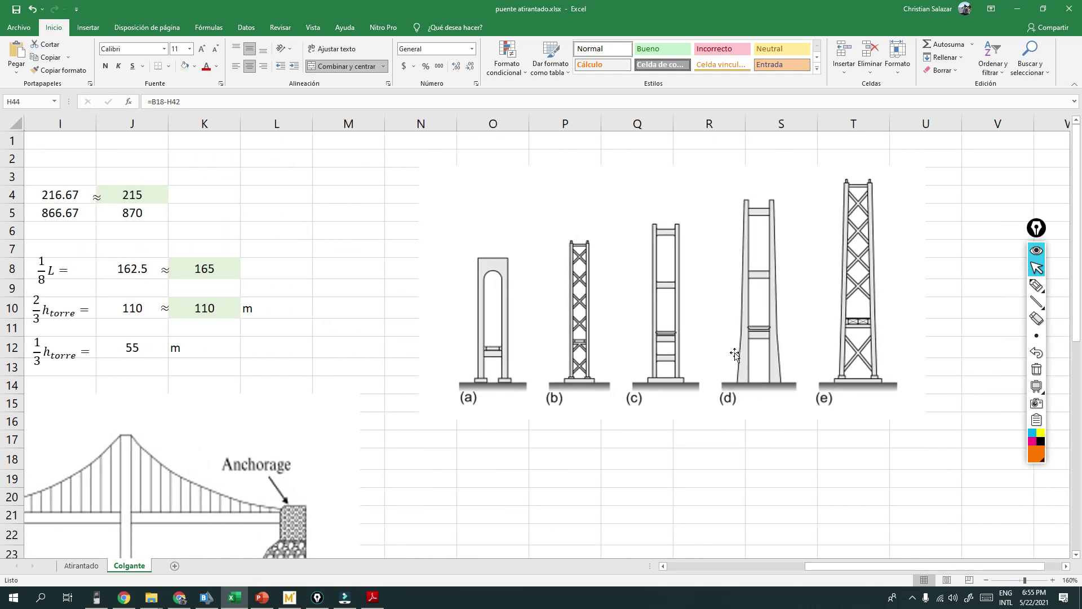
mouse_move(806, 569)
mouse_down()
mouse_move(848, 571)
mouse_move(826, 569)
mouse_up()
click(189, 599)
click(214, 601)
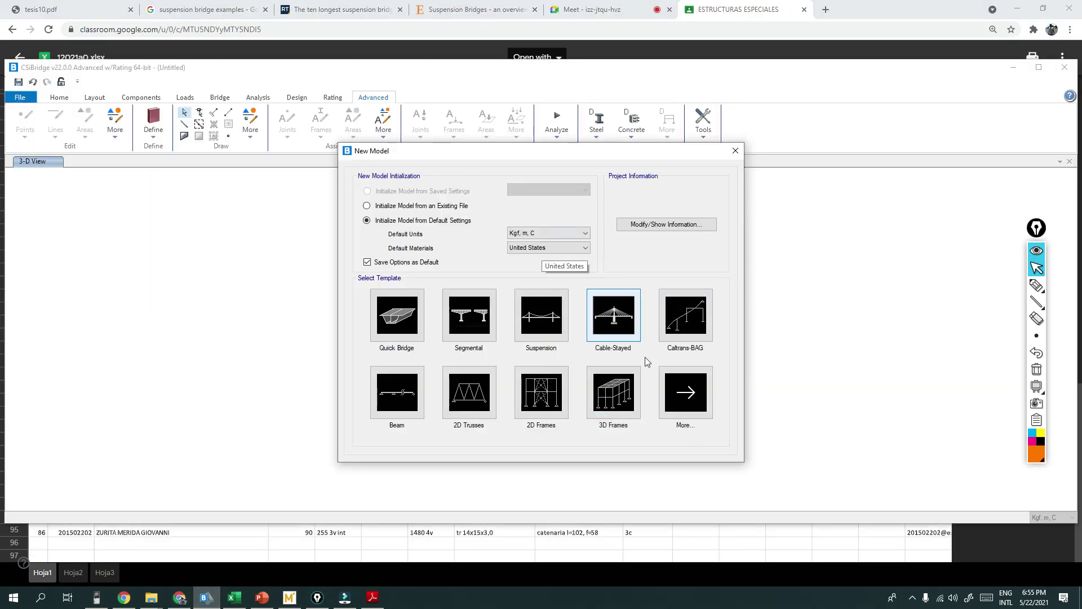
click(687, 402)
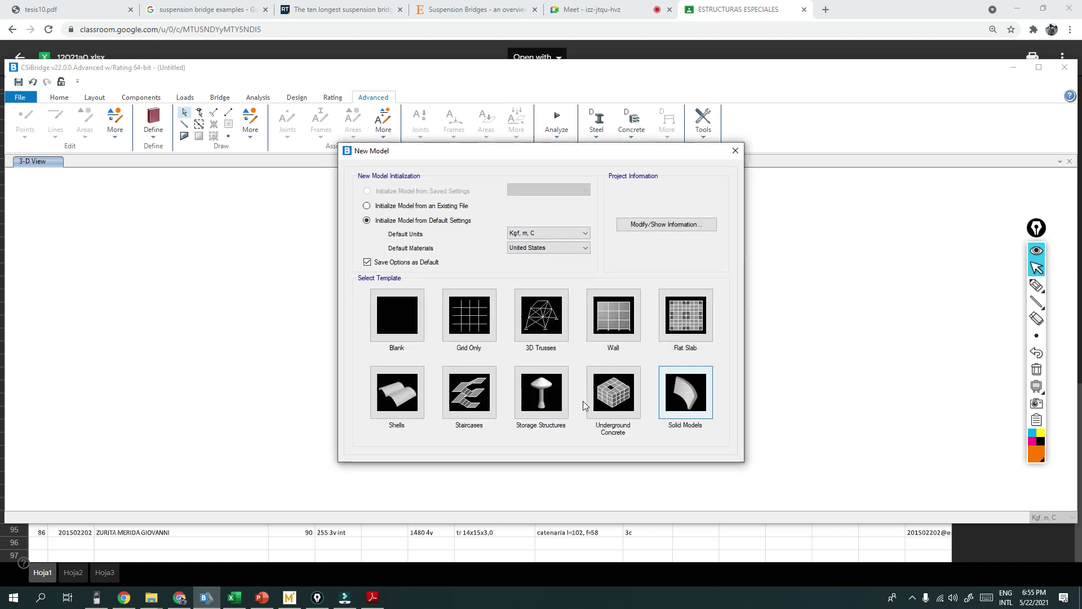
click(395, 315)
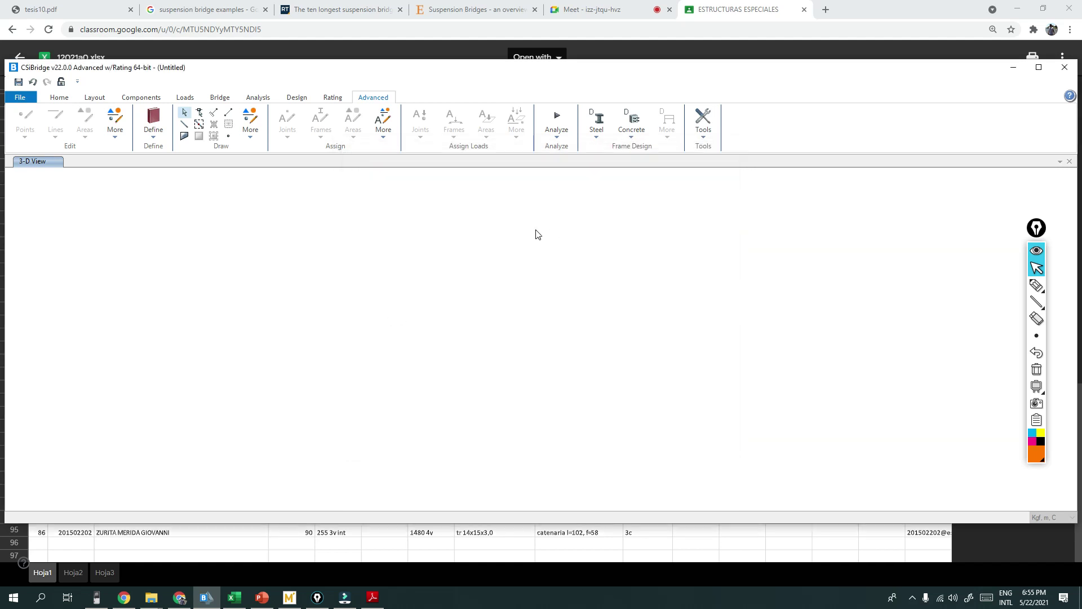
Step: Open the GLOBAL grid system for editing and add three more X grid lines
right_click(468, 300)
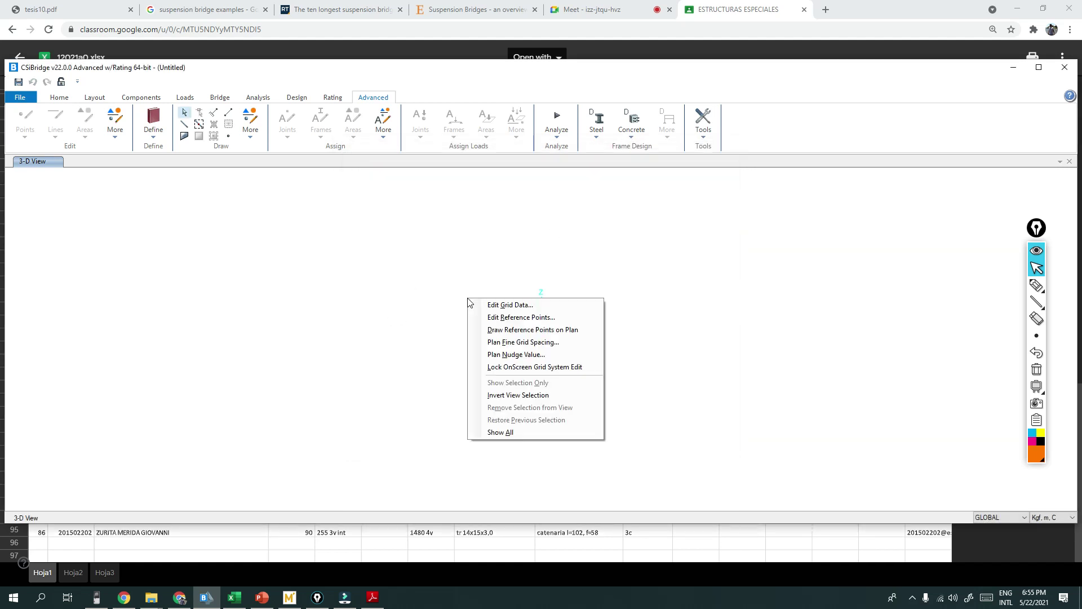
click(513, 308)
click(549, 303)
click(627, 191)
click(627, 296)
click(626, 400)
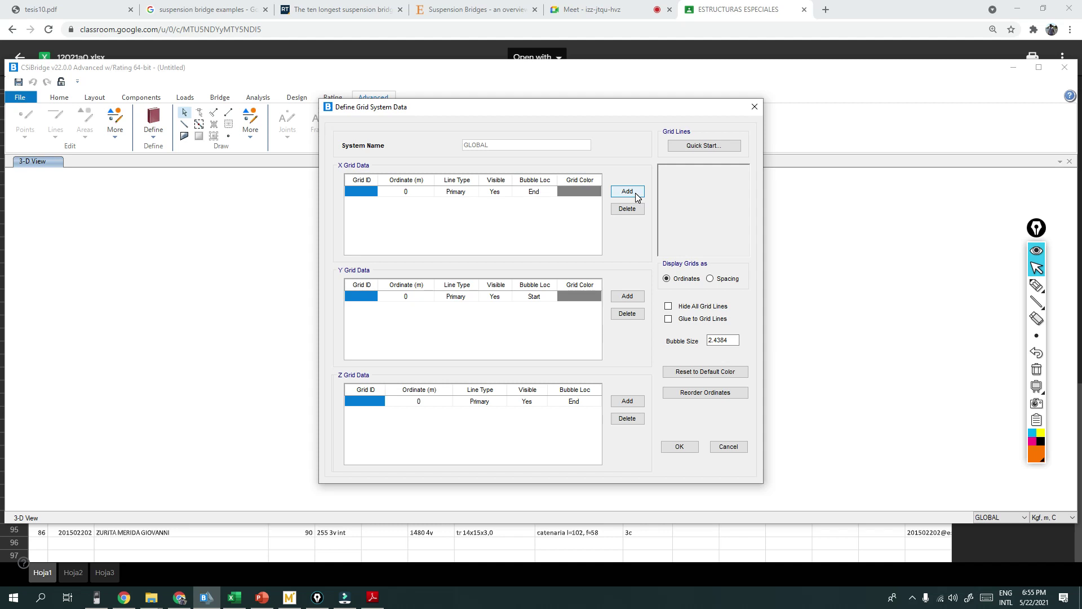
click(635, 193)
click(409, 202)
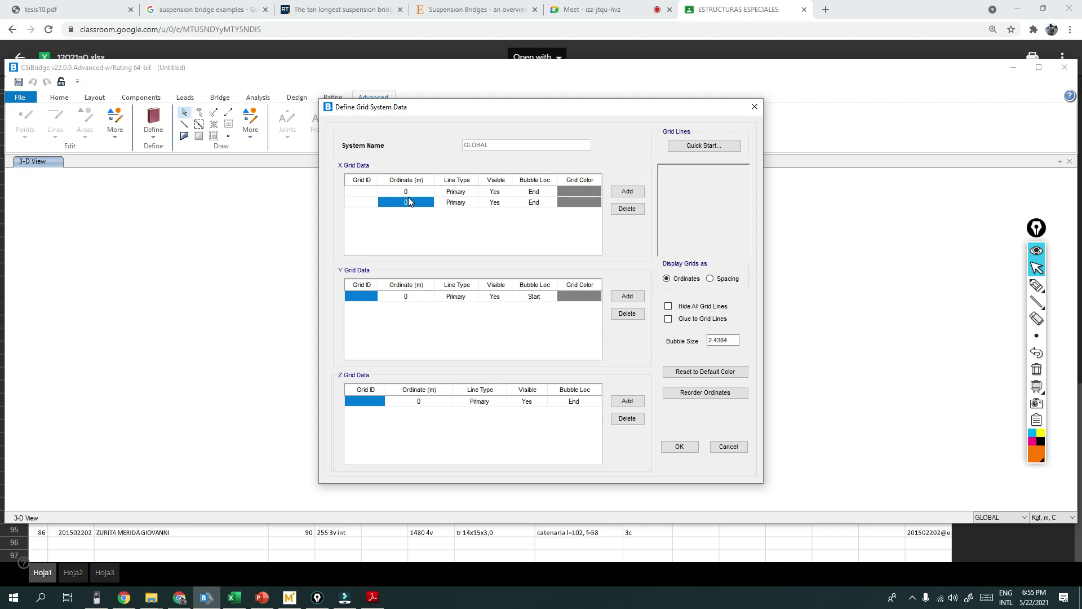
click(624, 193)
click(624, 192)
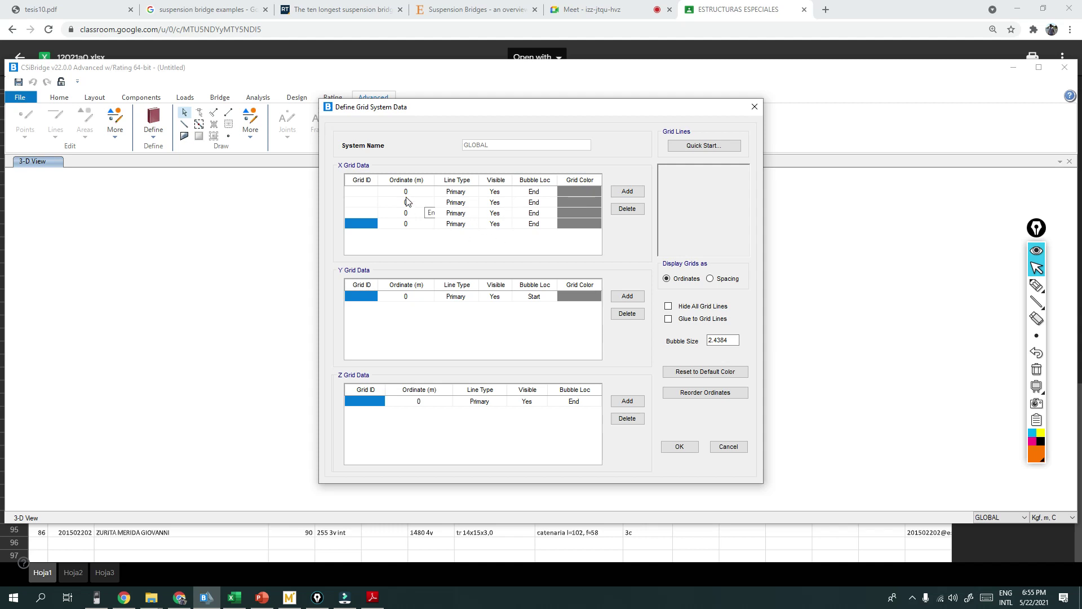
Step: Check the span lengths in the Excel Colgante worksheet, and set the second X grid ordinate in CSiBridge to 215 m
click(236, 599)
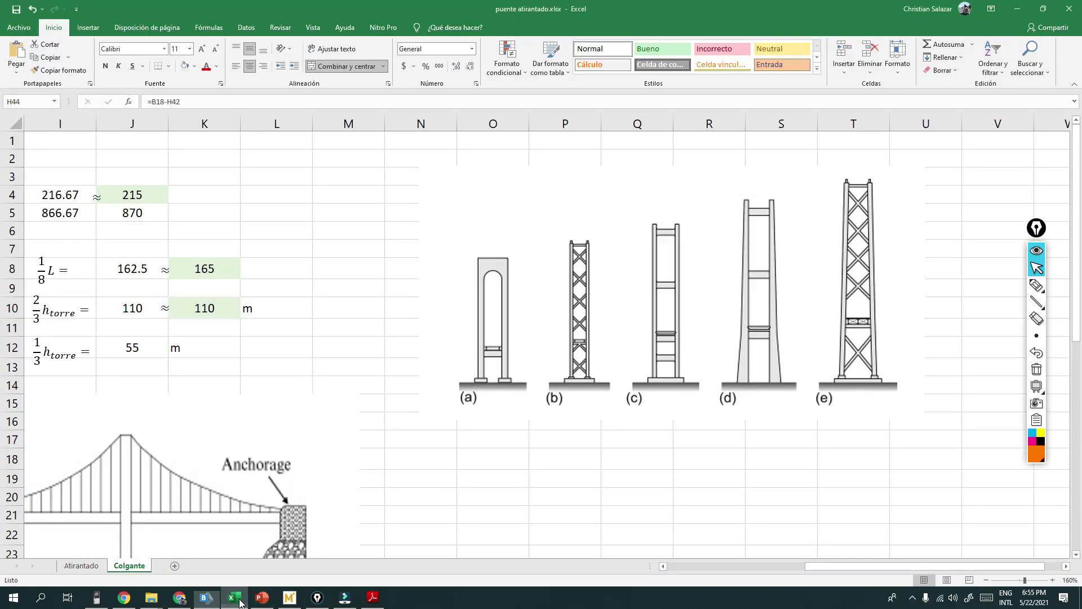
drag(810, 564, 674, 571)
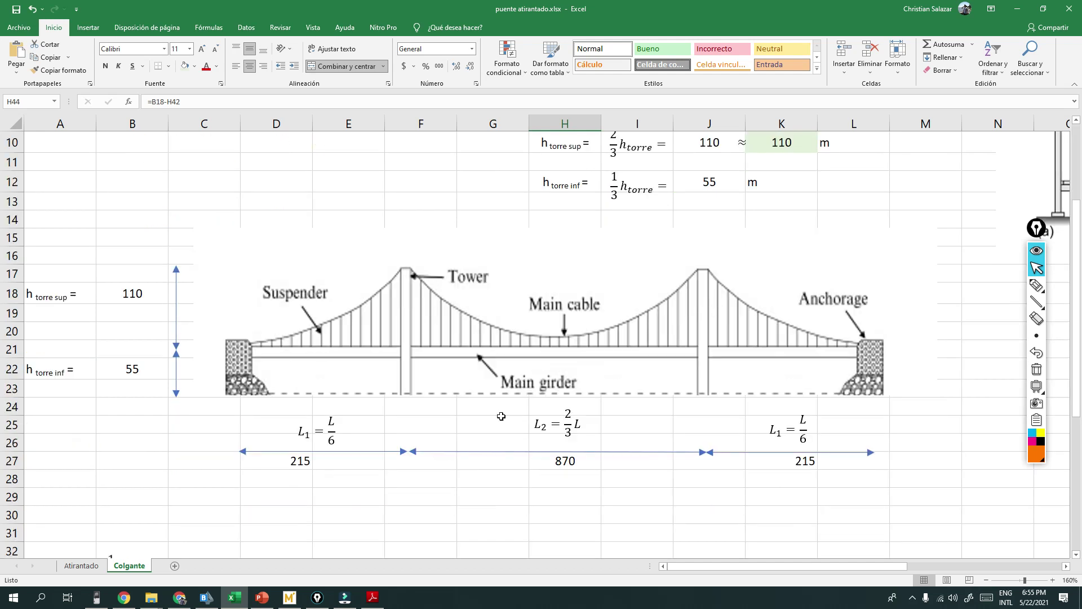
scroll(374, 403, down, 5)
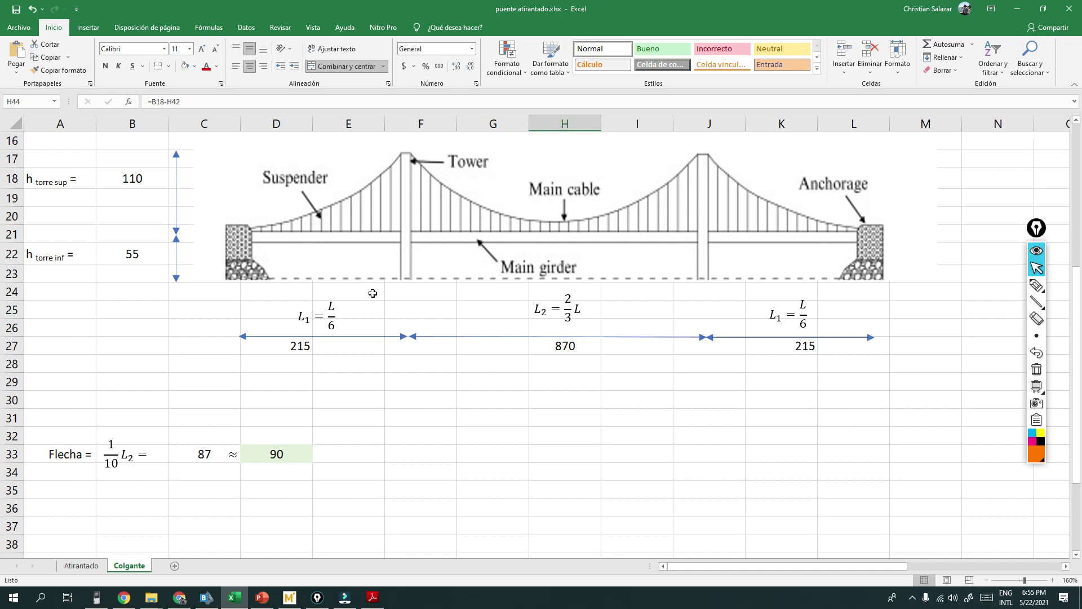
key(alt+Tab)
click(398, 203)
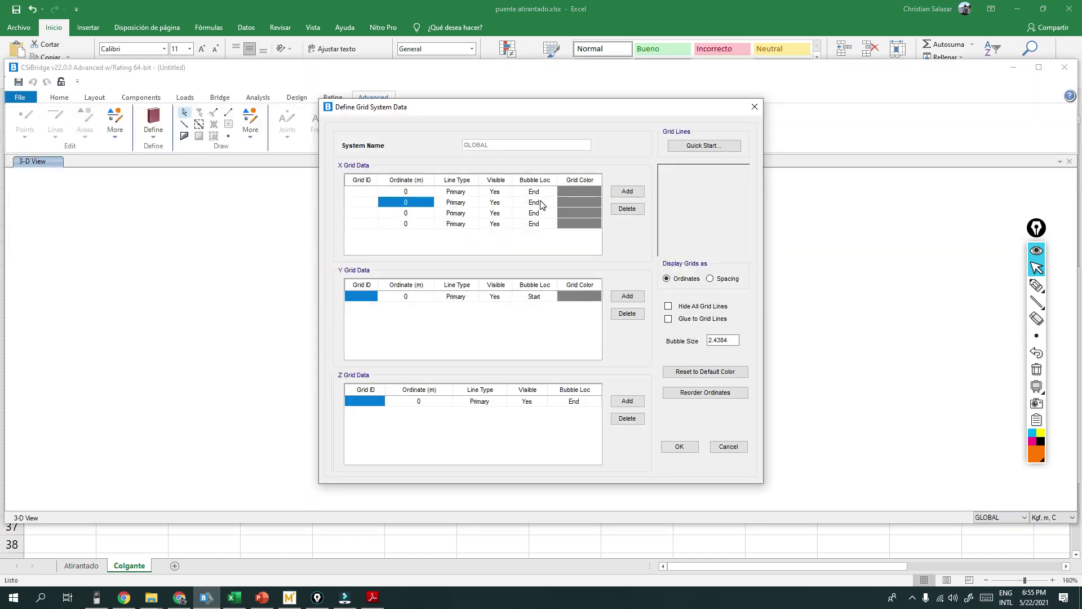
text(215)
key(Return)
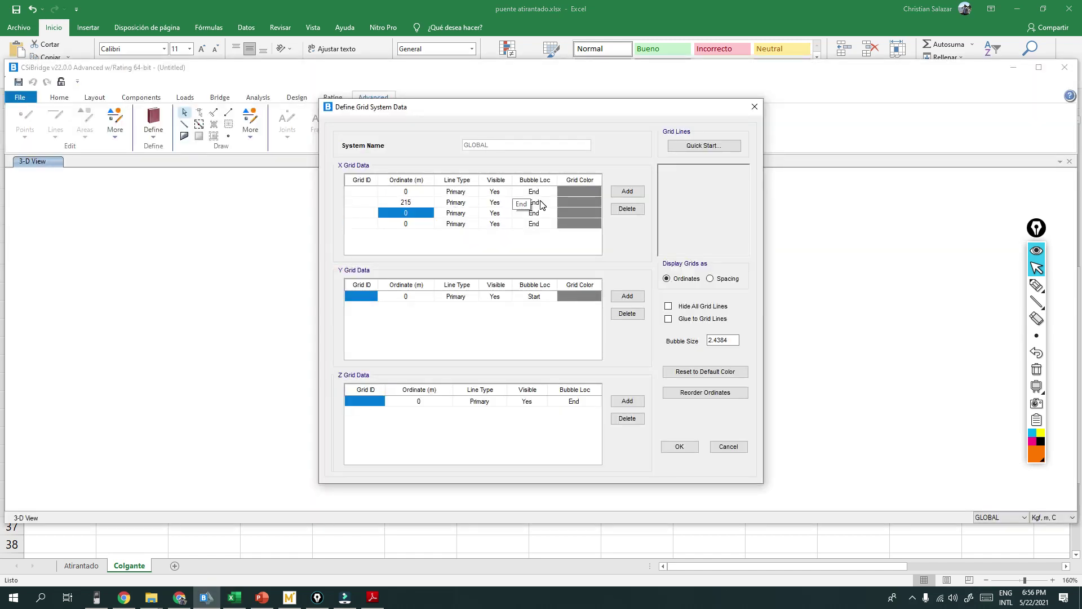
Step: Set the third X grid ordinate to 215+870 and the fourth to 1300 m
text(215+870)
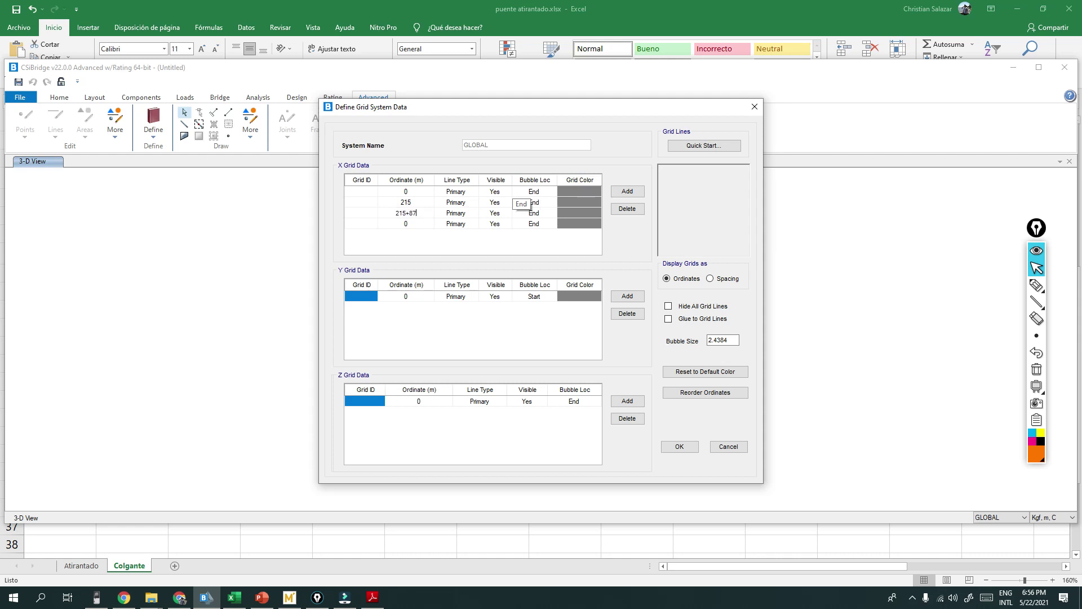
key(Return)
text(1)
click(399, 213)
click(412, 203)
click(411, 215)
click(410, 225)
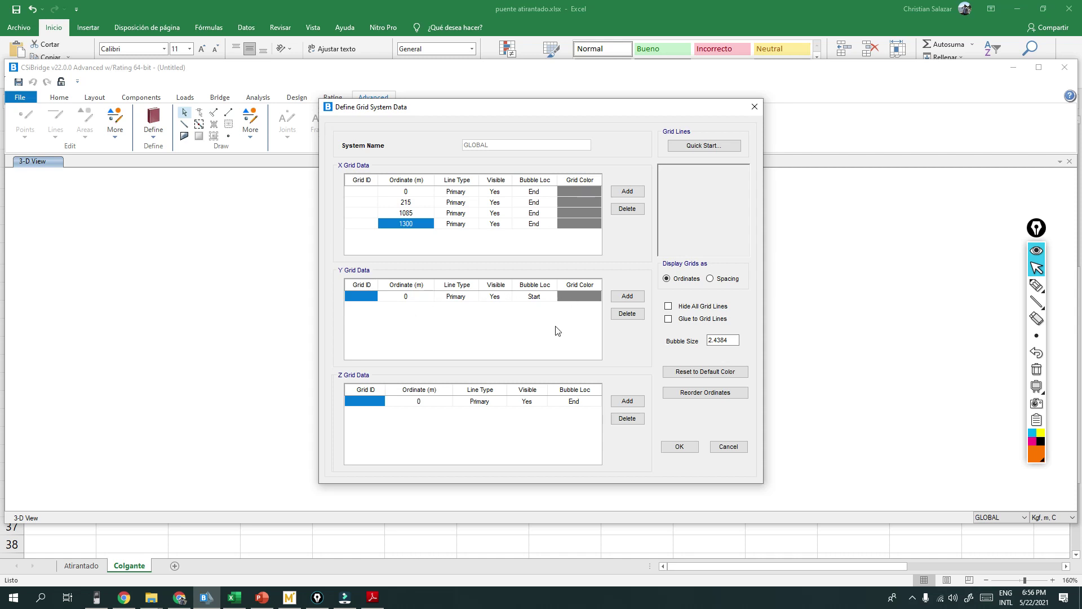
Step: Examine the ANCHO CALZADA and ANCHO TOTAL deck widths in the Excel Colgante worksheet
key(alt+Tab)
scroll(115, 341, up, 5)
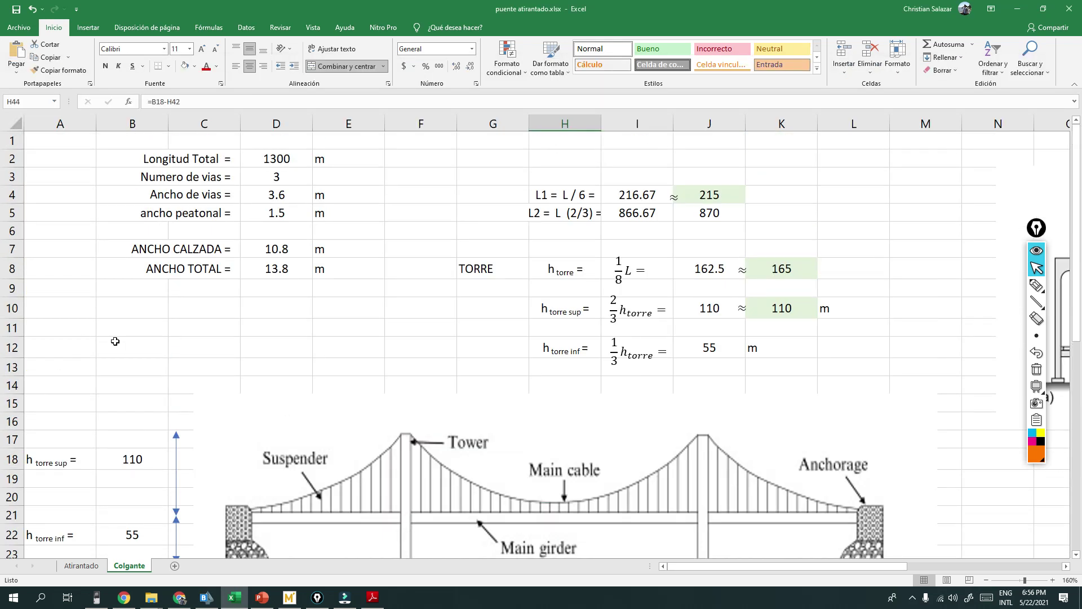
click(116, 341)
scroll(98, 348, down, 1)
scroll(169, 341, up, 1)
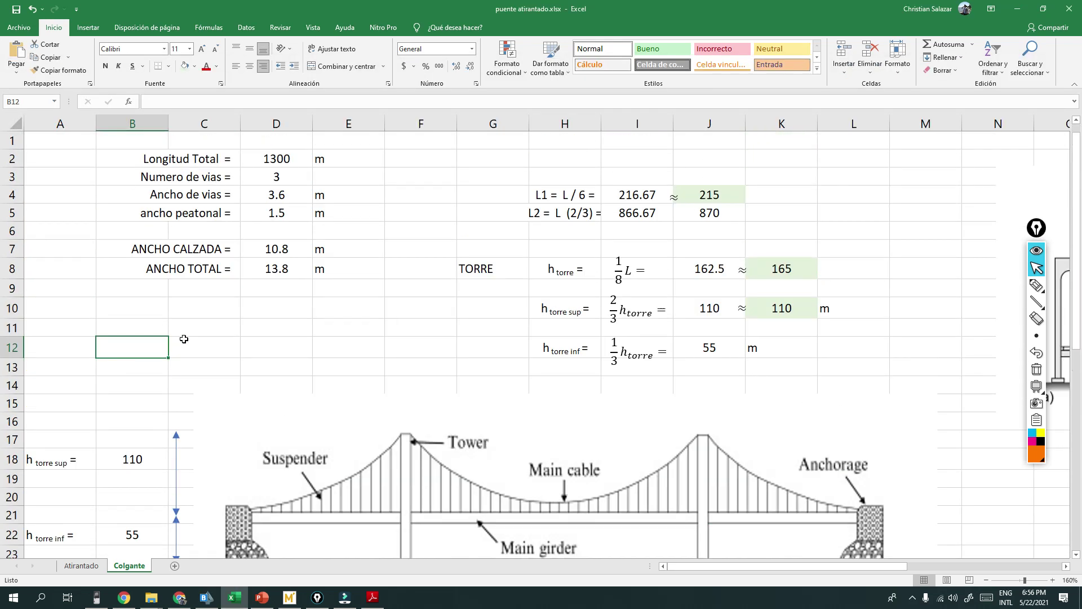
click(286, 254)
click(286, 266)
click(288, 251)
click(288, 266)
click(296, 244)
Step: Switch to the HP Prime calculator and compute the half widths 10.8/2 and 13.8/2
click(96, 597)
text(10.8/2)
key(Return)
text(13.8/2)
key(Return)
Step: Switch back to CSiBridge and add four more Y grid lines to the GLOBAL system
key(alt+Tab)
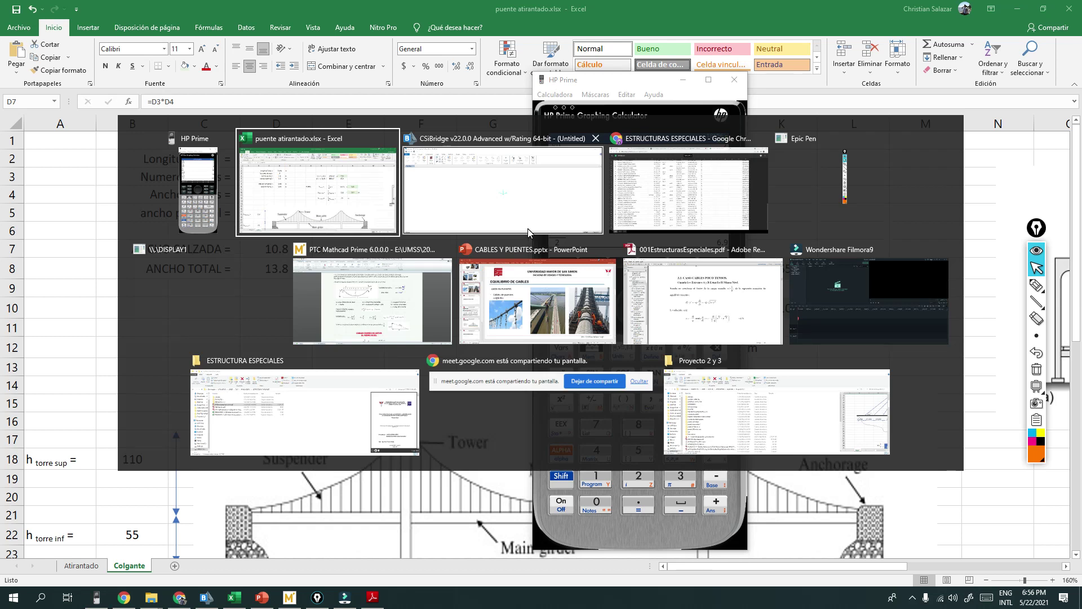
click(528, 229)
click(627, 296)
click(627, 296)
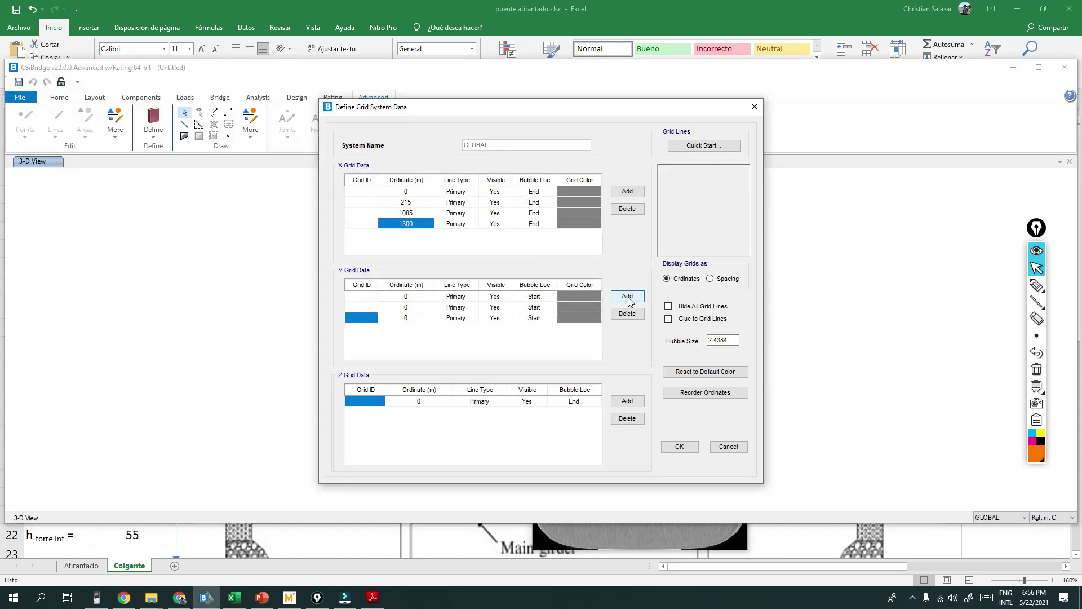
click(628, 296)
click(628, 296)
Step: Set the Y grid ordinates to -5.4, 5.4, 0, 6.9 and -6.9 m
click(409, 299)
text(-5)
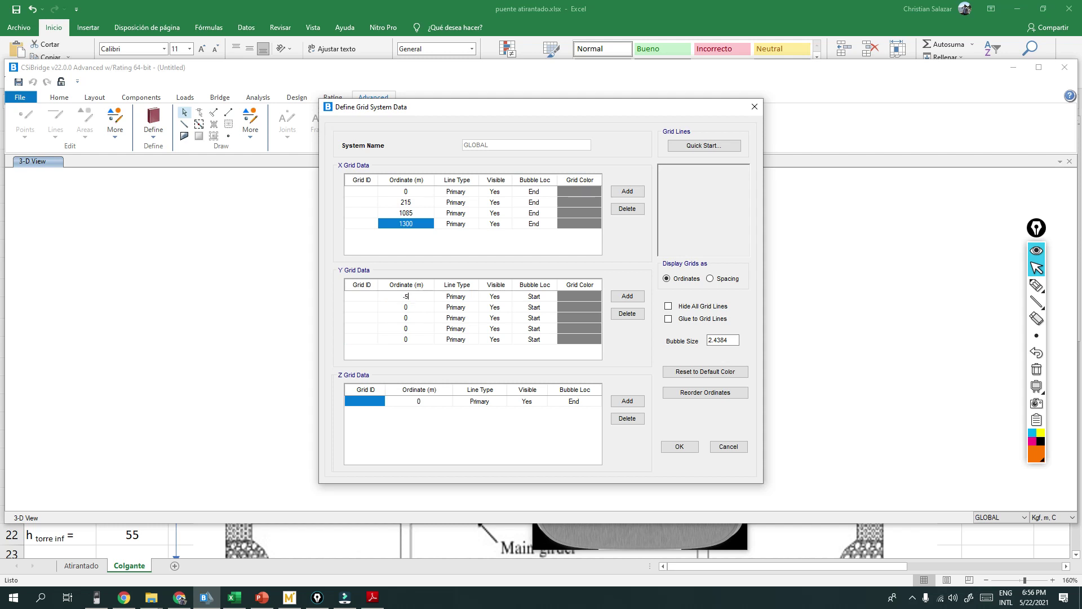
text(.4)
key(Return)
text(5.4)
key(Return)
key(Return)
text(6.9)
key(Return)
text(-6.)
key(Up)
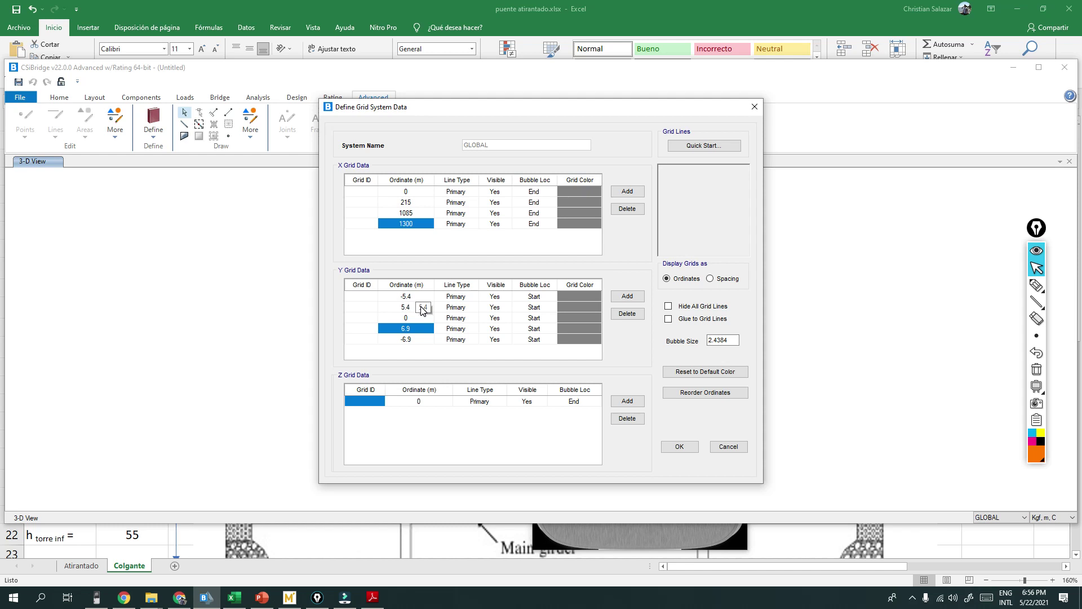
Step: Add three more Z grid lines to the GLOBAL system
click(629, 402)
click(630, 404)
click(630, 402)
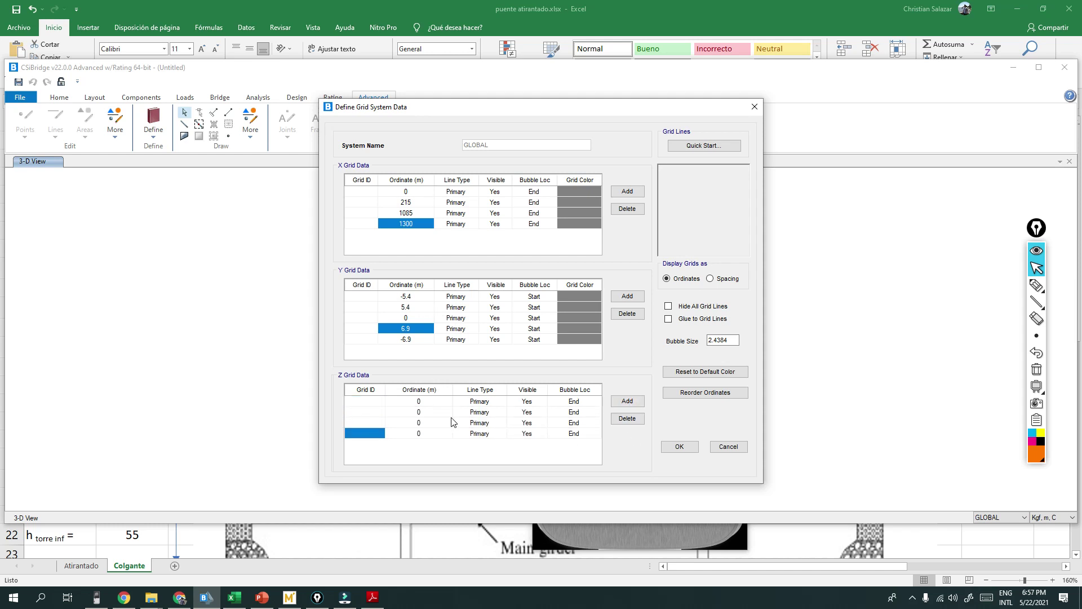
Step: Examine the cable sag sketch and the upper and lower tower heights in the Excel Colgante worksheet
key(alt+Tab)
key(Tab)
scroll(429, 363, down, 9)
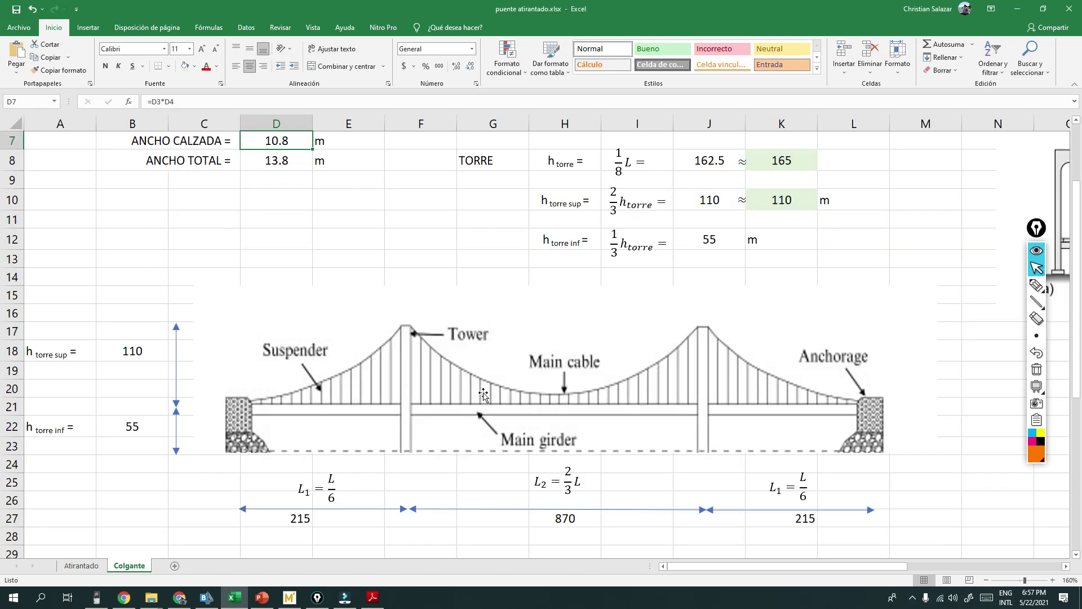
scroll(429, 362, down, 3)
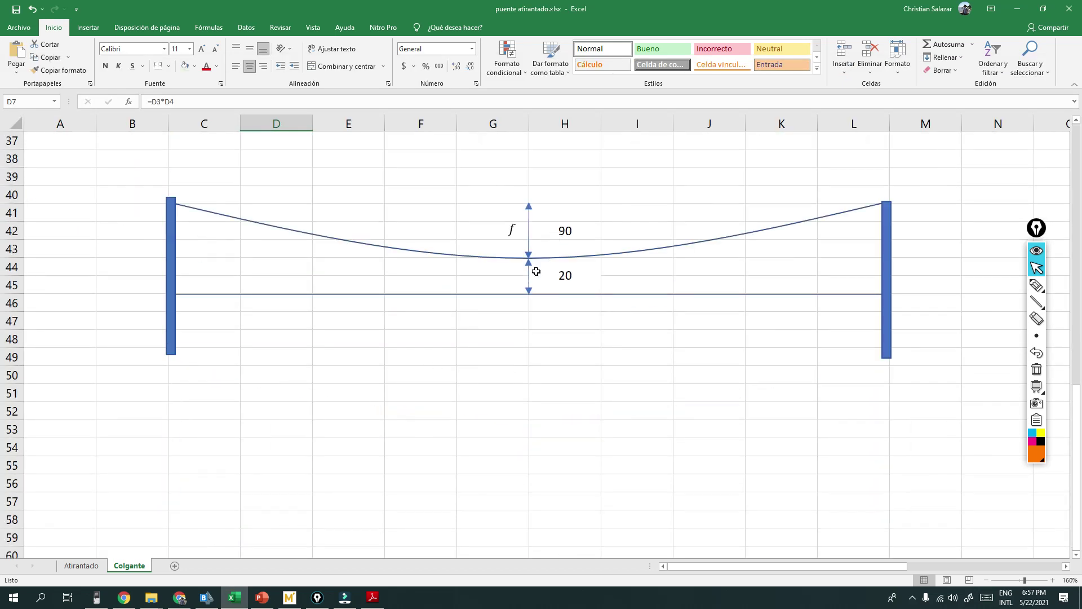
scroll(533, 285, up, 2)
scroll(569, 360, up, 8)
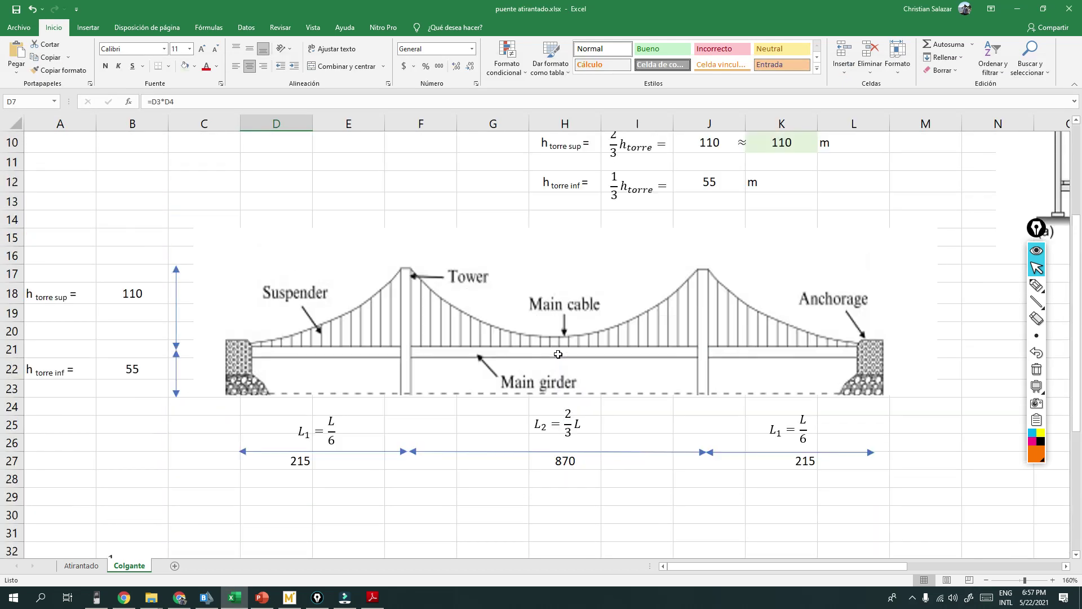
scroll(430, 356, up, 1)
scroll(417, 375, down, 1)
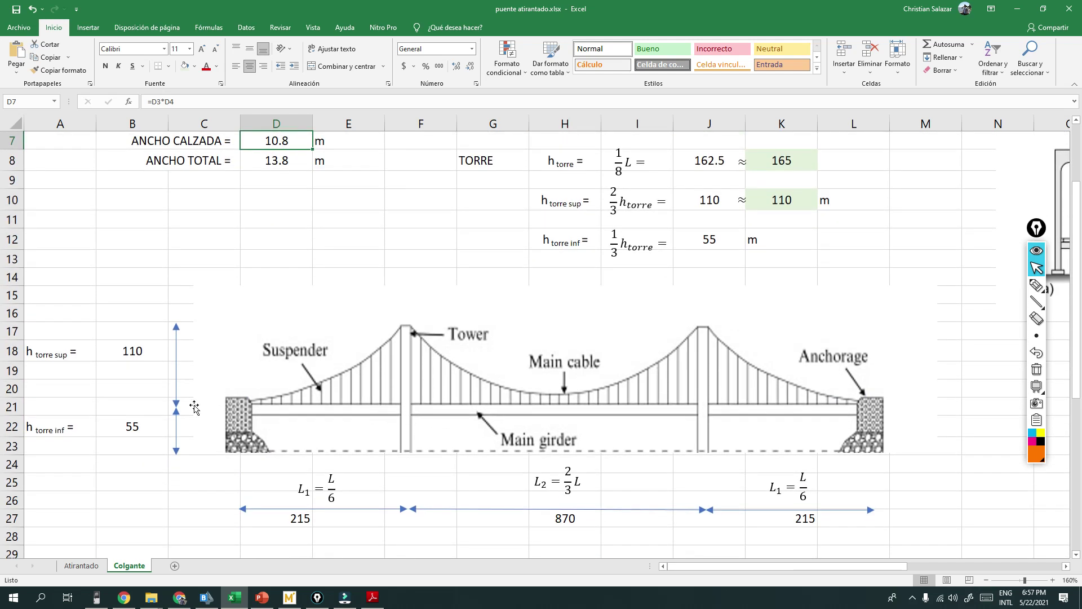
click(141, 430)
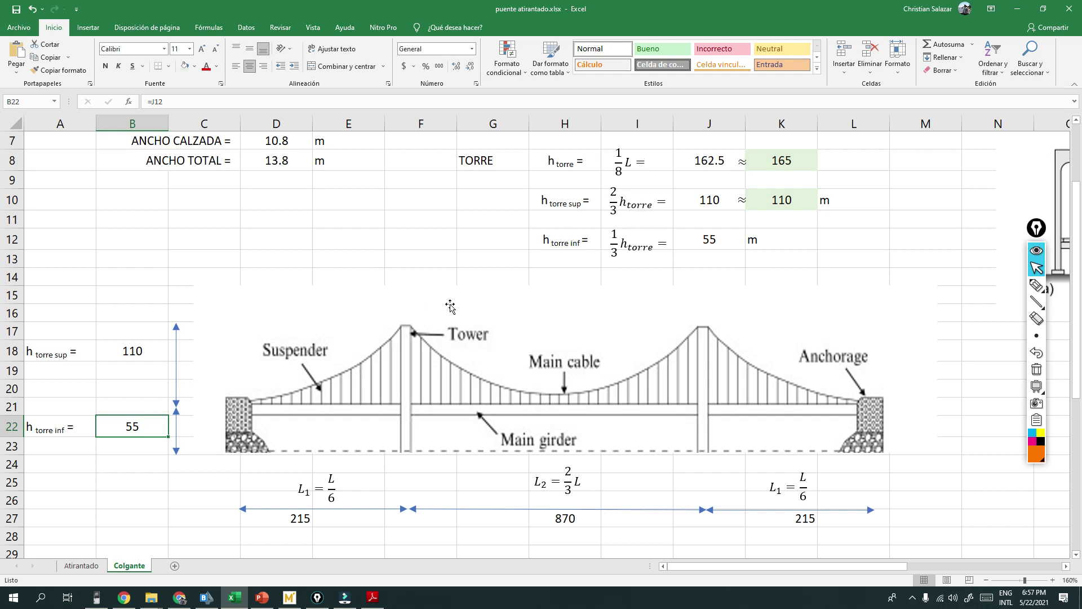
Step: Switch to CSiBridge and set the first Z grid ordinate to -55 m and the third to 110 m, checking the worksheet in between
key(alt+Tab)
click(425, 412)
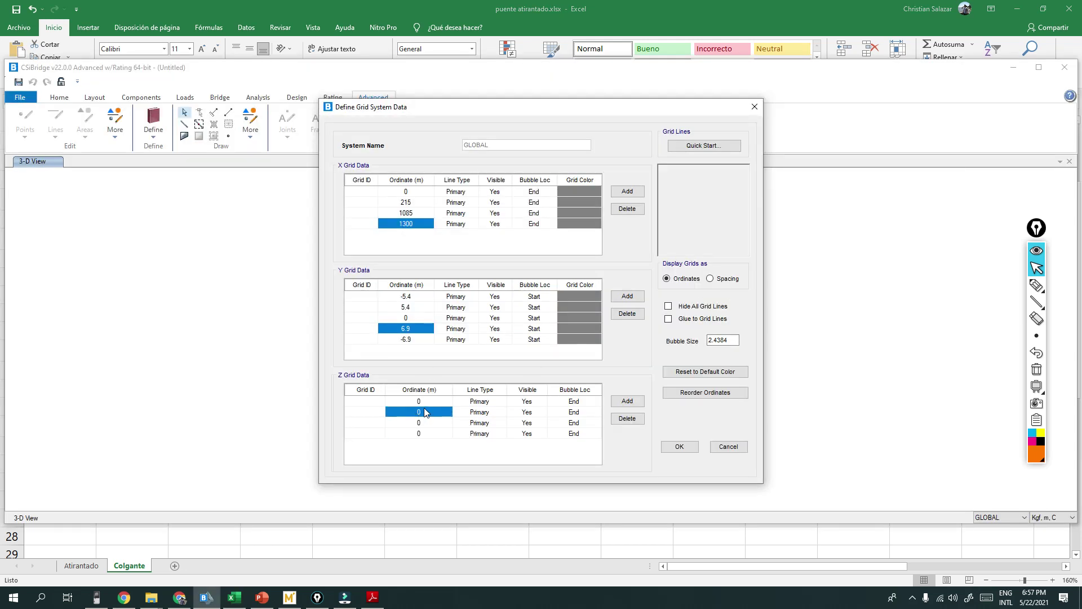
click(427, 401)
text(-)
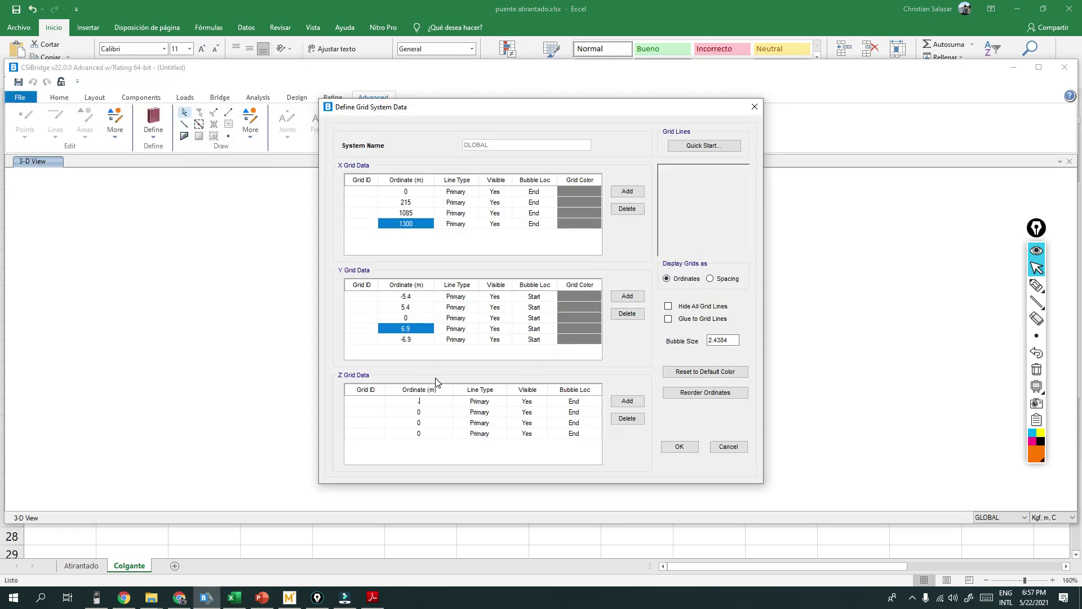
text(55)
key(Return)
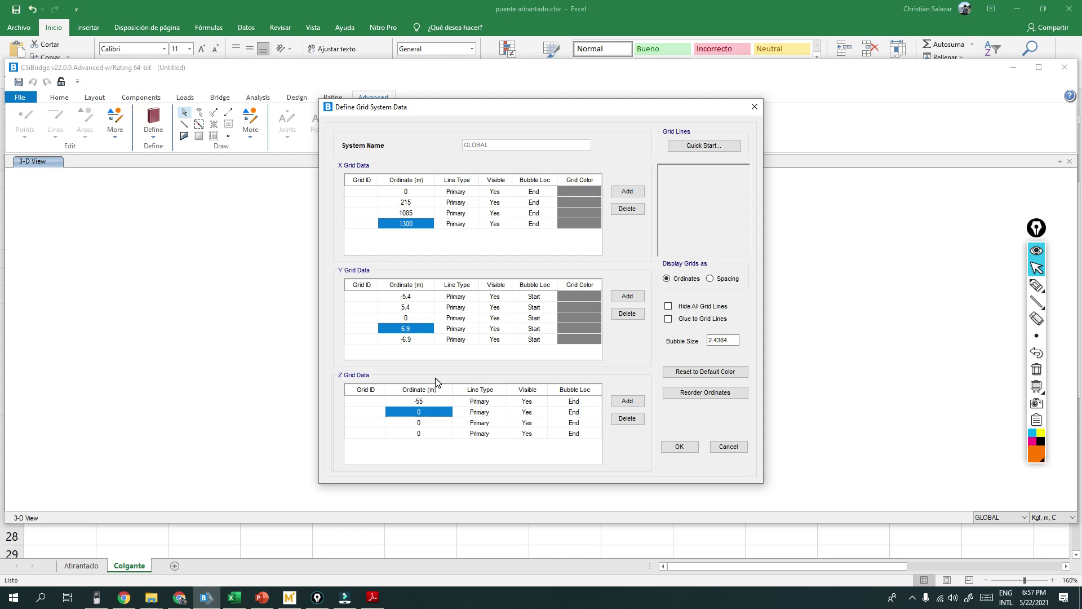
key(alt+Tab)
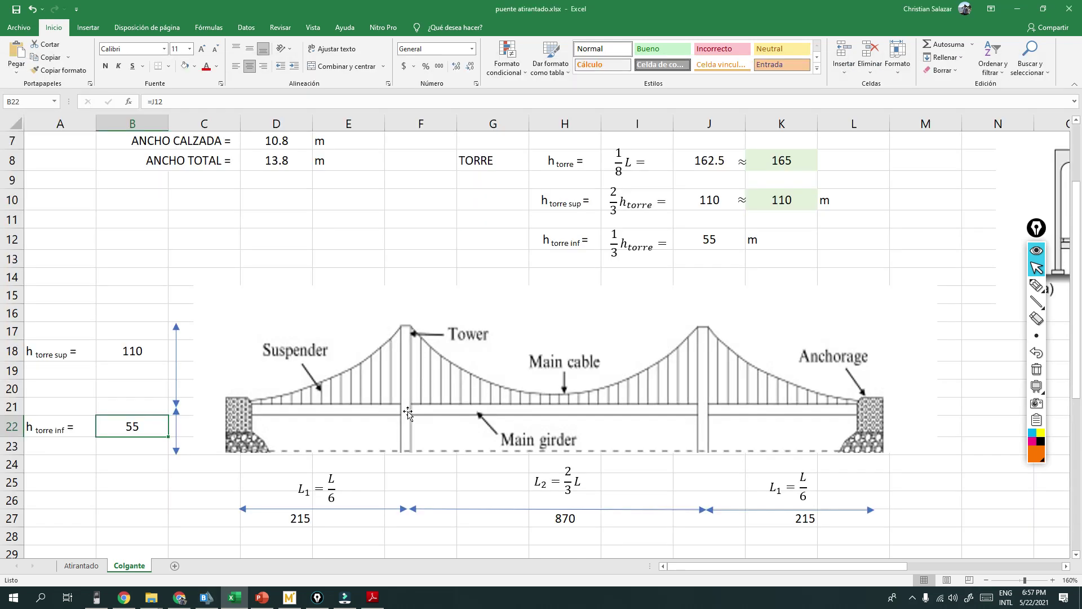
key(alt+Tab)
text(110)
key(Return)
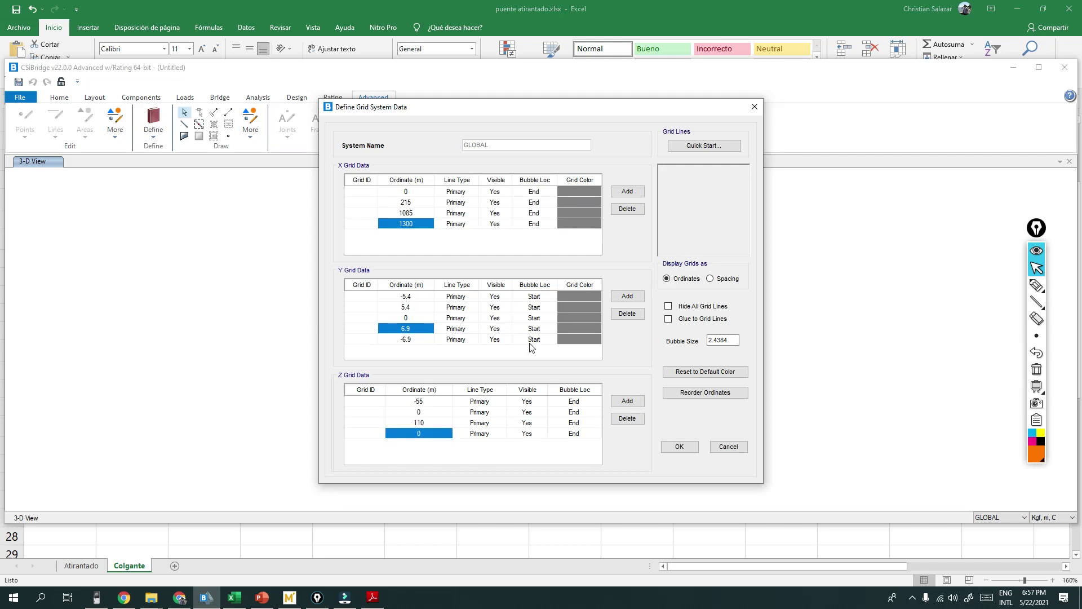
Step: Delete the surplus fourth Z grid line and apply the GLOBAL grid system
click(634, 420)
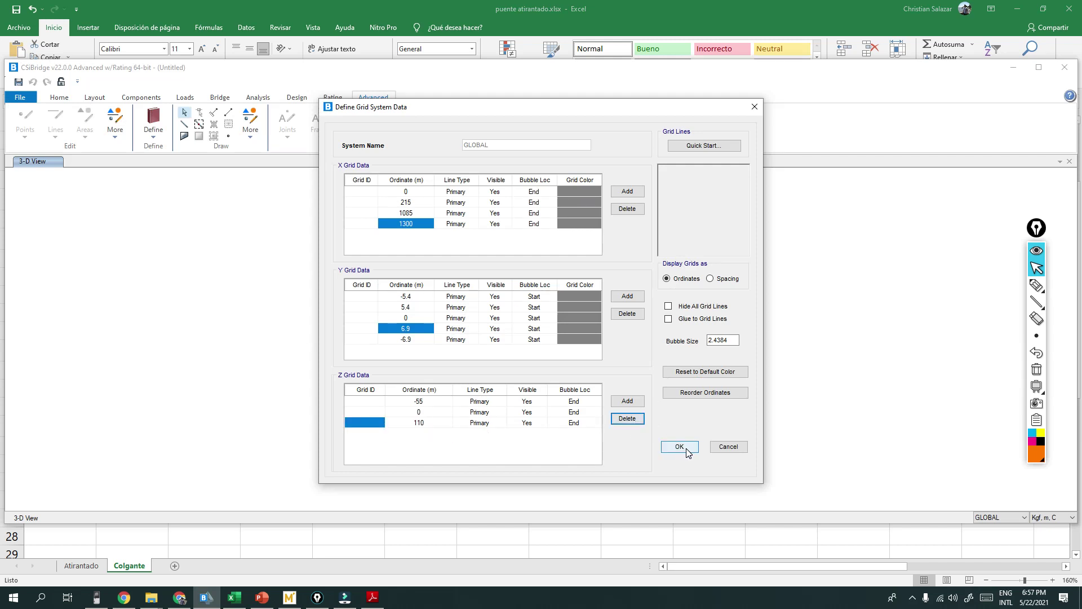
click(687, 451)
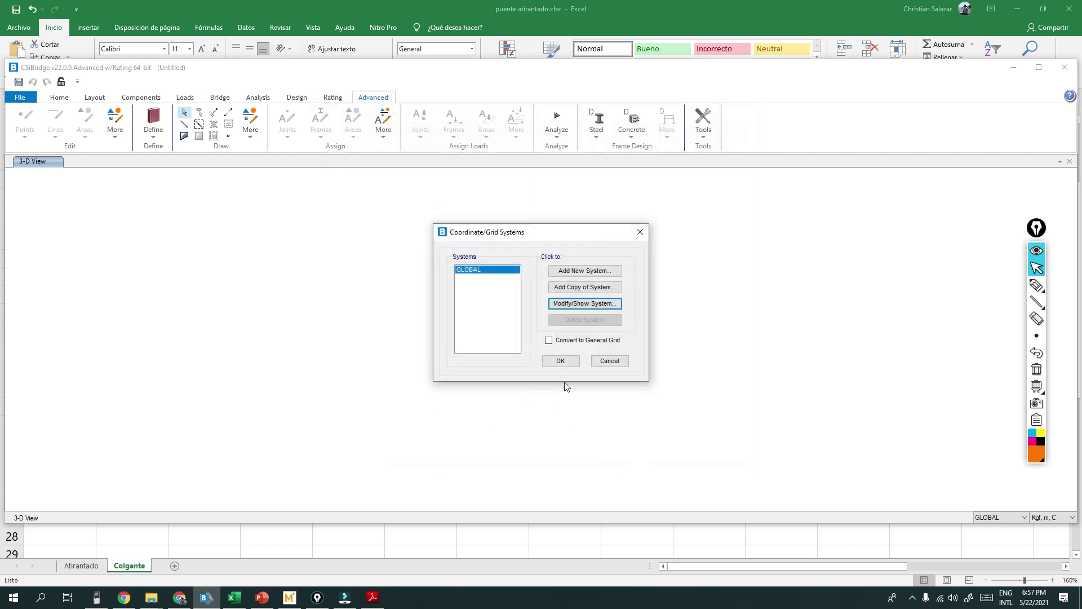
click(560, 361)
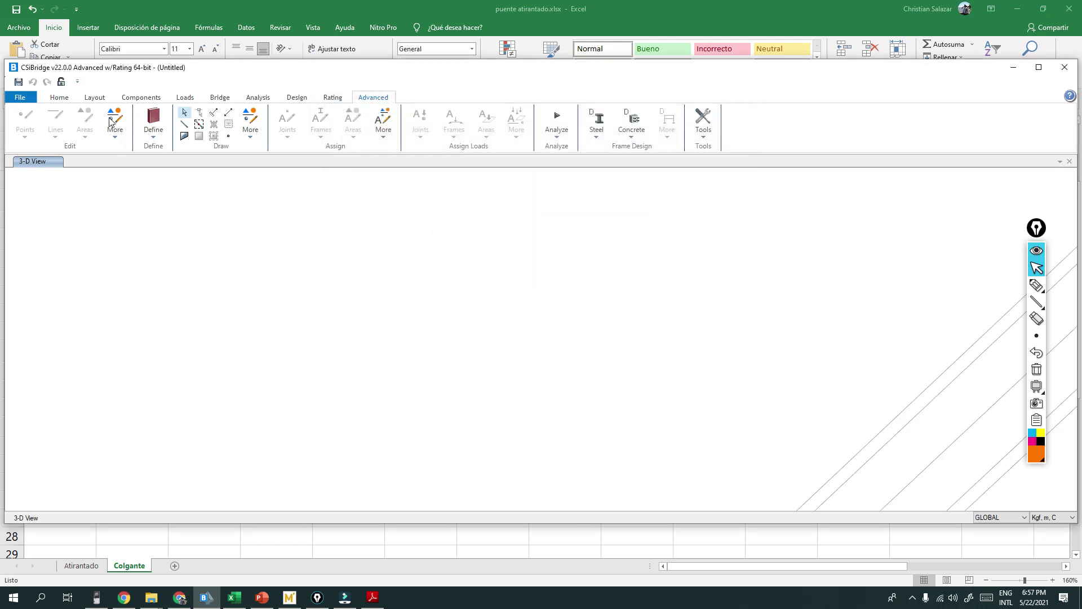
Step: Show the whole grid in the default 3-D view and examine its layout from several angles
click(56, 98)
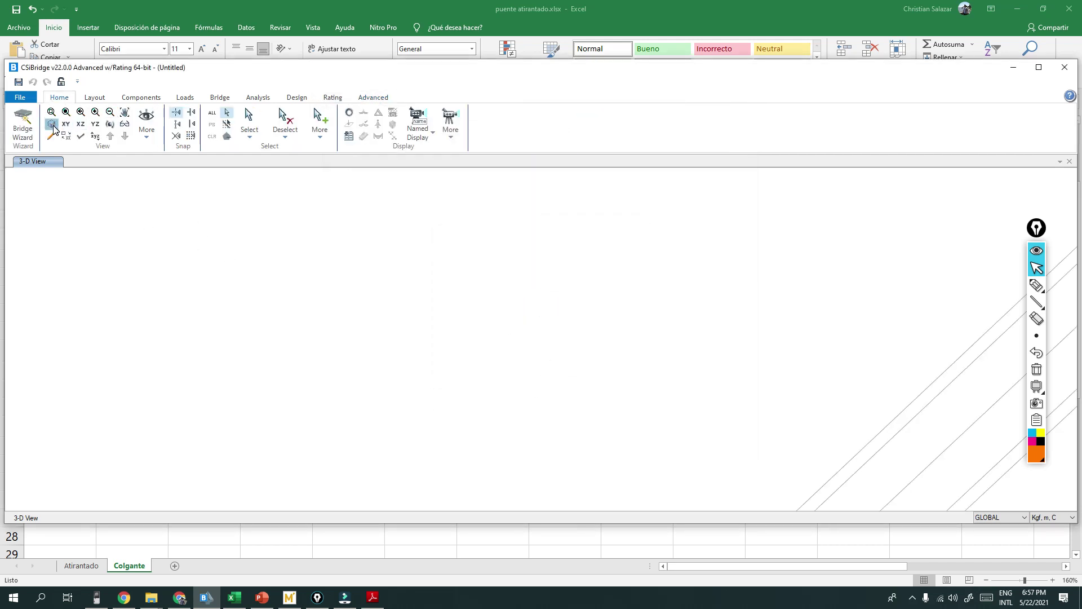
click(52, 124)
shift+middle_drag(430, 386, 590, 348)
shift+middle_drag(655, 334, 536, 389)
shift+middle_drag(561, 344, 563, 345)
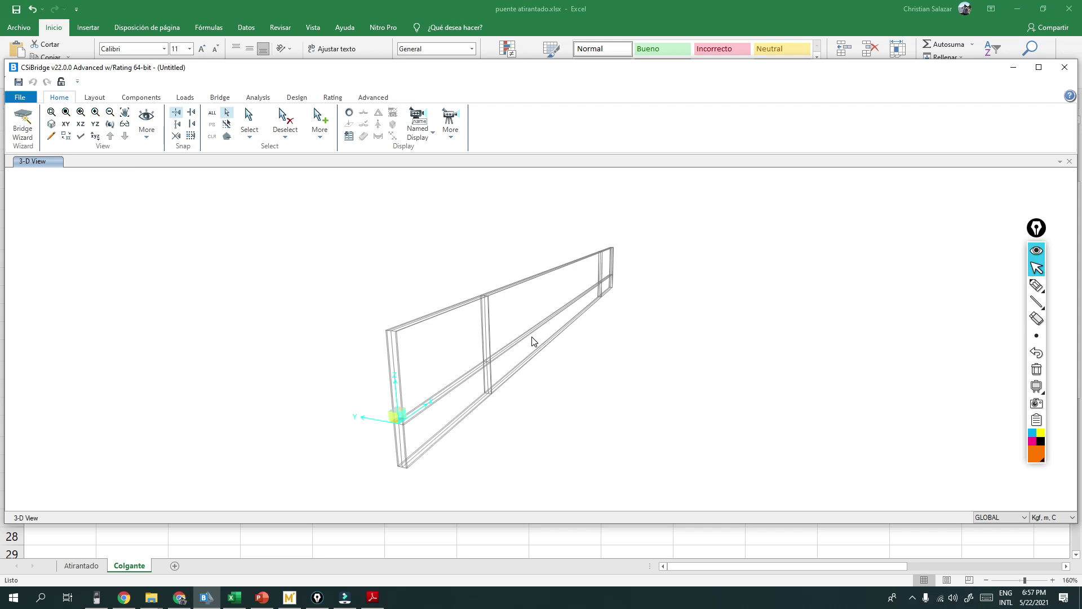
shift+middle_drag(489, 362, 505, 368)
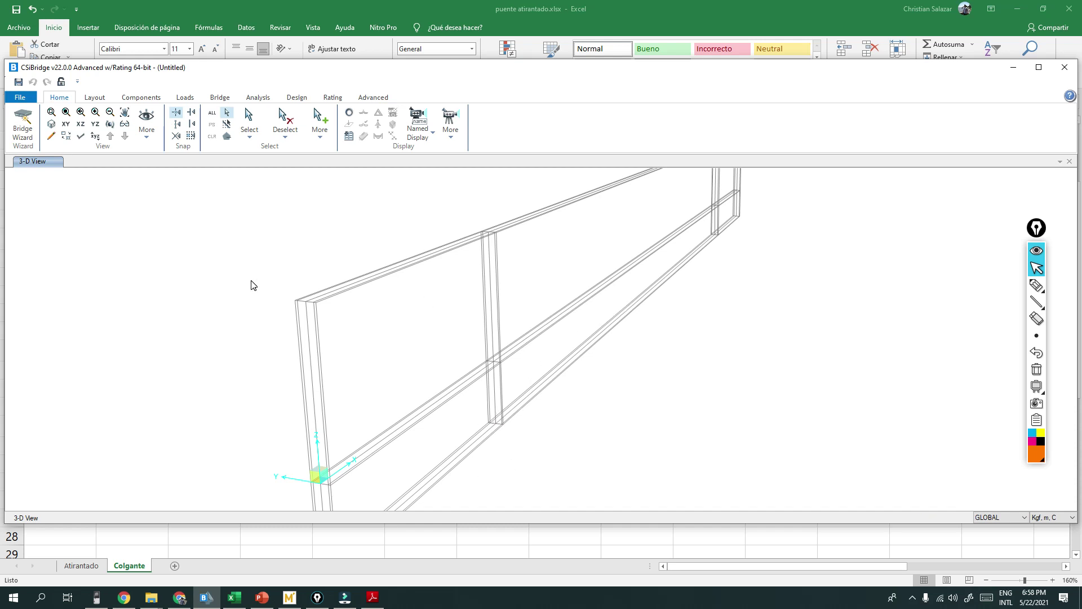
Step: Switch to the Excel Colgante worksheet and set the lane width to 3.8 m and the pedestrian walkway width to 2 m
key(alt+Tab)
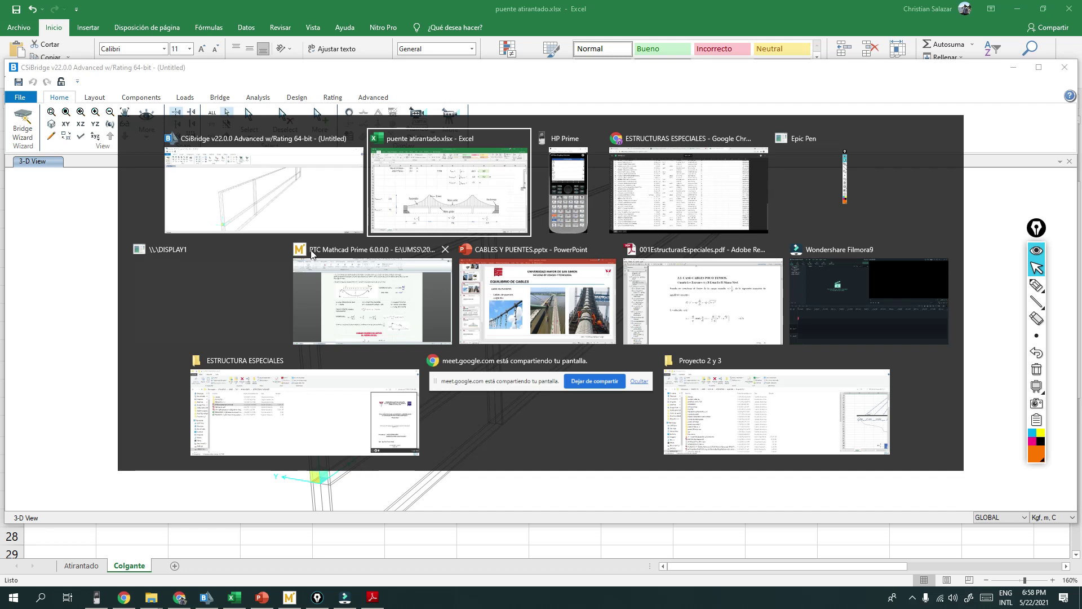
scroll(318, 312, up, 2)
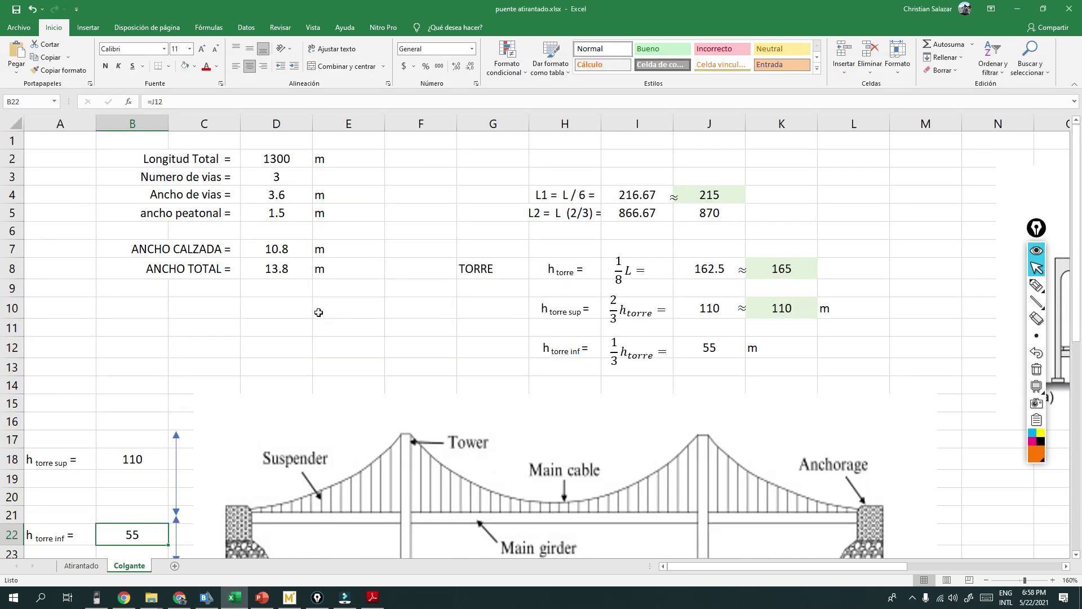
click(278, 195)
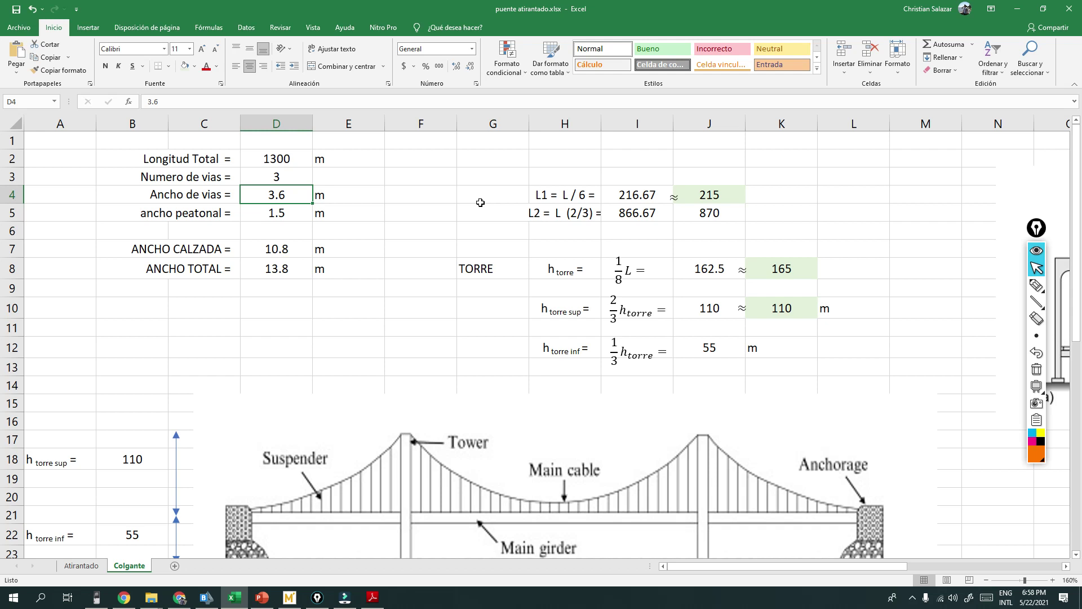
text(3.)
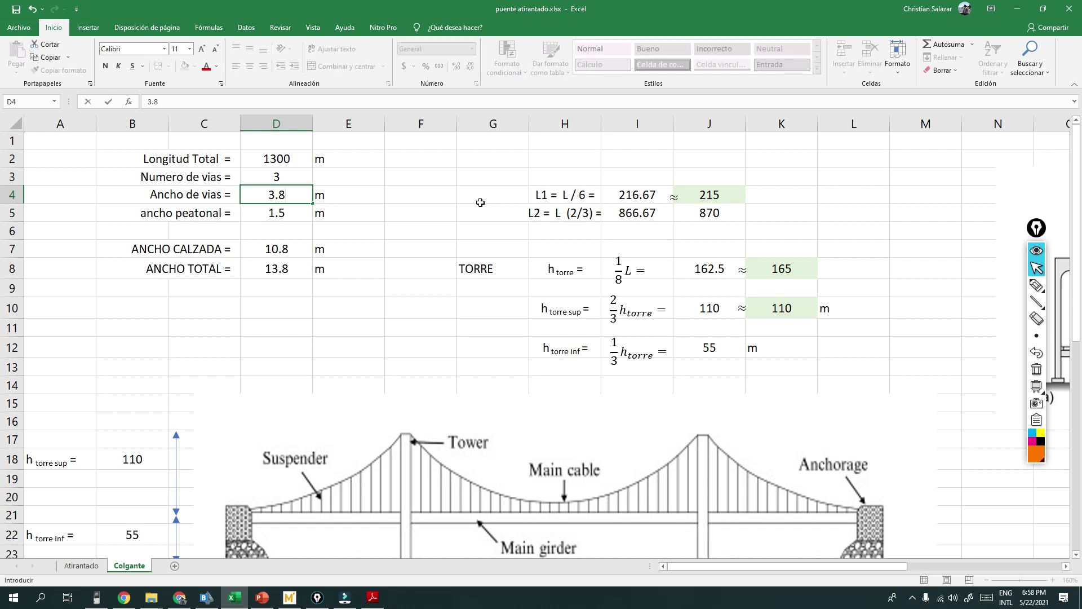
text(8)
key(Return)
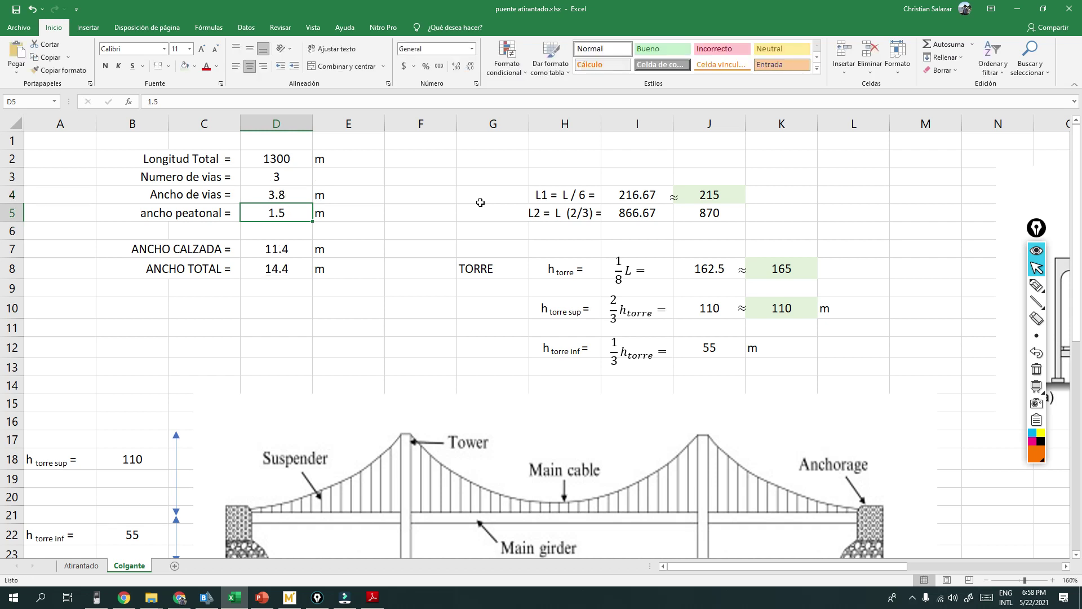
text(2)
key(Return)
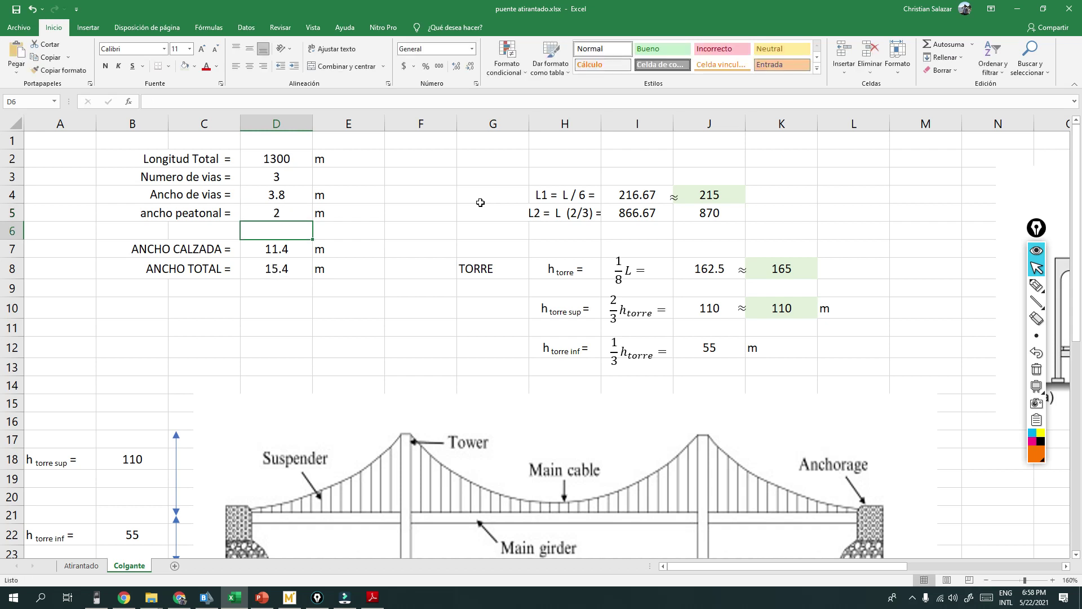
Step: Switch to CSiBridge and open the GLOBAL grid system data for editing
key(alt+Tab)
right_click(294, 235)
click(340, 237)
click(585, 304)
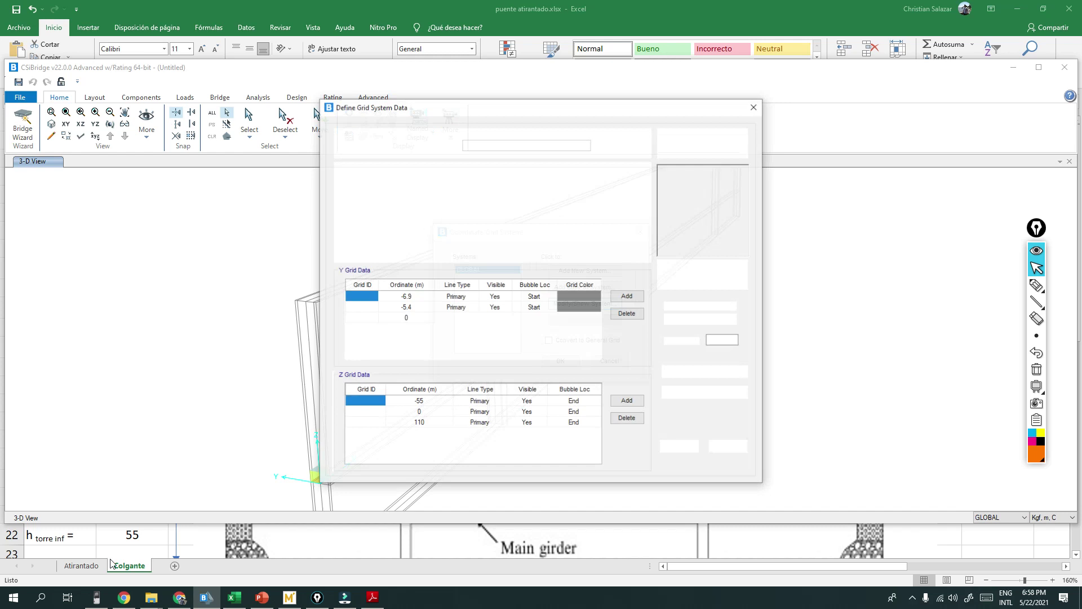
Step: Look up the roadway and total widths in the worksheet and calculate 11.4/2 and 15.4/2 in the HP Prime calculator
key(alt+Tab)
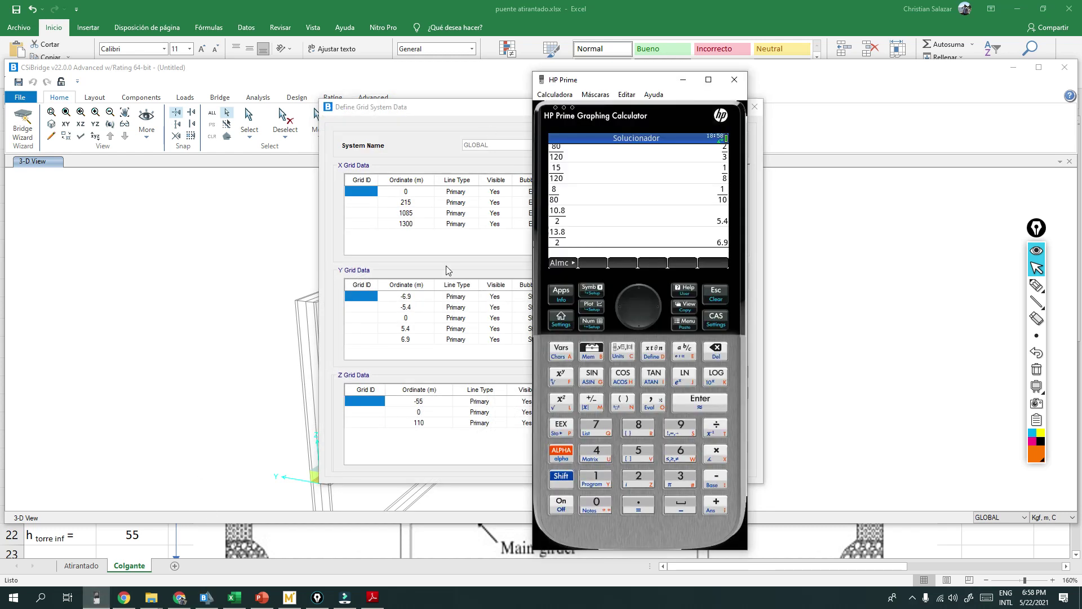
key(alt+Tab)
key(alt+Tab)
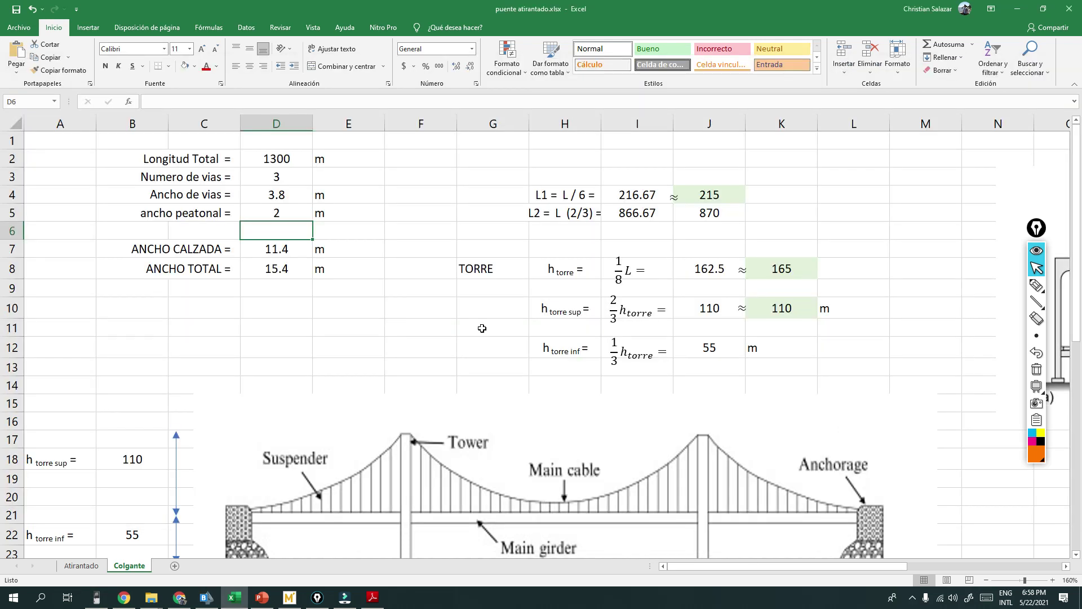
key(alt+Tab)
text(11.4/2)
key(Return)
text(15.4)
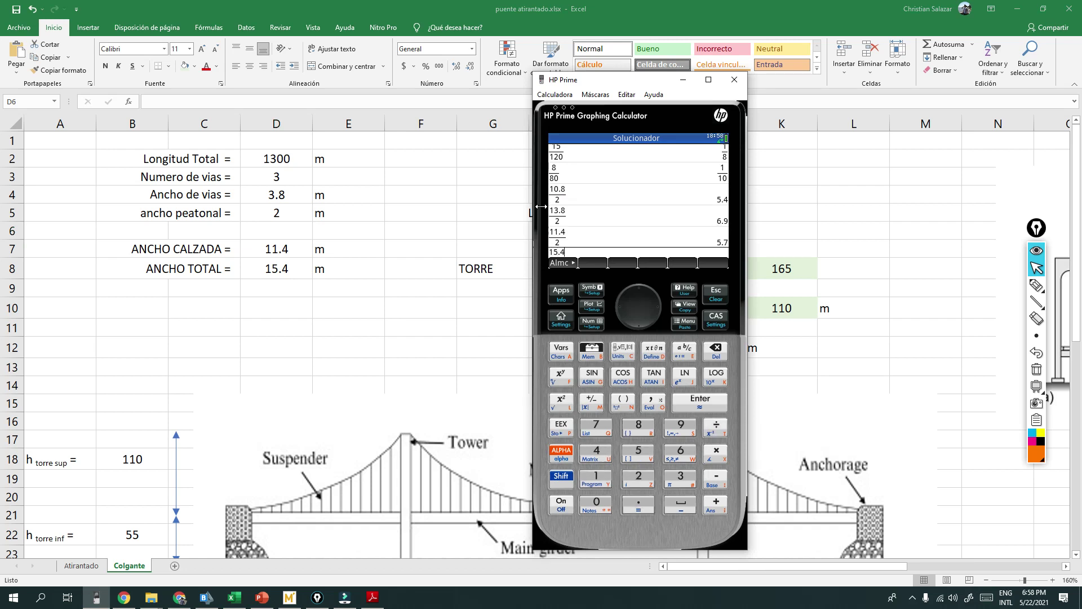
text(/2)
key(Return)
Step: Return to the CSiBridge grid data and set the first, second and fourth Y ordinates to -7.7, -5.7 and 5.7 m
key(alt+Tab)
click(419, 297)
click(419, 296)
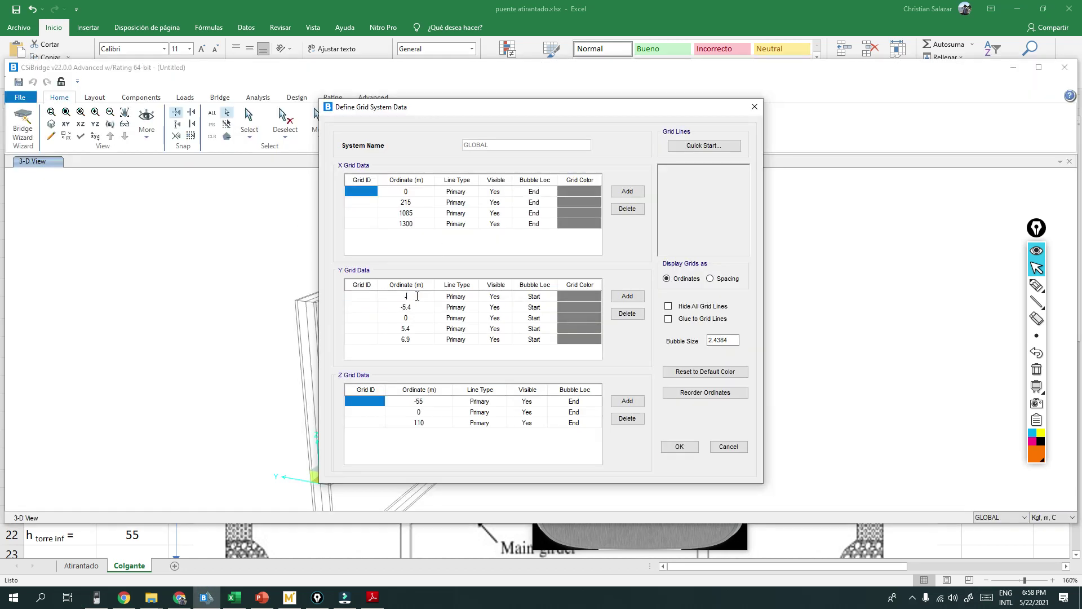
click(418, 309)
key(alt+Tab)
key(alt+Tab)
click(411, 308)
click(416, 329)
click(416, 328)
Step: Set the fifth Y grid ordinate to 7.7 m and apply the GLOBAL grid system
click(417, 341)
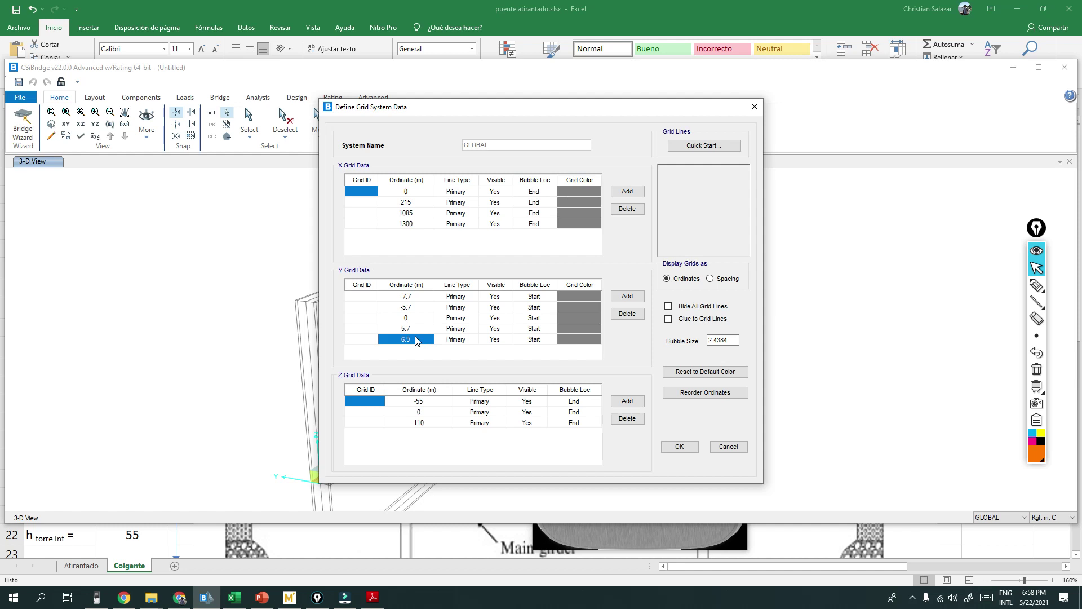
click(417, 341)
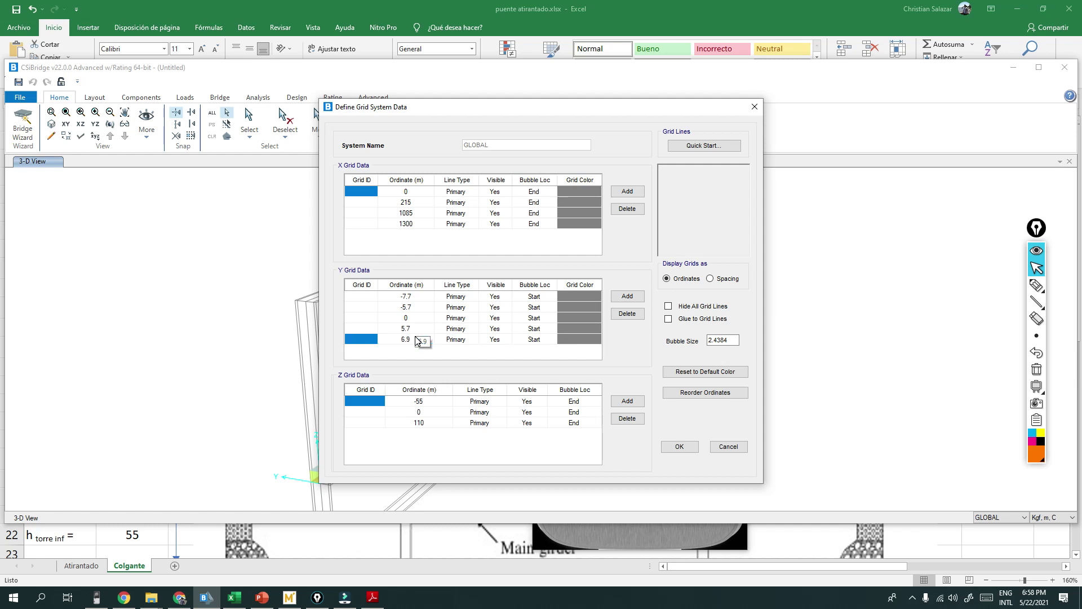
click(418, 341)
click(417, 341)
click(417, 341)
click(419, 342)
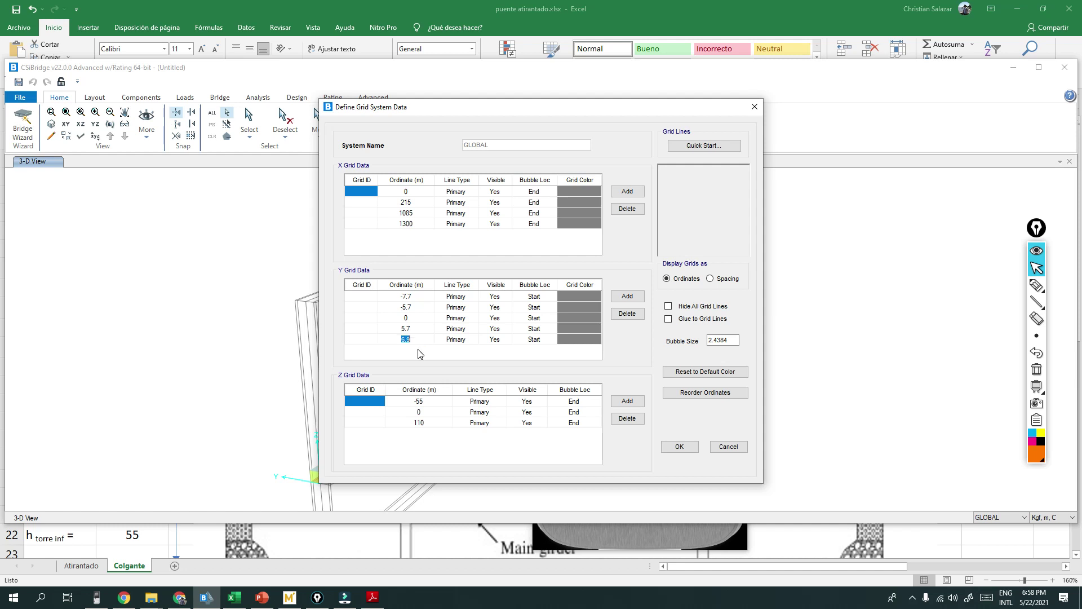
key(Return)
key(Right)
text(7)
click(409, 327)
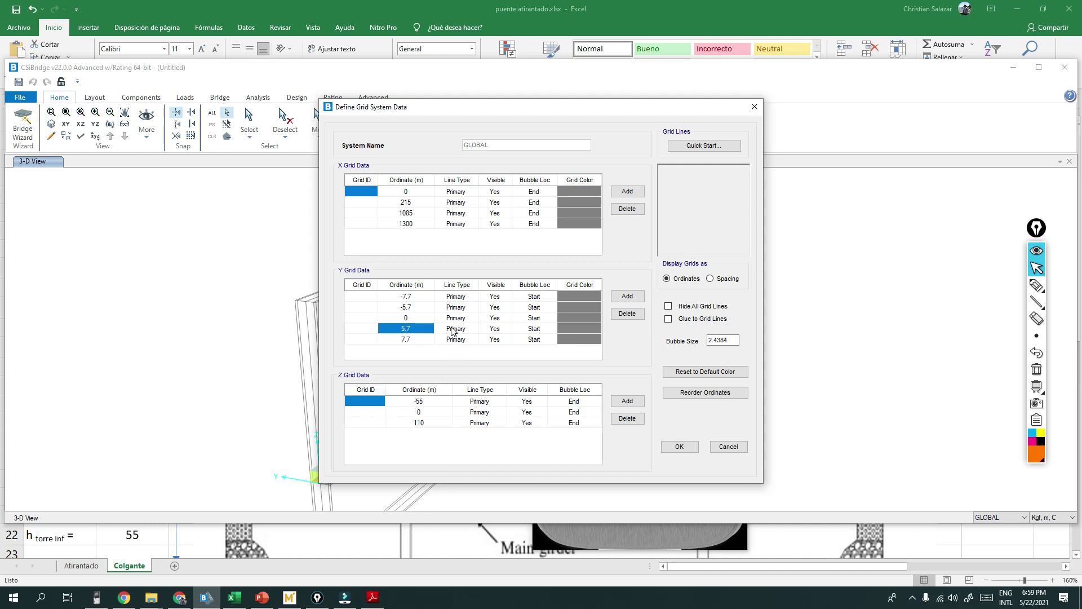
click(729, 447)
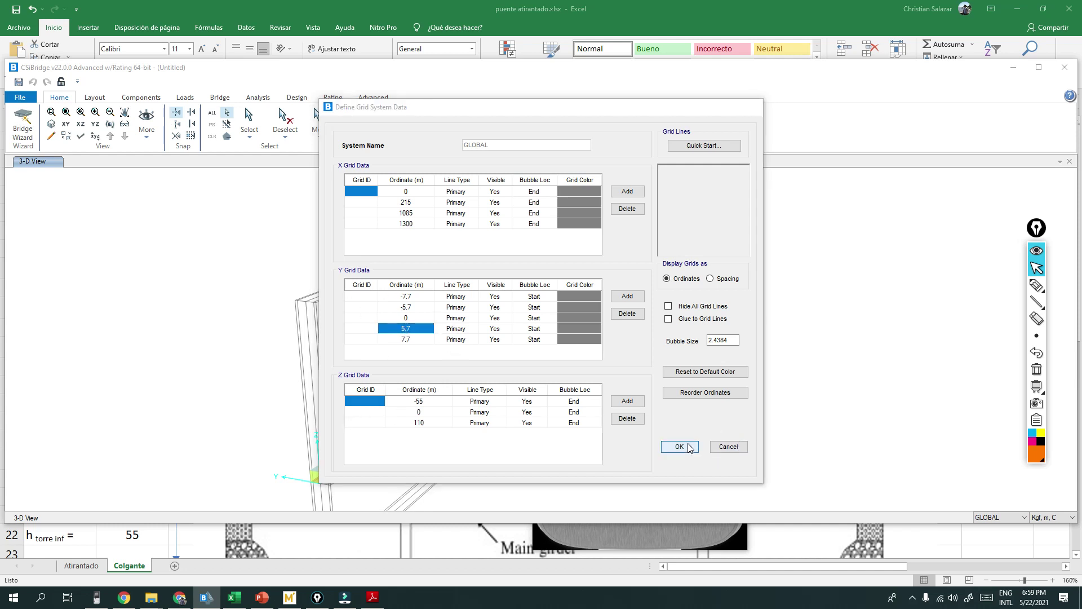
click(554, 362)
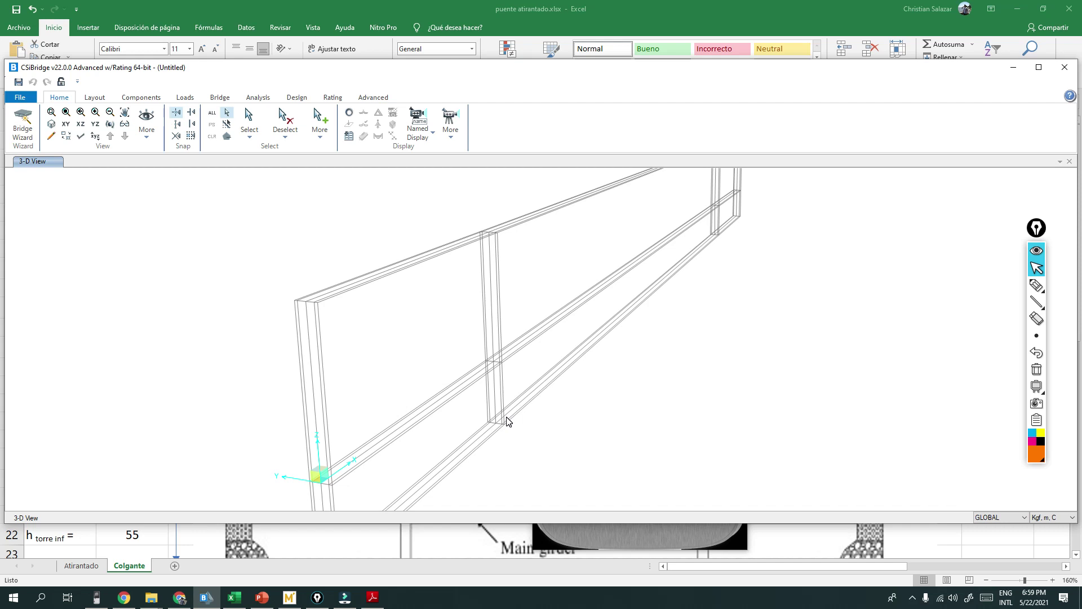
Step: Switch to the Excel Colgante worksheet and examine the figure of tower types (a) to (e) up close
key(alt+Tab)
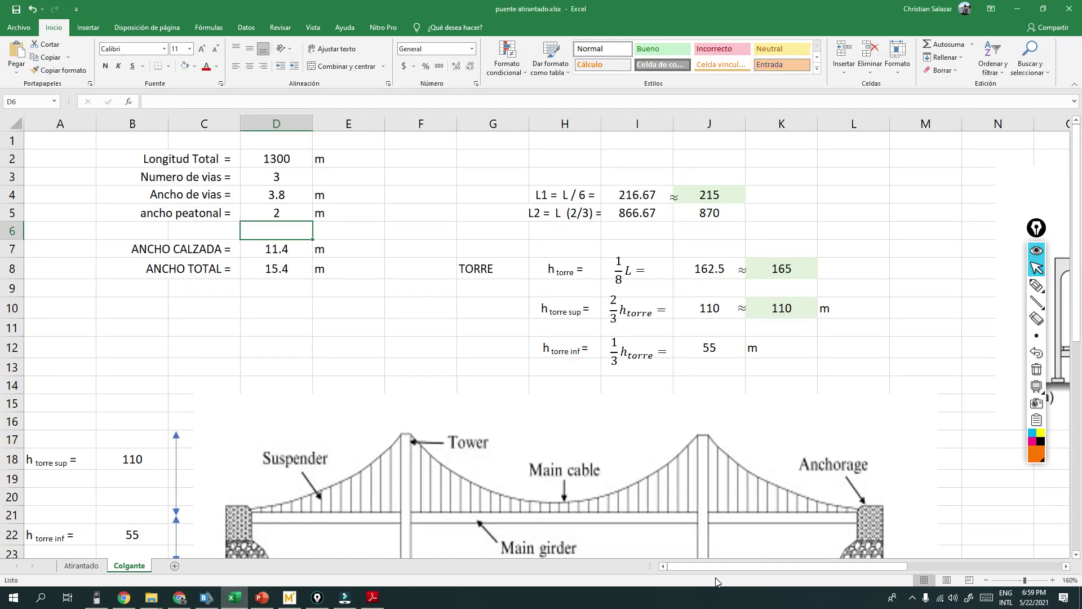
drag(745, 570, 899, 569)
click(709, 331)
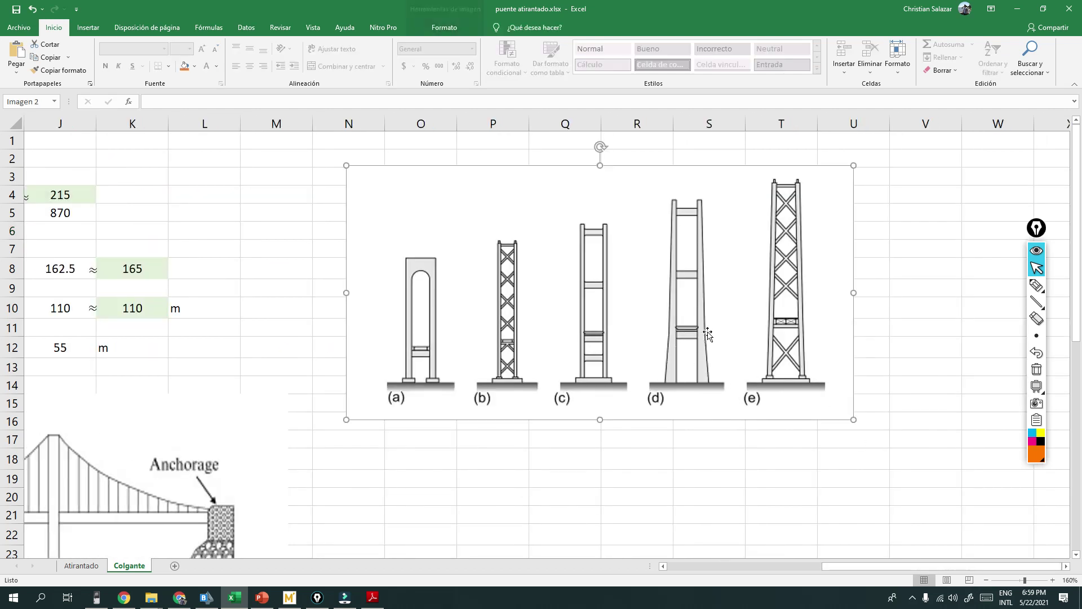
ctrl+scroll(708, 331, up, 5)
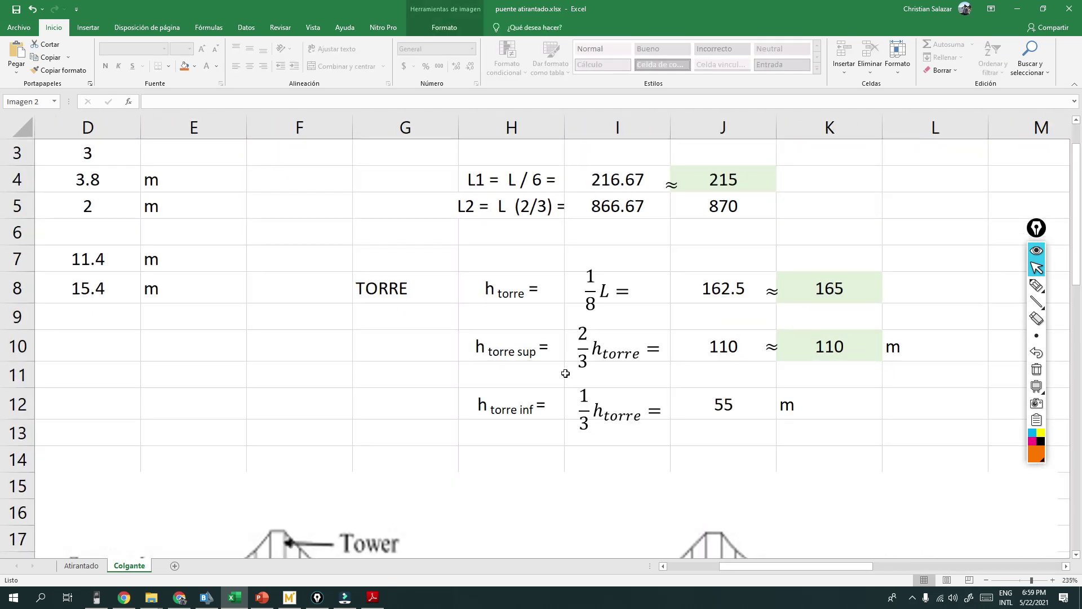
drag(740, 572, 915, 561)
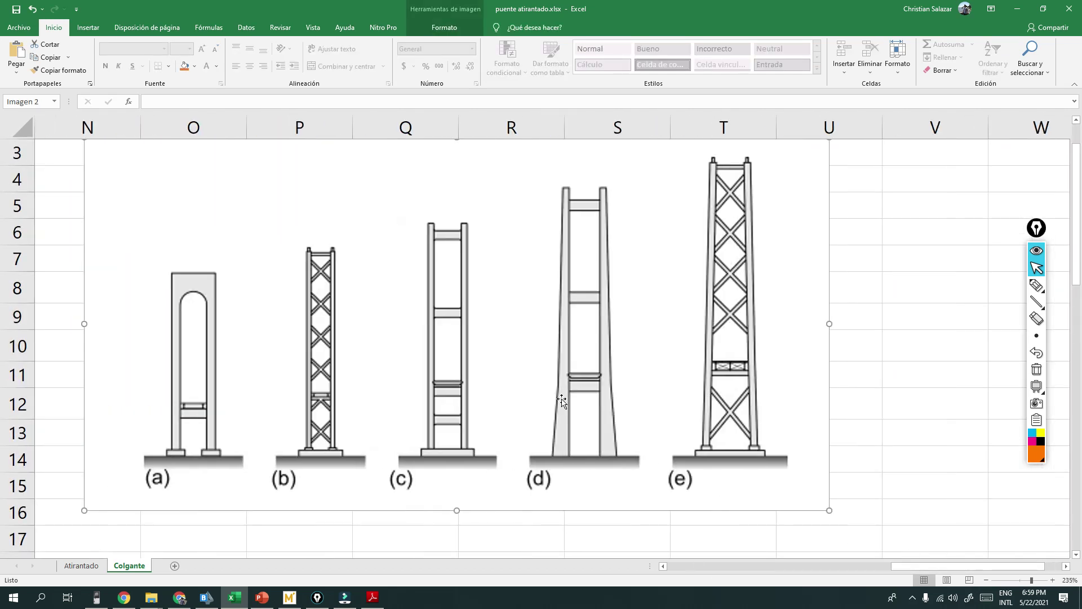
drag(522, 401, 513, 403)
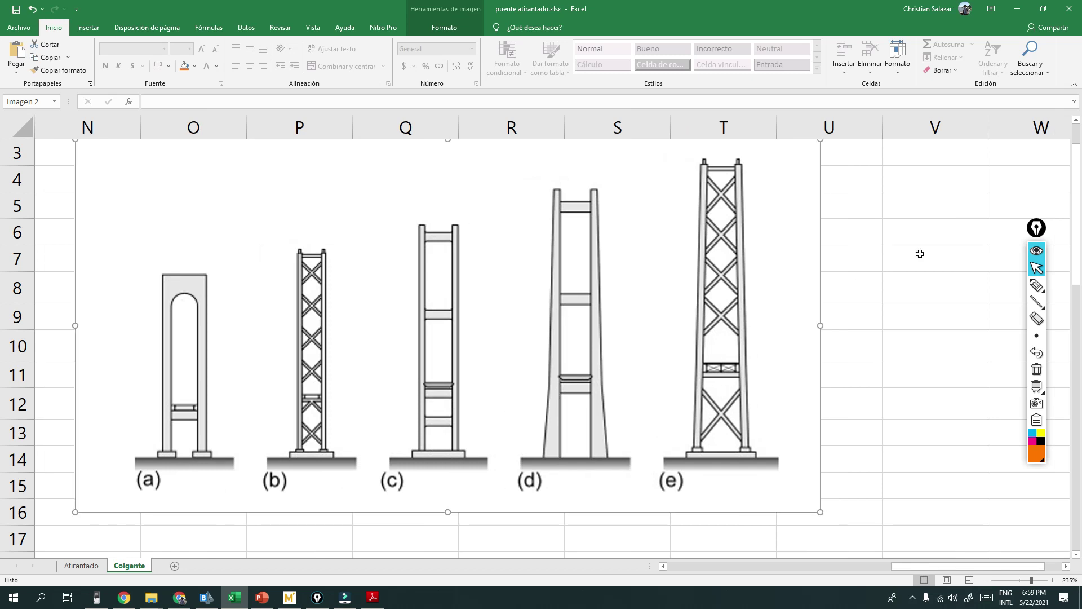
Step: Circle the deck on each of towers (a) to (e) with the Epic Pen, then clear the annotations
click(1038, 285)
mouse_move(738, 366)
mouse_down()
mouse_move(705, 361)
mouse_move(740, 367)
mouse_up()
mouse_move(593, 374)
mouse_down()
mouse_move(562, 378)
mouse_move(593, 375)
mouse_up()
mouse_move(457, 382)
mouse_down()
mouse_move(429, 384)
mouse_move(461, 385)
mouse_up()
mouse_move(329, 393)
mouse_down()
mouse_move(304, 396)
mouse_move(330, 392)
mouse_up()
drag(199, 404, 195, 403)
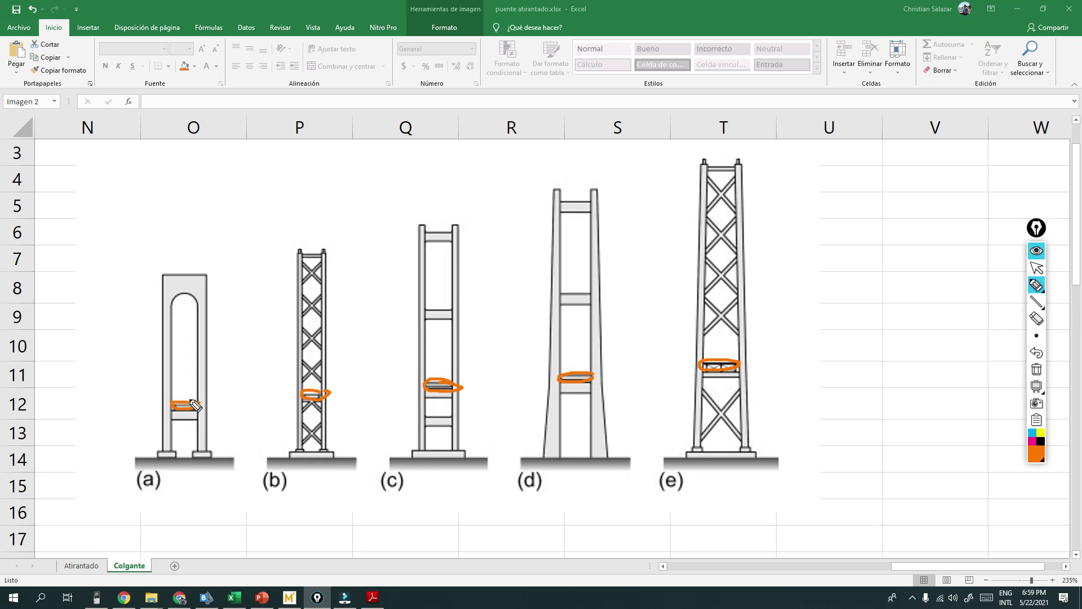
mouse_move(225, 276)
mouse_down()
mouse_move(222, 427)
mouse_move(224, 262)
mouse_up()
click(1036, 370)
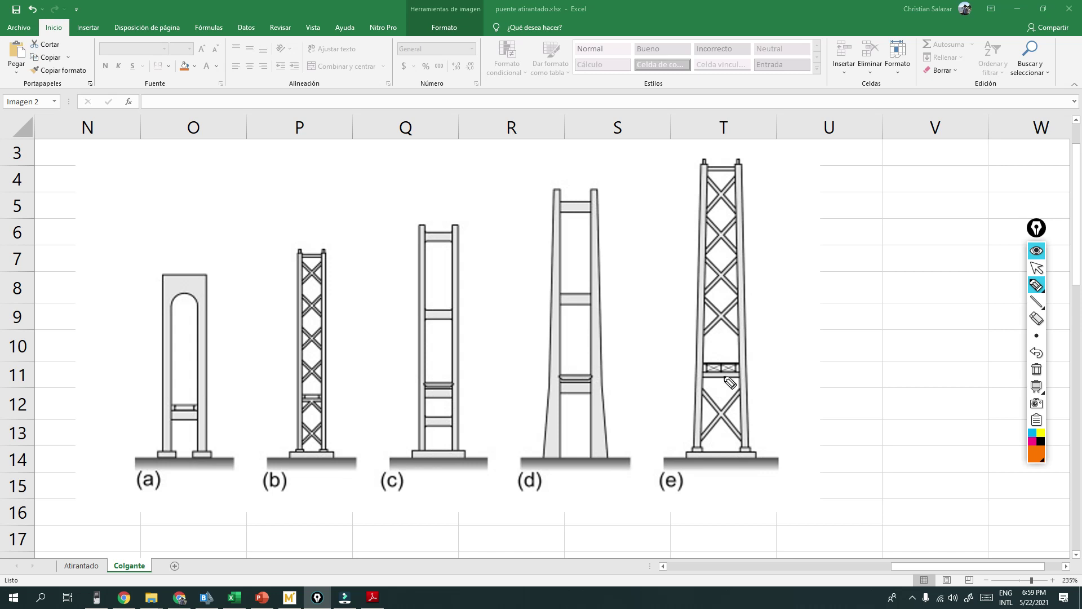
Step: Mark the deck and the supporting crossbeam beneath it on all five towers, then clear the annotations
mouse_move(744, 369)
mouse_down()
mouse_move(703, 364)
mouse_move(738, 366)
mouse_up()
mouse_move(738, 366)
mouse_down()
mouse_move(747, 374)
mouse_move(732, 377)
mouse_up()
click(697, 372)
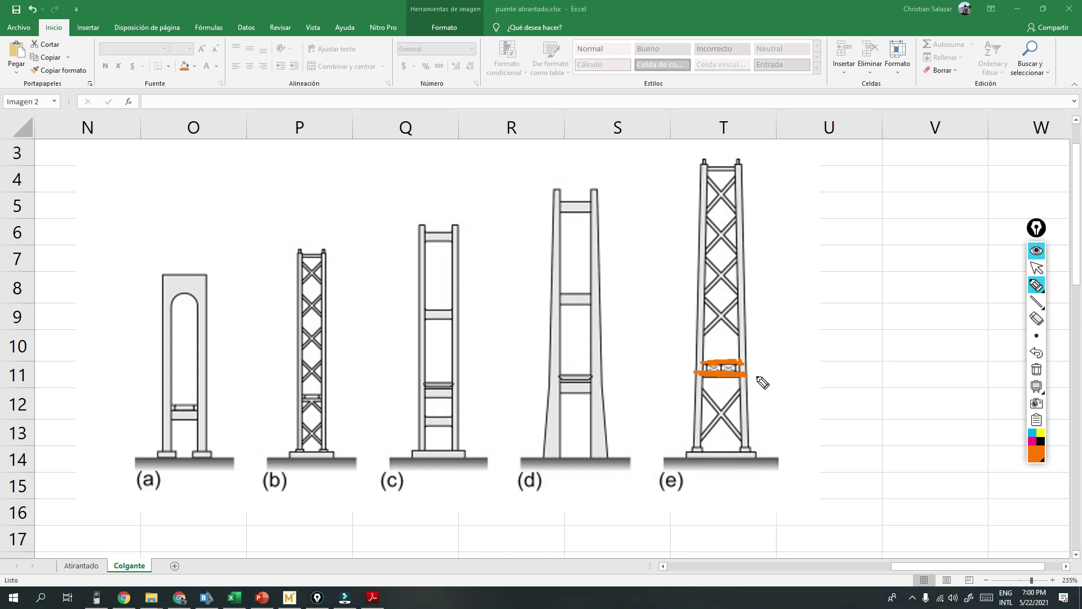
drag(590, 385, 561, 386)
drag(456, 394, 415, 395)
drag(325, 401, 297, 402)
mouse_move(203, 415)
mouse_down()
mouse_move(164, 412)
mouse_move(190, 419)
mouse_up()
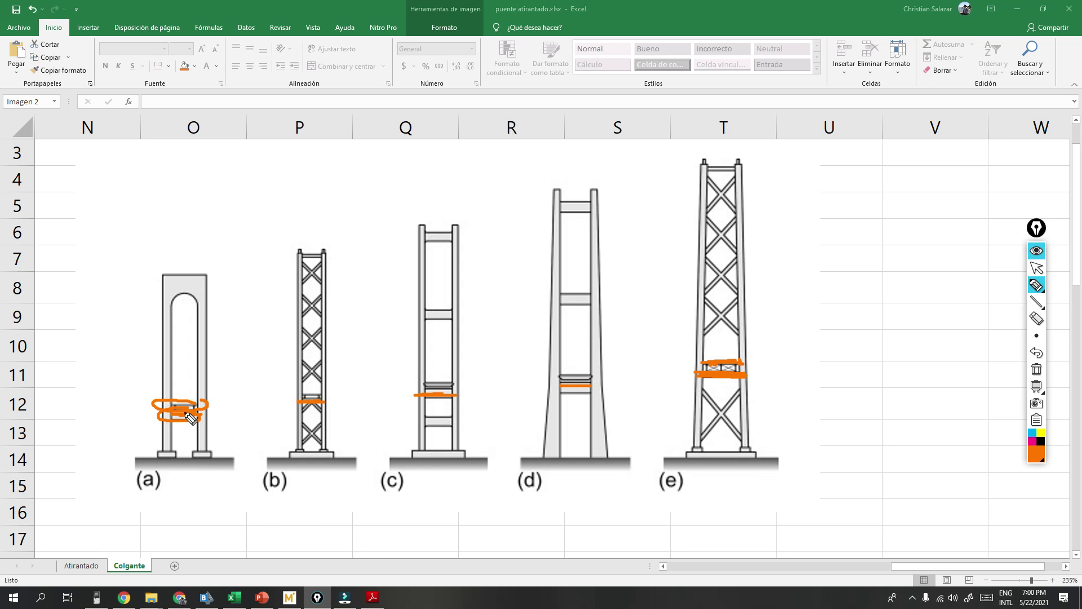
click(1036, 370)
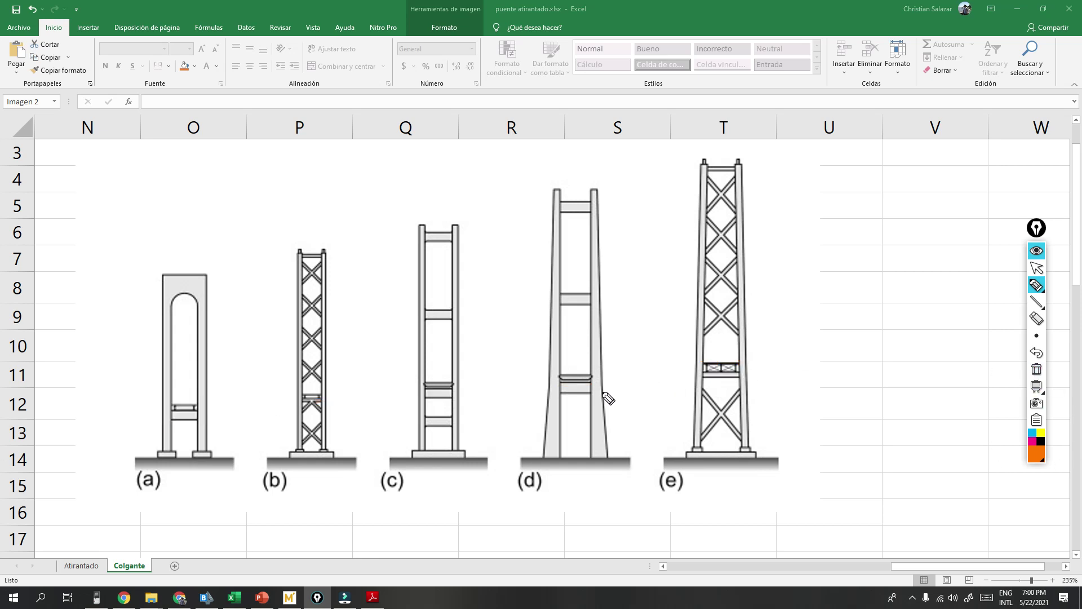
Step: Sketch the deck of tower (d) extending past both legs, clear the annotations and leave drawing mode
drag(593, 376, 594, 381)
mouse_move(593, 376)
mouse_down()
mouse_move(530, 373)
mouse_move(622, 373)
mouse_up()
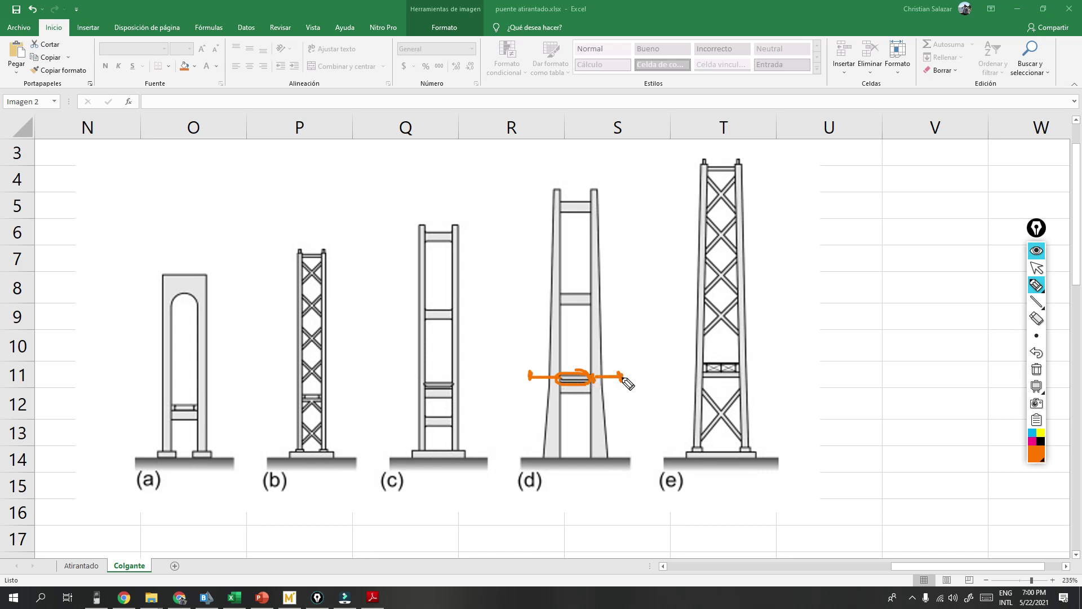
mouse_move(529, 341)
mouse_down()
mouse_move(534, 350)
mouse_move(539, 337)
mouse_up()
drag(558, 339, 545, 361)
mouse_move(593, 338)
mouse_down()
mouse_move(593, 352)
mouse_move(637, 349)
mouse_move(623, 334)
mouse_move(640, 323)
mouse_up()
click(1036, 369)
click(1037, 268)
Step: Switch to CSiBridge and create a bridge layout line named EJE with an end station of 1300 m
key(alt+Tab)
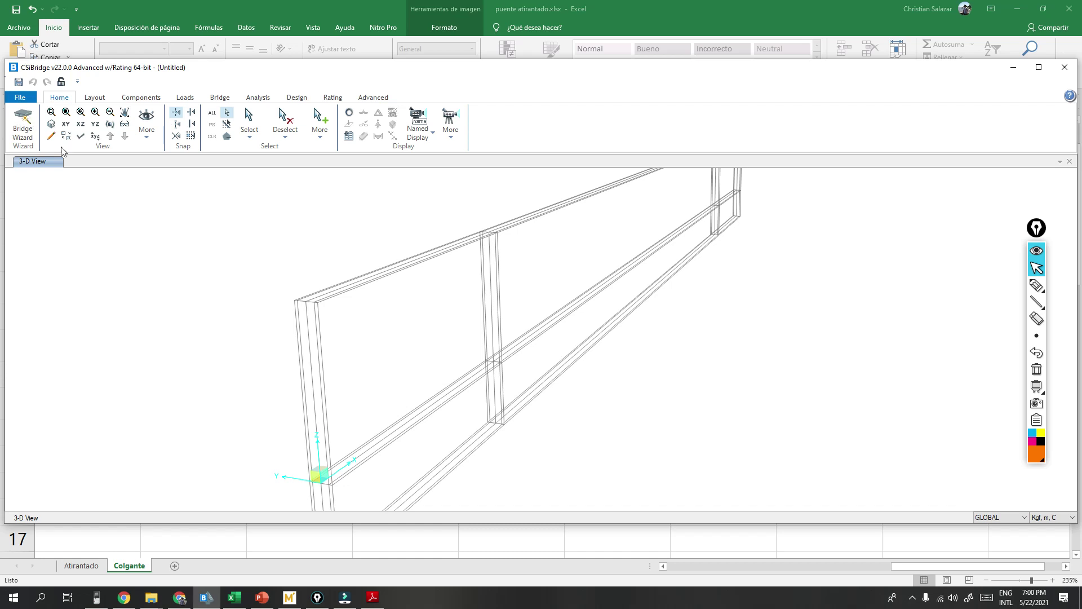
click(95, 97)
click(65, 118)
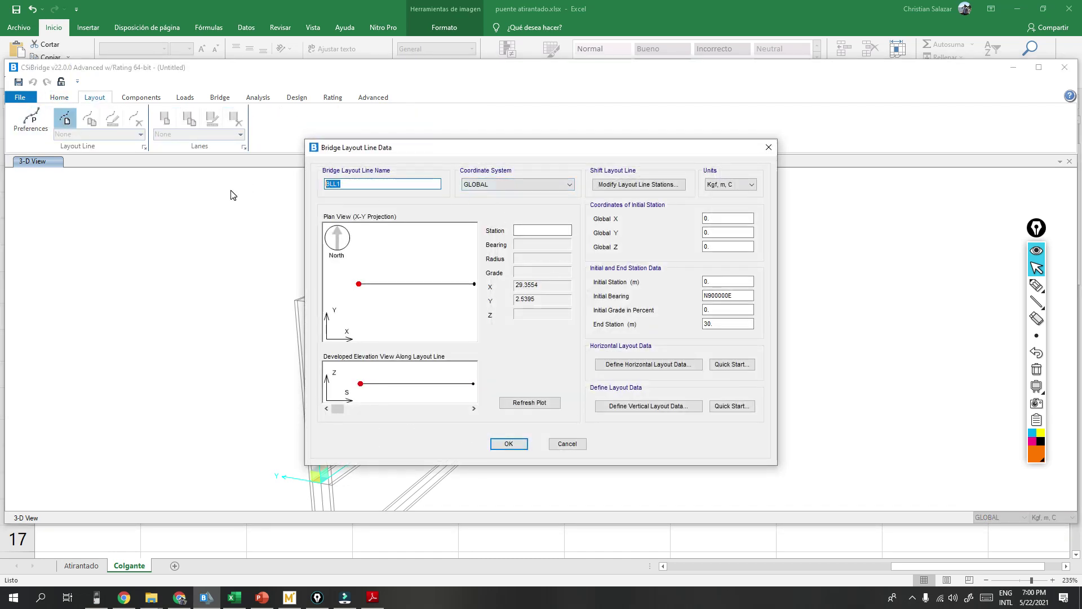
text(e)
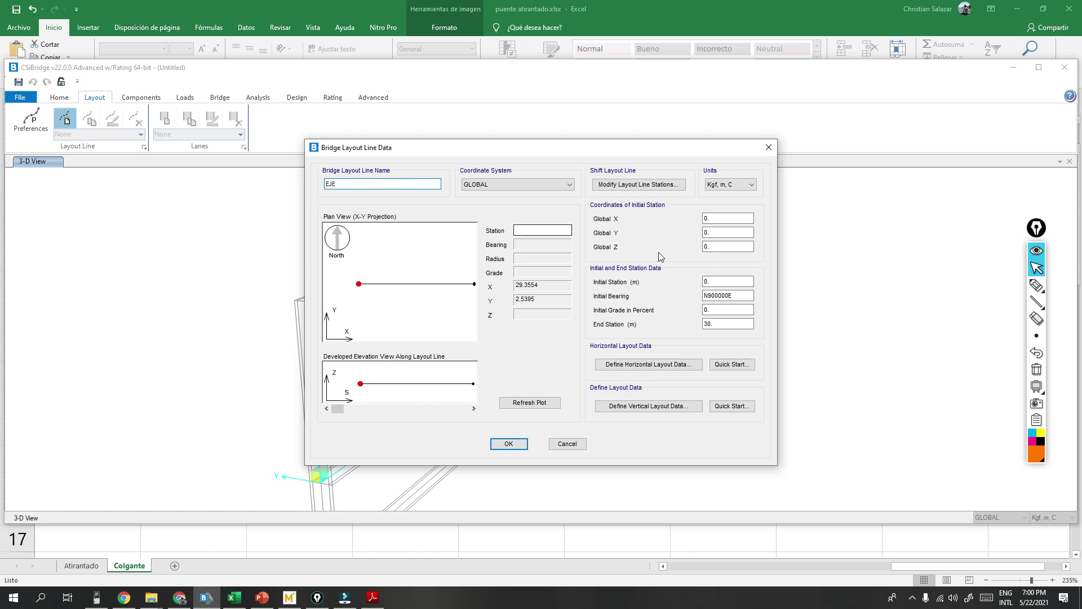
click(752, 311)
key(Tab)
text(1300)
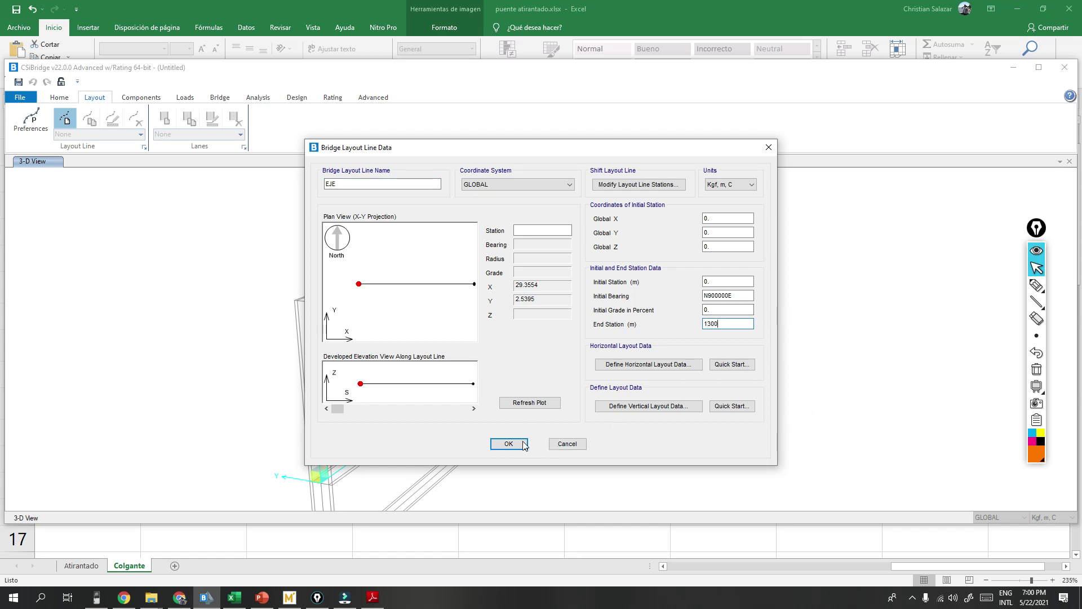
click(508, 444)
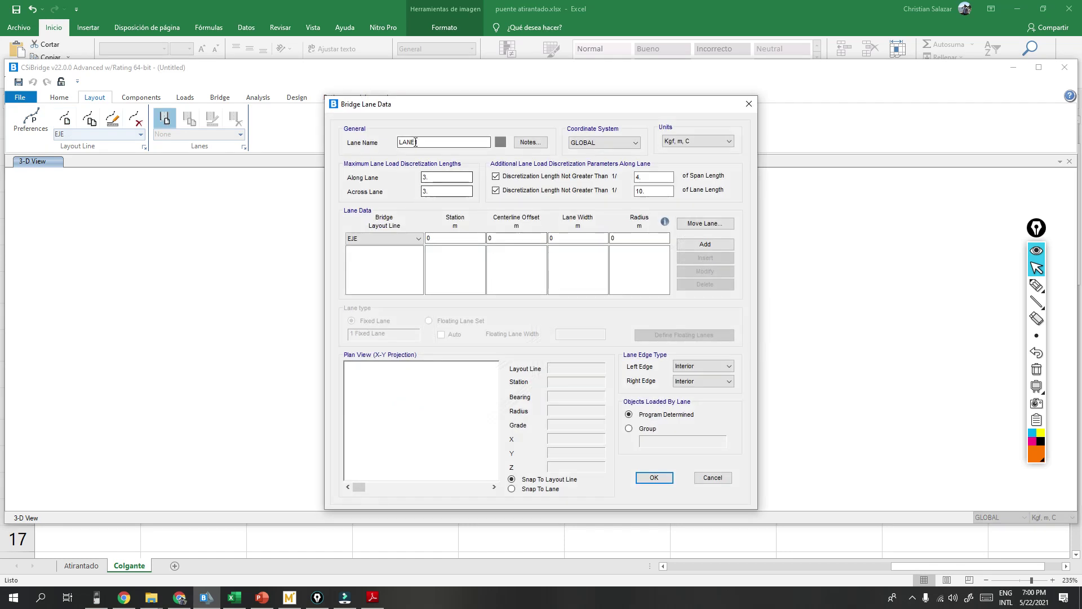
Step: Name the new bridge lane CARRIL 01
text(CARRIL 01)
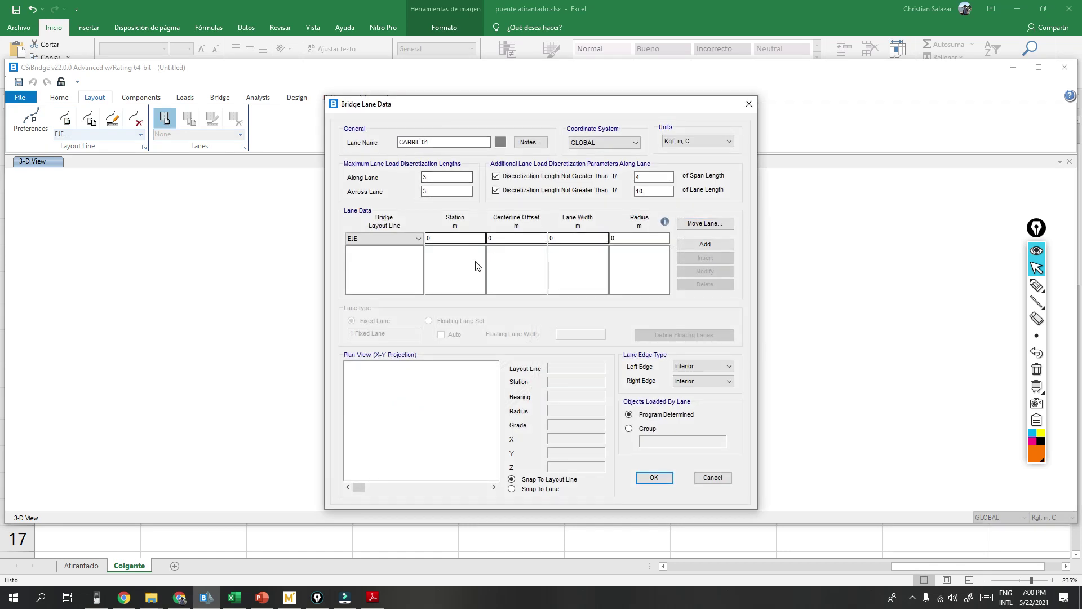
double_click(516, 238)
key(BackSpace)
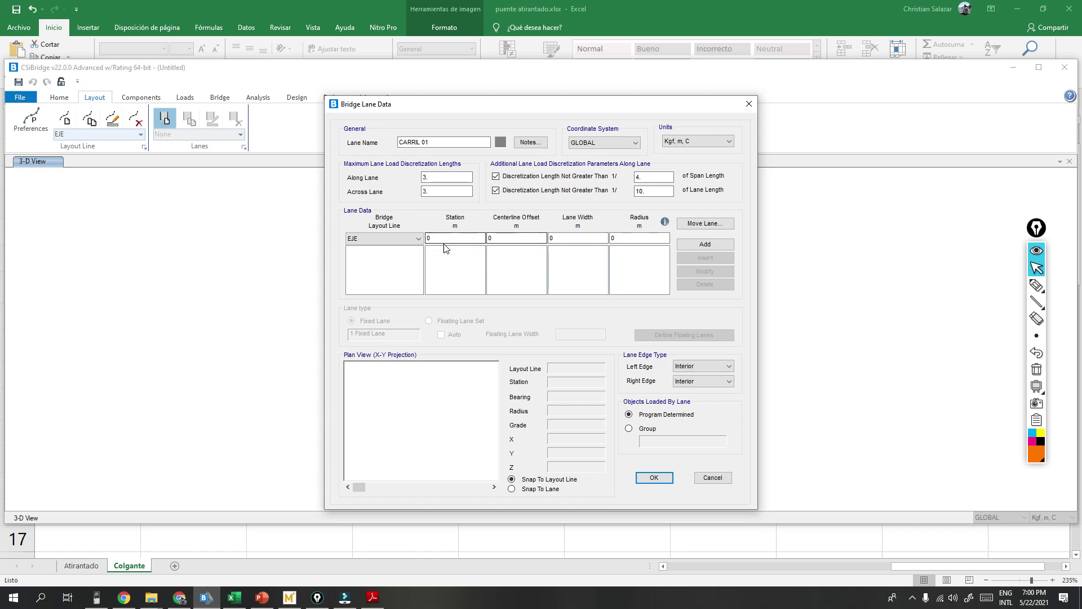
text(0)
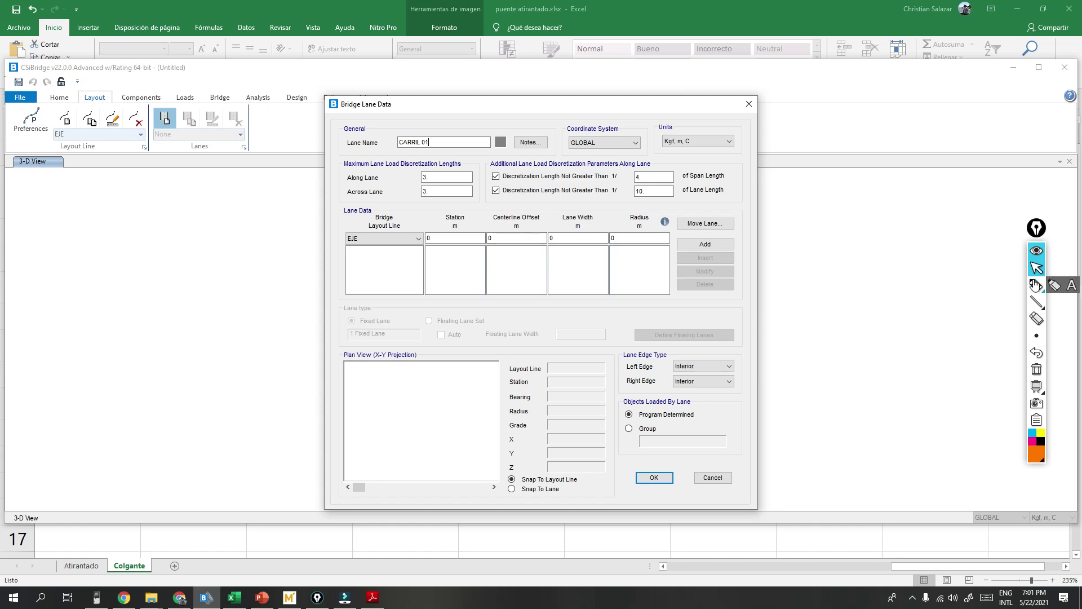
Step: Sketch a solid bridge axis and three dashed lane centrelines in orange with the Epic Pen beside the lane dialog
click(1037, 286)
drag(24, 440, 344, 276)
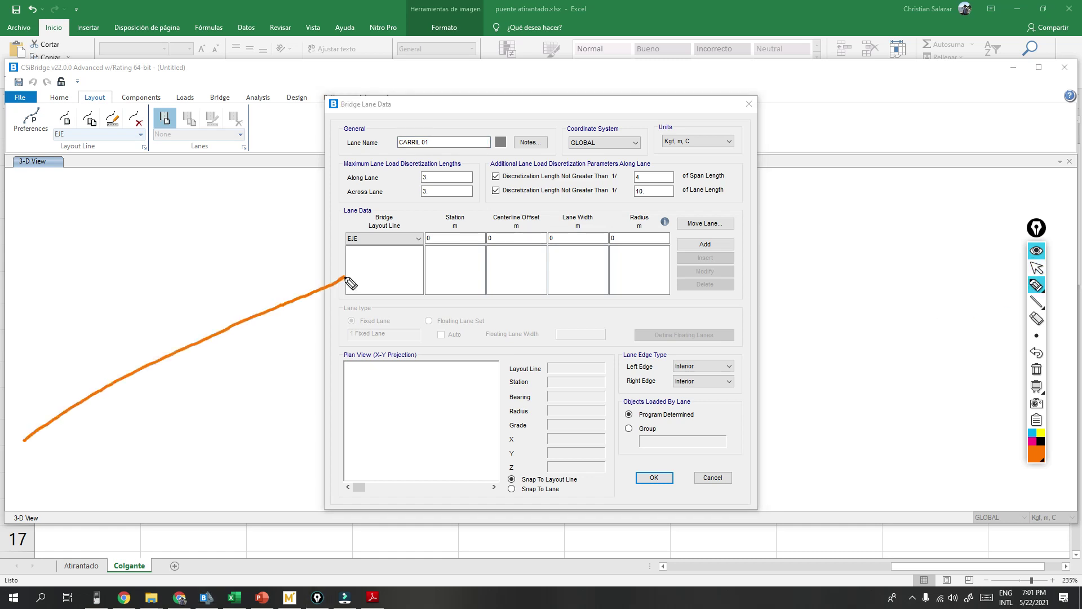
mouse_move(29, 372)
mouse_down()
mouse_move(200, 293)
mouse_move(266, 275)
mouse_up()
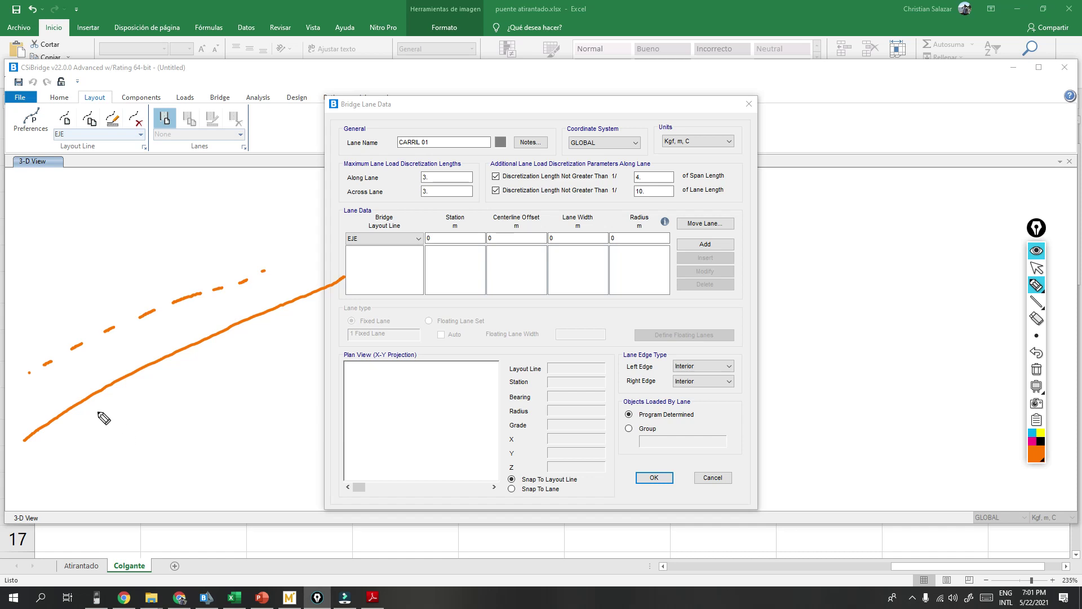
drag(69, 411, 210, 340)
drag(108, 440, 263, 358)
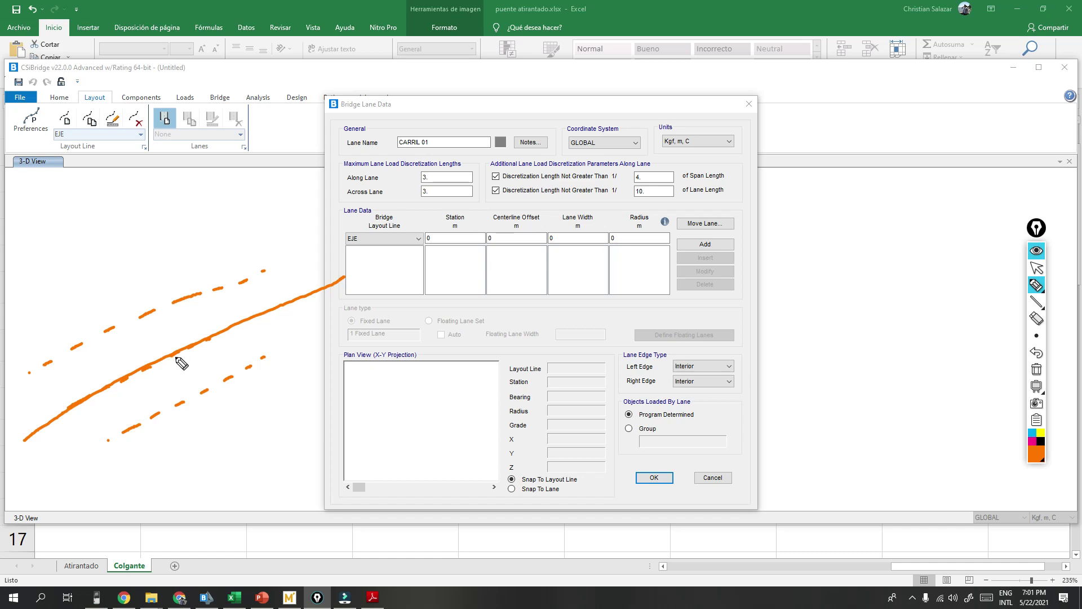
Step: Mark the offset from the axis to the upper dashed line and label the lanes C1, C2 and C3, undoing the extra outer line
mouse_move(161, 355)
mouse_down()
mouse_move(126, 324)
mouse_move(79, 313)
mouse_move(94, 303)
mouse_up()
drag(213, 339, 212, 350)
drag(216, 337, 225, 346)
mouse_move(228, 393)
mouse_down()
mouse_move(244, 388)
mouse_move(237, 401)
mouse_up()
drag(254, 385, 257, 410)
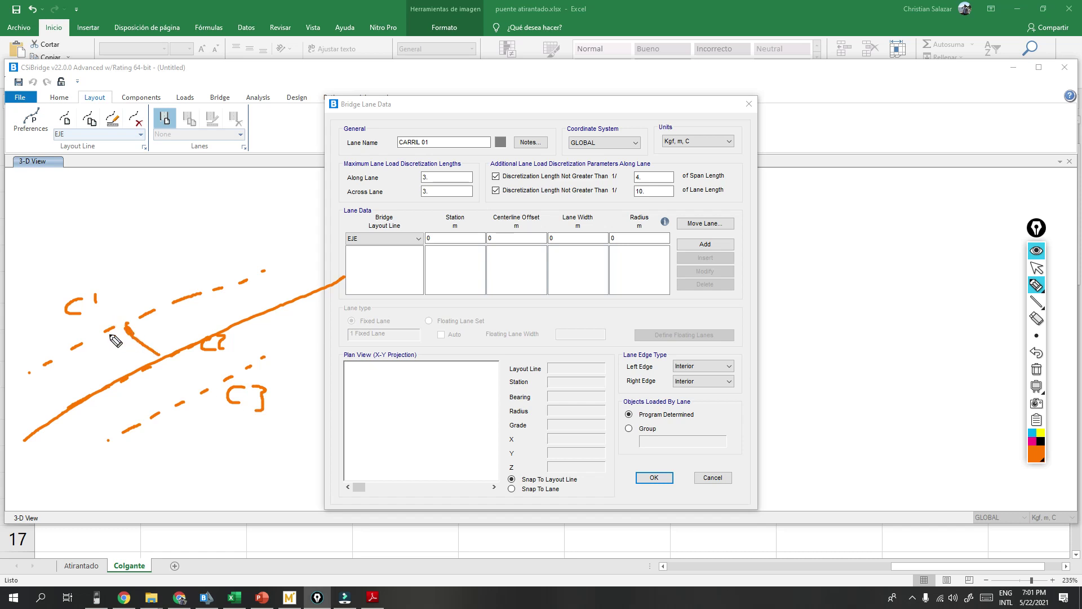
drag(7, 340, 275, 239)
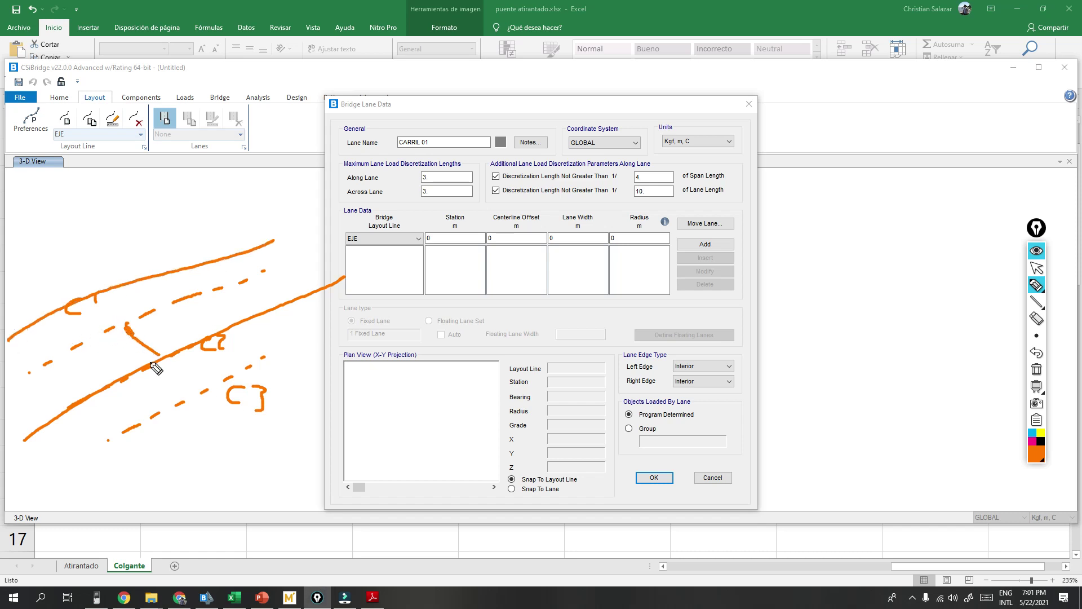
click(1037, 352)
Step: Outline the edges of lane C1 in blue, lane C2 in red and lane C3 in yellow on the sketch
click(1037, 451)
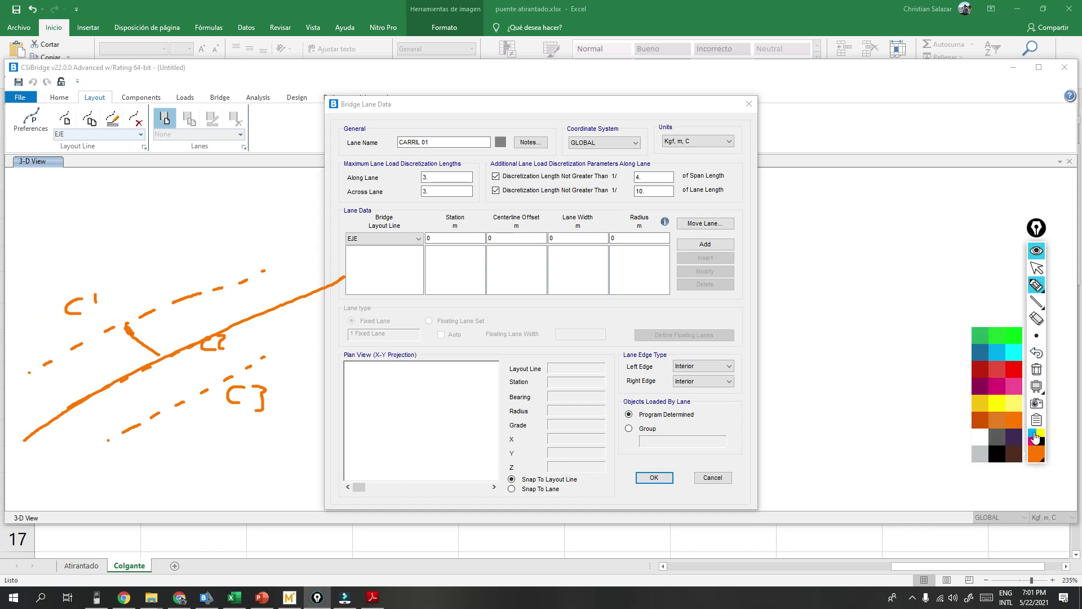
click(1003, 355)
drag(11, 343, 139, 284)
drag(32, 389, 175, 318)
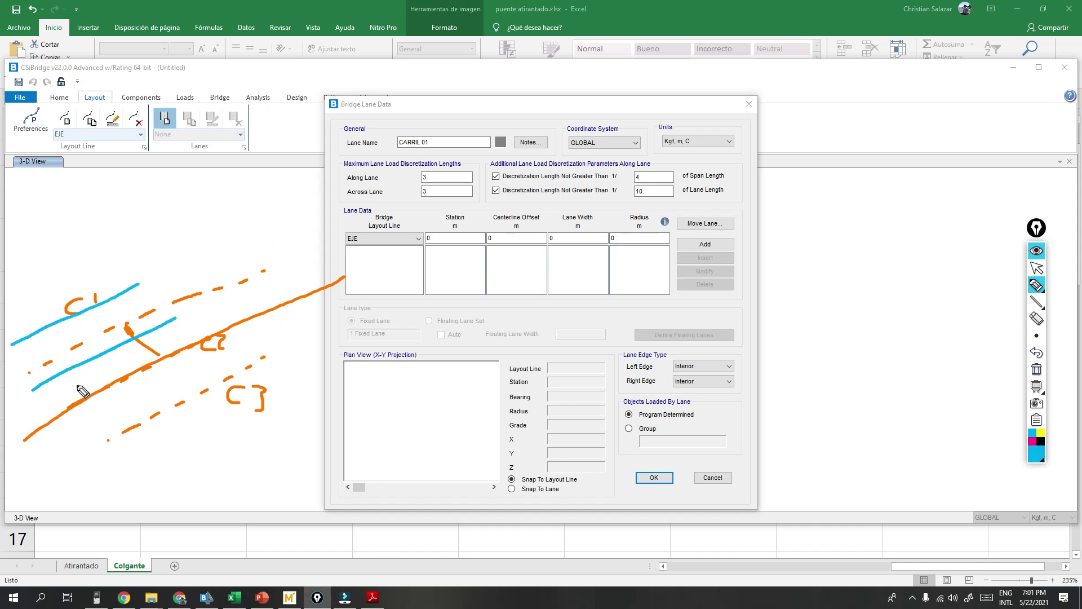
click(1037, 456)
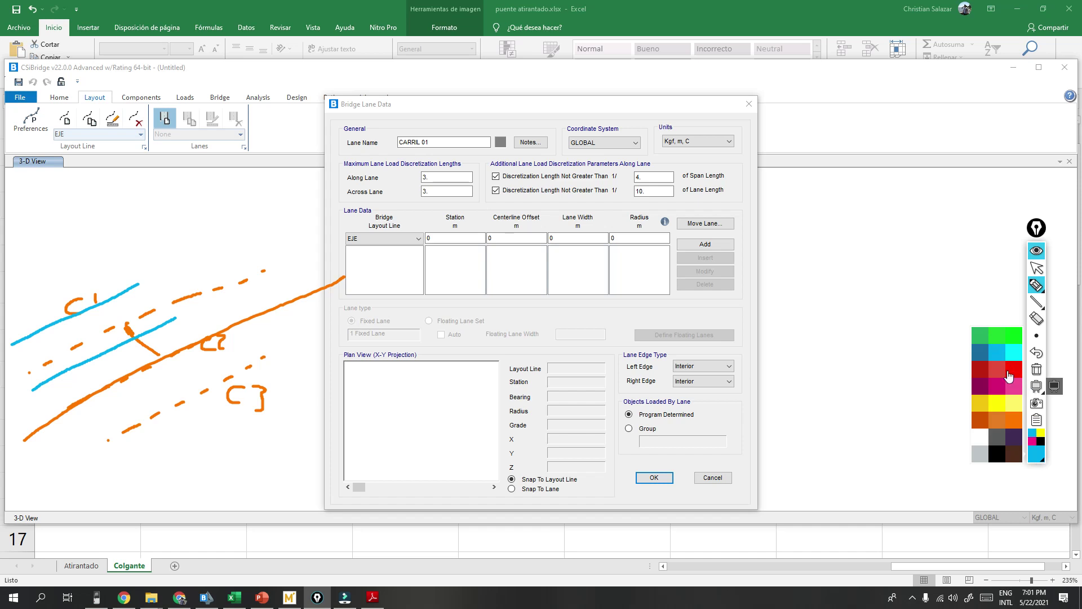
click(1013, 376)
drag(60, 373, 156, 327)
drag(102, 412, 248, 342)
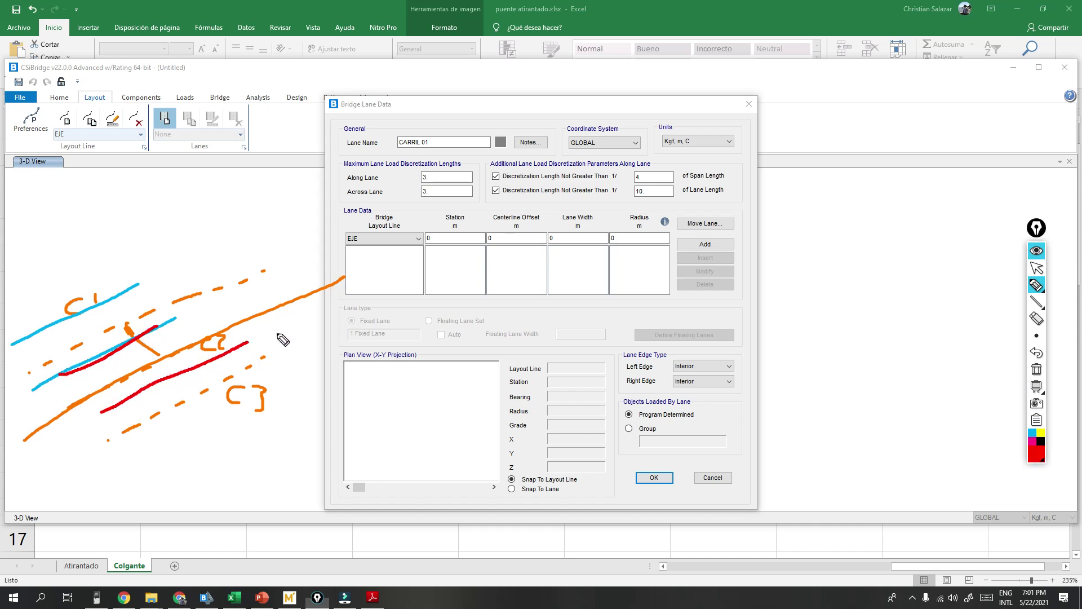
click(1036, 454)
click(1007, 407)
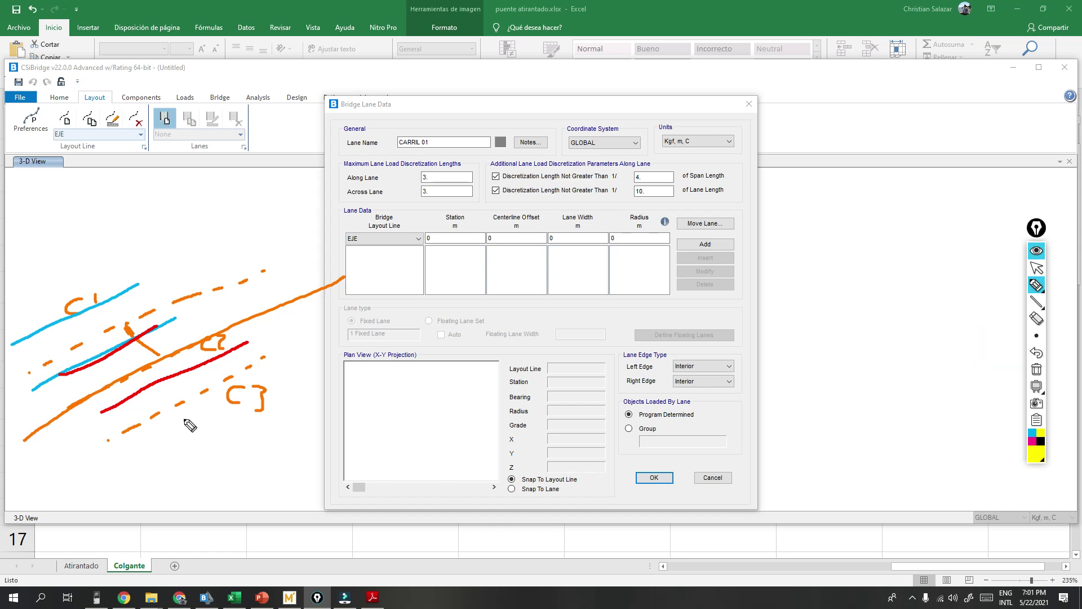
drag(138, 445, 289, 382)
drag(107, 415, 248, 345)
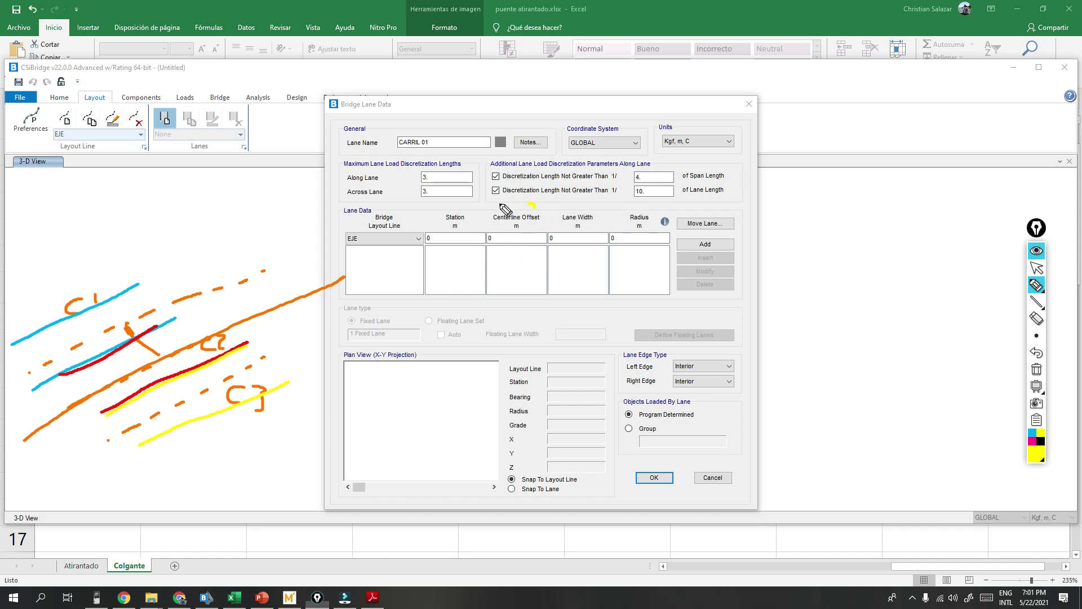
Step: Circle the Centerline Offset heading in yellow, highlight the matching offset on the sketch and leave drawing mode
drag(528, 208, 558, 217)
drag(164, 357, 121, 323)
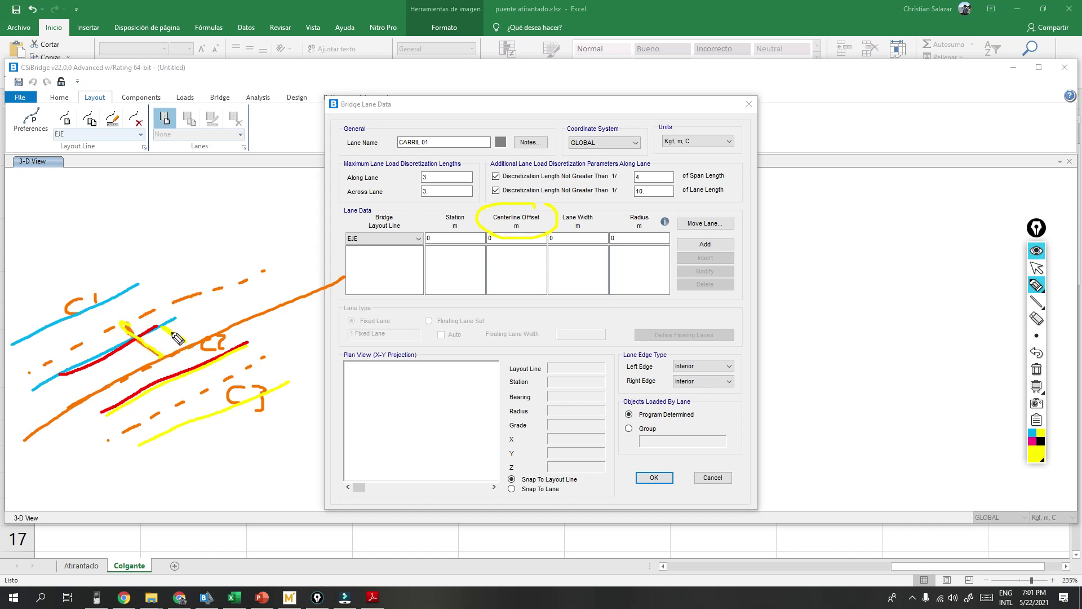
drag(164, 330, 147, 312)
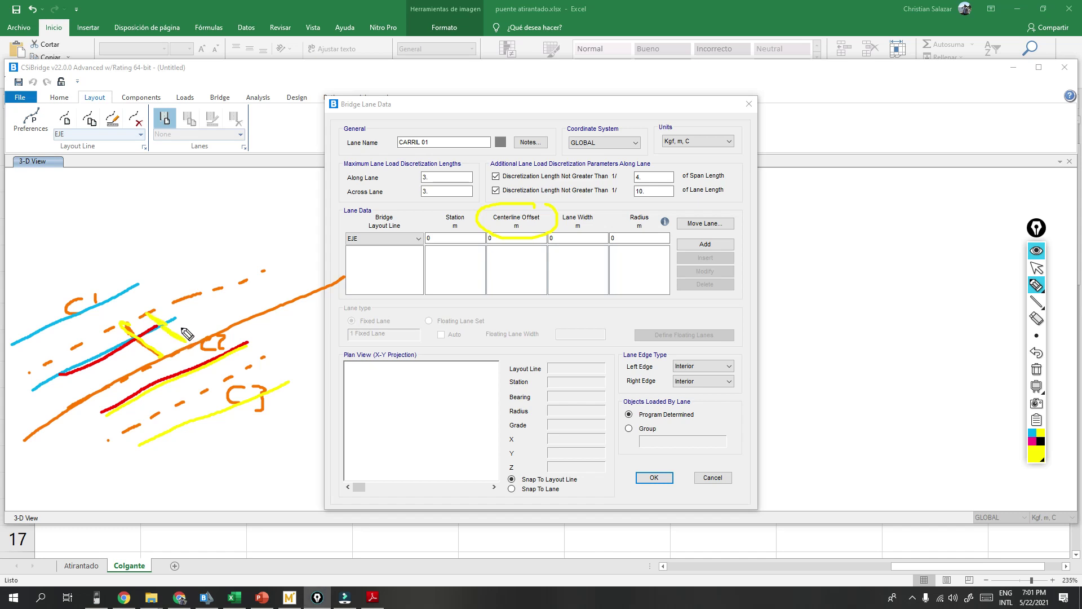
click(1037, 268)
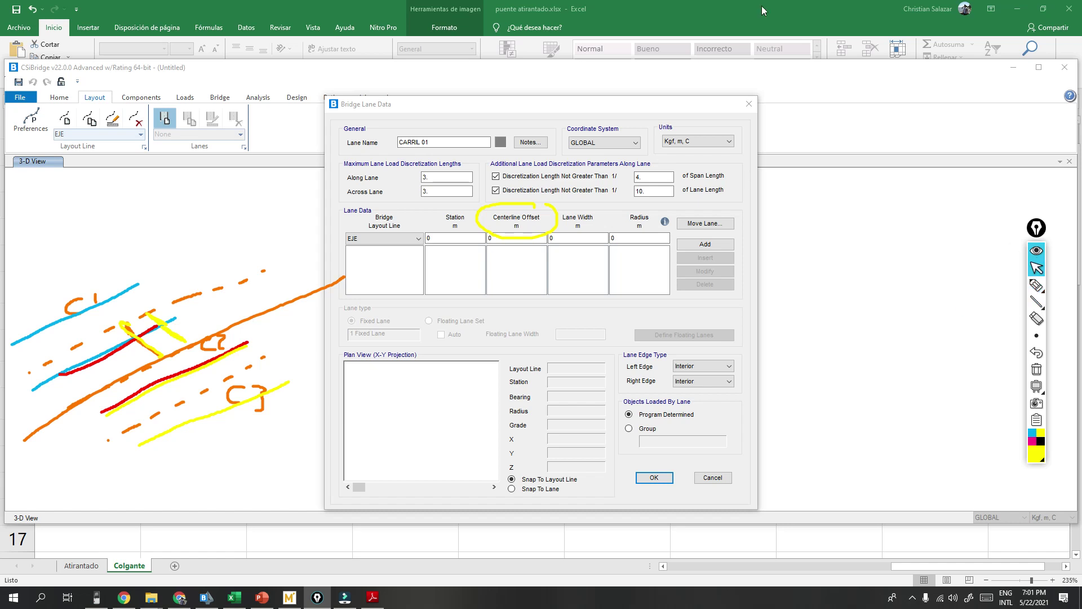
Step: Switch to Excel, check the lane width (Ancho de vias) in the Colgante worksheet and return to CSiBridge
click(417, 372)
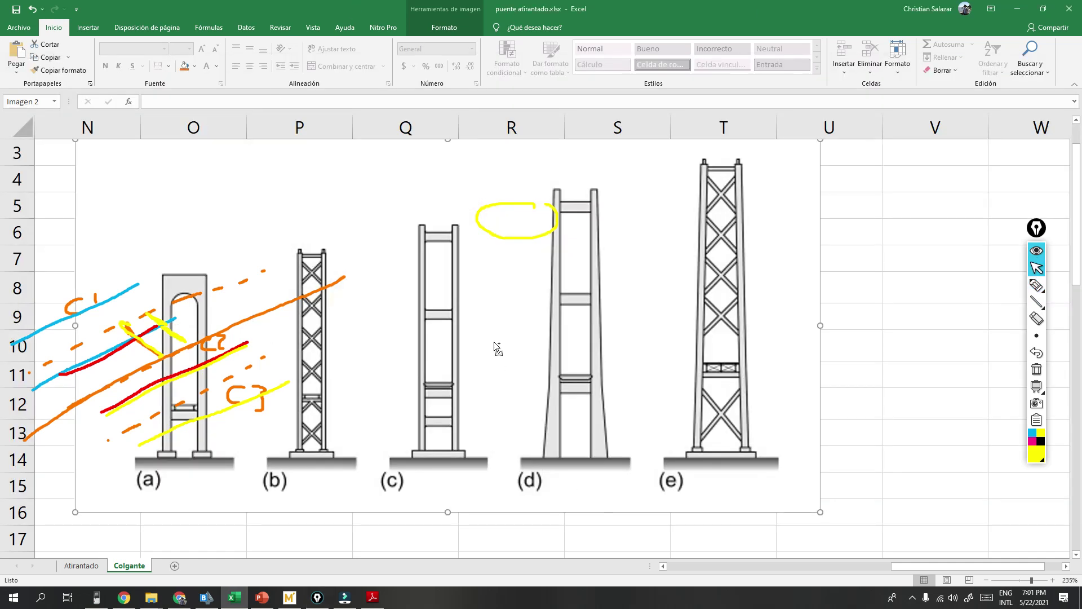
ctrl+scroll(500, 367, down, 4)
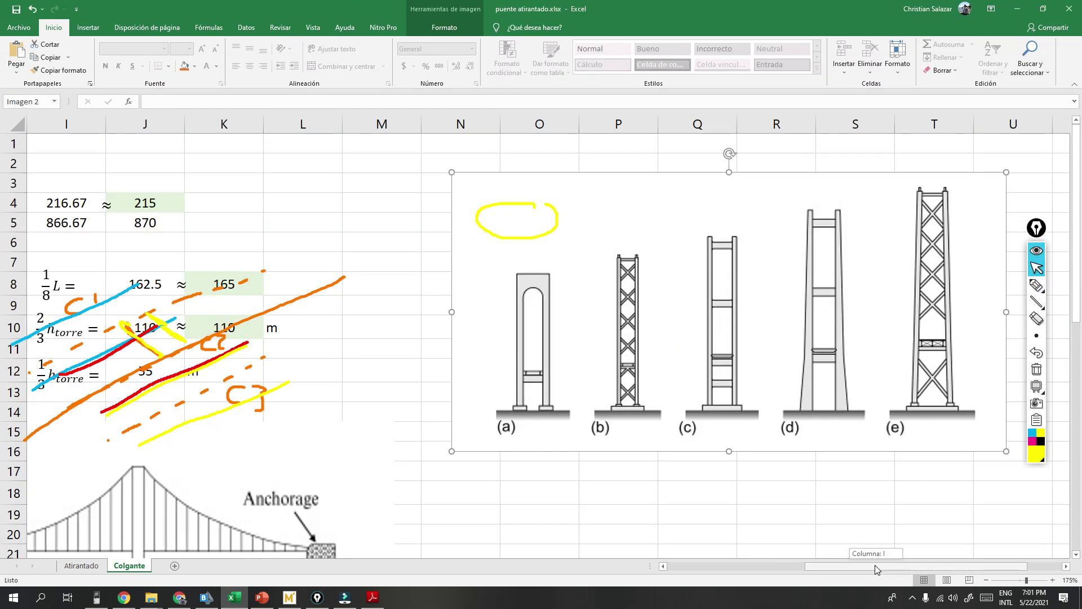
drag(876, 565, 738, 564)
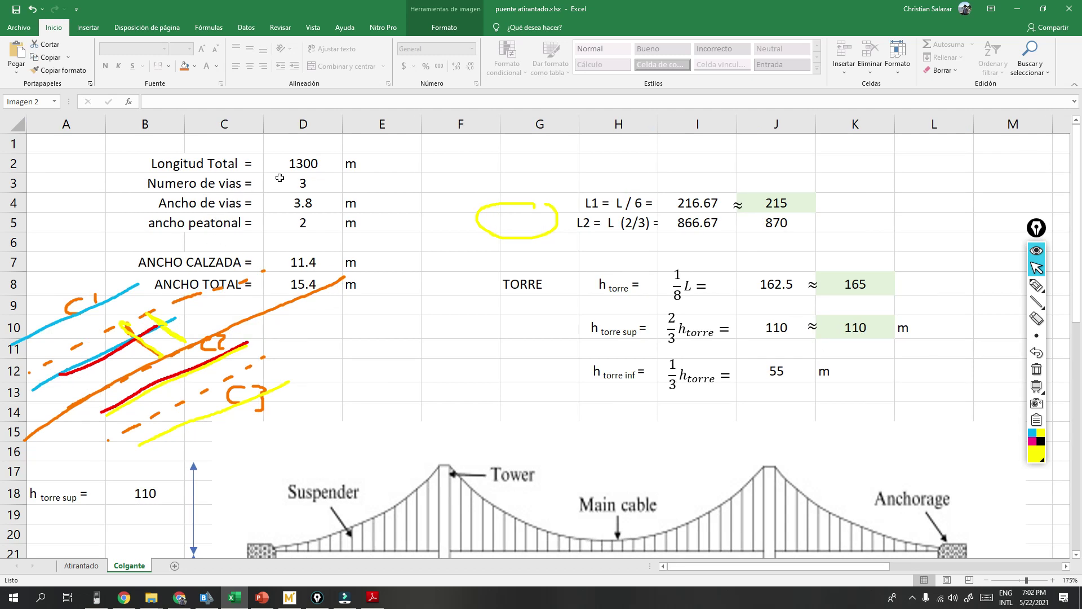
click(298, 203)
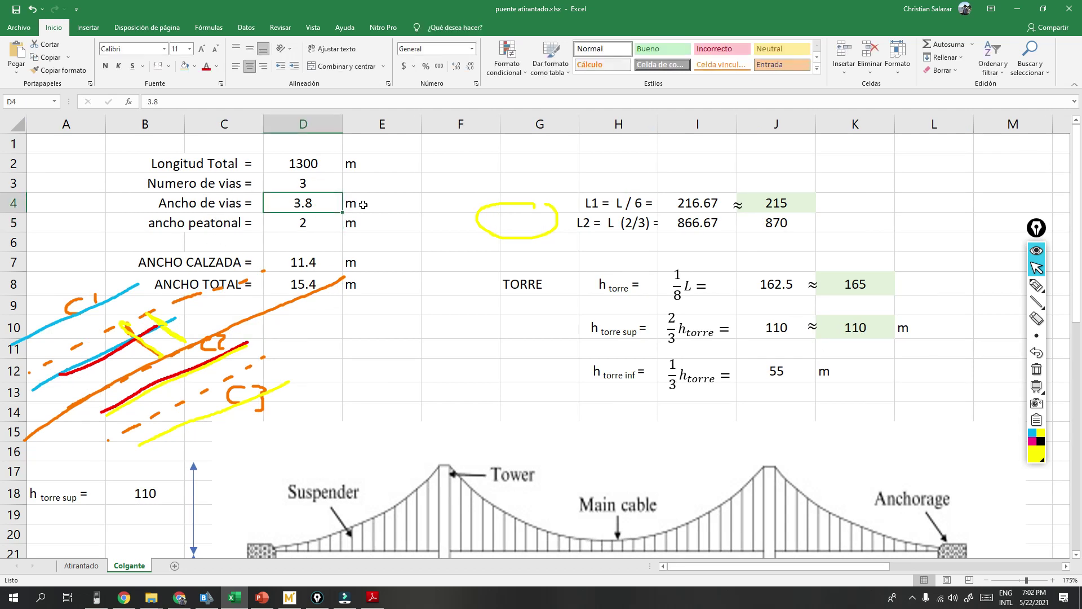
key(alt+Tab)
key(alt+Tab)
key(alt+Tab)
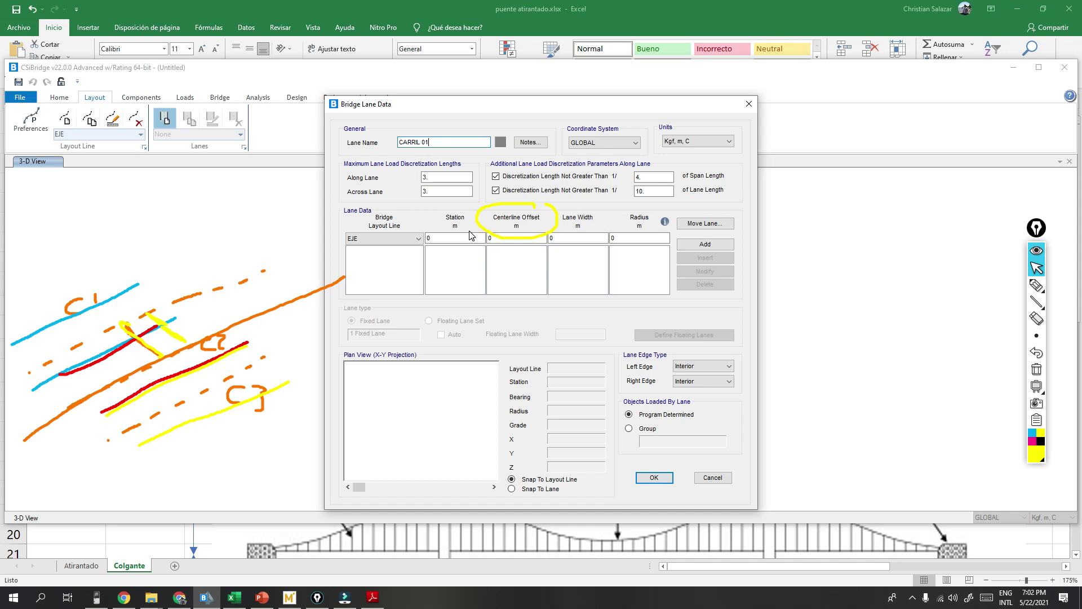
key(alt+Tab)
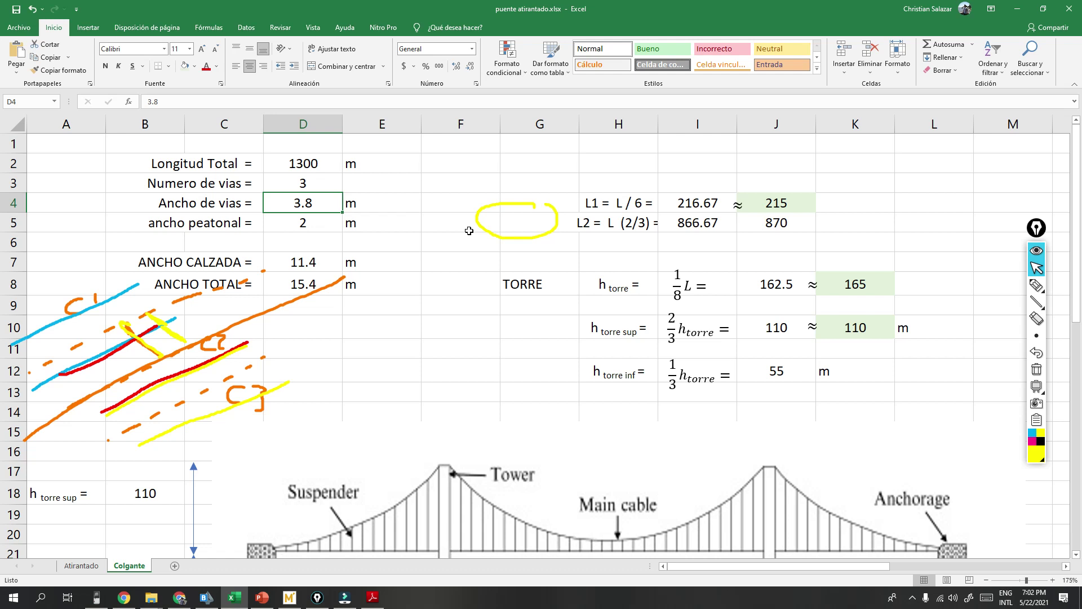
key(alt+Tab)
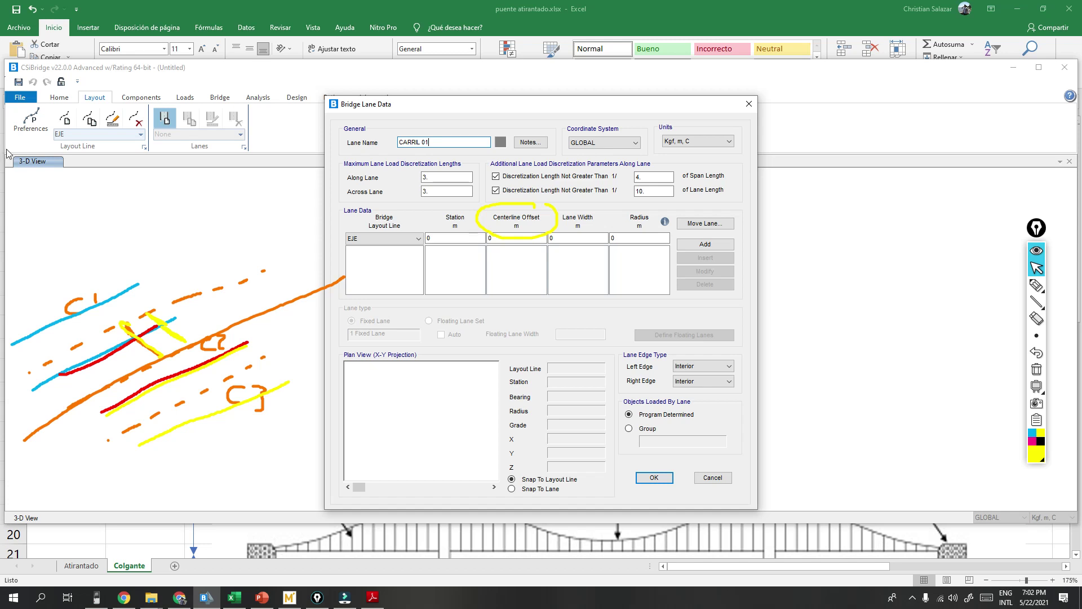
Step: Add CARRIL 01 data rows on layout line EJE at stations 0 and 1300 m with a centerline offset of 3.8 m
click(457, 239)
key(Tab)
click(705, 244)
click(390, 239)
key(Tab)
text(1300)
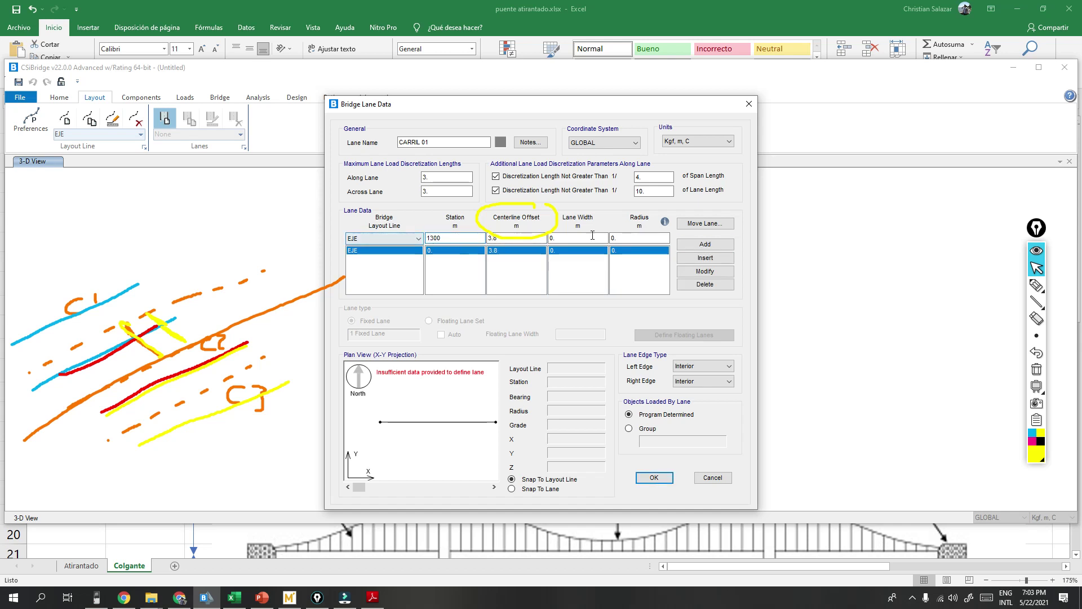
click(706, 244)
Step: Set CARRIL 01's left edge type to Exterior and accept the lane definition
click(386, 421)
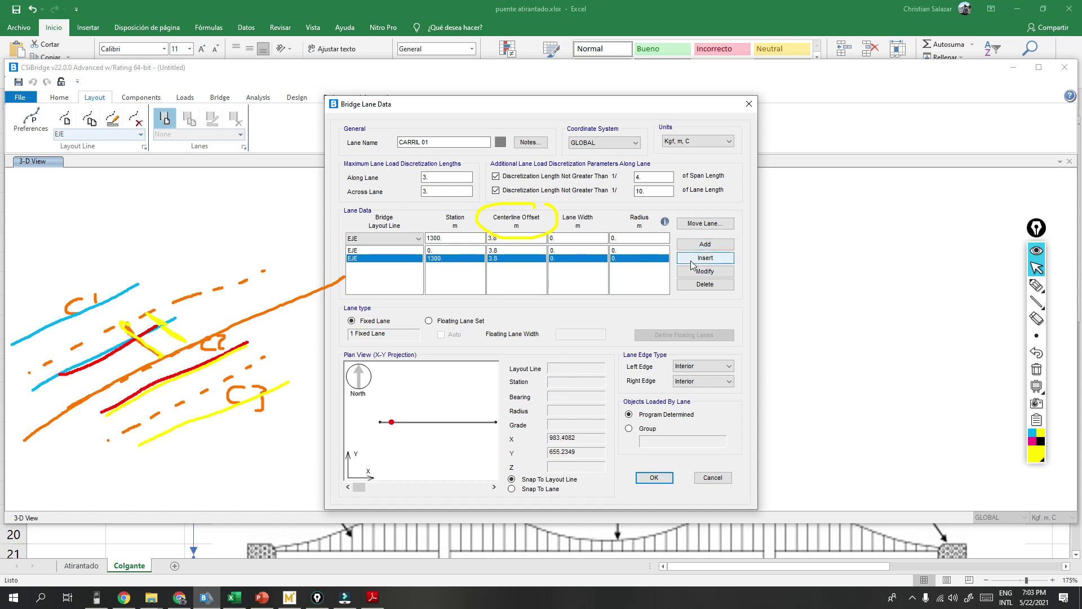
click(702, 367)
click(699, 381)
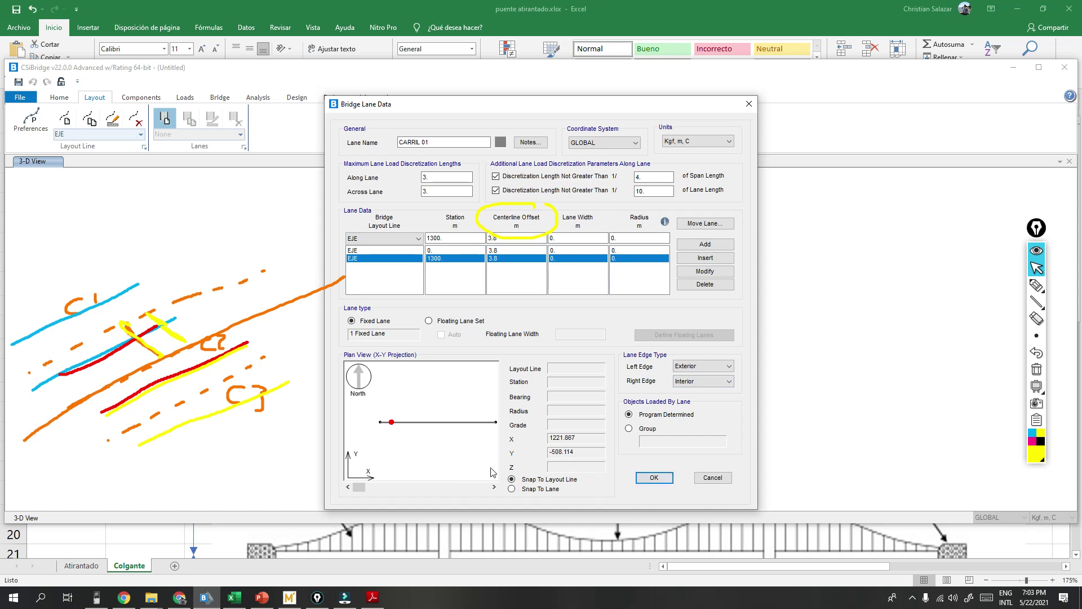
click(654, 478)
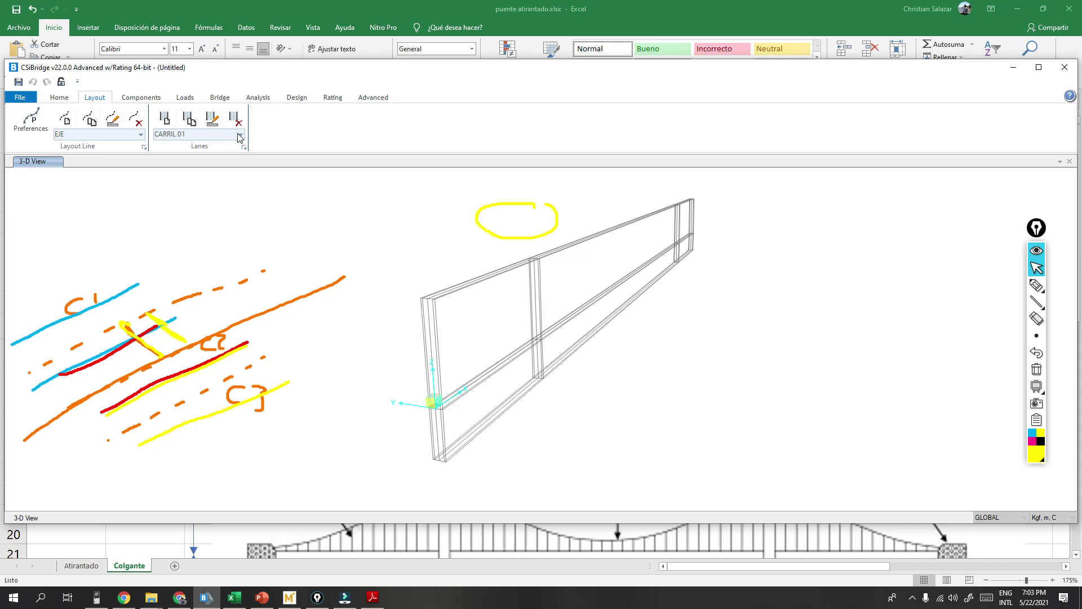
click(188, 118)
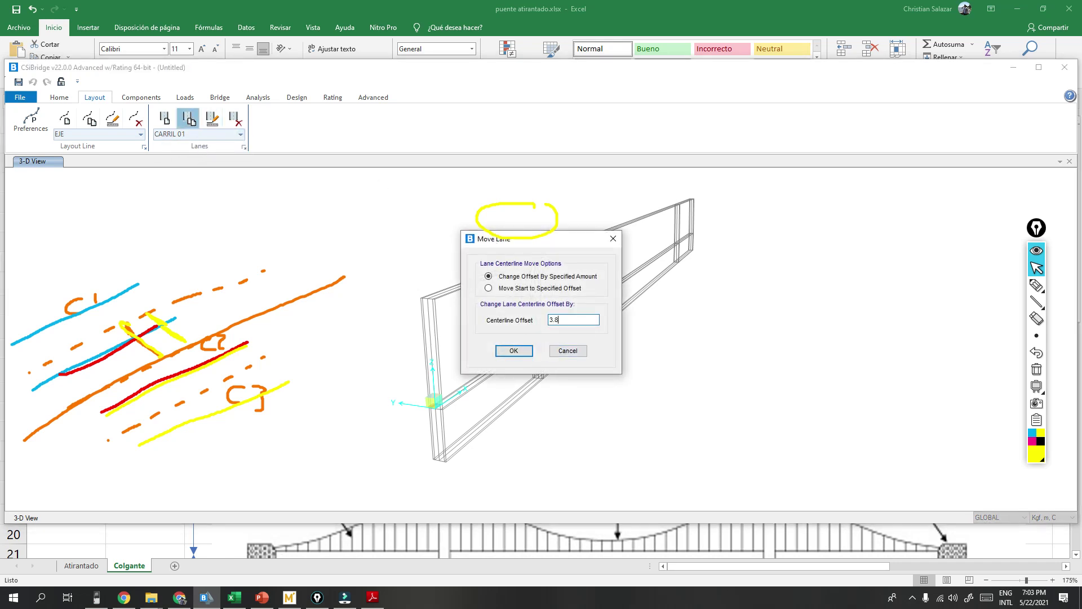
click(514, 351)
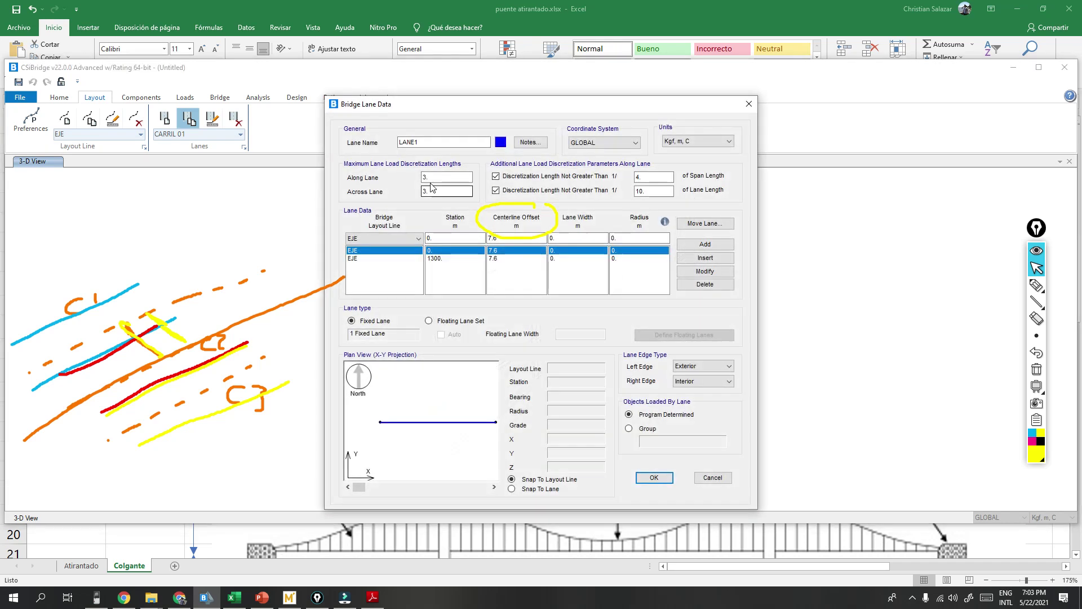
text(CARRIL 02)
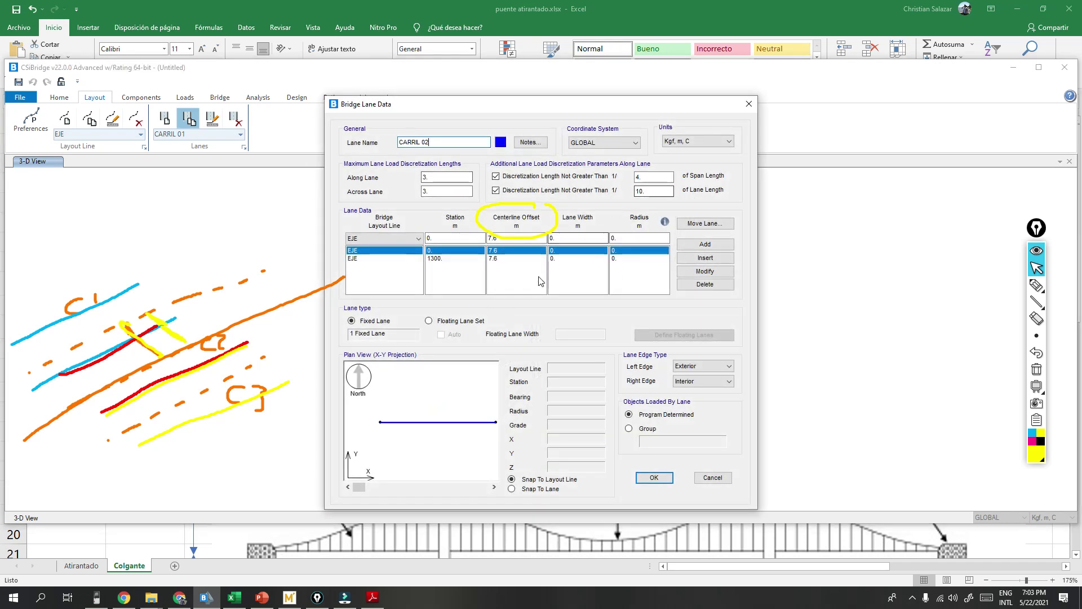
click(719, 366)
click(694, 384)
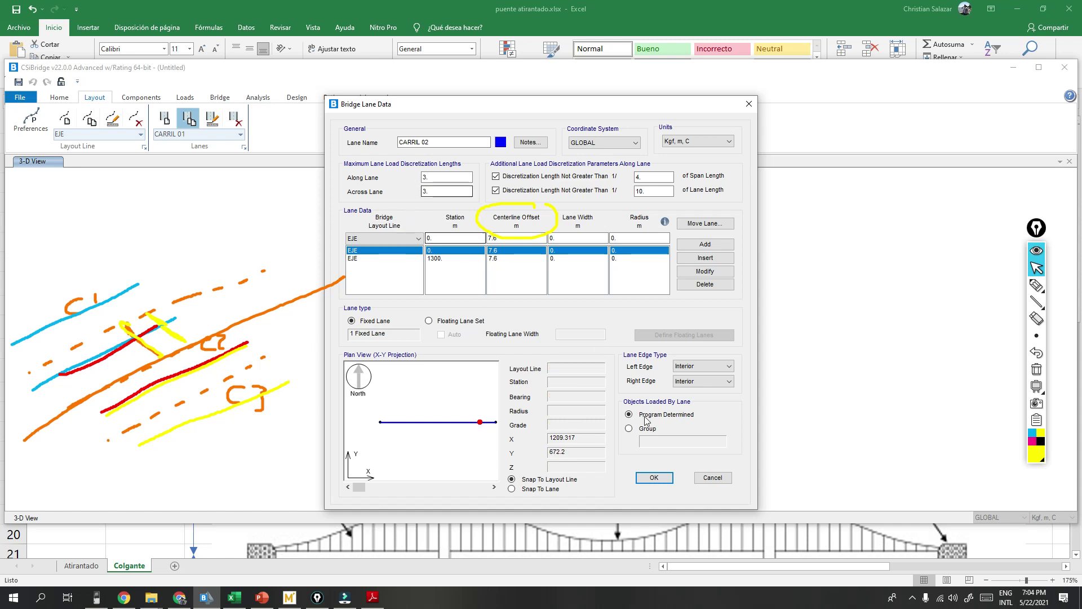
click(713, 478)
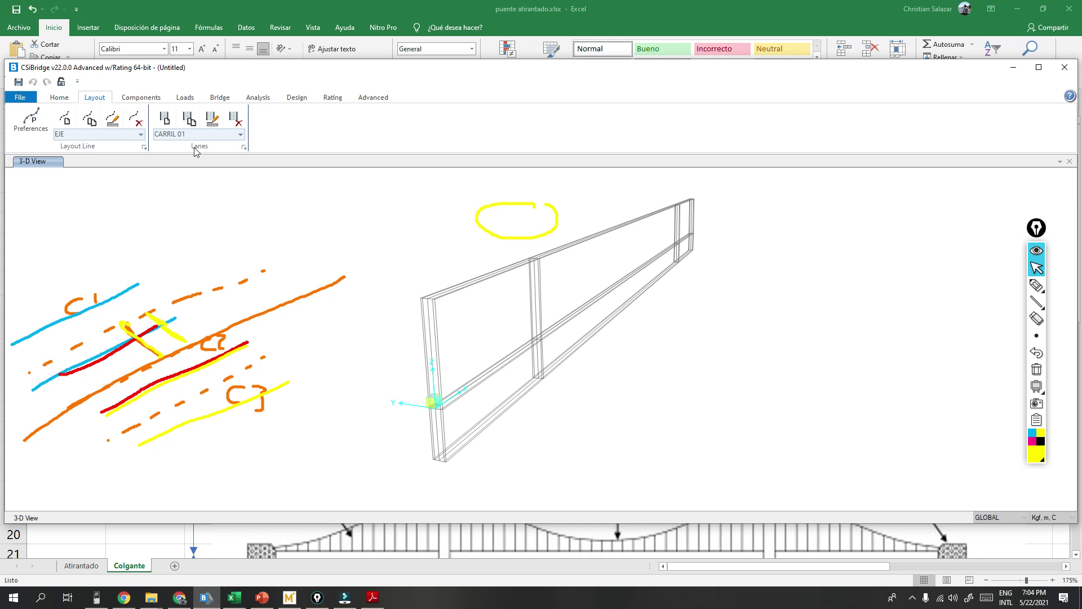
Step: Change CARRIL 01's centerline offset to -3.8 m at both stations, clearing the yellow drawing annotations, and accept the lane
click(212, 118)
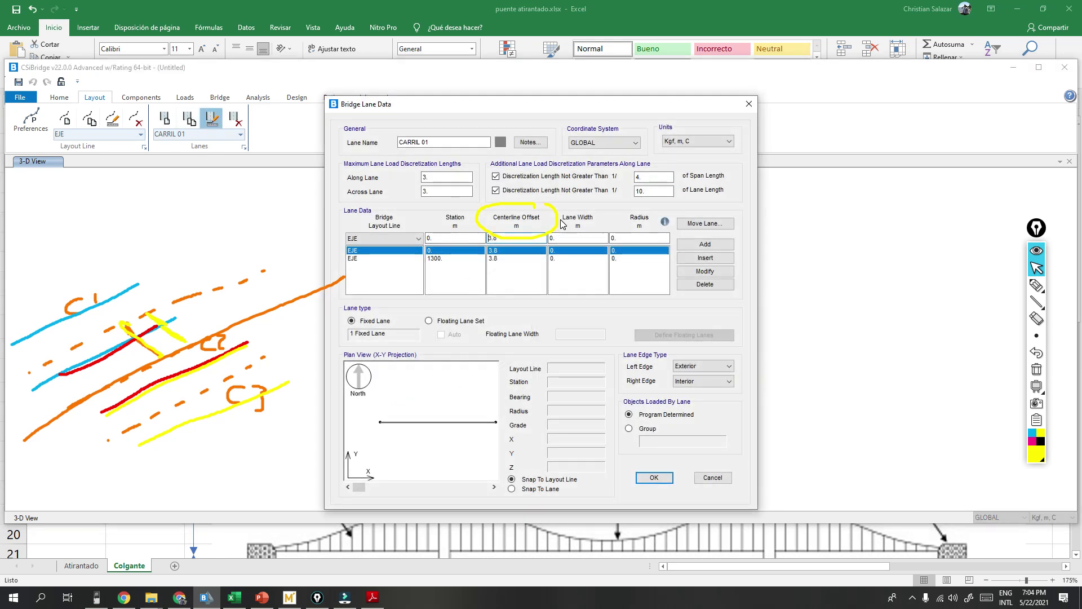
click(705, 272)
click(1037, 369)
click(494, 258)
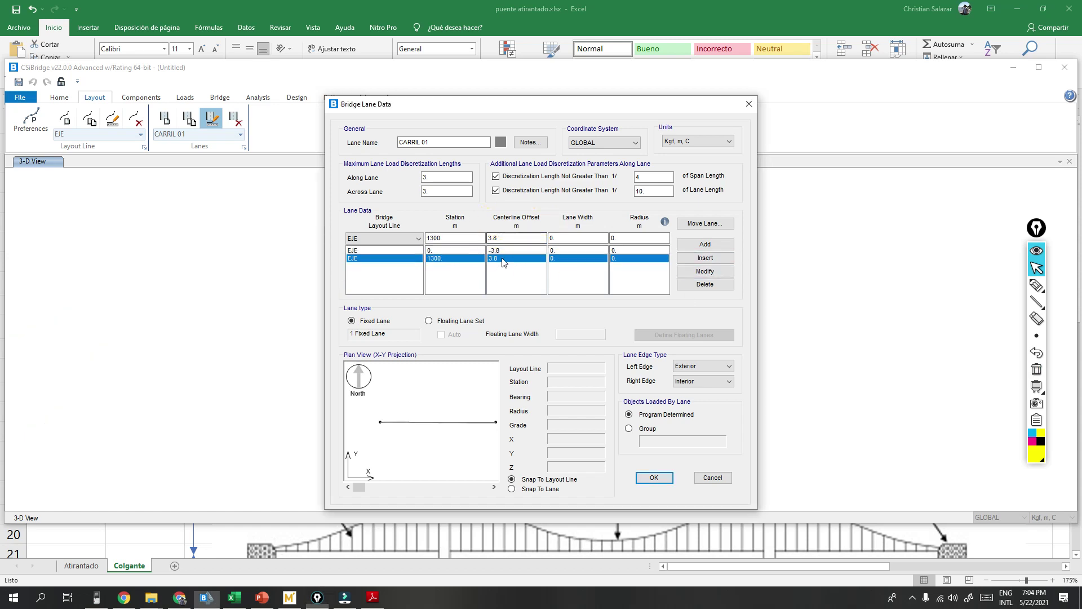
click(493, 239)
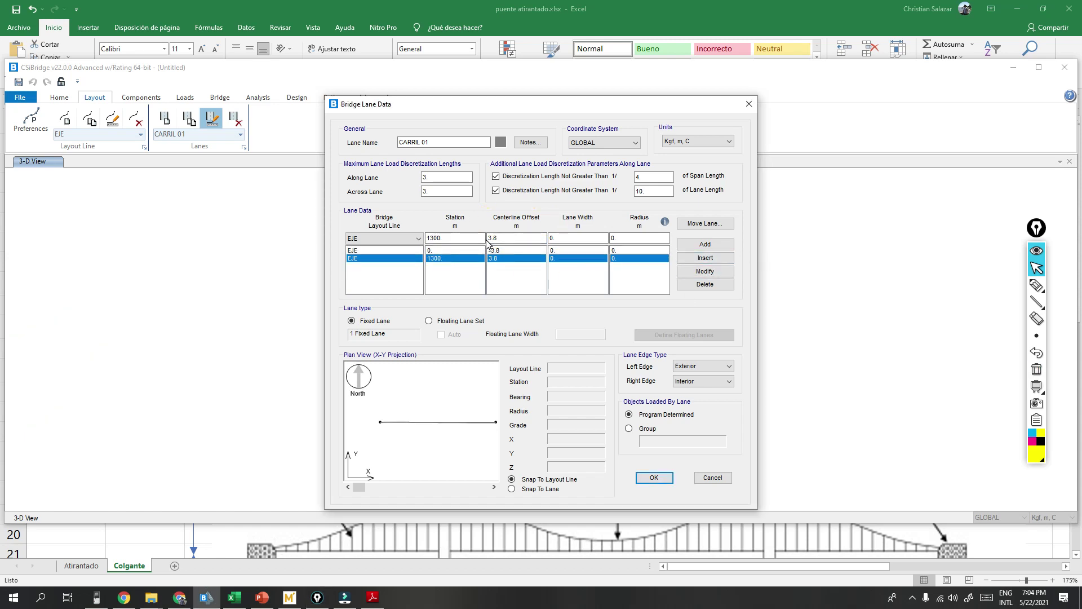
text(-)
click(705, 271)
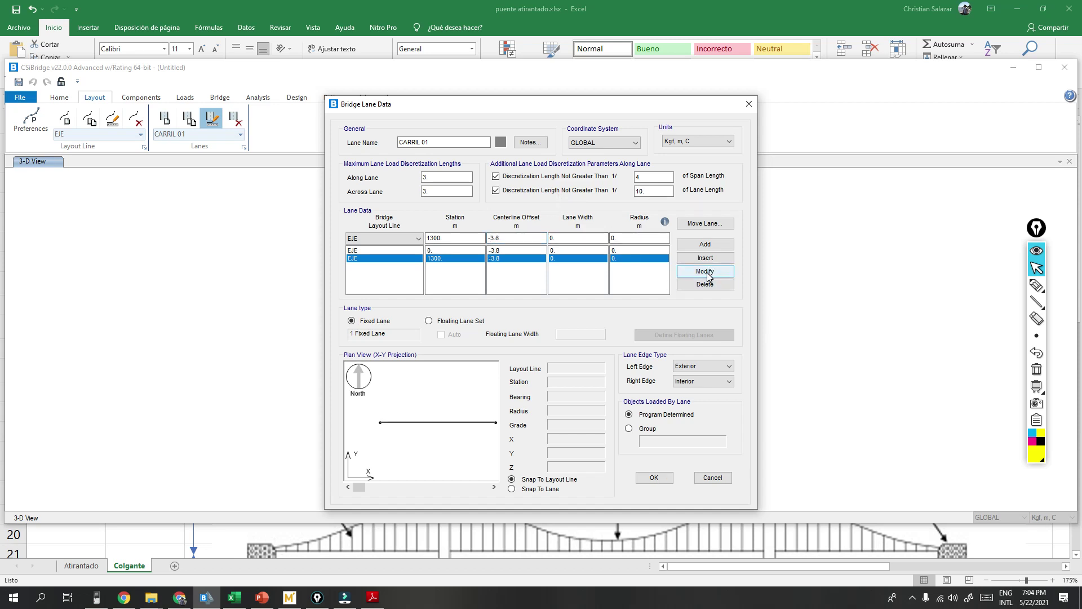
click(654, 478)
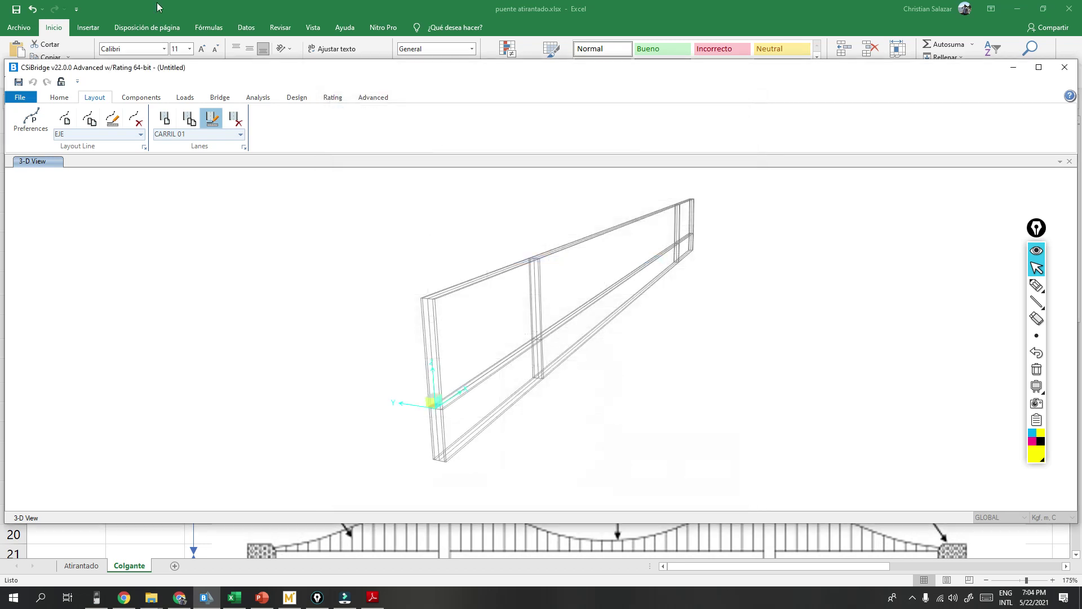
Step: Copy CARRIL 01 with its centerline offset changed by 3.8, name the copy CARRIL 02 and set its left edge to Interior
click(192, 120)
click(514, 355)
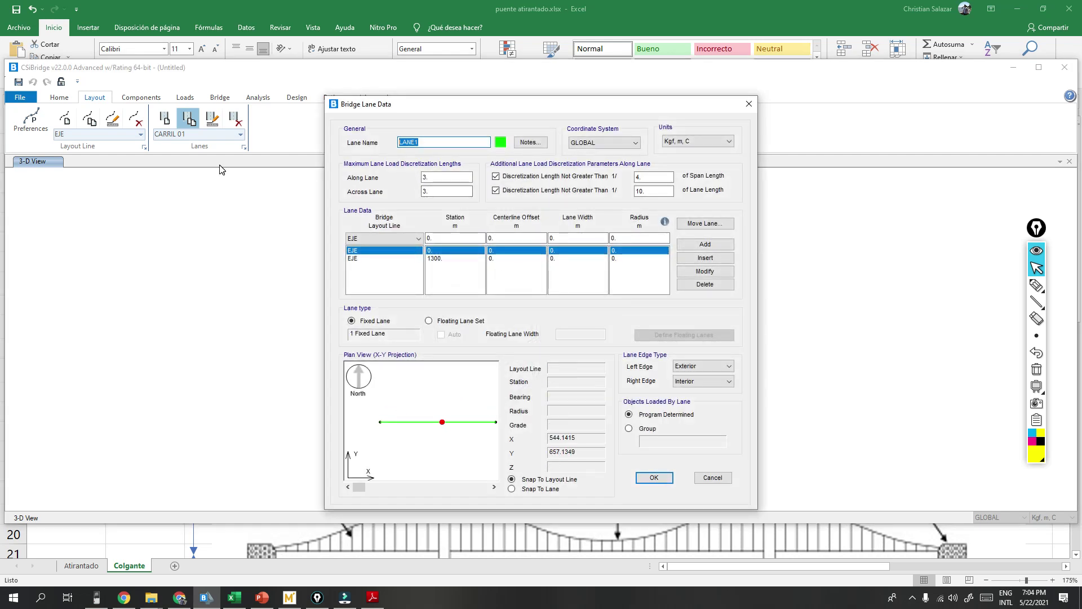
text(CARRIL 02)
click(704, 367)
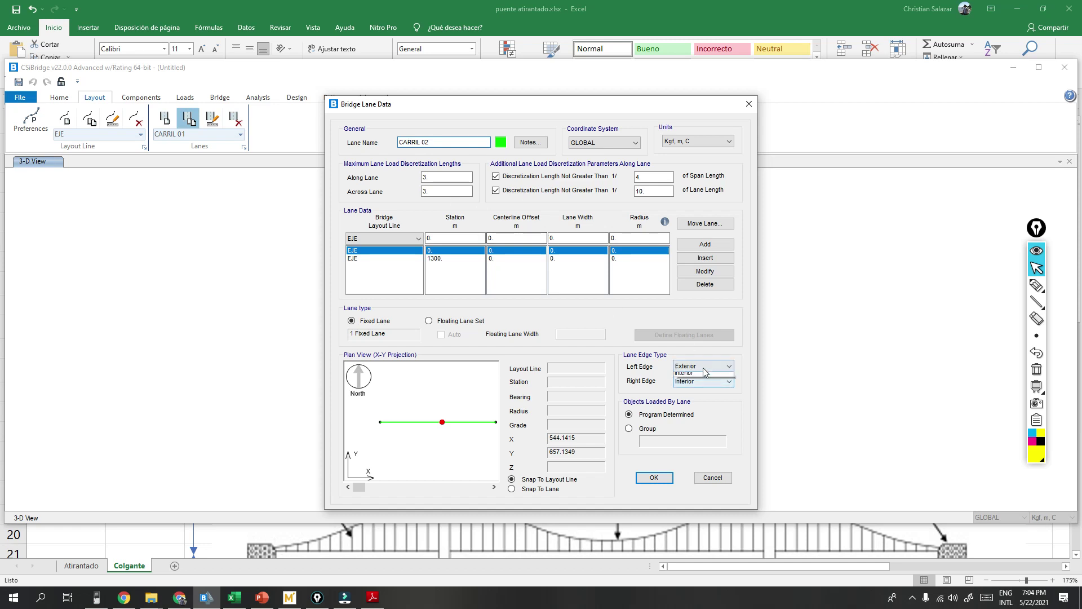
click(694, 385)
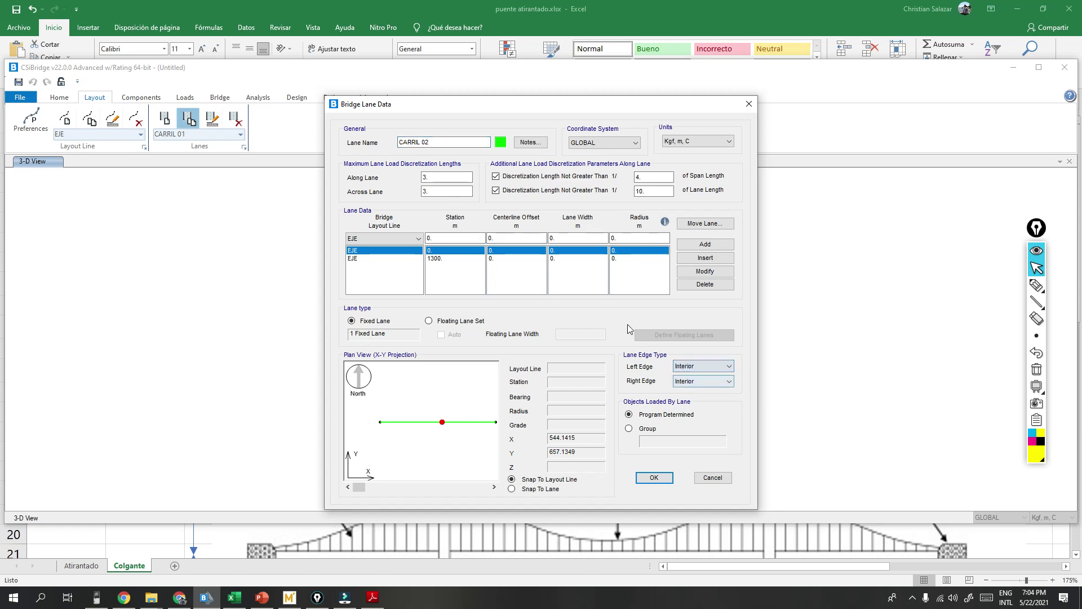
click(648, 478)
Step: Copy CARRIL 02 with its centerline offset changed by 3.8, name the copy CARRIL 03 and set its right edge to Exterior
click(240, 135)
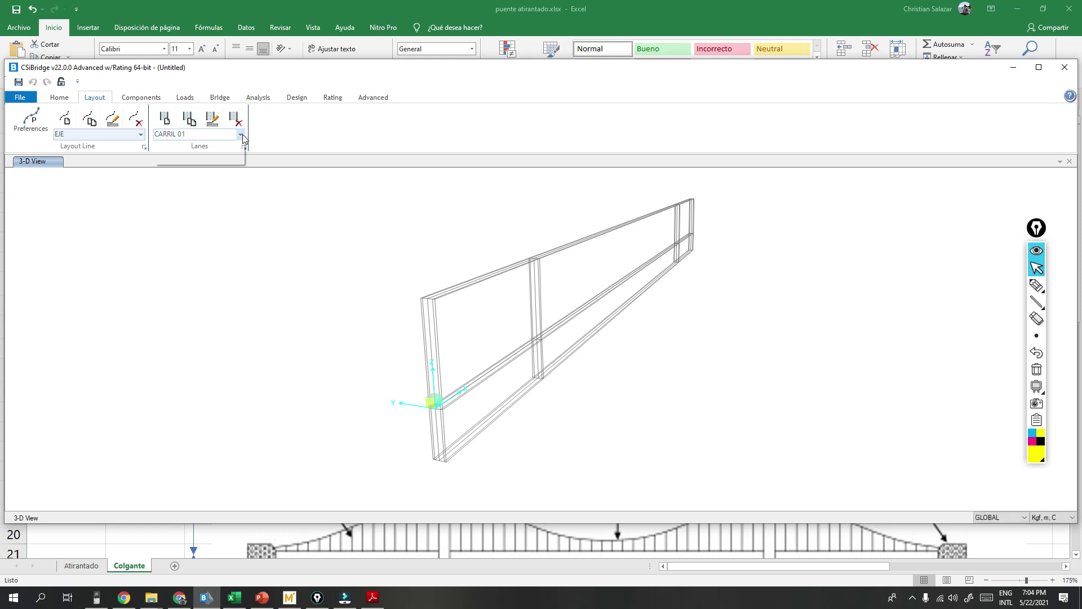
click(172, 158)
click(189, 120)
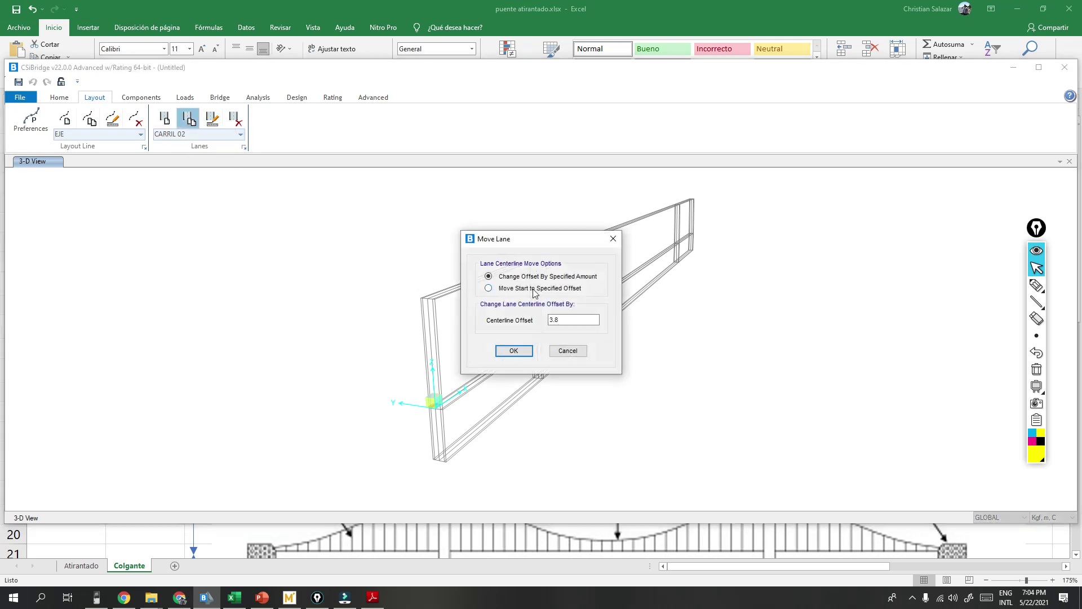
click(513, 353)
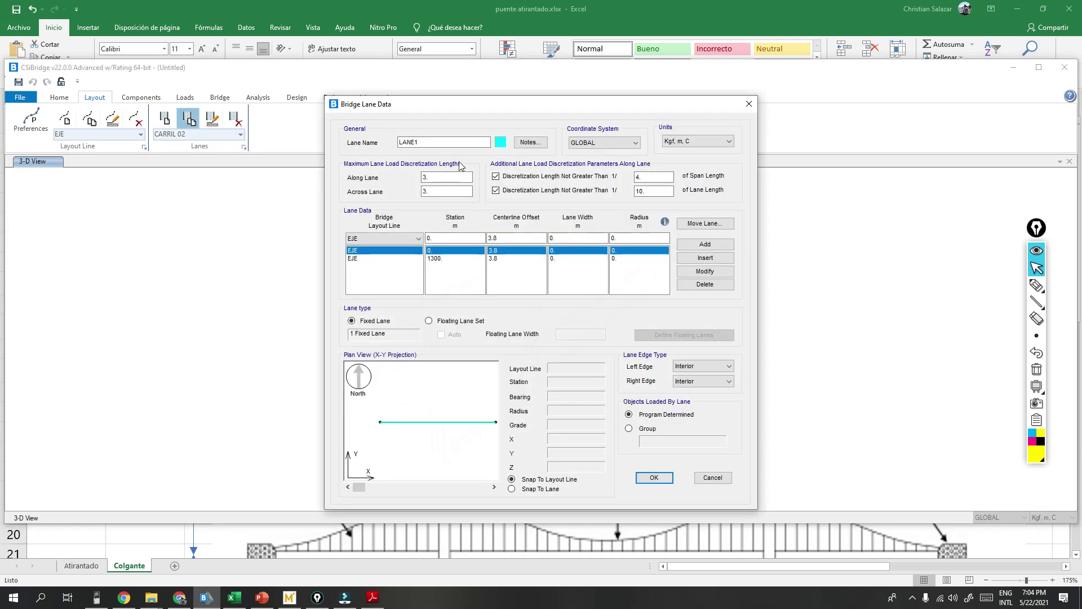
text(CARRIL 03)
click(702, 381)
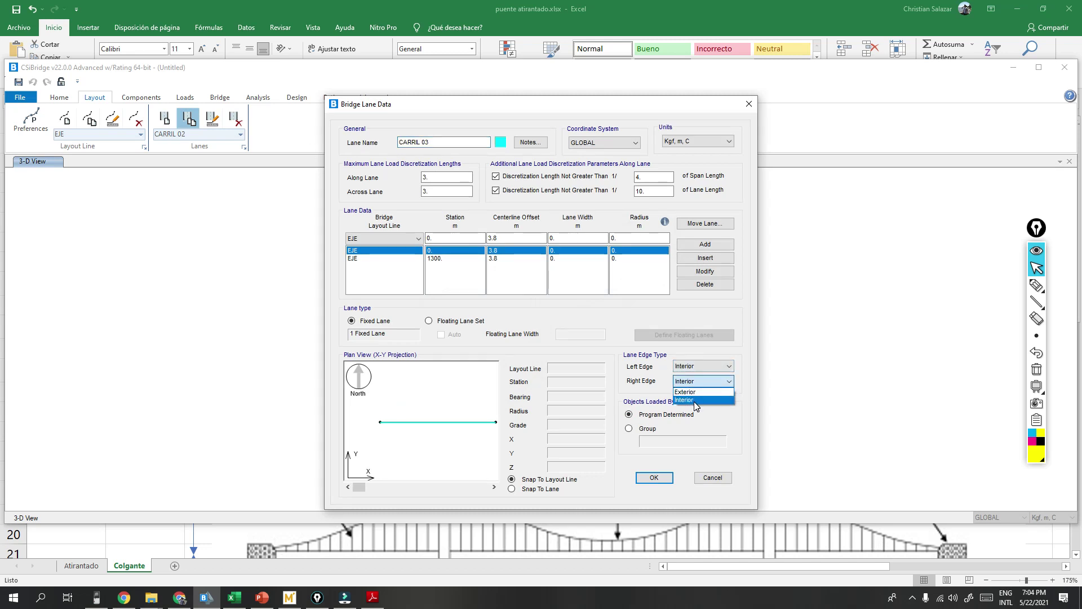
click(698, 393)
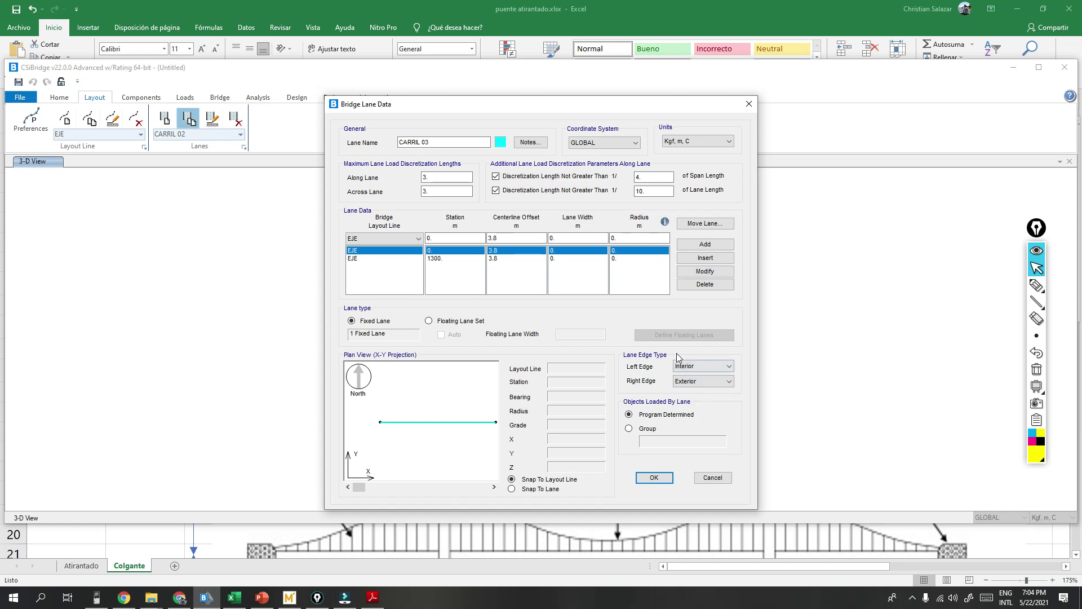
click(654, 477)
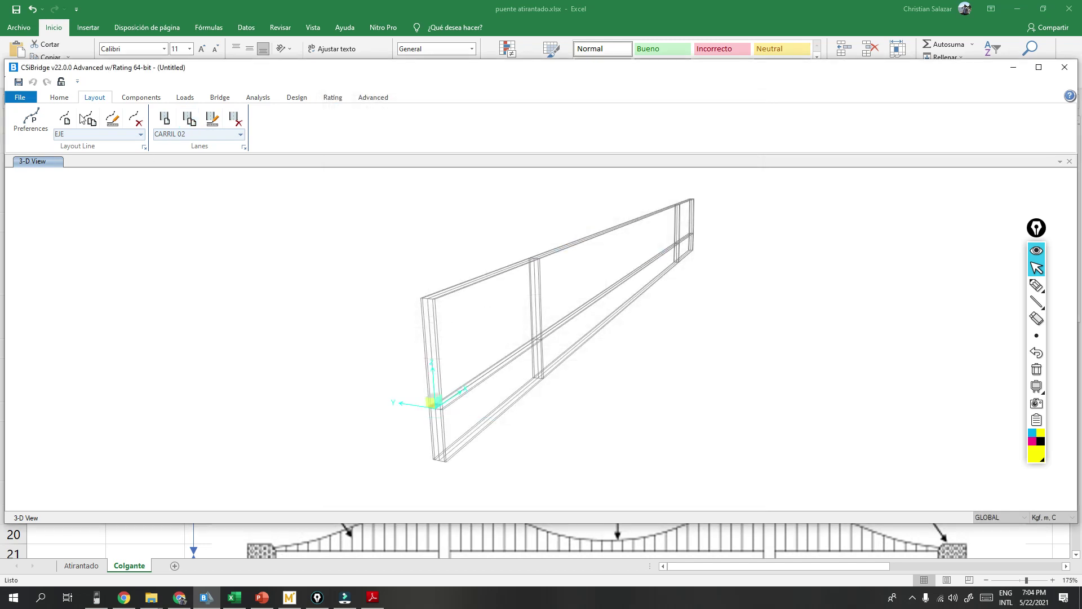
Step: Display lanes CARRIL 01, CARRIL 02 and CARRIL 03 on the bridge model with the Show Lane Width option
click(60, 100)
click(442, 124)
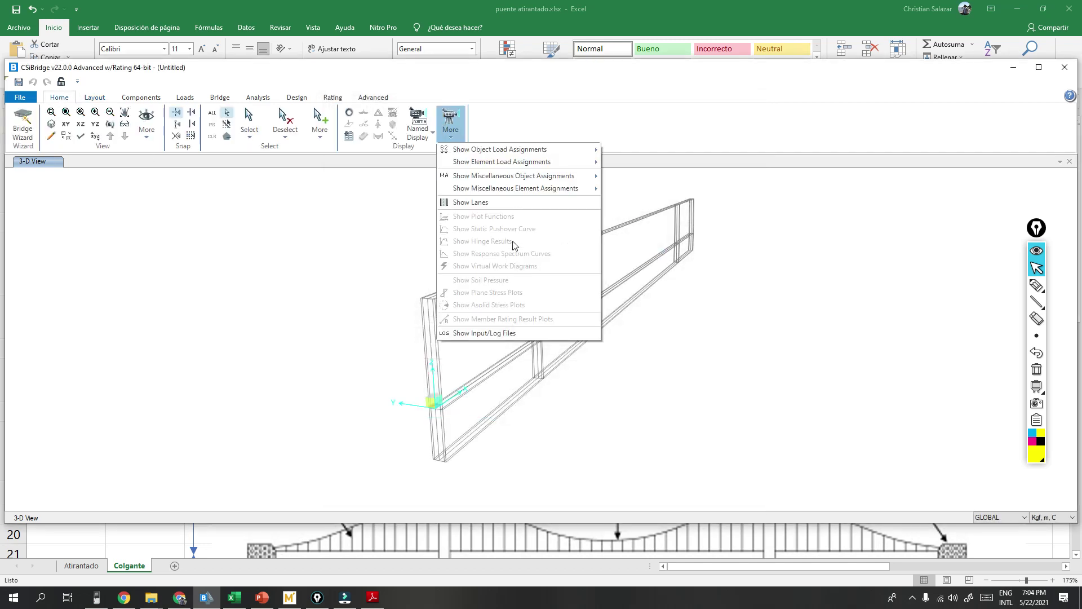
click(471, 202)
ctrl+click(445, 271)
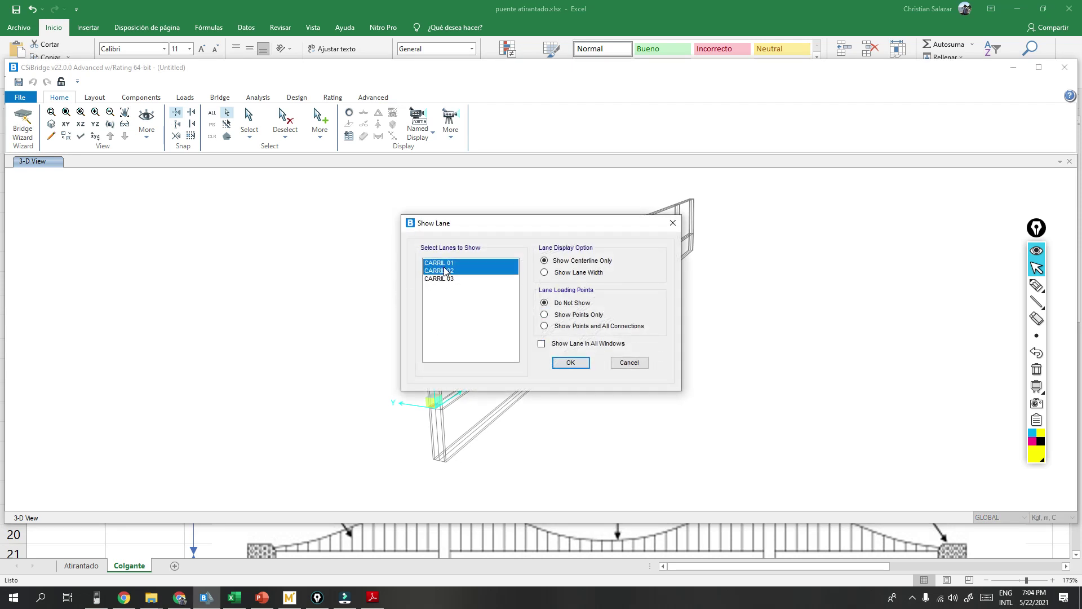
click(586, 273)
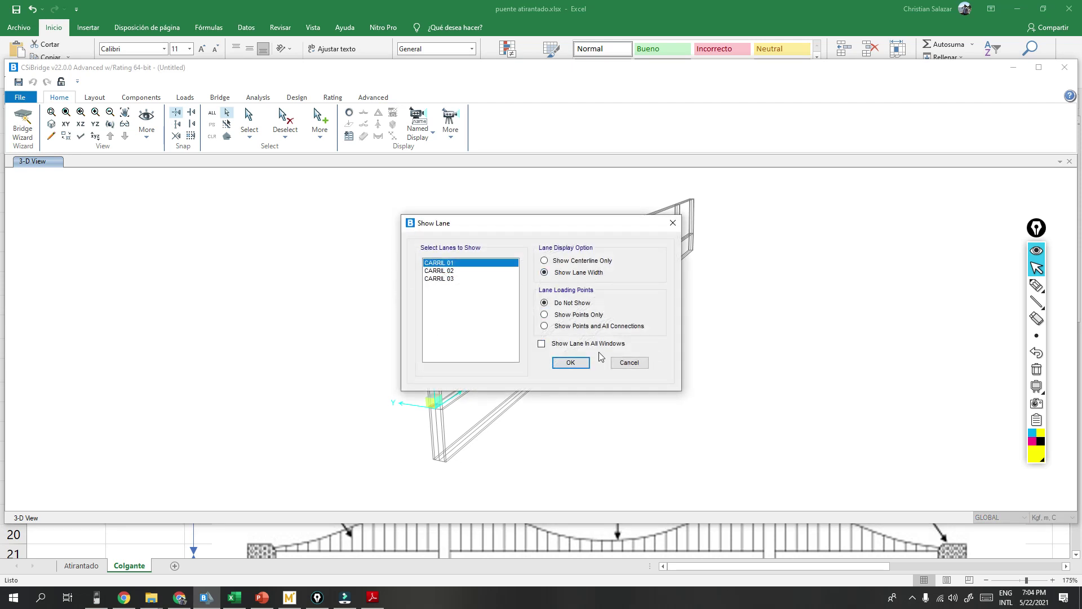
ctrl+click(458, 279)
click(569, 363)
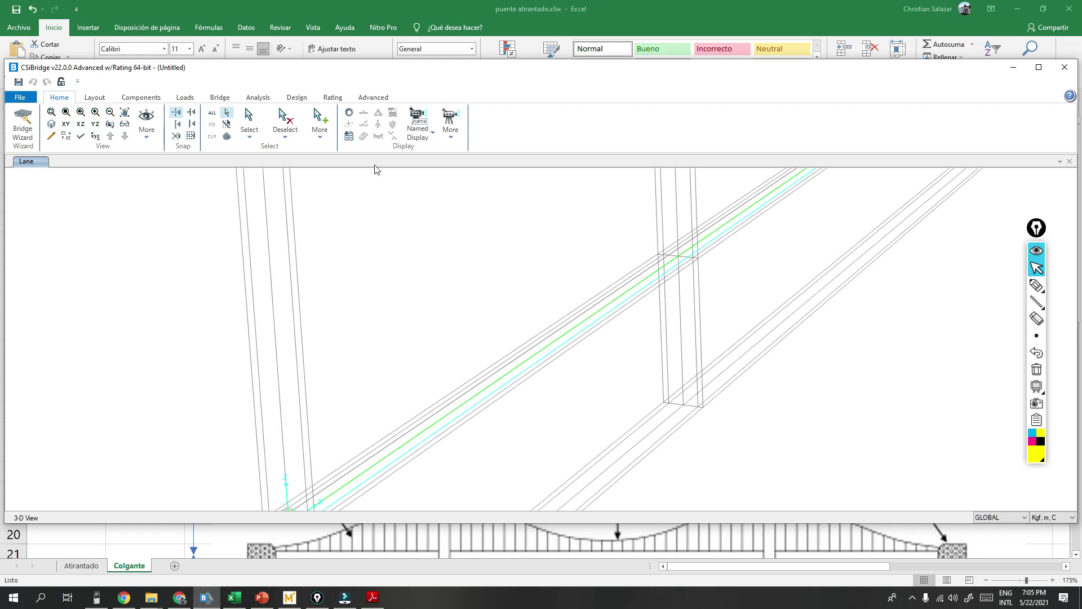
click(451, 125)
click(483, 204)
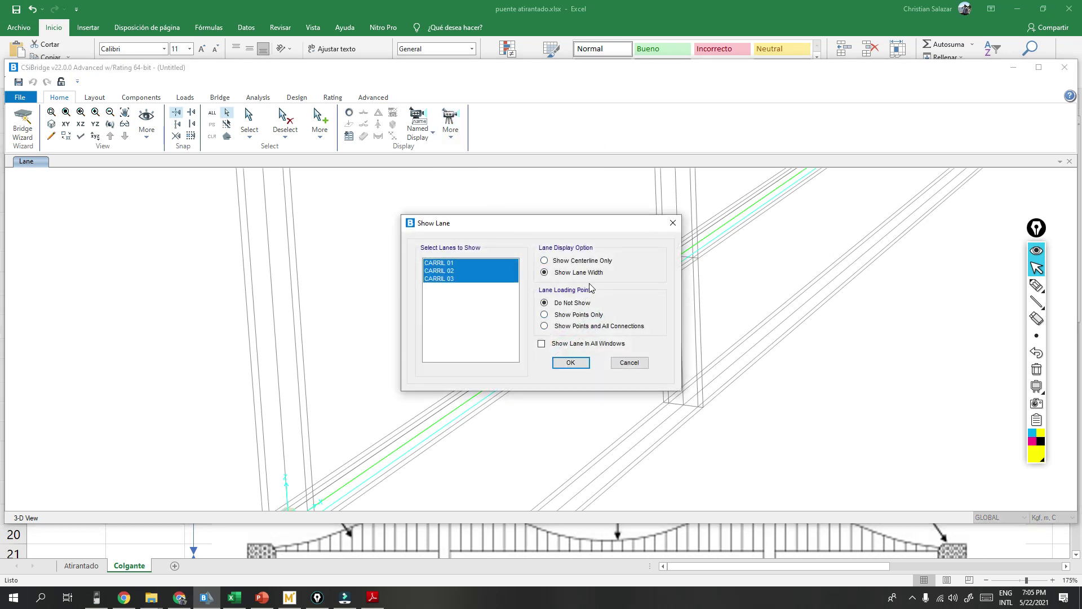
click(580, 364)
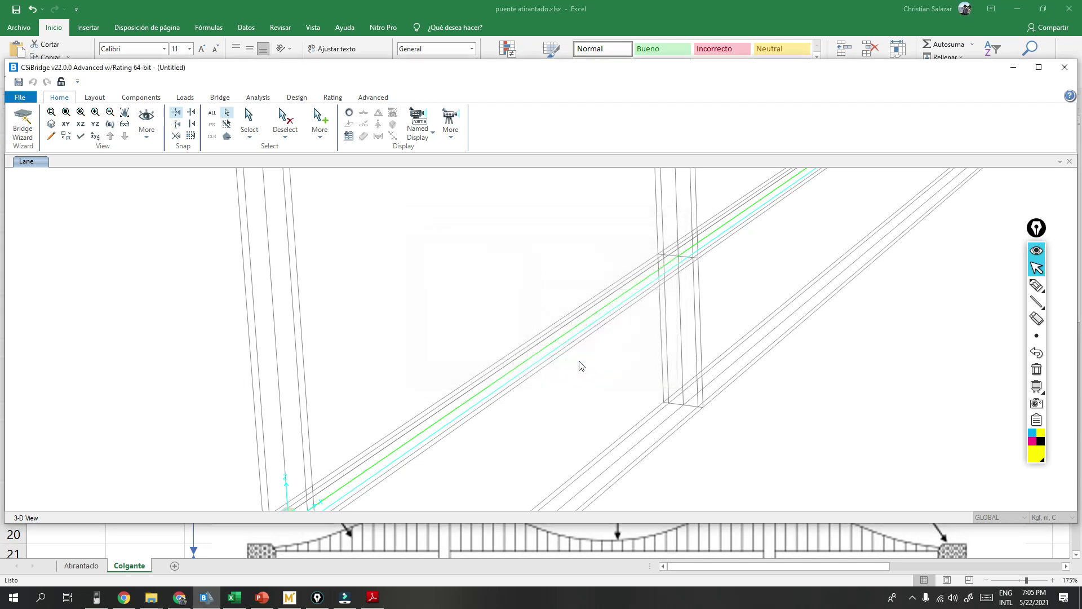
Step: Set CARRIL 01's lane width to 3.8 m at stations 0 and 1300 m and accept the lane data
click(94, 99)
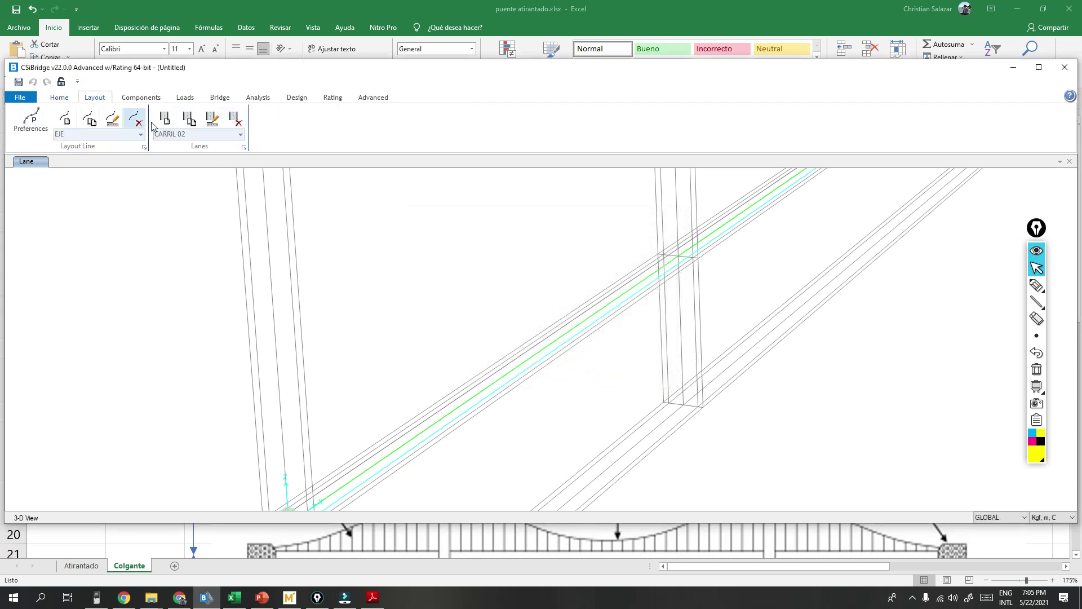
click(241, 134)
click(205, 149)
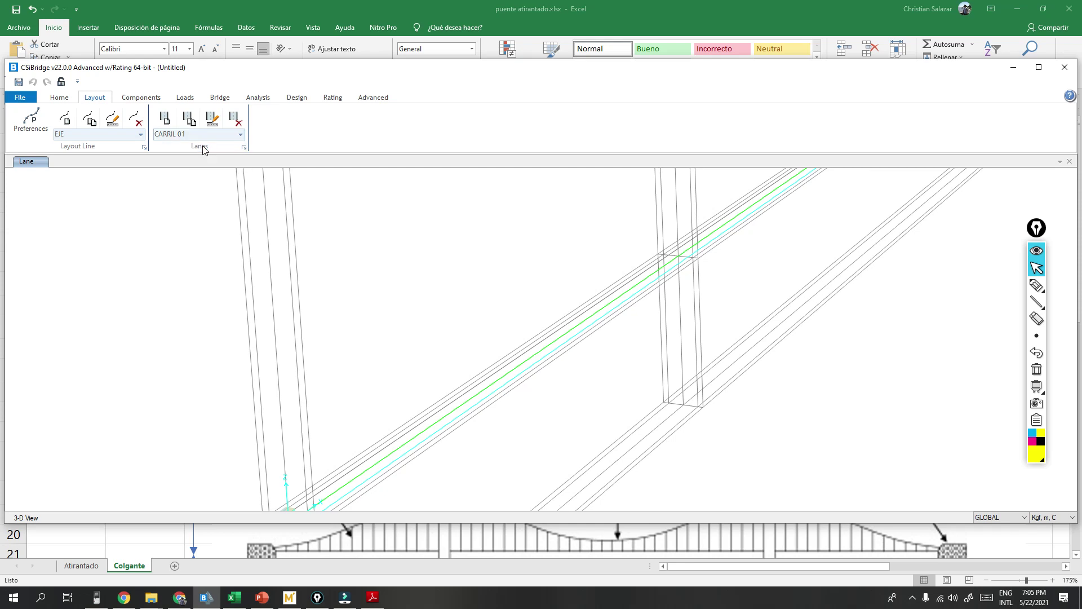
click(212, 119)
double_click(565, 237)
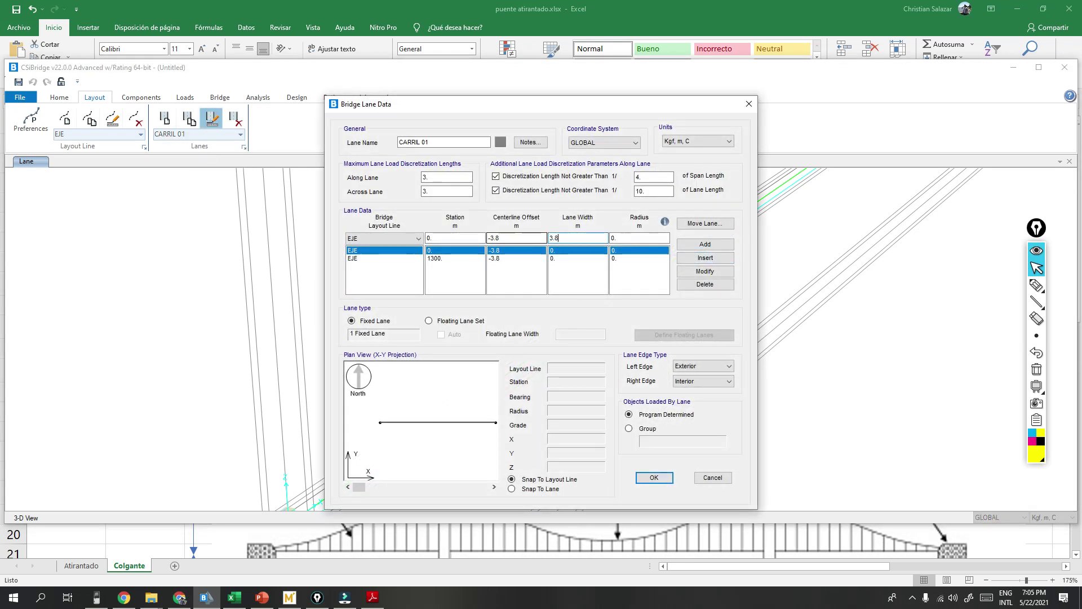
click(705, 271)
click(574, 257)
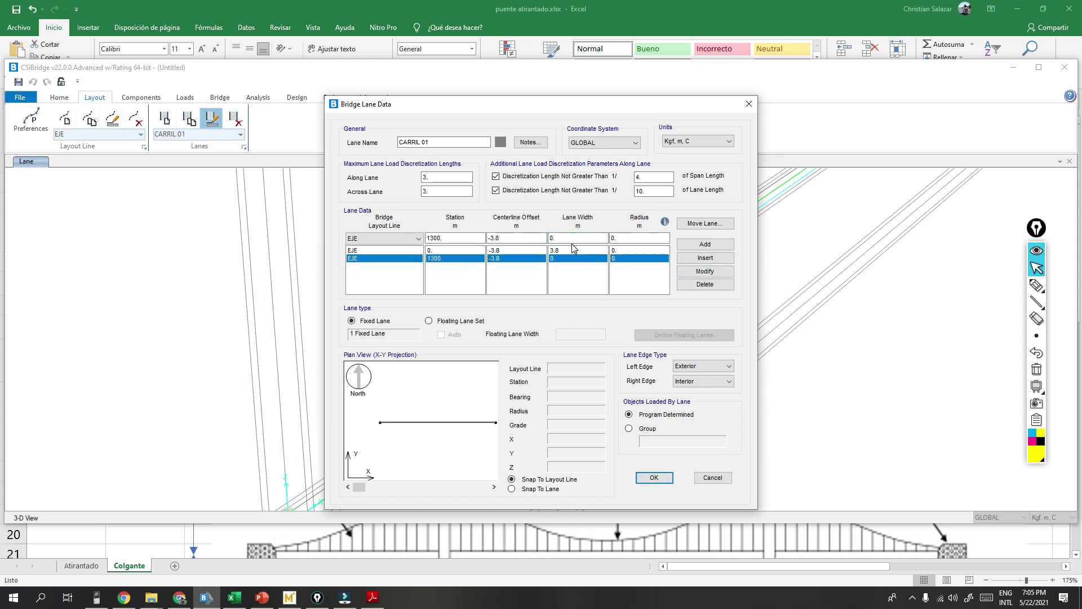
double_click(569, 238)
text(3.8)
click(706, 271)
click(654, 477)
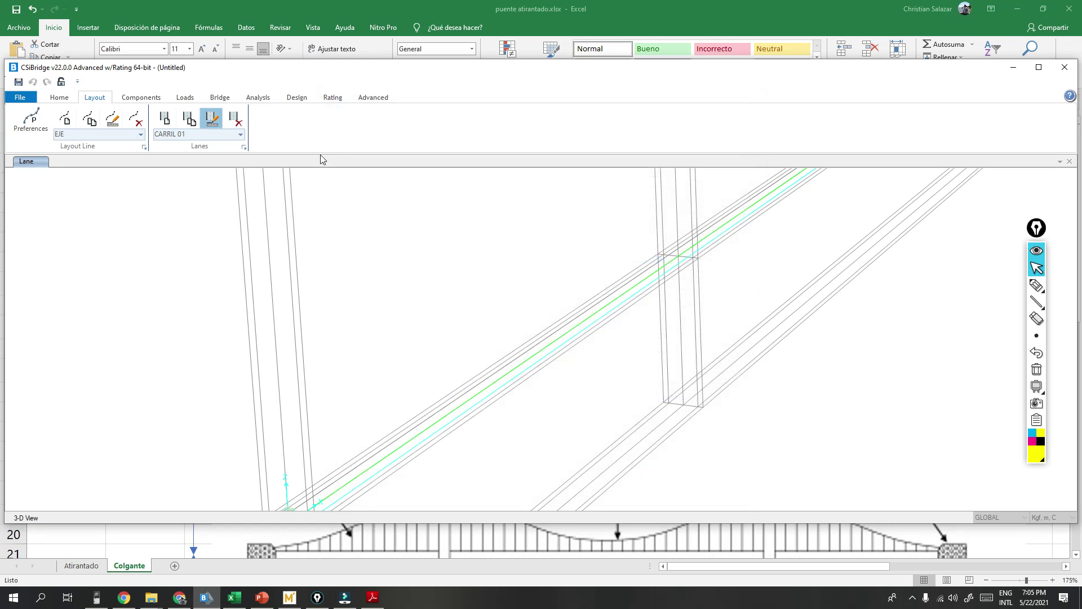
Step: Set CARRIL 02's lane width to 3.8 m at stations 0 and 1300 m and accept the lane data
click(241, 134)
click(191, 157)
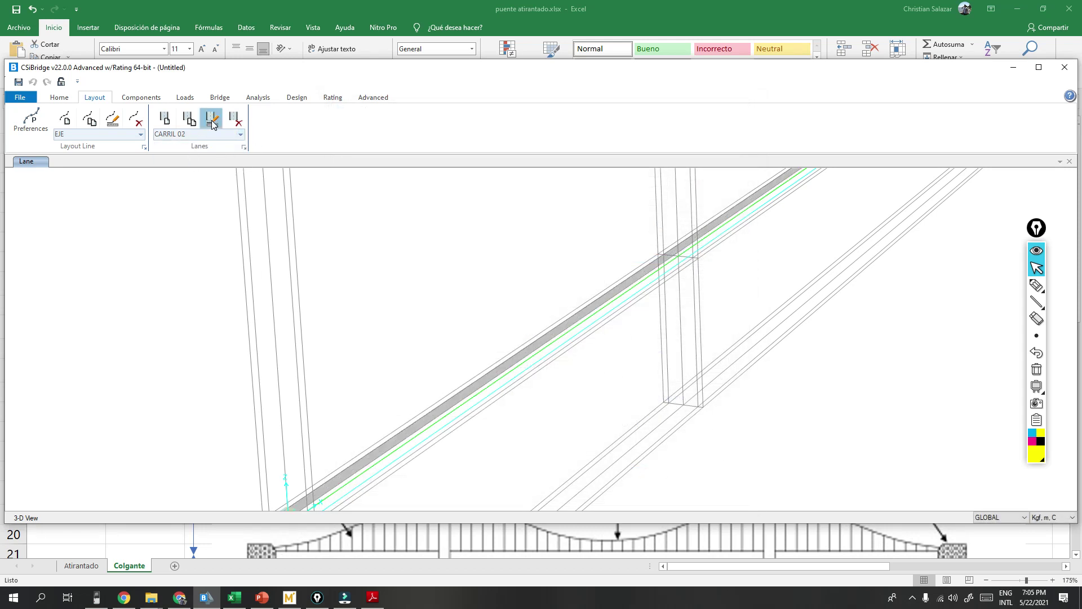
click(212, 120)
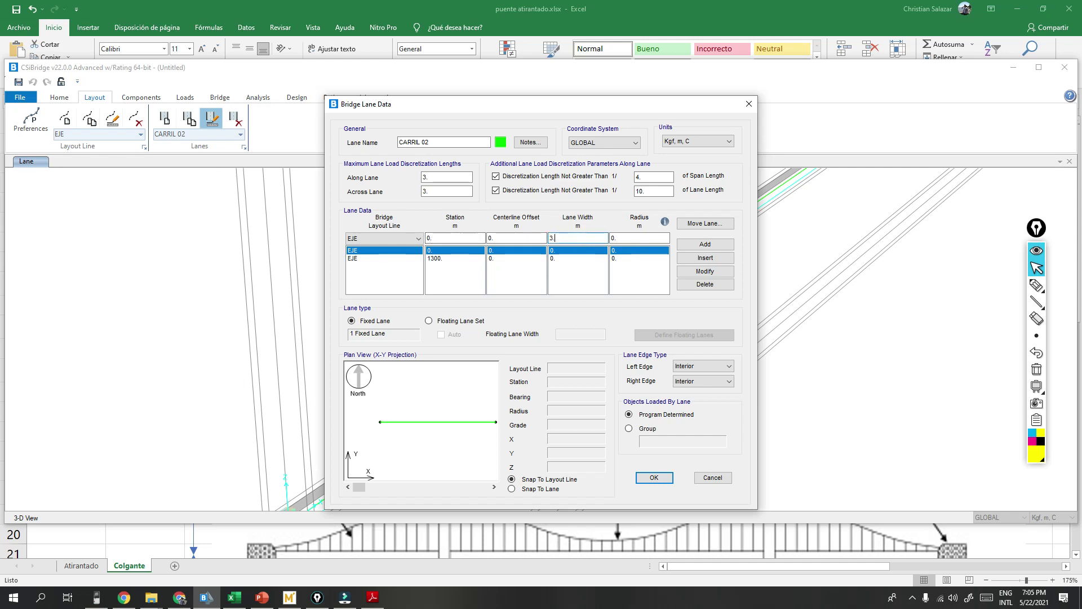
click(705, 271)
click(572, 259)
double_click(573, 238)
text(3.8)
click(705, 271)
click(650, 477)
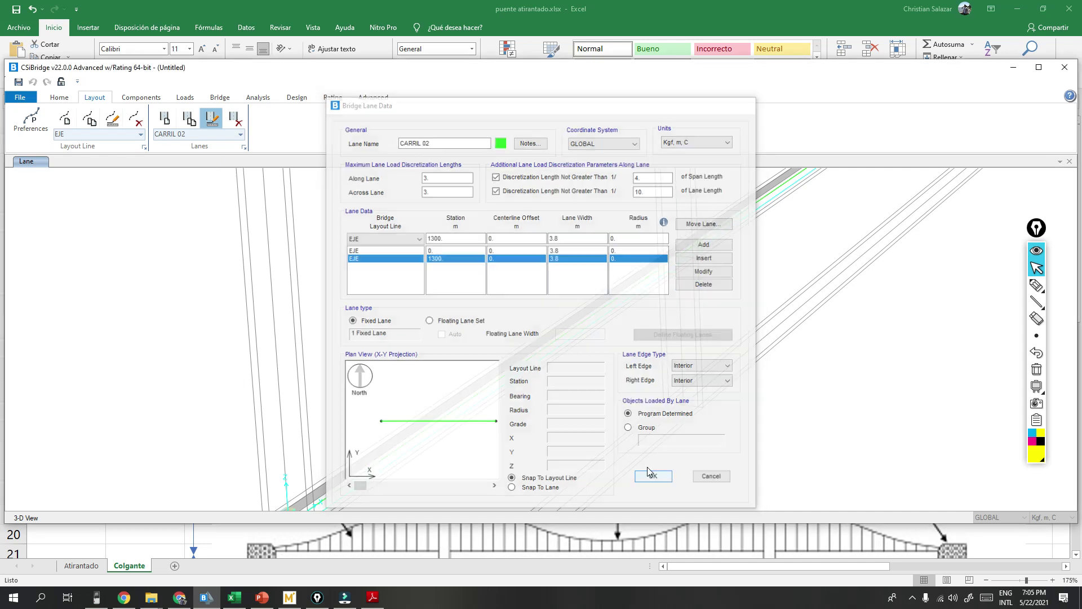
Step: Set CARRIL 03's lane width to 3.8 m at stations 0 and 1300 m and accept the lane data
click(240, 134)
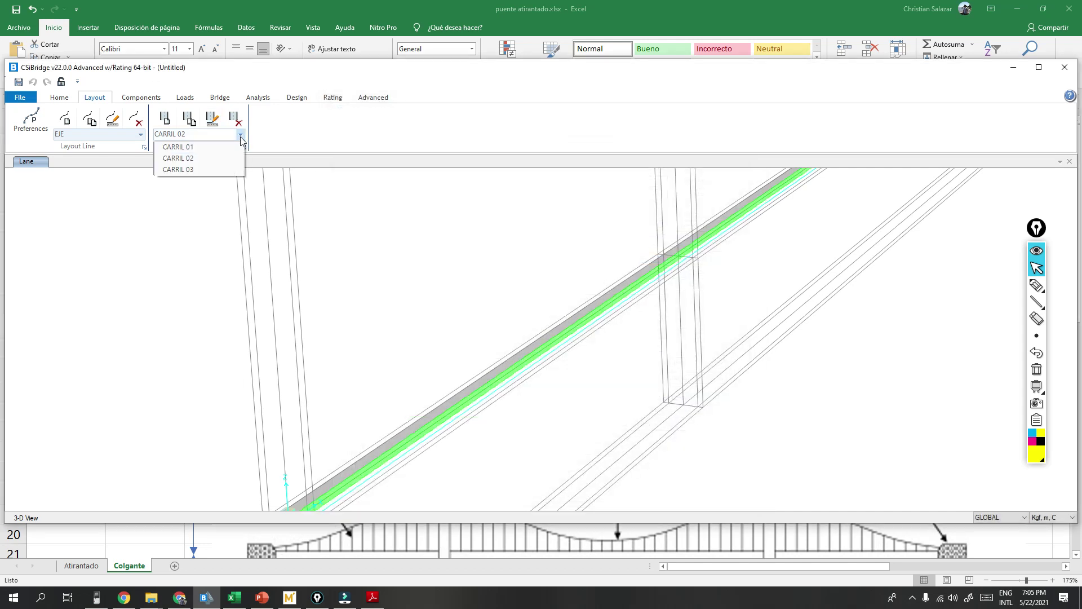
click(188, 169)
click(212, 117)
text(3.8)
click(681, 272)
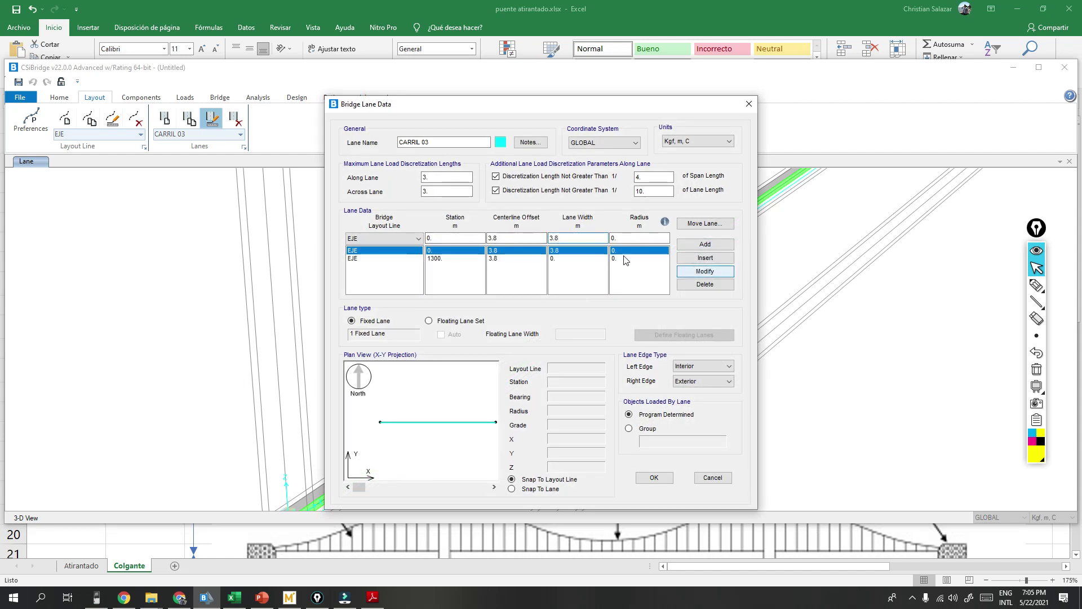
click(580, 259)
double_click(578, 238)
text(3.8)
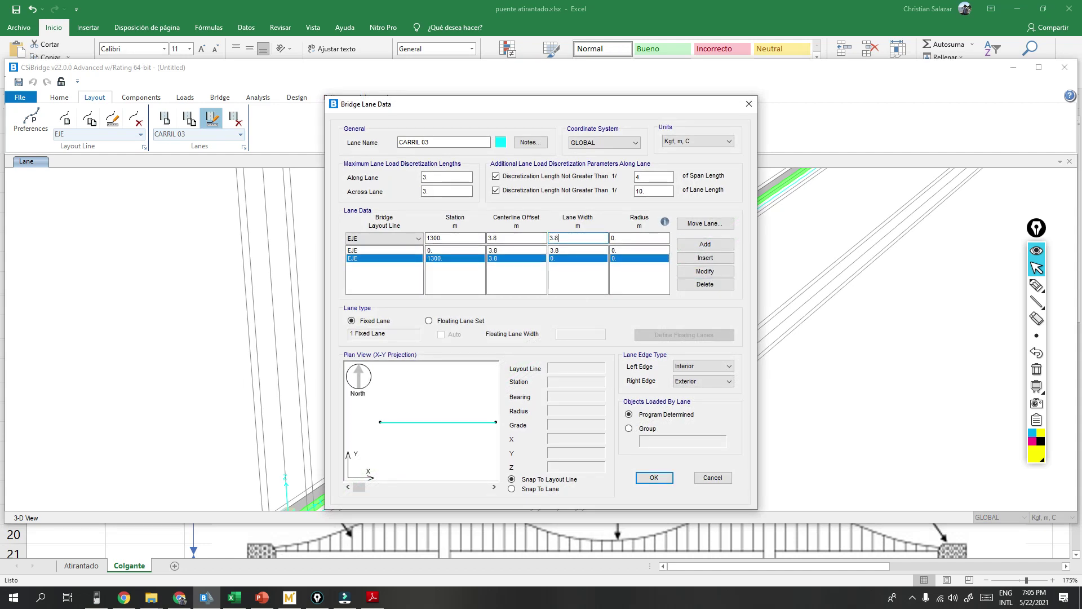
click(705, 271)
click(655, 478)
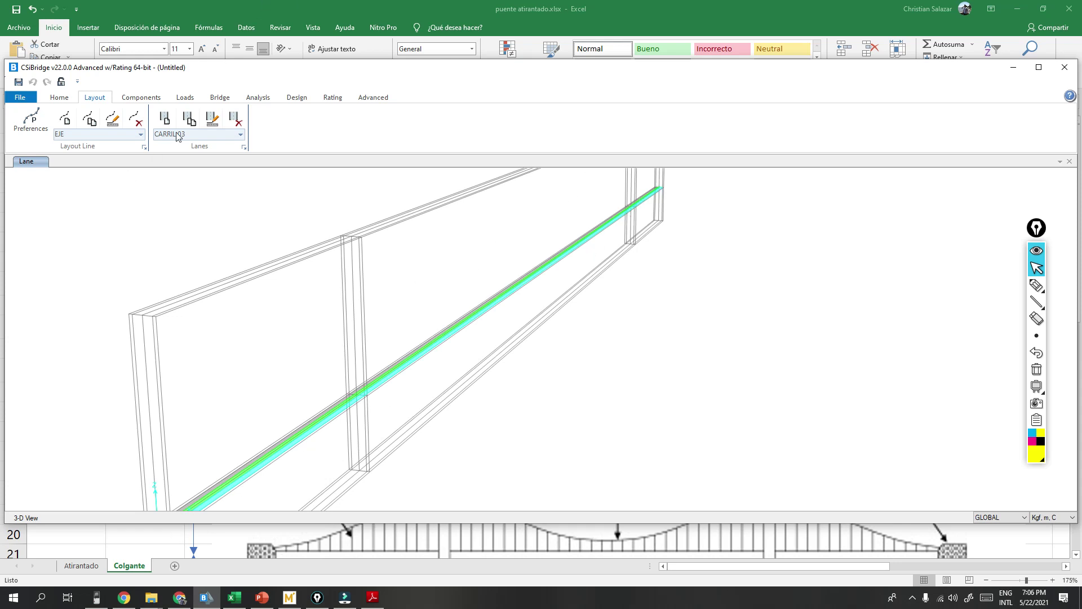
Step: Examine the dimensions and suspension bridge diagram on the Colgante worksheet in Excel and return to CSiBridge's component properties
click(141, 97)
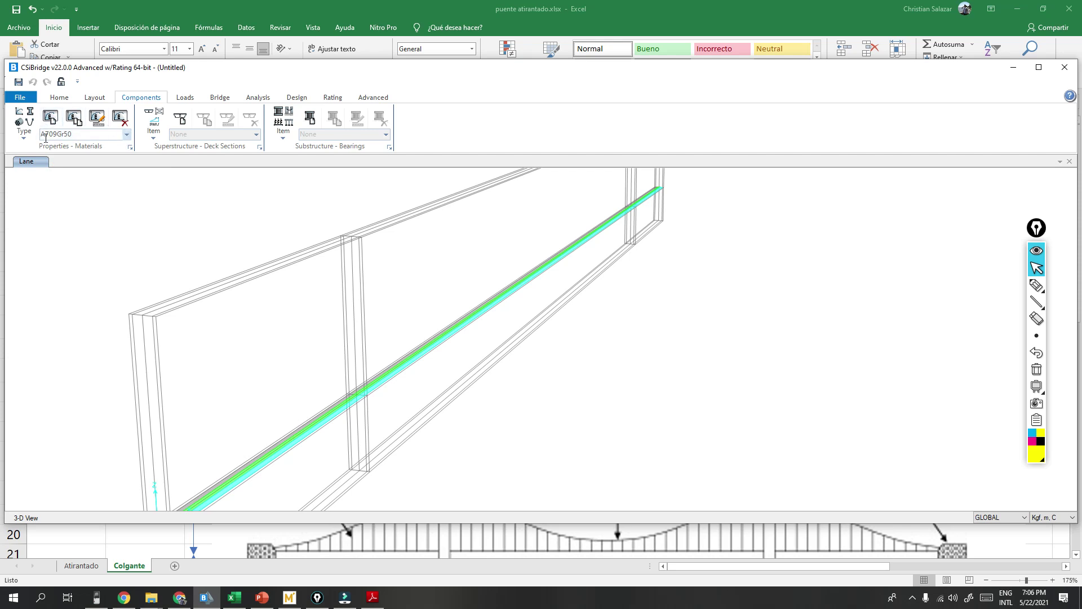
click(22, 130)
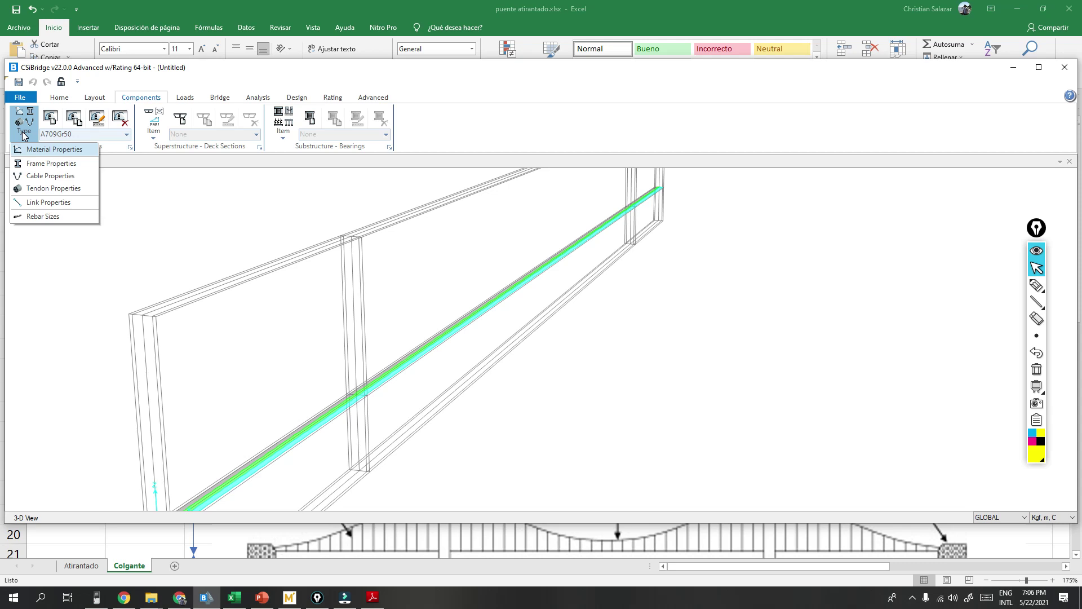
click(469, 546)
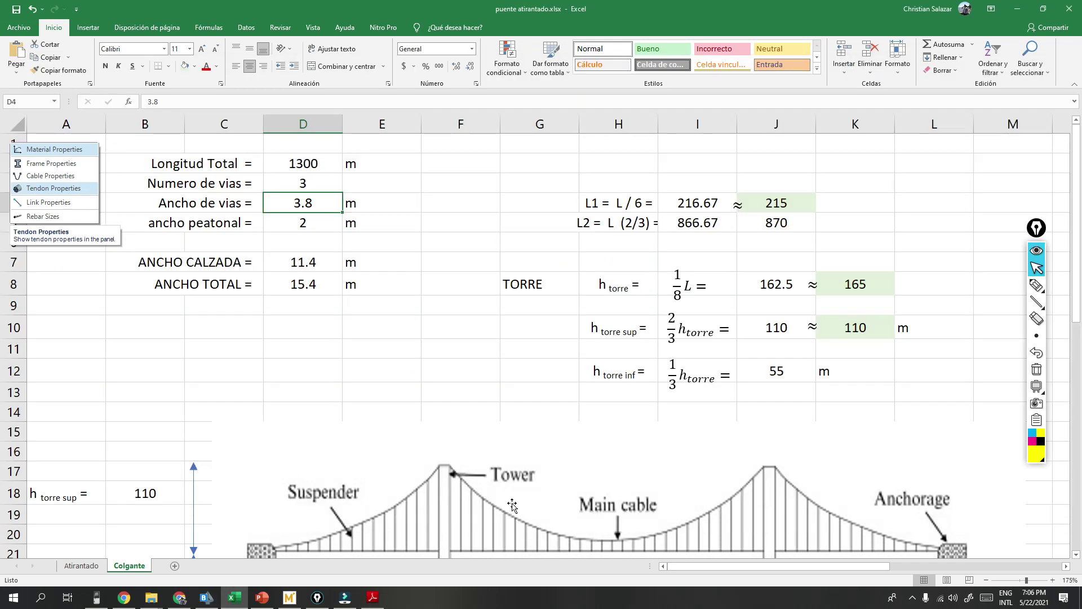
scroll(699, 443, down, 2)
scroll(702, 445, up, 2)
click(456, 335)
scroll(338, 321, down, 1)
click(231, 297)
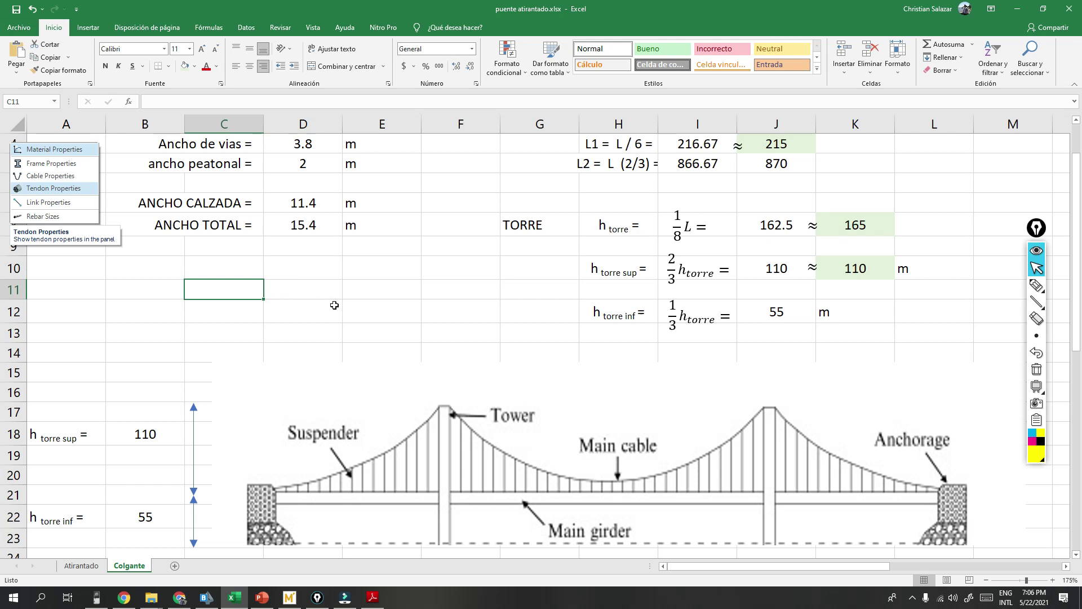
scroll(338, 302, down, 3)
scroll(356, 297, up, 3)
key(alt+Tab)
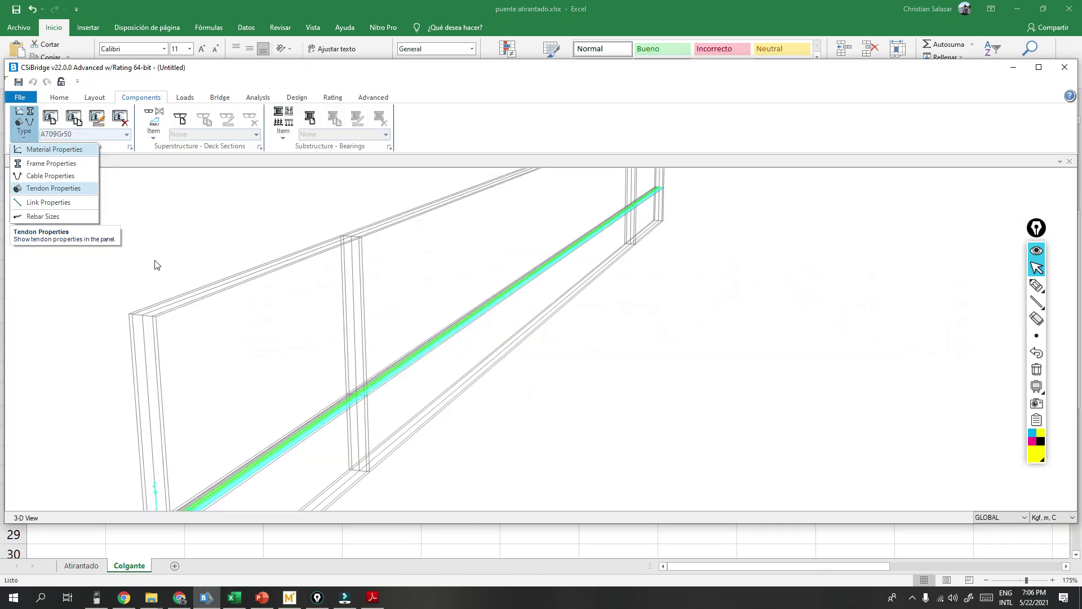
Step: Modify the 4000Psi concrete material, naming it fc 280 and setting its units to Kgf, cm, C
click(54, 149)
click(127, 135)
click(72, 156)
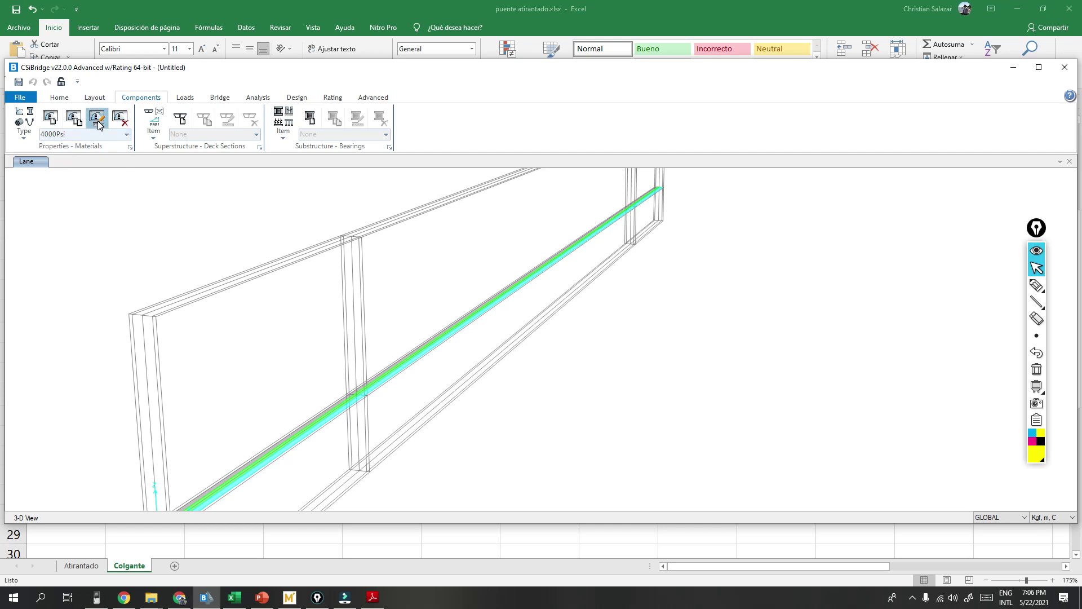
click(98, 124)
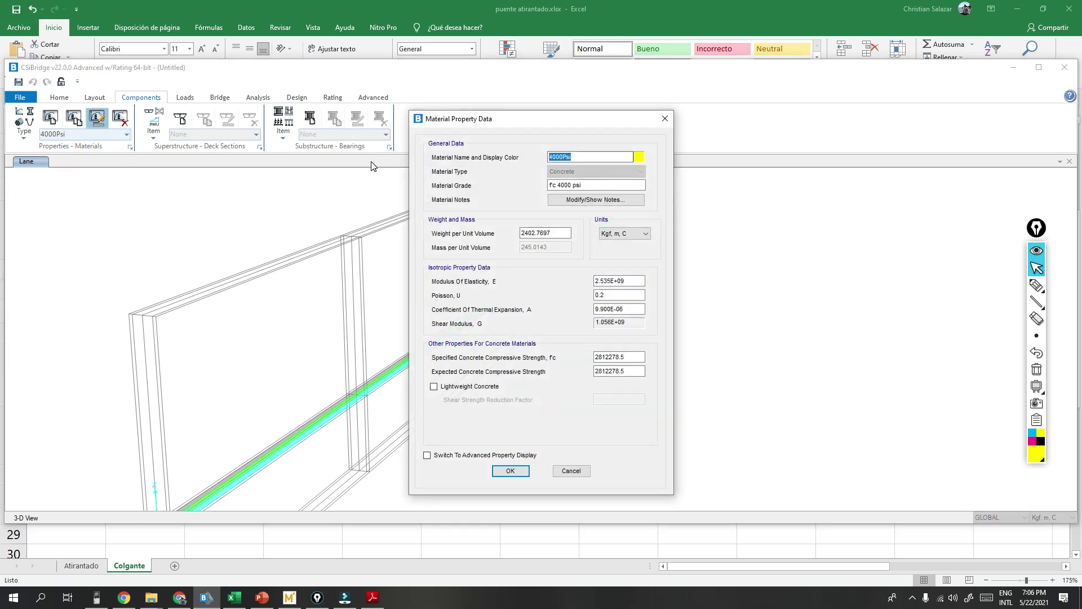
text(fc 280)
click(625, 234)
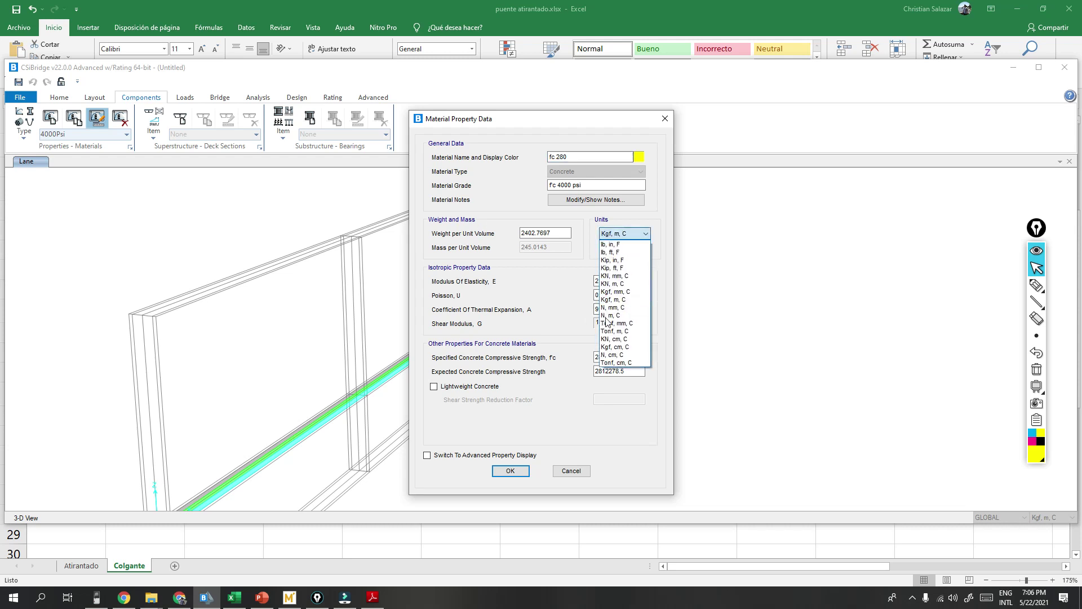
click(614, 347)
Step: Set the material's specified and expected concrete compressive strengths to 280 kgf/cm²
click(615, 356)
text(280)
key(Tab)
text(280)
Step: Set the concrete's modulus of elasticity to 252671.328 kgf/cm² and accept the material data
key(shift+Tab)
key(shift+Tab)
key(shift+Tab)
key(shift+Tab)
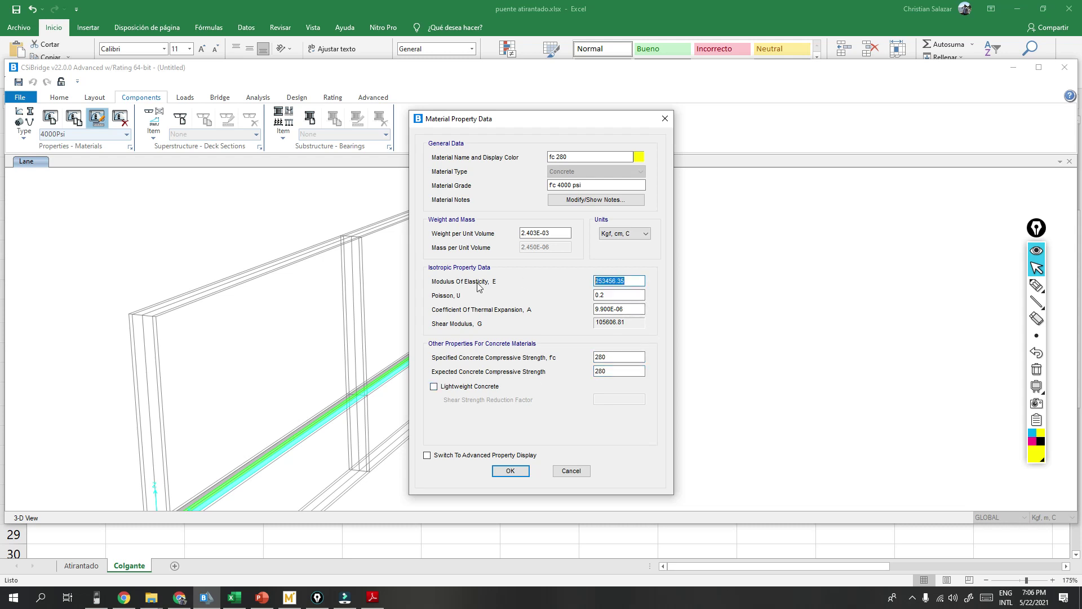
text(kgf)
click(619, 294)
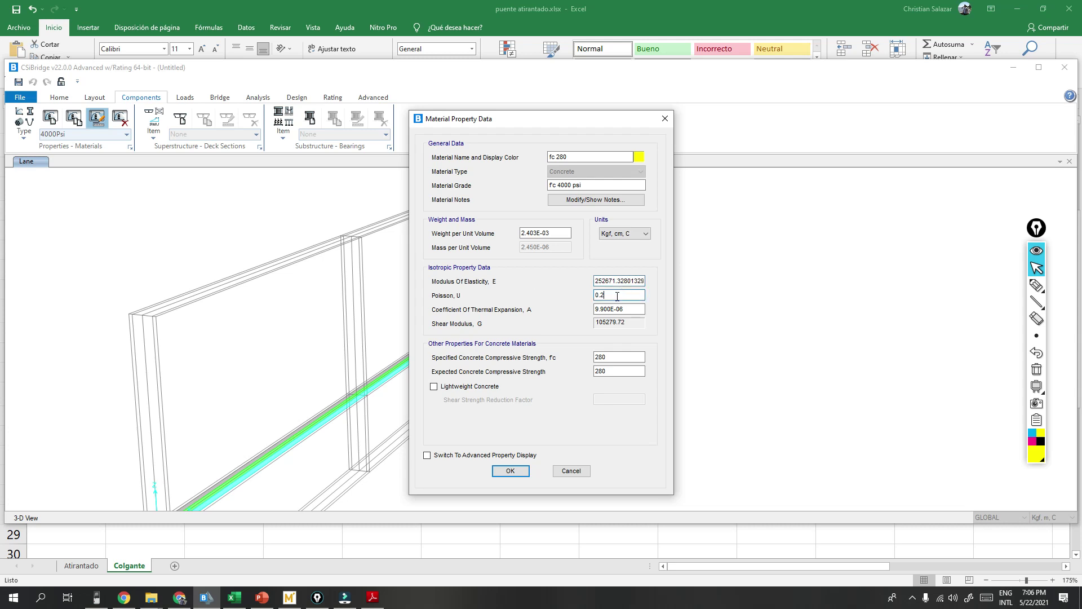
click(513, 472)
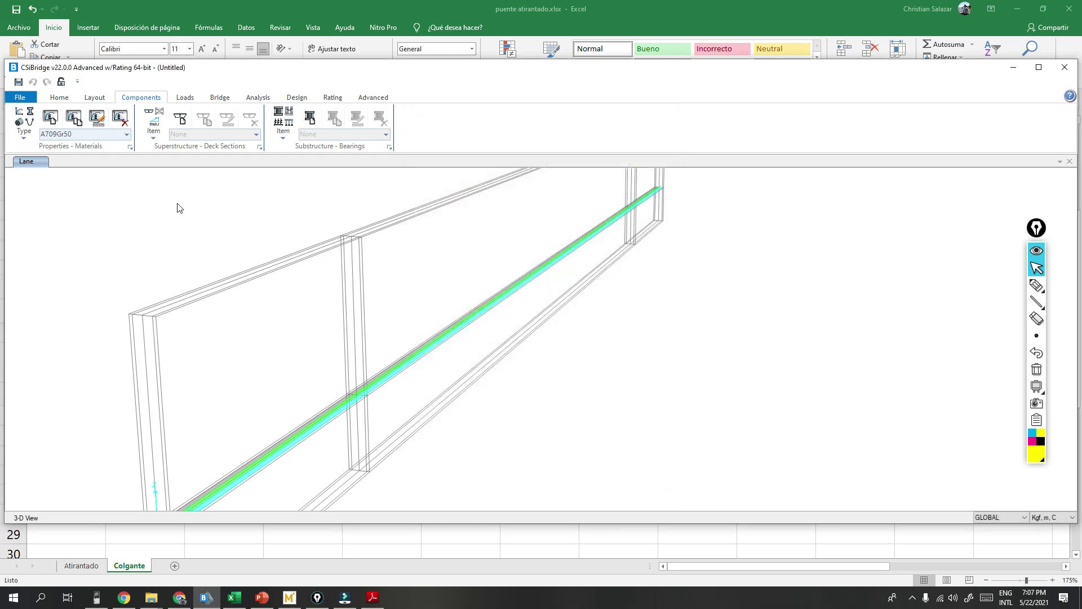
click(24, 125)
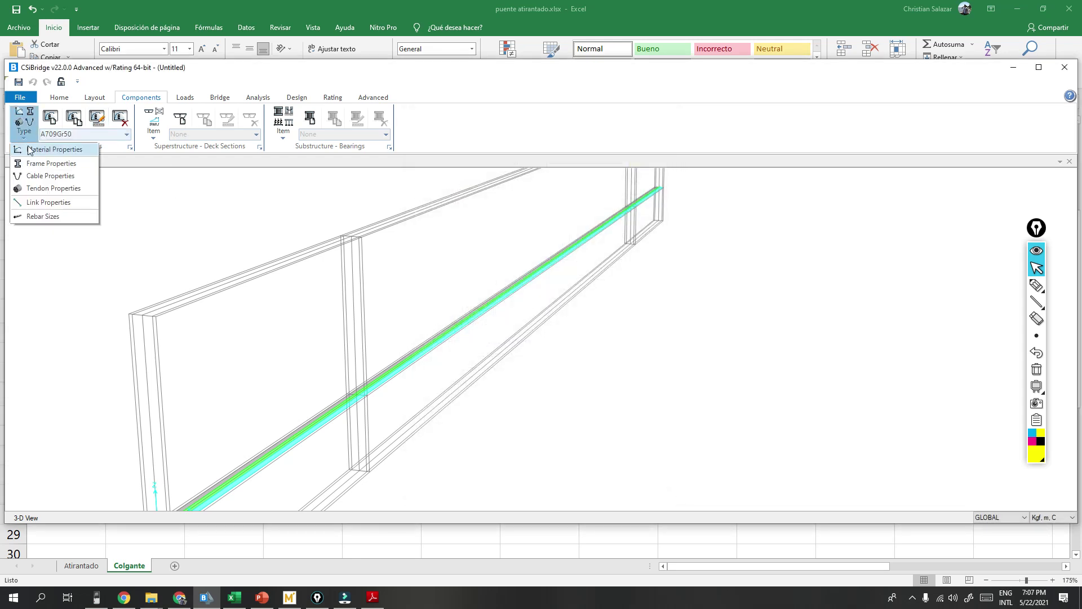
click(31, 165)
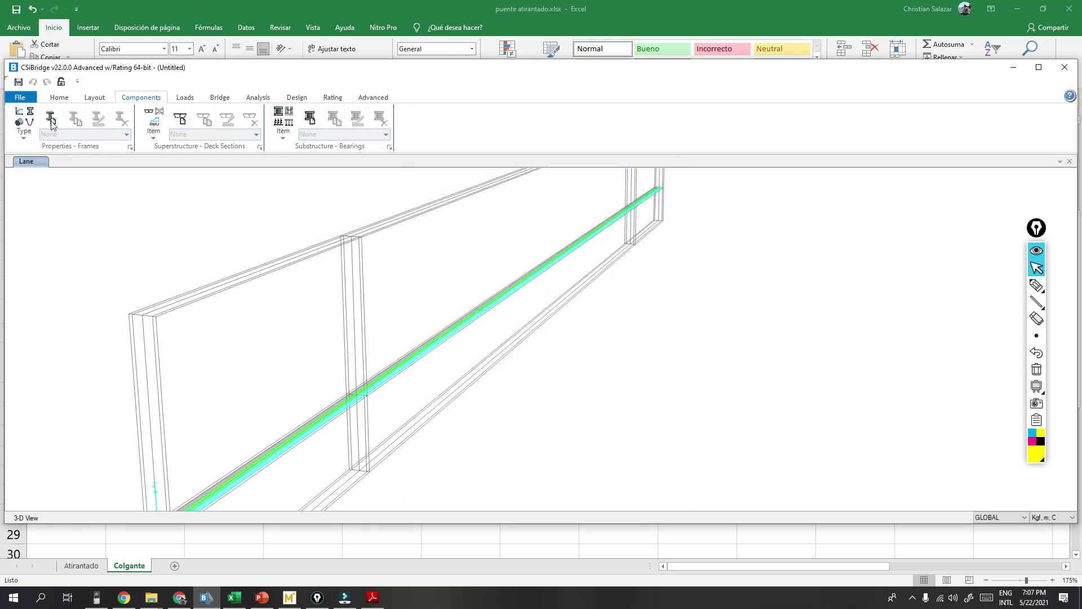
click(33, 130)
click(33, 149)
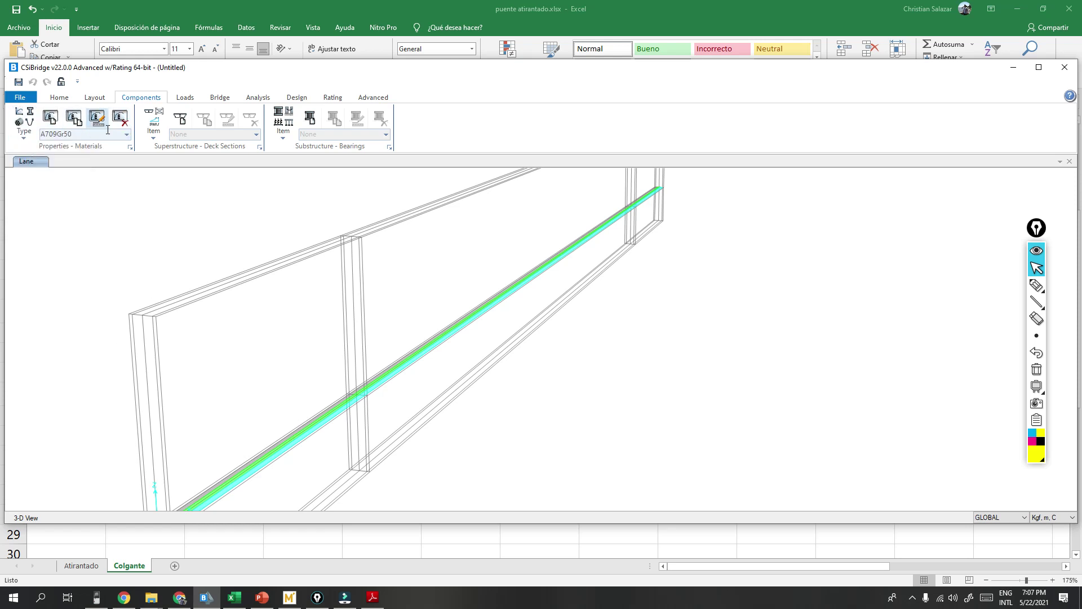
click(50, 118)
click(555, 311)
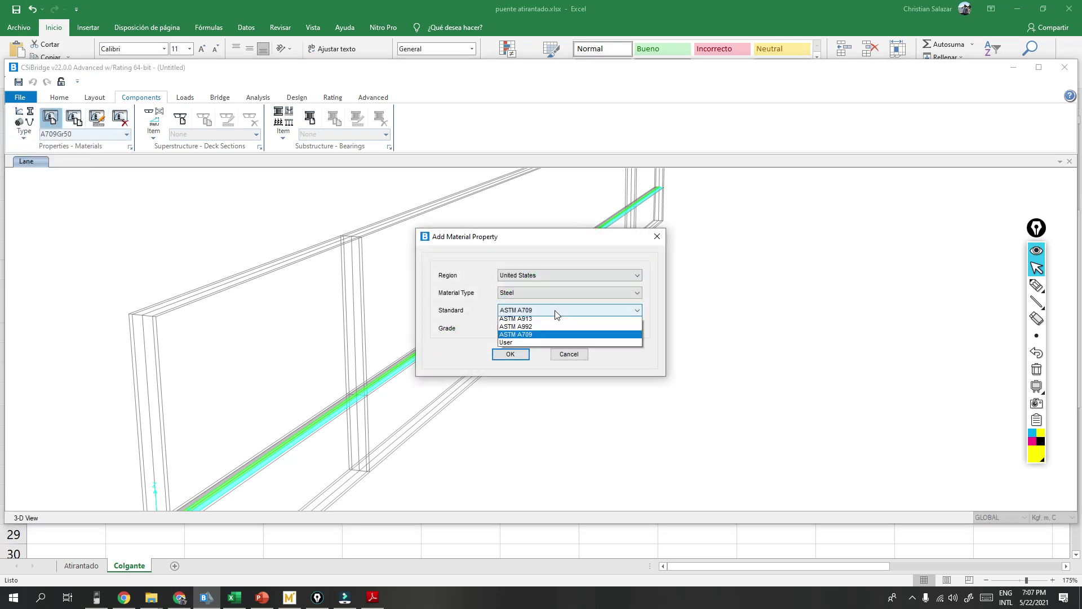
click(556, 311)
click(556, 293)
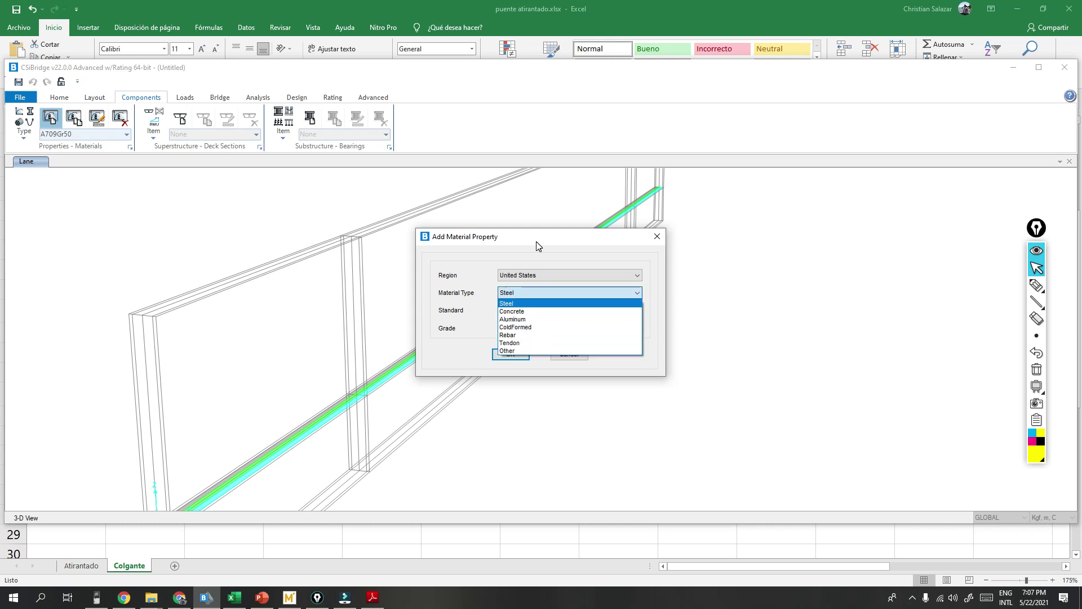
click(544, 304)
click(572, 293)
click(587, 248)
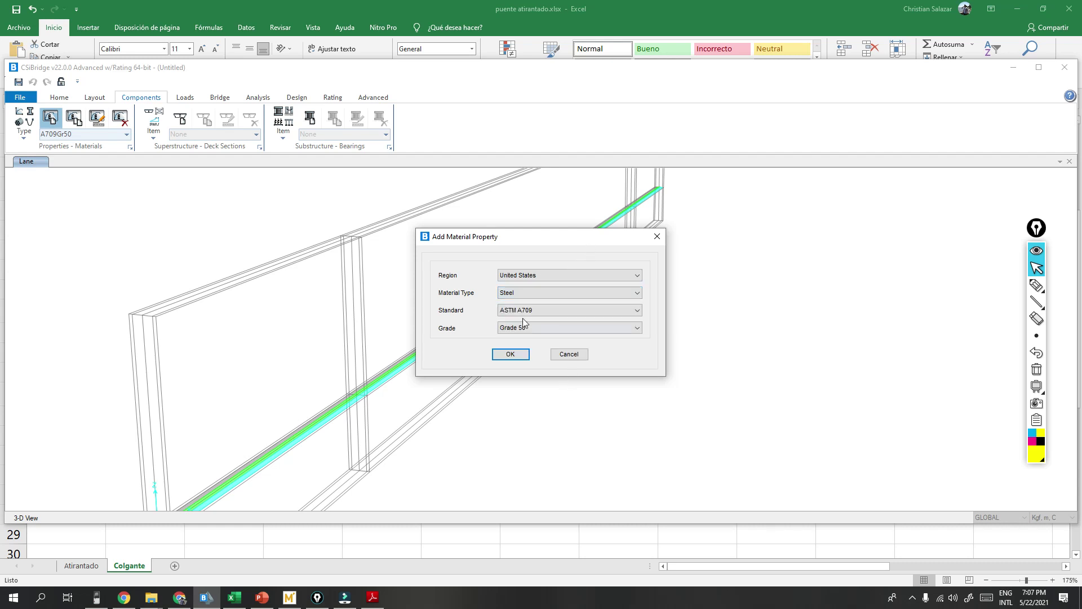
click(570, 353)
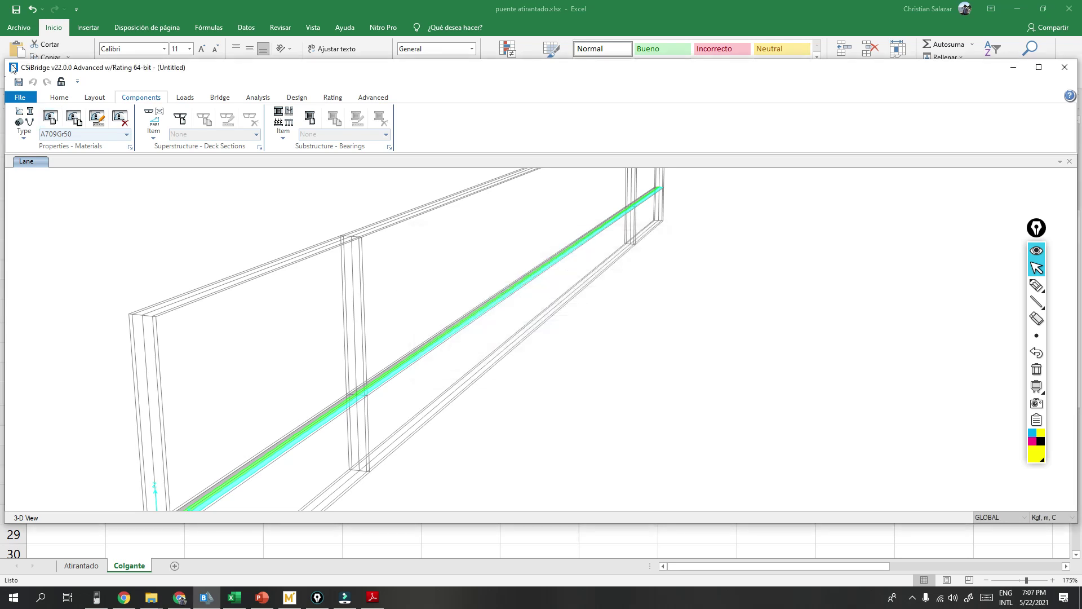
Step: Start a new rectangular frame section of the Concrete property type and place its dialog clear of the model
click(24, 134)
click(50, 163)
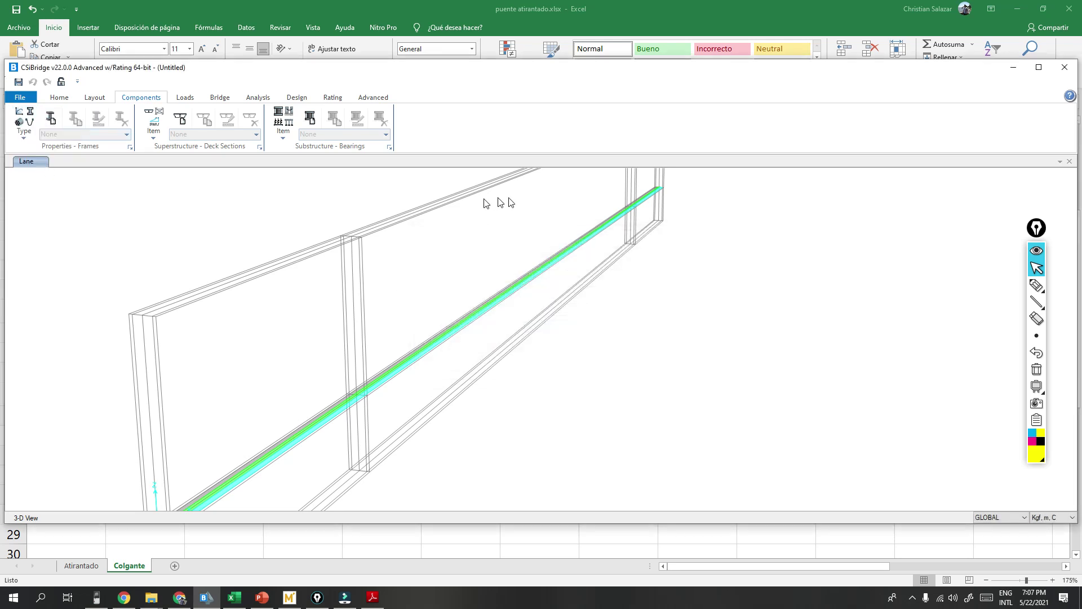
click(51, 120)
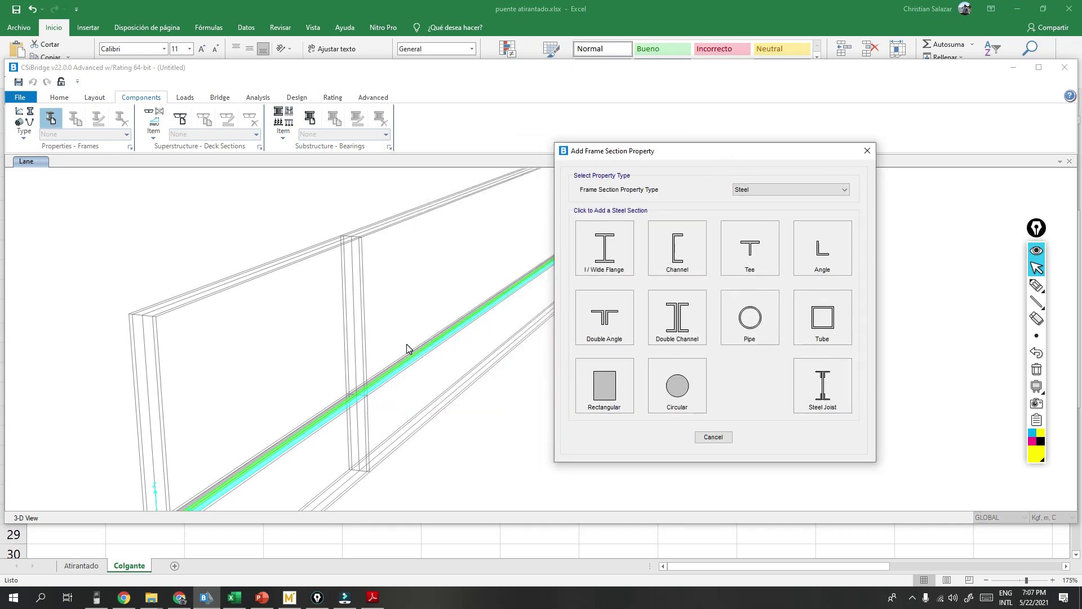
click(799, 192)
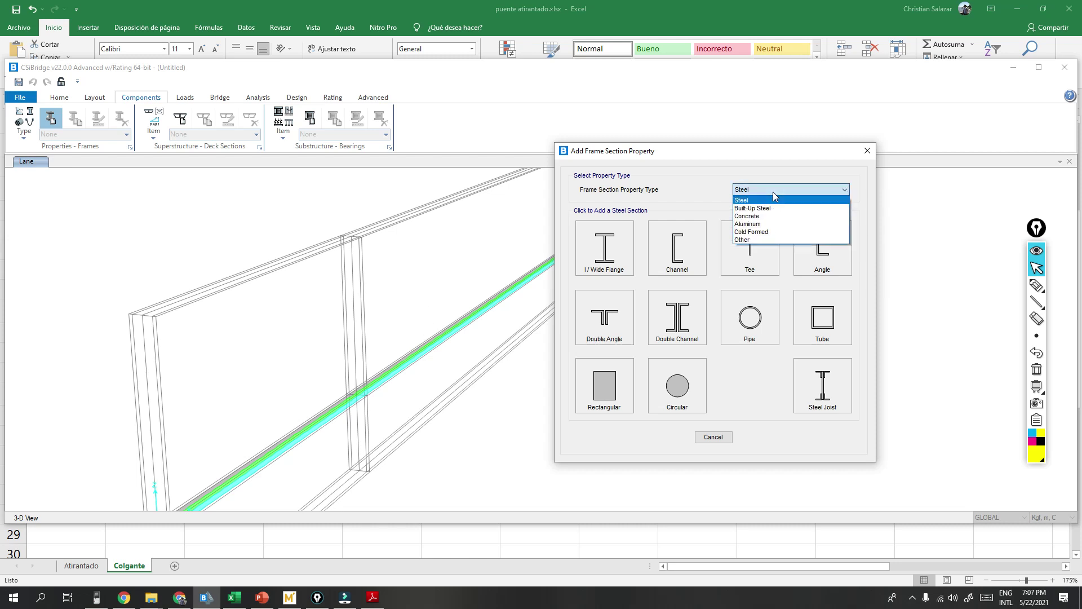
click(754, 215)
click(615, 265)
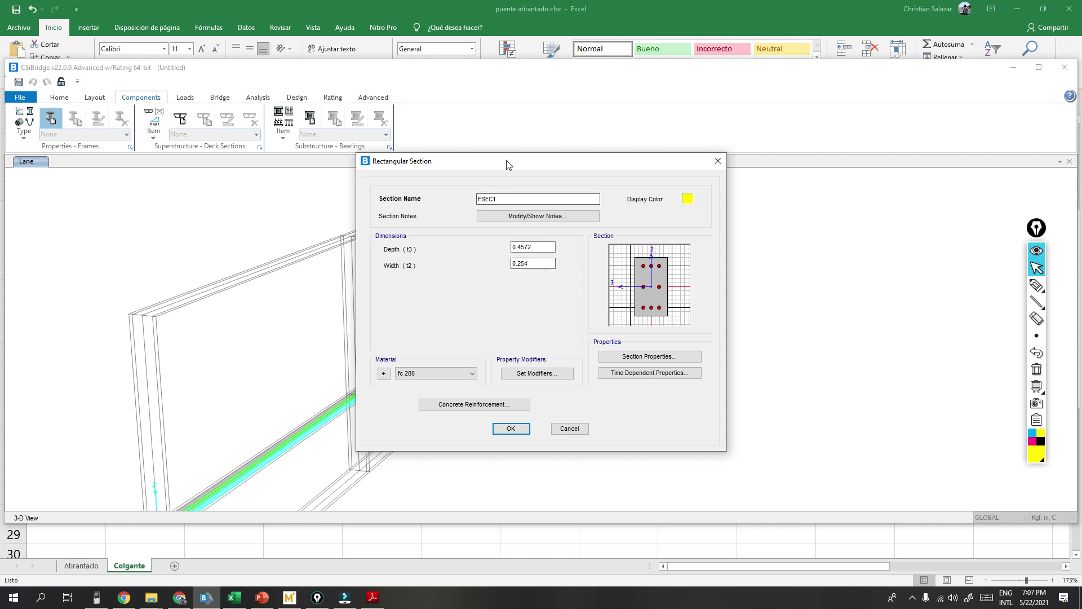
drag(508, 164, 705, 152)
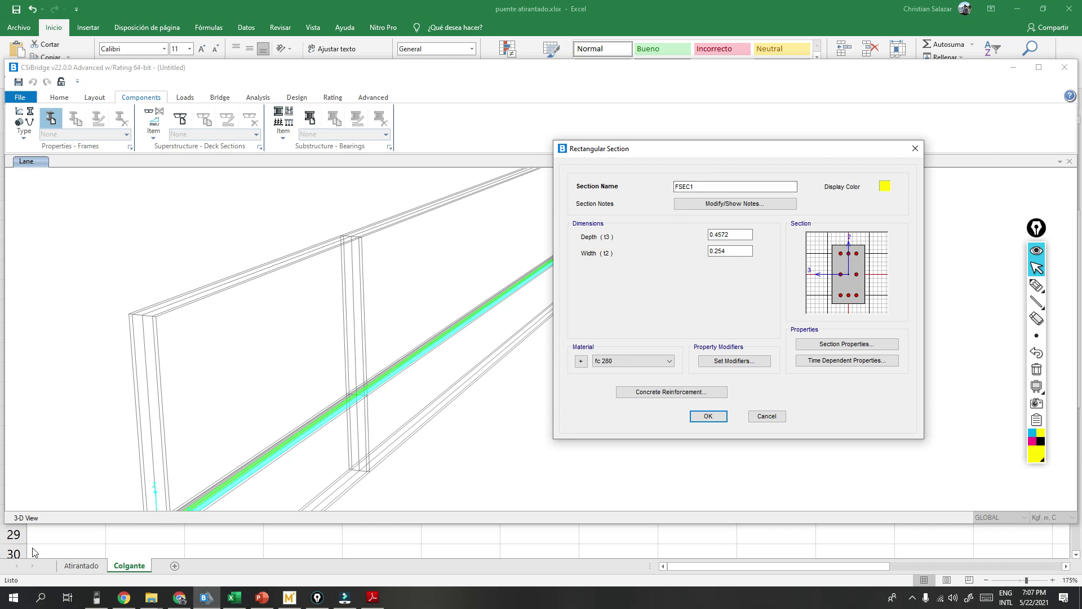
Step: Calculate 115/150 in the HP Prime calculator, keeping the rectangular section data in view
click(96, 596)
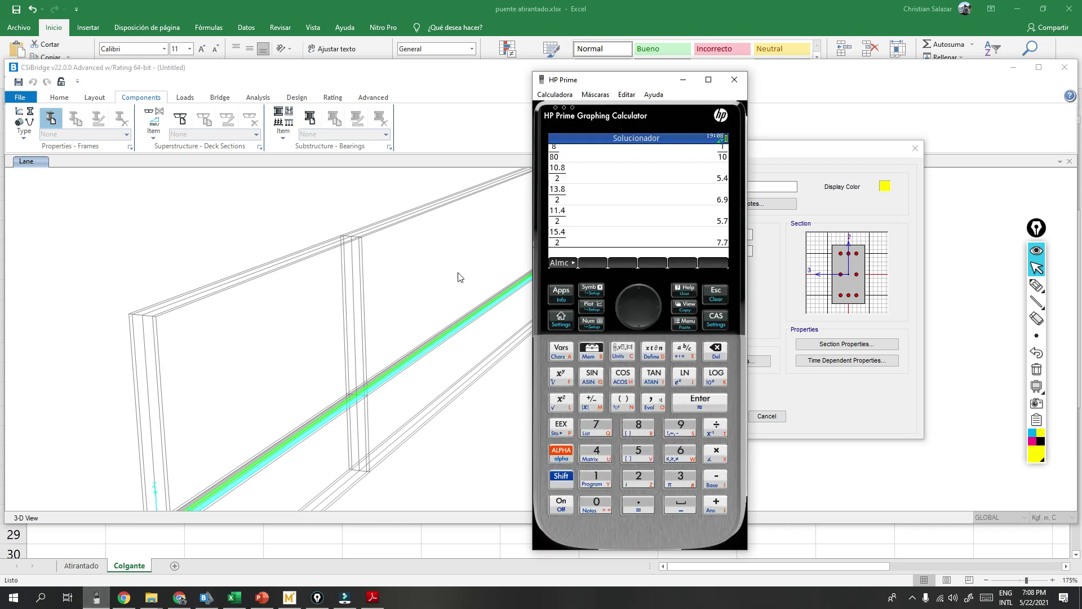
drag(623, 86, 346, 84)
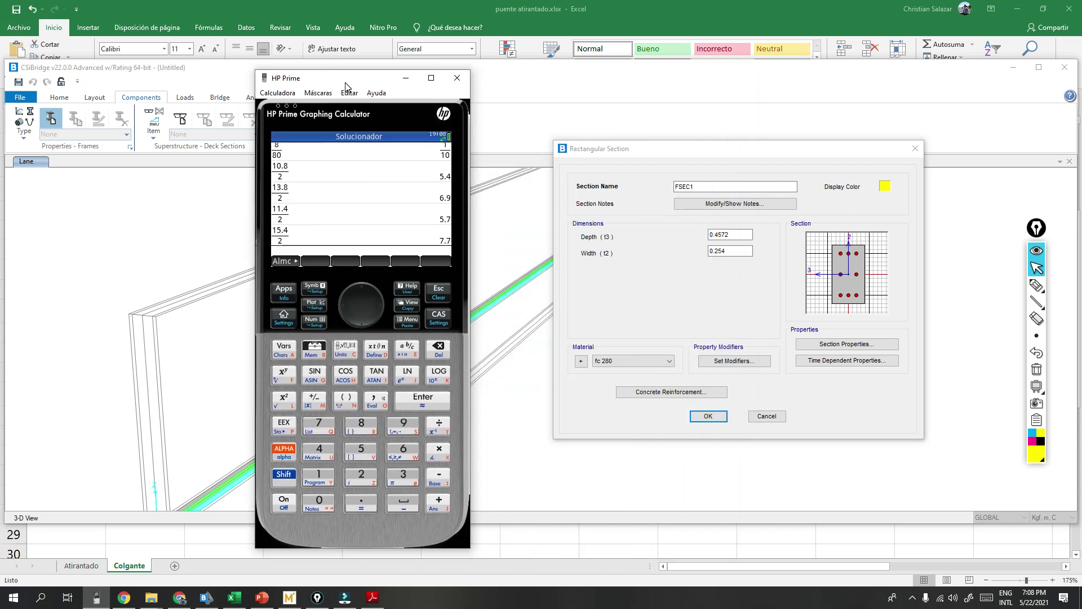
text(115/150)
key(Return)
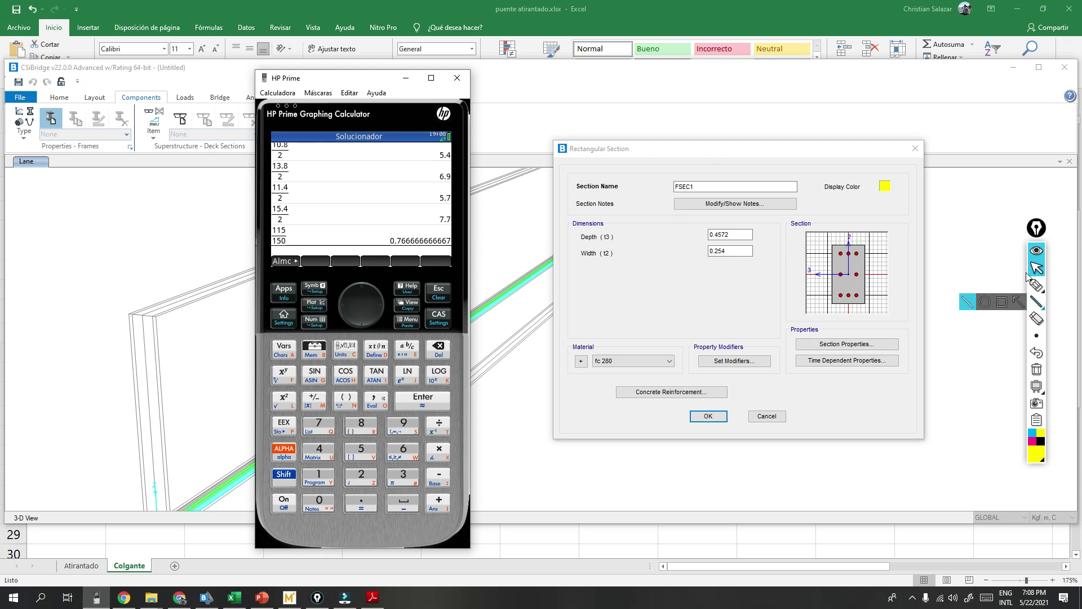
Step: Handwrite the slenderness limit for K·L over L on the screen, circle K and L, and clear the annotations
click(1050, 288)
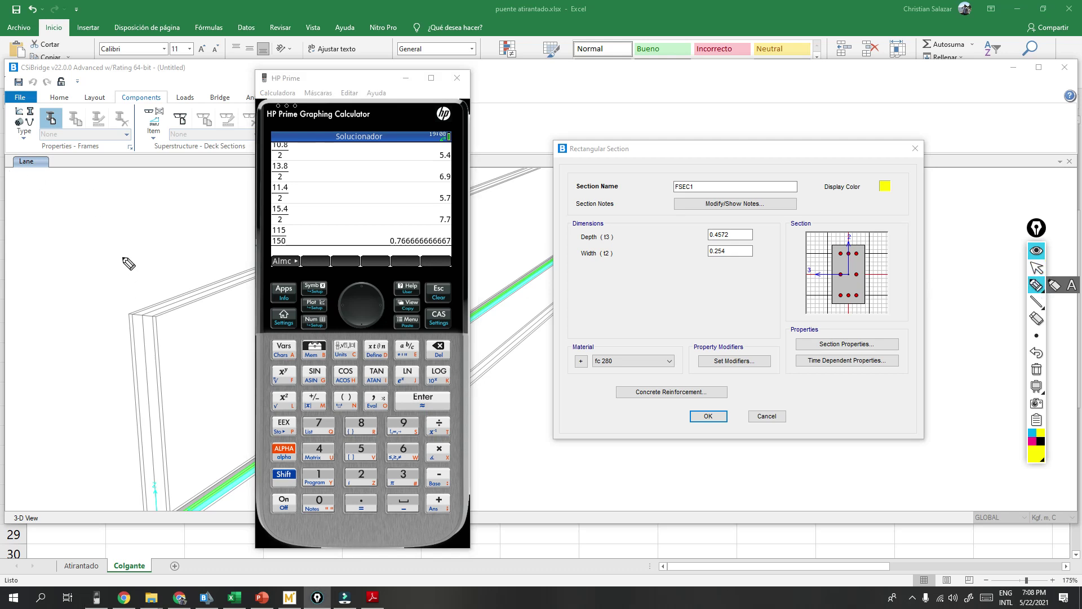
mouse_move(17, 260)
mouse_down()
mouse_move(14, 288)
mouse_move(74, 290)
mouse_up()
mouse_move(2, 304)
mouse_down()
mouse_move(45, 315)
mouse_move(68, 345)
mouse_up()
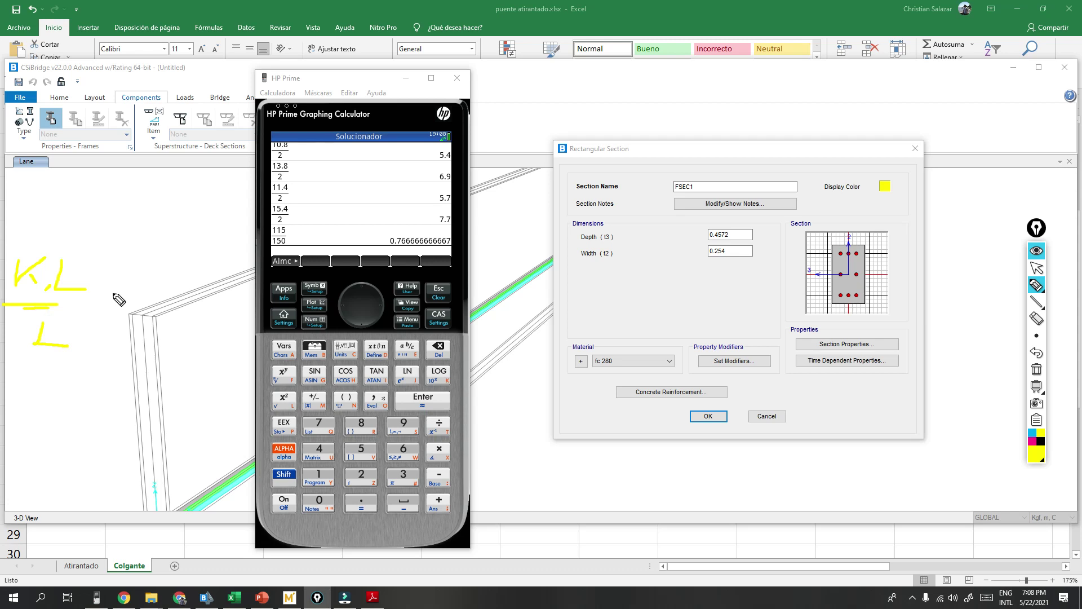
drag(116, 301, 119, 324)
mouse_move(181, 295)
mouse_down()
mouse_move(124, 312)
mouse_move(127, 327)
mouse_move(208, 305)
mouse_up()
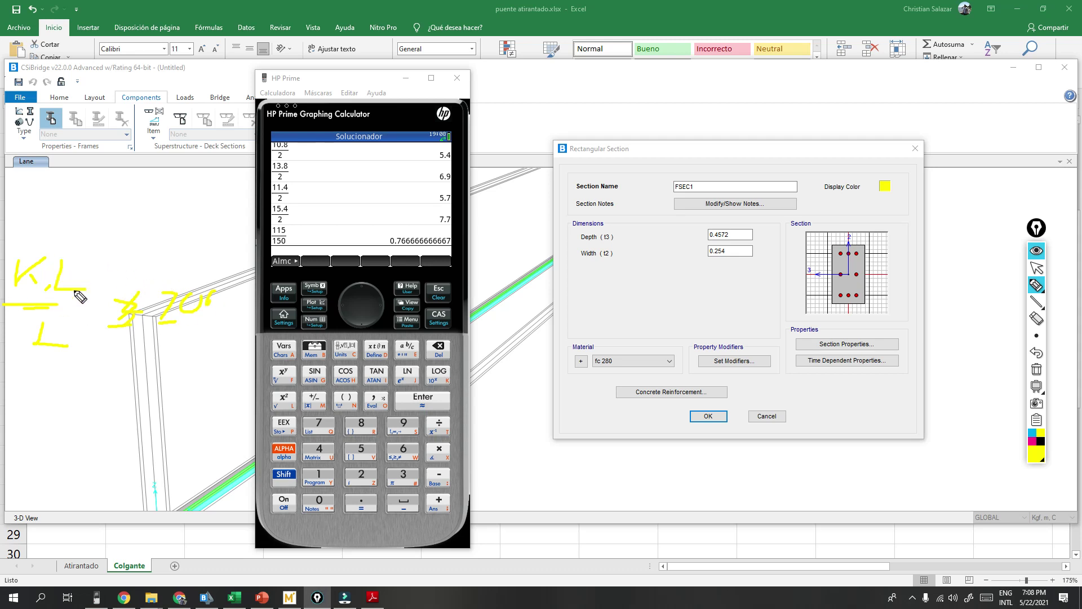
mouse_move(87, 287)
mouse_down()
mouse_move(90, 268)
mouse_move(62, 308)
mouse_move(69, 269)
mouse_up()
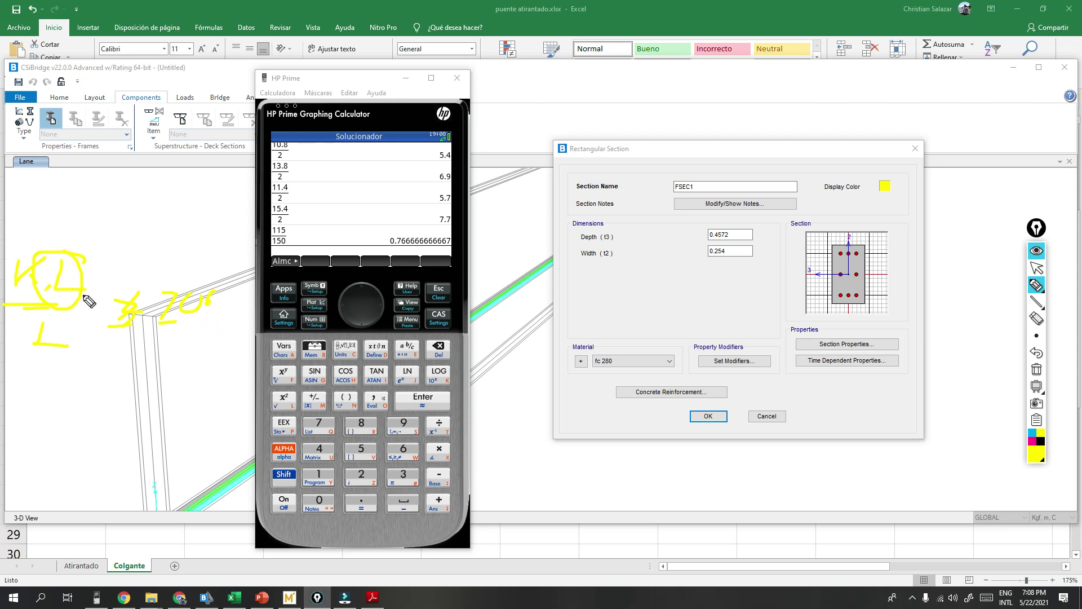
mouse_move(53, 239)
mouse_down()
mouse_move(7, 265)
mouse_move(25, 305)
mouse_up()
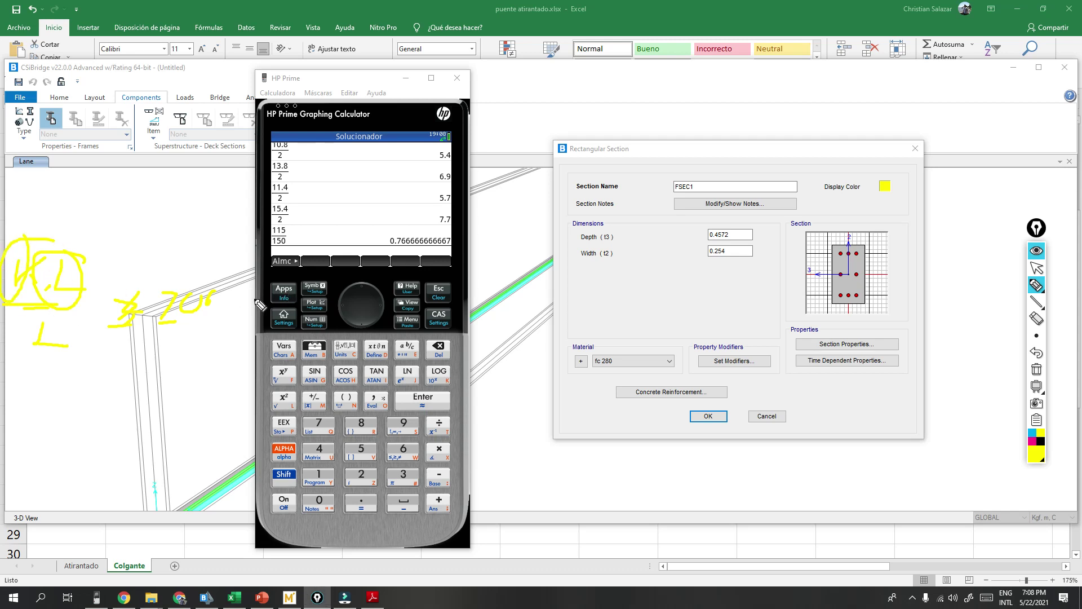
click(1036, 369)
click(1036, 269)
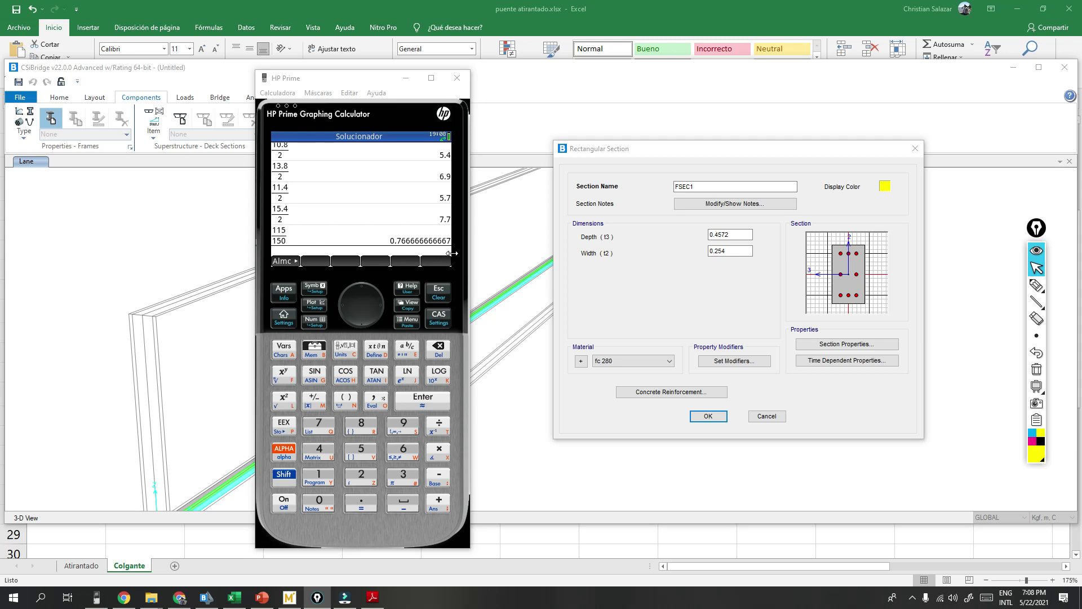
Step: Calculate 115/75 in the HP Prime calculator and move the calculator away from the section dialog
click(335, 78)
text(115/75)
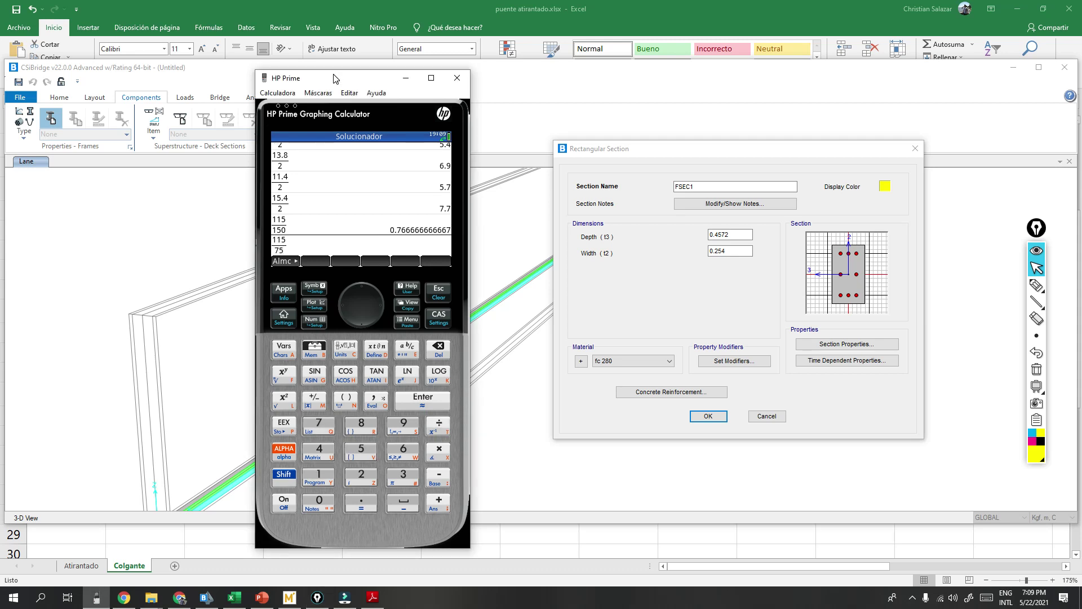
key(Return)
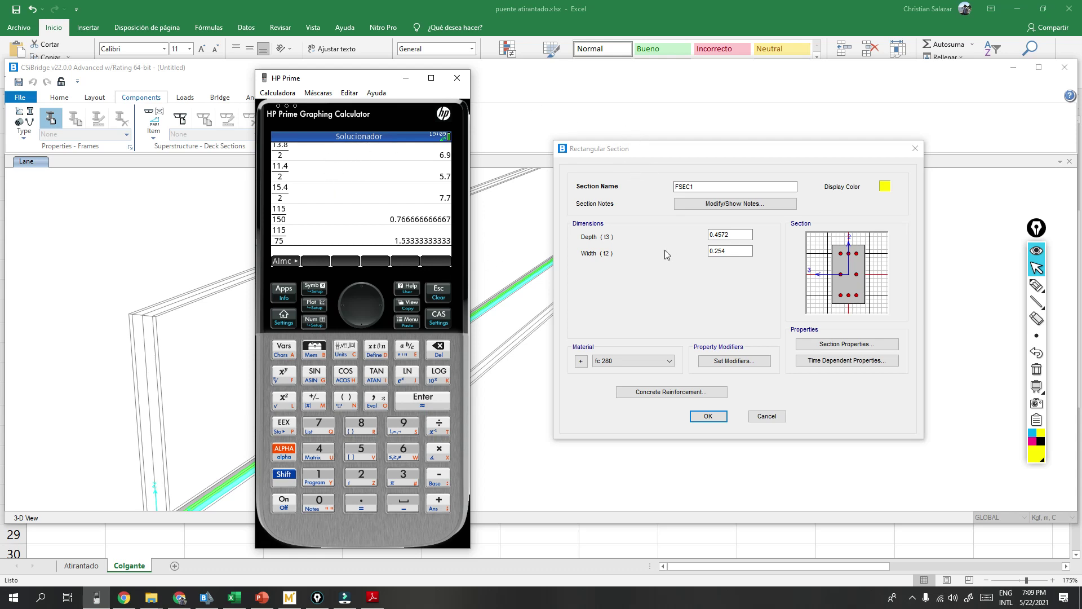
drag(351, 81, 219, 66)
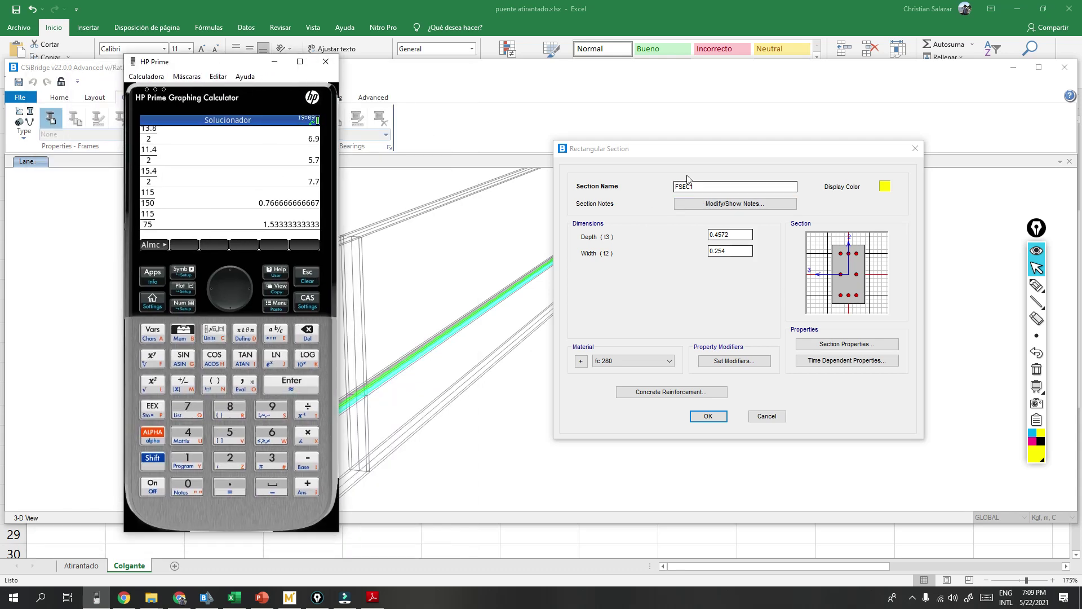
click(564, 191)
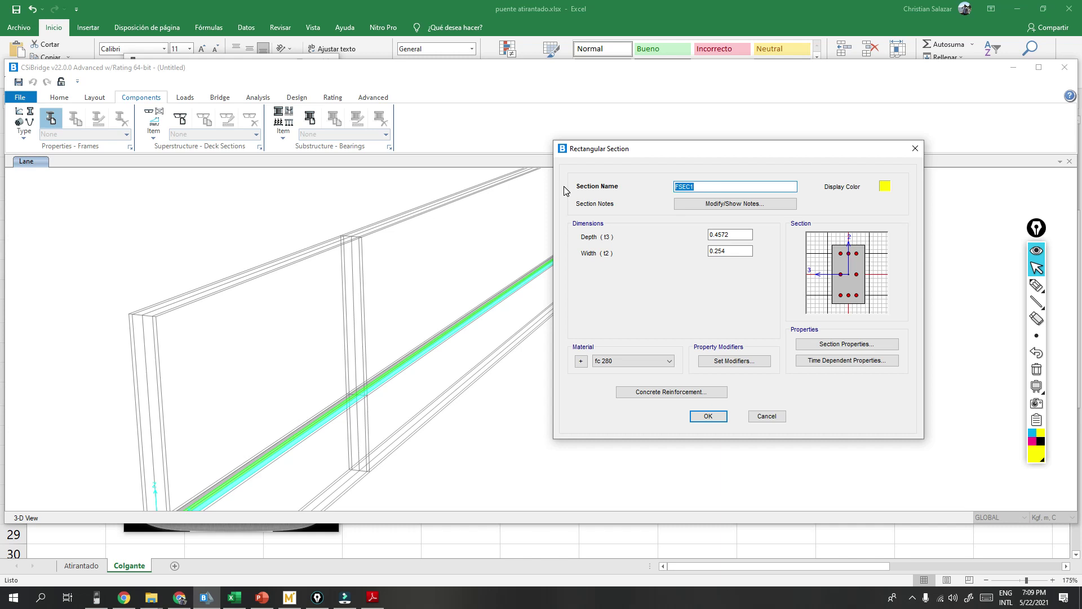
text(c)
double_click(727, 235)
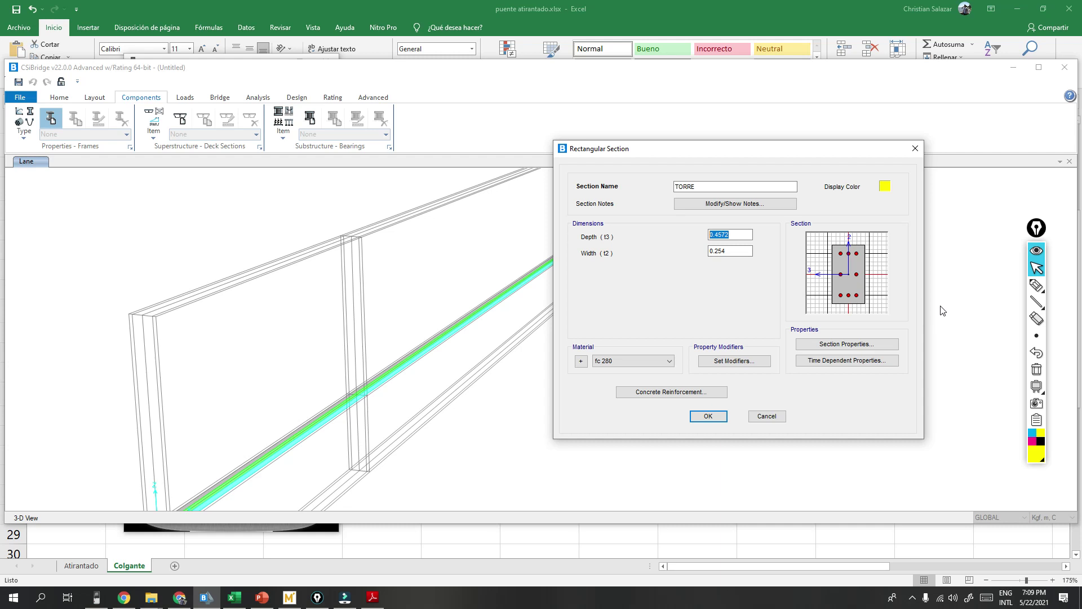
Step: Highlight both edges of the intermediate tower position in the 3-D view with the annotation pen and clear the marks
click(1039, 288)
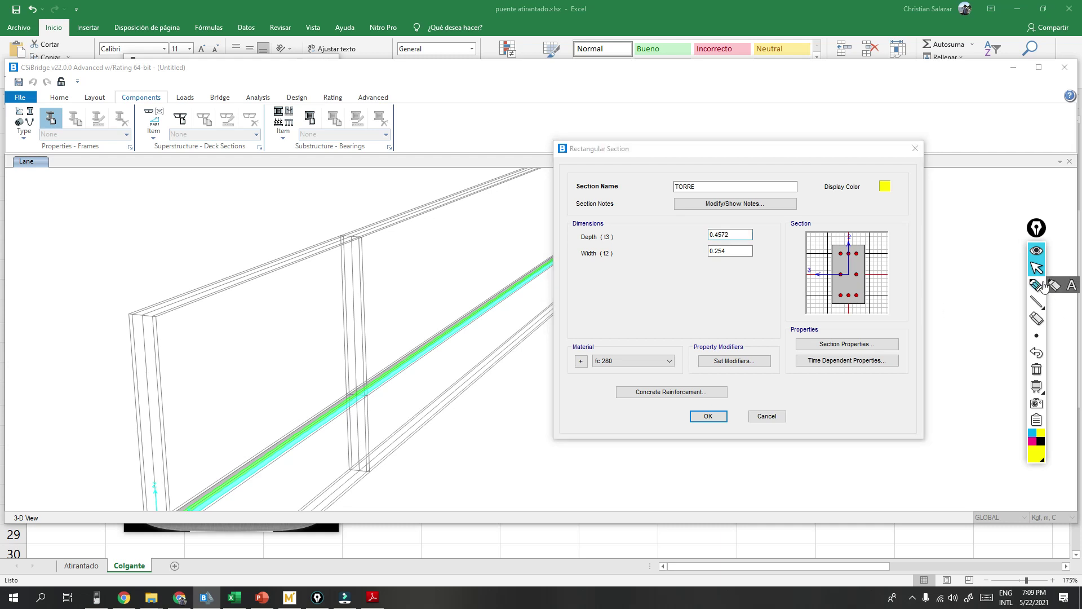
click(369, 473)
double_click(362, 262)
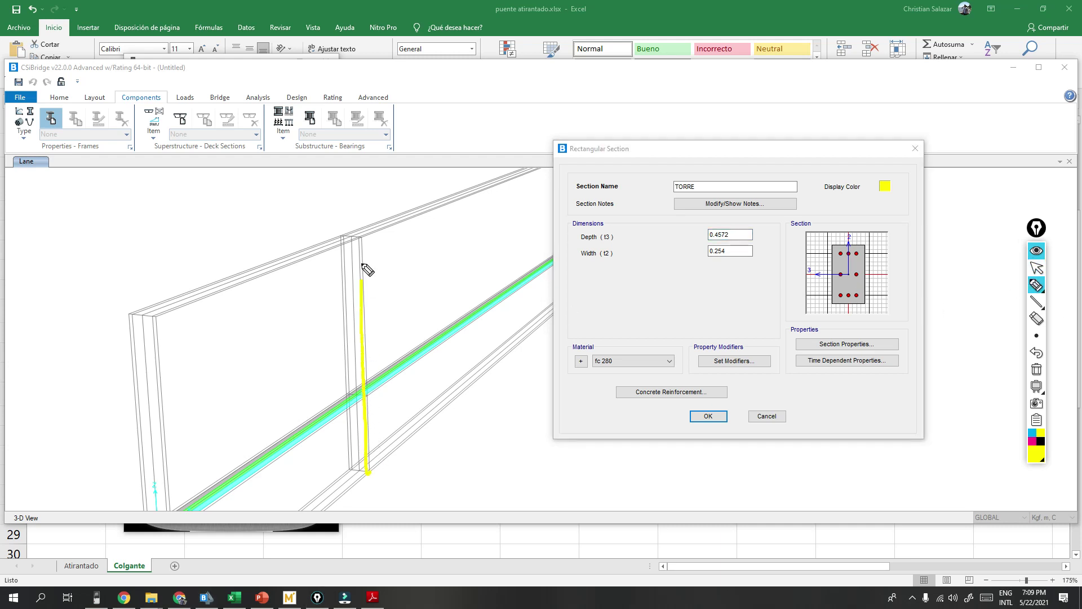
click(347, 463)
click(1037, 370)
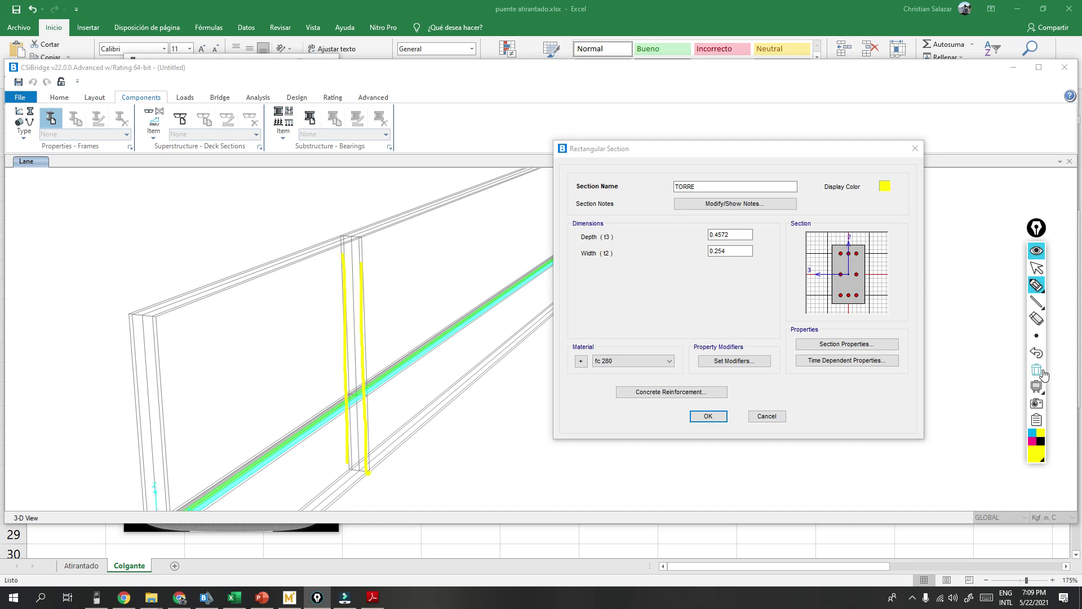
click(1037, 269)
click(645, 241)
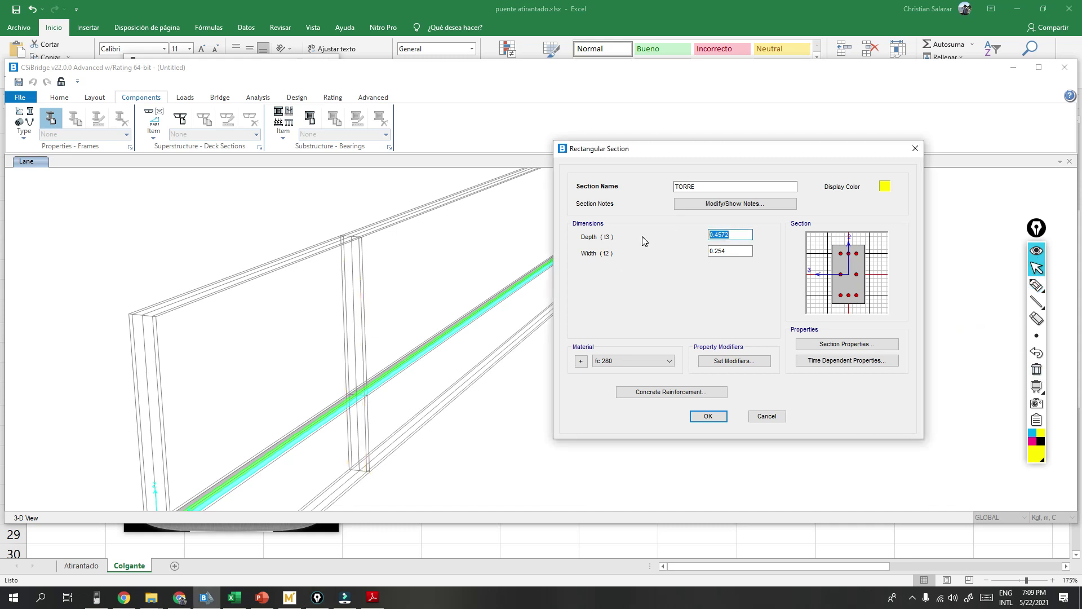
text(2)
key(Tab)
text(2)
key(shift+Tab)
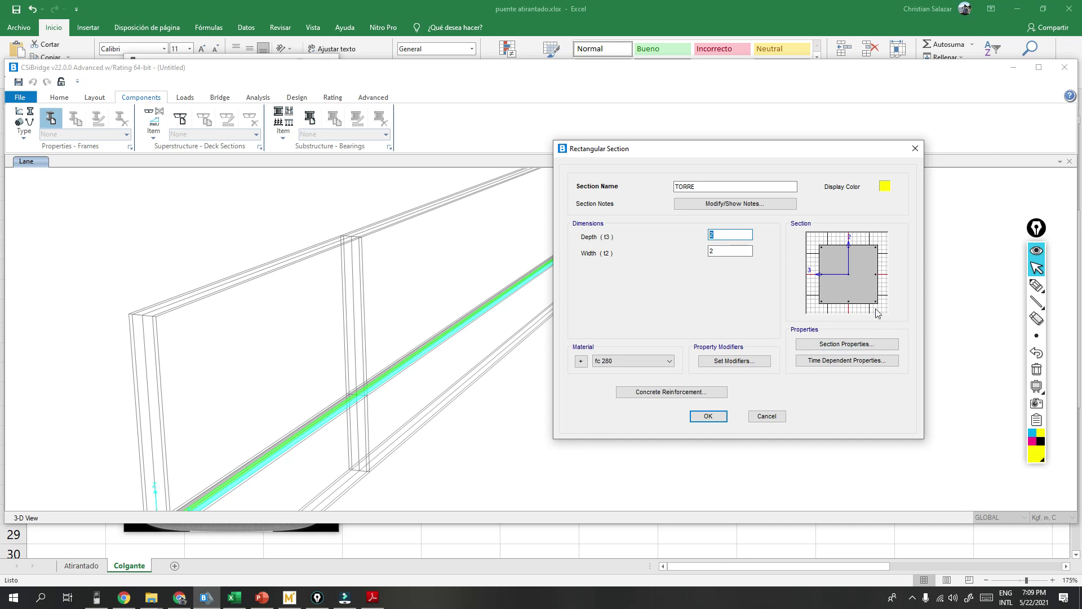
click(780, 418)
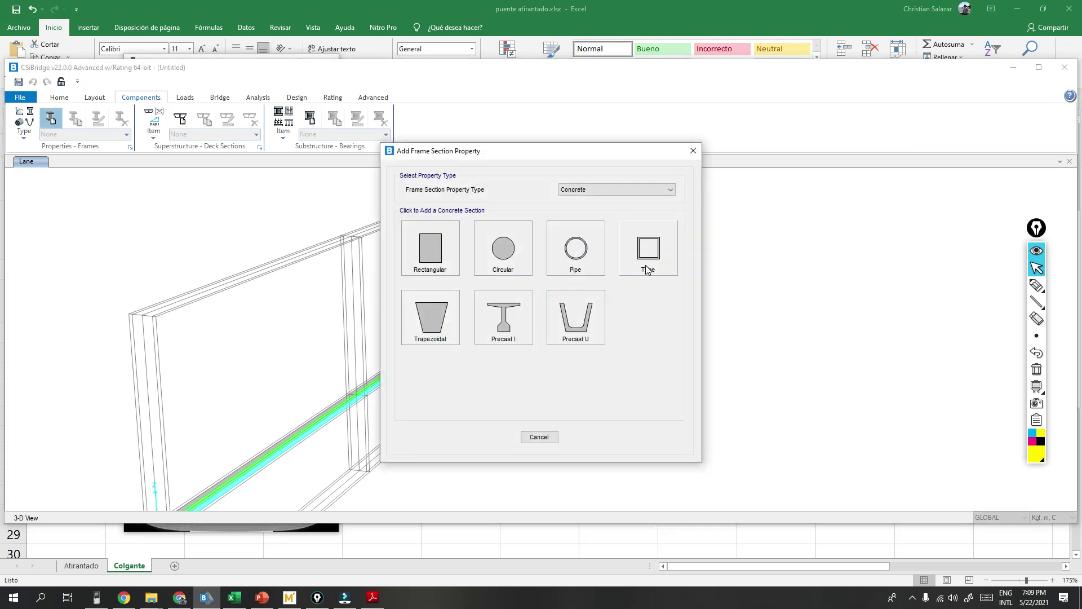
Step: Start a new concrete tube section and name it TORRE 200X200
click(664, 268)
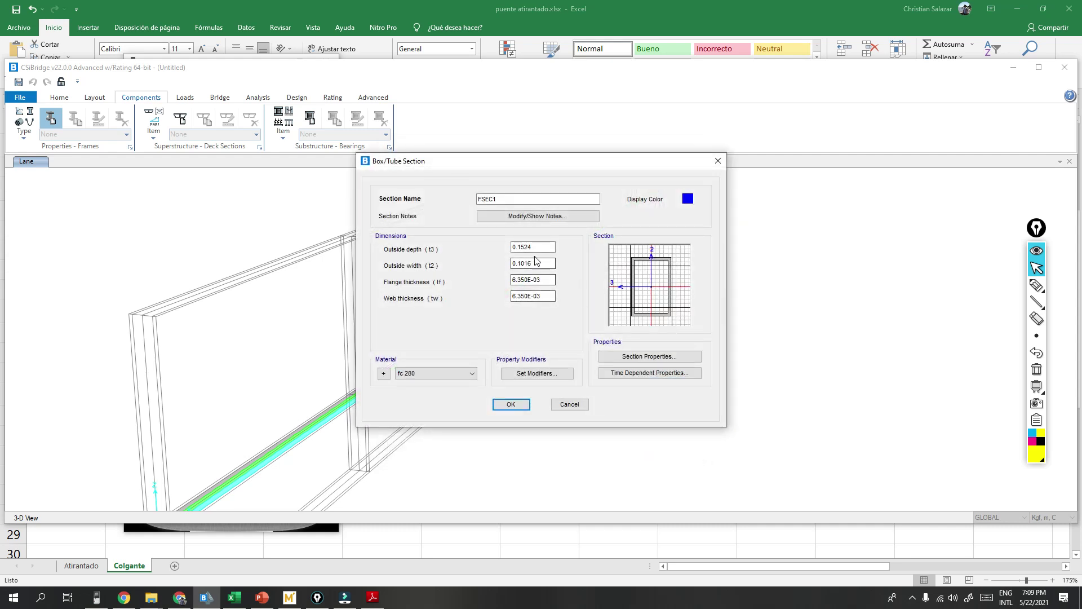
drag(497, 199, 411, 197)
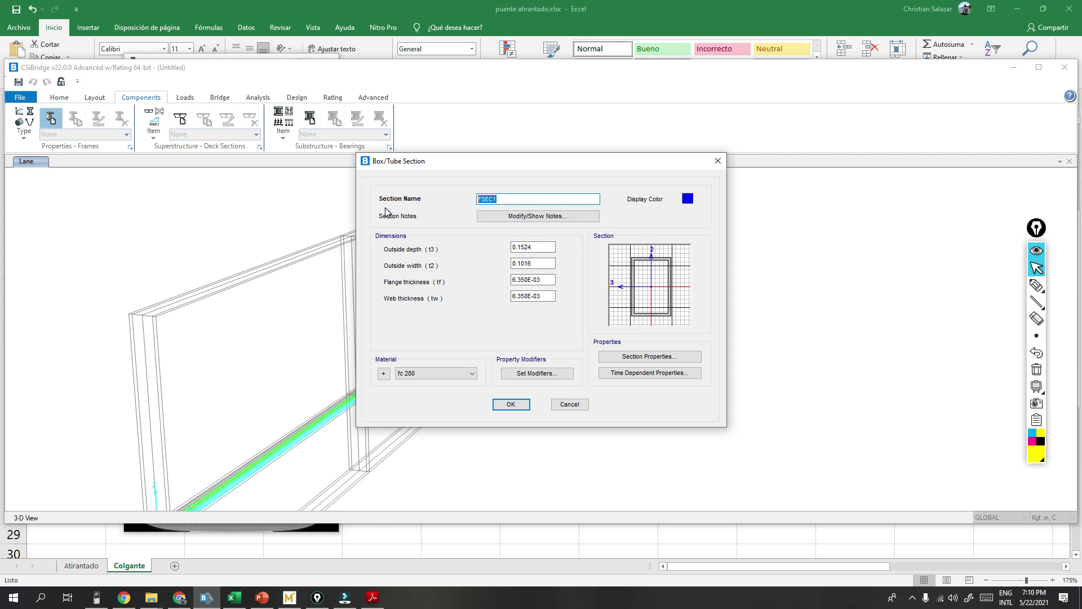
text(TORRE 200X200)
key(Tab)
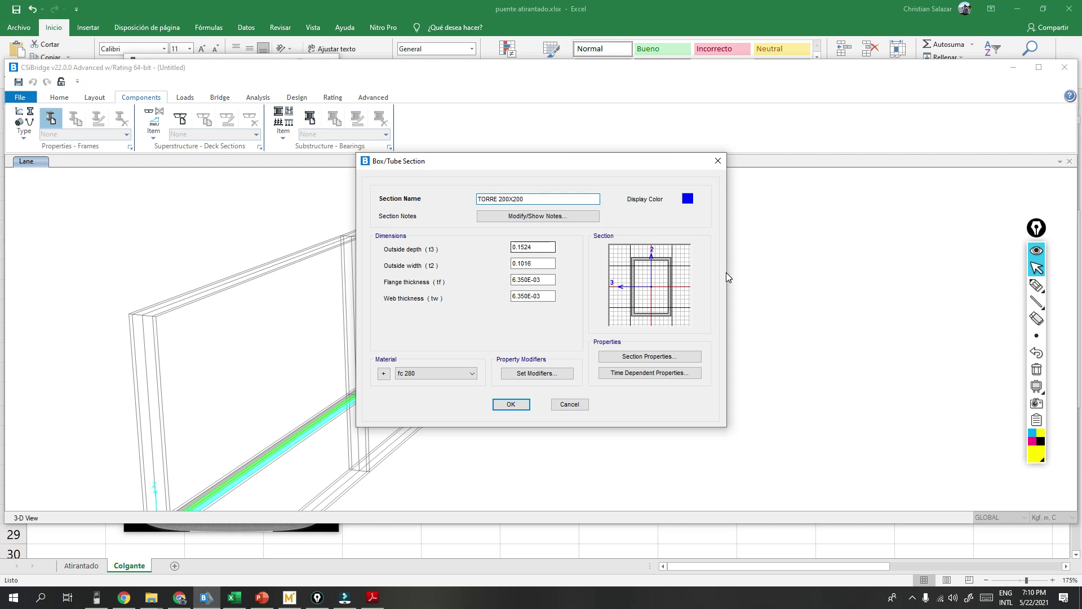
Step: Set the tube section's outside depth and outside width to 2 m each
double_click(530, 247)
text(2)
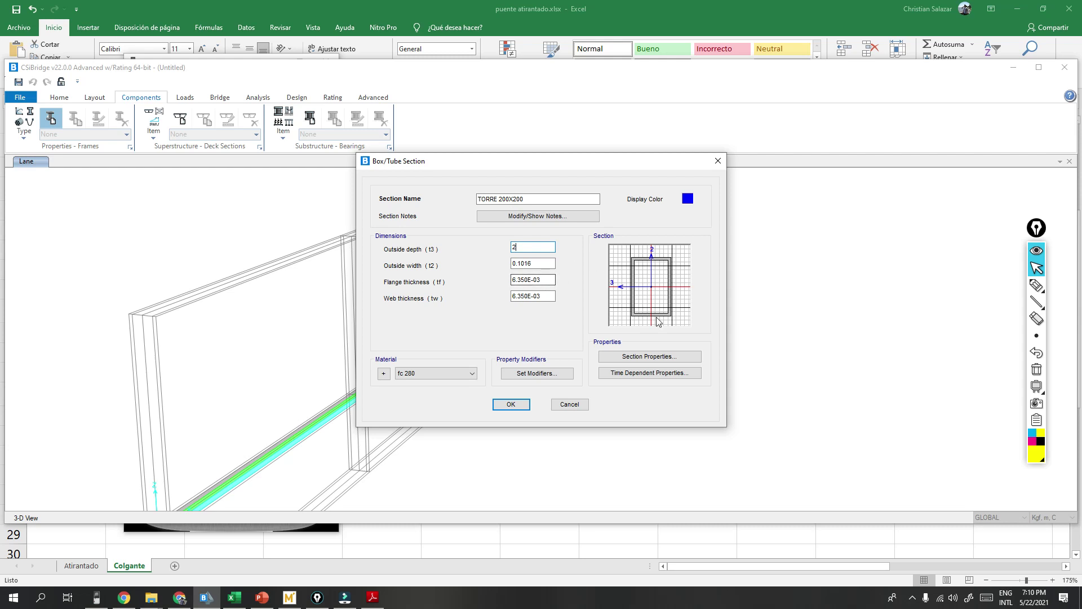
double_click(530, 264)
text(2)
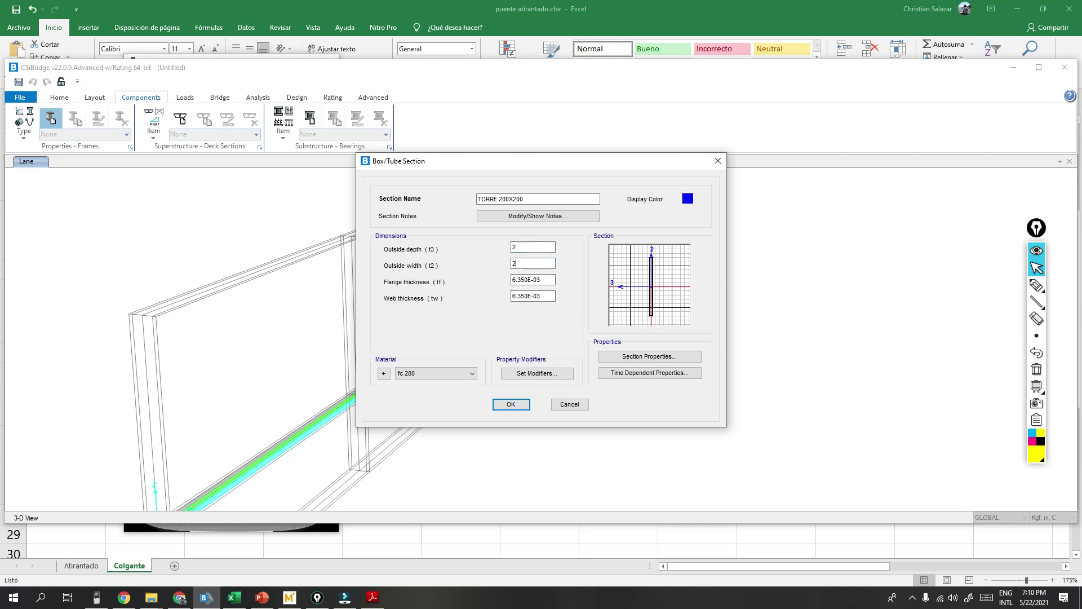
key(Tab)
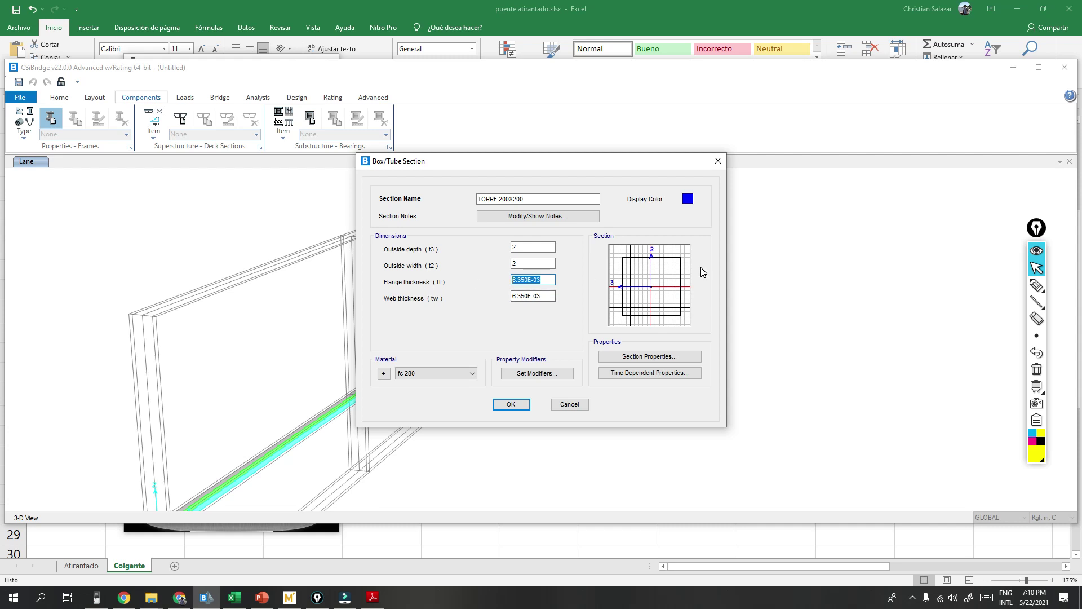
Step: Set the flange and web thickness of the TORRE 200X200 tube section to 0.5 m
text(0.5)
click(540, 298)
double_click(545, 294)
text(0.)
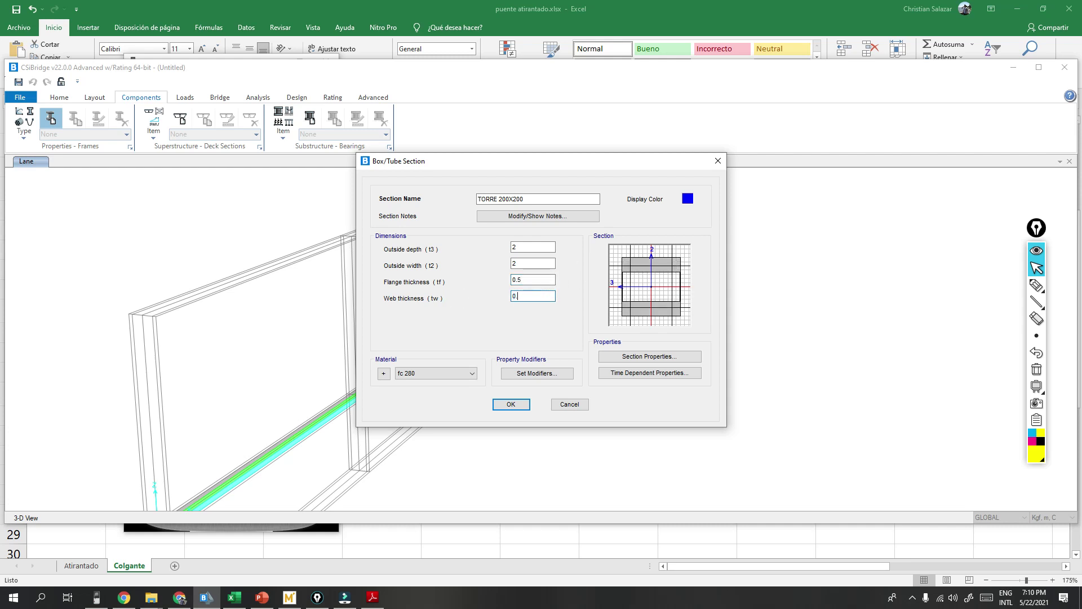
Step: Set the tube section's flange and web thickness to 0.4 m and accept the TORRE 200X200 section
click(515, 264)
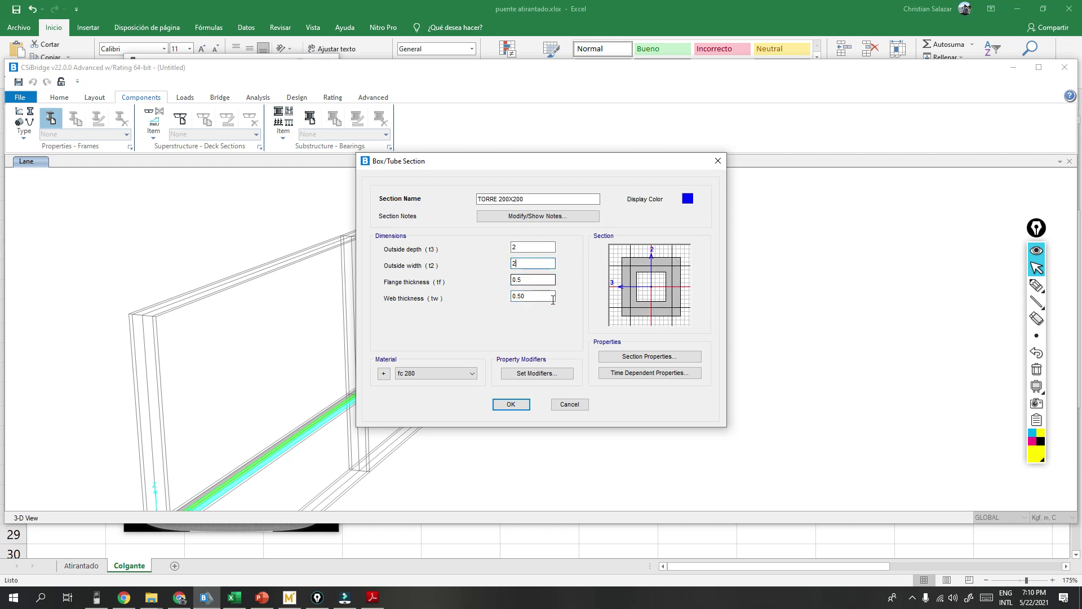
click(534, 280)
click(538, 294)
click(533, 280)
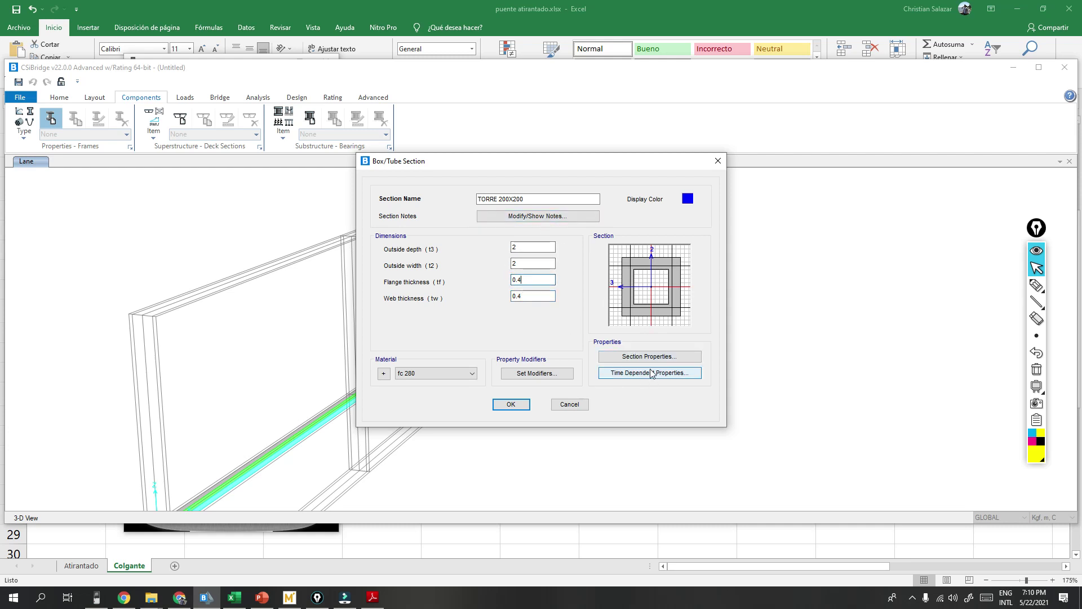
click(520, 405)
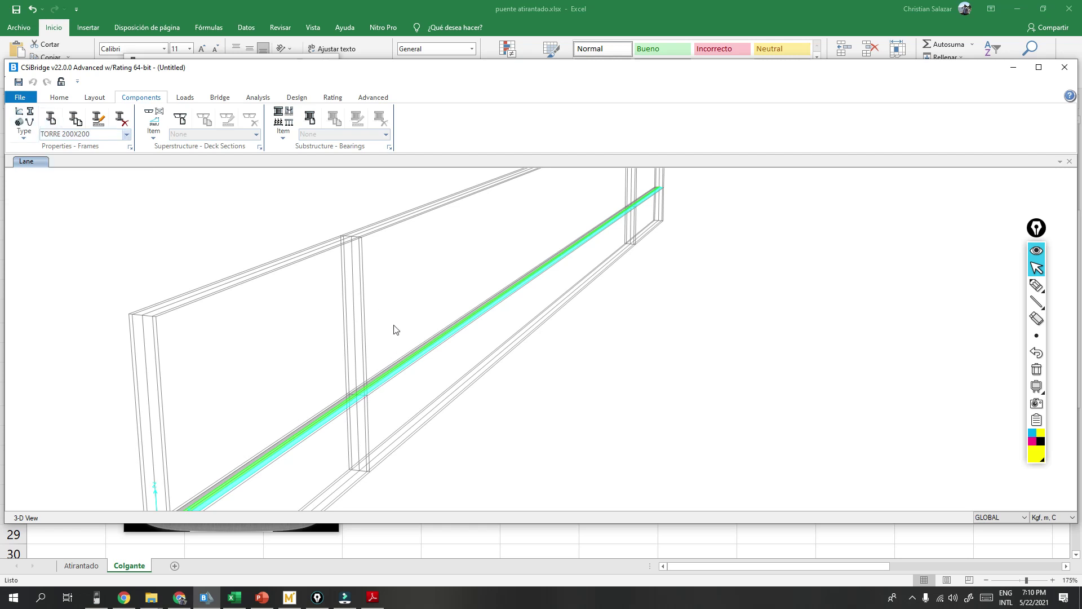
Step: Switch to the Excel Colgante worksheet and examine the shapes of the tower types in the (a) to (e) illustration
click(553, 537)
drag(831, 566, 974, 545)
scroll(789, 373, up, 3)
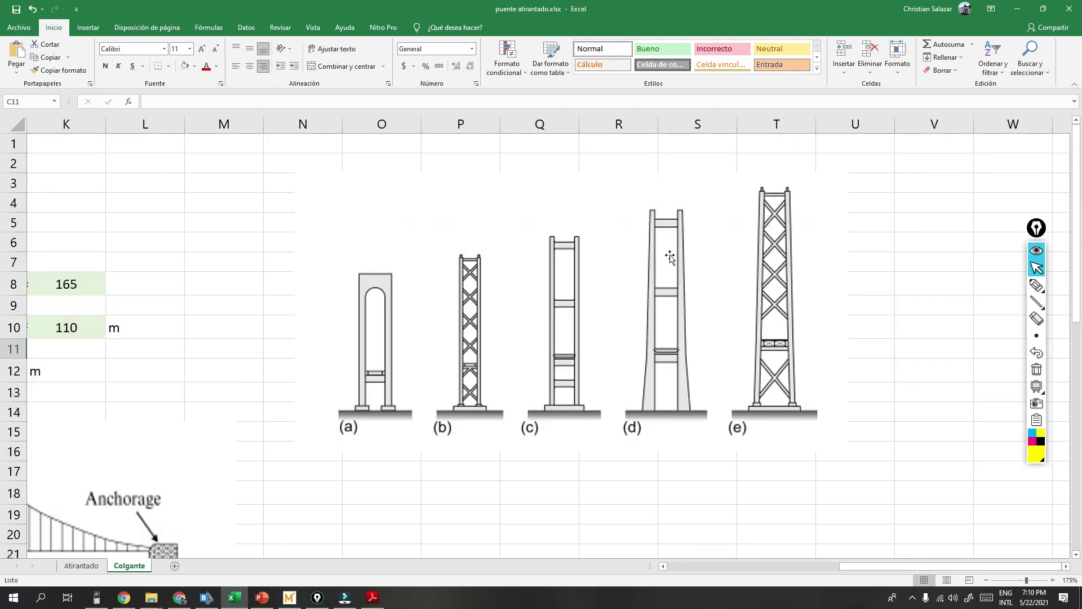
scroll(624, 450, down, 1)
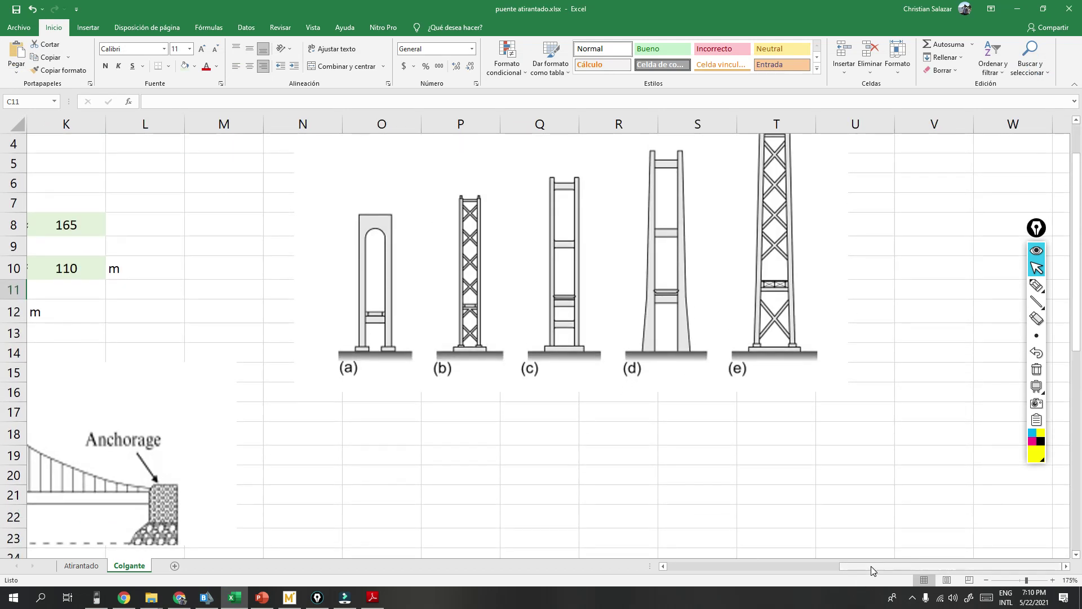
drag(863, 566, 829, 565)
Step: Return to CSiBridge, open the TORRE 200X200 section for modification and rename it TORRE 250X250
key(alt+Tab)
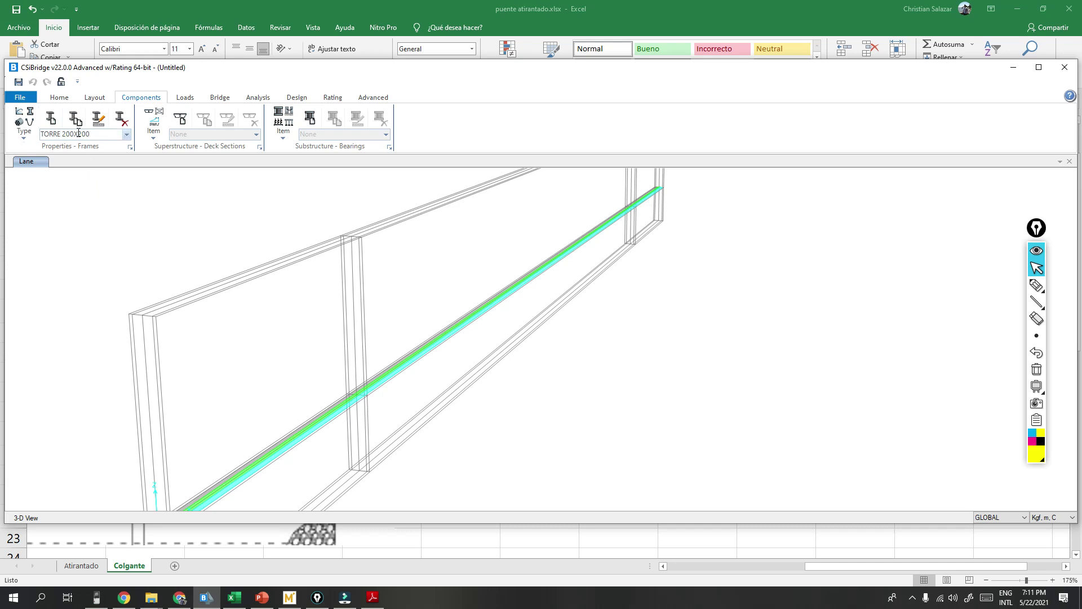
click(98, 118)
click(532, 197)
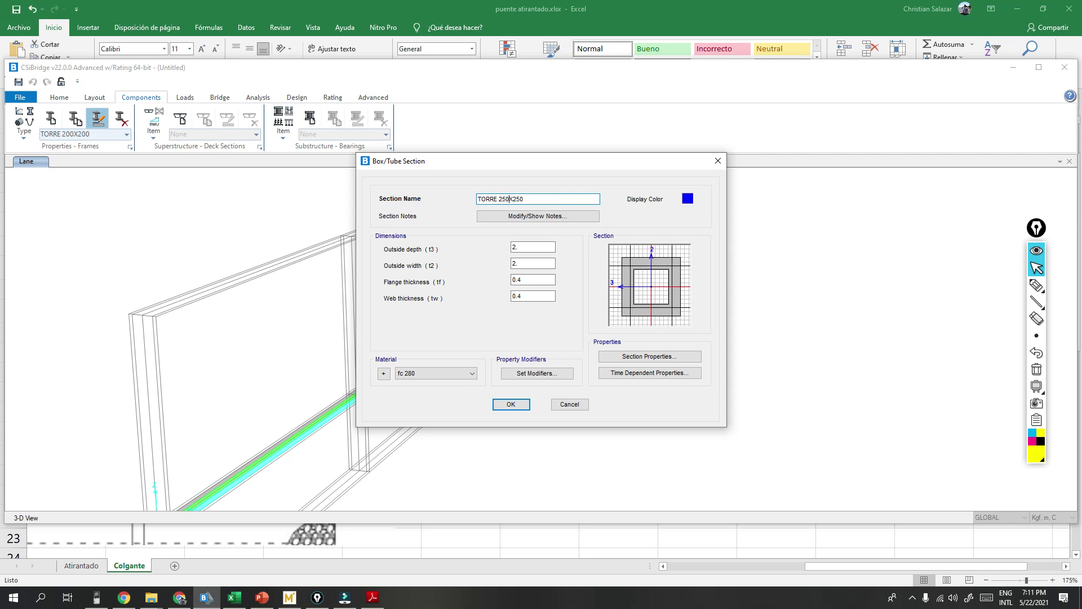
Step: Set the outside depth and outside width of the TORRE 250X250 section to 2.5 m
click(534, 247)
text(.5)
click(525, 269)
click(574, 342)
text(2.)
key(Tab)
text(2)
Step: Set the TORRE 250X250 section's flange and web thickness to 0.5 m and accept the changes
click(536, 282)
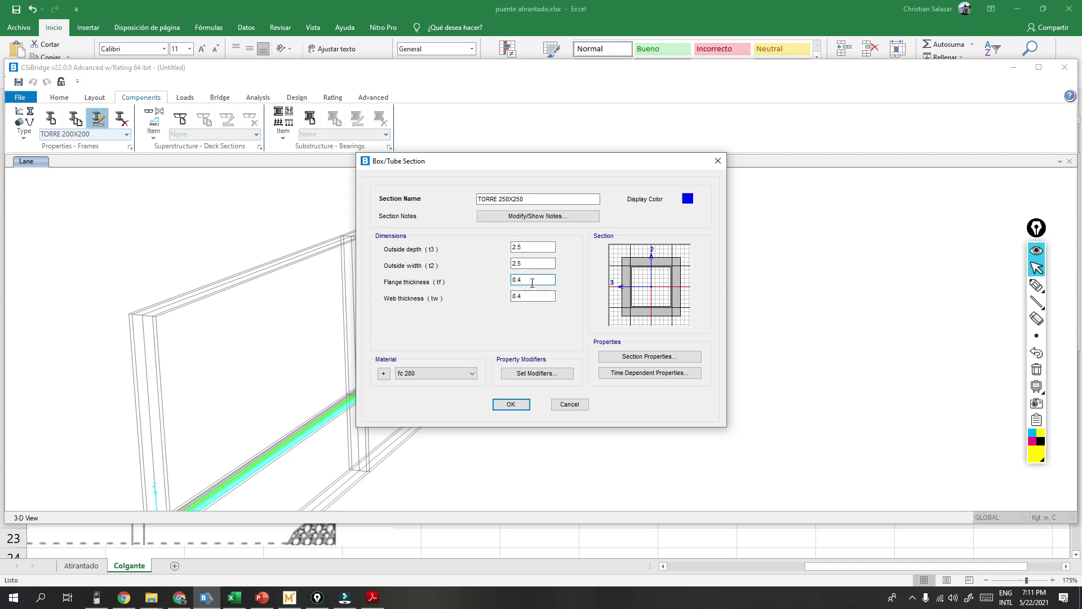
key(Tab)
text(0.5)
click(548, 282)
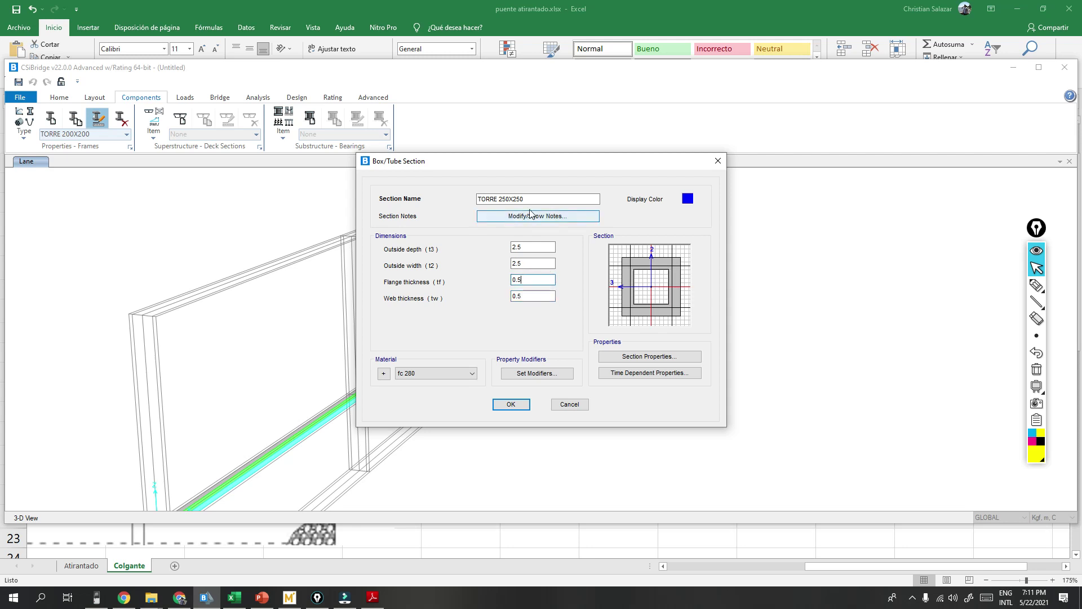
click(511, 405)
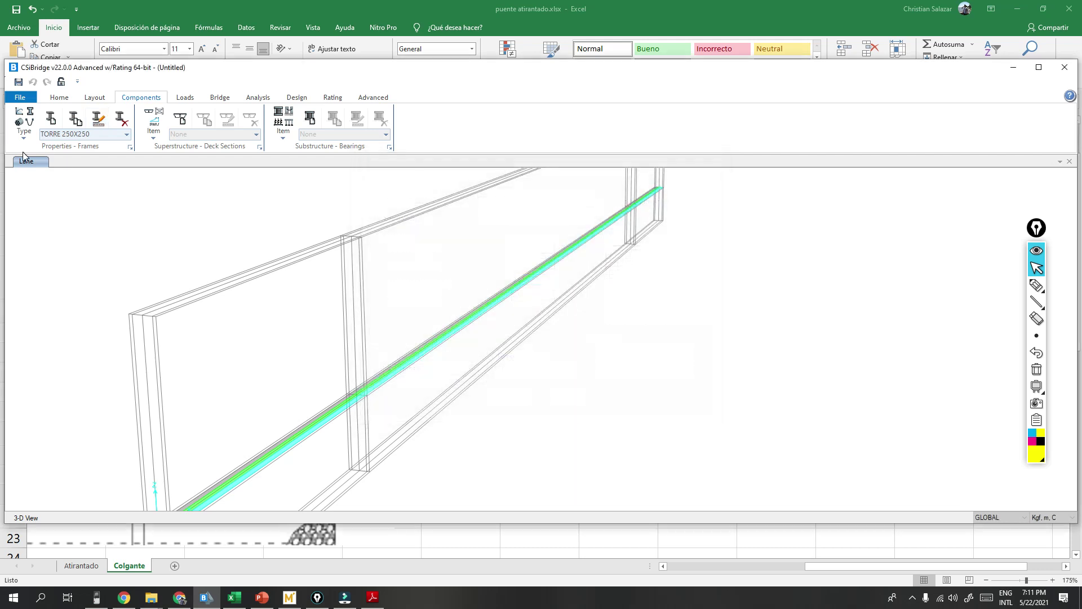
Step: Add a copy of the TORRE 250X250 section named TORRE 150X150 with outside depth and width of 1.5 m
click(79, 123)
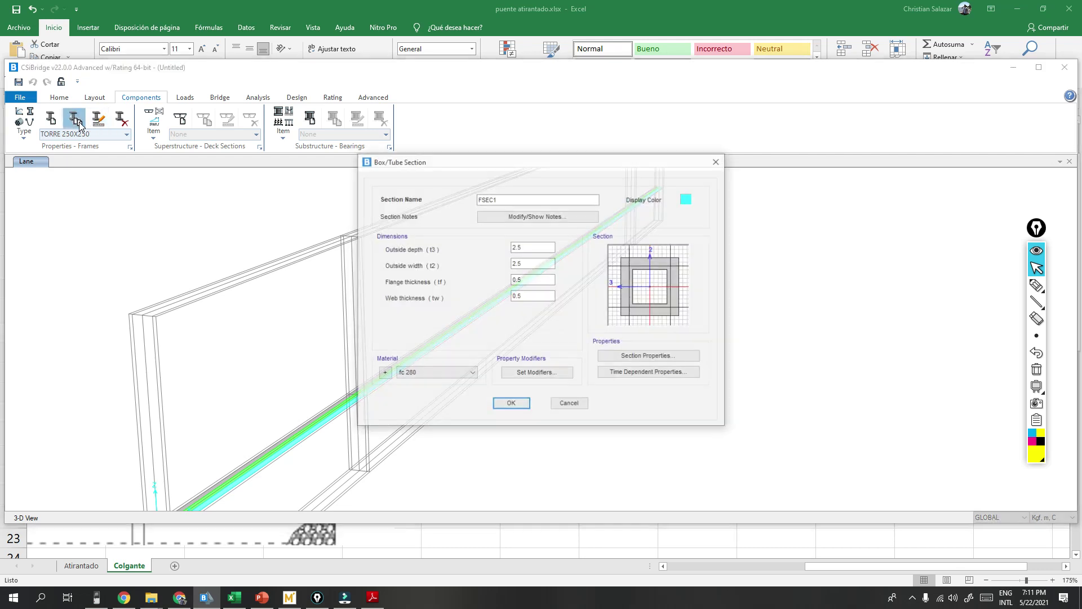
text(TORRE 150X150)
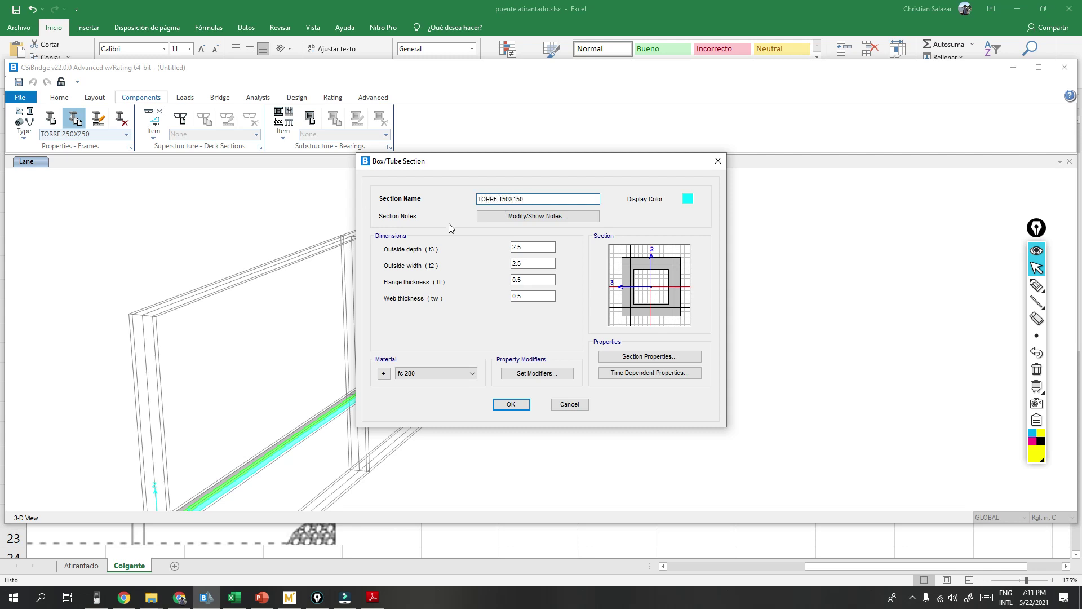
key(Tab)
text(1)
key(Tab)
text(1.5)
Step: Set the TORRE 150X150 section's flange and web thickness to 0.4 m and accept the section
click(524, 283)
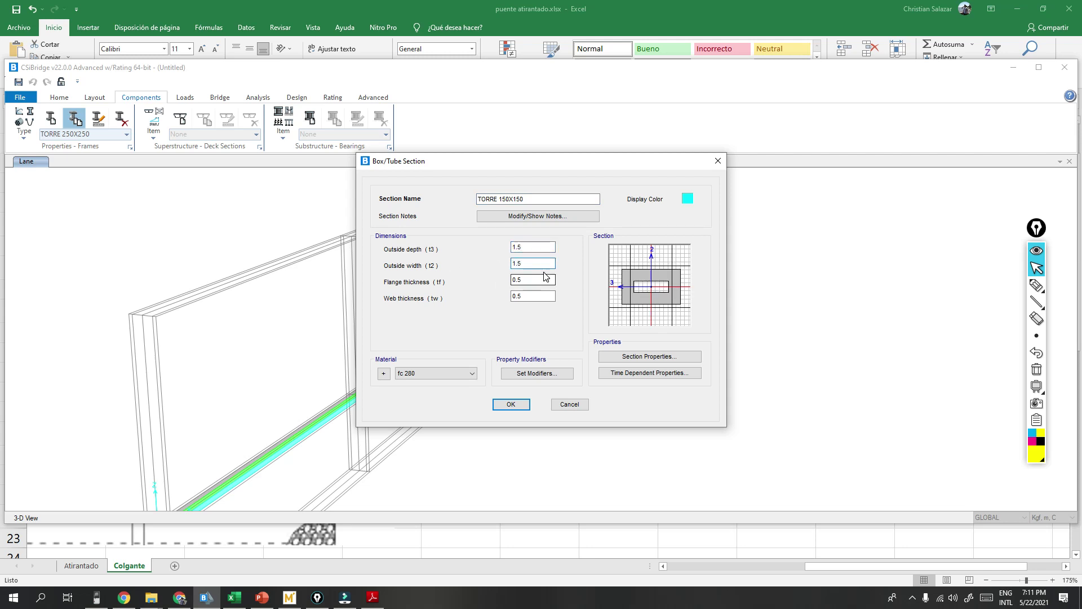
text(0)
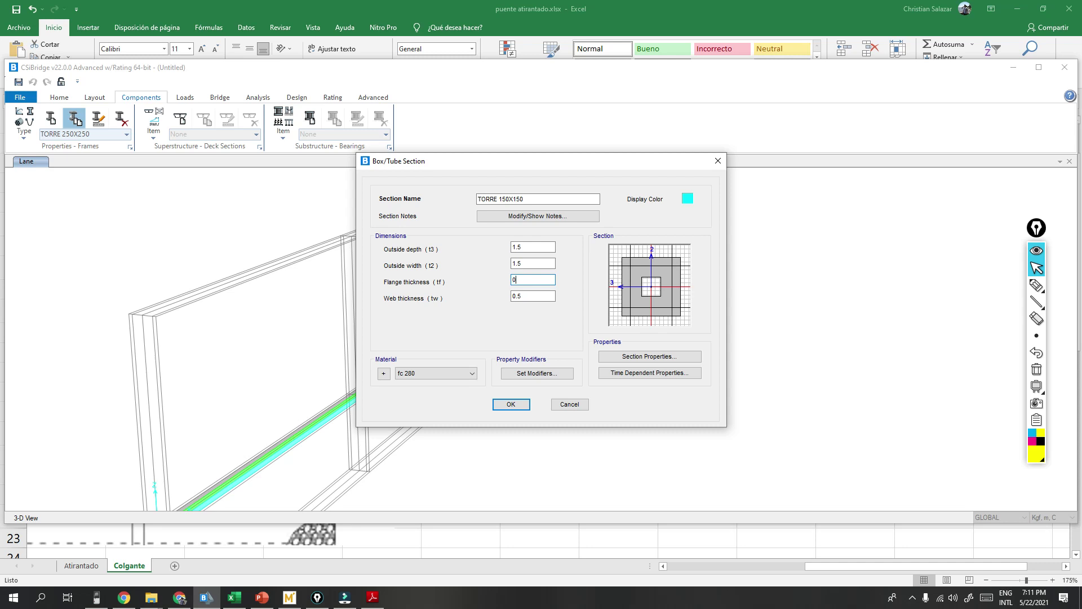
key(Tab)
click(511, 405)
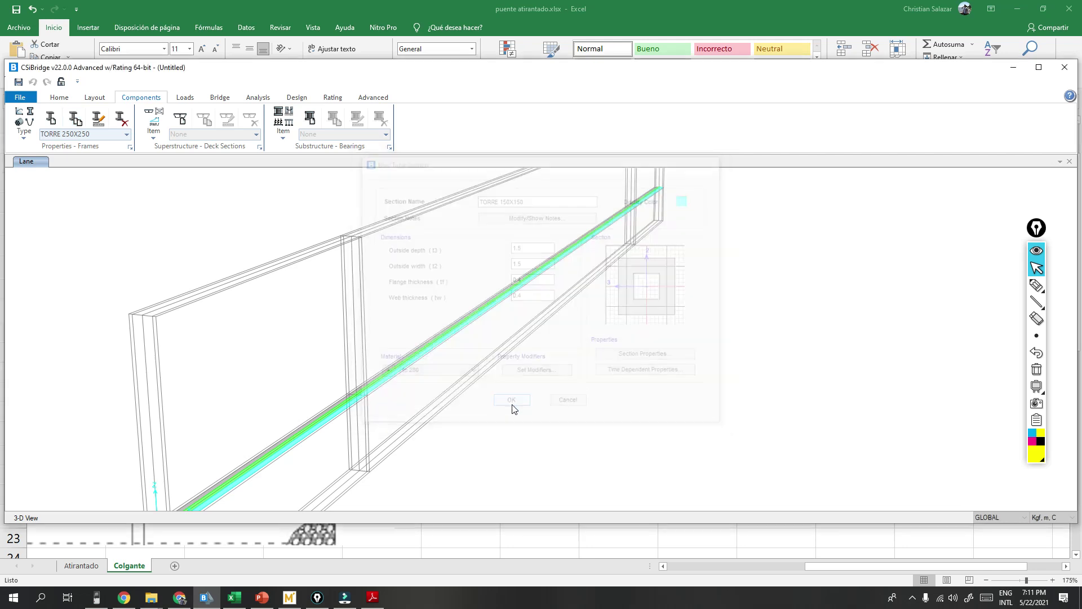
Step: Start a new nonprismatic frame section from the Other property type
click(30, 137)
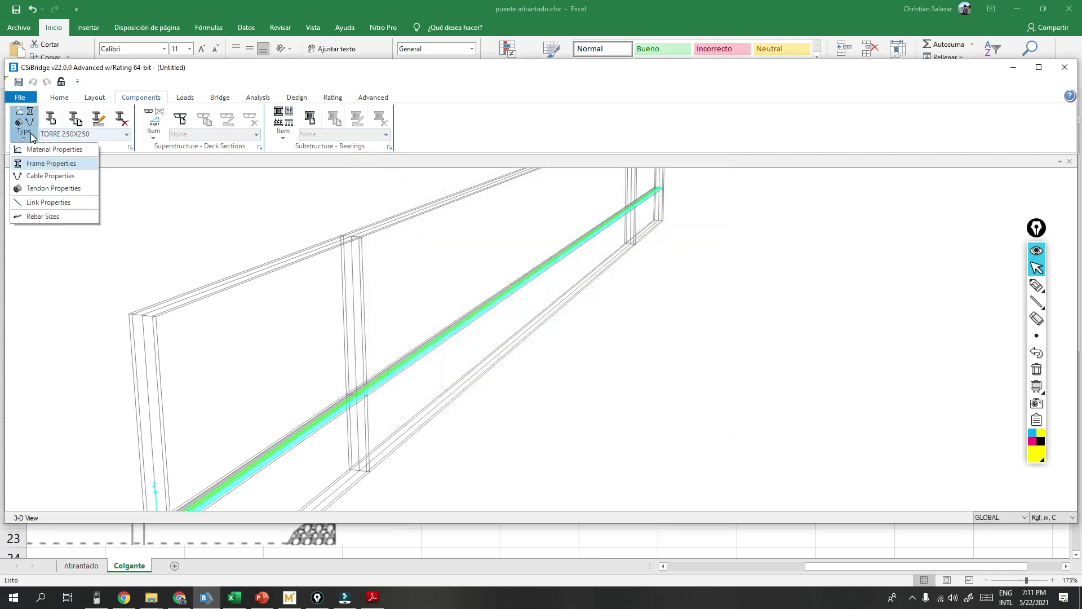
click(50, 163)
click(51, 118)
click(630, 190)
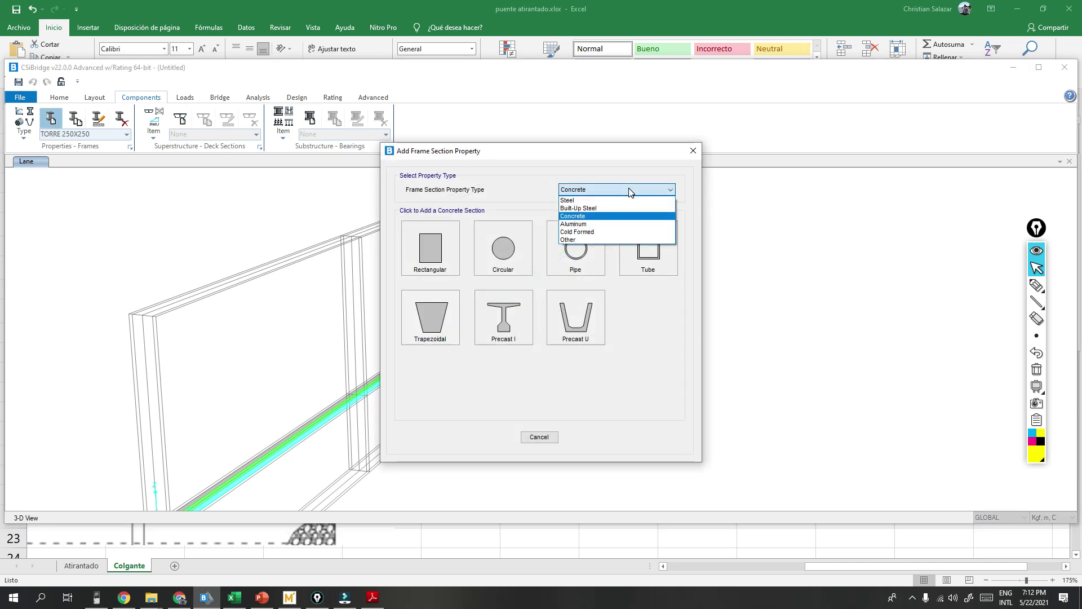
click(573, 239)
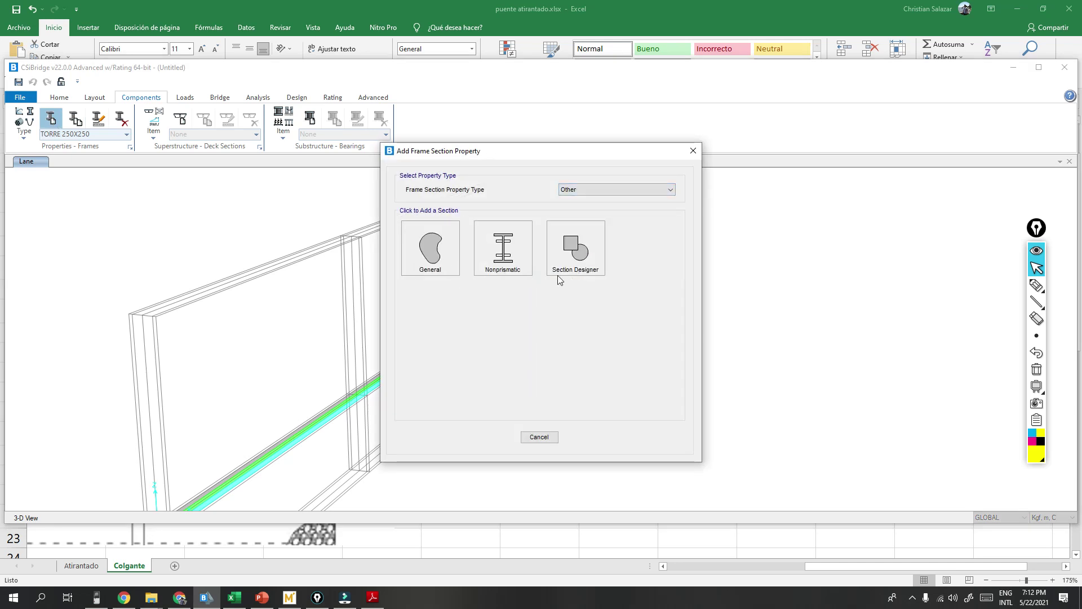
click(509, 255)
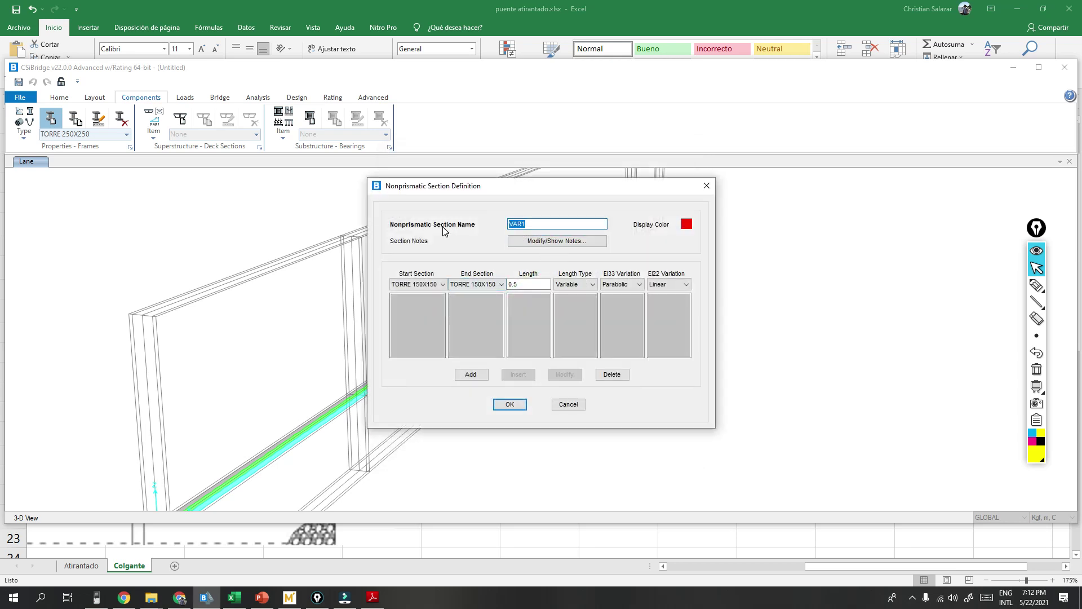
Step: Name the nonprismatic section TORRE and set both its start and end sections to TORRE 250X250
text(TORRE)
click(422, 286)
click(407, 303)
click(482, 287)
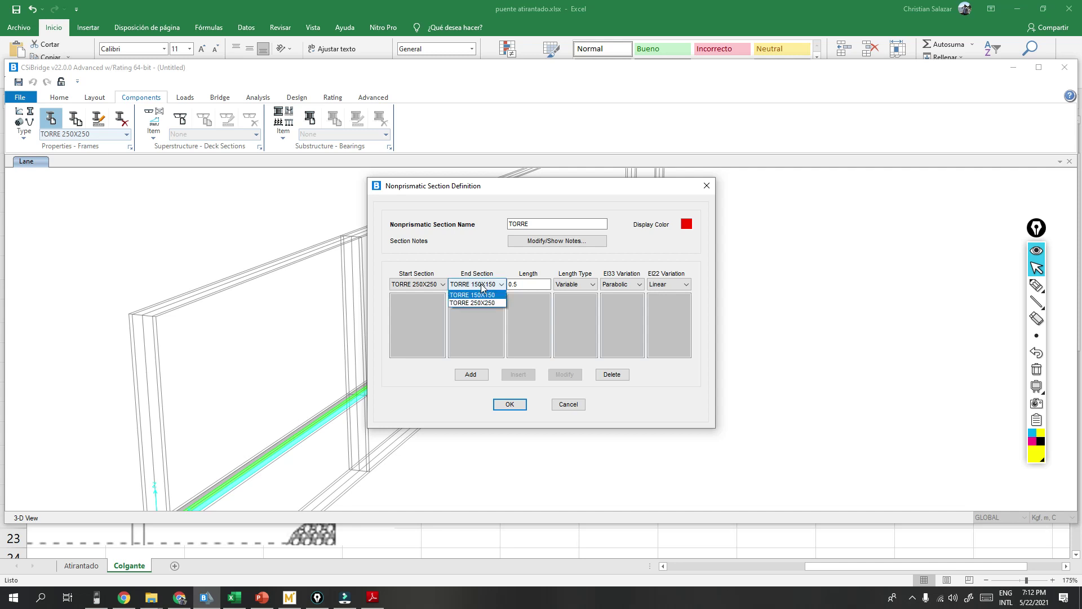
click(481, 302)
Step: Consult the lower tower height in the Colgante worksheet and add a 55 m segment with Variable length type and Linear EI33 variation
drag(536, 283, 506, 287)
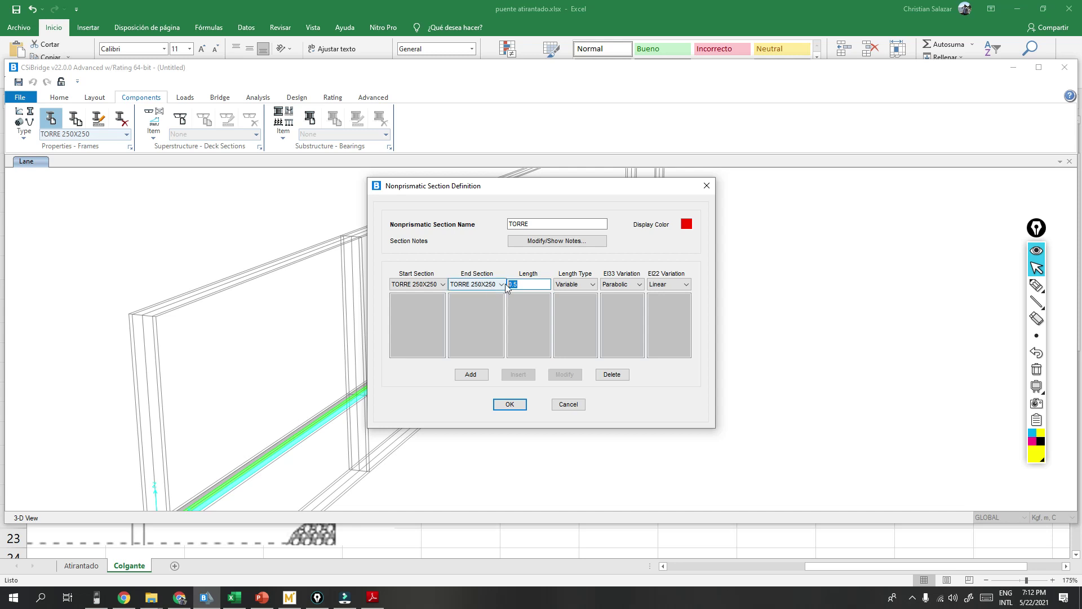
click(293, 563)
drag(811, 567, 672, 567)
scroll(199, 313, down, 6)
scroll(199, 313, up, 3)
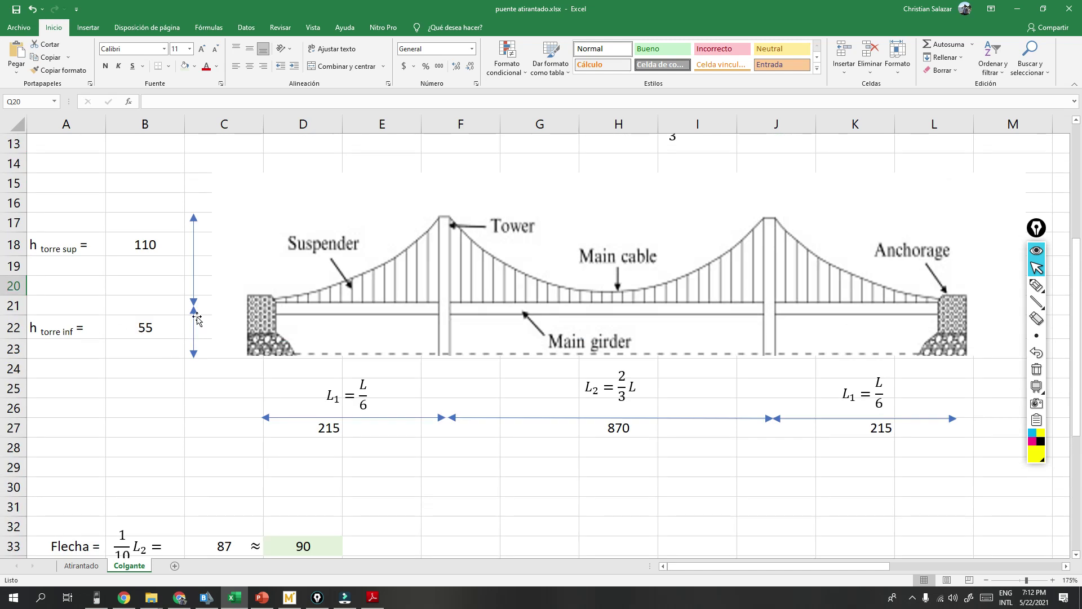
key(alt+Tab)
text(5)
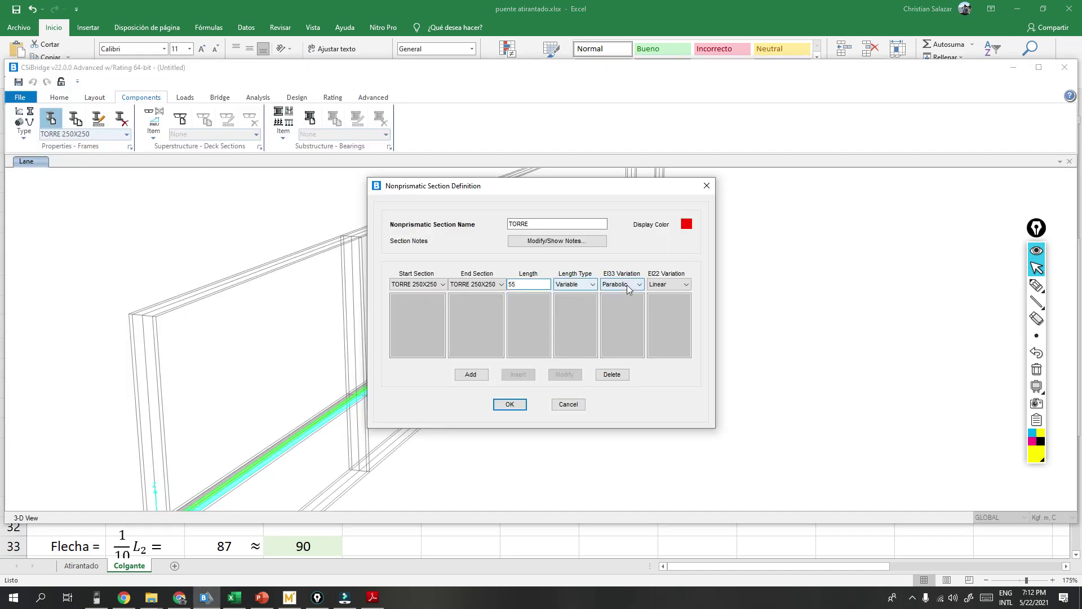
click(581, 285)
click(580, 286)
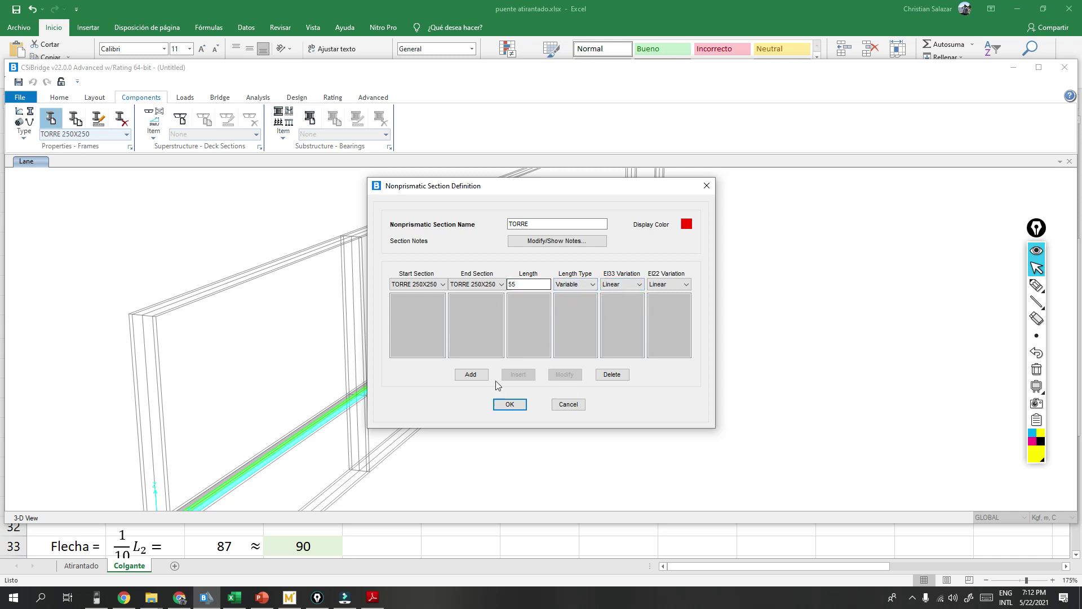
click(472, 375)
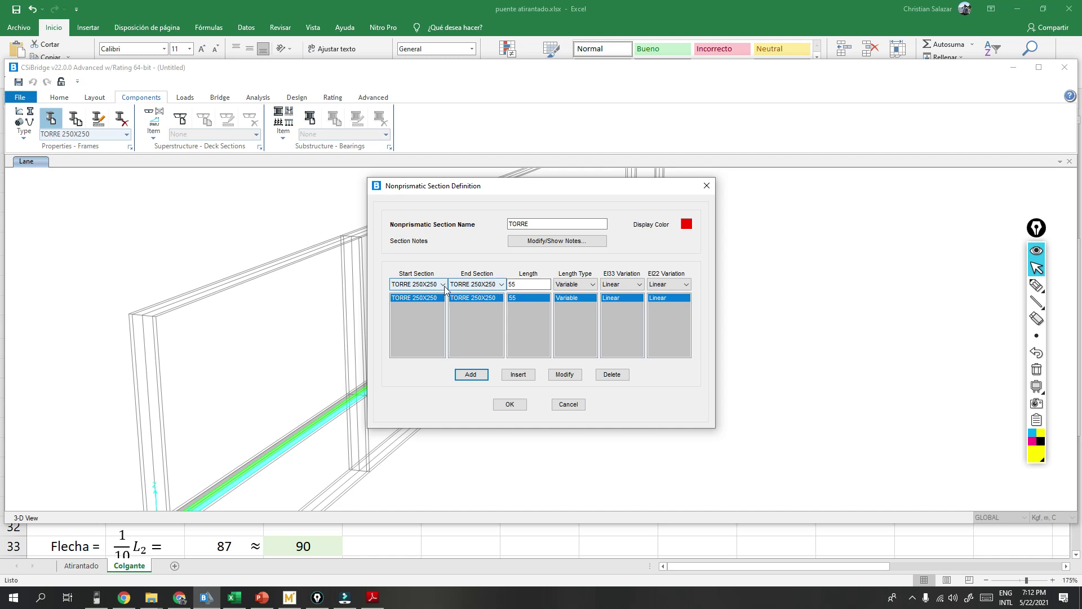
Step: Add a second segment from TORRE 250X250 to TORRE 150X150 with the upper tower height of 110 m as its length
click(479, 284)
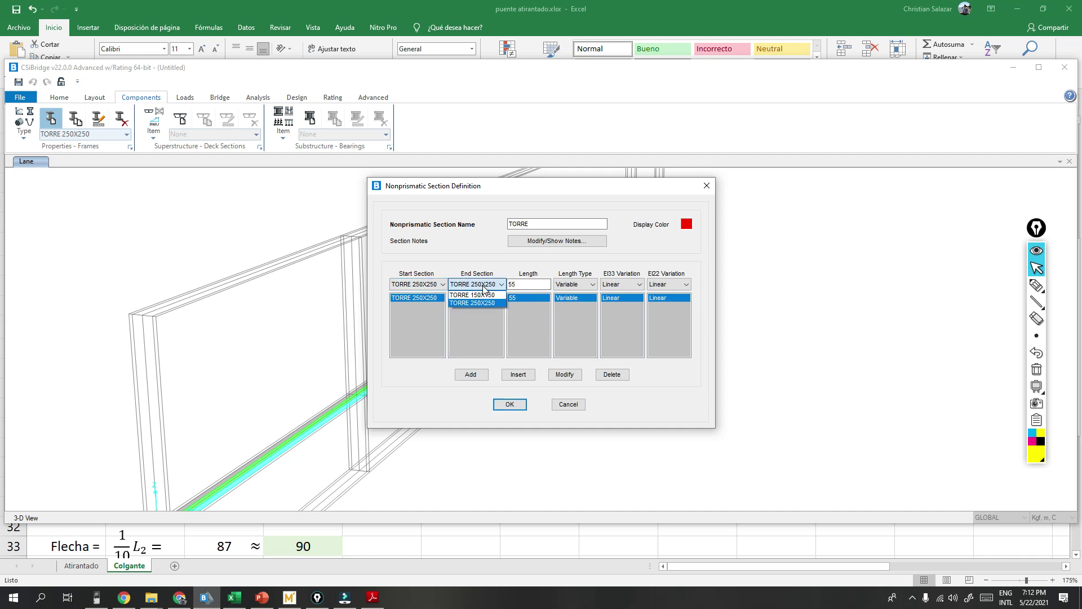
click(482, 301)
key(alt+Tab)
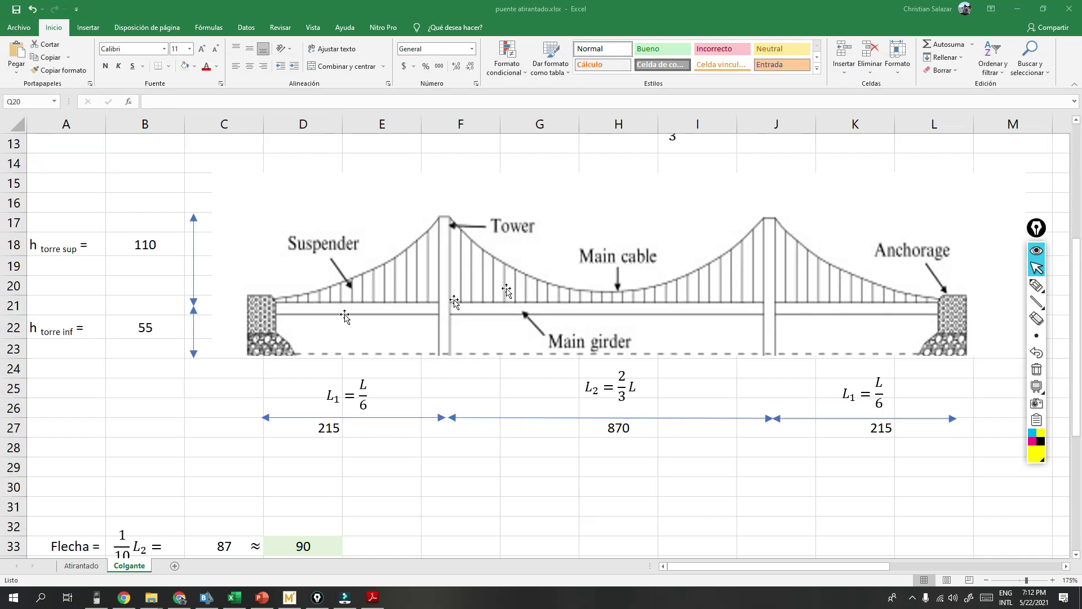
key(alt+Tab)
text(110)
click(562, 220)
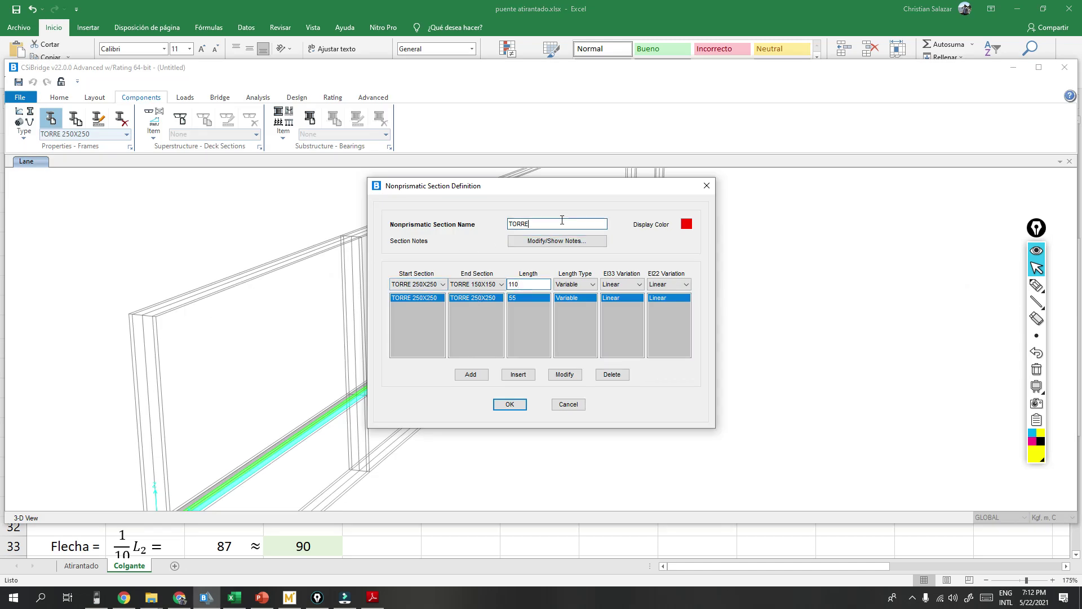
click(481, 377)
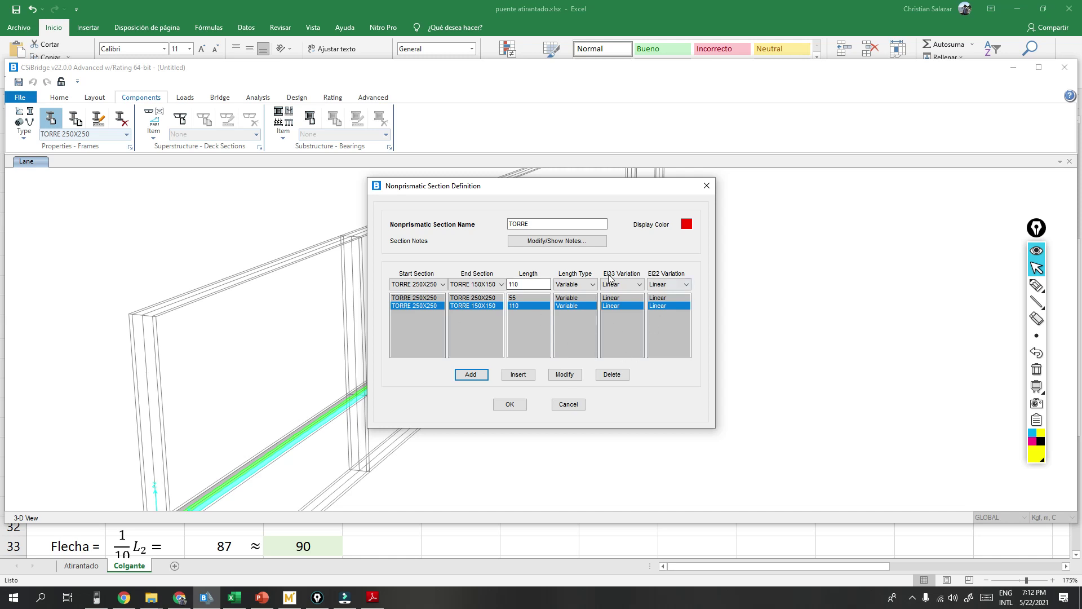
Step: Keep Linear for both stiffness variations and Variable for the length type, and accept the TORRE section definition
click(669, 284)
click(670, 284)
click(615, 284)
click(611, 284)
click(581, 284)
click(573, 294)
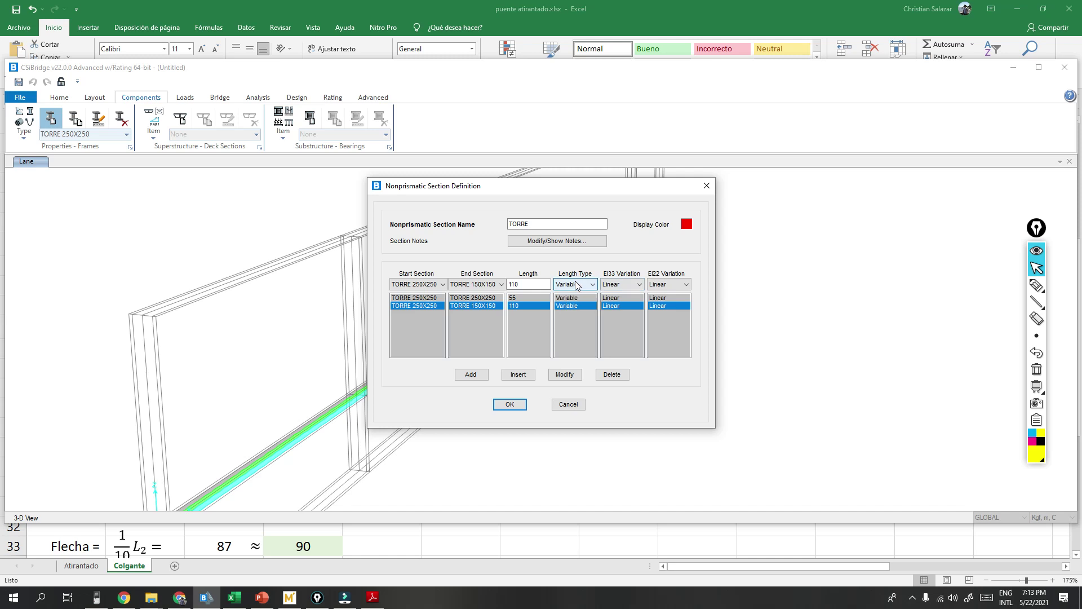
click(507, 405)
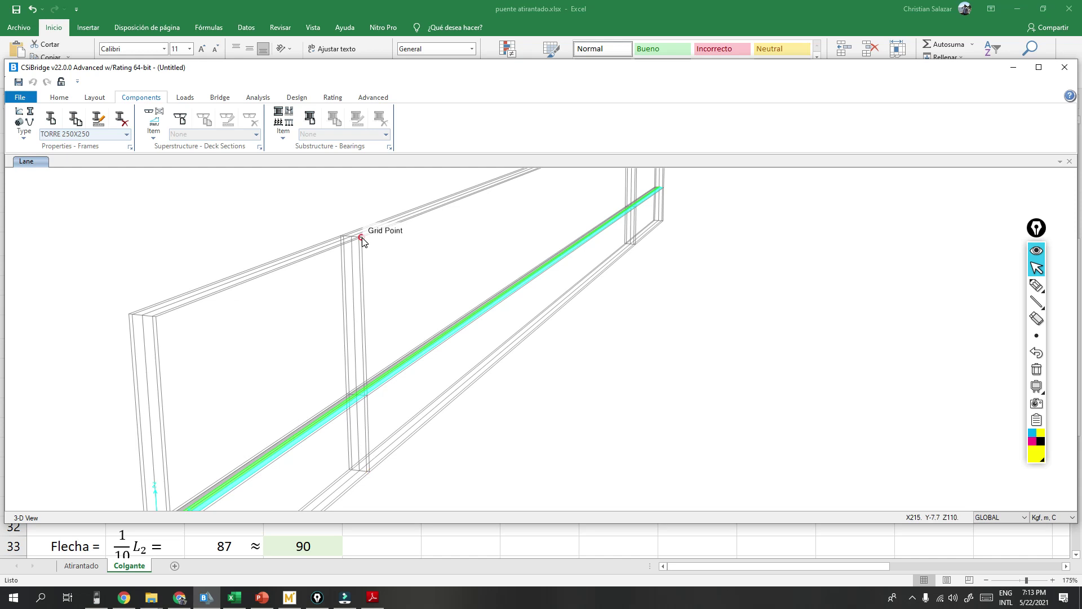
Step: Draw a 165 m straight frame with section TORRE 250X250 from the base to the top grid point of the first tower at X=215
click(374, 98)
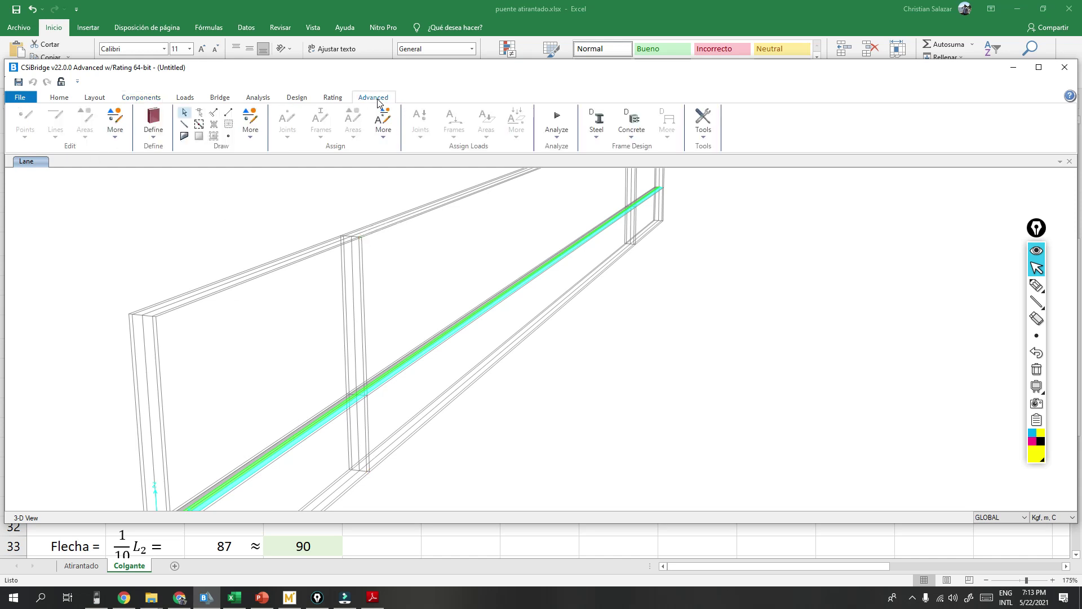
click(184, 124)
click(369, 469)
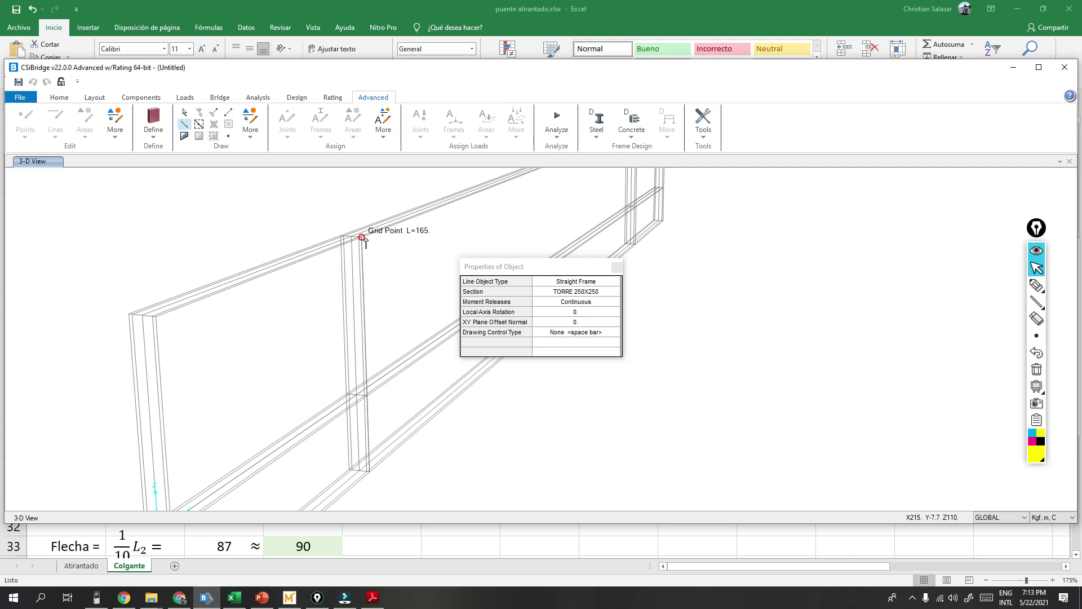
click(364, 238)
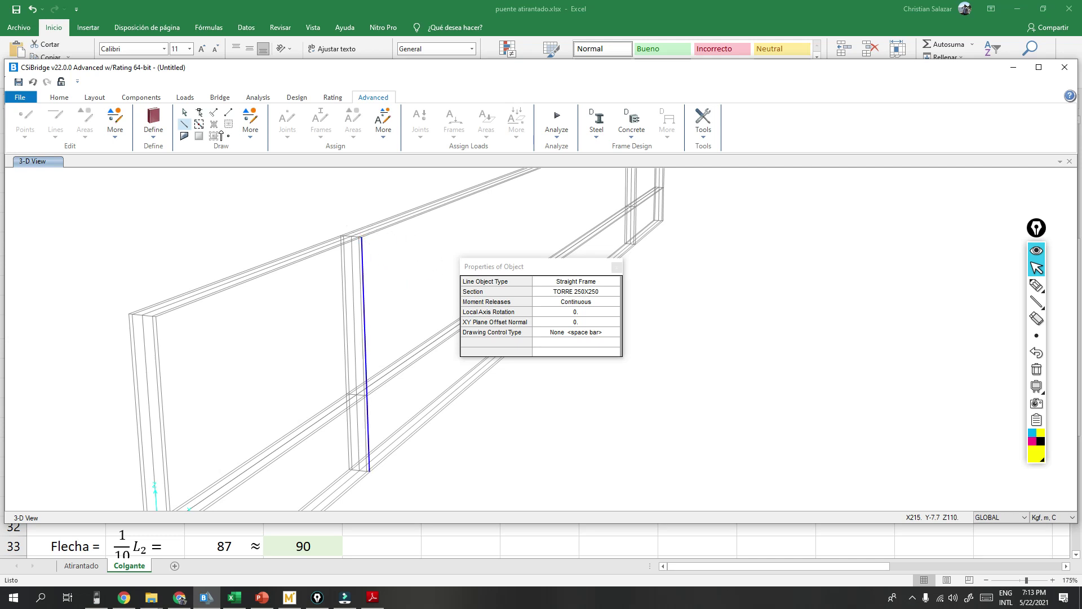
key(Escape)
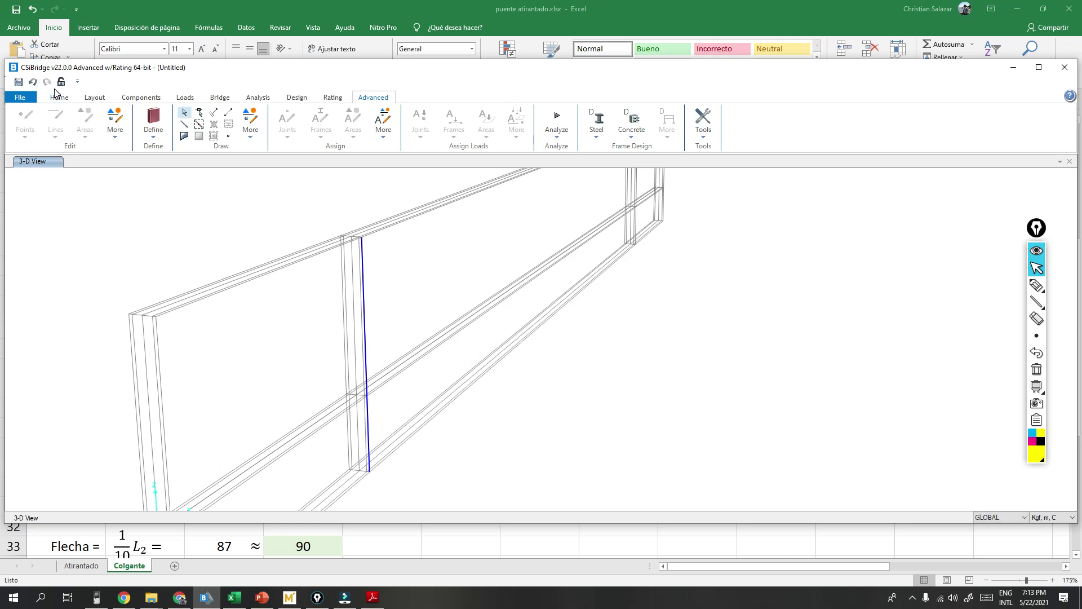
Step: Examine the section property assigned to the drawn tower frame and close its line information
click(58, 97)
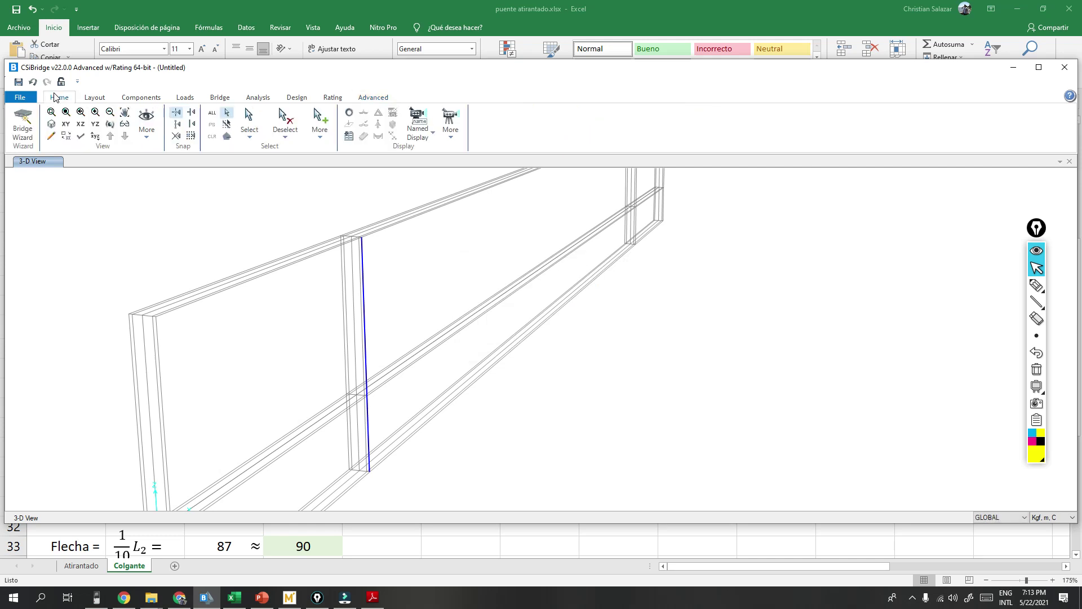
right_click(364, 323)
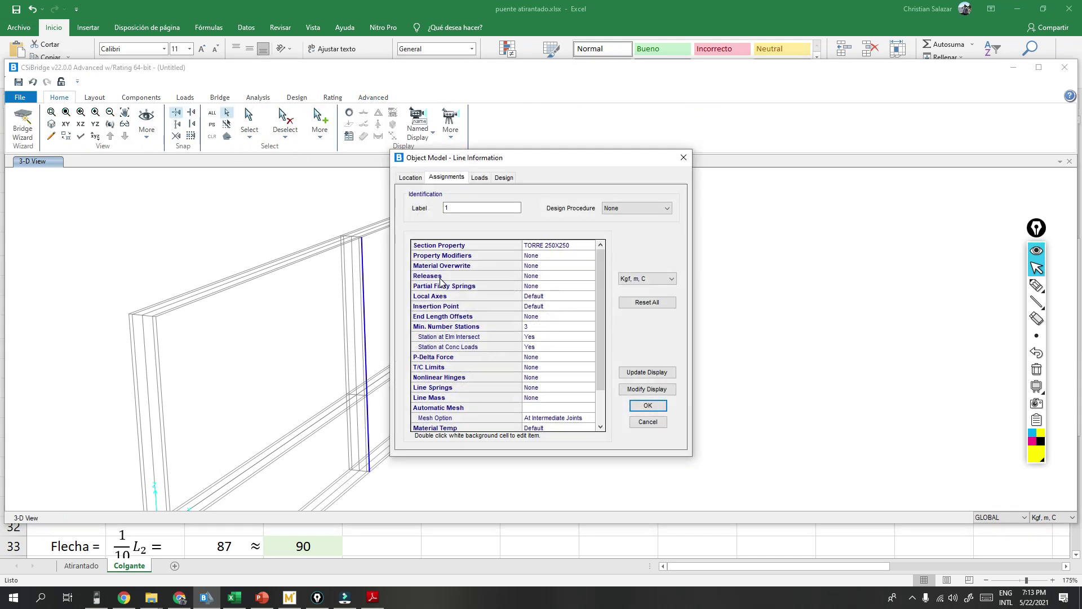
click(648, 420)
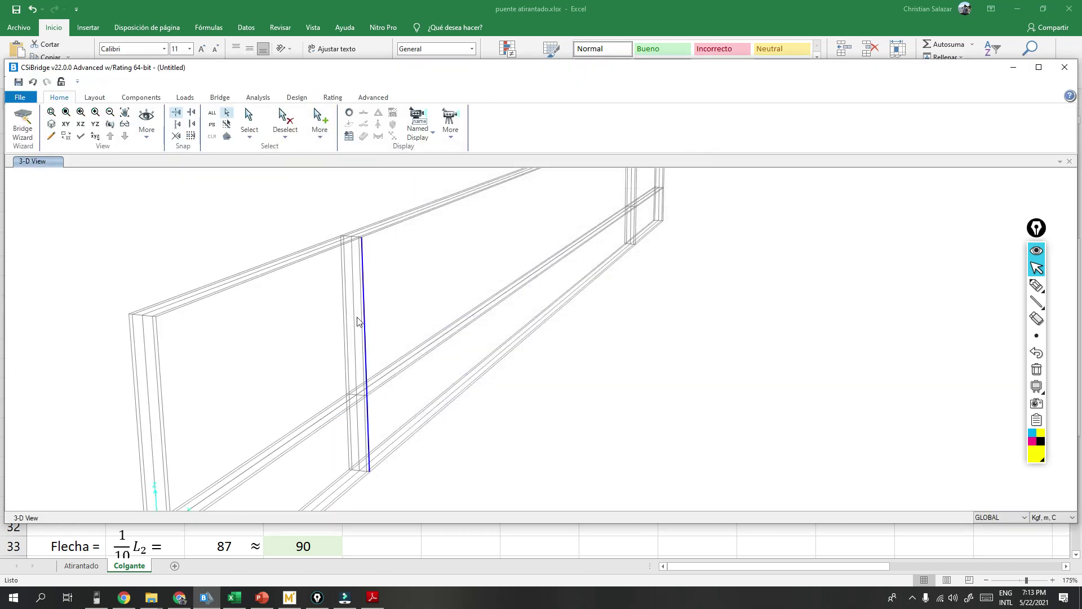
Step: Assign the nonprismatic TORRE section with default parameters to the drawn tower frame
click(373, 97)
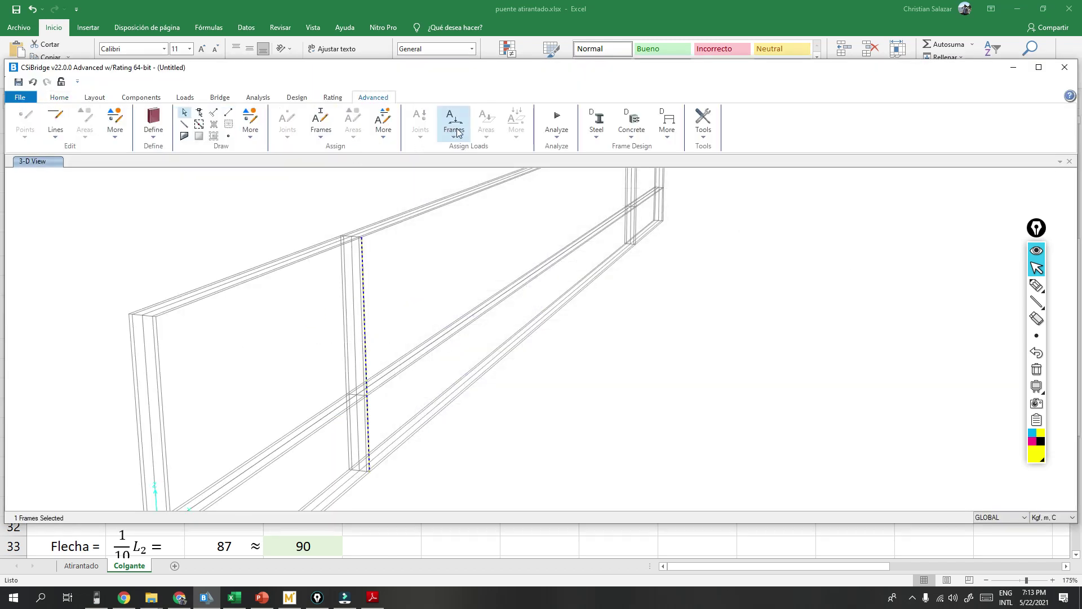
click(317, 132)
click(356, 148)
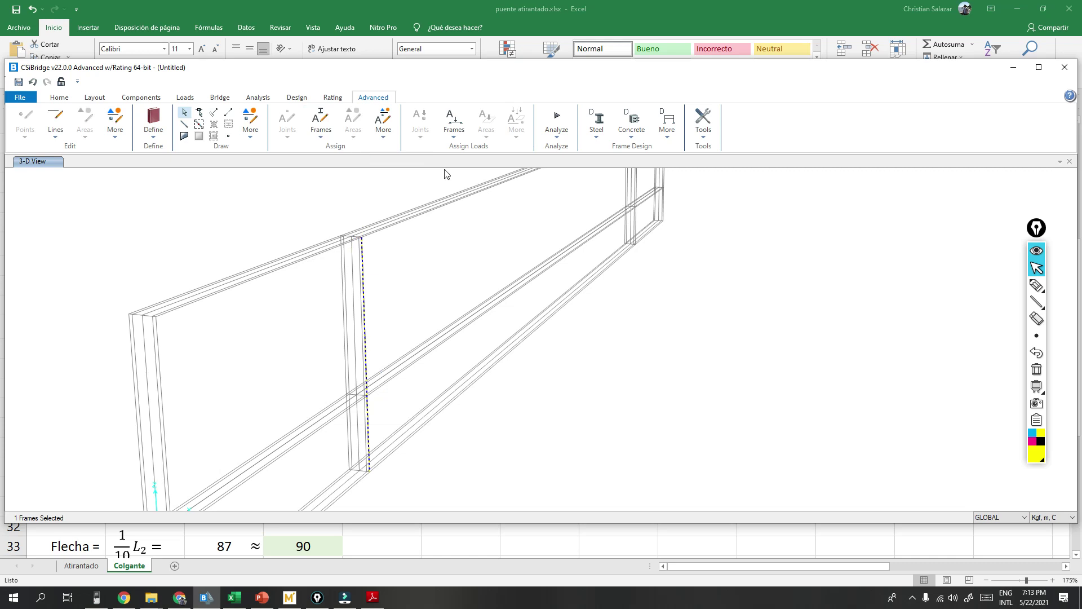
click(496, 218)
click(507, 208)
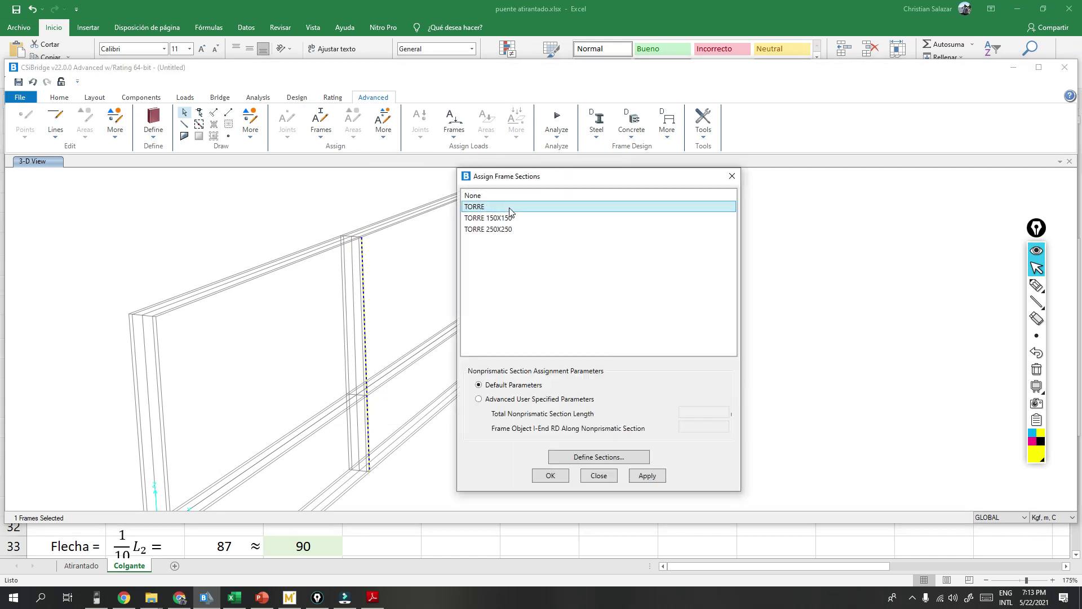
click(654, 480)
click(599, 477)
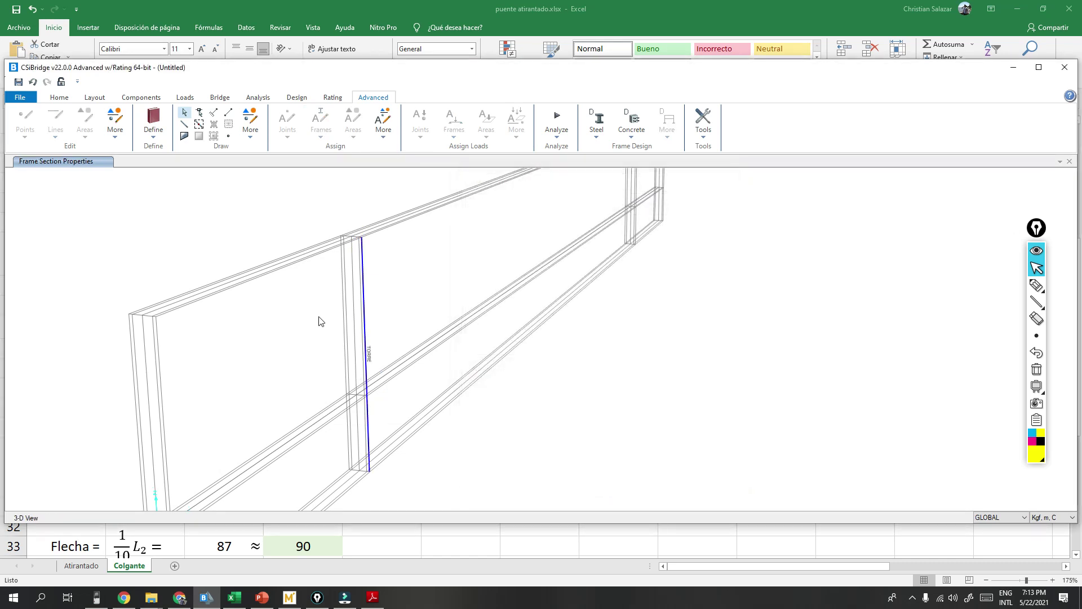
Step: Switch the 3-D view to extruded display to show the tower frame's real shape
click(66, 100)
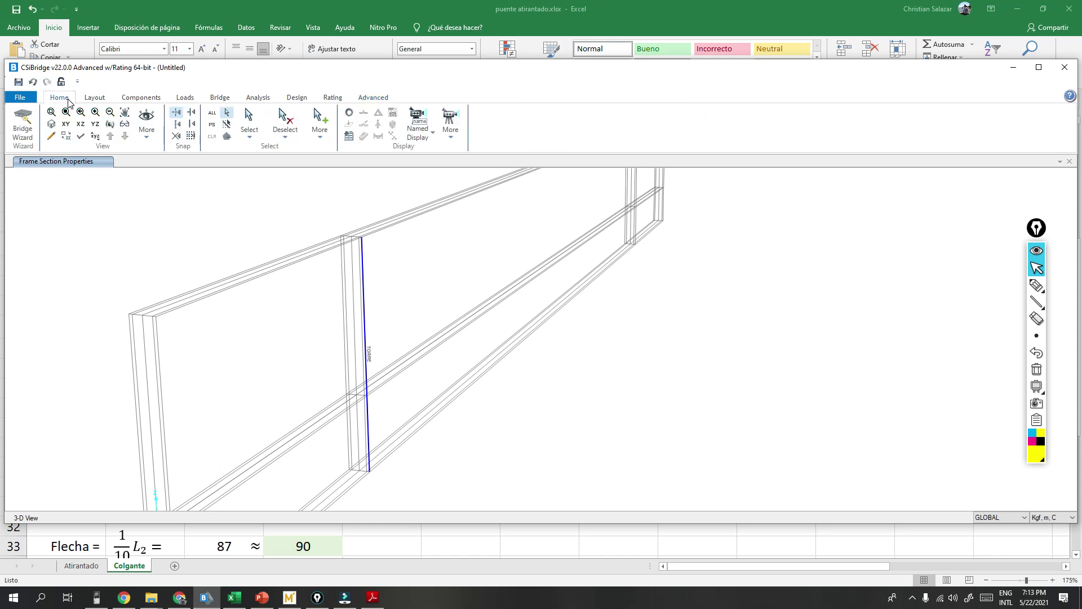
click(80, 135)
click(490, 149)
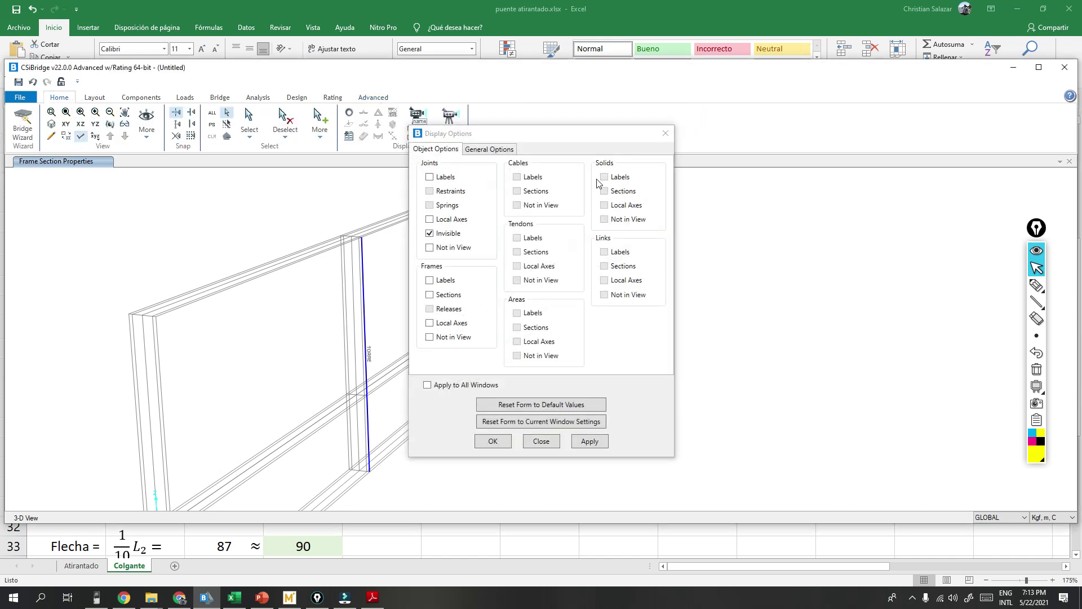
click(493, 441)
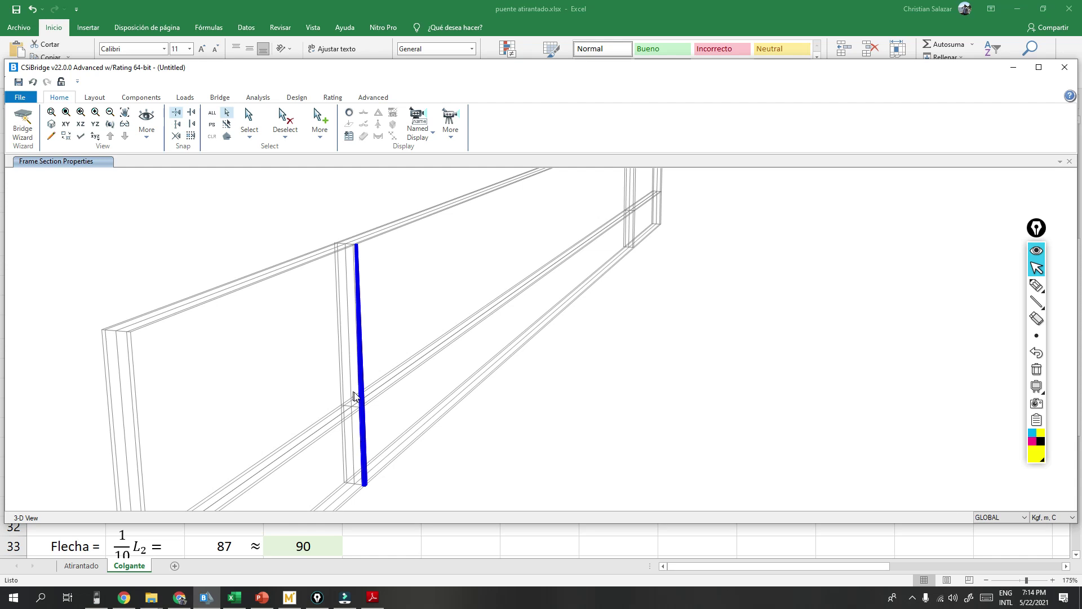
click(1036, 286)
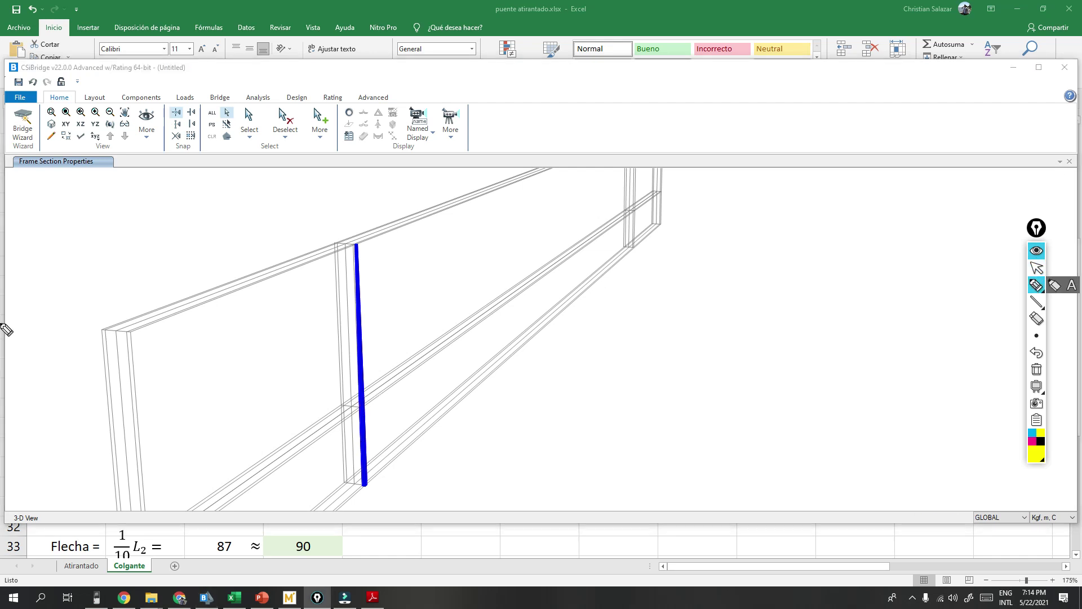
click(366, 486)
drag(366, 487, 376, 484)
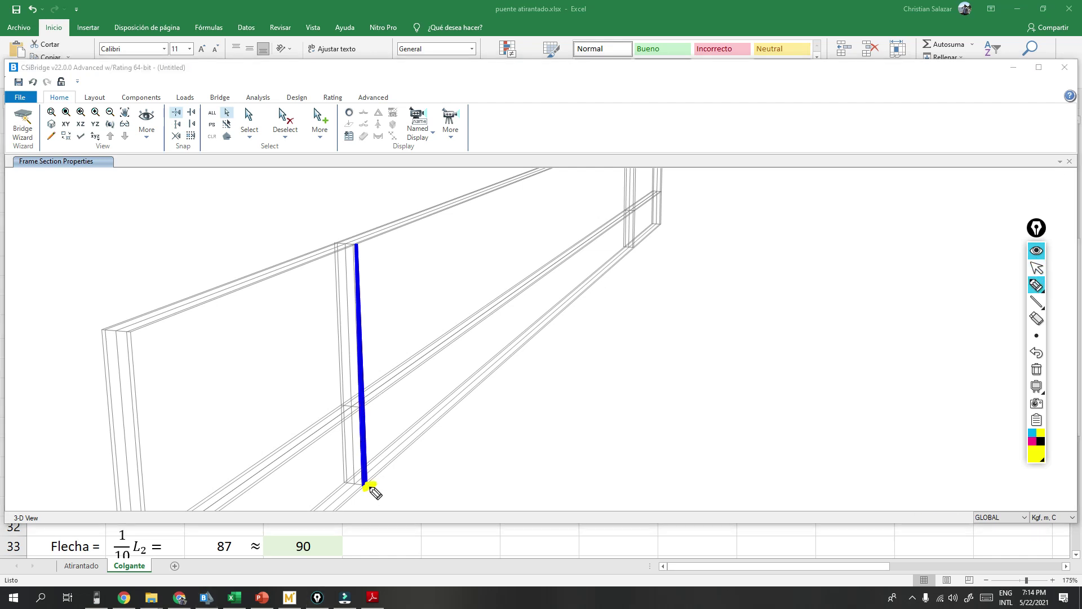
mouse_move(353, 241)
mouse_down()
mouse_move(350, 254)
mouse_move(357, 243)
mouse_up()
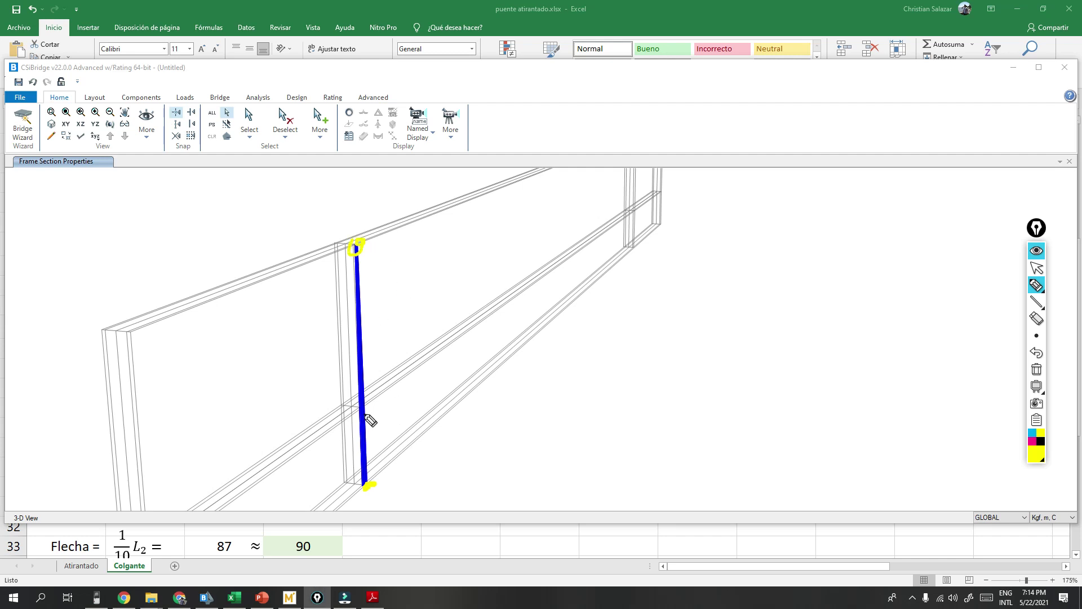
click(403, 490)
click(1036, 454)
click(1019, 378)
click(370, 487)
click(354, 243)
mouse_move(382, 486)
mouse_down()
mouse_move(374, 502)
mouse_move(384, 483)
mouse_up()
drag(363, 225, 343, 234)
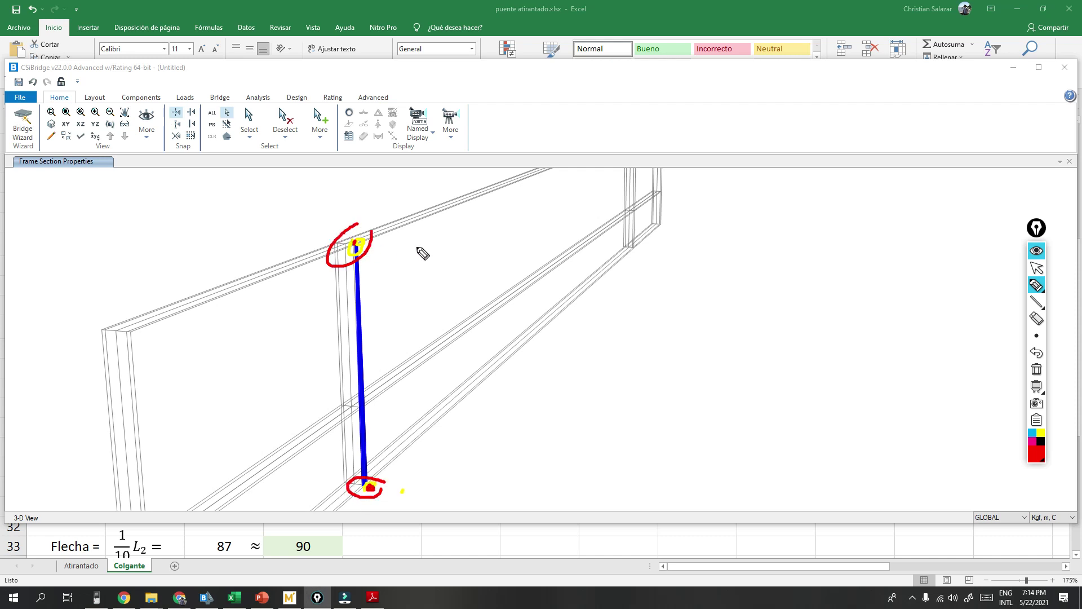
click(1036, 369)
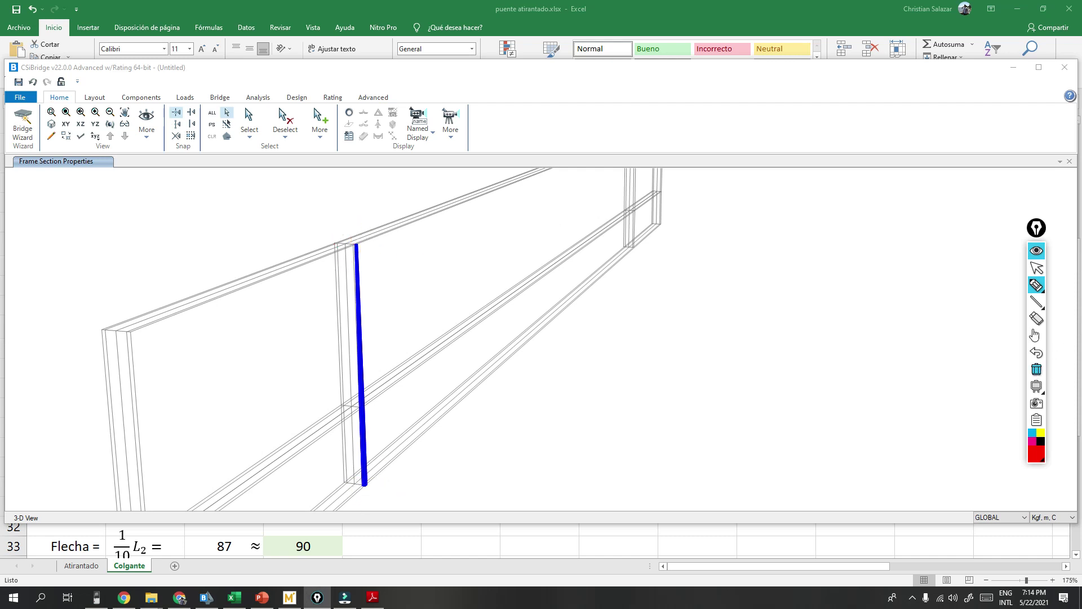
click(1037, 268)
Step: Delete the drawn tower frame, set the view type back to Standard and return to the frame section components
drag(396, 319, 261, 359)
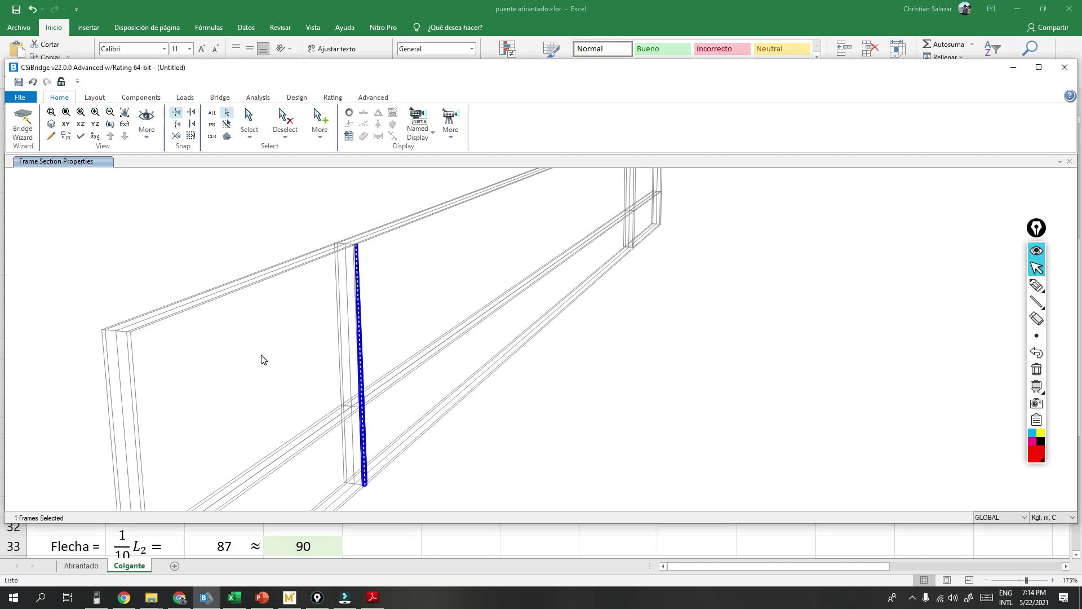
key(Delete)
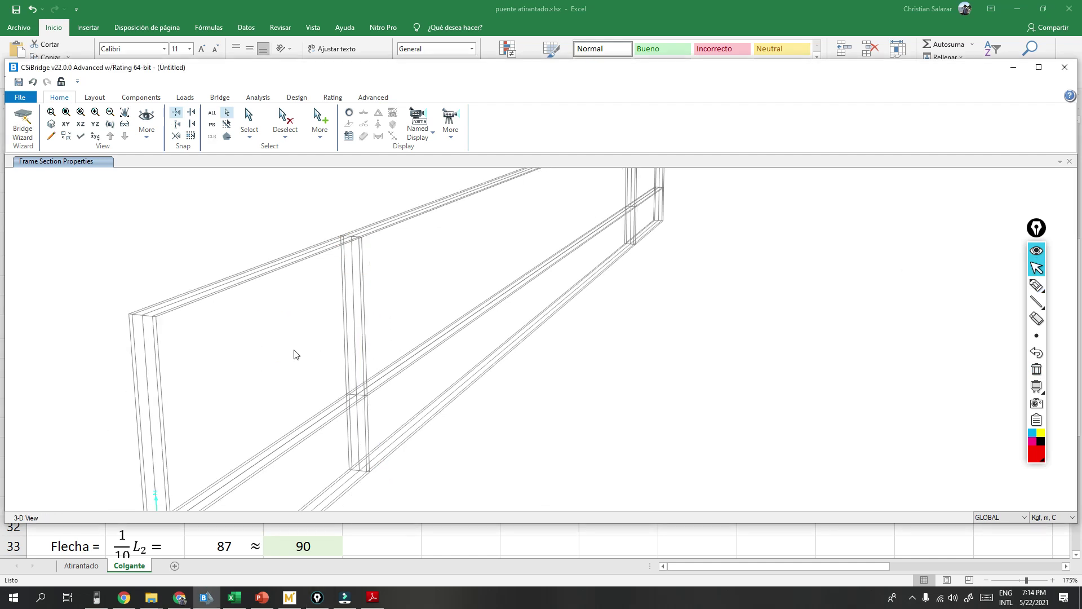
click(81, 135)
click(482, 149)
click(494, 441)
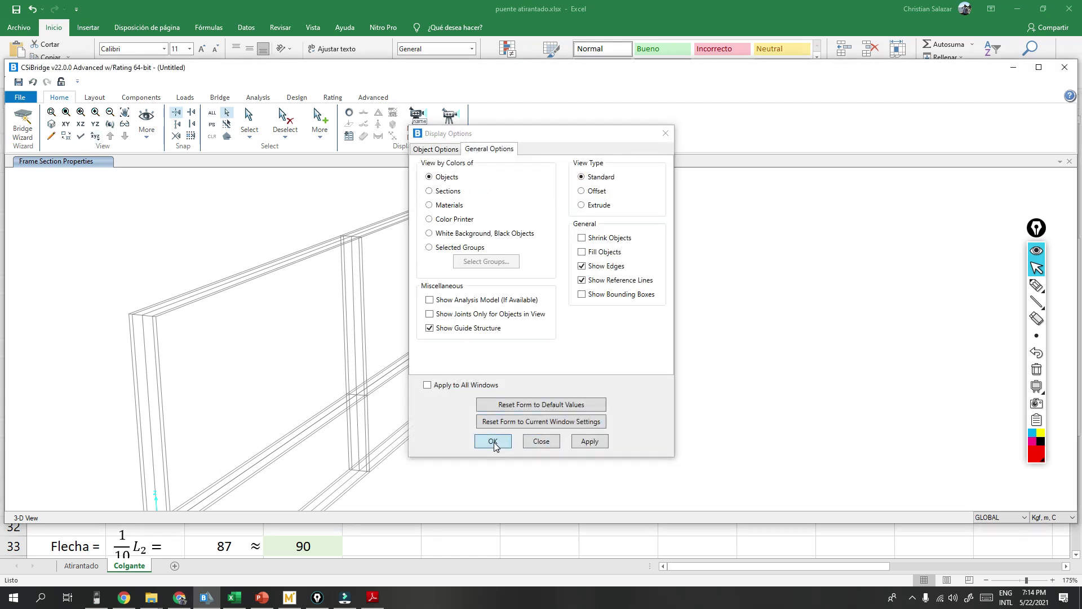
click(156, 102)
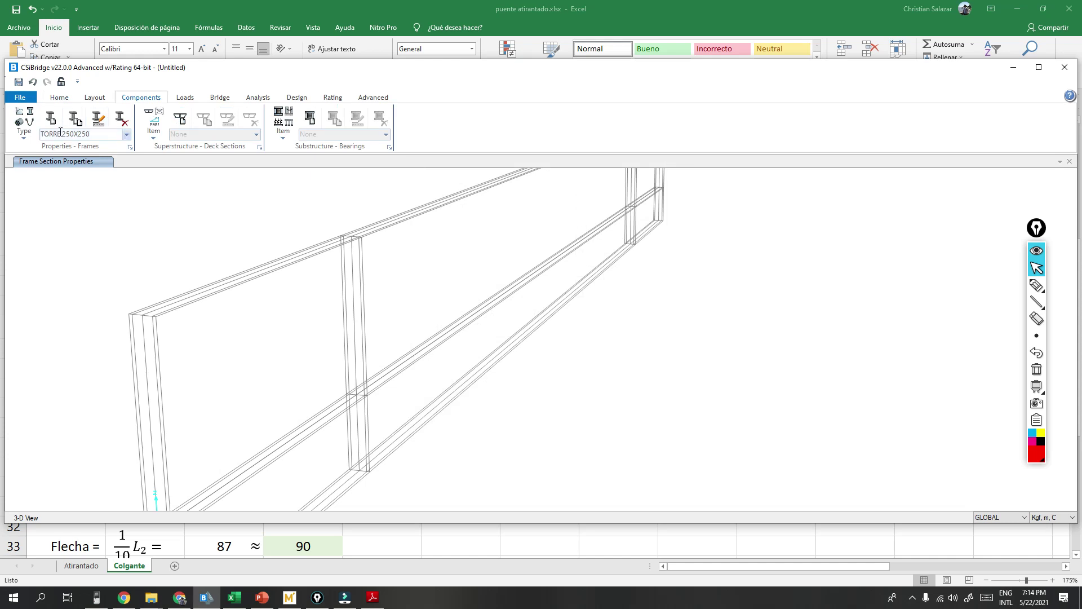
Step: Switch to the Excel worksheet's tower type figures, mark the crossbeams of tower (c) in red pen and clear the marks
click(429, 556)
scroll(429, 556, up, 1)
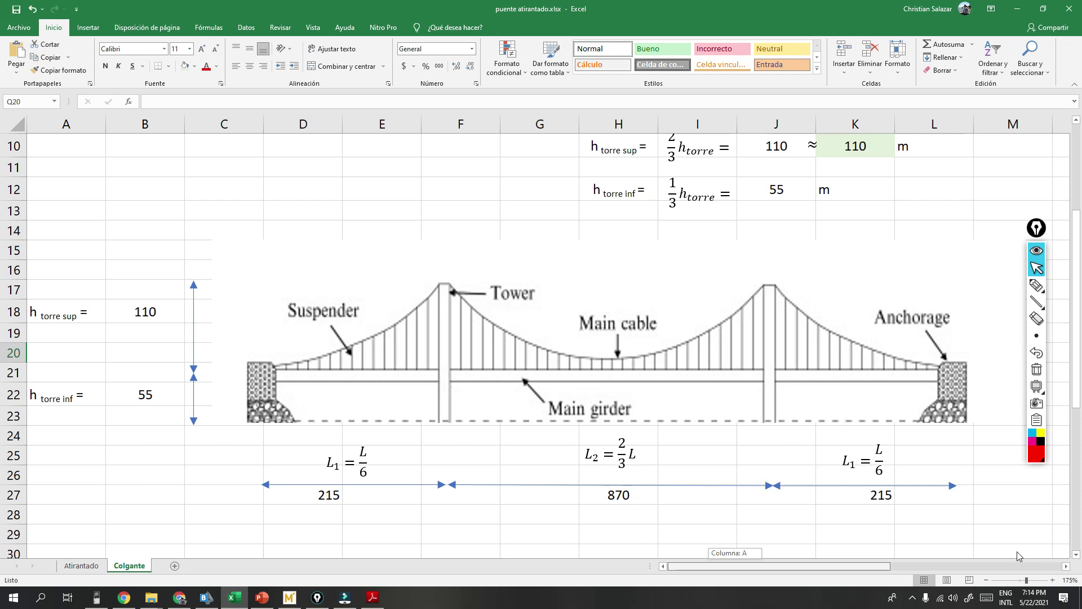
scroll(1020, 555, right, 5)
scroll(783, 401, up, 3)
click(1038, 286)
drag(575, 236, 581, 249)
drag(573, 302, 574, 310)
drag(574, 359, 573, 389)
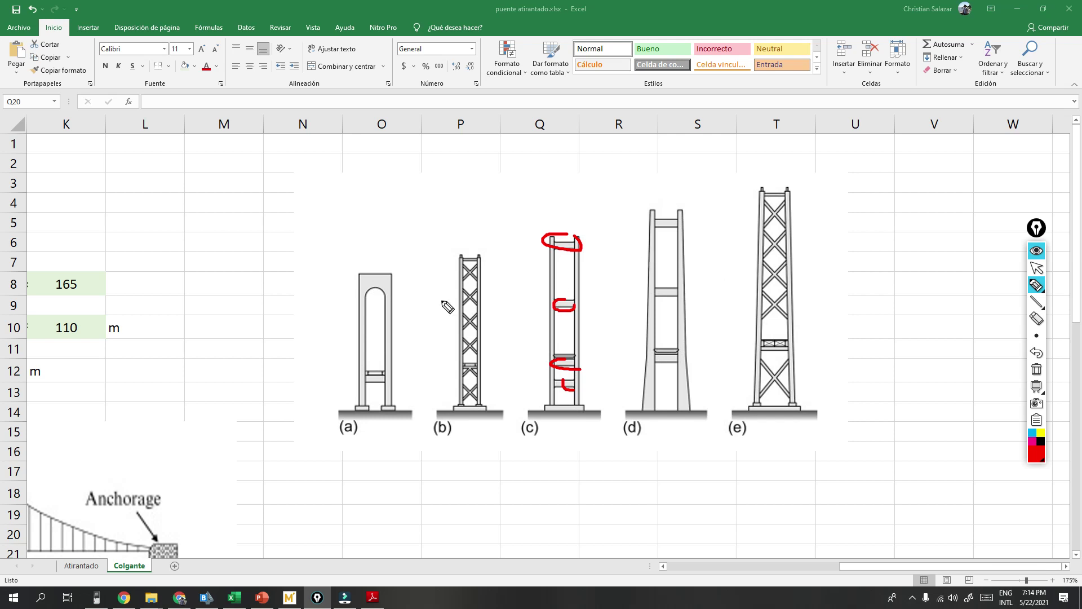
click(1037, 370)
Step: Circle the flared base of tower (d) in red pen, point out its crossbeams and clear the annotations
mouse_move(695, 338)
mouse_down()
mouse_move(697, 414)
mouse_move(698, 326)
mouse_up()
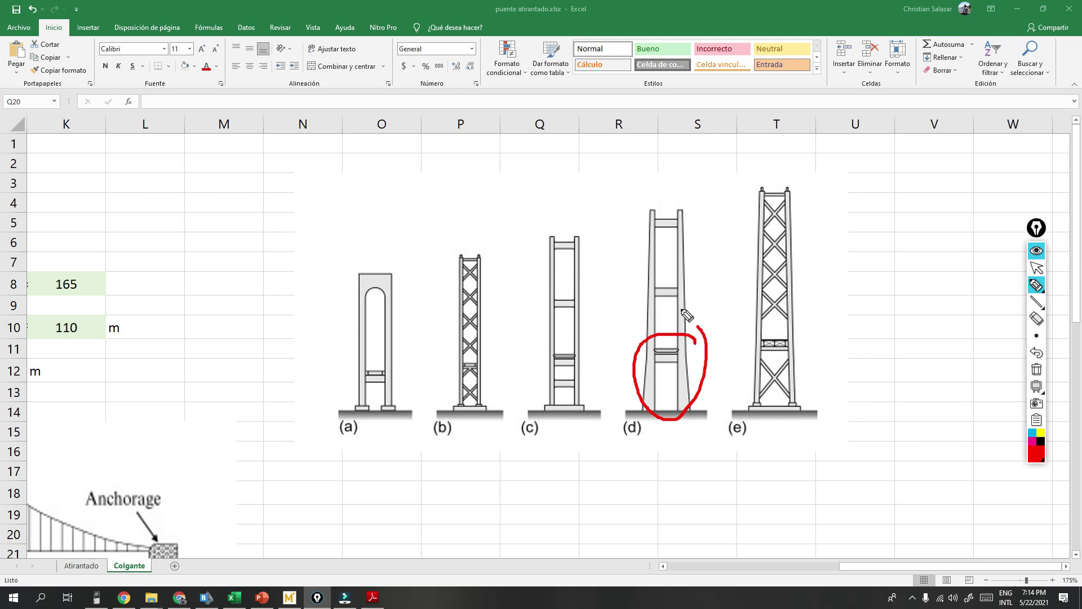
click(668, 354)
click(672, 295)
click(670, 234)
click(1036, 370)
click(1036, 269)
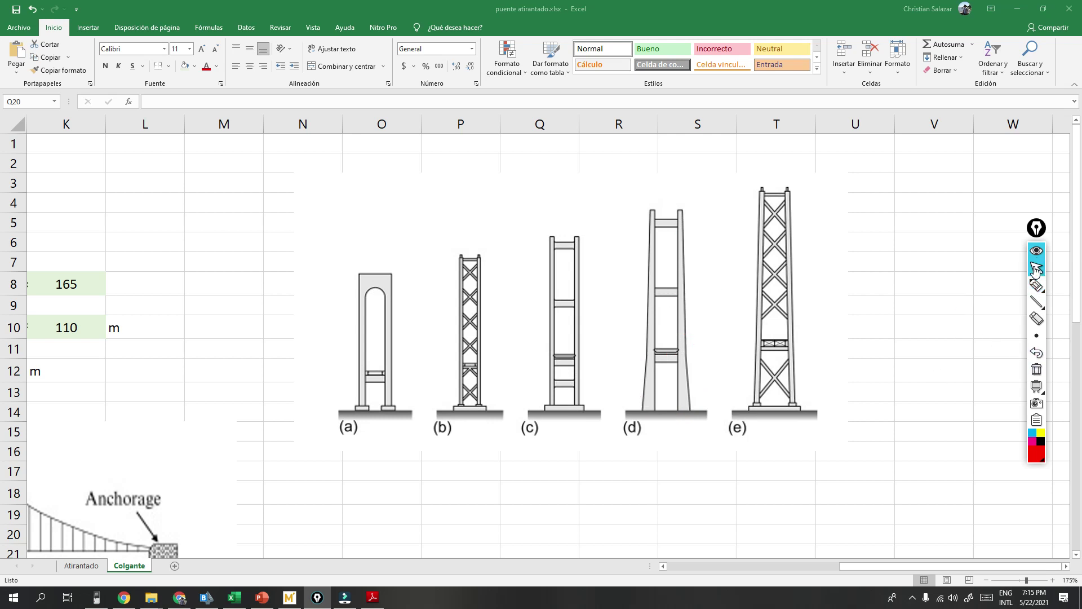
Step: Minimize Excel to return to CSiBridge and check the list of defined frame sections
click(1018, 9)
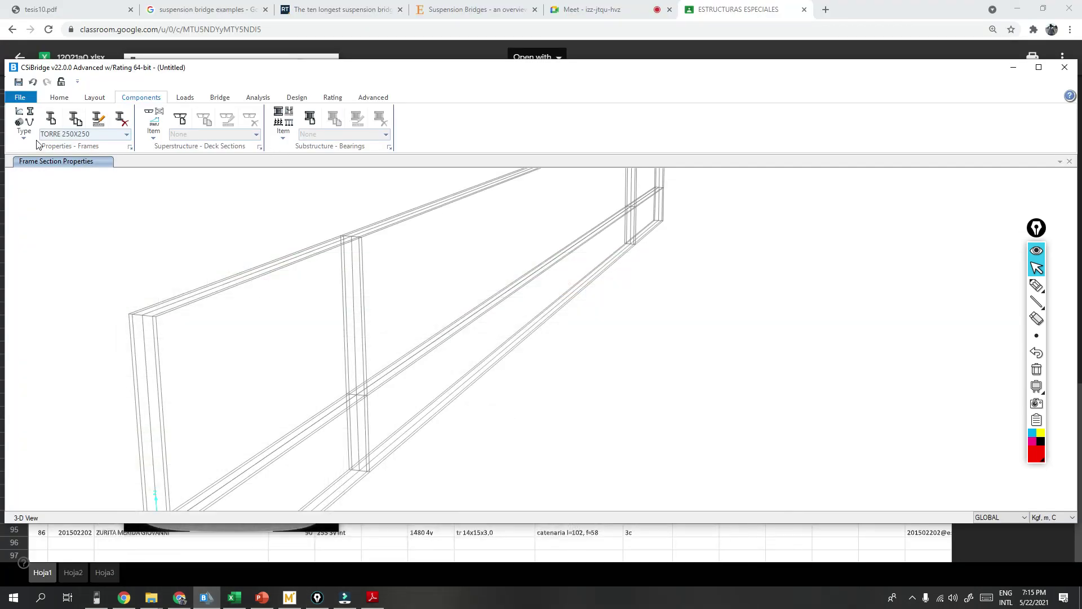
click(126, 134)
click(126, 135)
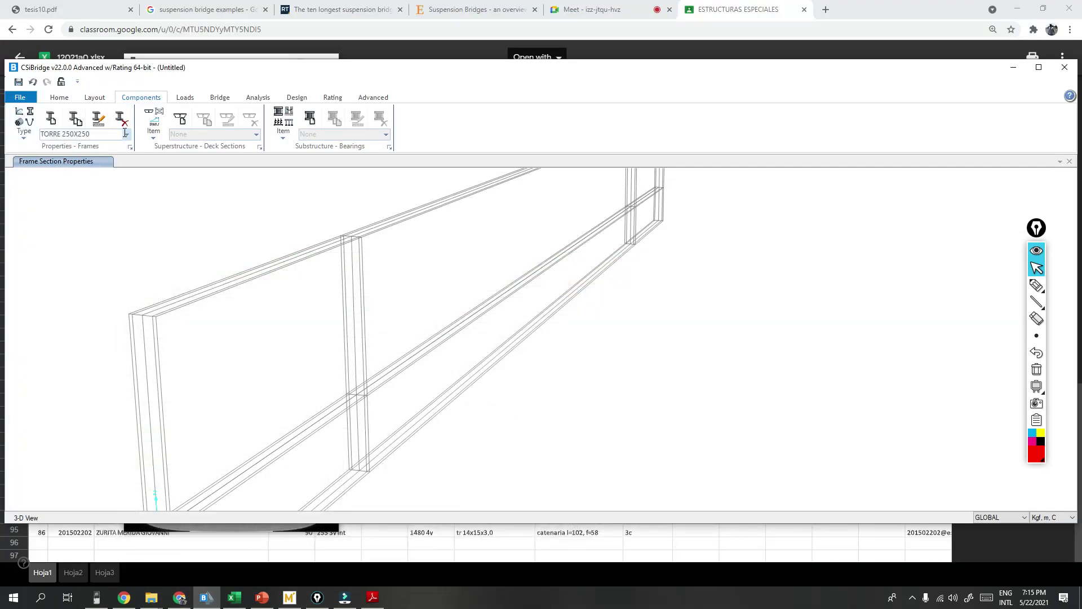
Step: Create a new rectangular concrete frame section and name it VIGA
click(23, 139)
click(50, 163)
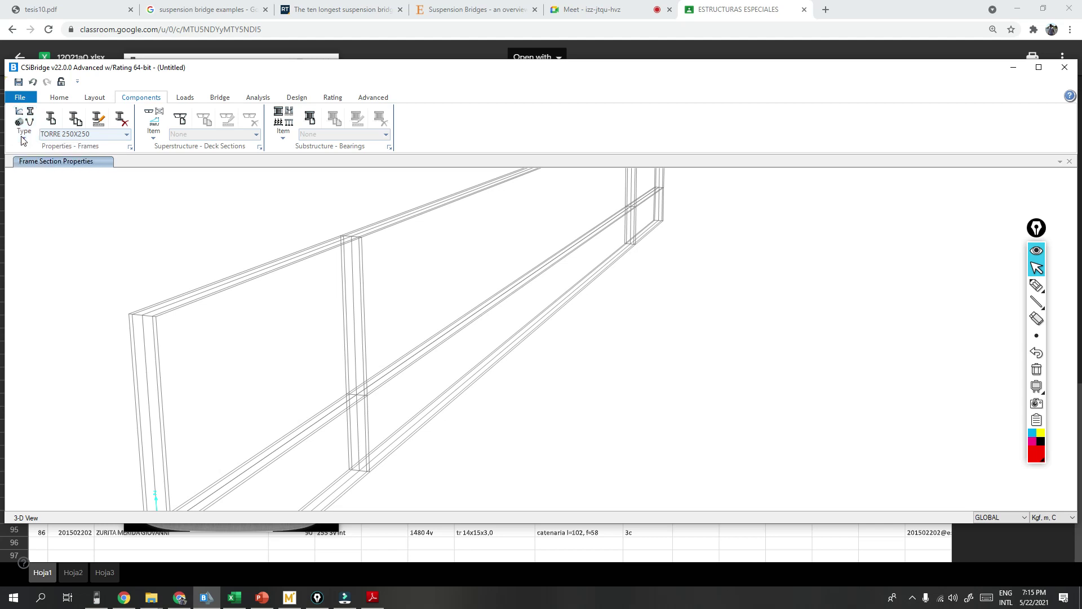
click(51, 118)
click(576, 190)
click(576, 189)
click(612, 190)
click(607, 217)
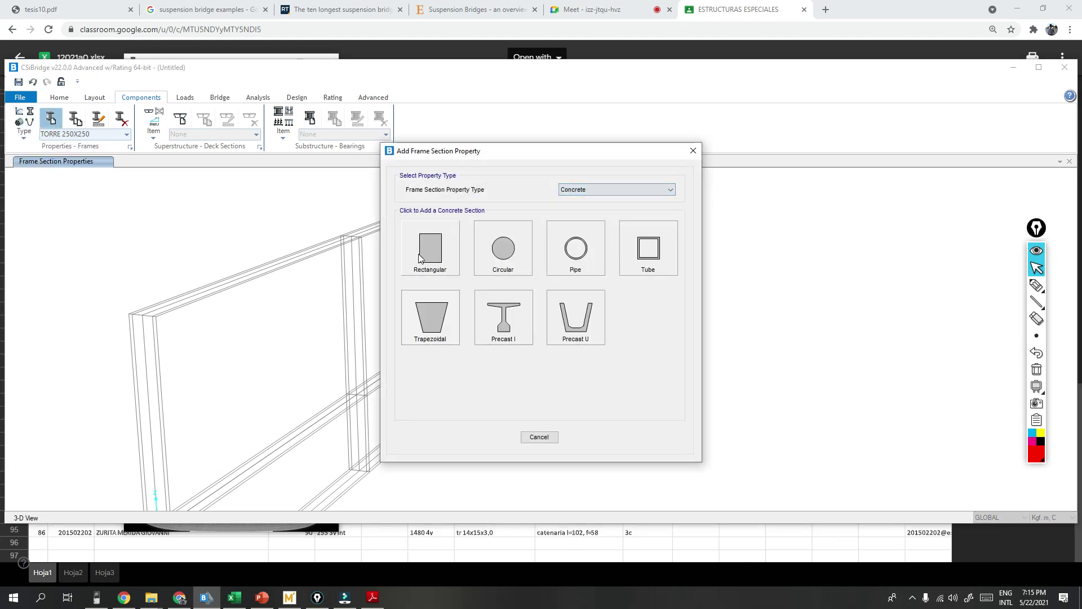
click(431, 247)
text(VIGA)
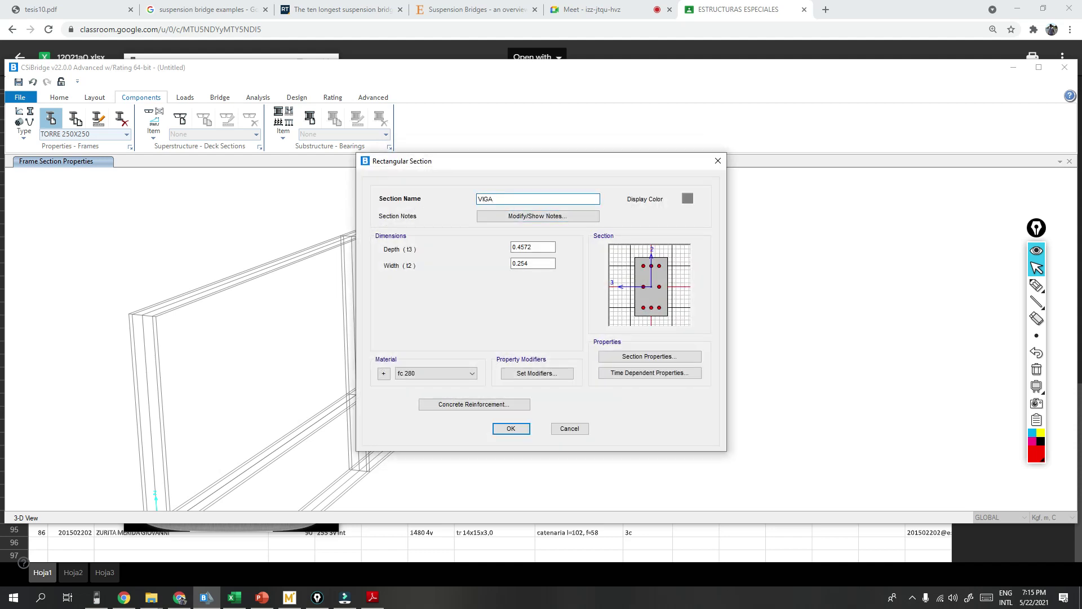
key(shift+Tab)
Step: Switch to the puente atirantado.xlsx workbook in Excel and check the ANCHO CALZADA and ANCHO TOTAL values on the Colgante sheet
click(379, 544)
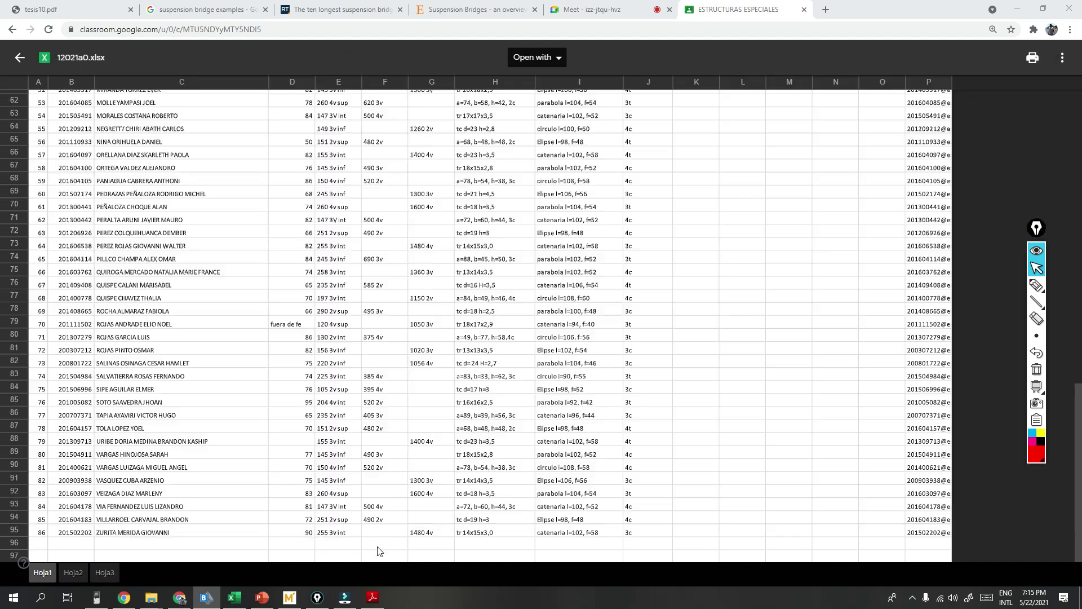
click(235, 597)
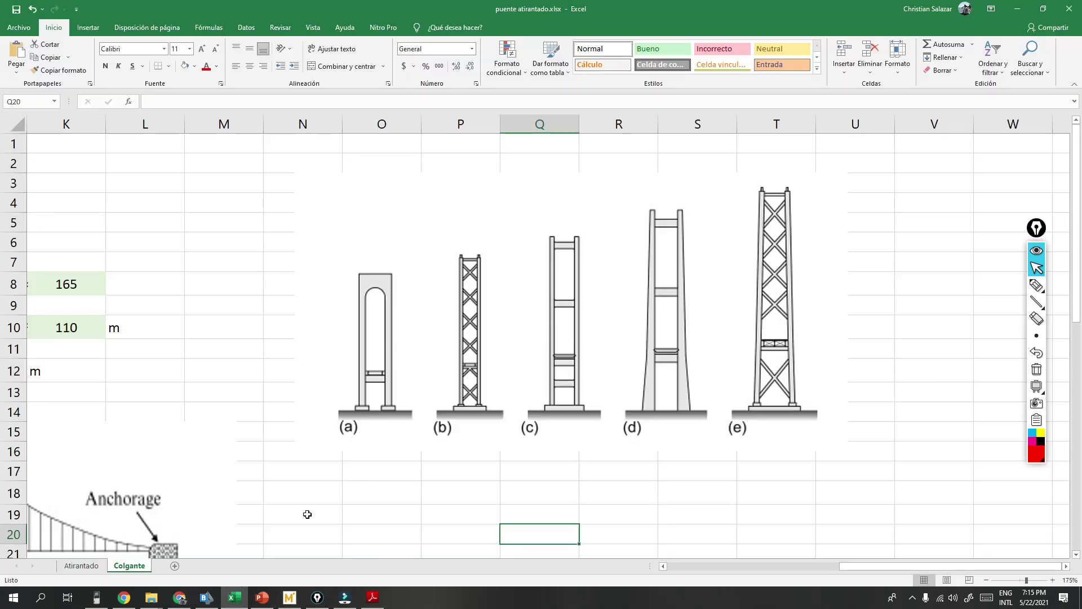
drag(826, 563, 628, 568)
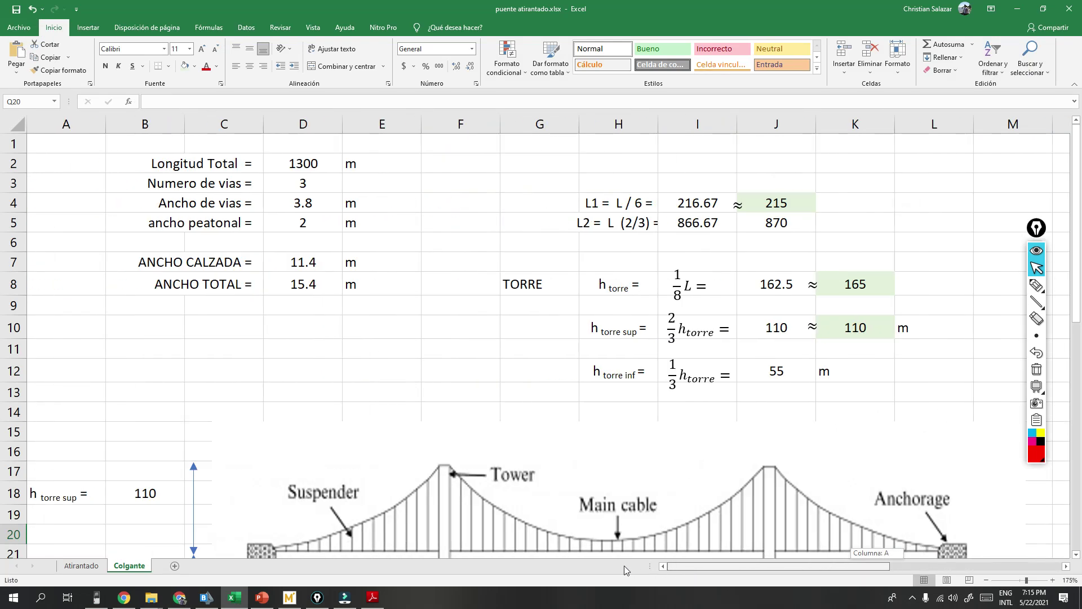
click(298, 265)
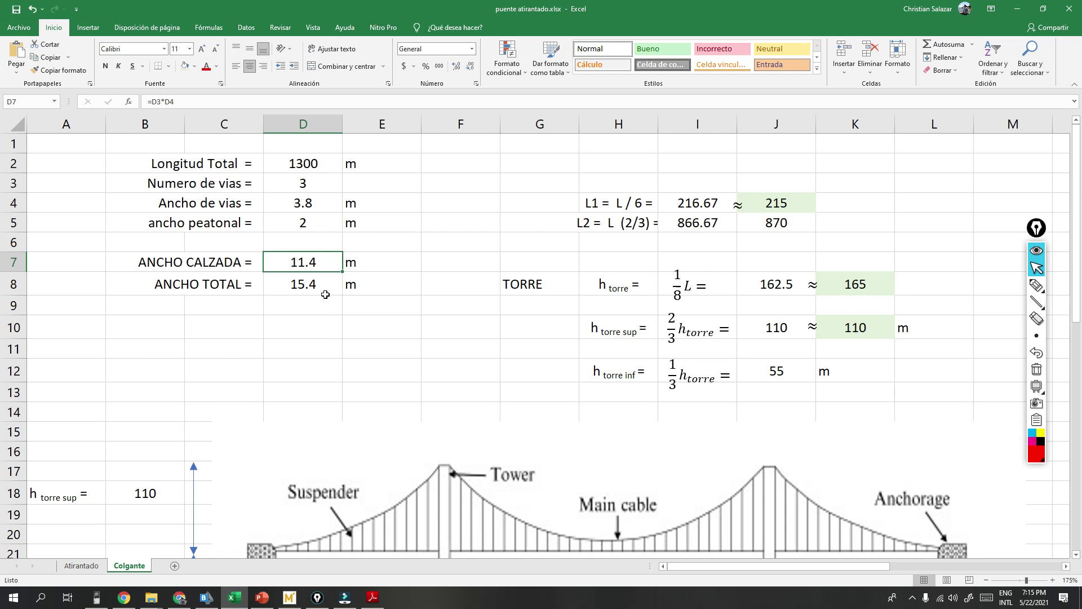
click(296, 288)
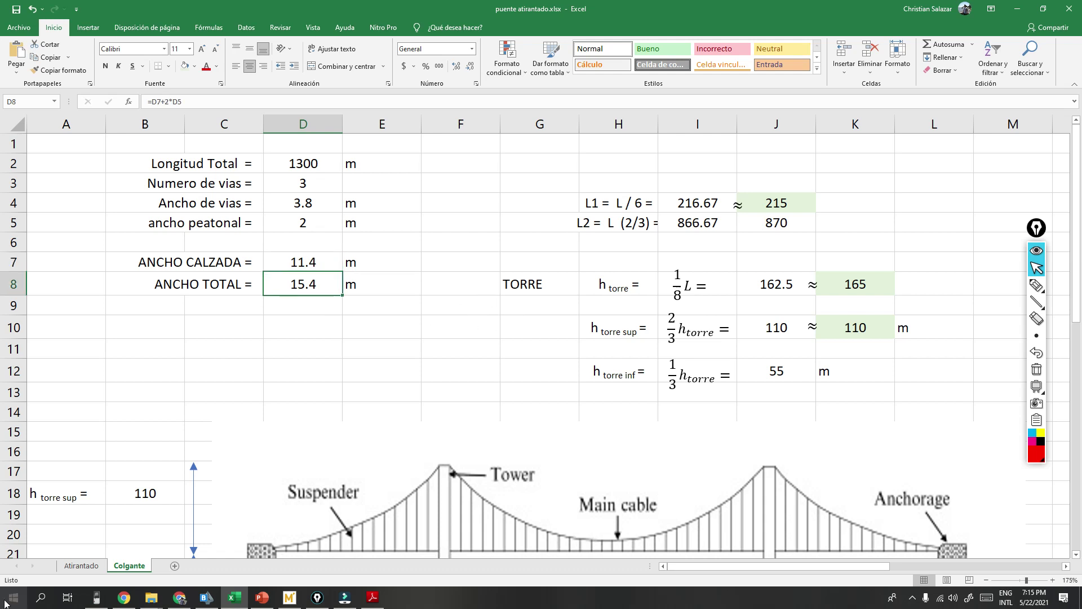
Step: Calculate 15.4/12 in the HP Prime calculator to estimate the beam depth
click(96, 597)
text(15.4)
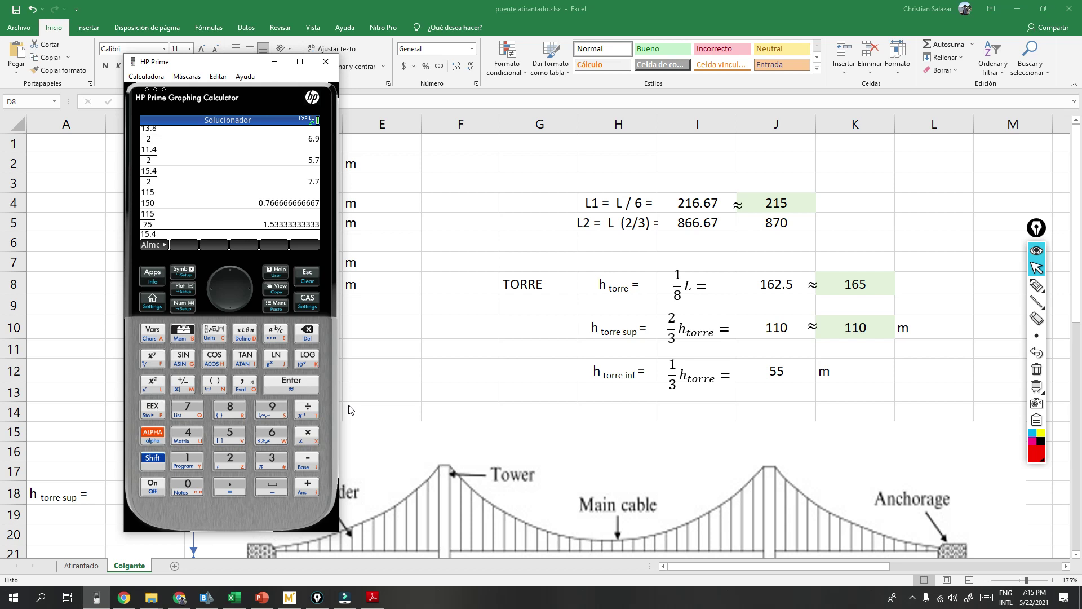
text(/12)
key(Return)
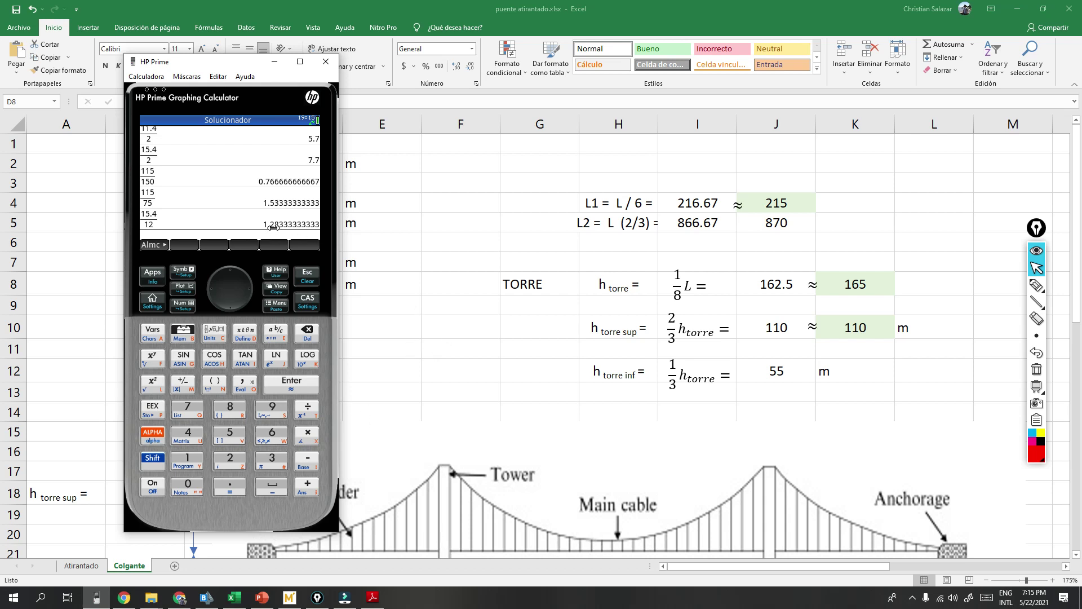
Step: Return to CSiBridge, set the section's depth to 1.50 m and width to 1 m, and name it VIGA 150X100
click(207, 597)
text(1.50)
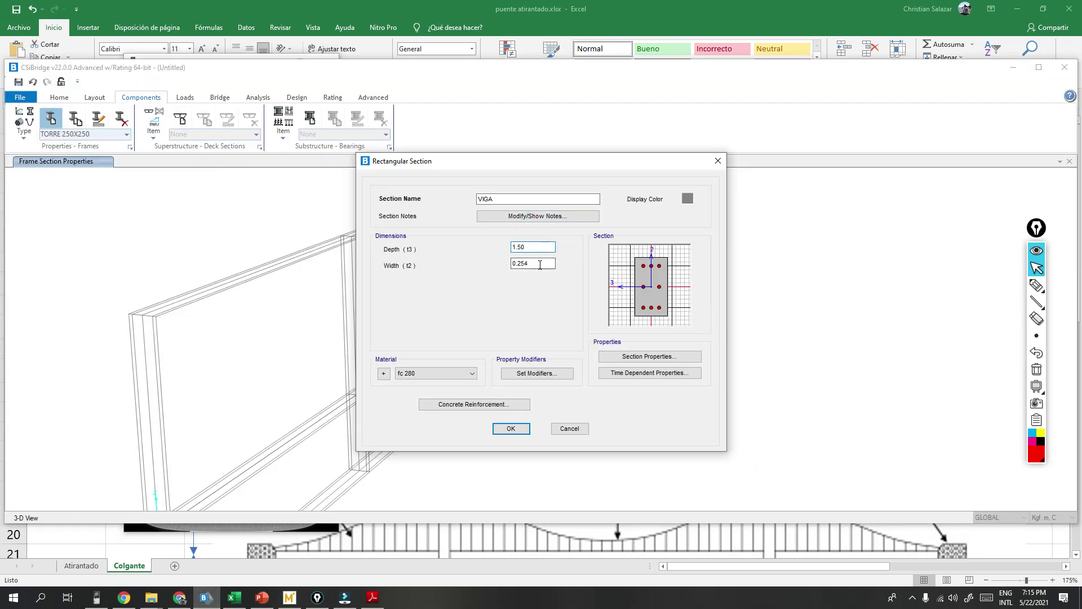
key(Tab)
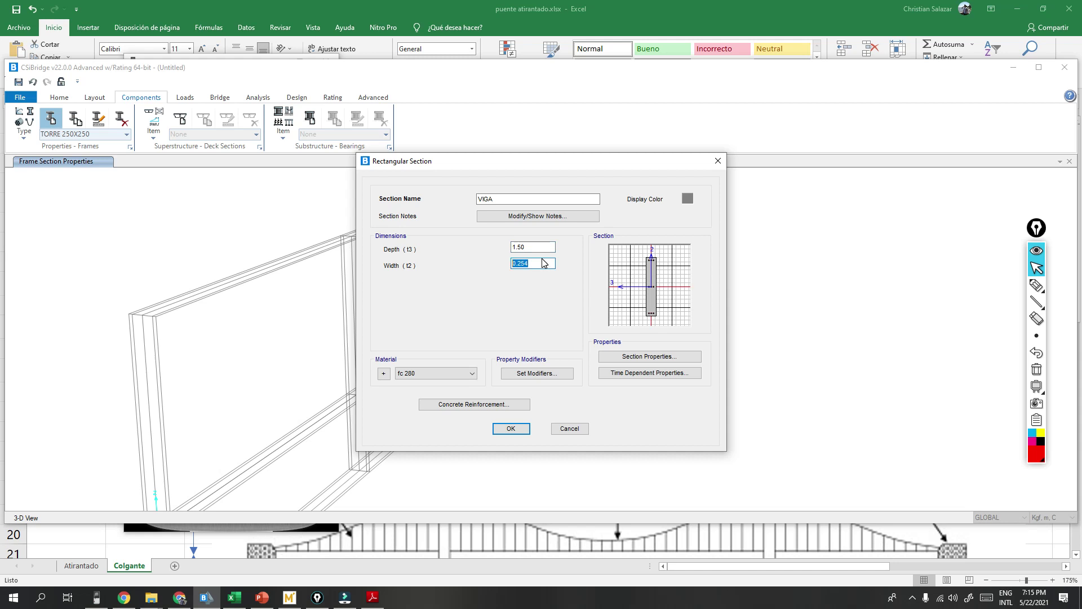
text(1)
key(shift+Tab)
click(505, 200)
text(150X100)
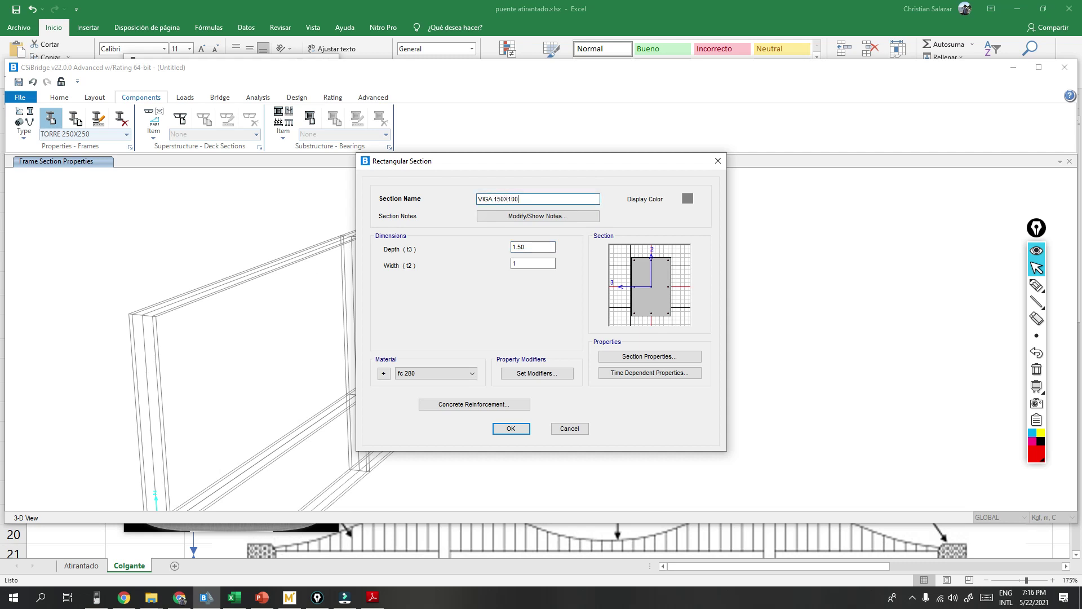
Step: Set the section's concrete reinforcement to Beam design, rename the section VIGA APOYO 150X100 and save it
click(474, 404)
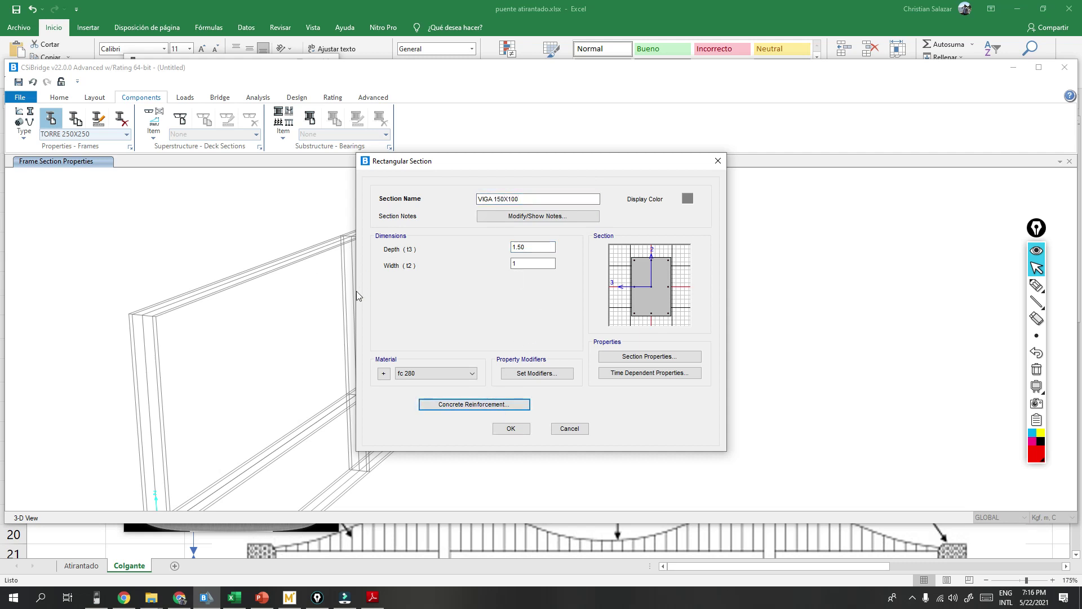
click(478, 226)
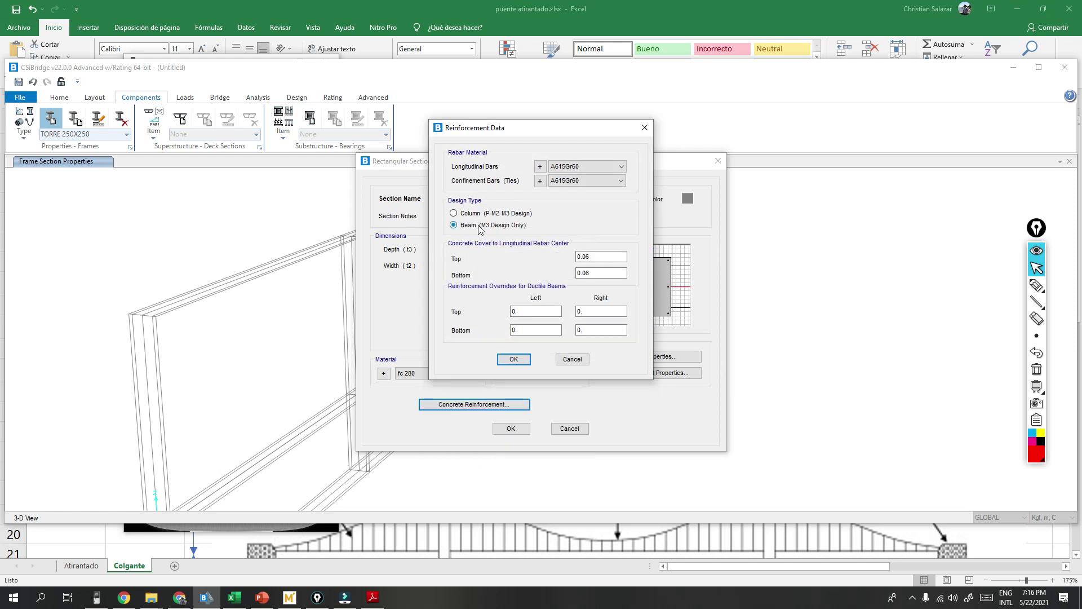
click(525, 358)
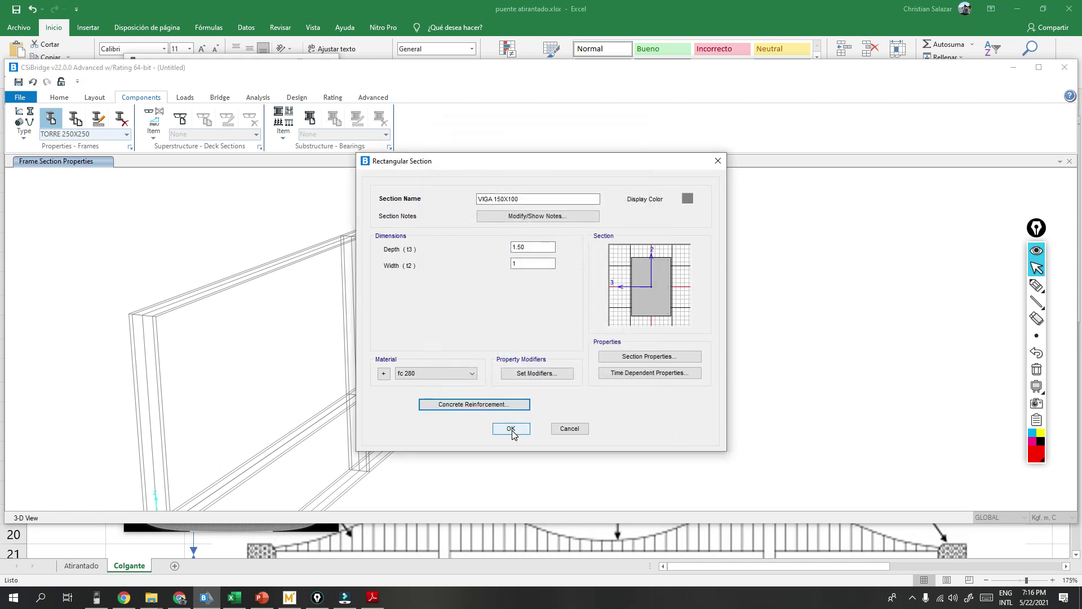
click(500, 199)
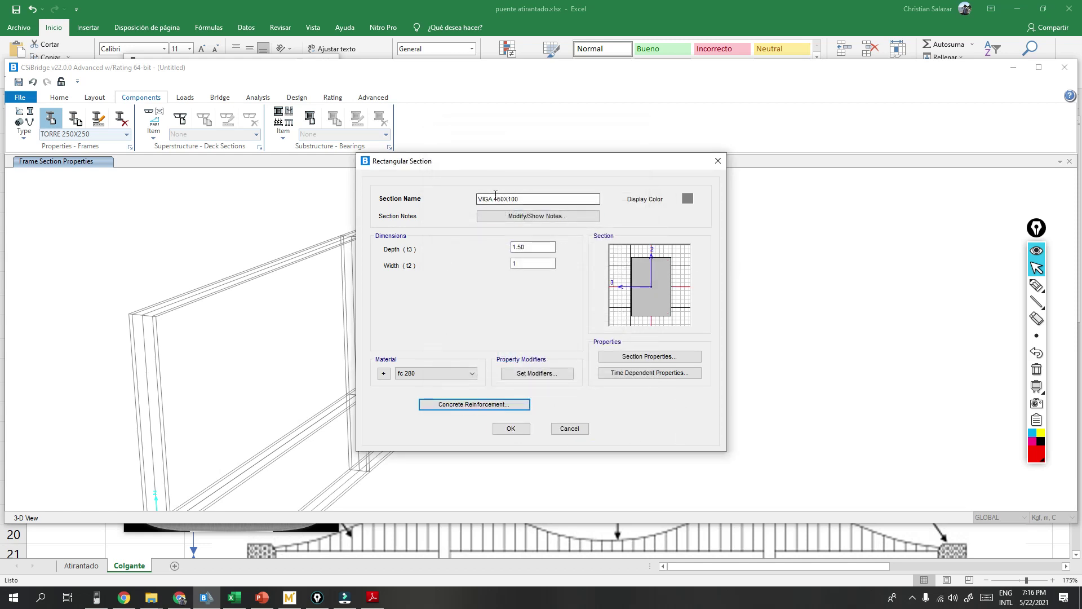
text(APOYO)
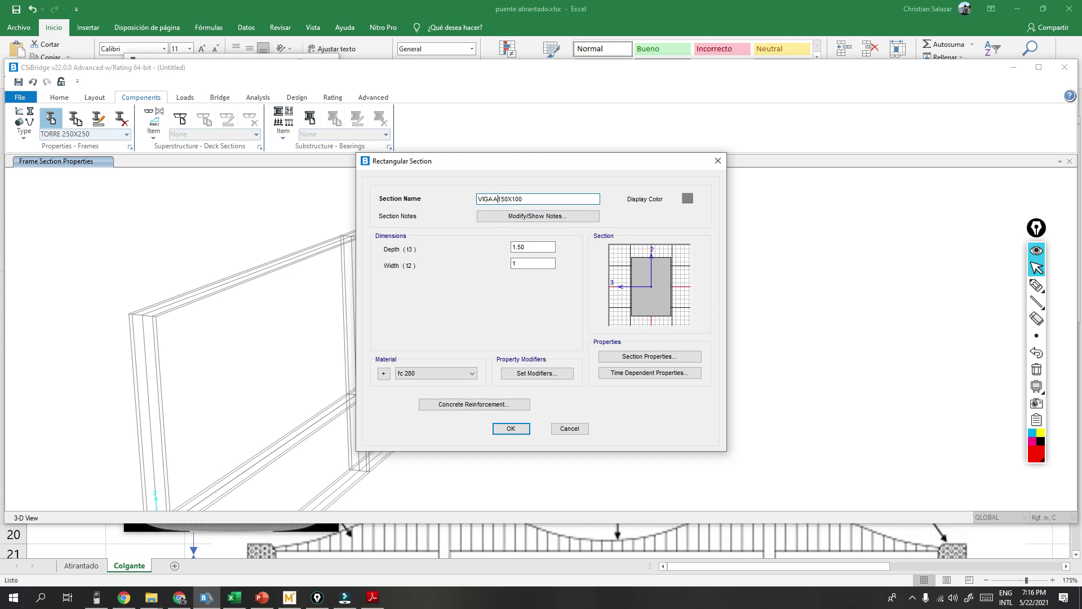
click(511, 428)
Step: Copy the VIGA APOYO 150X100 frame section as a new section named VIGA ARRIOSTRE
click(127, 134)
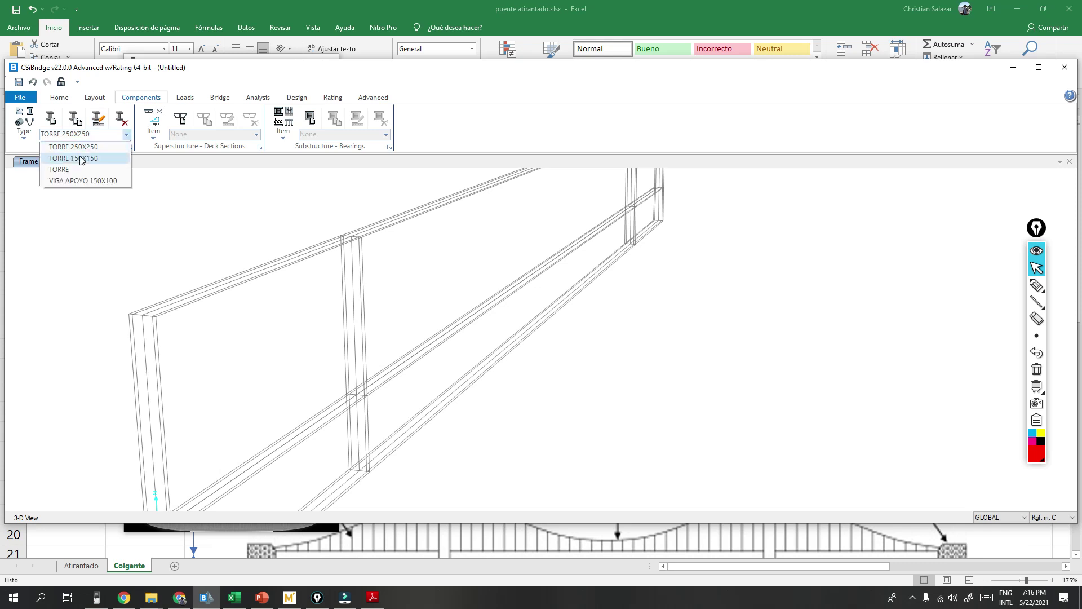
click(71, 180)
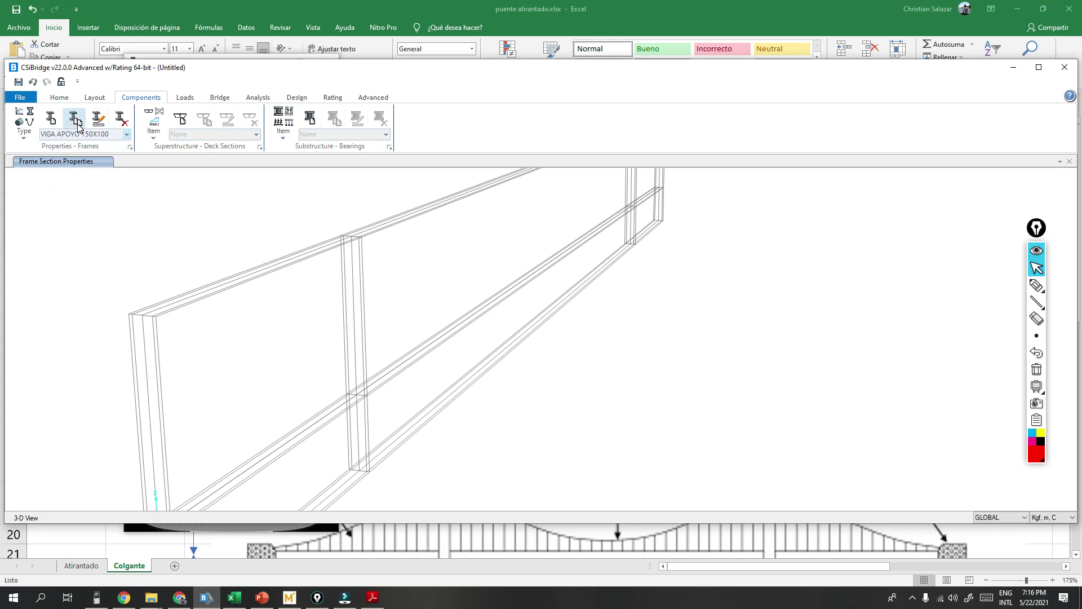
click(78, 127)
drag(530, 199, 416, 204)
text(VIGA ARRIOSTRE)
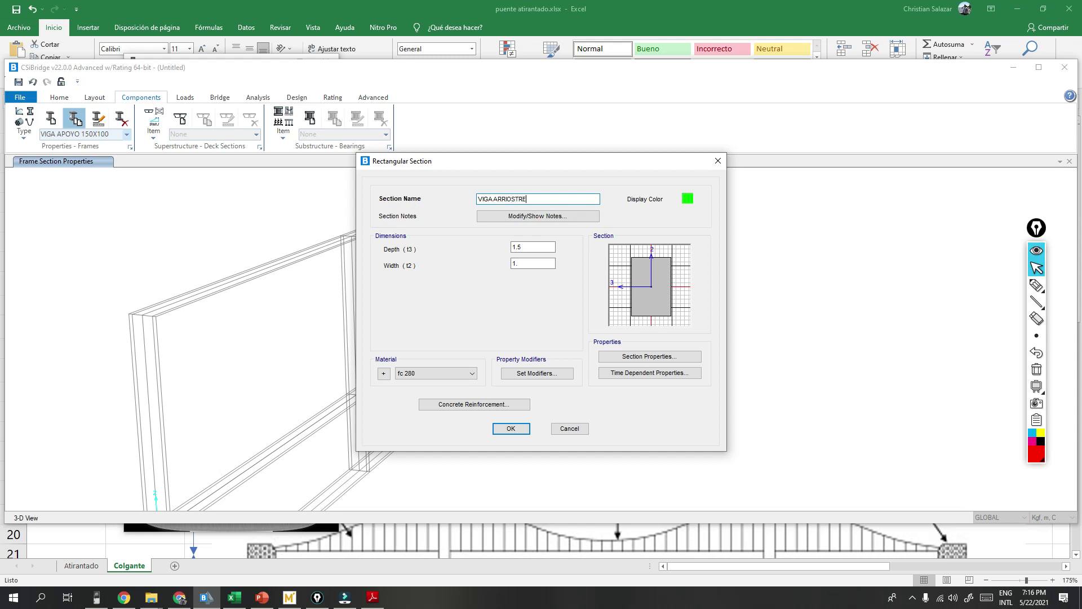
Step: Set the bracing beam's width to 0.50 m, extend its name to VIGA ARRIOSTRE 150X50 and save the section
click(546, 250)
key(Tab)
text(0.)
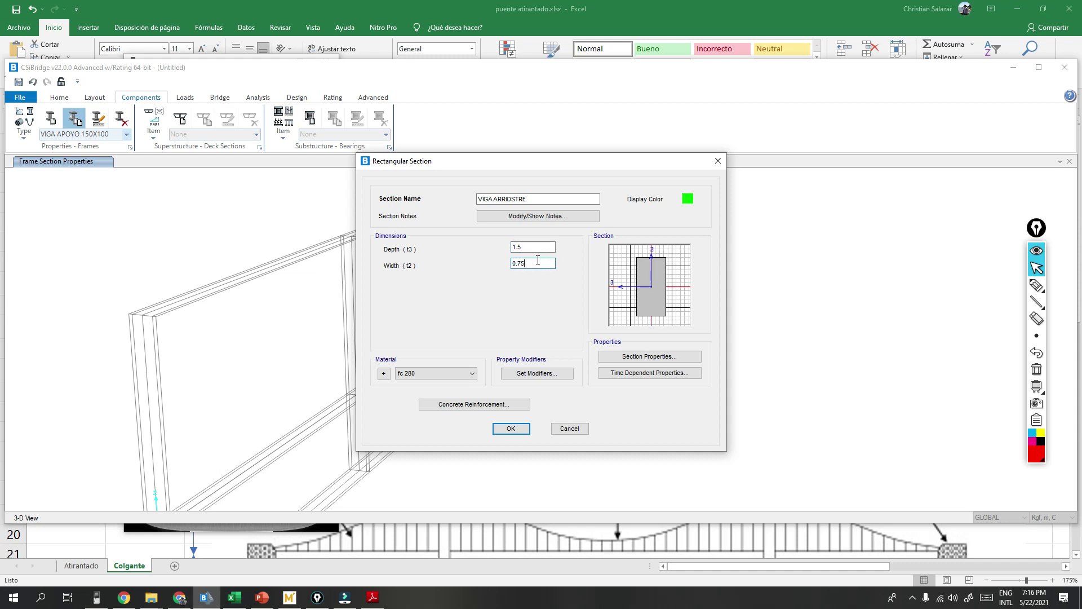
key(BackSpace)
text(5)
click(532, 247)
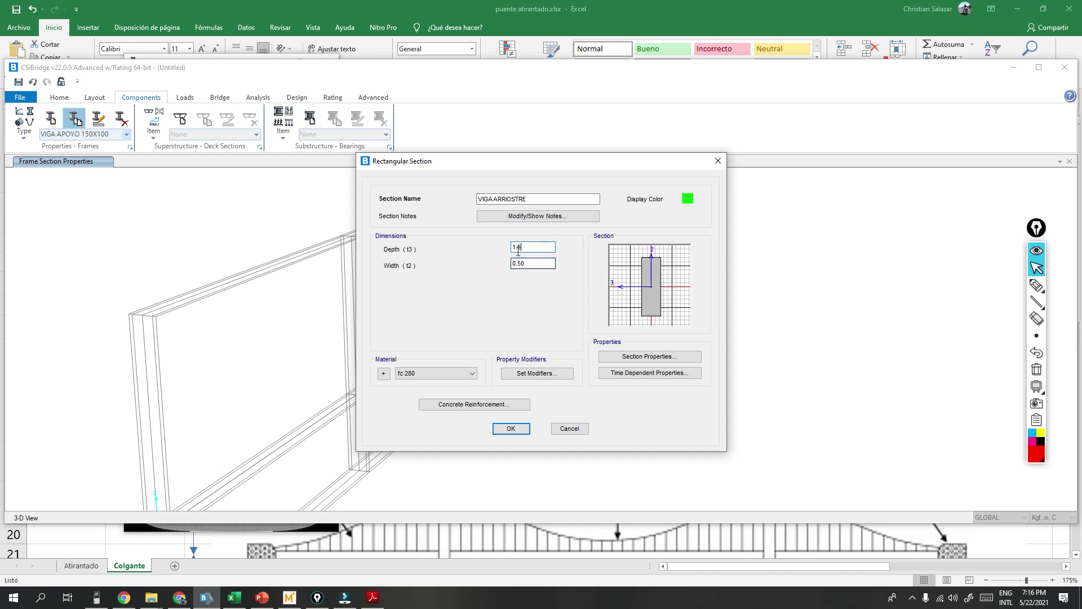
click(551, 199)
text(150X50)
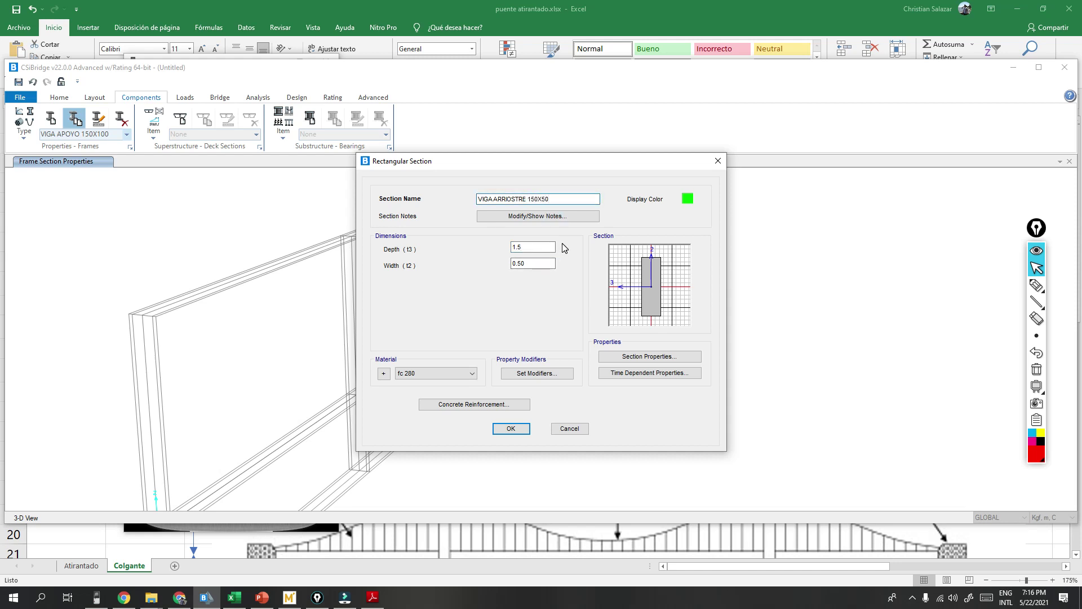
click(511, 429)
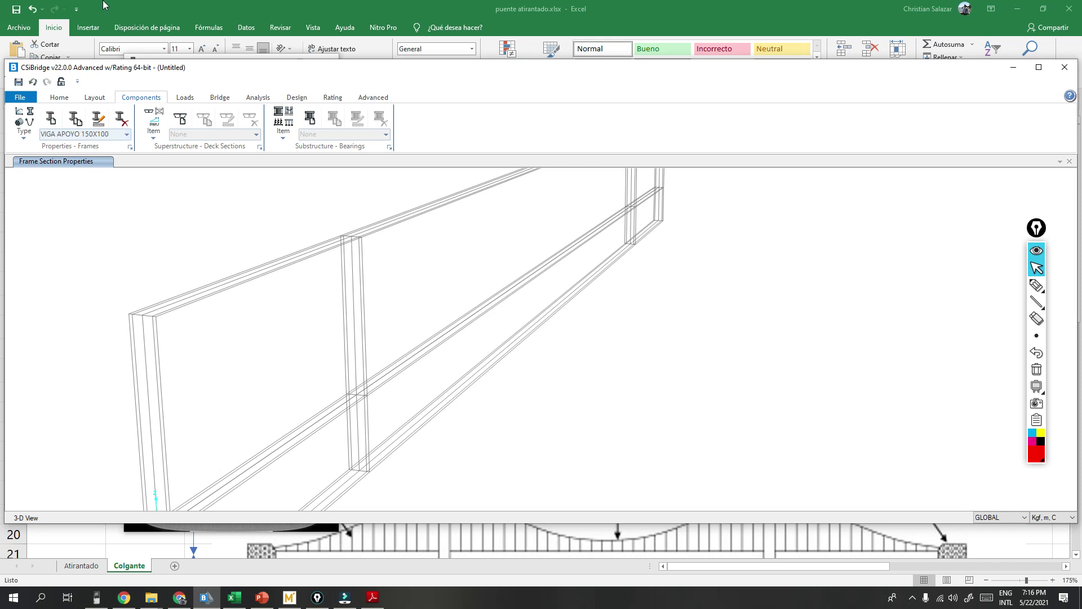
Step: Change the property type to Cable Properties and start a new cable section
click(26, 137)
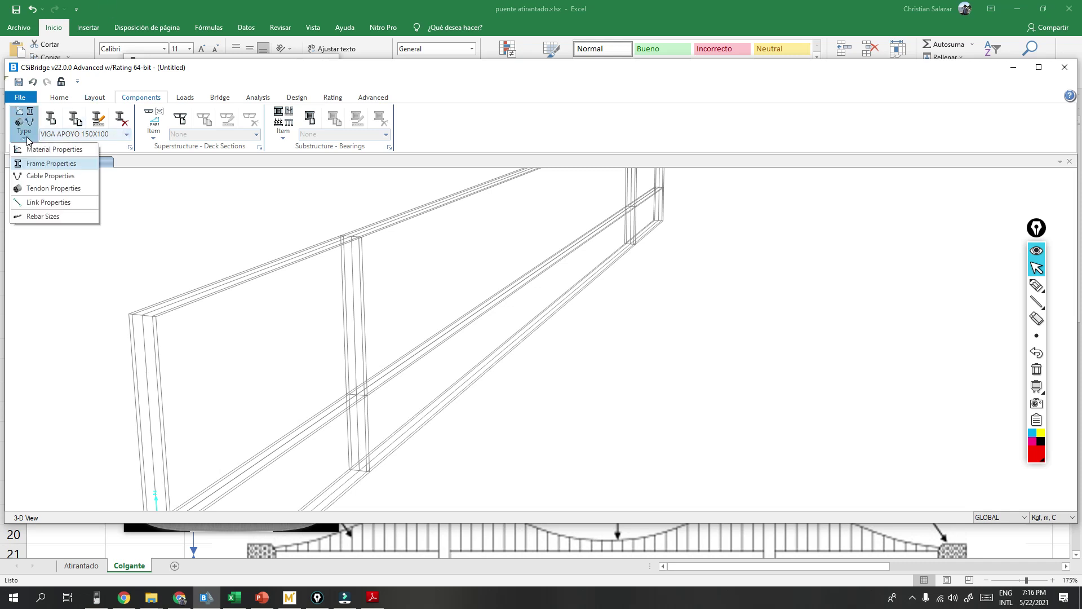
click(50, 176)
click(58, 128)
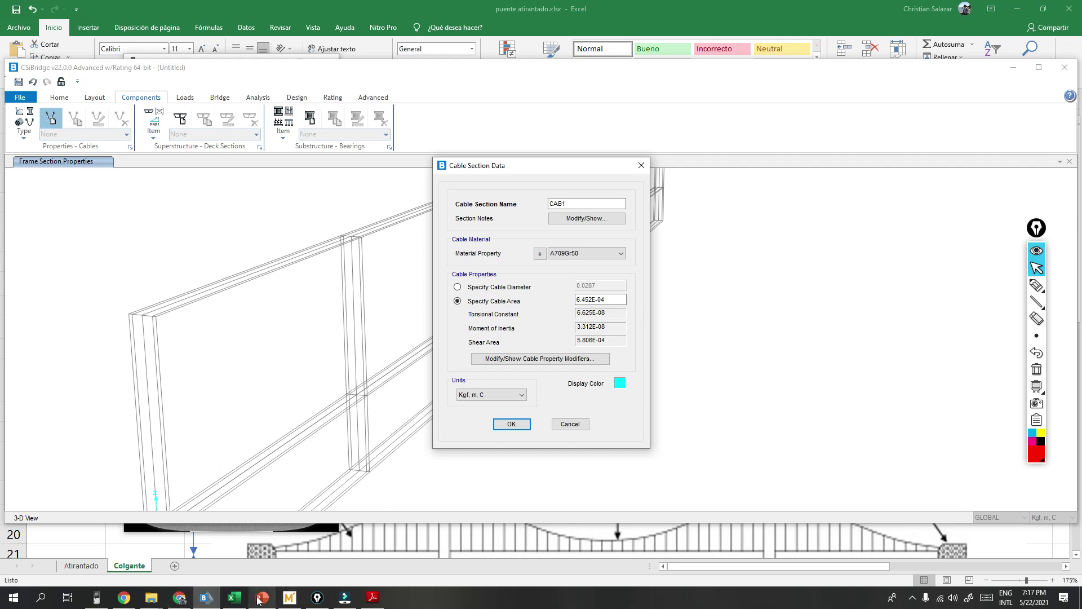
Step: Switch to the CABLES Y PUENTES.pptx presentation in PowerPoint and mark a hanger cable in red on the middle bridge photo
key(alt+Tab)
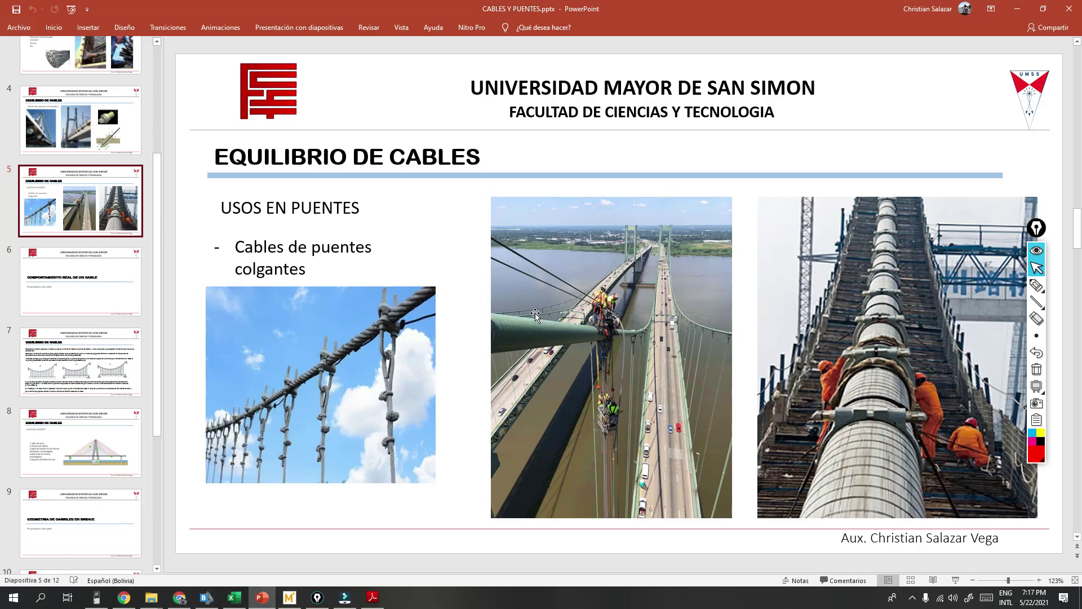
click(1037, 285)
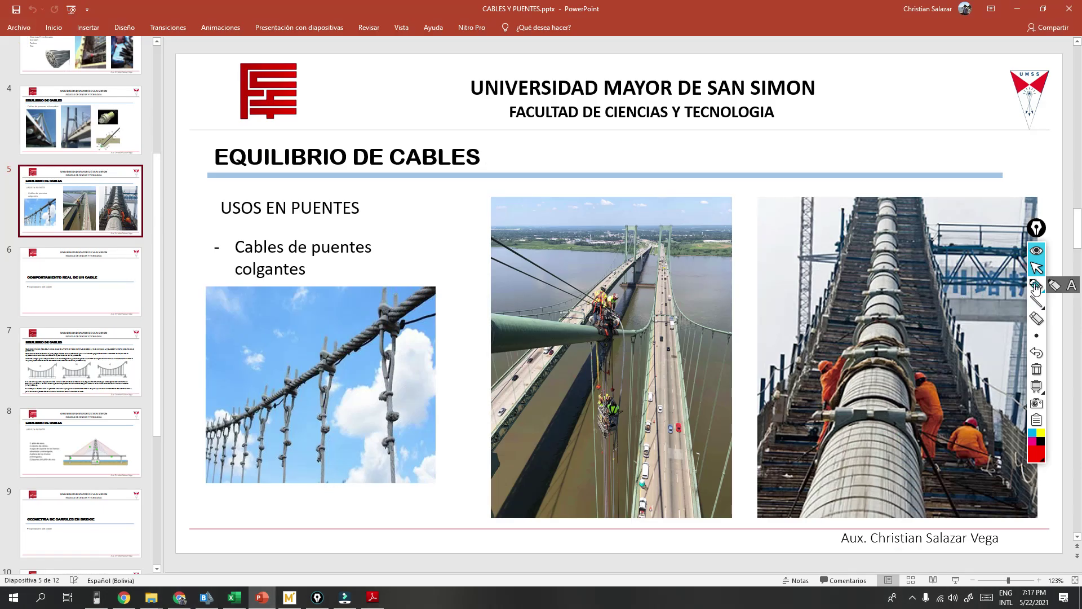
drag(594, 371, 597, 434)
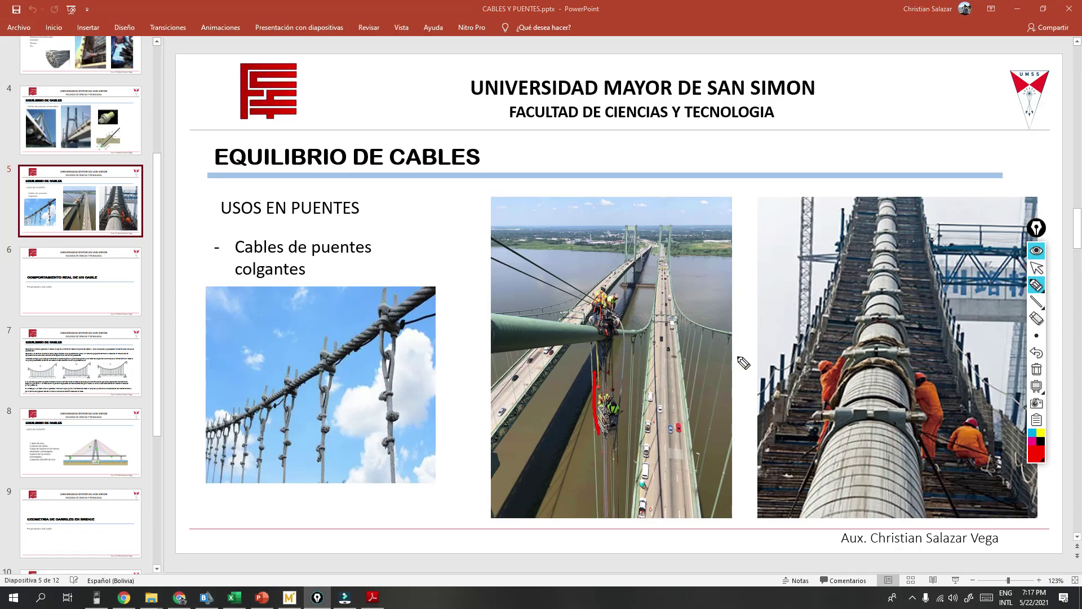
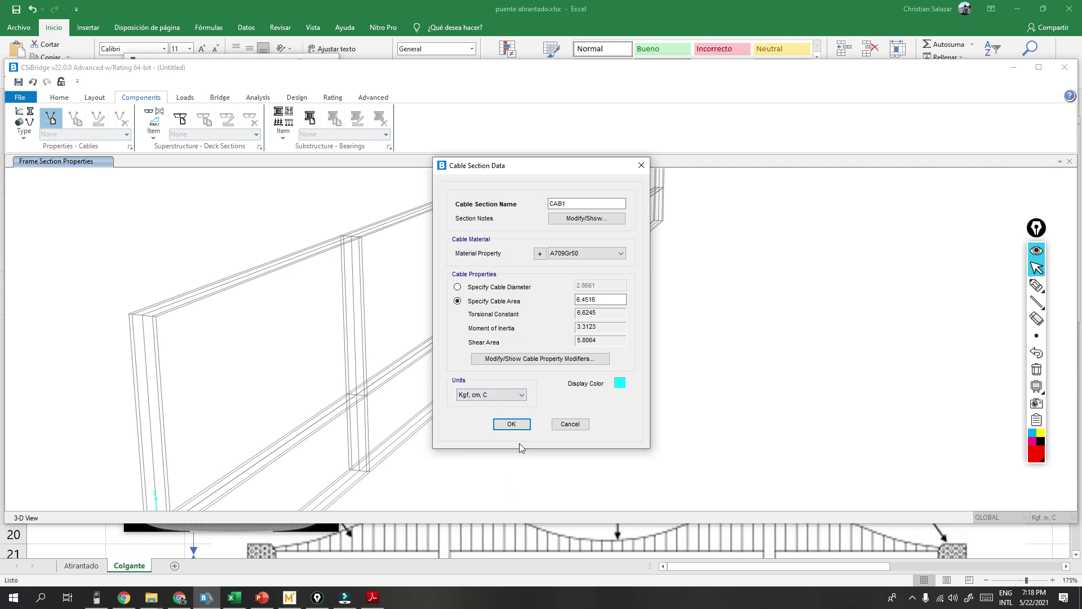
Step: In CSiBridge, name the new cable section PENDOLAS and define it by diameter, with a value of 10 cm
click(501, 288)
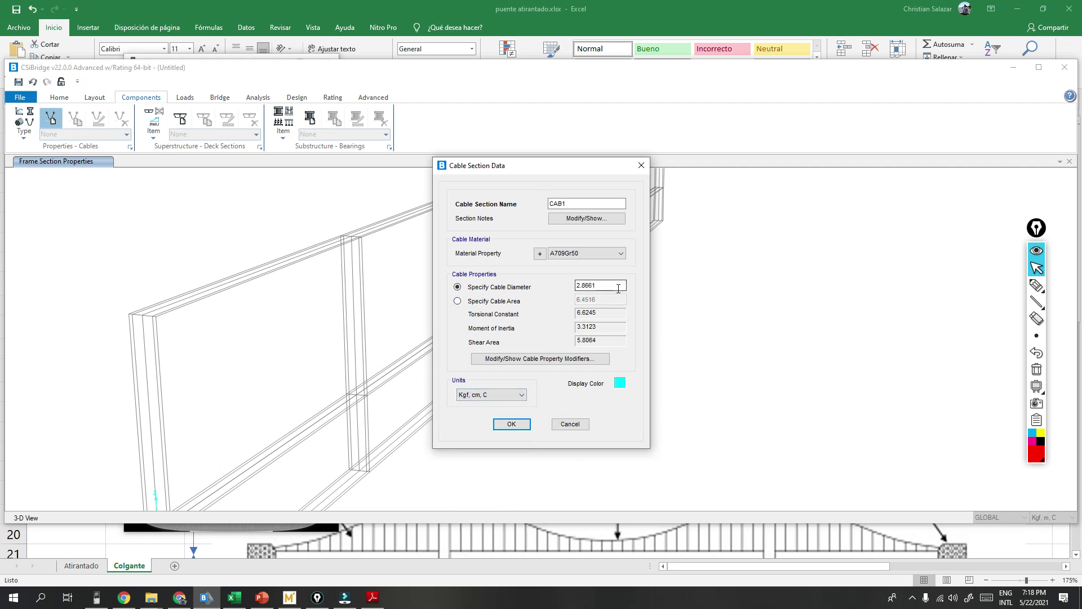
double_click(564, 204)
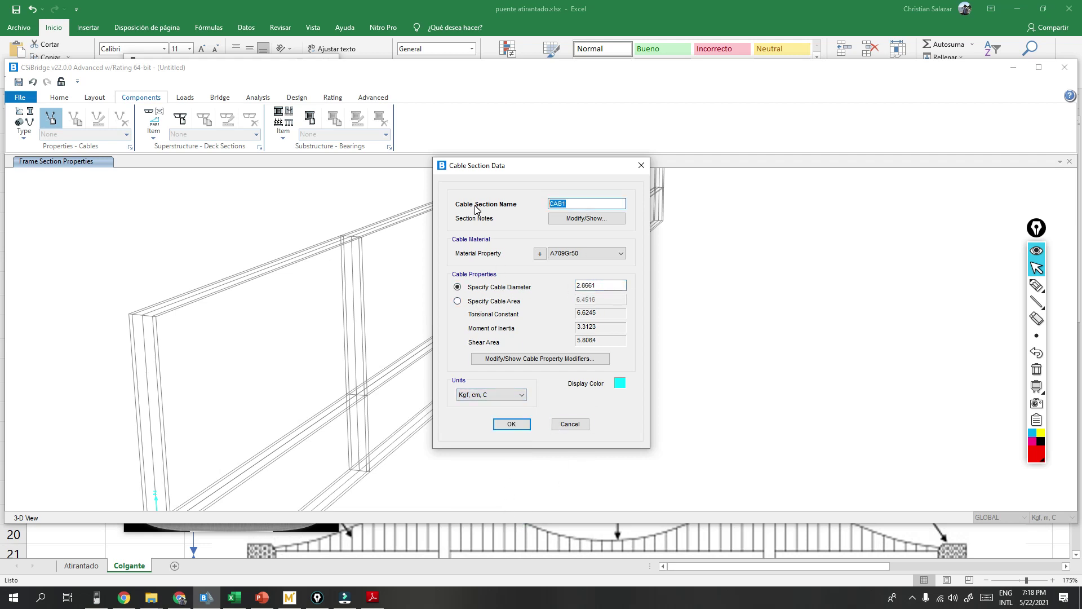
text(PENDOLAS)
double_click(608, 287)
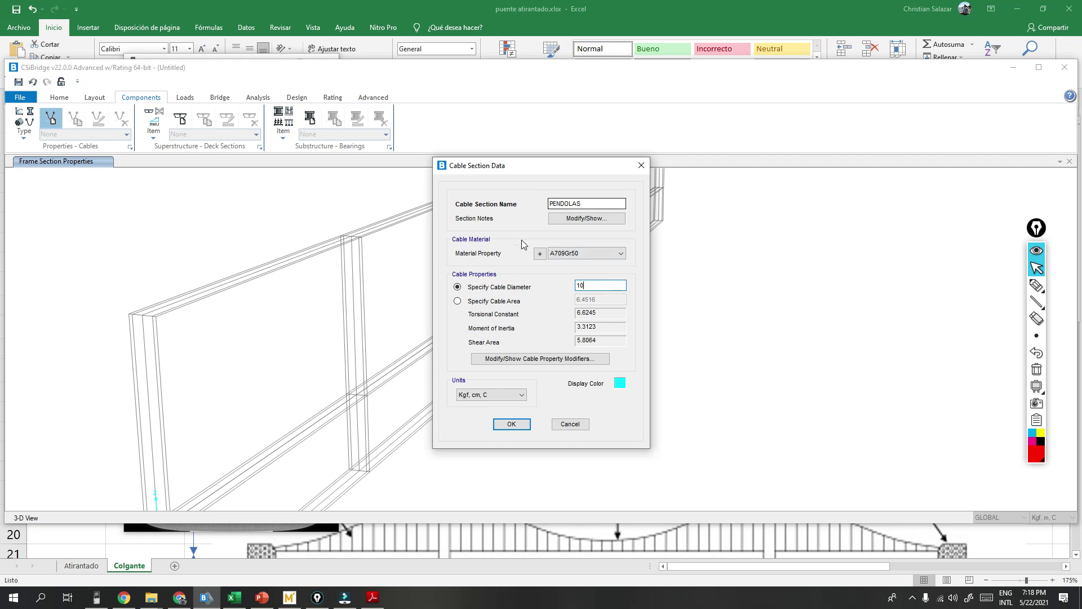
Step: Switch to the resumen de cables worksheet in Mathcad Prime and examine the formulas for cables with supports at different levels
click(289, 597)
scroll(624, 388, down, 5)
scroll(620, 384, up, 1)
scroll(586, 372, down, 2)
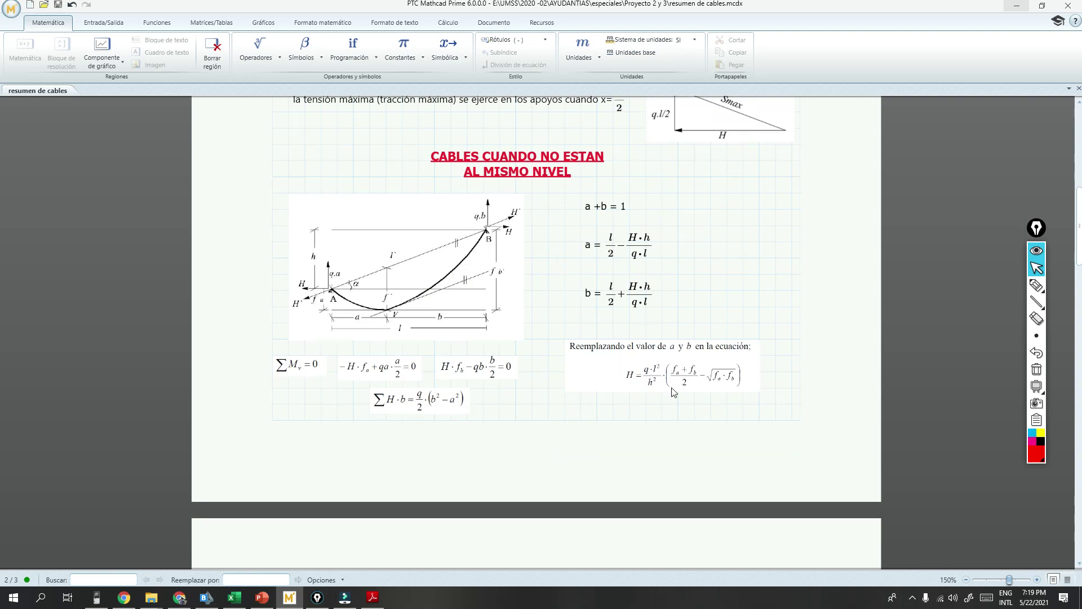
Step: Examine the worksheet's formulas for taut cables, cables with supports at different levels, and slack cables
scroll(667, 381, down, 2)
scroll(552, 299, down, 3)
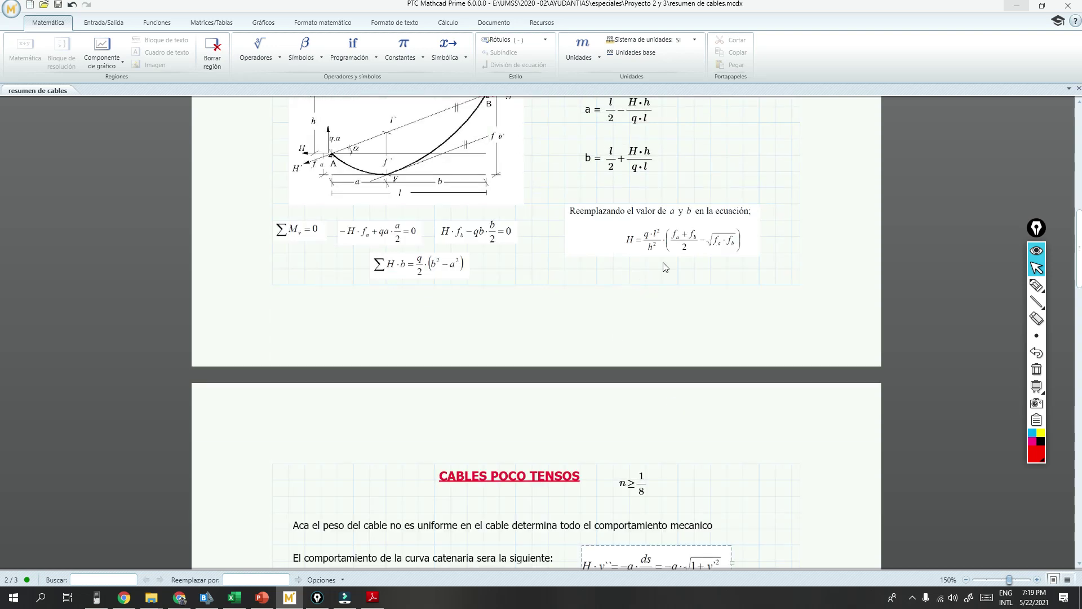
scroll(620, 253, up, 5)
scroll(641, 250, up, 1)
scroll(429, 243, down, 2)
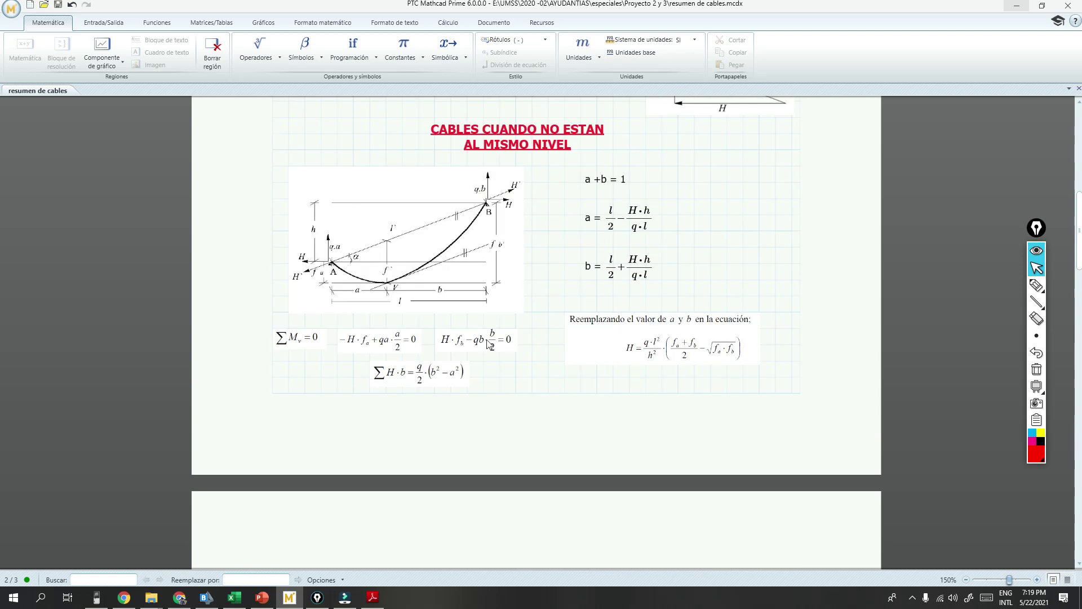
scroll(547, 344, down, 9)
scroll(540, 353, down, 12)
scroll(543, 354, up, 5)
scroll(602, 373, down, 4)
scroll(620, 378, up, 19)
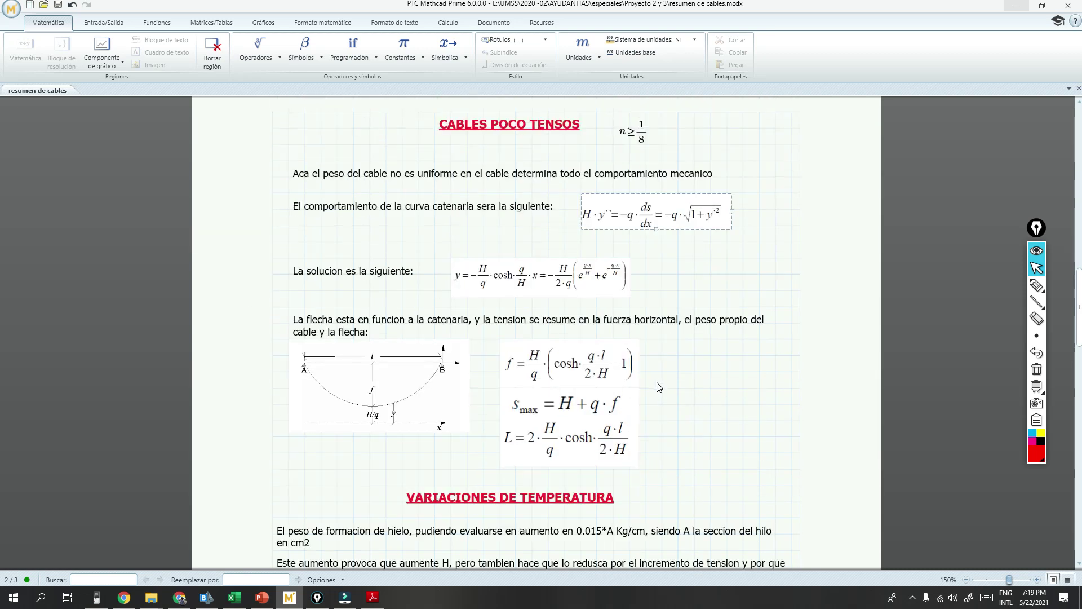
scroll(640, 384, up, 13)
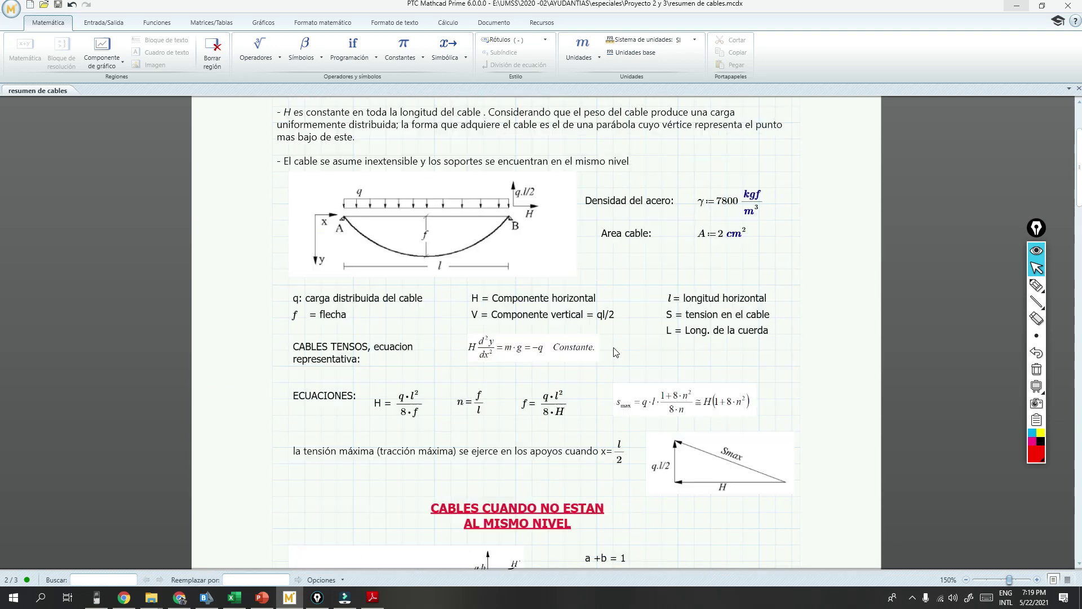
scroll(612, 352, down, 2)
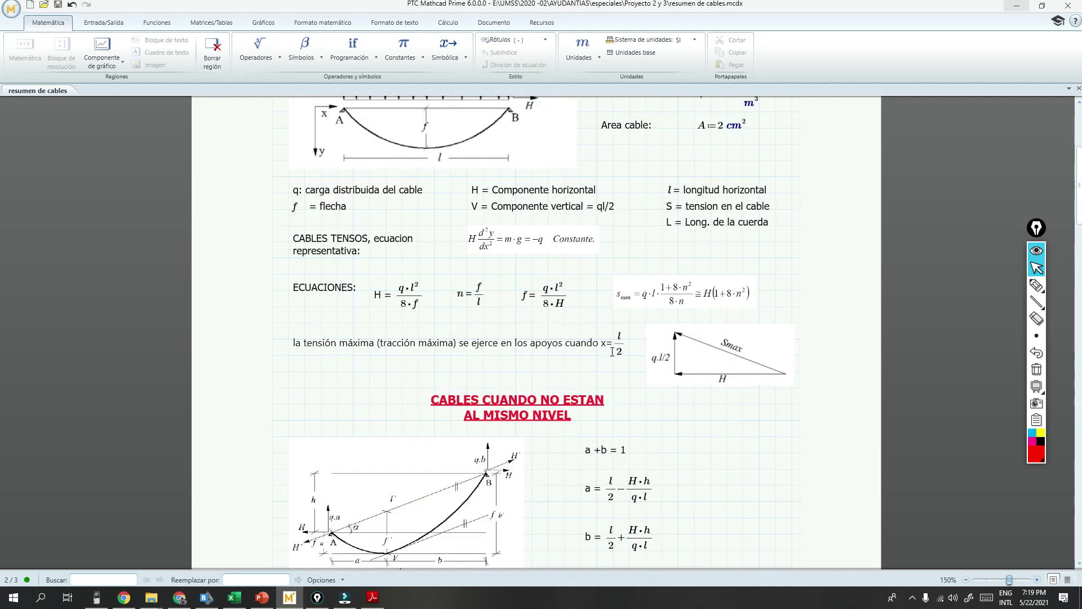
click(1018, 6)
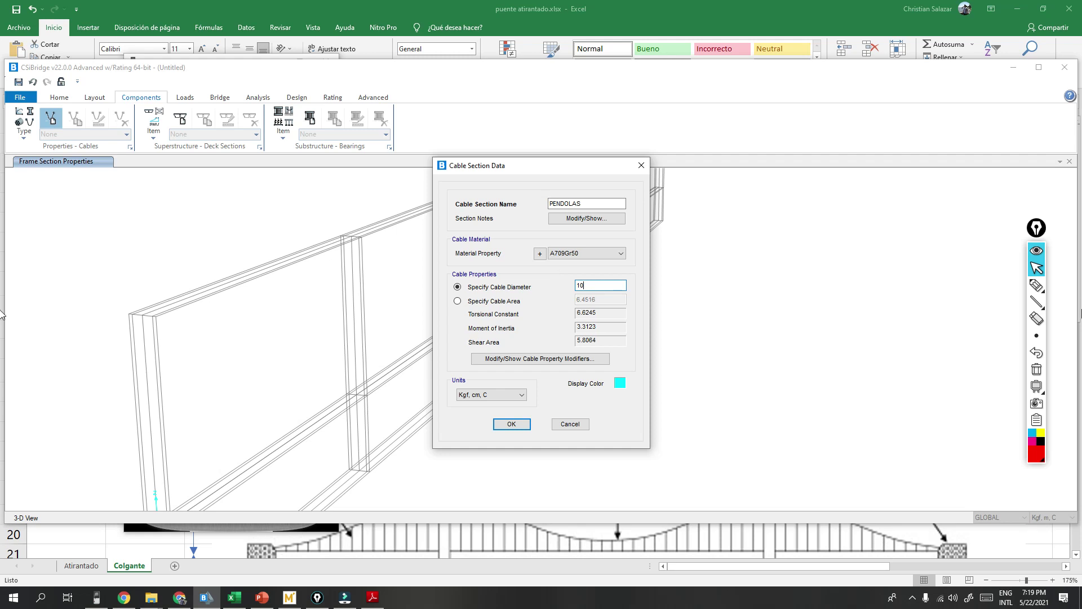
Step: Sketch a red cable curve descending from the tower top over the 3-D view and clear the drawing
click(1037, 285)
mouse_move(361, 242)
mouse_down()
mouse_move(323, 362)
mouse_move(163, 514)
mouse_up()
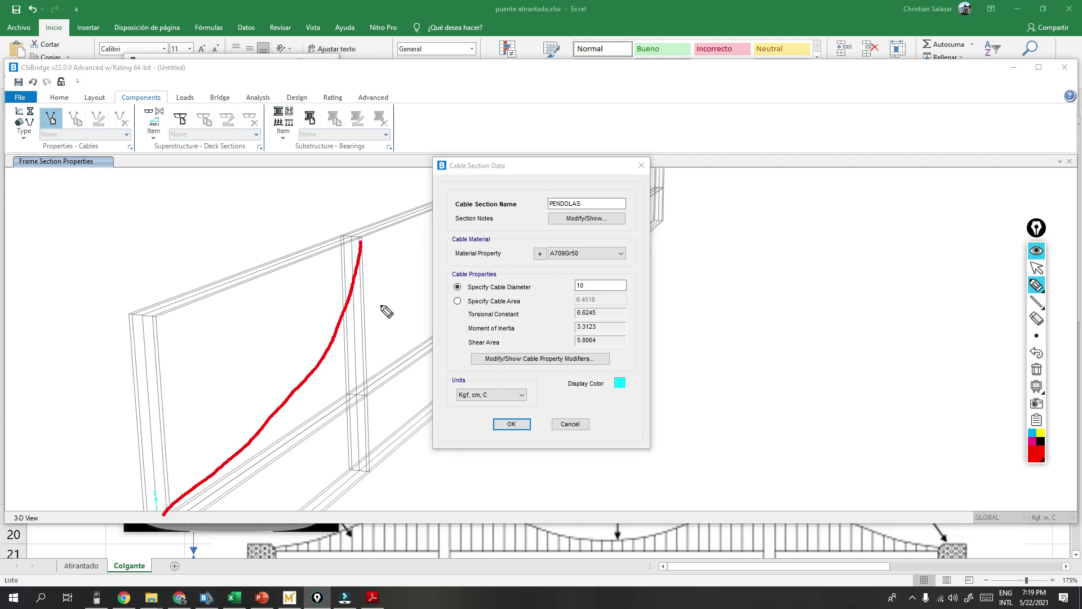
click(1037, 369)
click(1037, 269)
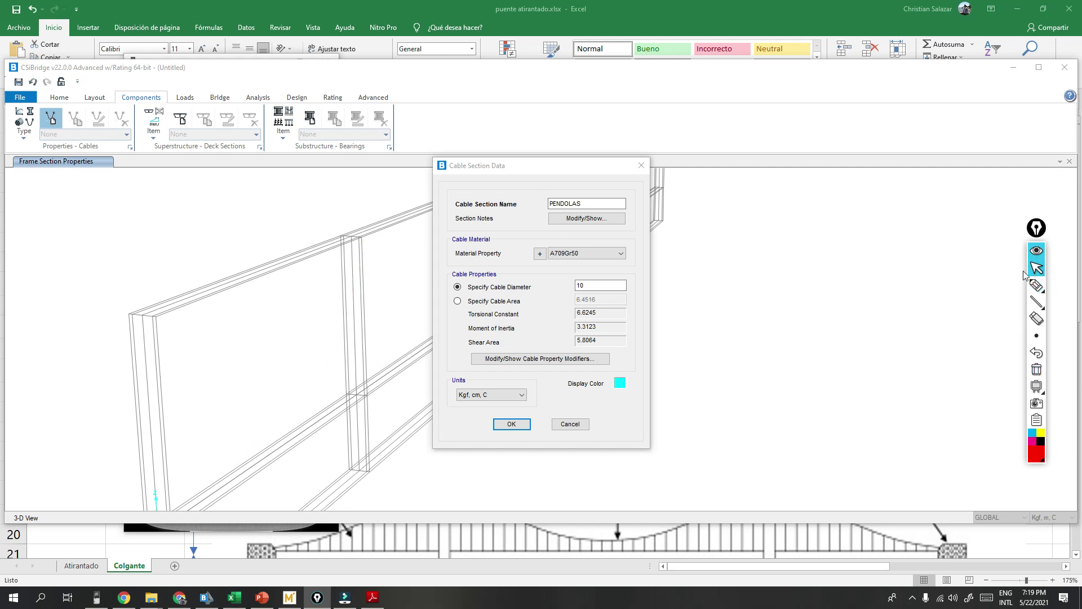
Step: Switch to the puente atirantado.xlsx workbook in Excel and examine the span and tower dimensions and the suspension bridge diagram
click(489, 9)
scroll(500, 352, down, 2)
scroll(500, 355, up, 2)
scroll(502, 352, down, 1)
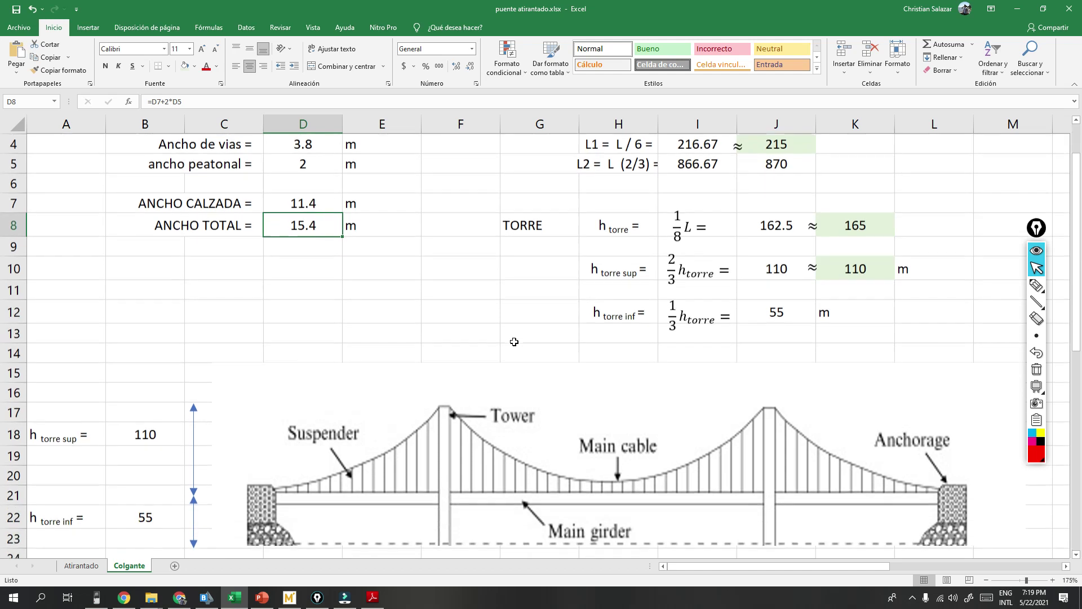
scroll(623, 392, down, 2)
scroll(564, 389, up, 2)
scroll(624, 434, up, 1)
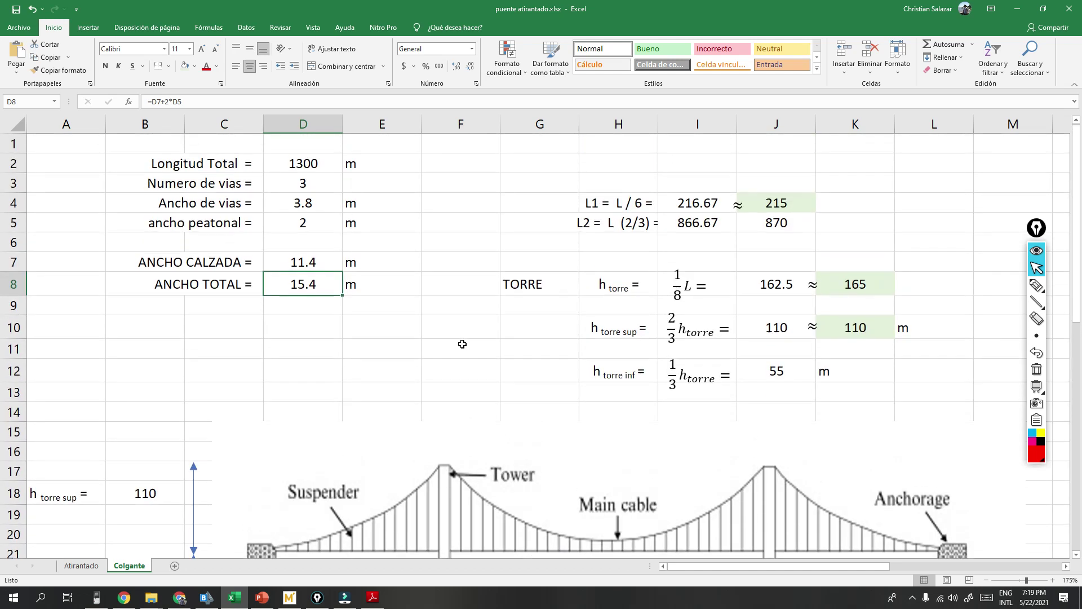
click(1026, 10)
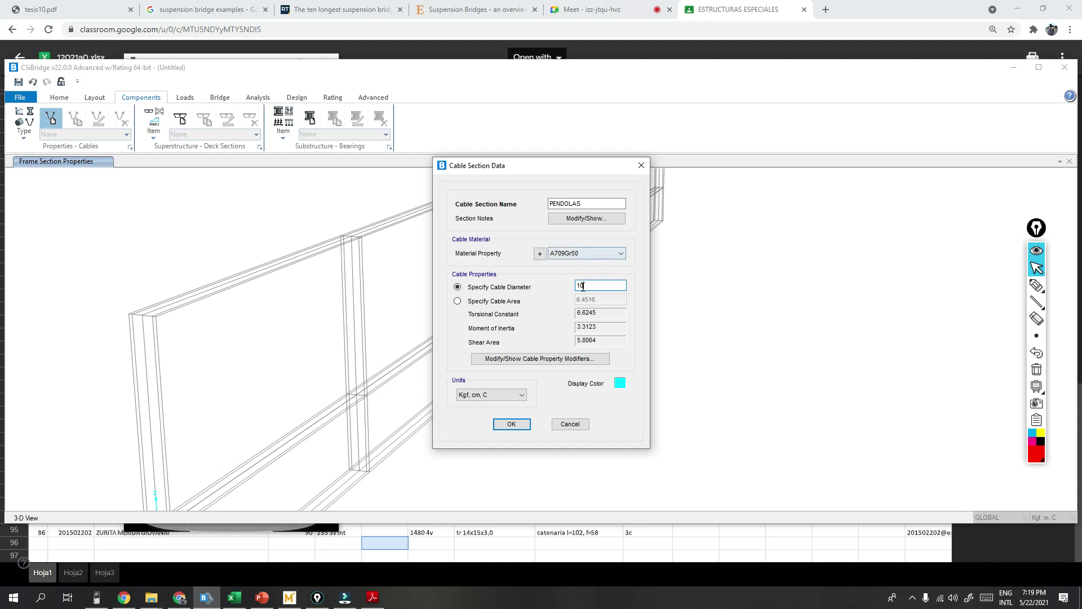
Step: In CSiBridge, start a new material from the cable section and set its type to Tendon
click(586, 254)
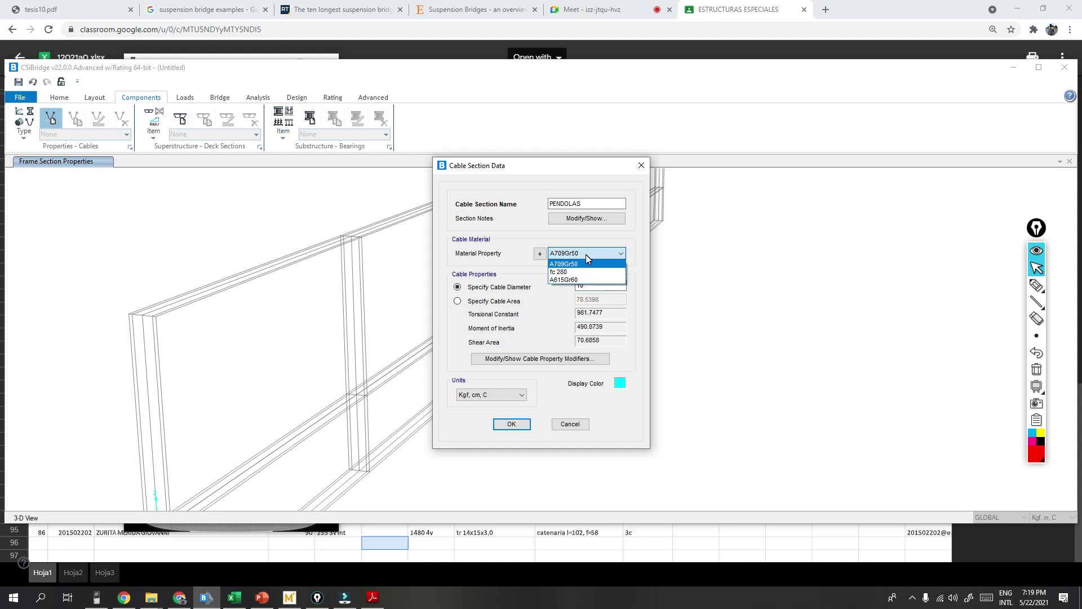
click(587, 255)
click(540, 254)
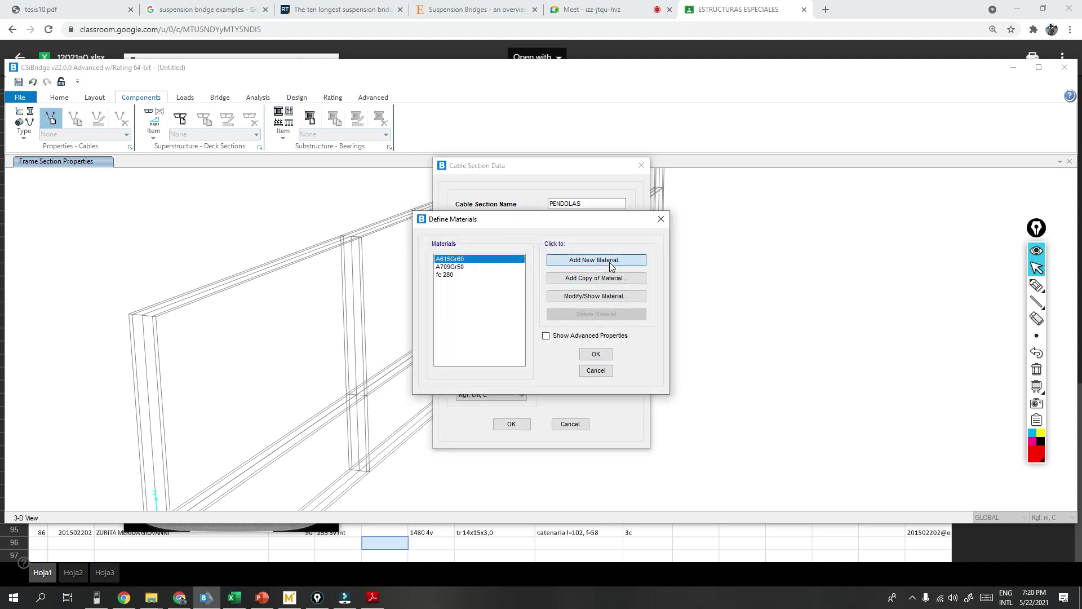
click(611, 261)
click(550, 311)
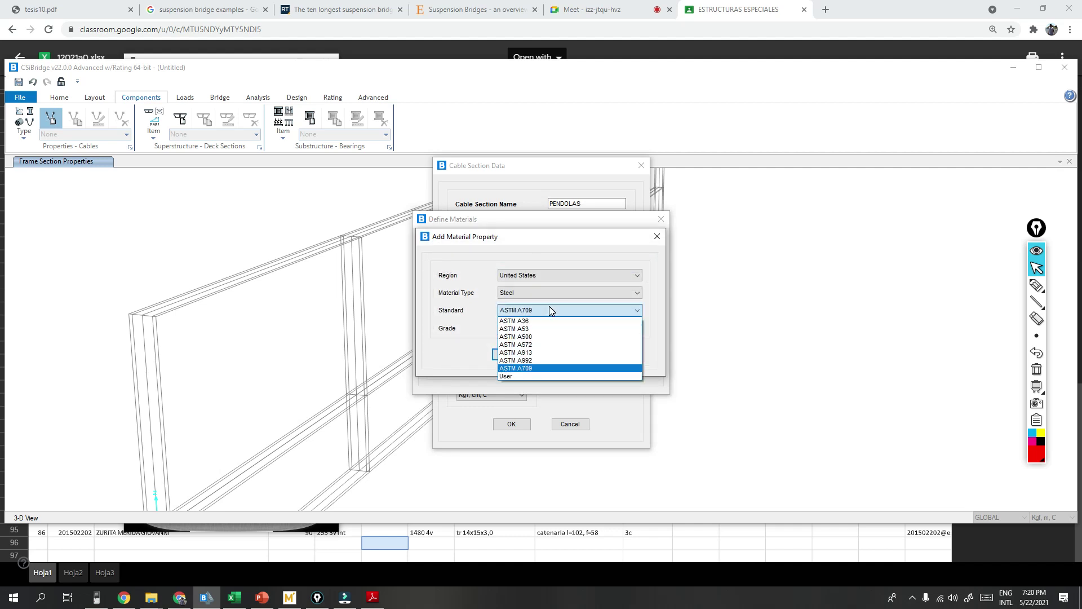
click(554, 297)
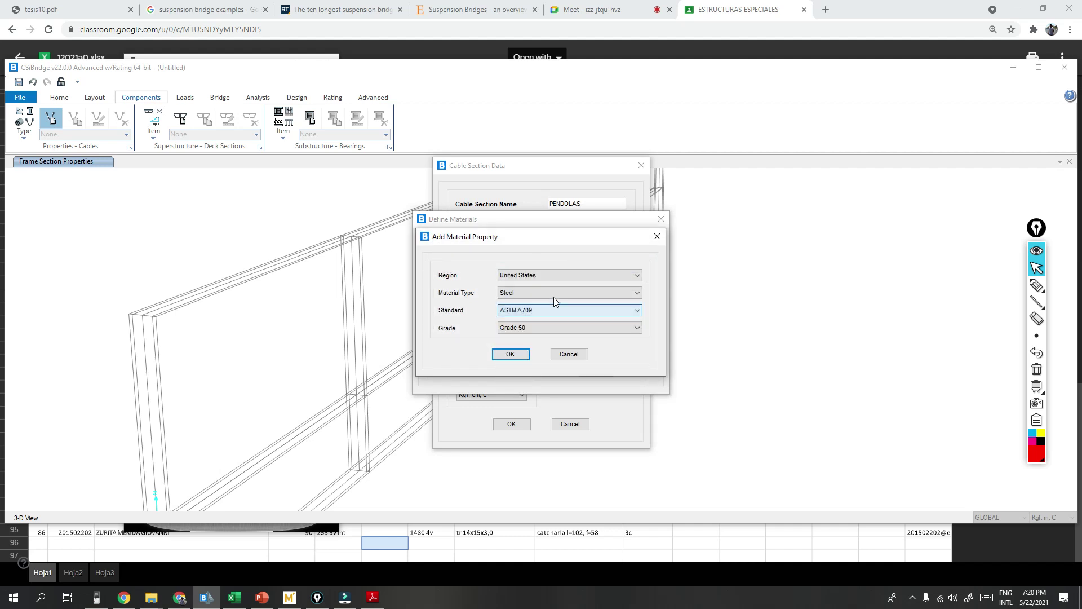
click(553, 296)
click(528, 343)
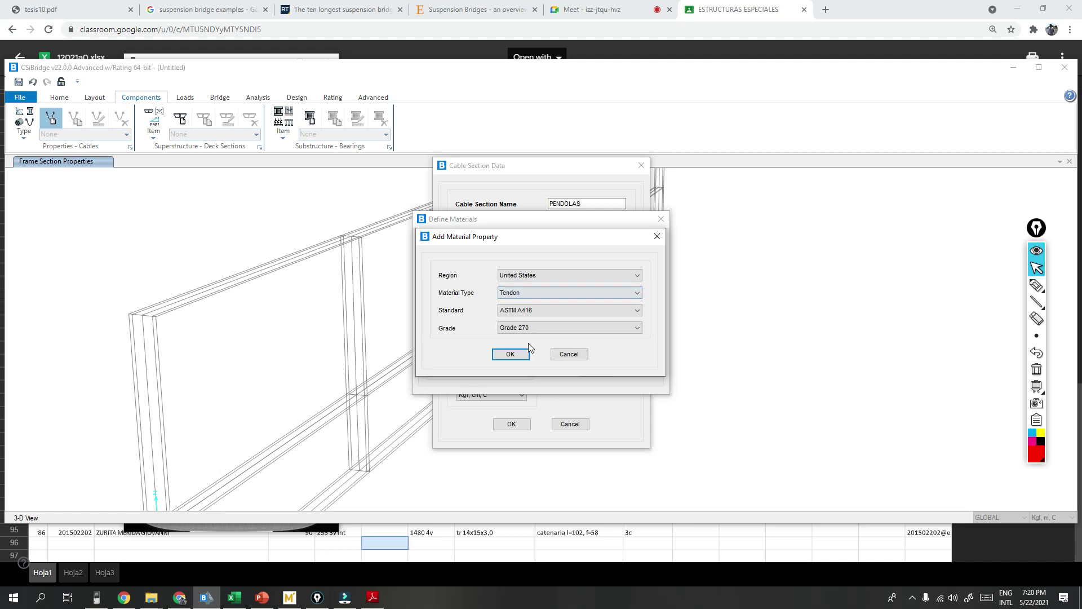
Step: Add the tendon material as ASTM A722, Grade 150 - Plain (Type I), and assign it to the PENDOLAS cable section
click(559, 308)
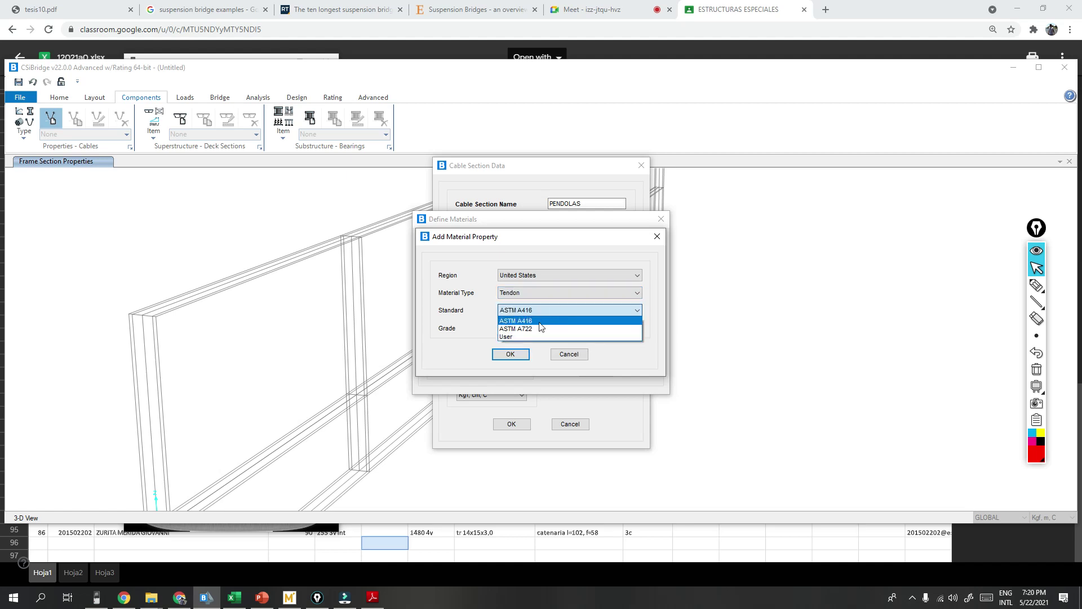
click(530, 329)
click(551, 329)
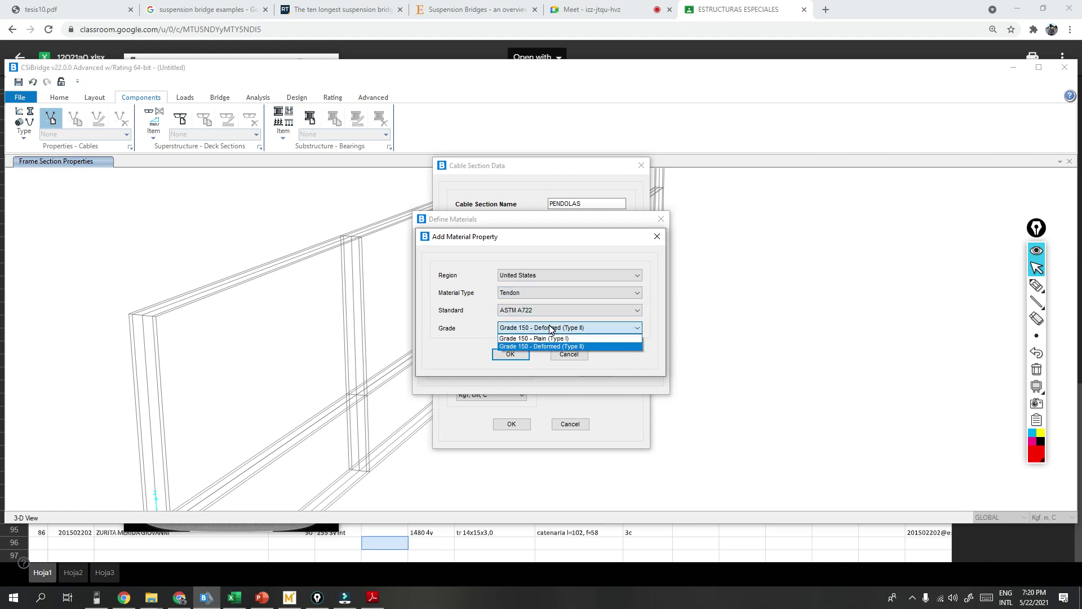
click(533, 338)
click(512, 355)
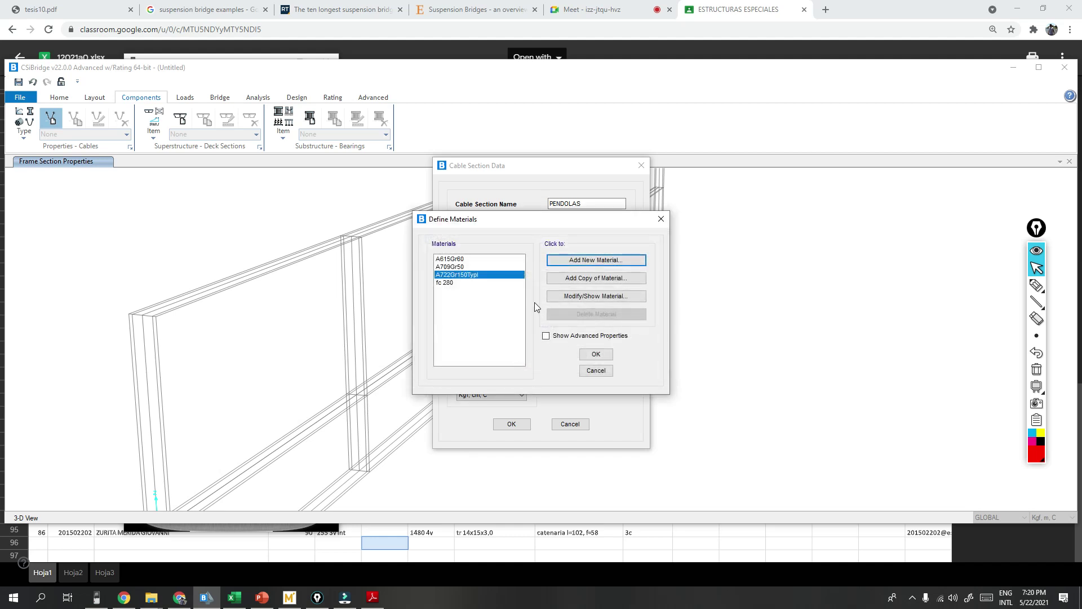
click(596, 354)
click(586, 253)
click(580, 287)
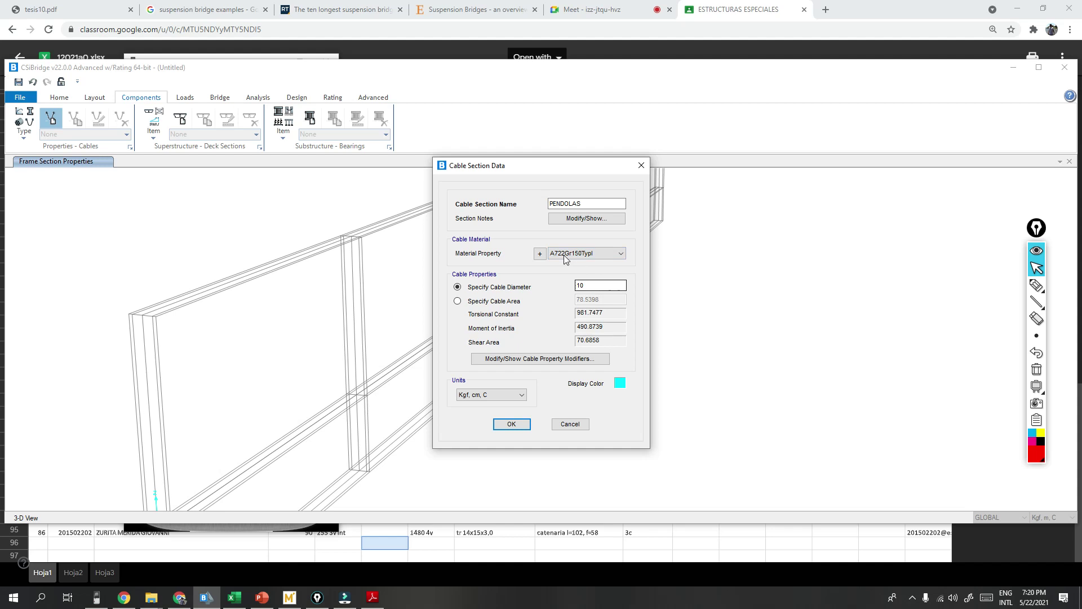
Step: Review the property data of the A722Gr150TypI tendon material
click(541, 254)
click(467, 276)
click(596, 296)
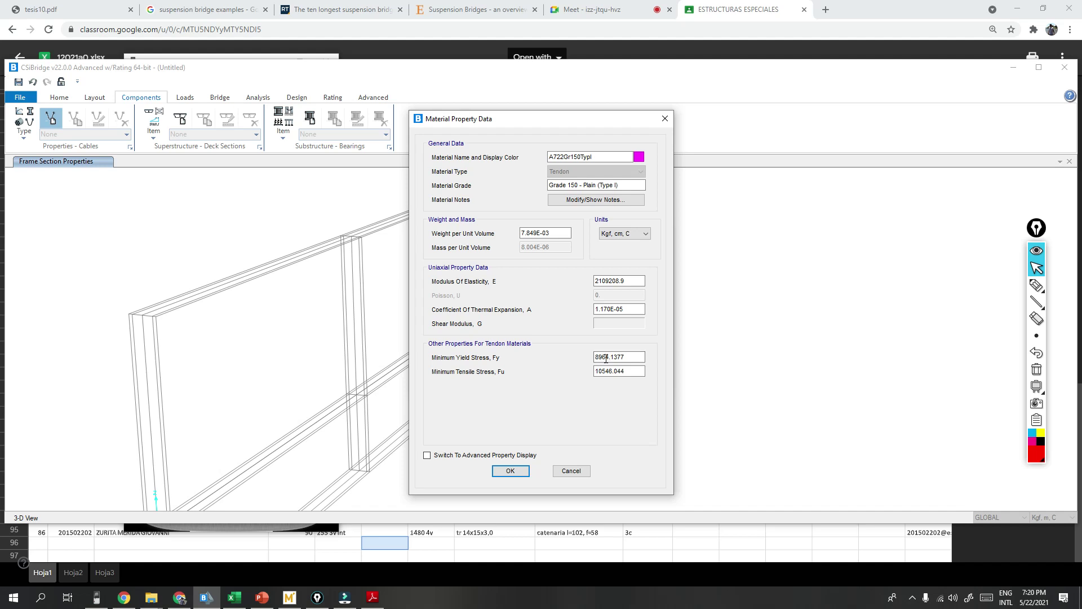
click(571, 472)
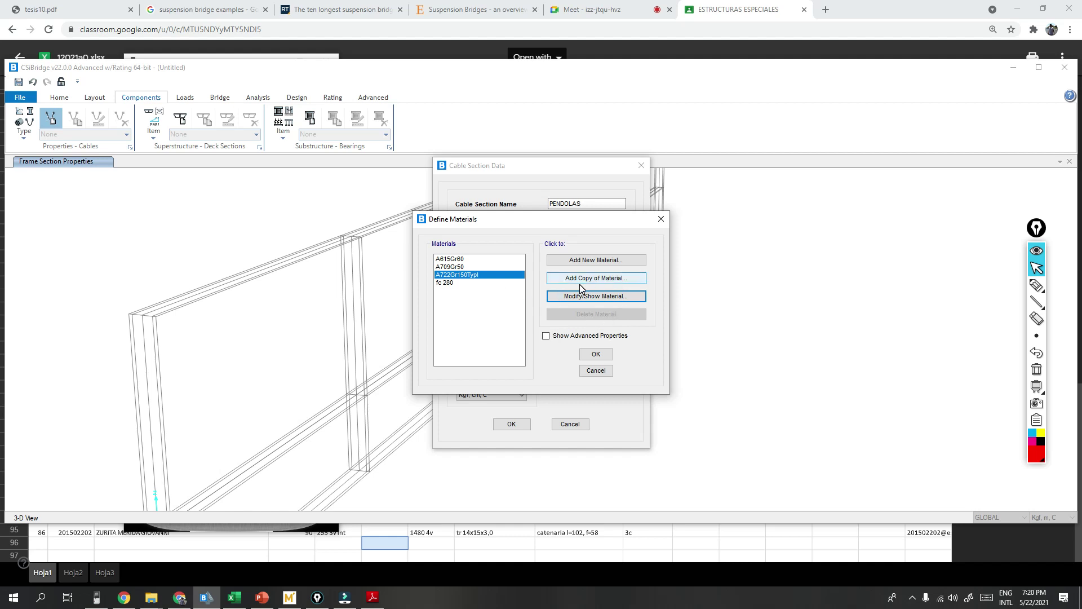
Step: Add another tendon material using the ASTM A416 standard and Grade 270
click(596, 260)
click(566, 294)
click(565, 307)
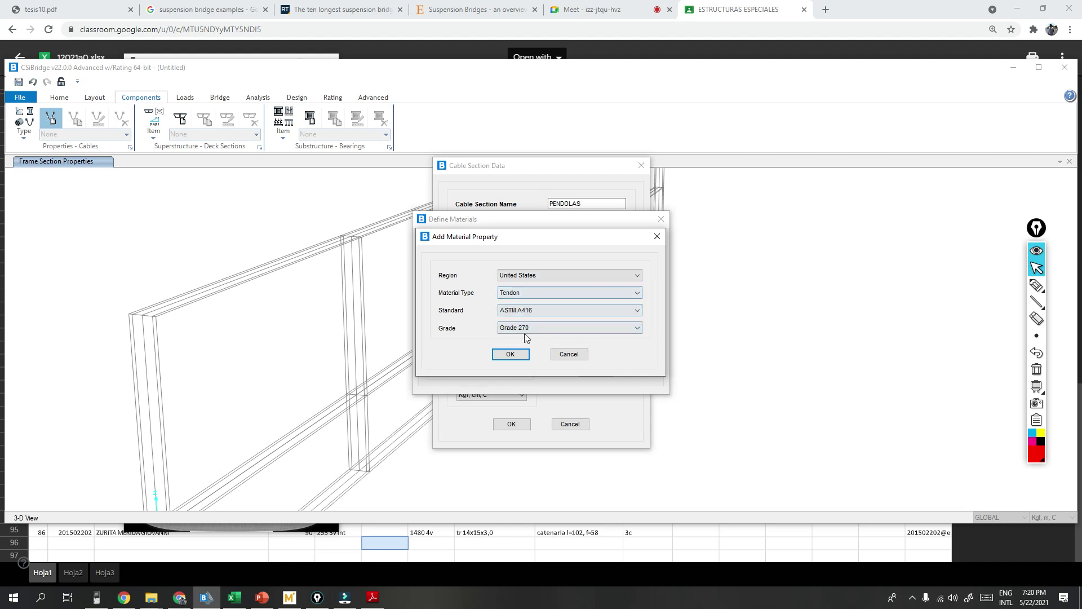
click(548, 311)
click(530, 329)
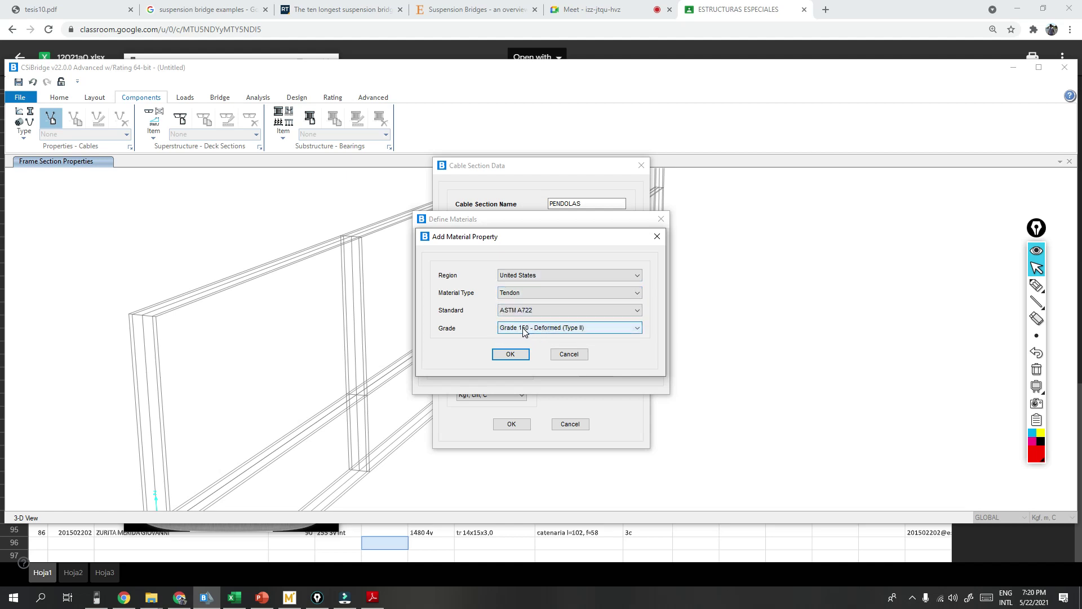
click(537, 331)
click(550, 338)
click(550, 332)
click(552, 338)
click(547, 311)
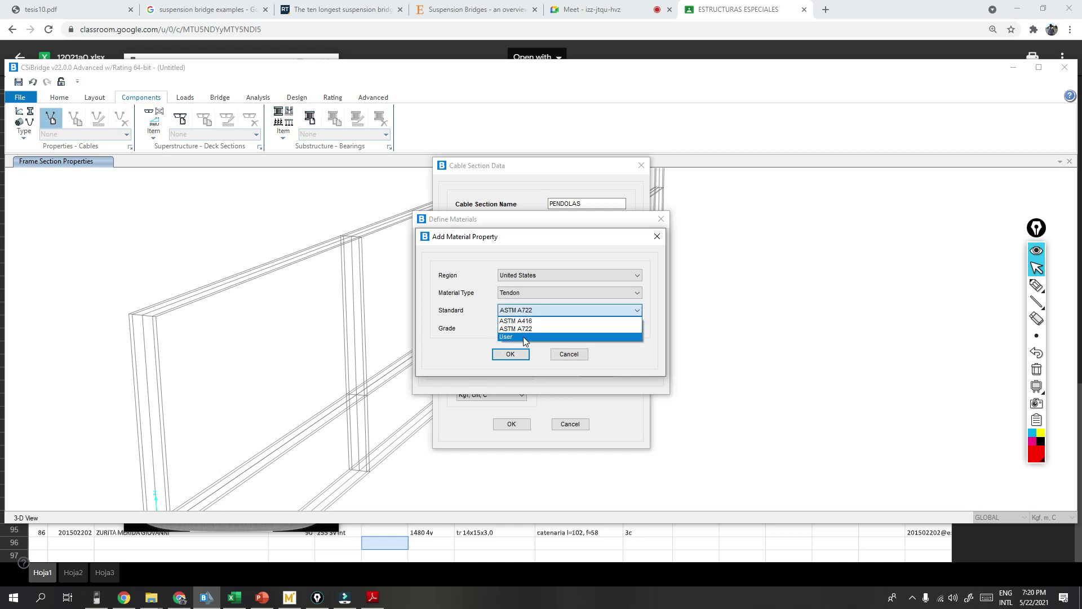
click(533, 329)
click(510, 354)
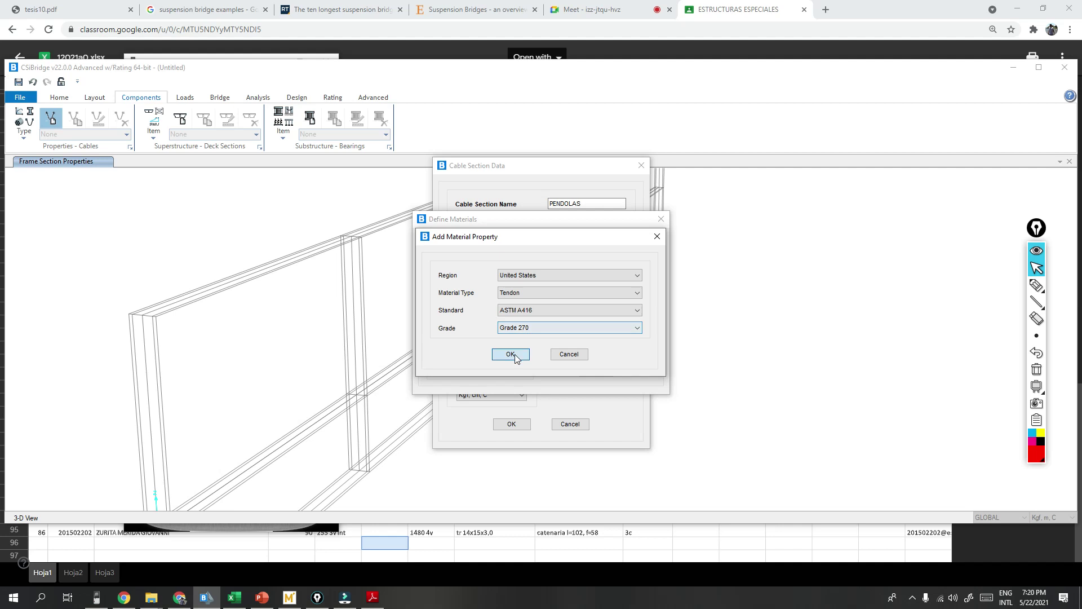
click(596, 355)
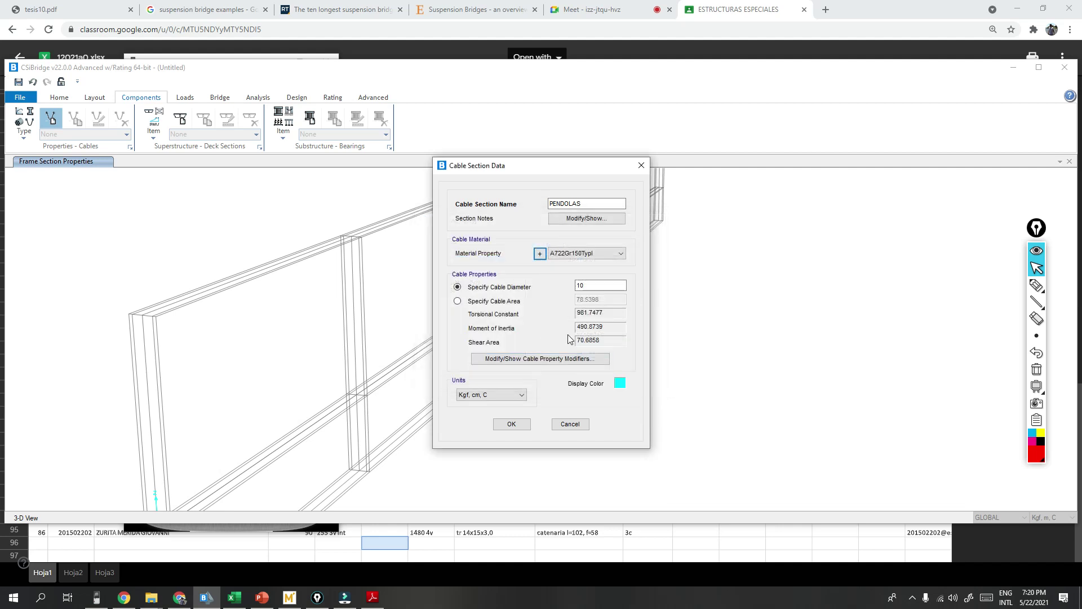
Step: Assign A416Gr270 to the hanger cable section, rename it PENDOLAS 4", and accept the section
click(581, 253)
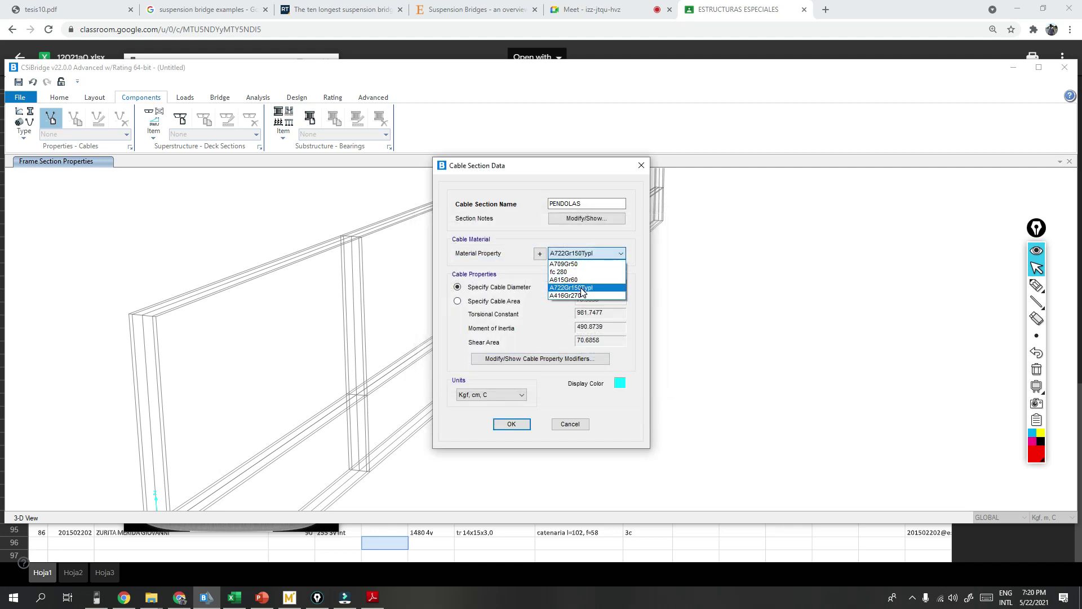
click(577, 296)
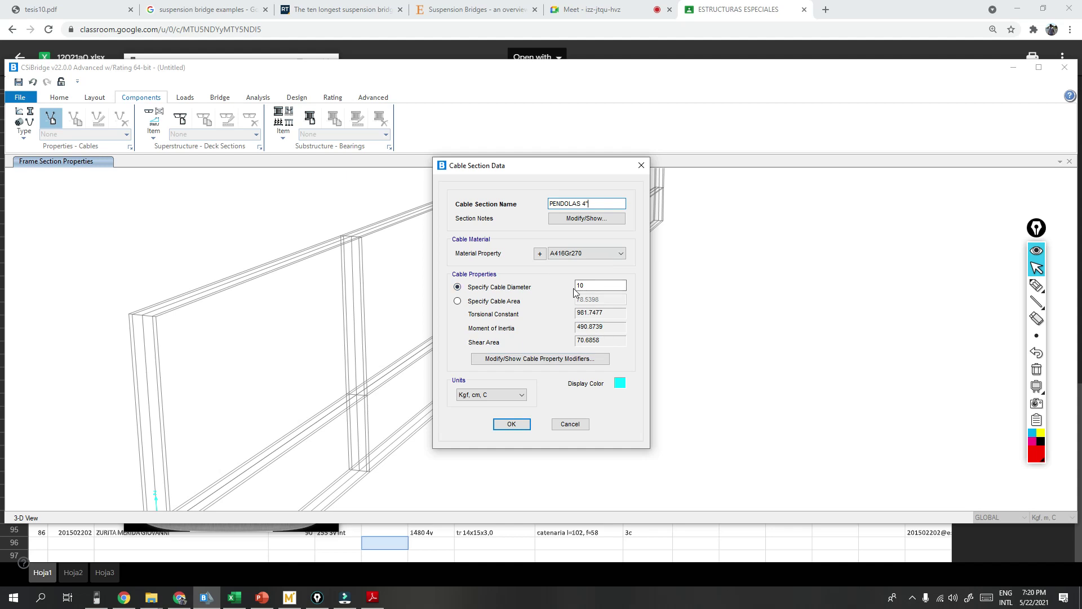
click(512, 426)
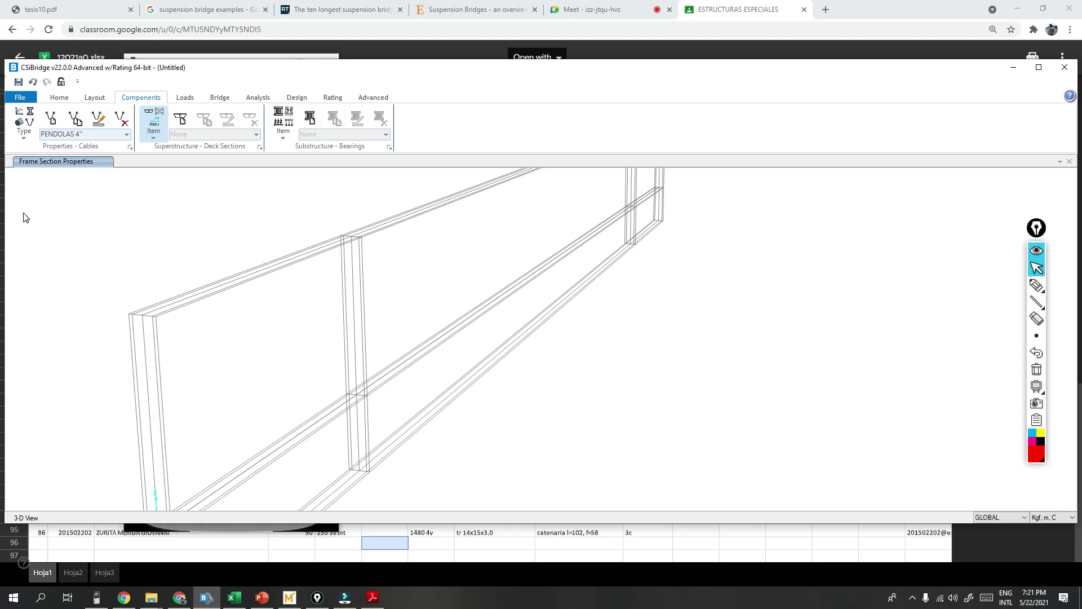
Step: Start a new cable section named CABLE PRINCIPAL and set its material to A416Gr270
click(50, 120)
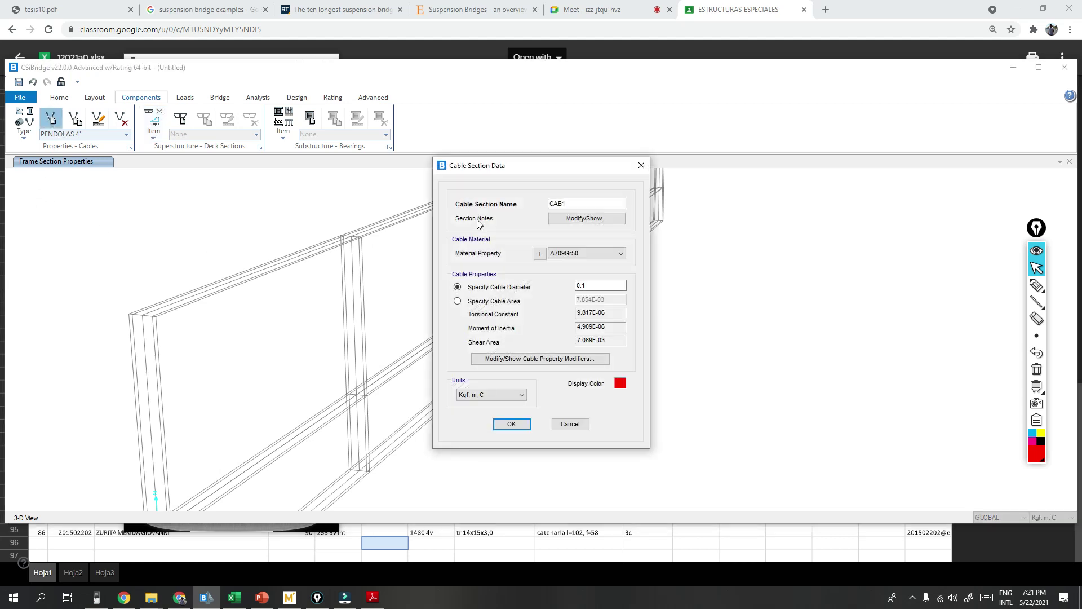
text(CAB)
click(593, 253)
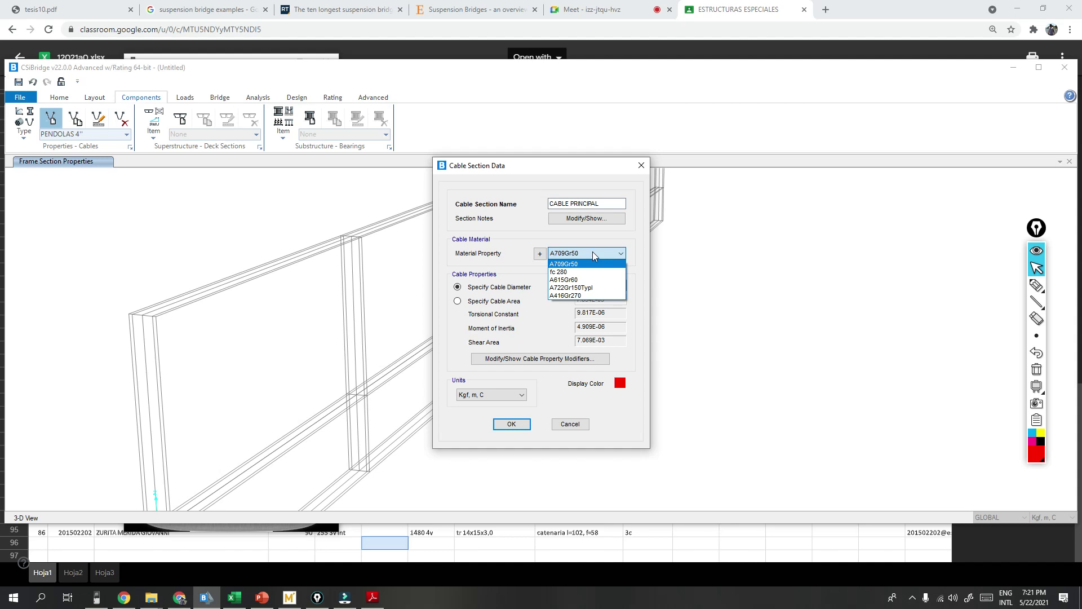
click(592, 296)
click(596, 287)
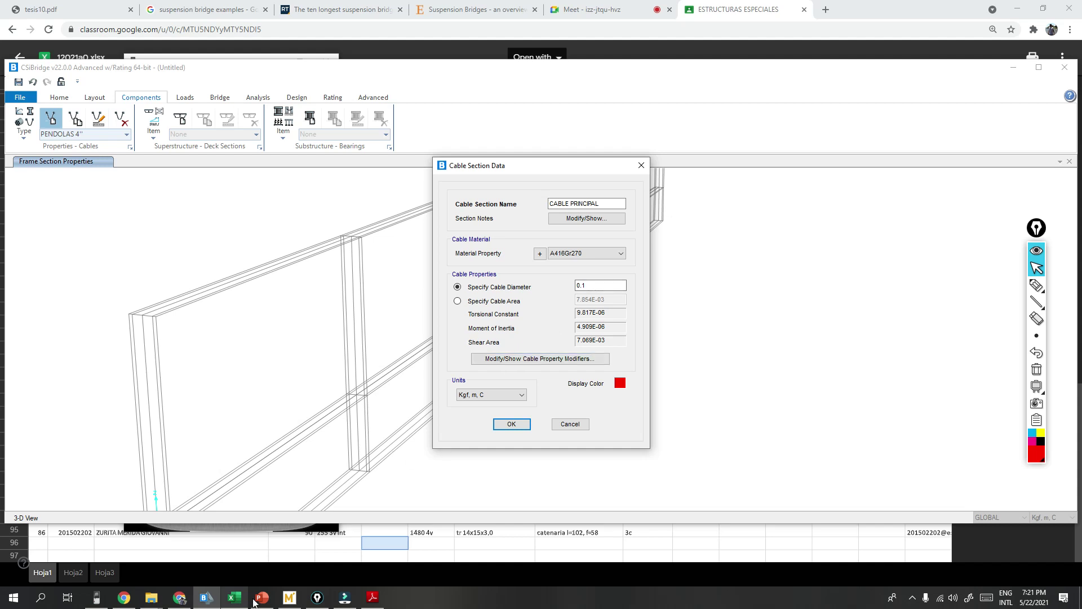
Step: Switch to the CABLES Y PUENTES.pptx presentation in PowerPoint and trace a dashed red cable curve on the middle bridge photo
mouse_move(376, 601)
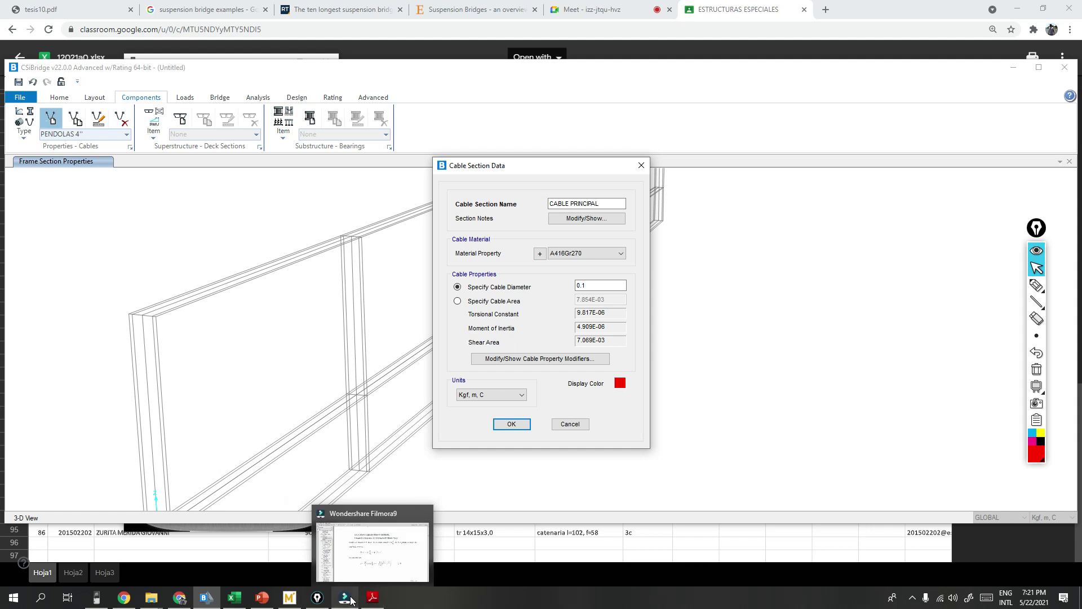
click(264, 605)
click(1037, 284)
mouse_move(624, 391)
mouse_down()
mouse_move(655, 338)
mouse_move(667, 226)
mouse_up()
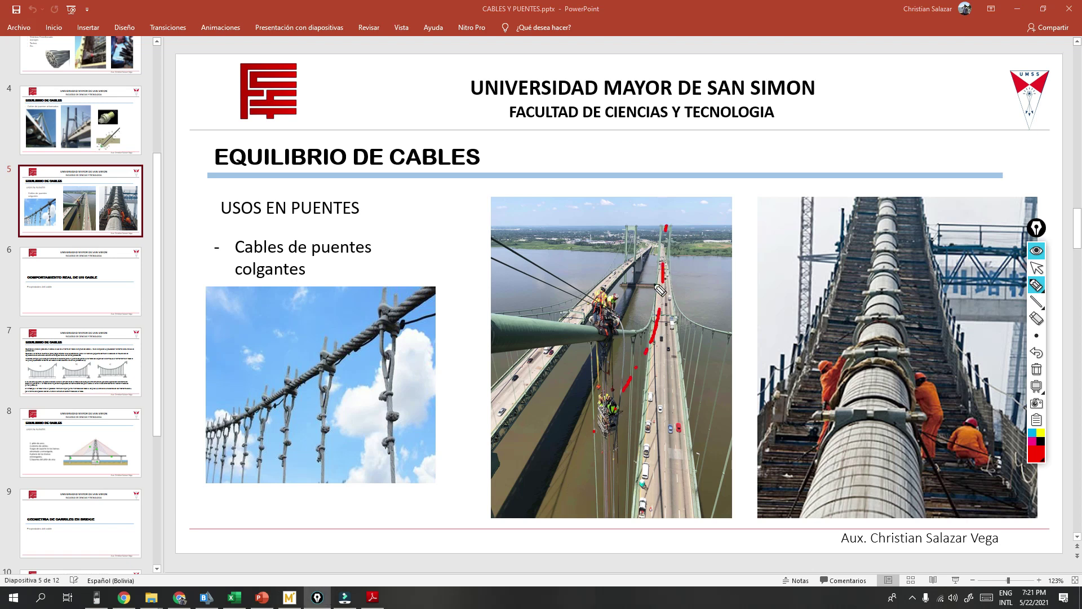
Step: Mark the thick main cable in the middle bridge photo with a red scribble and clear all ink annotations
mouse_move(567, 328)
mouse_down()
mouse_move(543, 330)
mouse_move(572, 344)
mouse_move(558, 339)
mouse_up()
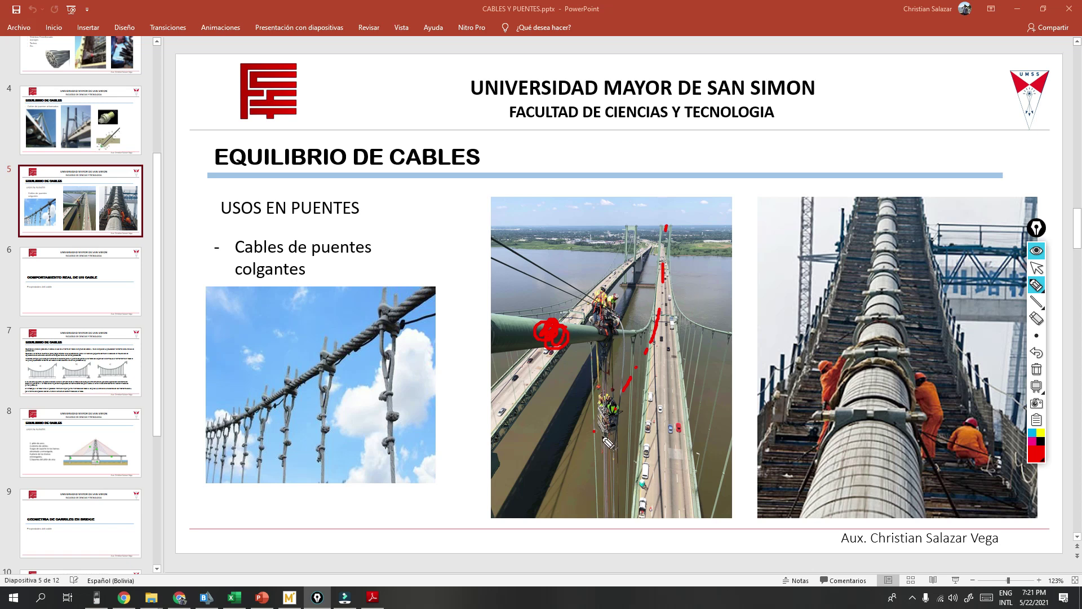
click(1036, 370)
click(1036, 268)
Step: Switch to the Colgante sheet of puente atirantado.xlsx in Excel, review the span diagram, and compute 87*10 in the HP Prime calculator
click(241, 602)
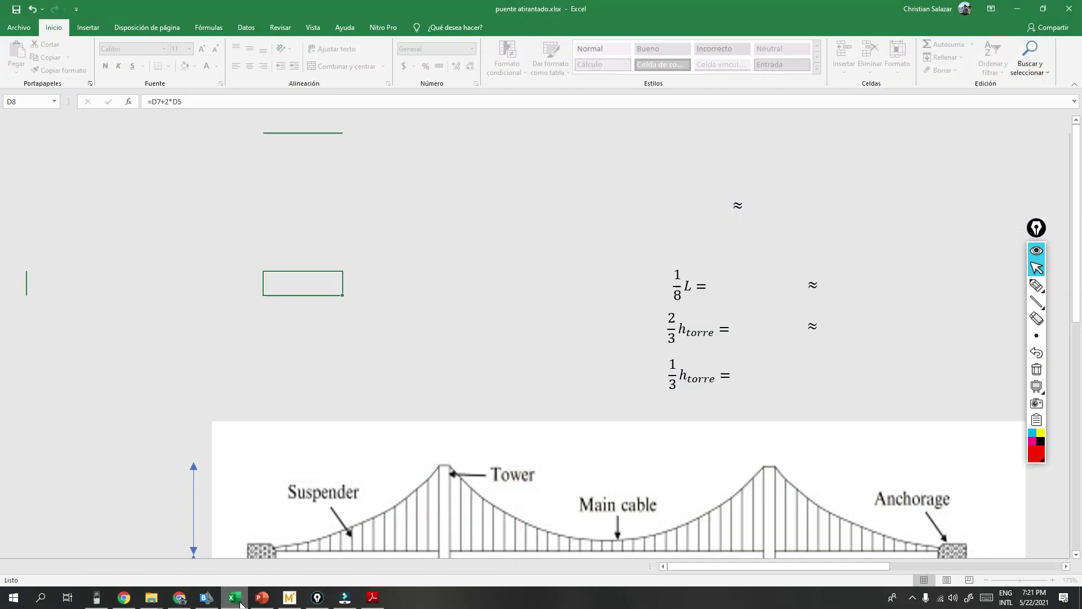
scroll(514, 498, down, 2)
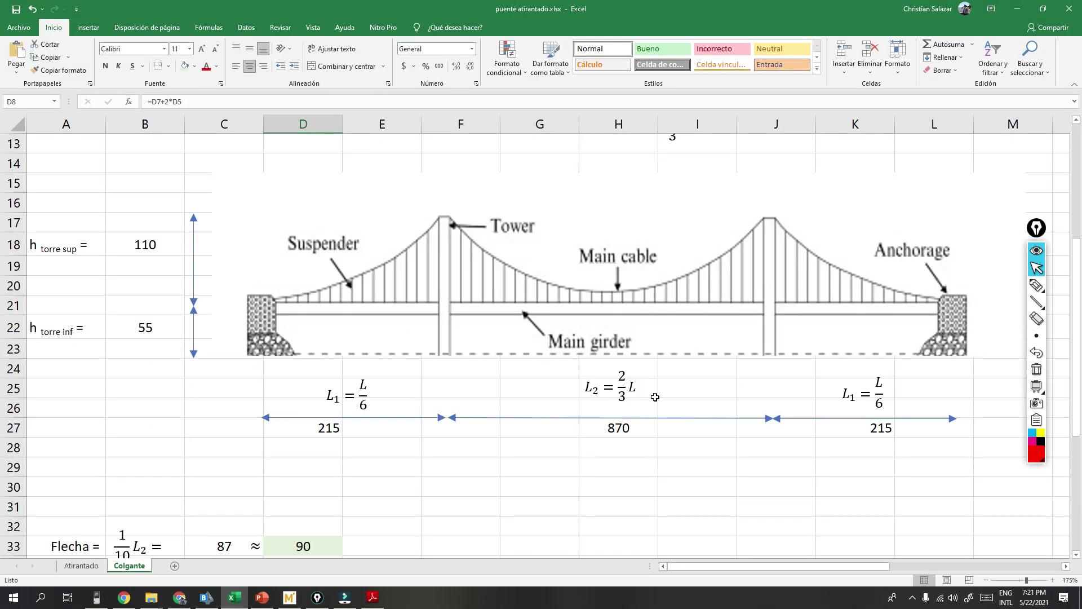
scroll(610, 438, up, 1)
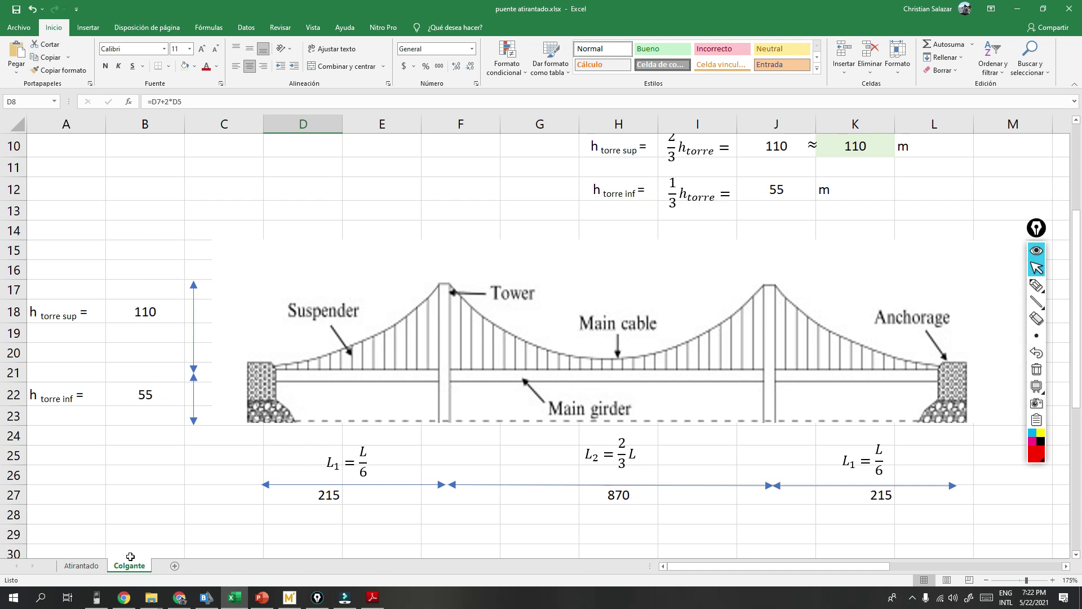
click(95, 597)
text(87)
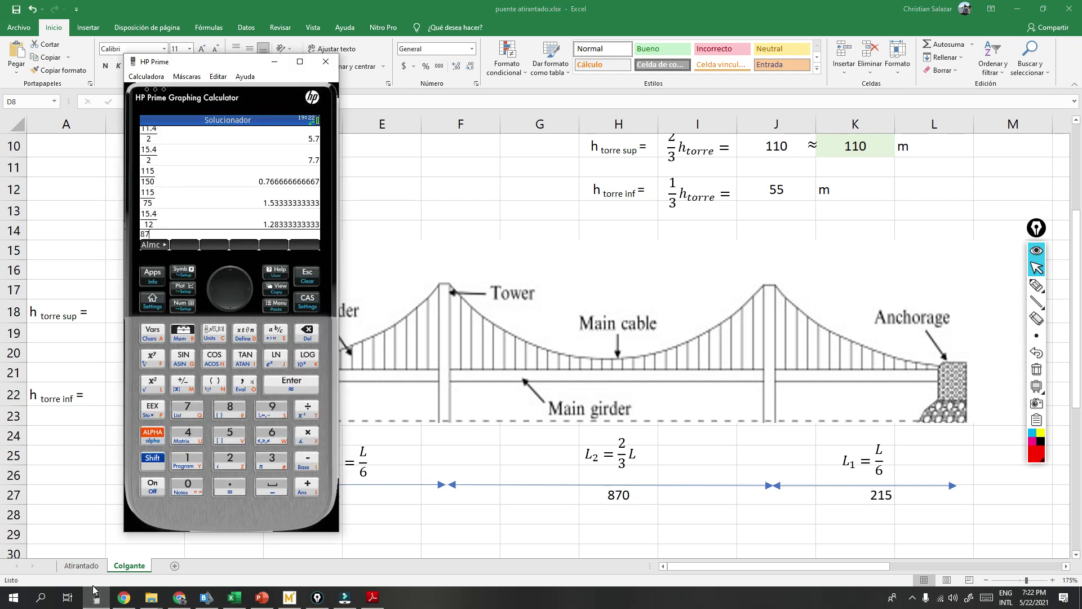
text(/)
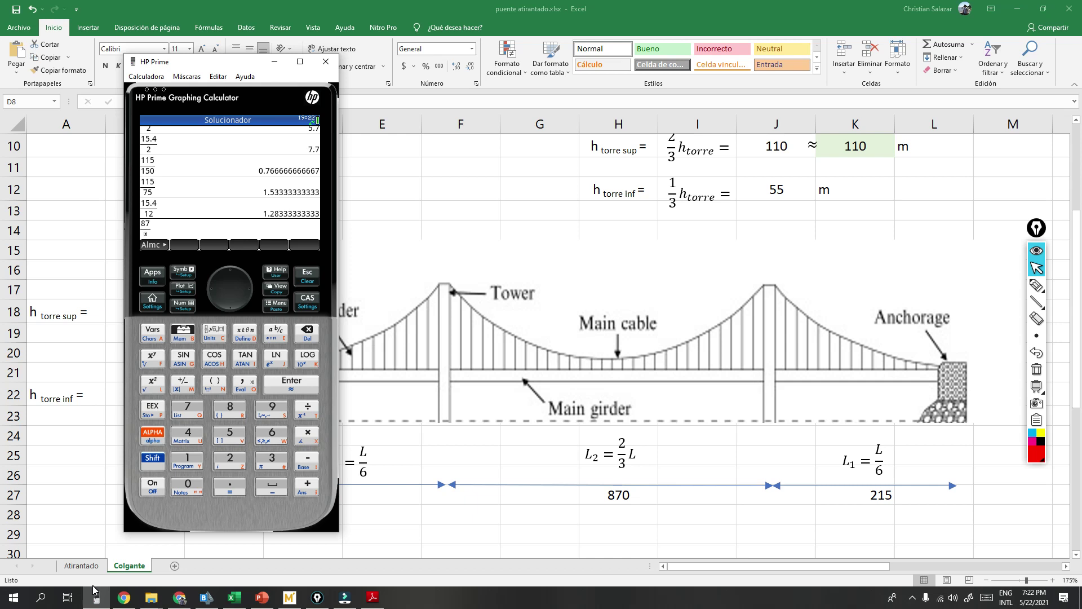
key(BackSpace)
text(*10)
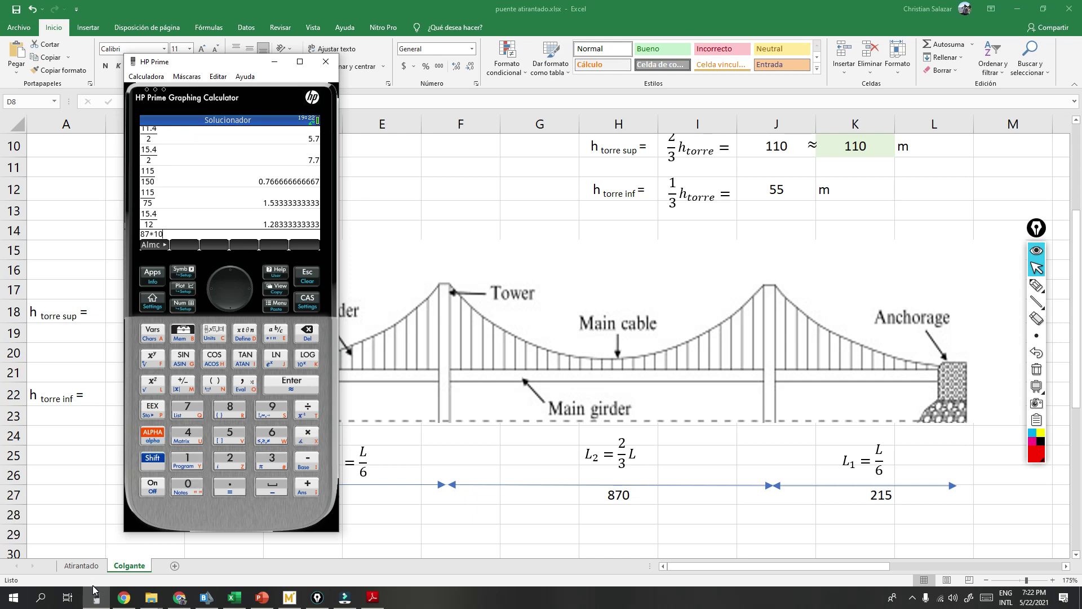
key(Return)
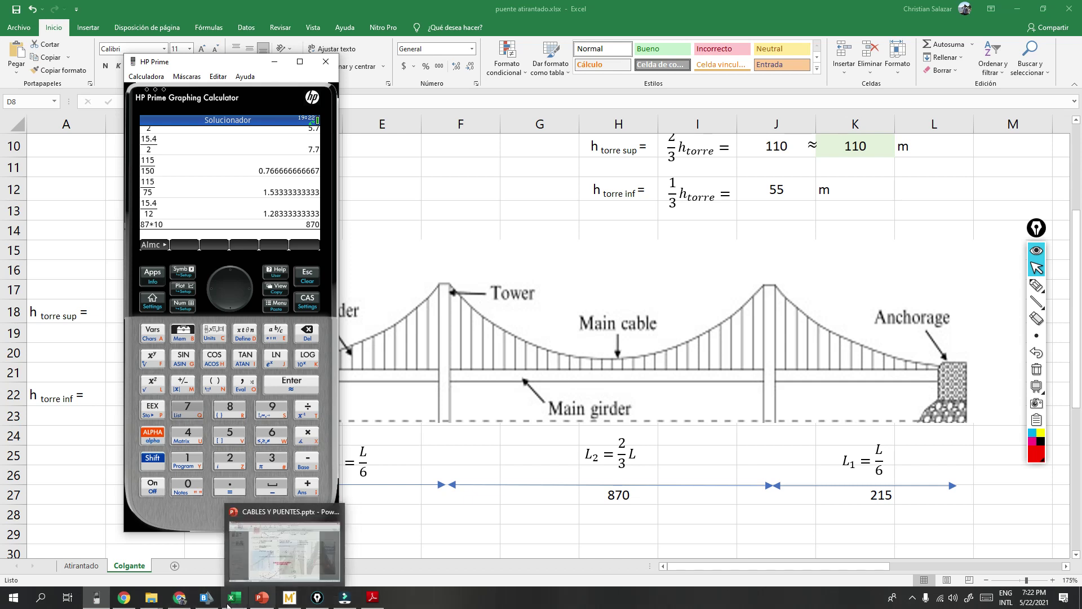
Step: Switch back to CSiBridge, enter a new cable diameter for CABLE PRINCIPAL, and accept the section
mouse_move(352, 599)
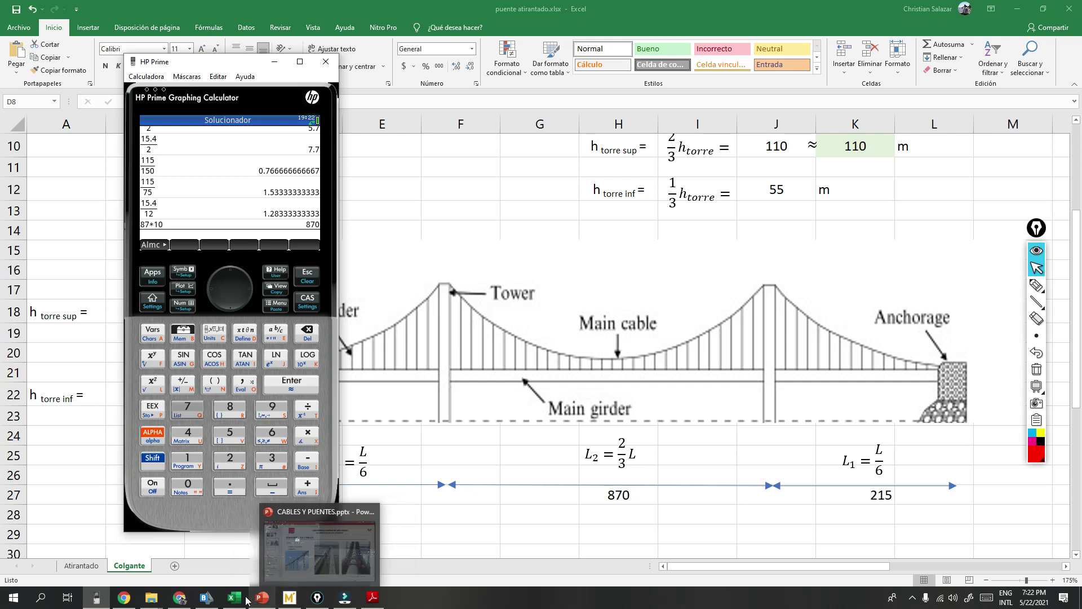
click(212, 601)
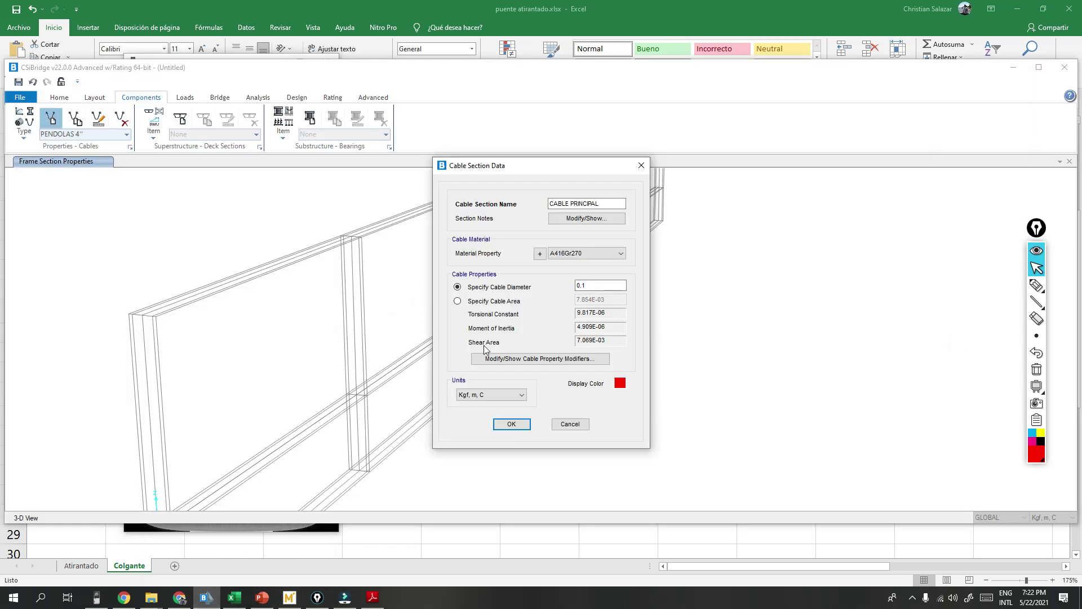
drag(599, 286, 551, 288)
text(0.)
click(511, 425)
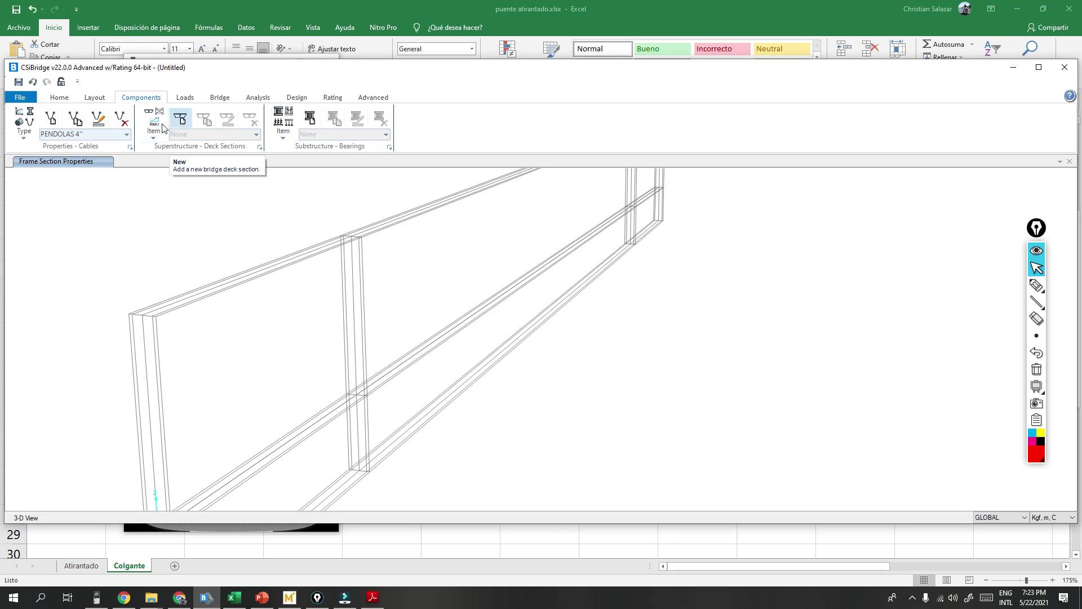
Step: Start a new bridge deck section, circle the Ext. Girders Sloped Max type in red, and clear the ink
click(180, 119)
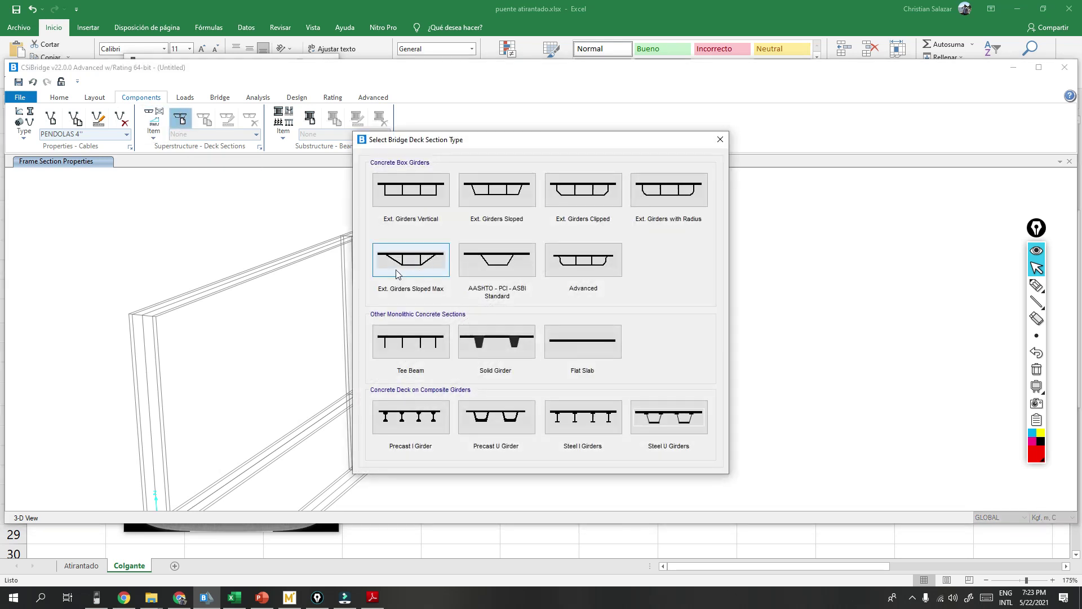
click(1037, 285)
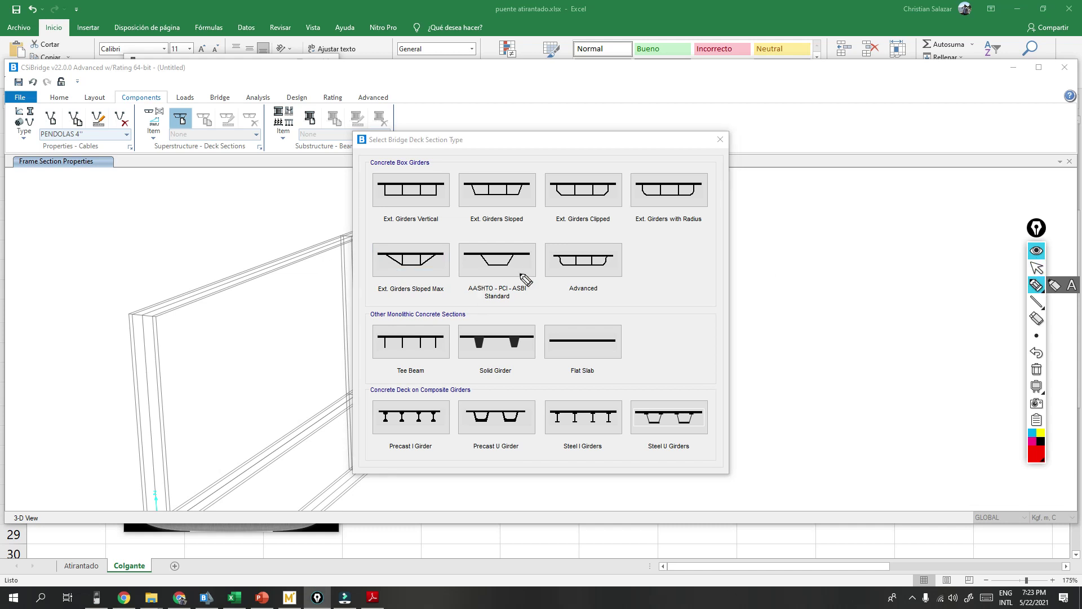
mouse_move(445, 248)
mouse_down()
mouse_move(363, 245)
mouse_move(413, 284)
mouse_move(435, 250)
mouse_up()
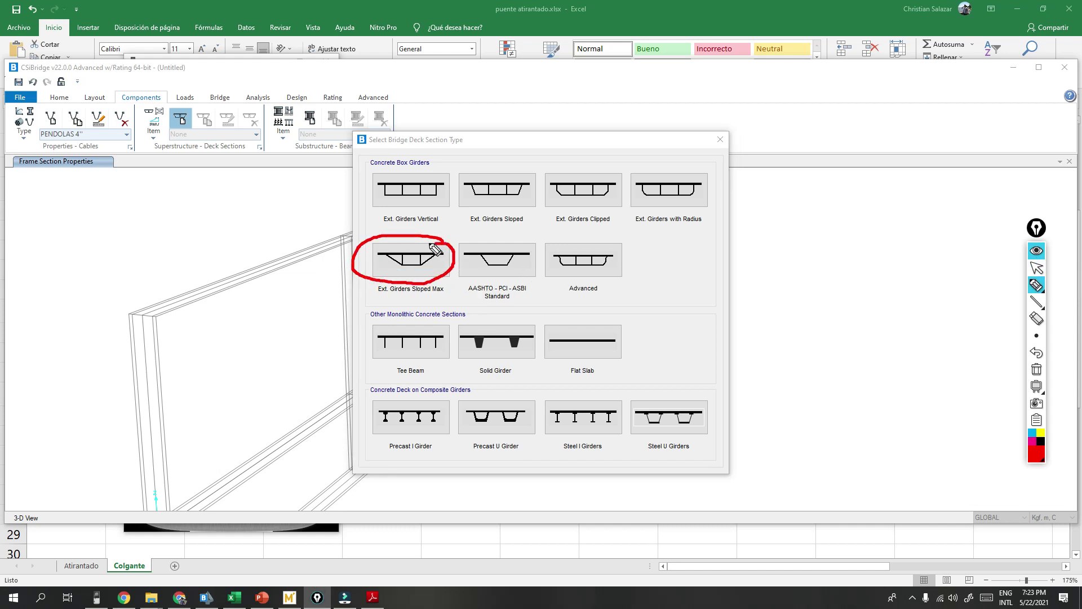
click(1042, 372)
Step: Sketch a large red box girder cross-section with a curved underside and five inner webs over the screen, and clear it
click(1038, 321)
click(1053, 288)
mouse_move(93, 261)
mouse_down()
mouse_move(457, 276)
mouse_move(125, 272)
mouse_move(226, 328)
mouse_move(392, 342)
mouse_move(472, 332)
mouse_move(574, 292)
mouse_move(620, 259)
mouse_up()
drag(212, 264, 212, 326)
drag(295, 262, 308, 333)
drag(371, 267, 380, 334)
drag(472, 255, 485, 337)
drag(536, 261, 542, 307)
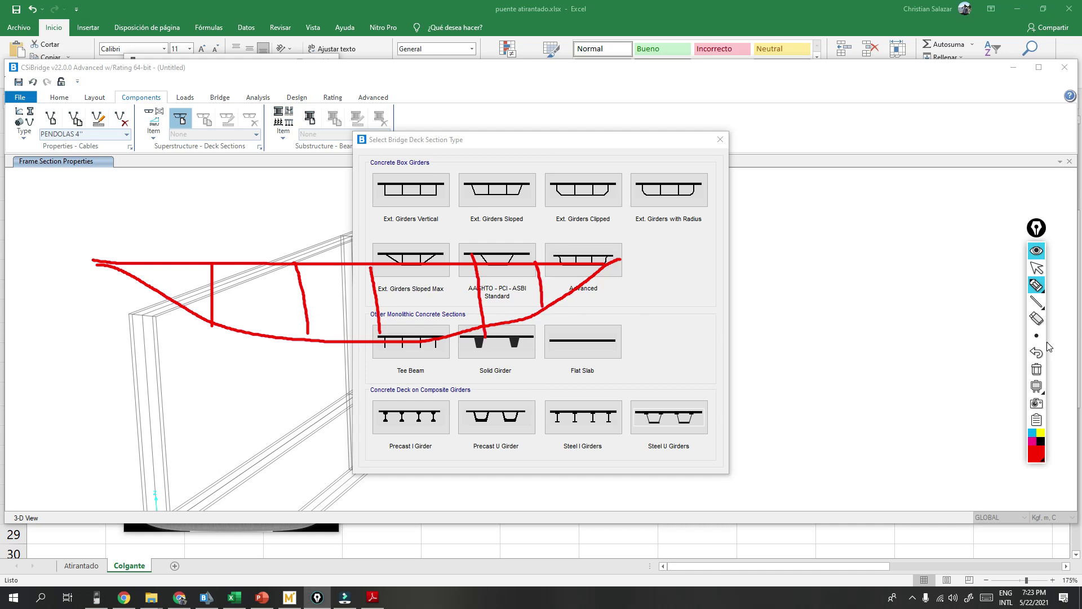
click(1037, 370)
click(1036, 268)
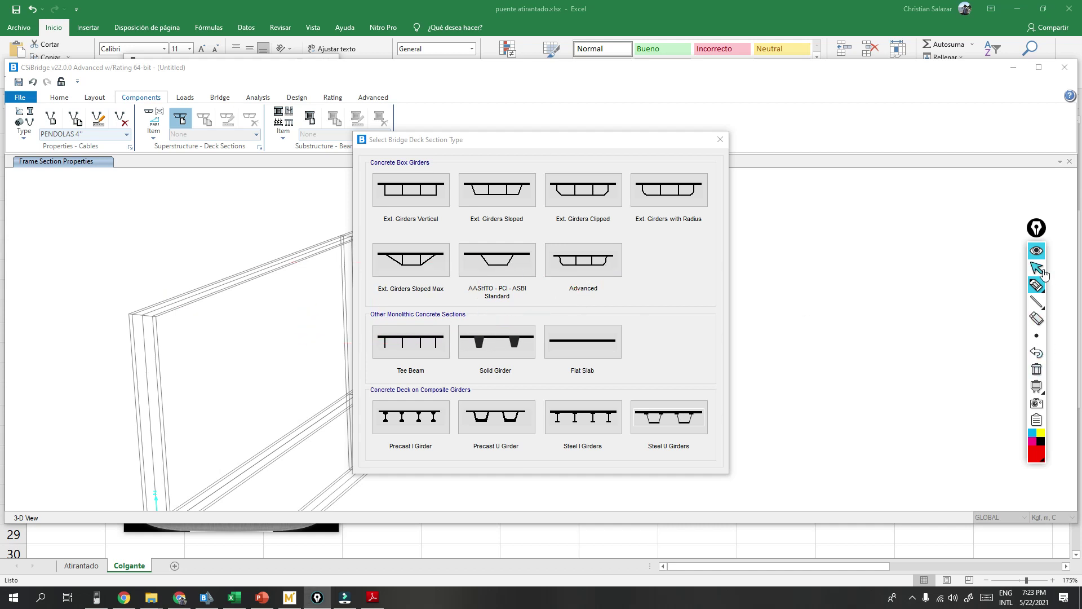
Step: Choose the Ext. Girders Sloped Max deck type, sketch red flow lines across its section diagram, and clear them
click(419, 263)
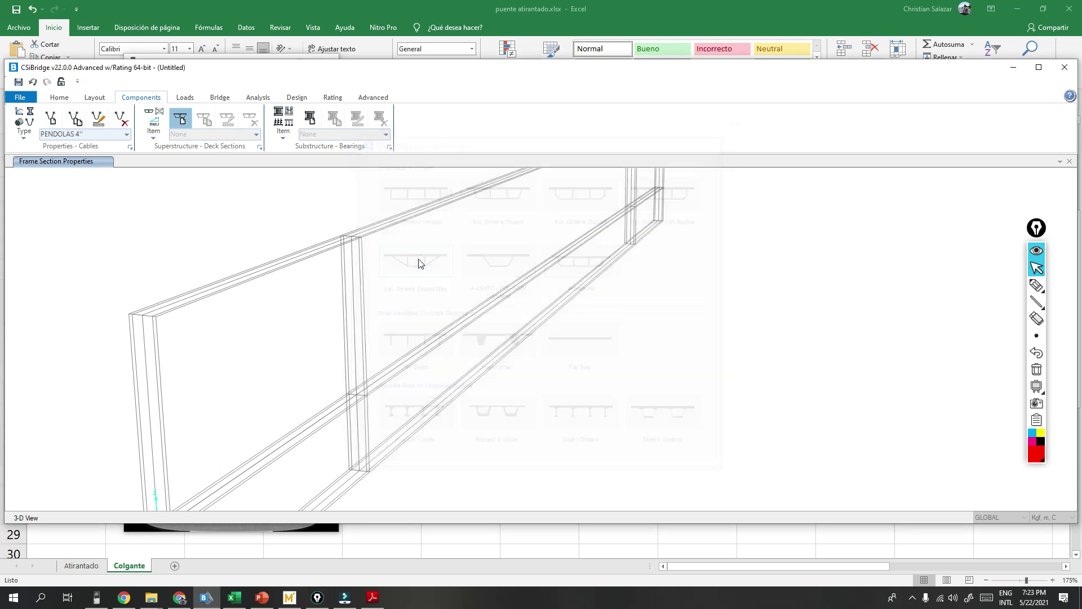
click(1036, 286)
mouse_move(669, 199)
mouse_down()
mouse_move(550, 203)
mouse_move(569, 209)
mouse_up()
mouse_move(178, 206)
mouse_down()
mouse_move(442, 252)
mouse_move(604, 257)
mouse_up()
mouse_move(248, 214)
mouse_down()
mouse_move(419, 168)
mouse_move(668, 163)
mouse_up()
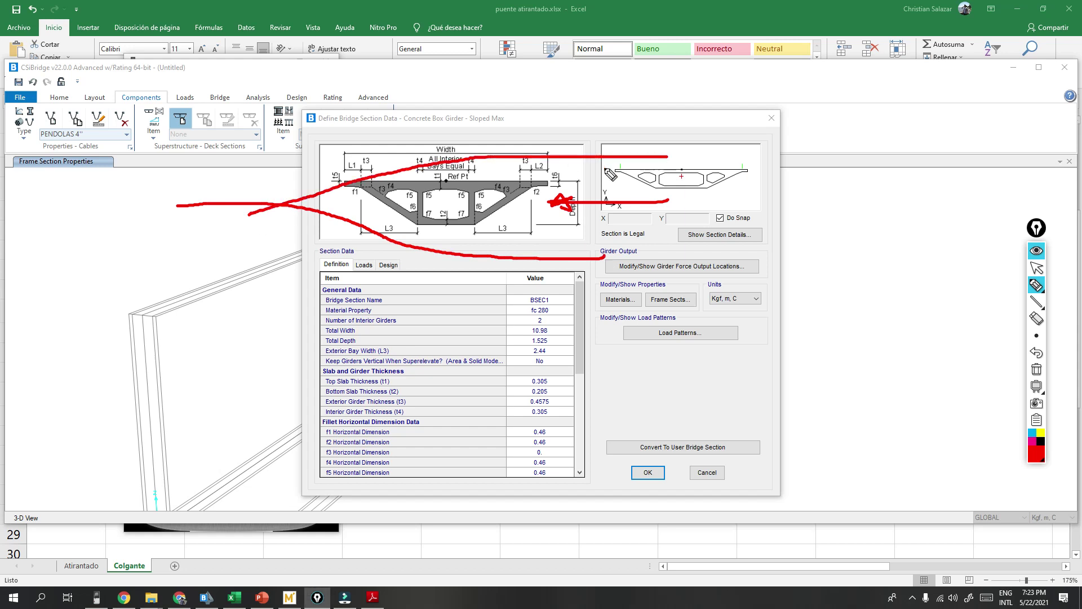
click(1036, 370)
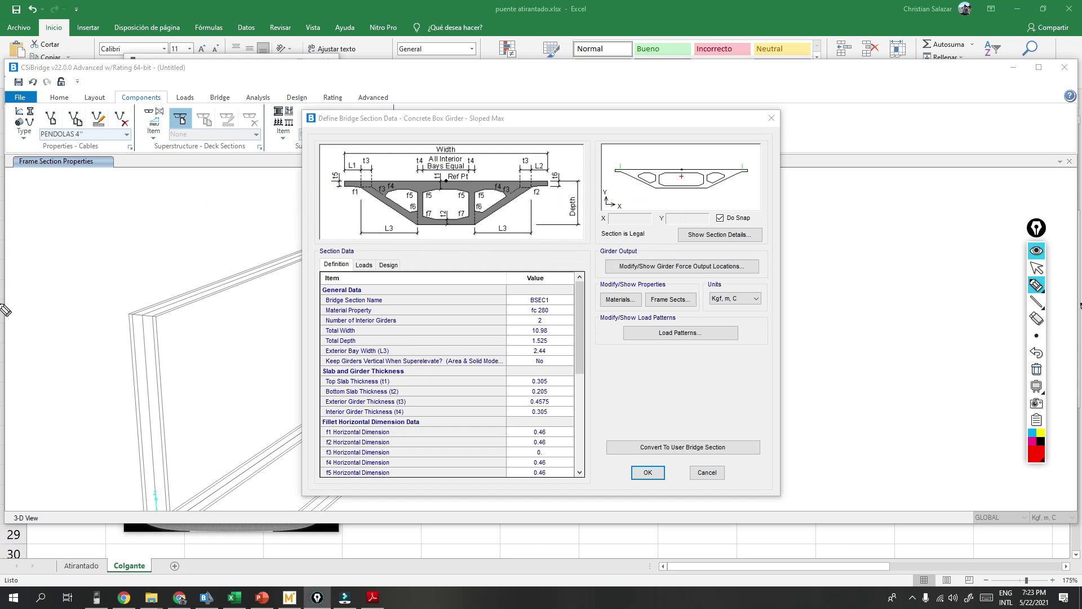
click(1036, 269)
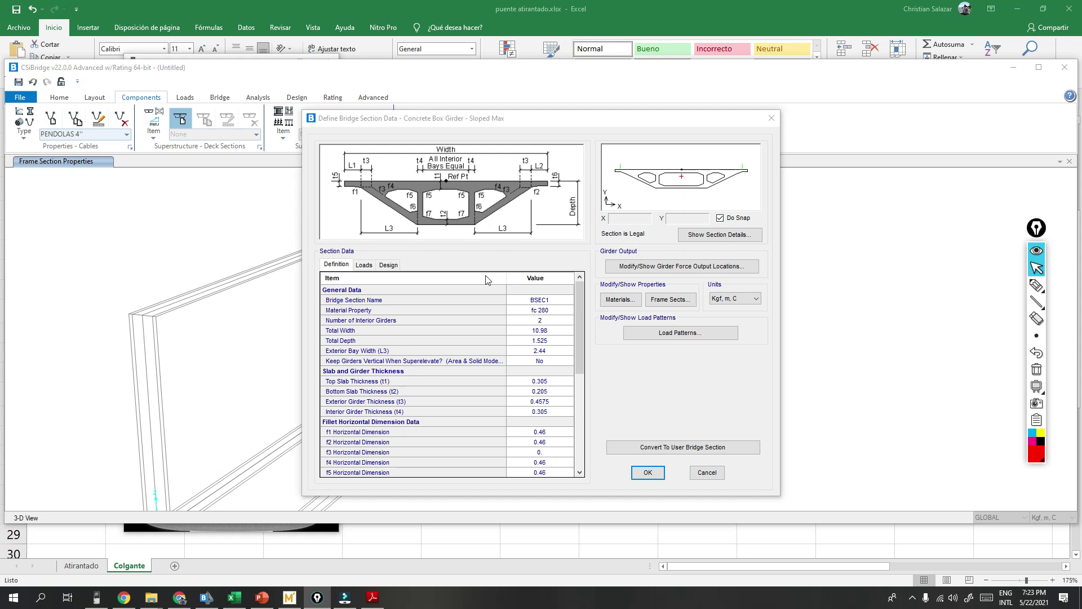
Step: Set the deck section's number of interior girders to 3 and name the section TABLERO
click(540, 326)
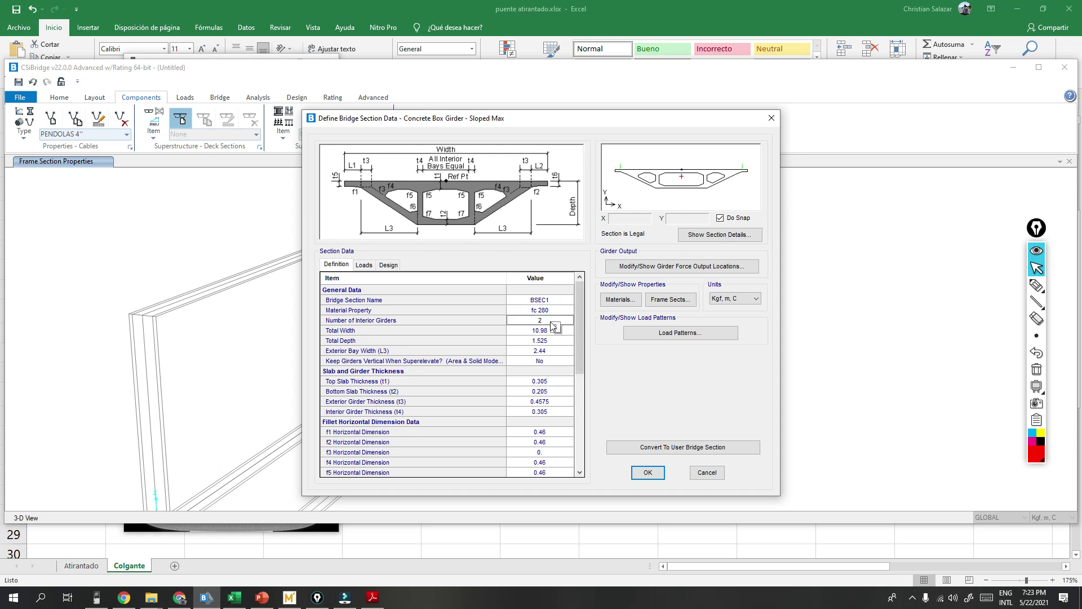
click(551, 326)
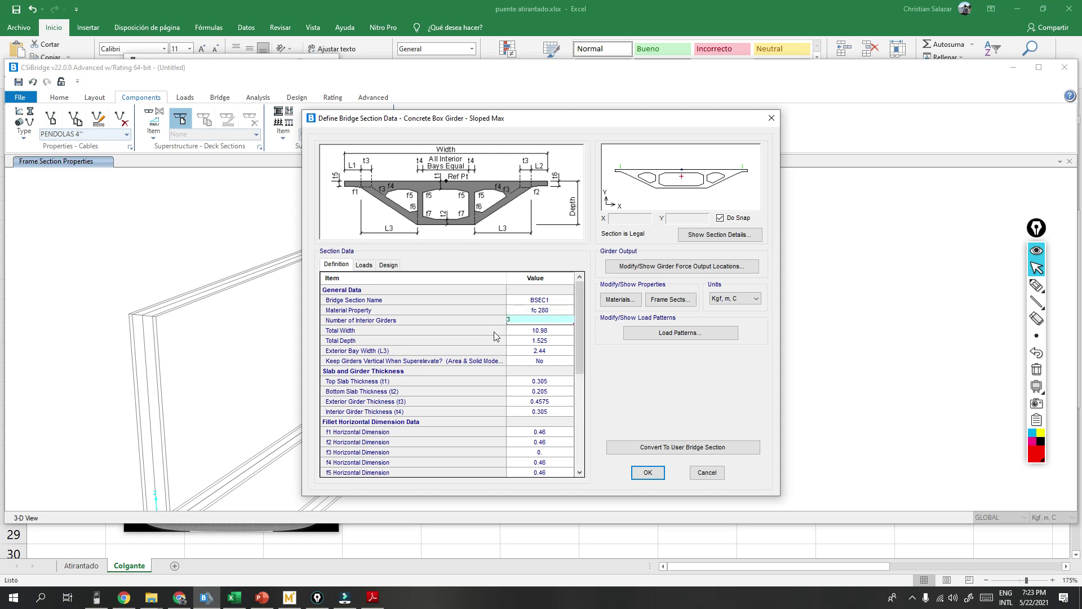
click(547, 333)
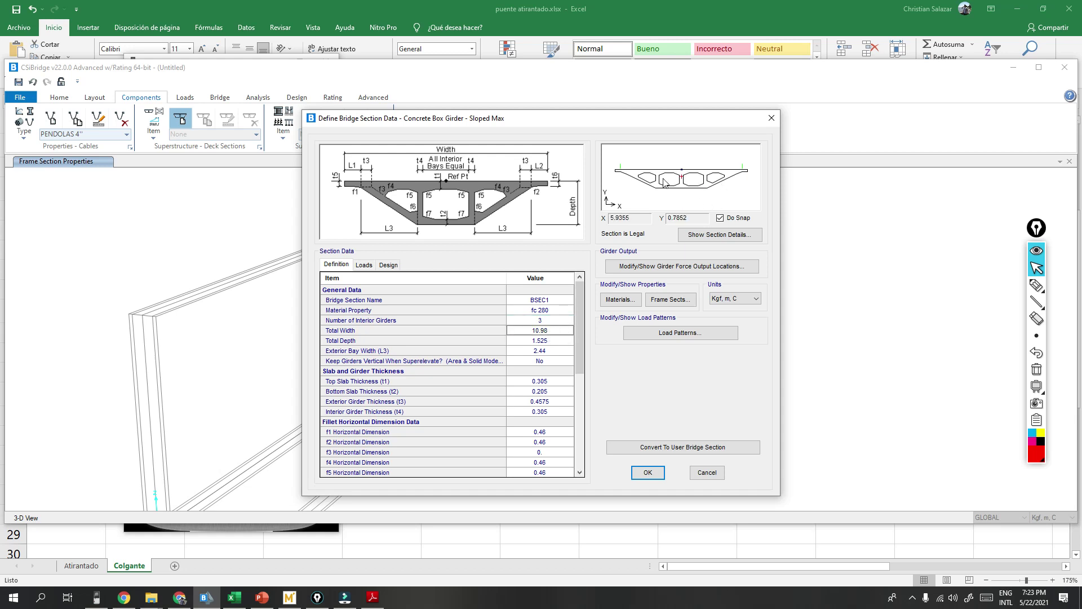
mouse_move(639, 179)
click(514, 299)
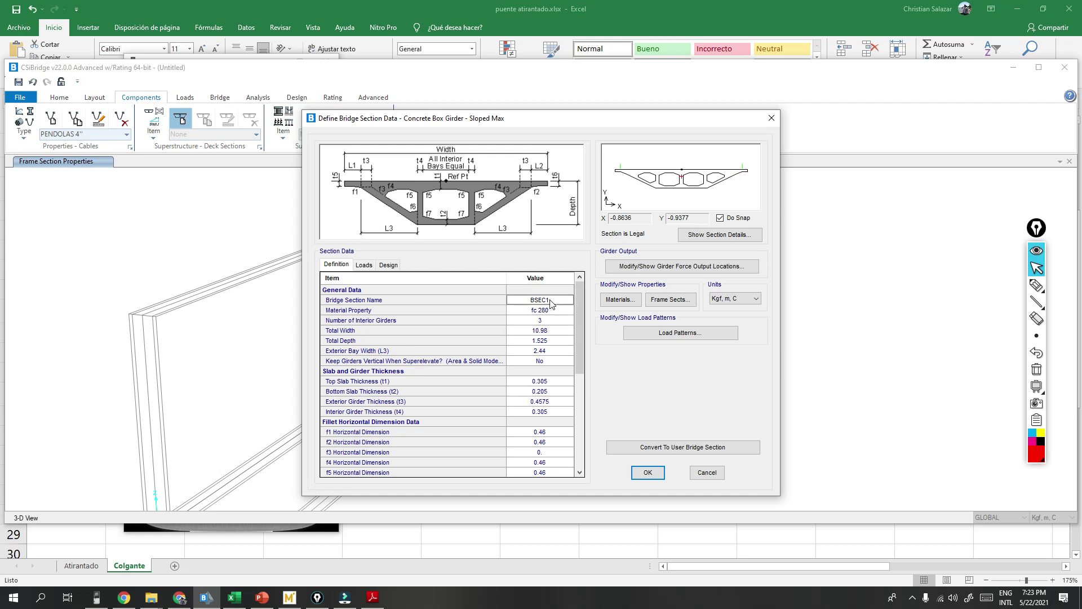
click(424, 303)
text(TABLERO)
click(550, 332)
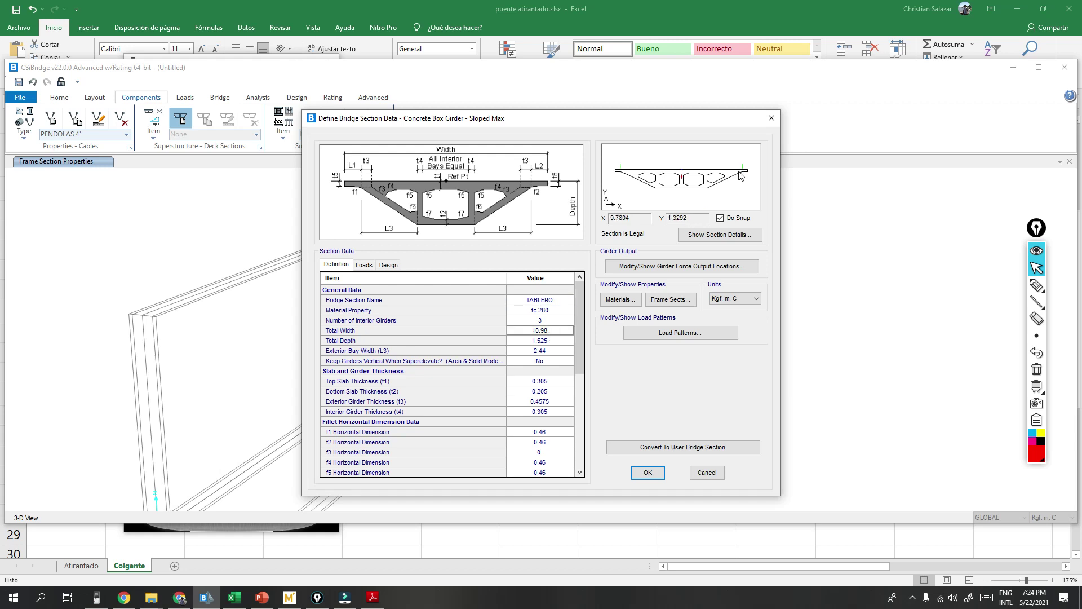
Step: Look up the ANCHO TOTAL value in the Excel sheet and set the deck section's total width to 15.4 m in CSiBridge
click(544, 331)
double_click(517, 334)
click(234, 597)
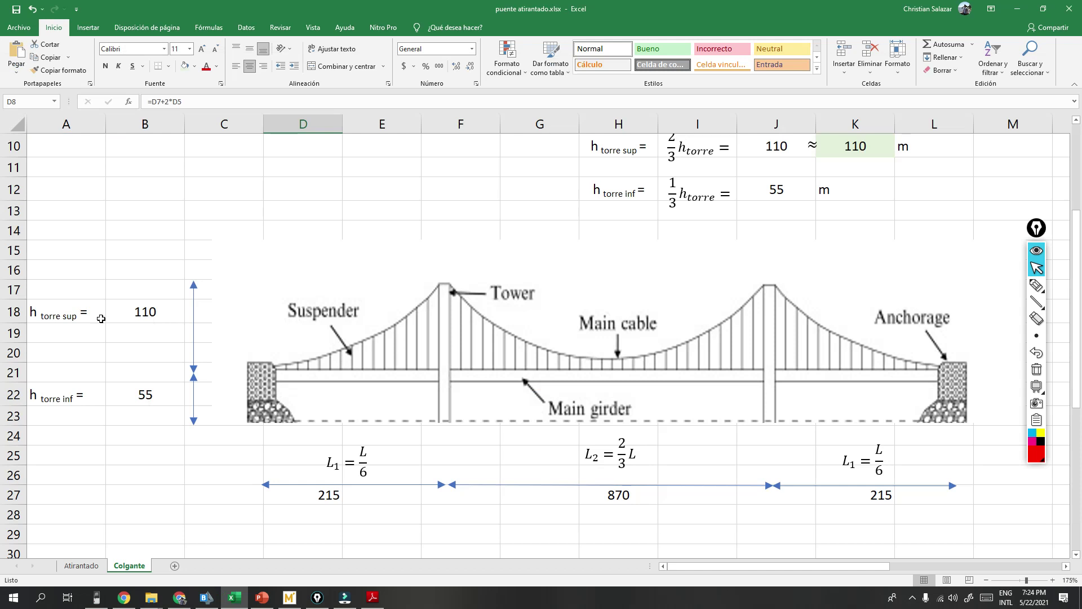
scroll(239, 314, up, 3)
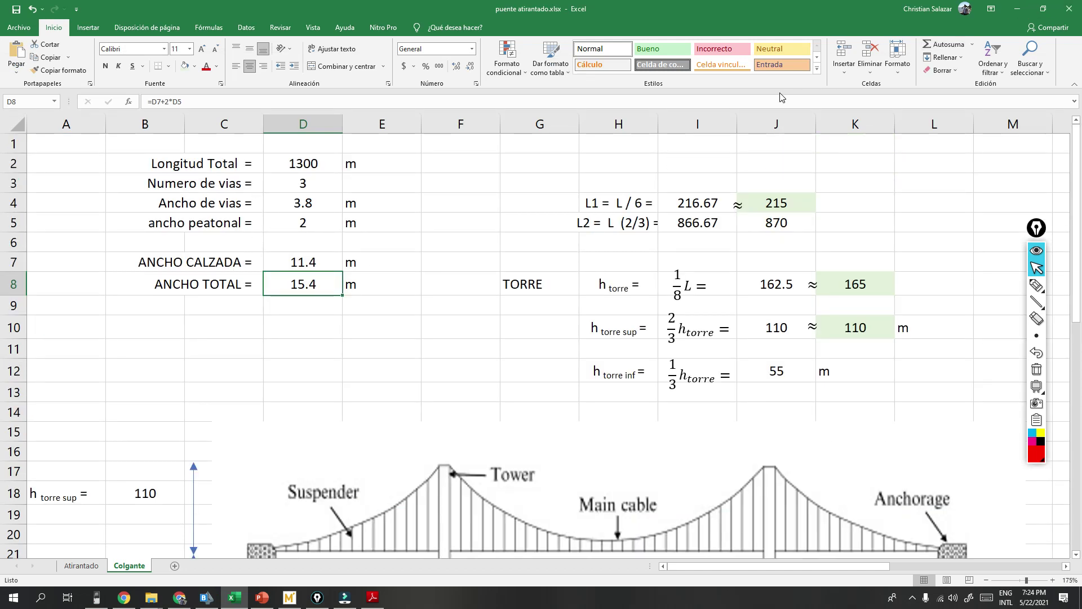
click(206, 597)
text(15.4)
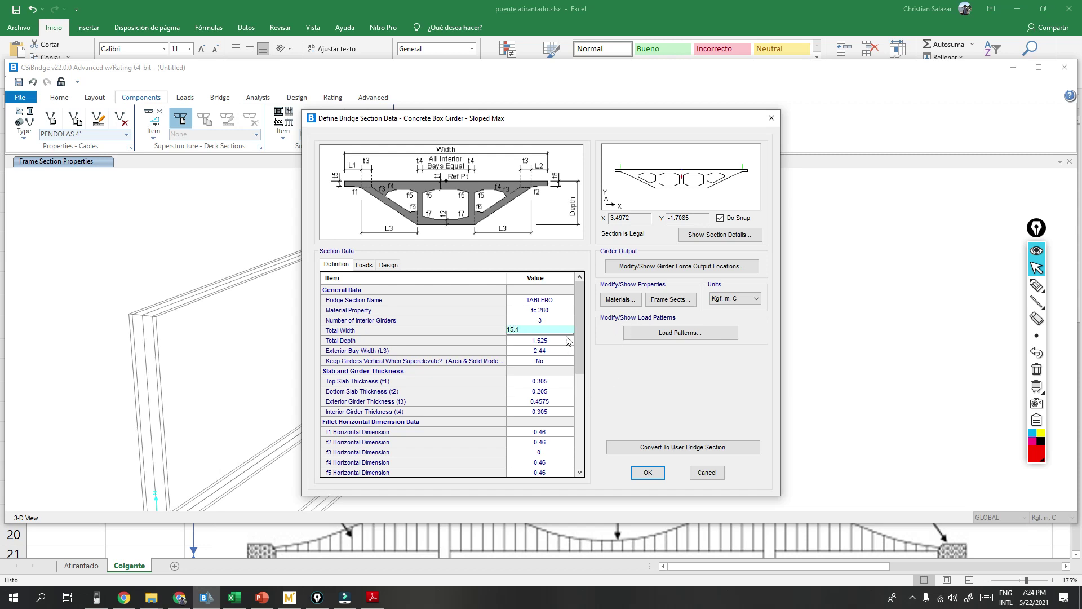
click(566, 340)
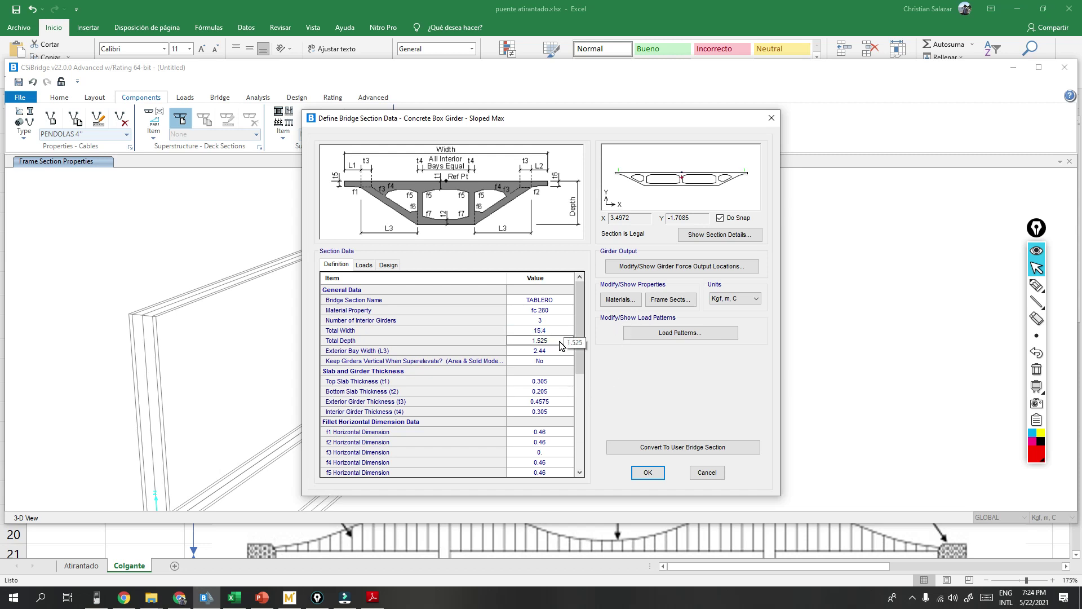
Step: In the Excel bridge diagram, mark the main girder, circle the 870, 215 and 215 spans in red, and clear the ink
click(85, 551)
scroll(564, 406, down, 4)
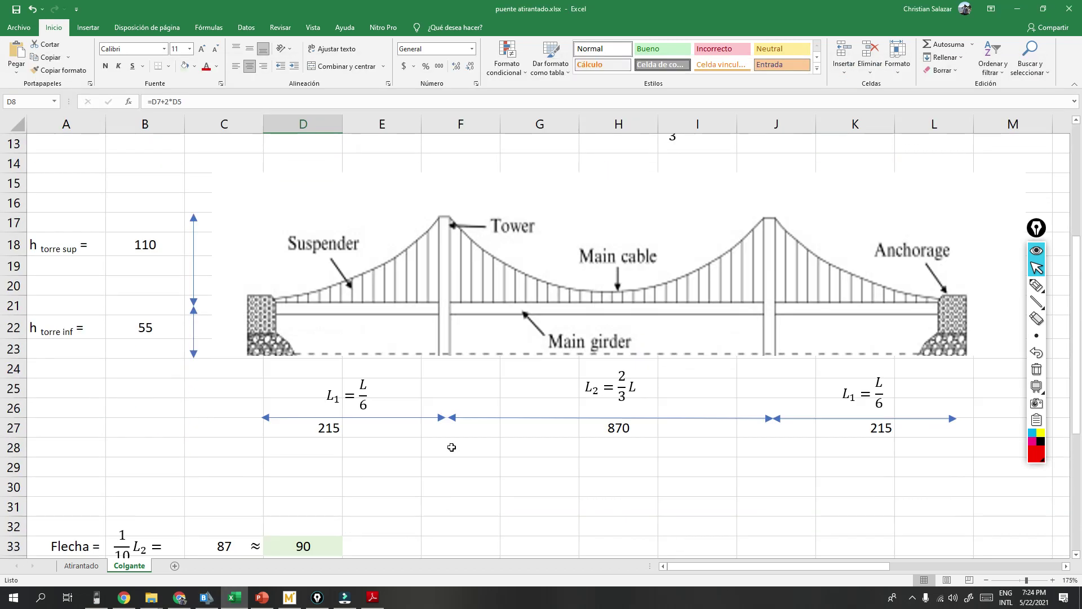
click(1037, 285)
drag(447, 309, 465, 310)
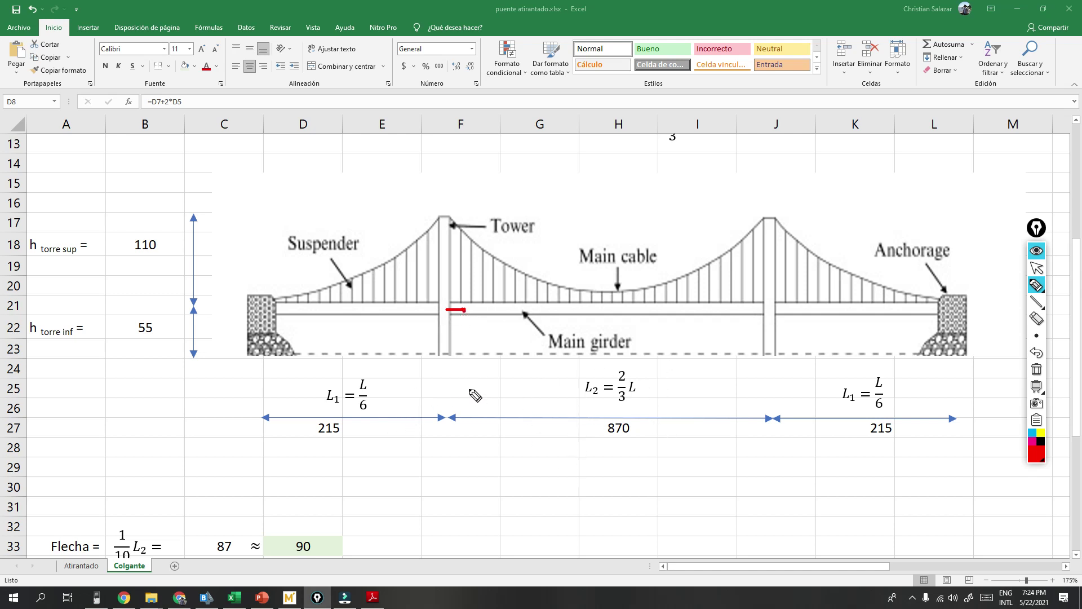
drag(622, 404, 627, 430)
drag(345, 404, 395, 427)
mouse_move(880, 414)
mouse_down()
mouse_move(910, 424)
mouse_move(875, 418)
mouse_up()
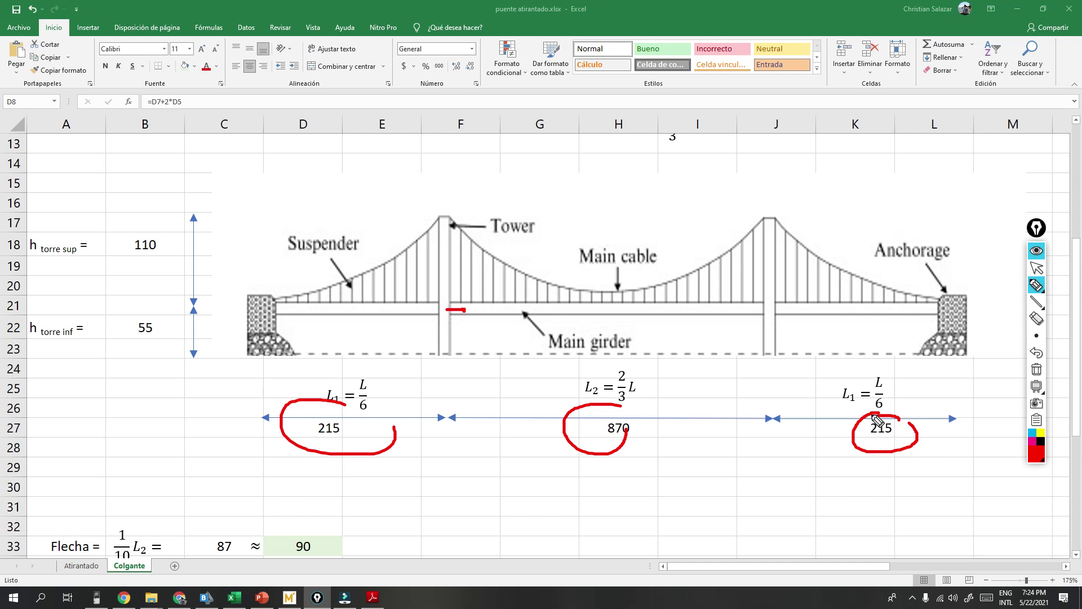
click(1037, 369)
click(1040, 269)
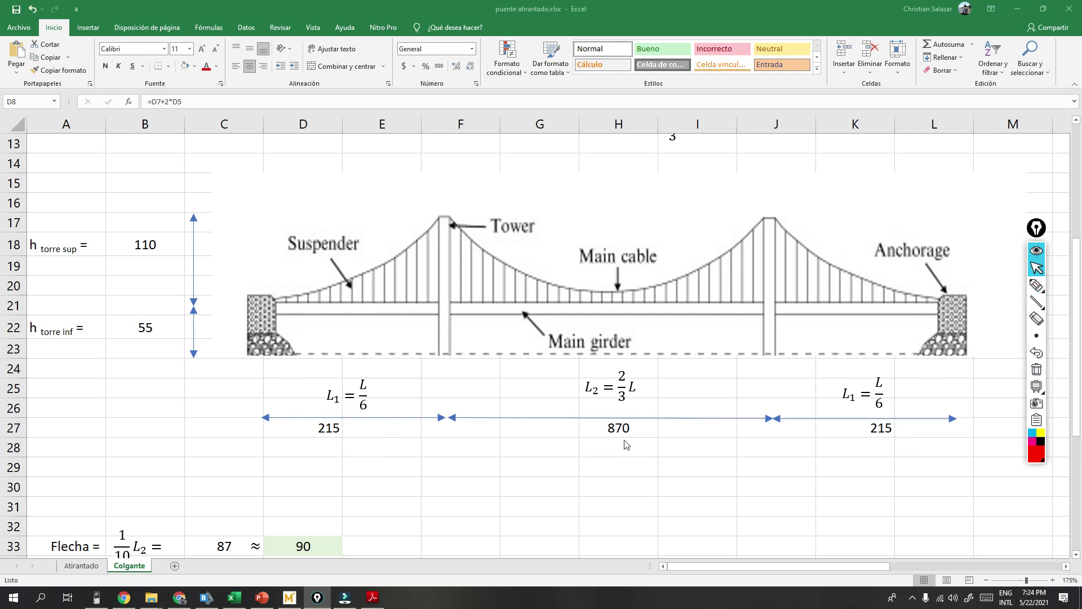
Step: Compute 10*0.06 in the HP Prime calculator
click(96, 597)
text(10)
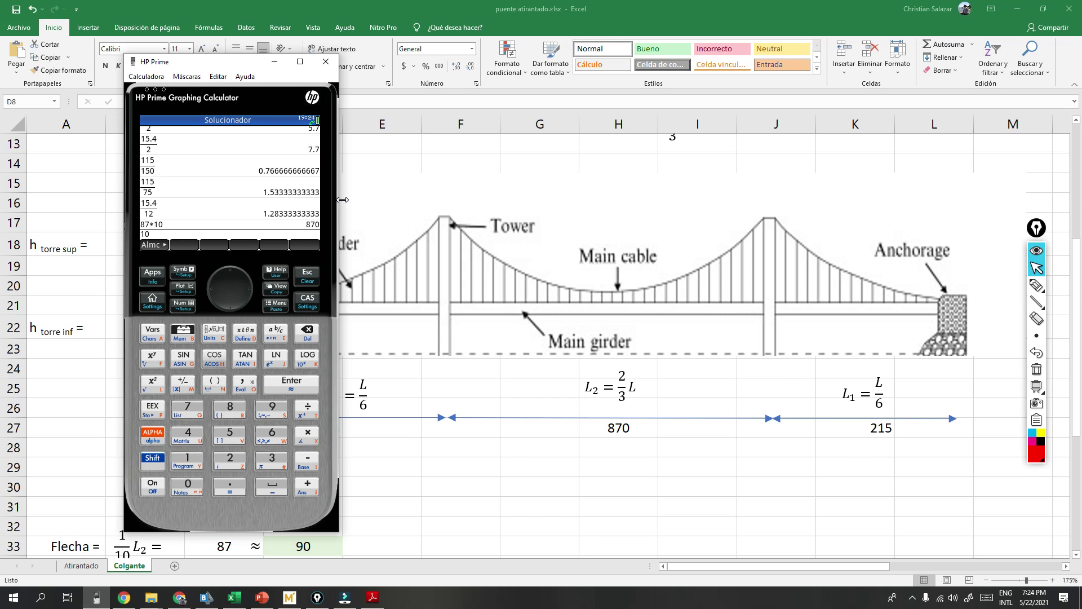
text(*0.06)
key(Return)
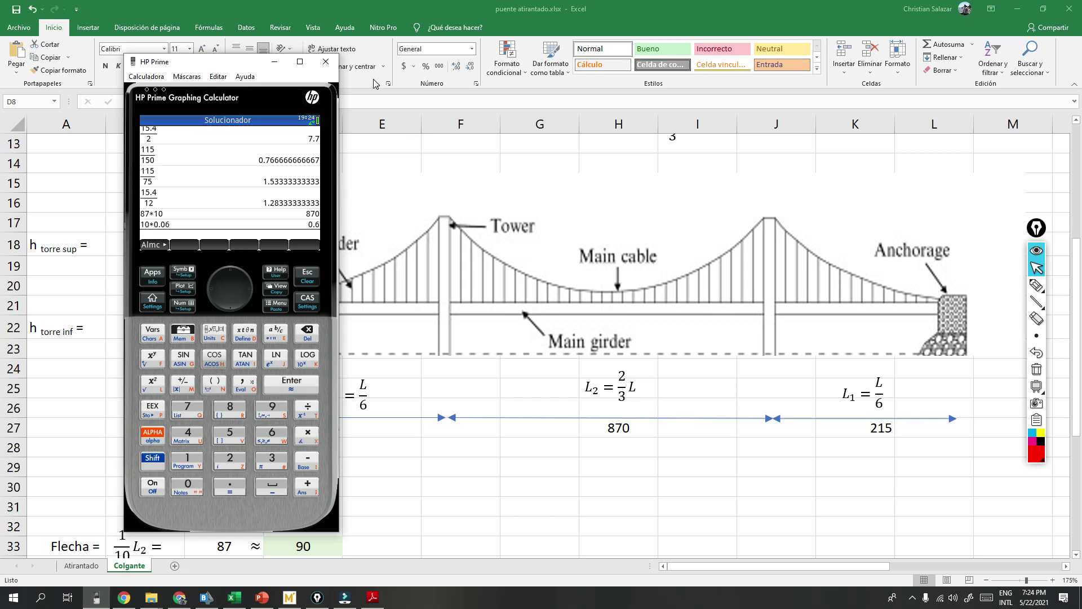
Step: Compute 10*0.6 in the HP Prime calculator and return to the suspension bridge diagram in Excel
text(10*0.6)
key(Return)
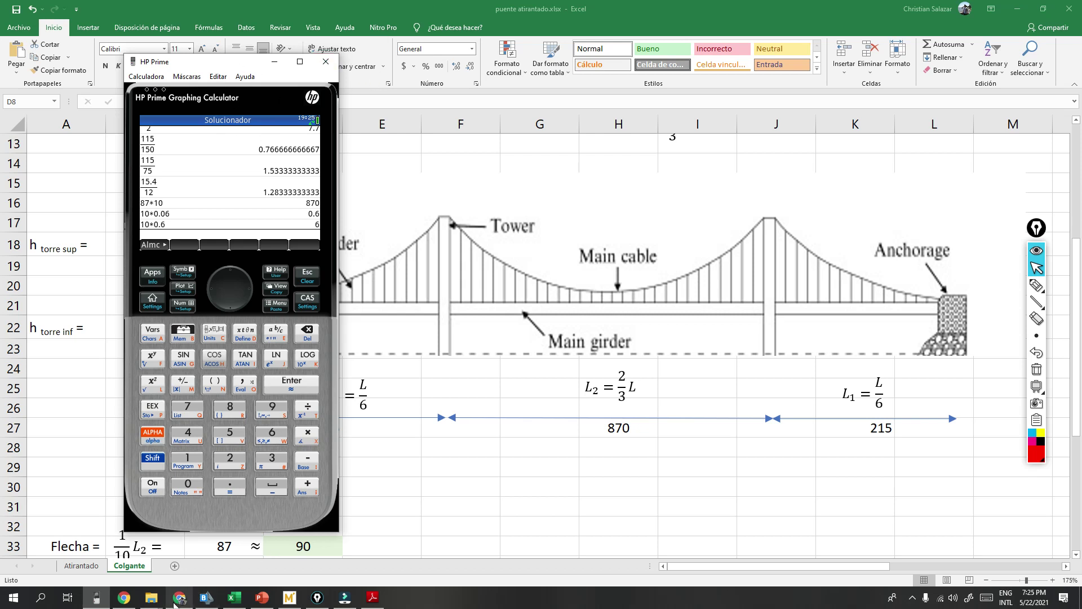
click(473, 511)
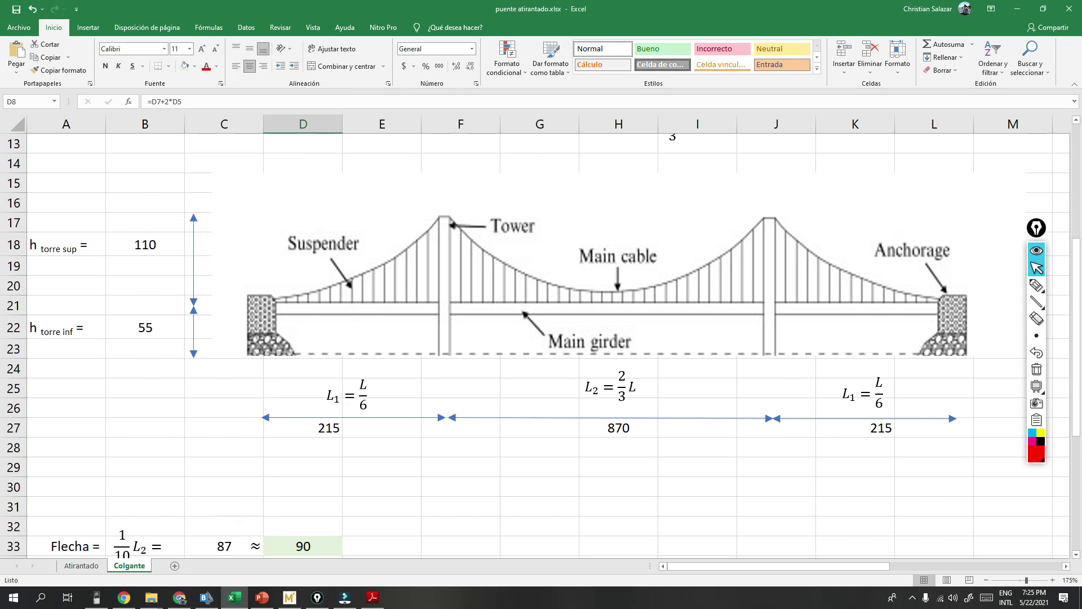
click(230, 600)
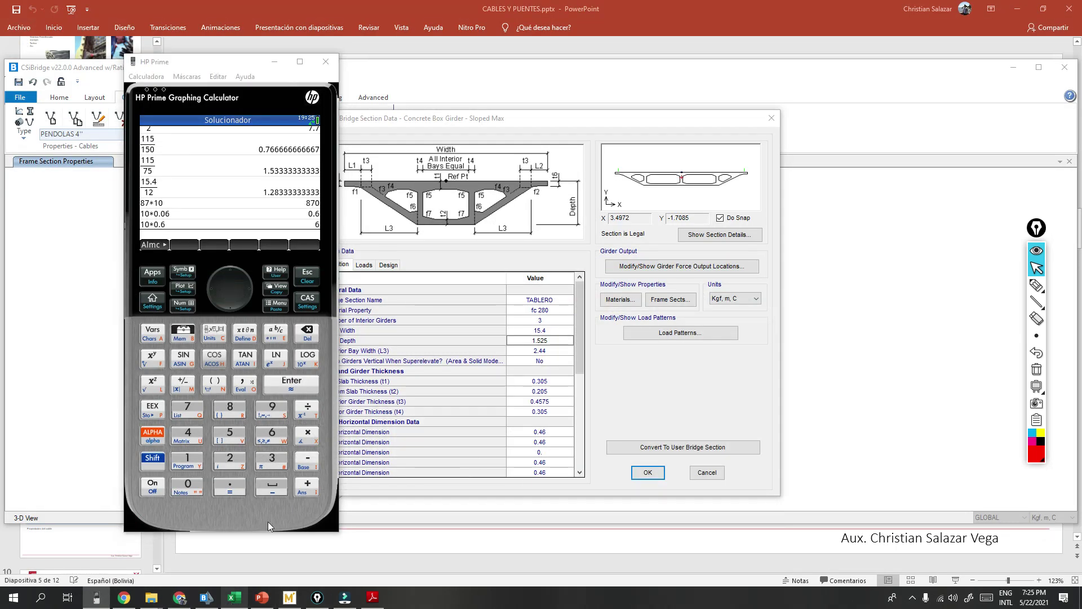
click(232, 602)
click(25, 32)
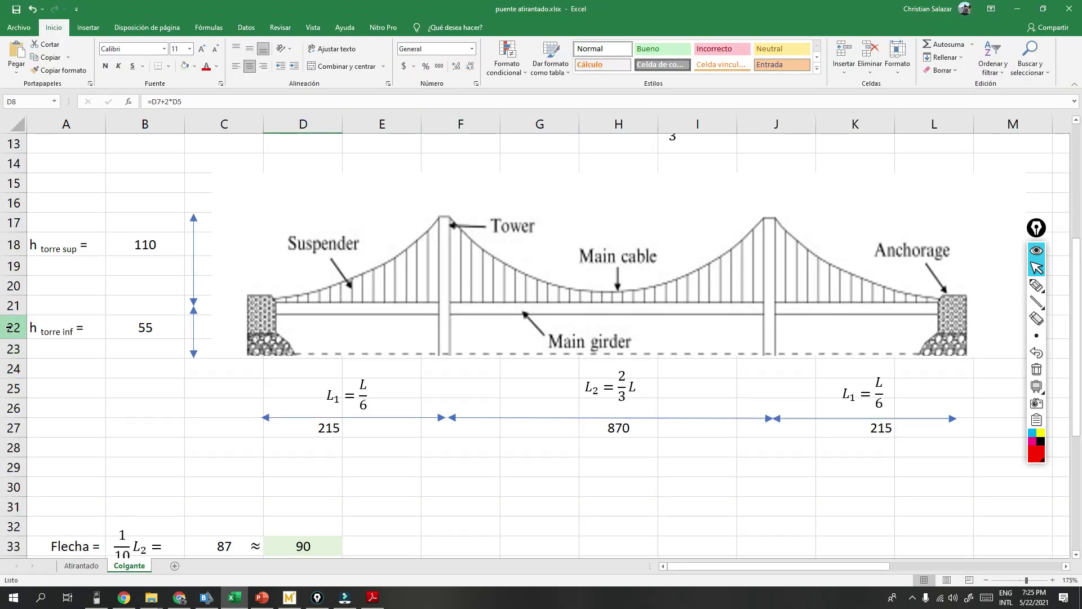
Step: Open OneNote and find the PUENTE CAJON box girder sketch in the curso puentes section
click(14, 597)
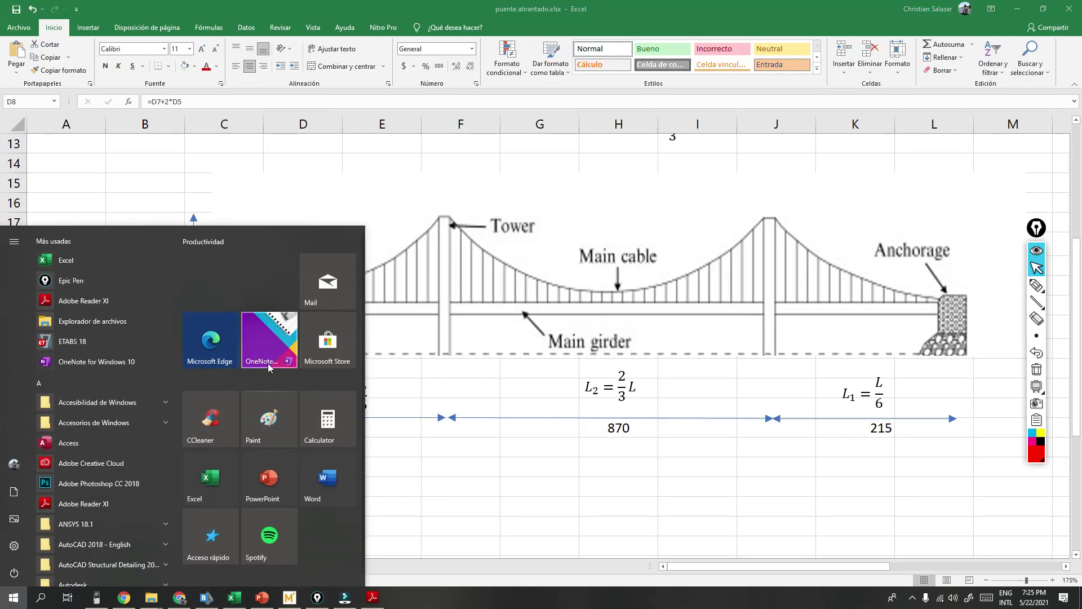
click(268, 360)
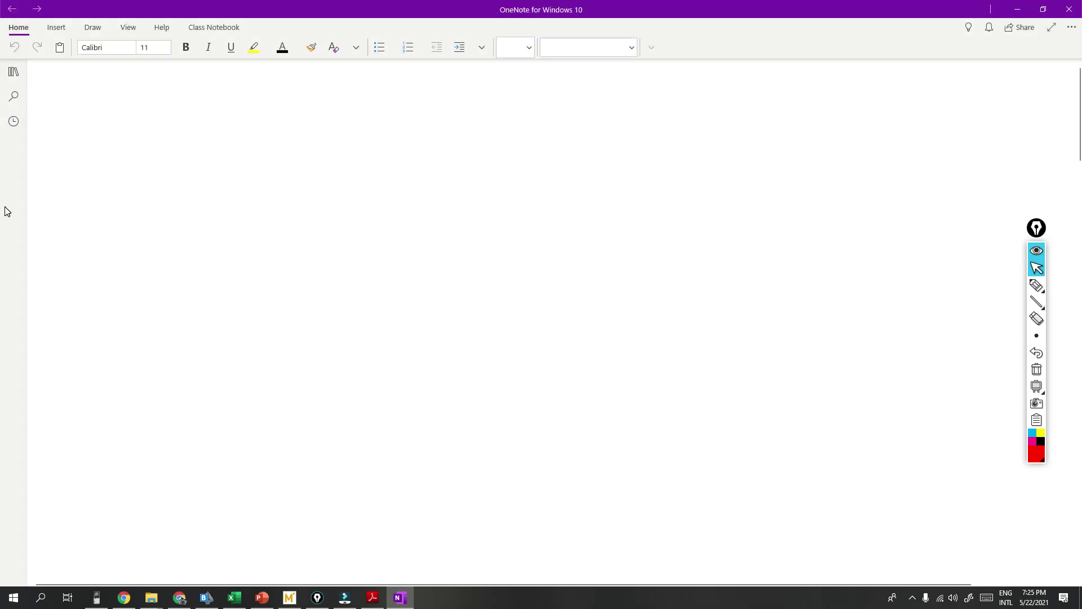
scroll(85, 505, down, 3)
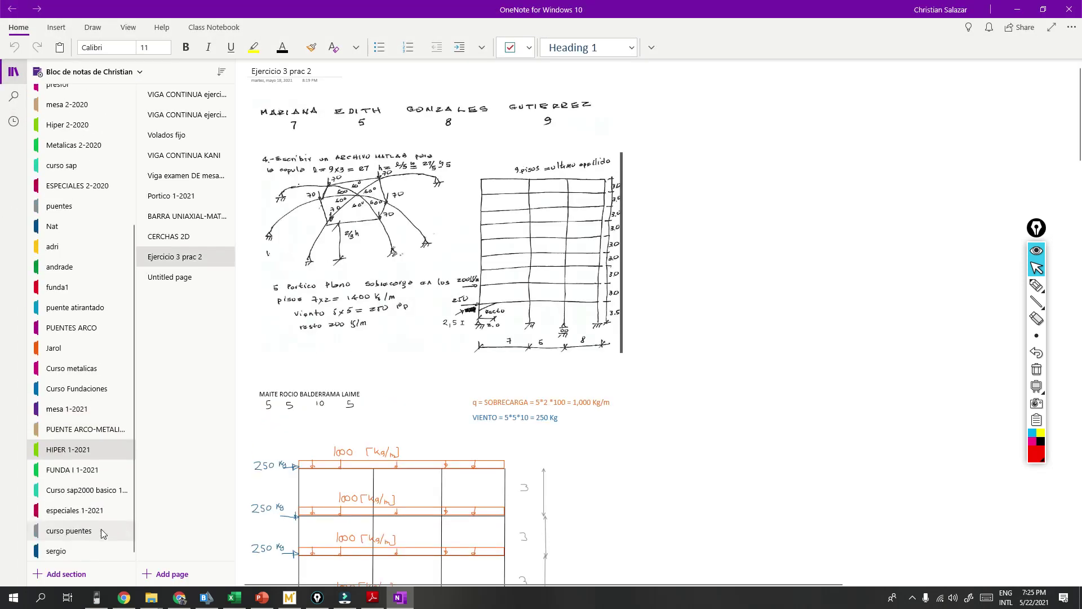
click(101, 530)
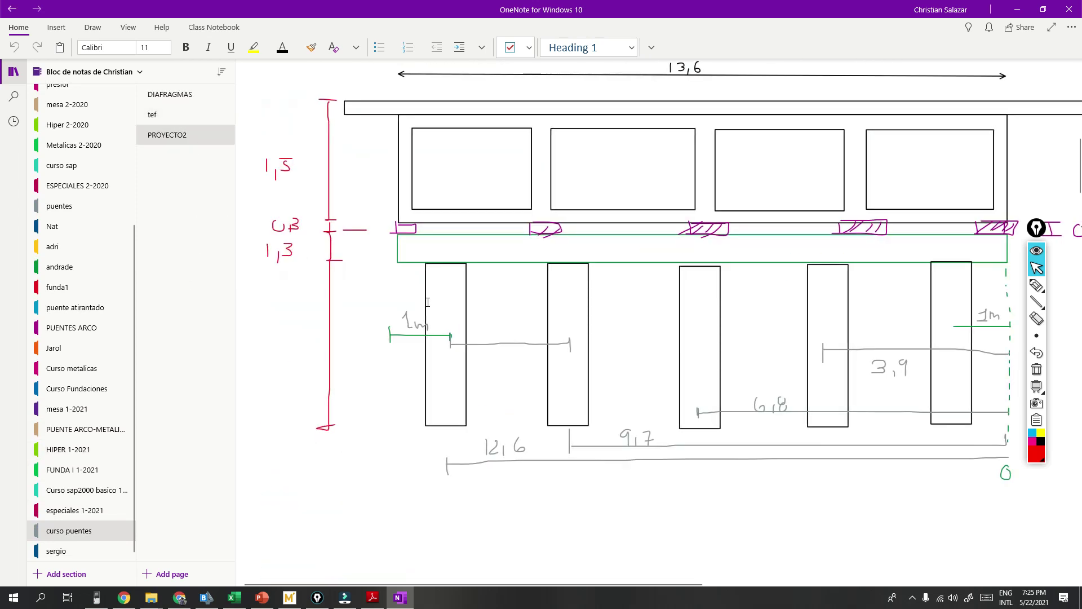
click(14, 71)
scroll(253, 283, up, 15)
scroll(254, 283, down, 10)
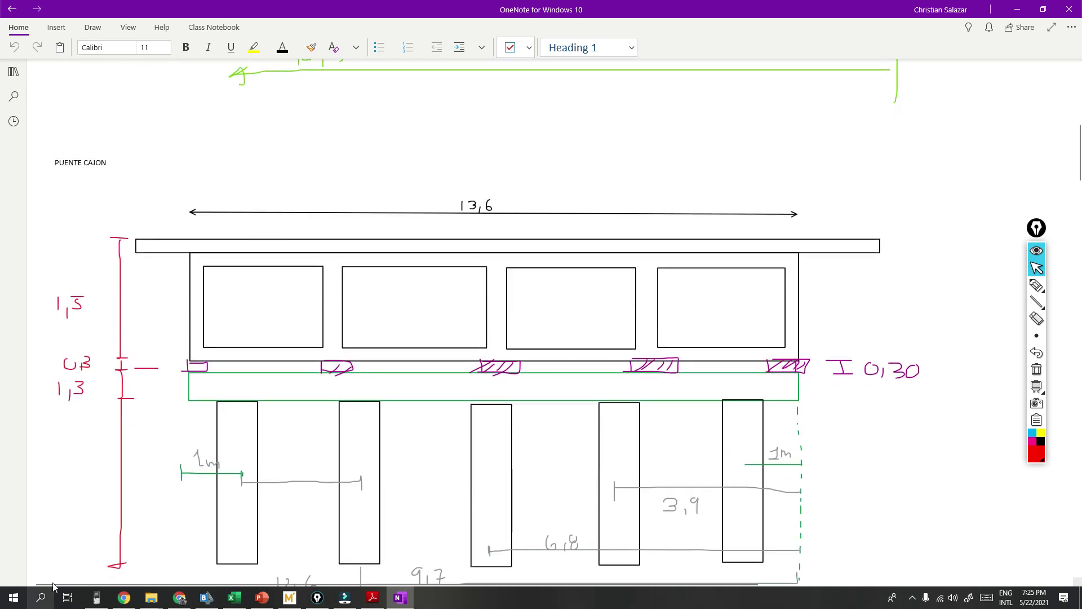
Step: Compute 1.5/30 in the HP Prime calculator
click(96, 597)
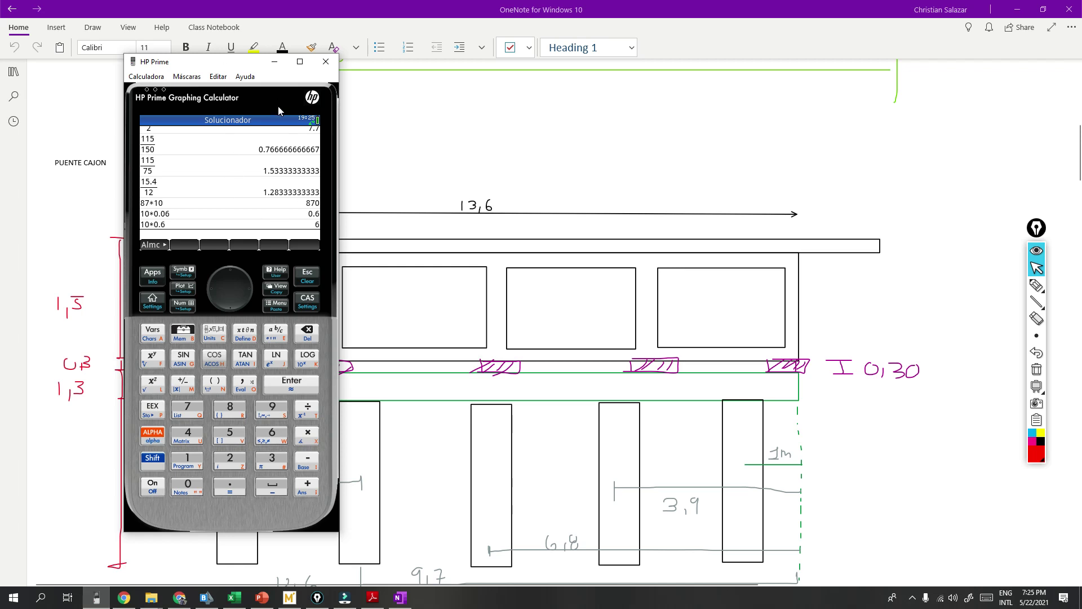
text(1.5/30)
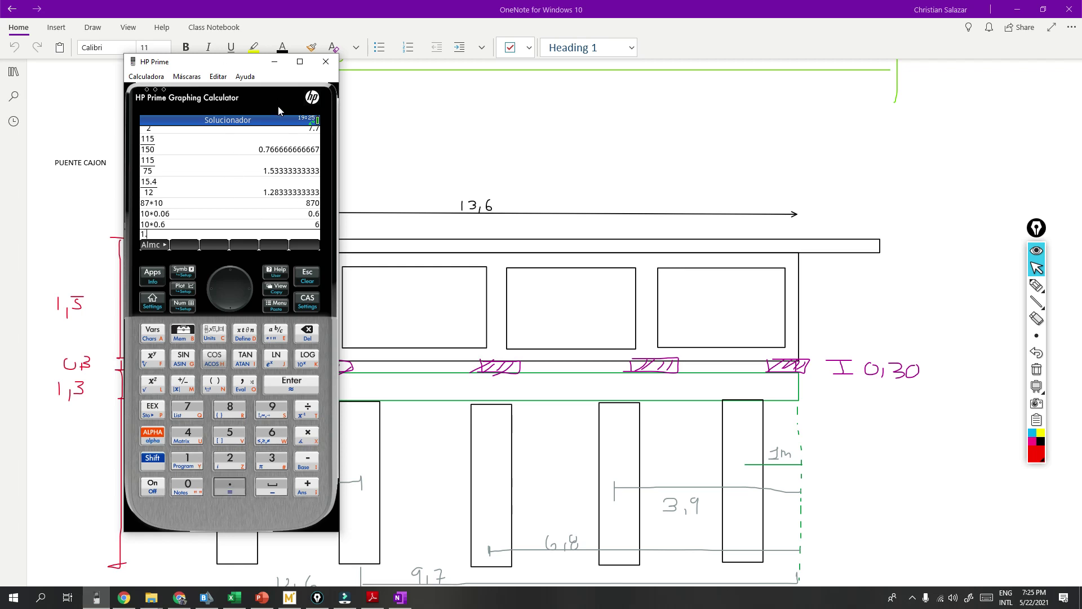
key(Return)
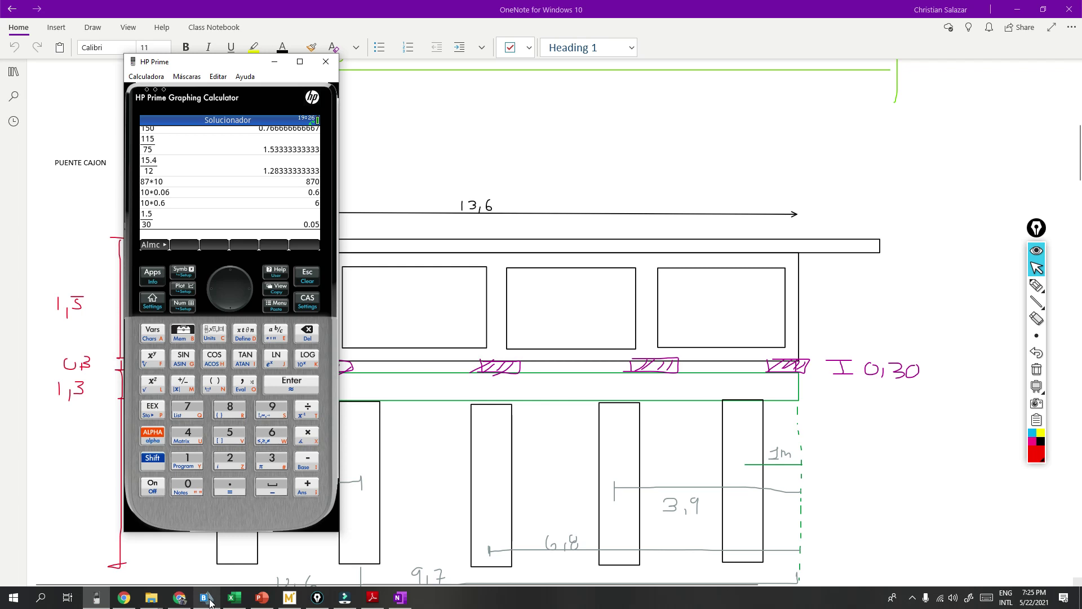
mouse_move(208, 601)
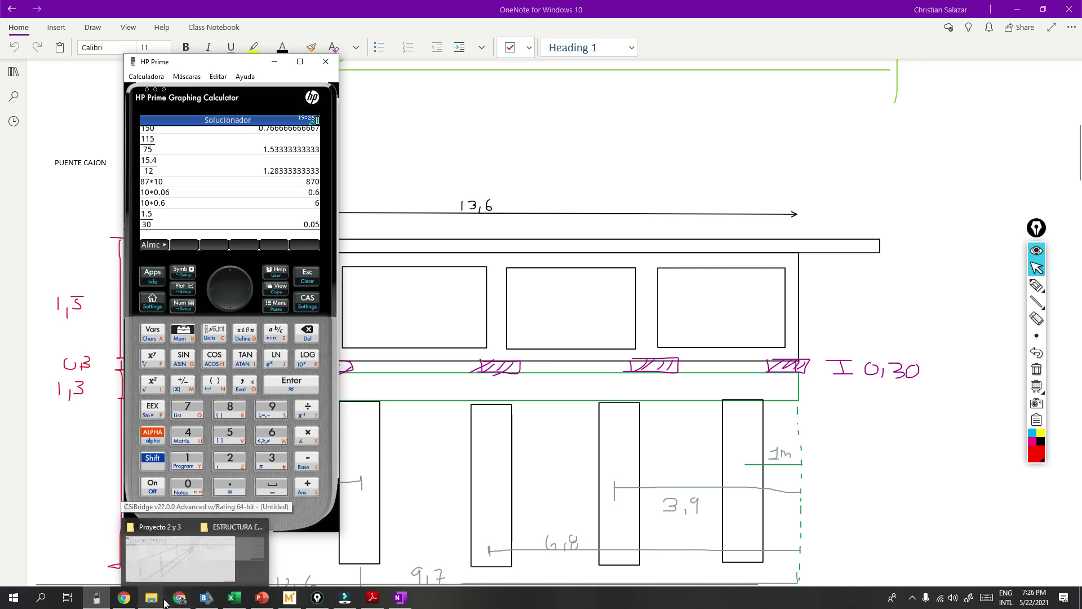
mouse_move(311, 593)
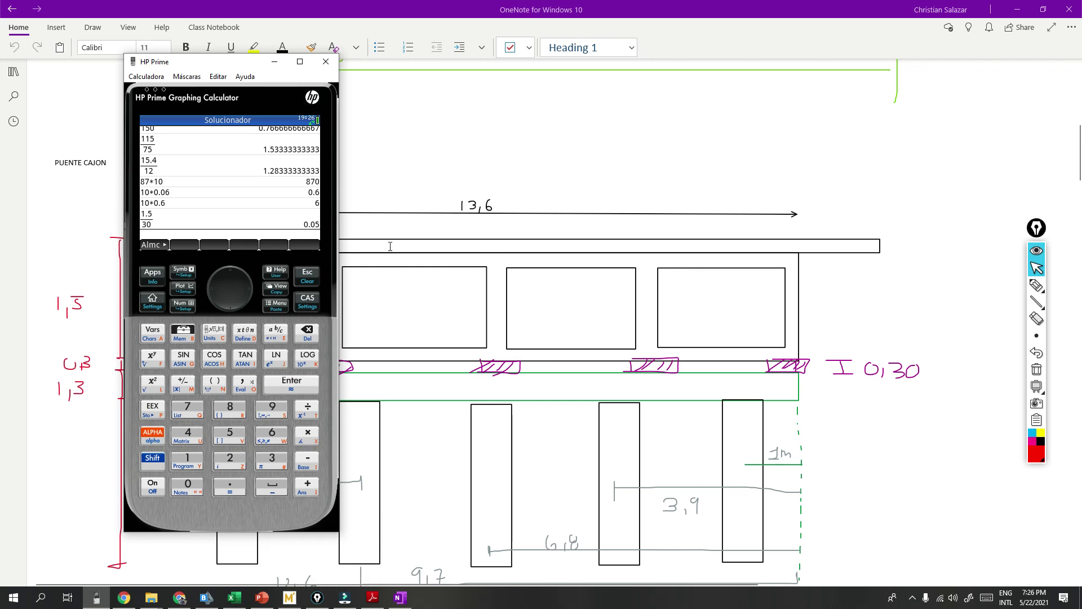
Step: Compute 0.065*10 in the HP Prime calculator with the Excel bridge diagram brought up behind it
text(0)
key(Return)
text(0.065*)
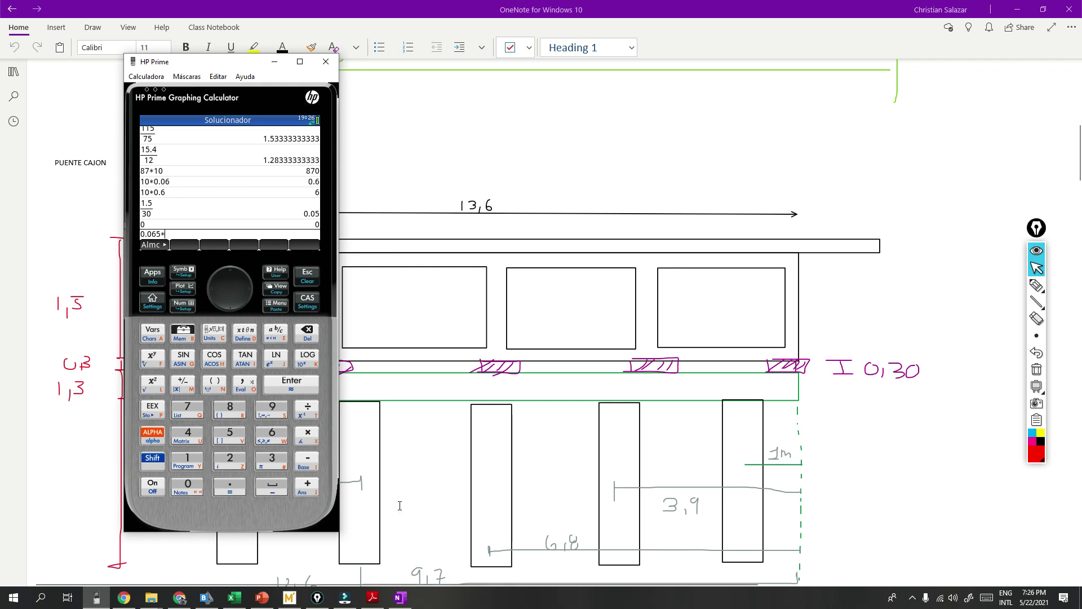
click(235, 597)
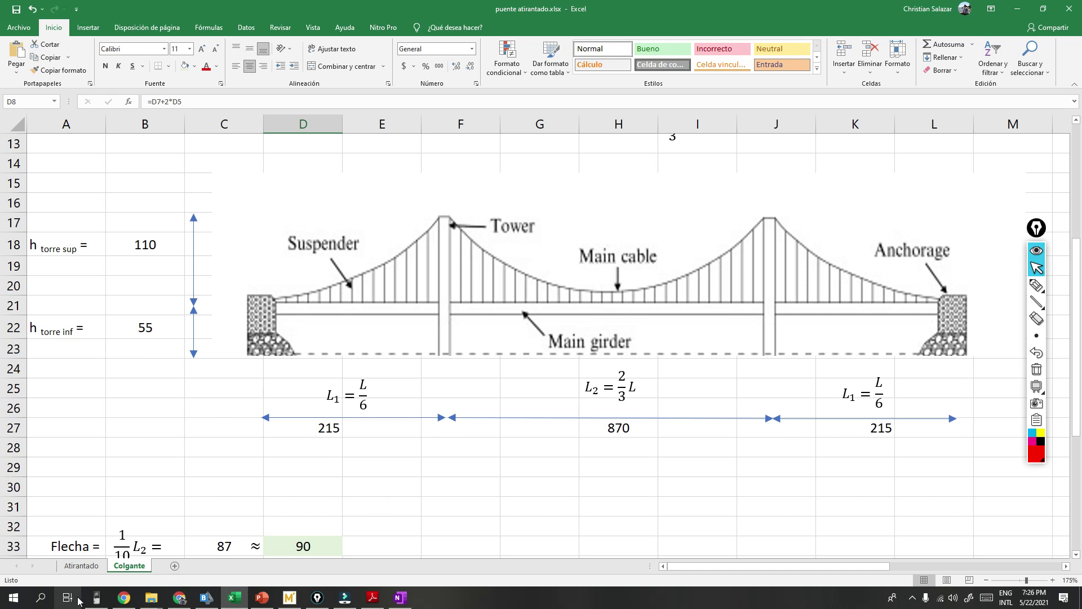
click(97, 597)
text(10)
key(Return)
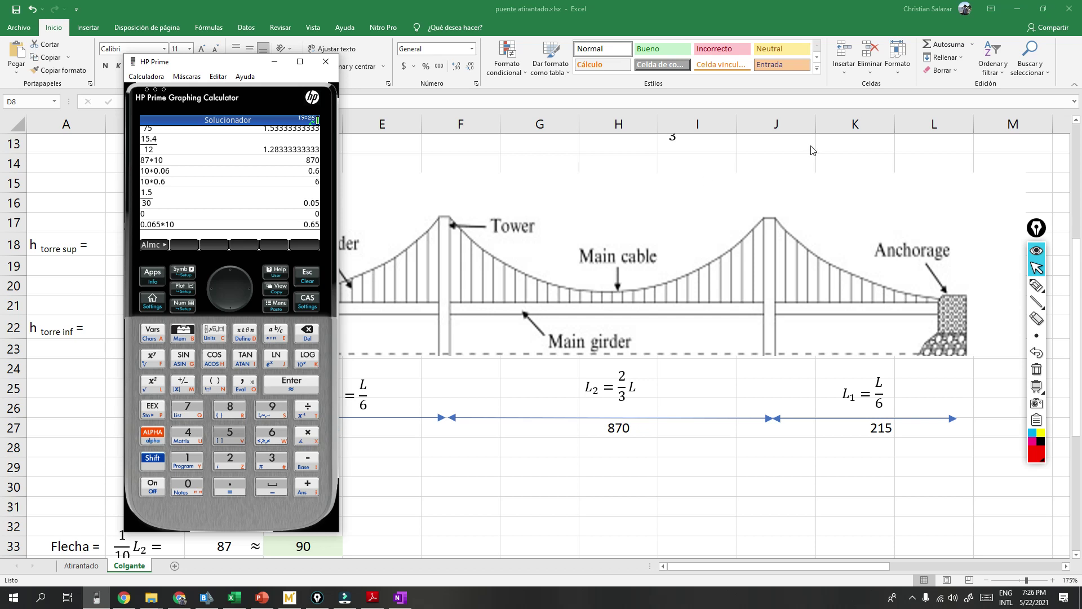
Step: Draw a red oval near the Suspender label and a small mark on the girder at the first tower, and move the calculator off the diagram
click(1048, 290)
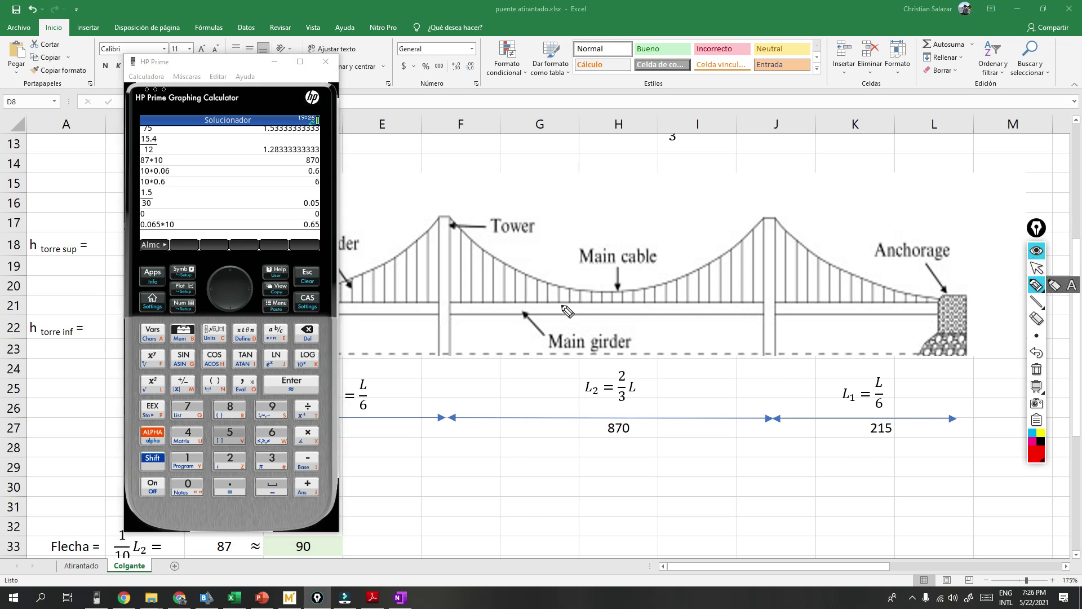
mouse_move(335, 231)
mouse_down()
mouse_move(286, 227)
mouse_move(332, 227)
mouse_up()
drag(450, 312, 461, 314)
click(1037, 269)
drag(227, 65, 127, 60)
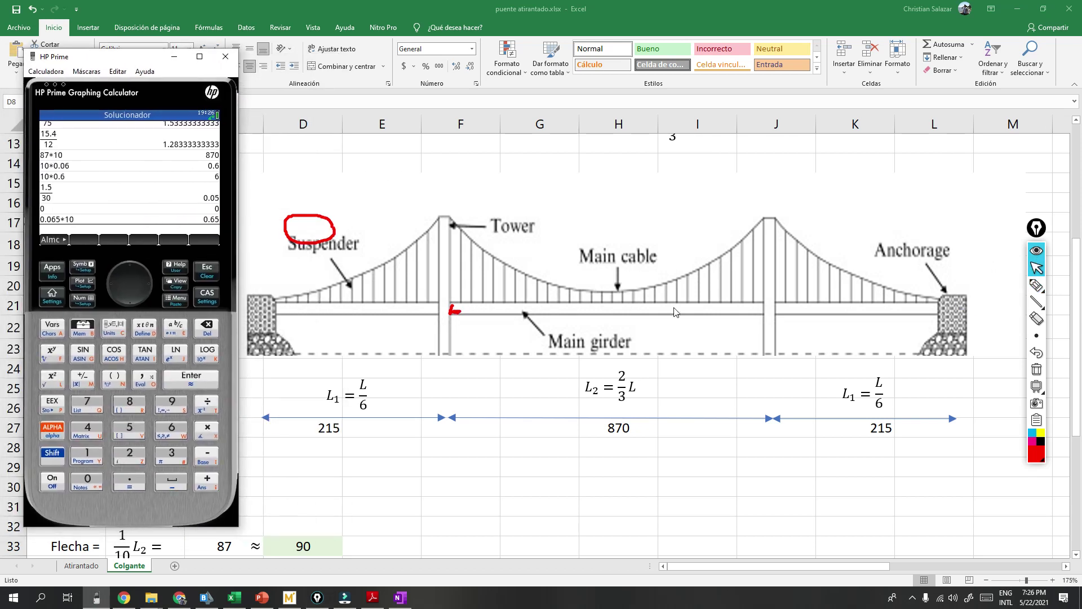
Step: Switch to 001EstructurasEspeciales.pdf in Adobe Reader and find the Tacoma Narrows photo, Figura 4.19, in section 4.10 Puentes Colgantes
mouse_move(1042, 287)
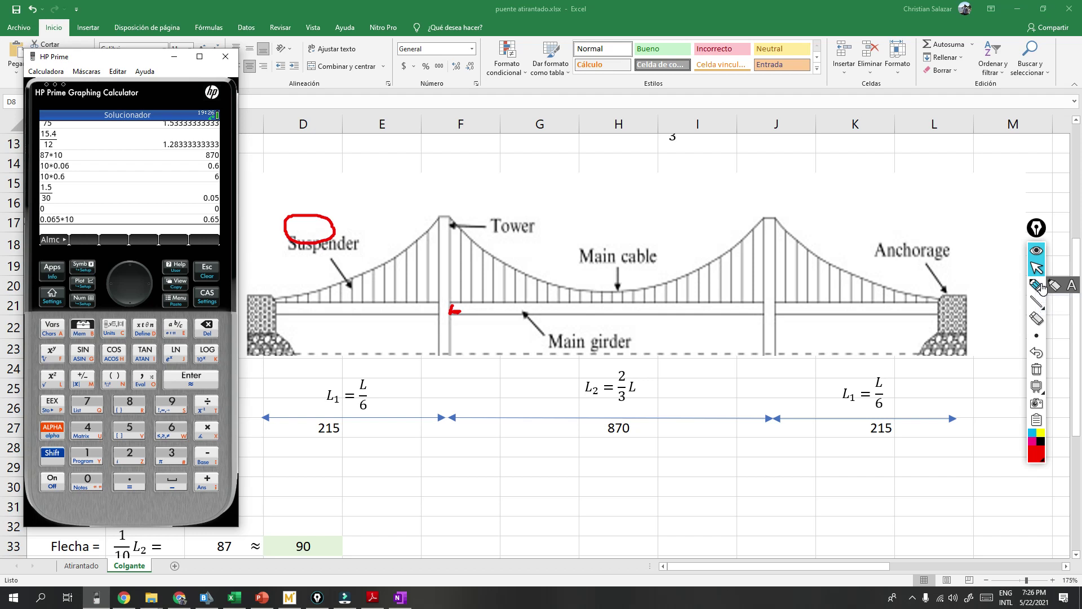
mouse_move(261, 601)
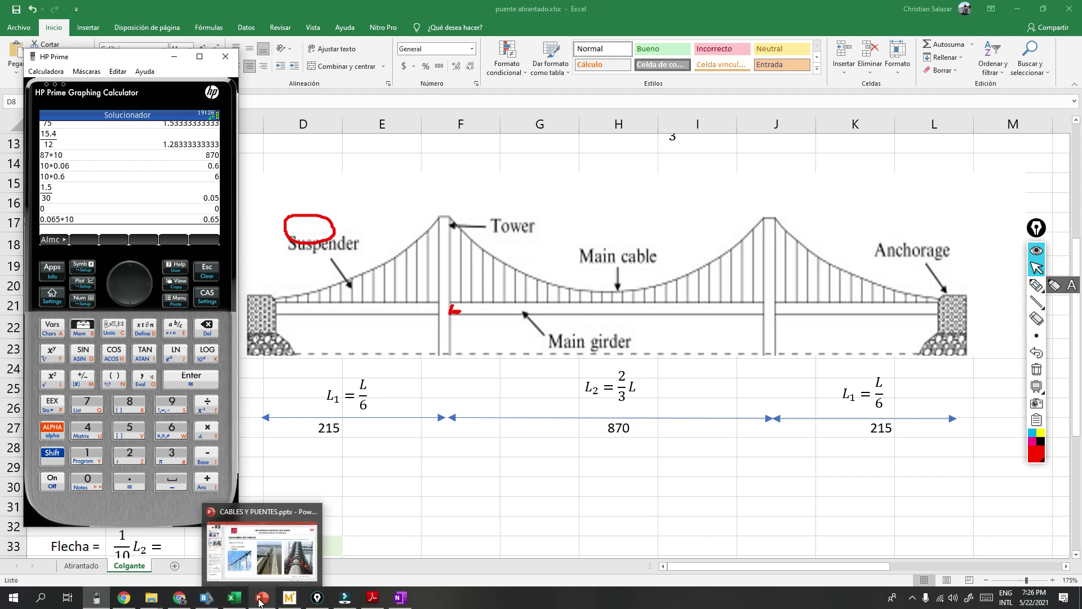
click(372, 597)
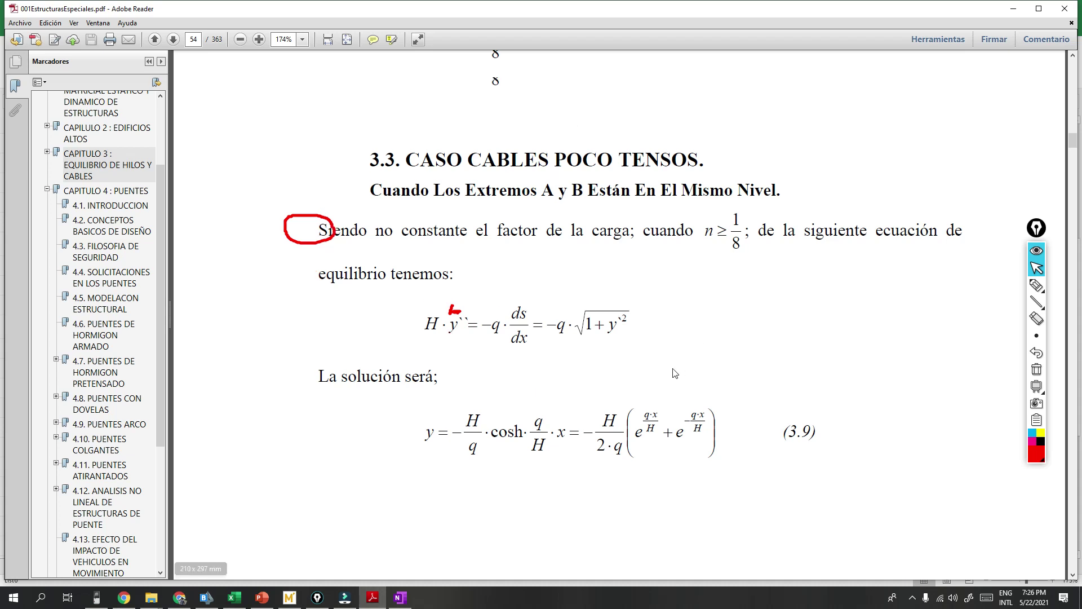
scroll(675, 373, up, 6)
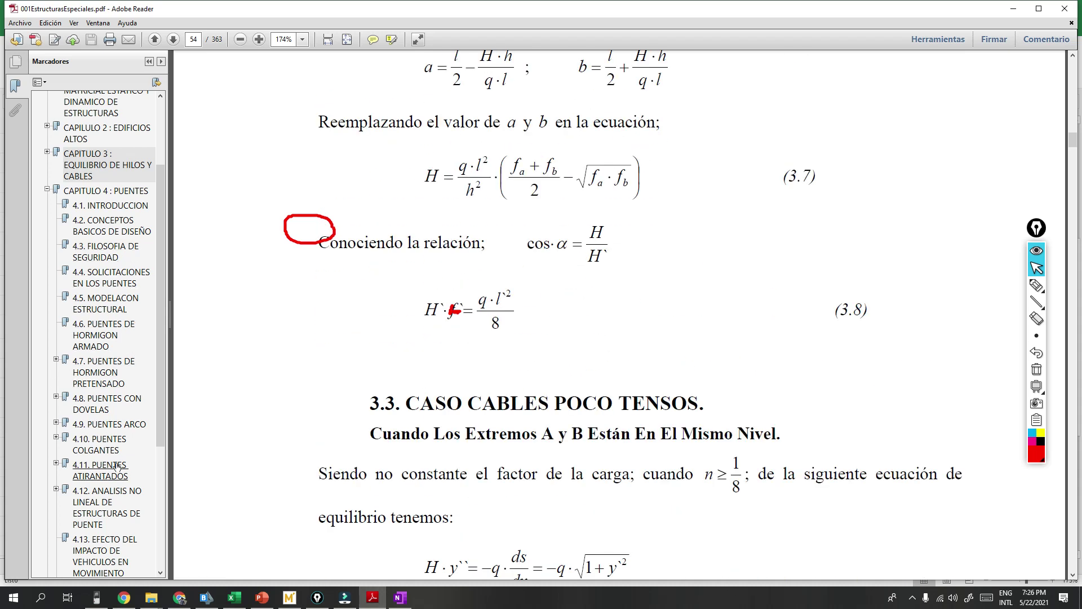
click(101, 445)
scroll(616, 440, down, 10)
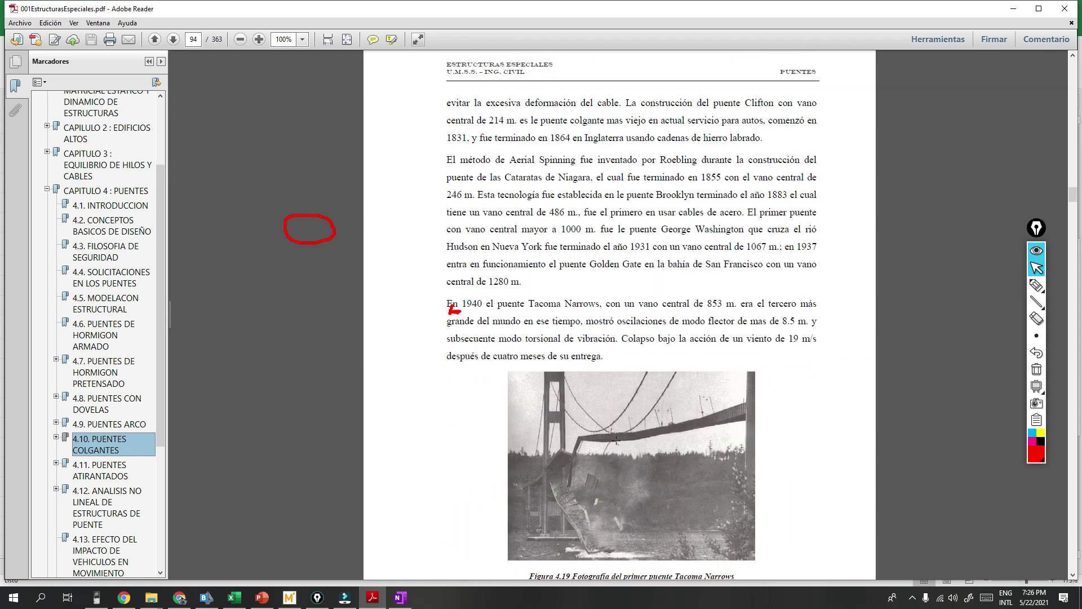
scroll(616, 440, down, 6)
scroll(682, 236, up, 1)
ctrl+scroll(718, 169, up, 1)
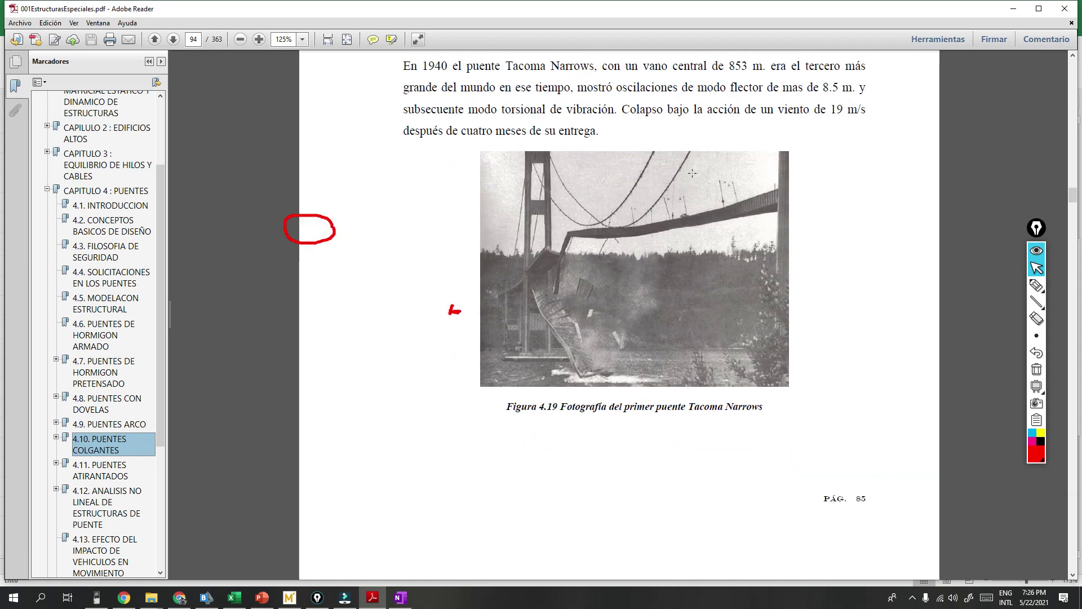
scroll(736, 305, up, 1)
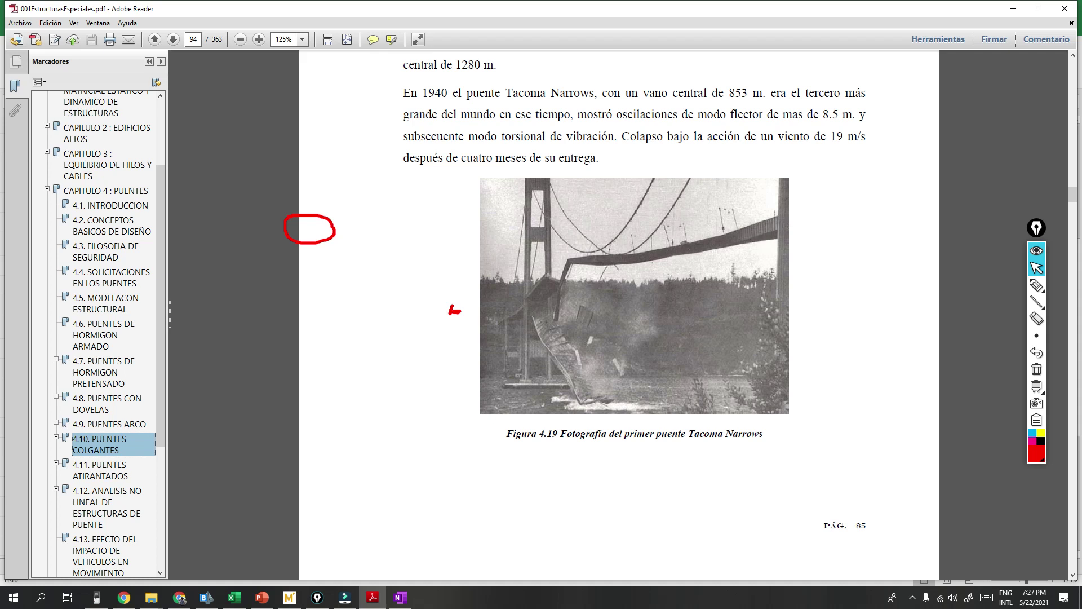
Step: Sketch a rectangular girder side in red ink below the Tacoma Narrows photo, with a horizontal arrow towards it and its height marked h
click(1037, 285)
mouse_move(464, 356)
mouse_down()
mouse_move(465, 468)
mouse_move(743, 369)
mouse_move(765, 403)
mouse_move(750, 490)
mouse_move(451, 488)
mouse_up()
drag(229, 443, 445, 427)
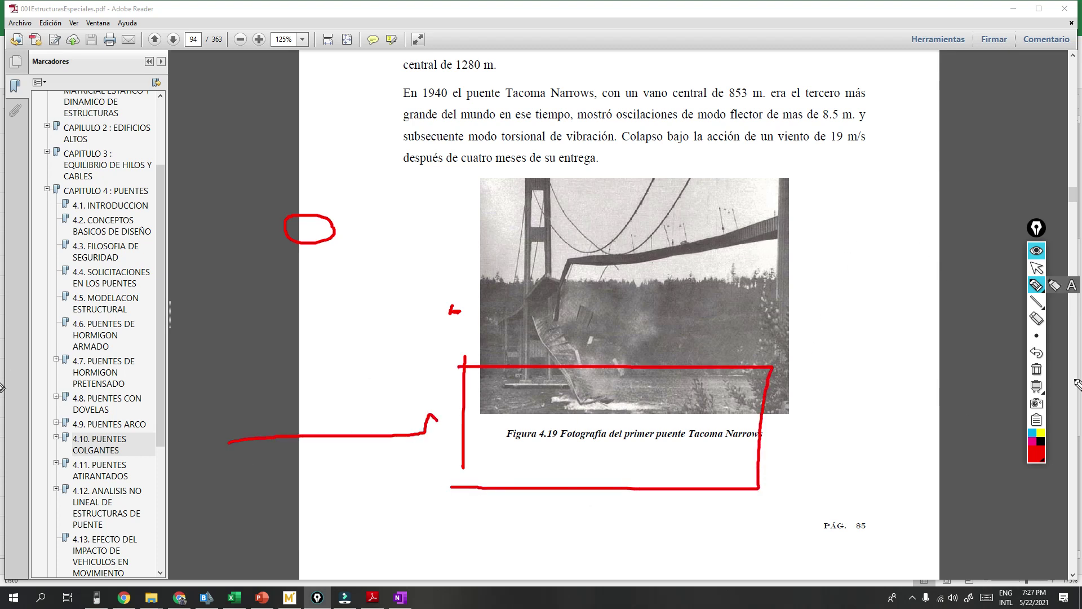
drag(807, 377, 863, 377)
drag(848, 382, 850, 491)
drag(868, 413, 879, 448)
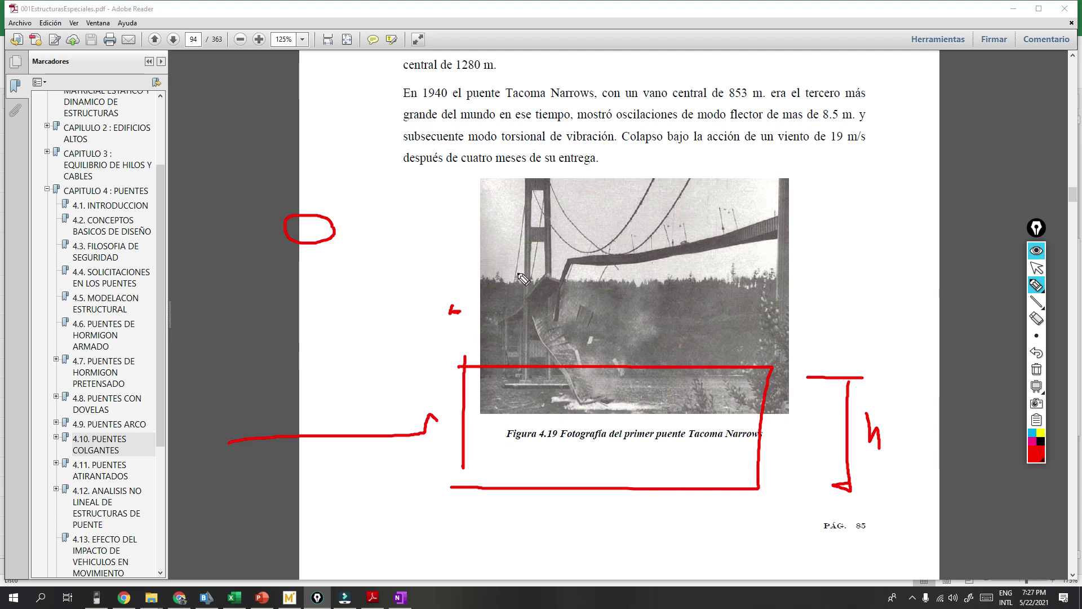
Step: Draw a red arrow towards the bridge deck in the photo, mark the deck's far end, and clear all ink
mouse_move(354, 303)
mouse_down()
mouse_move(382, 285)
mouse_move(461, 273)
mouse_move(640, 262)
mouse_up()
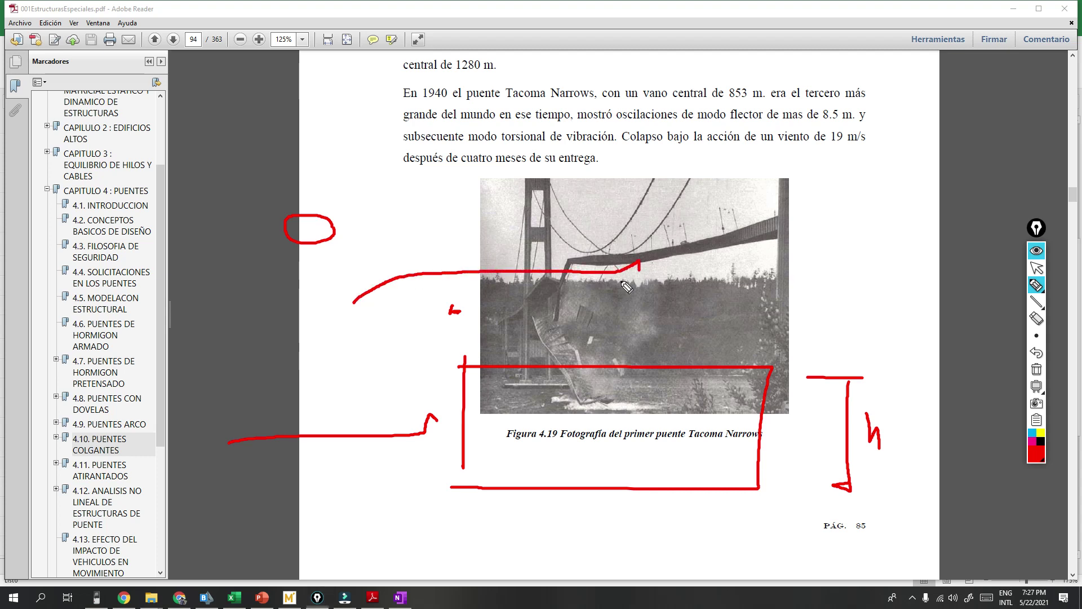
drag(702, 200, 799, 227)
mouse_move(800, 265)
mouse_down()
mouse_move(732, 200)
mouse_move(602, 265)
mouse_move(792, 210)
mouse_move(567, 250)
mouse_move(792, 214)
mouse_up()
click(1044, 372)
click(1037, 267)
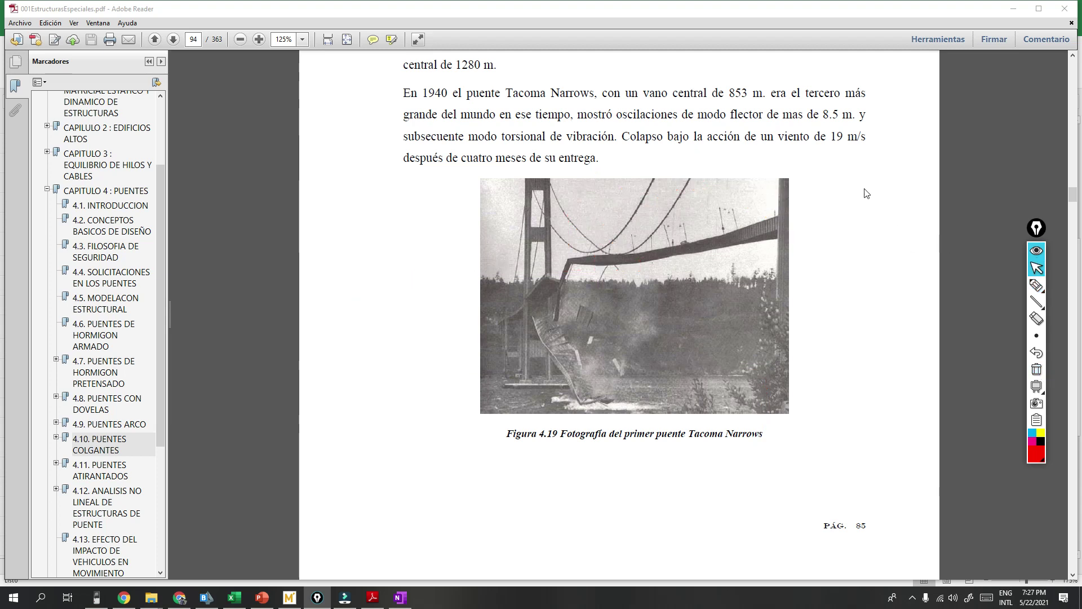
Step: Highlight the 19 m/s wind speed in the text and read about the Tacoma Narrows collapse and other suspension bridges on page 95
drag(827, 136, 865, 136)
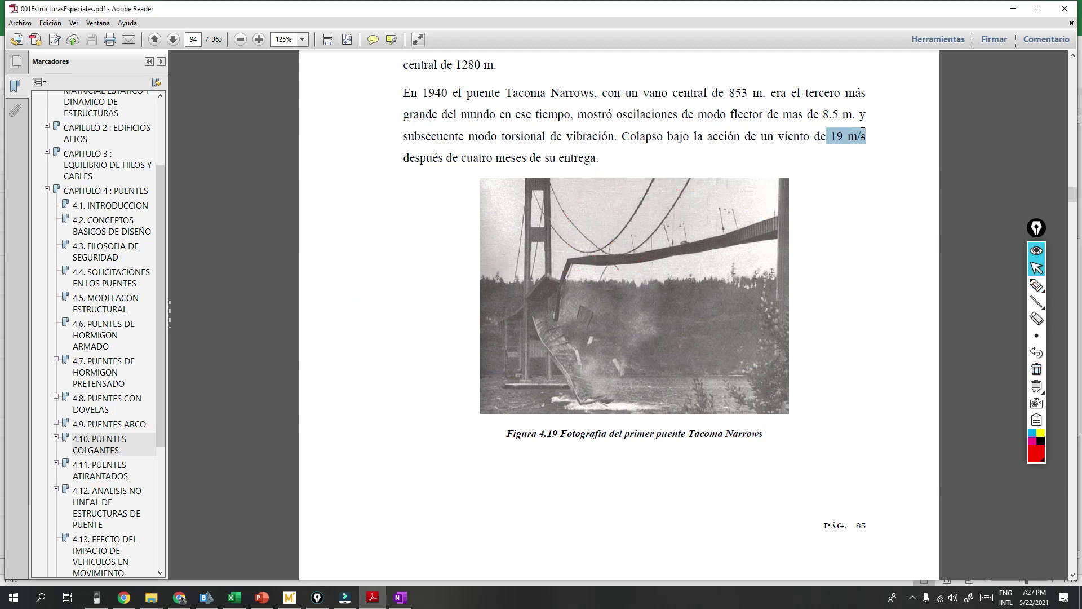
click(801, 244)
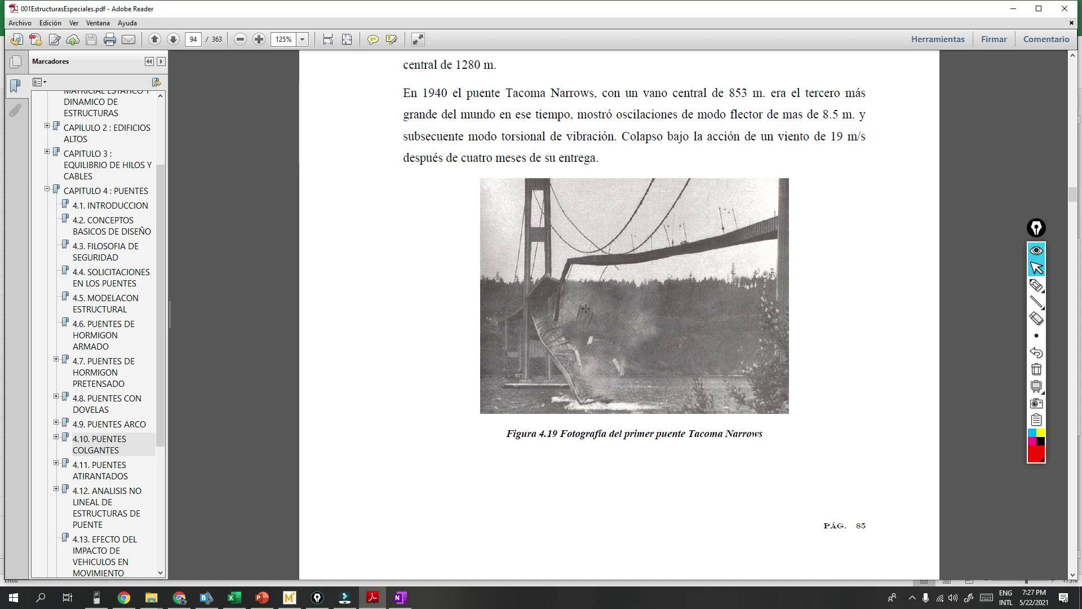
scroll(776, 372, down, 10)
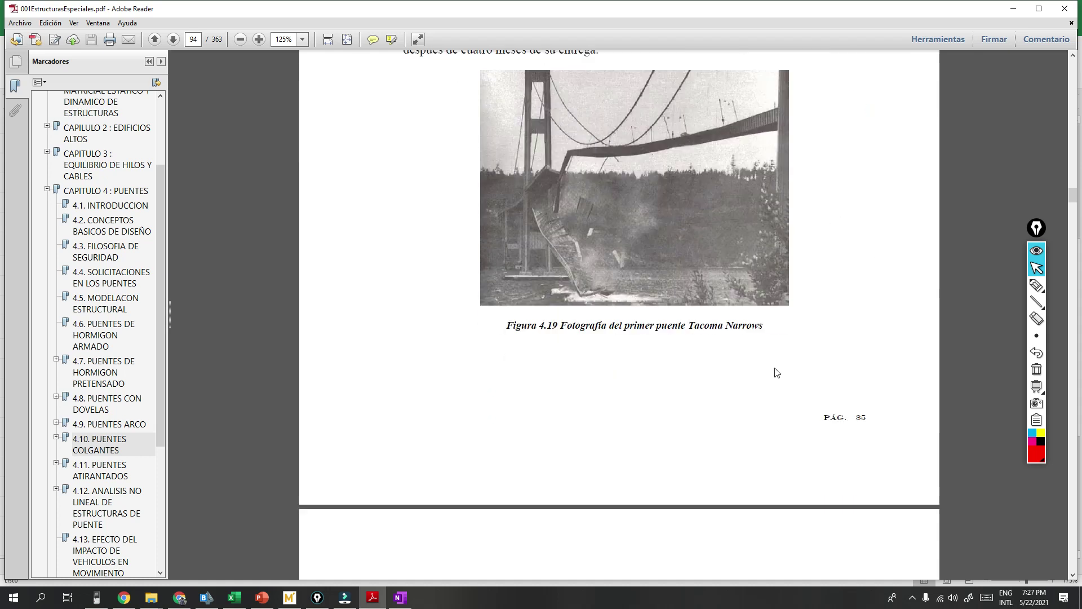
scroll(740, 406, down, 3)
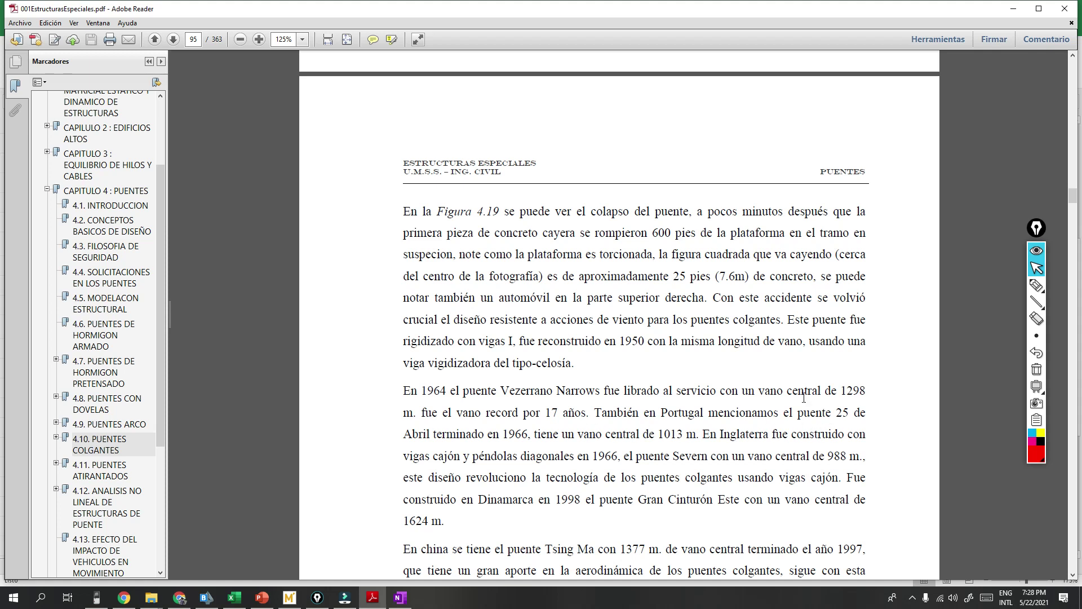
scroll(803, 398, down, 3)
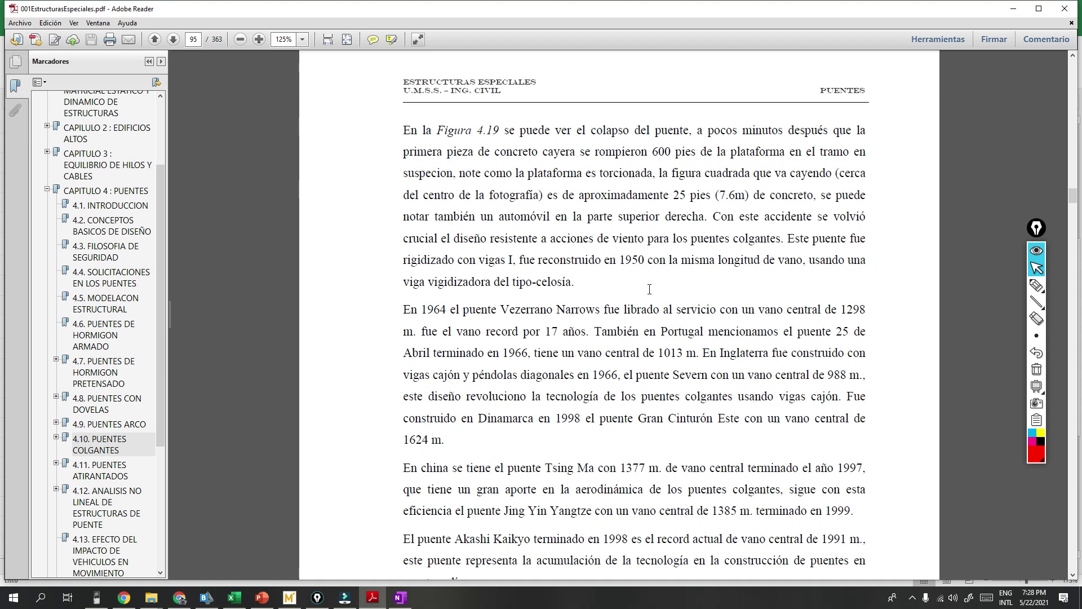
Step: Read sections 4.10.1 Sistema estructural and 4.10.2 Tipos de Puentes Colgantes, examining the bridge and stiffening girder types in Figuras 4.20 and 4.21
scroll(650, 290, down, 2)
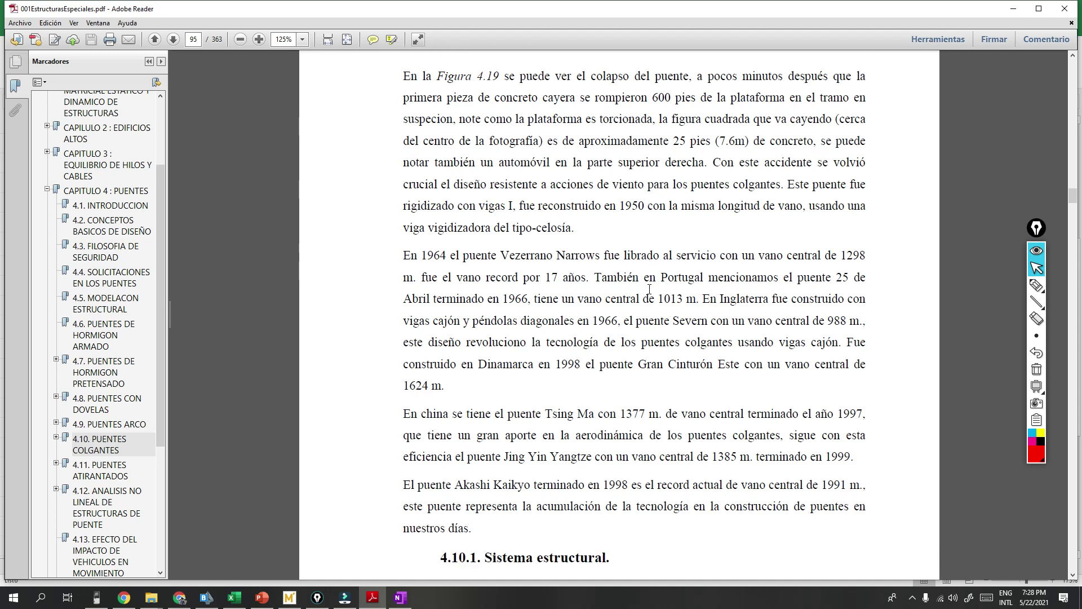
scroll(649, 289, down, 10)
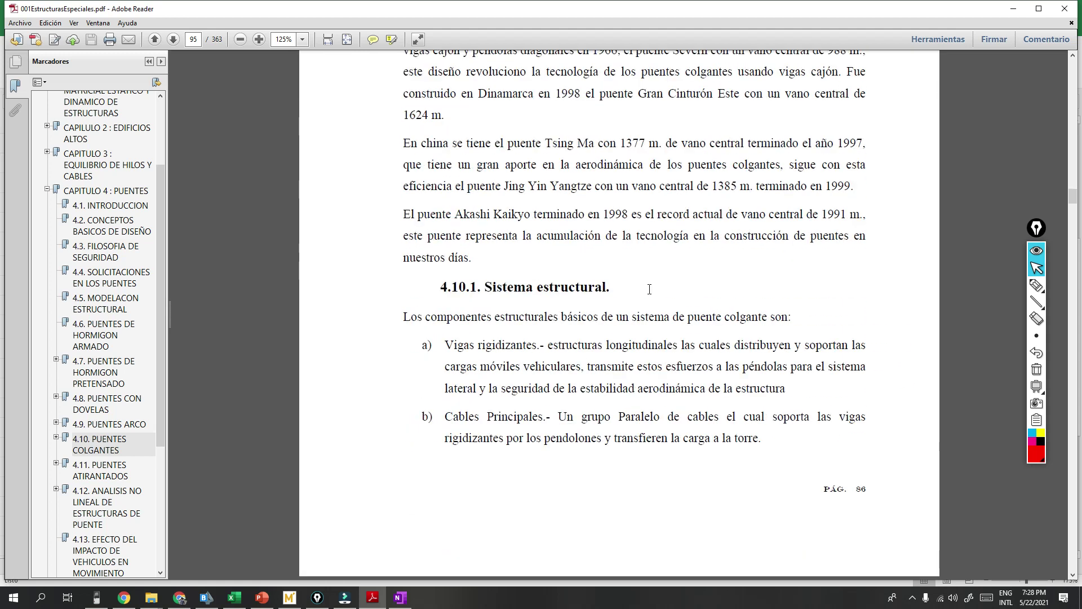
scroll(652, 295, down, 15)
scroll(650, 292, down, 5)
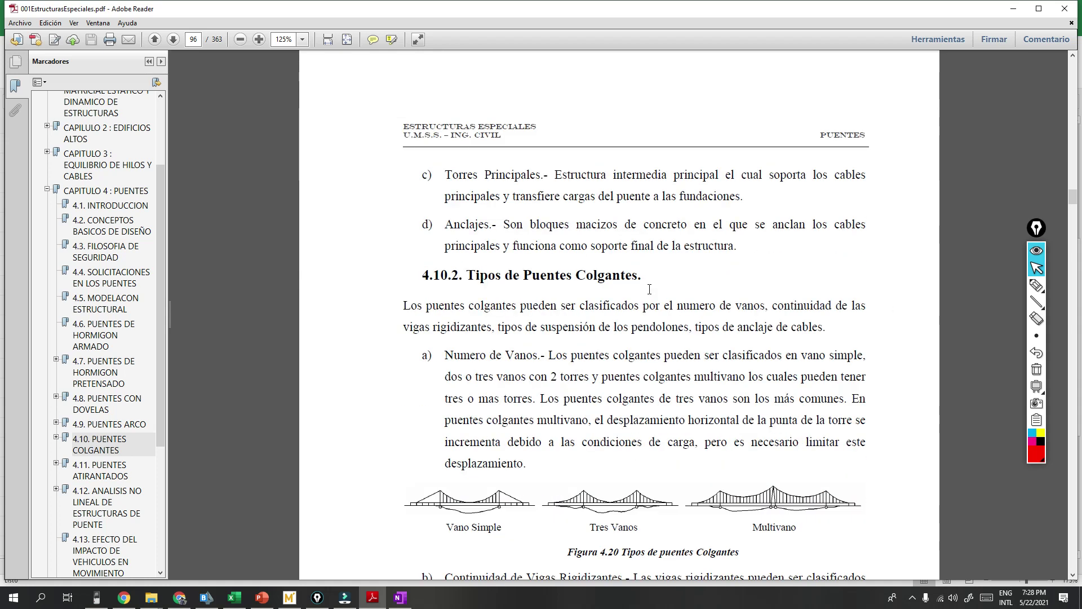
scroll(650, 290, down, 5)
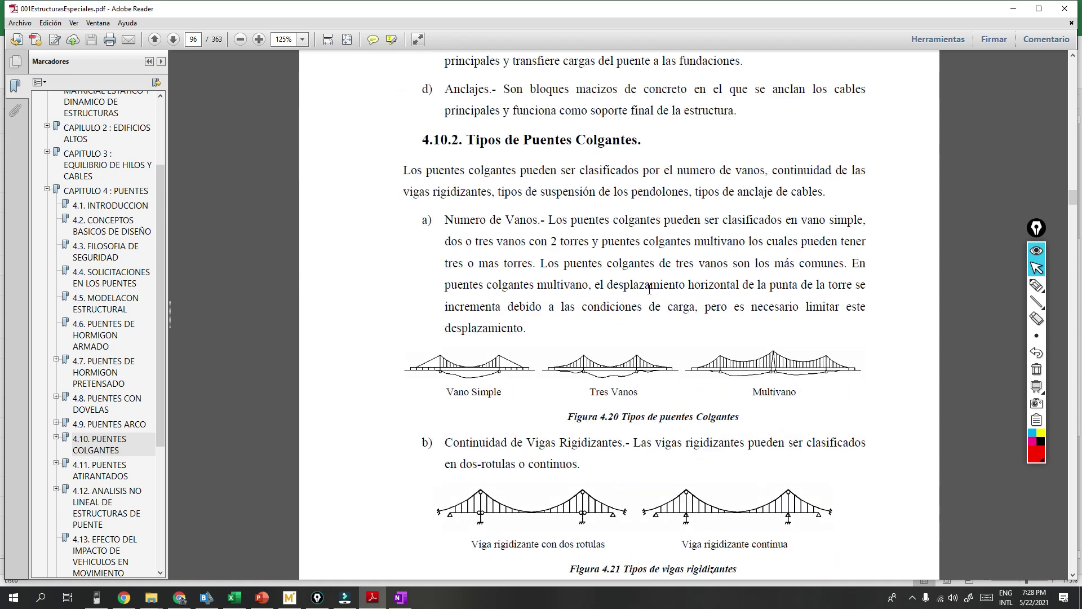
scroll(649, 289, down, 3)
scroll(650, 291, down, 2)
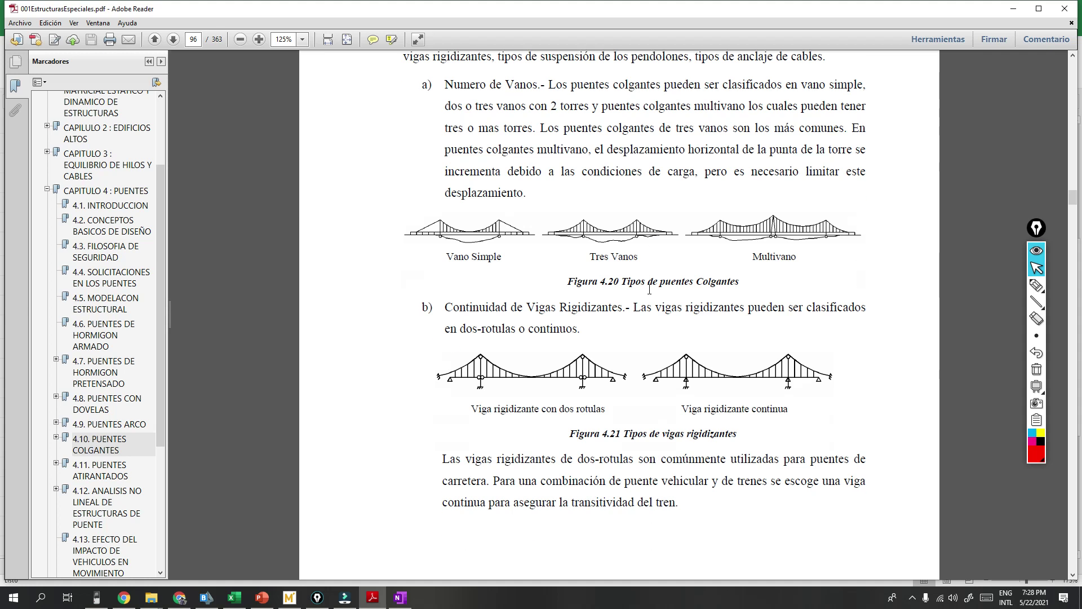
scroll(650, 290, up, 2)
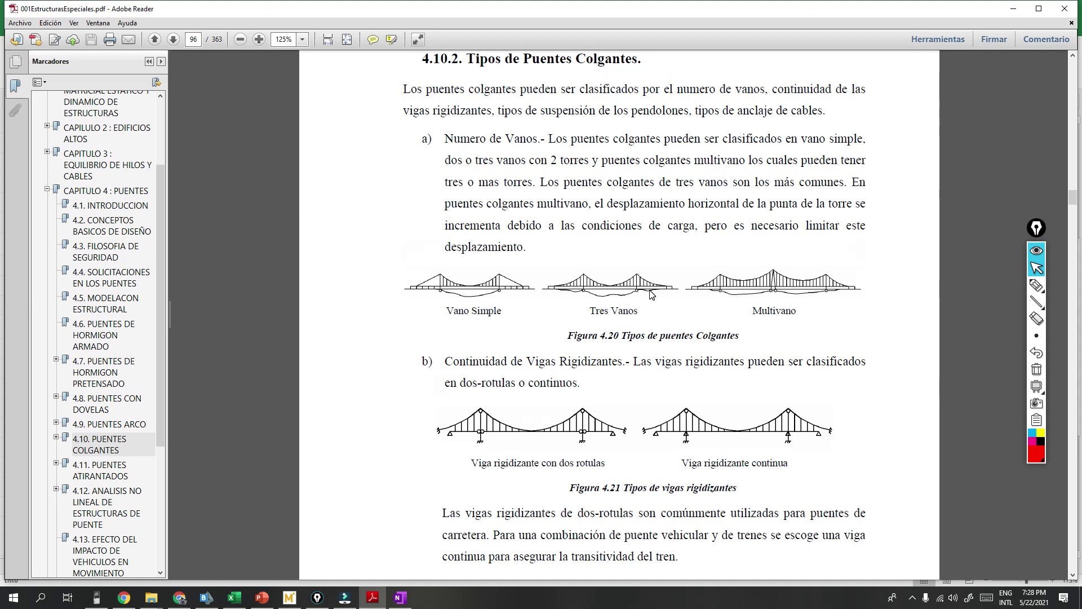
Step: Circle the Tres Vanos bridge diagram in Figura 4.20 in red ink and clear the ink
click(1036, 285)
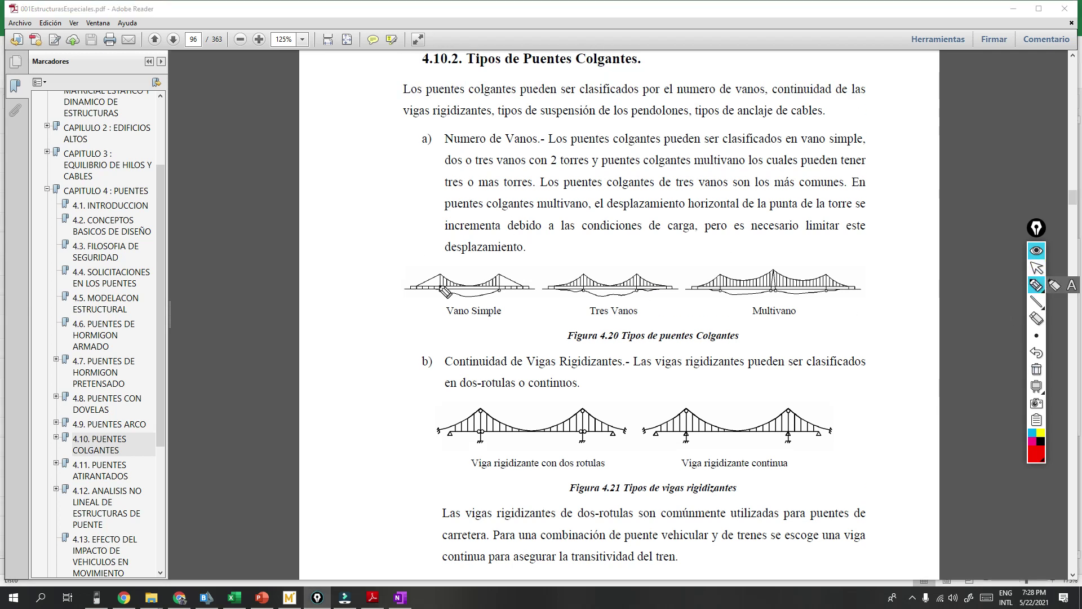
mouse_move(660, 261)
mouse_down()
mouse_move(502, 272)
mouse_move(668, 266)
mouse_up()
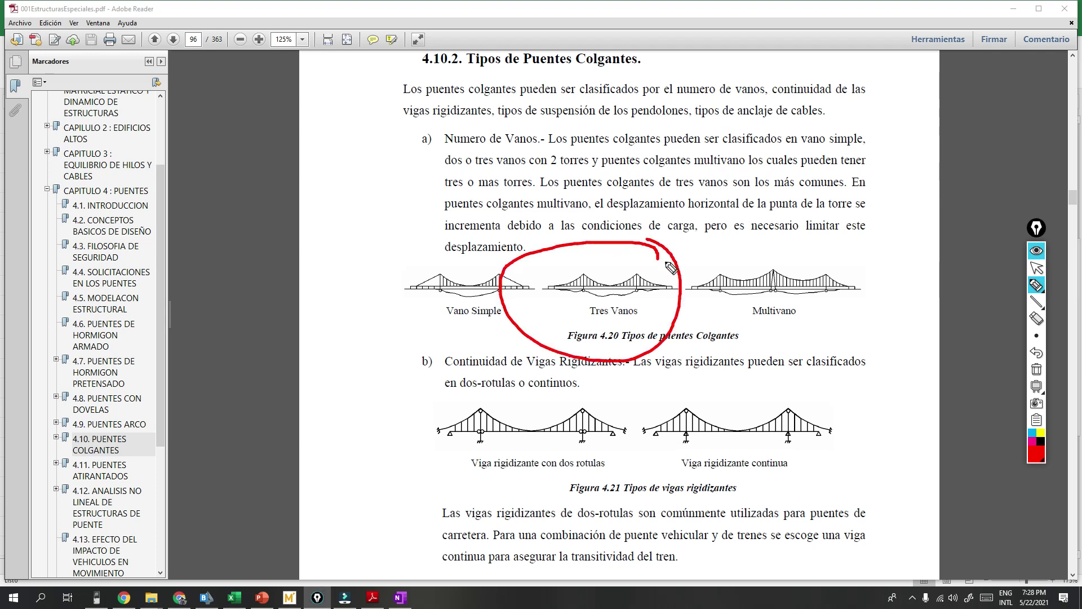
click(1037, 386)
click(1037, 269)
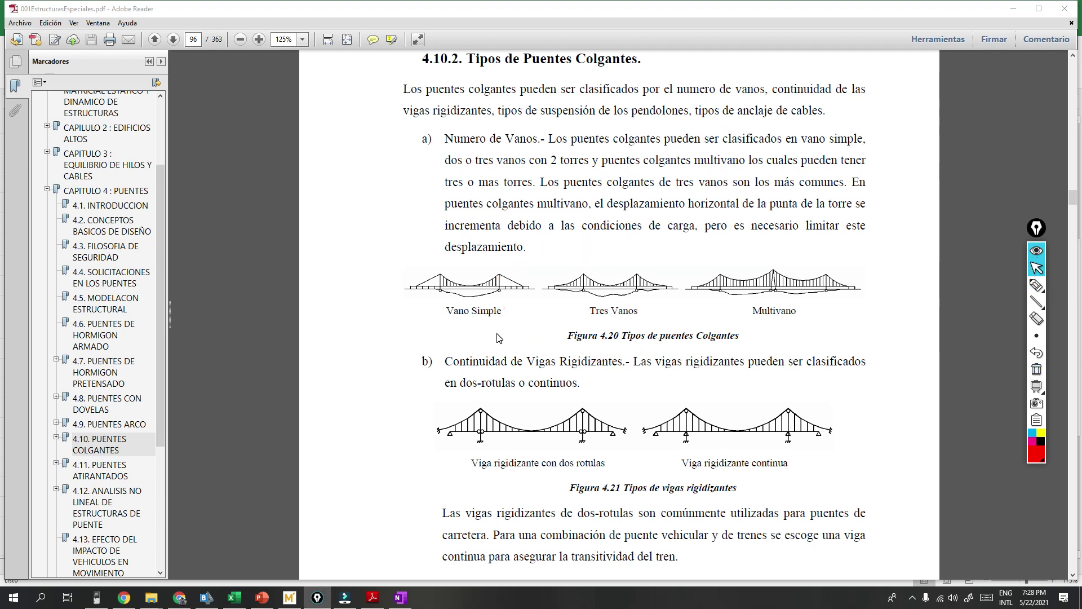
Step: Skim the hanger and anchorage types, section 4.10.3 Diseño, the classical analysis theories and the out-of-plane analysis notes on page 100
scroll(496, 332, down, 2)
scroll(496, 333, down, 5)
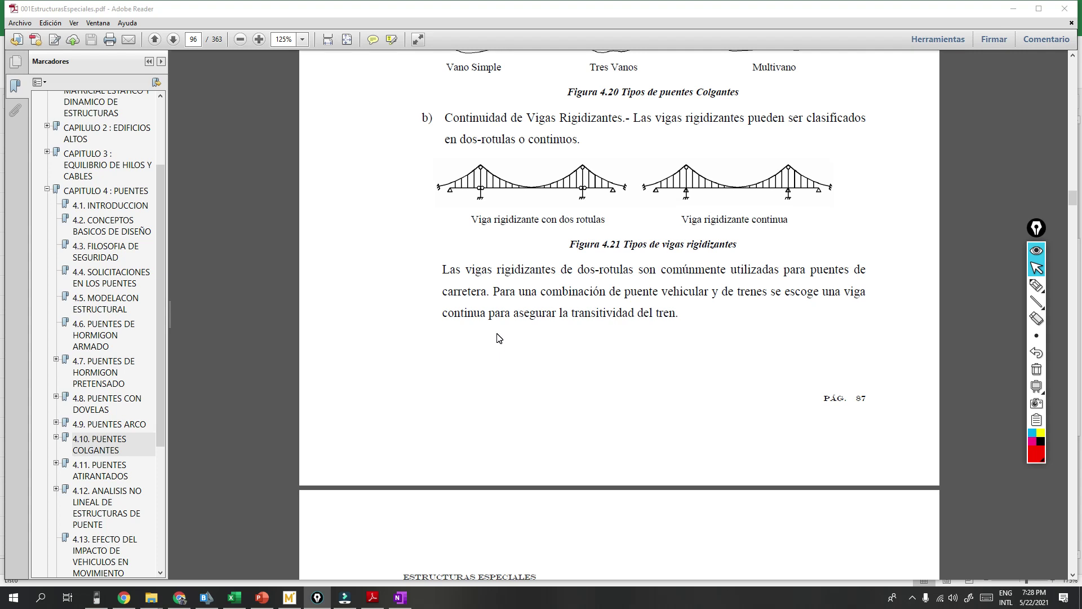
scroll(498, 338, down, 9)
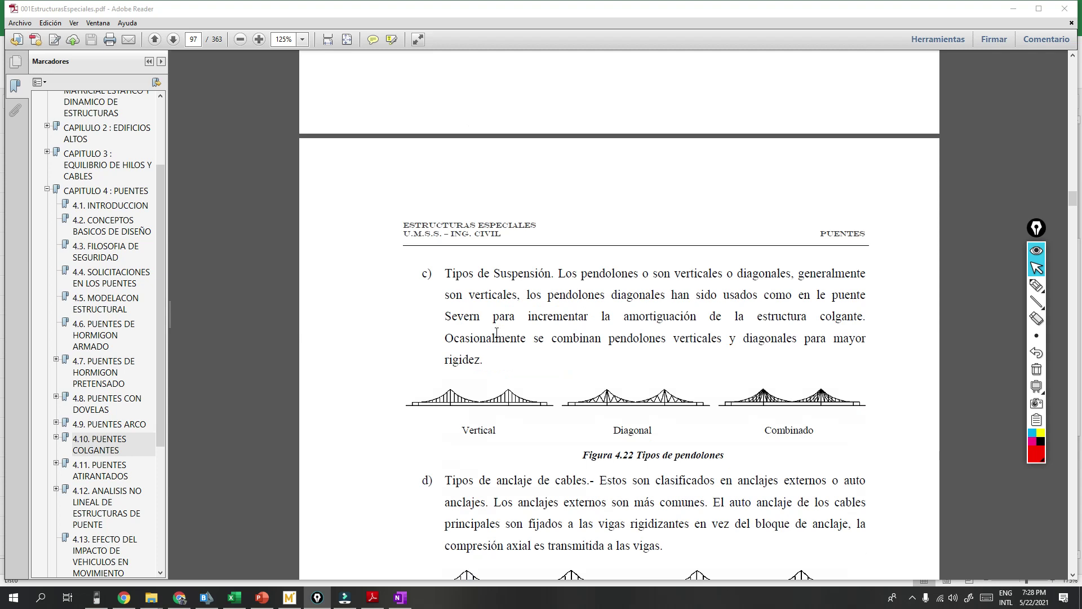
scroll(496, 333, down, 3)
scroll(497, 332, down, 20)
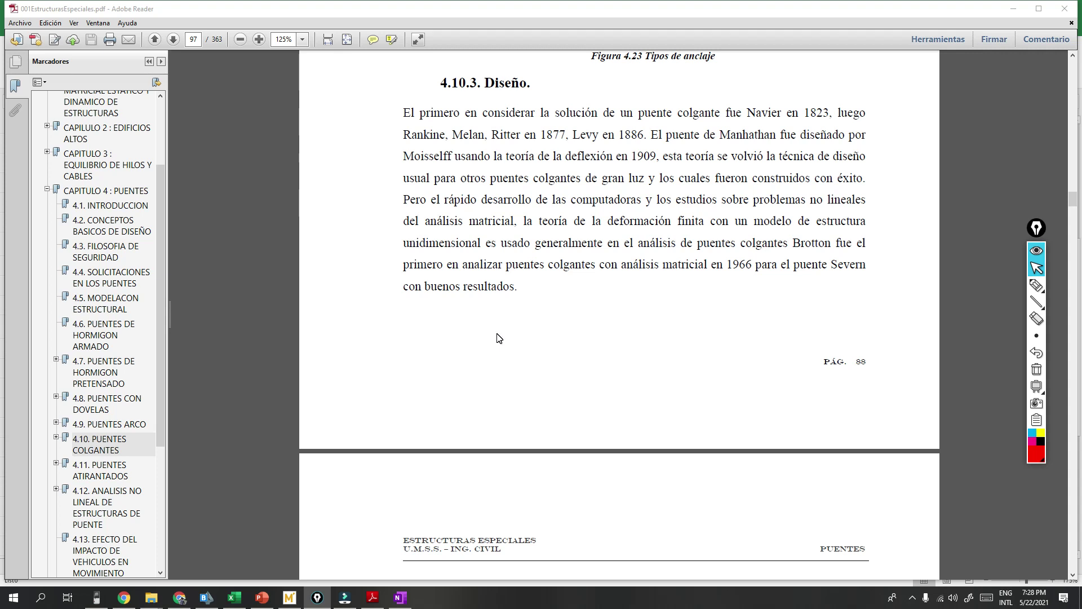
scroll(497, 339, down, 9)
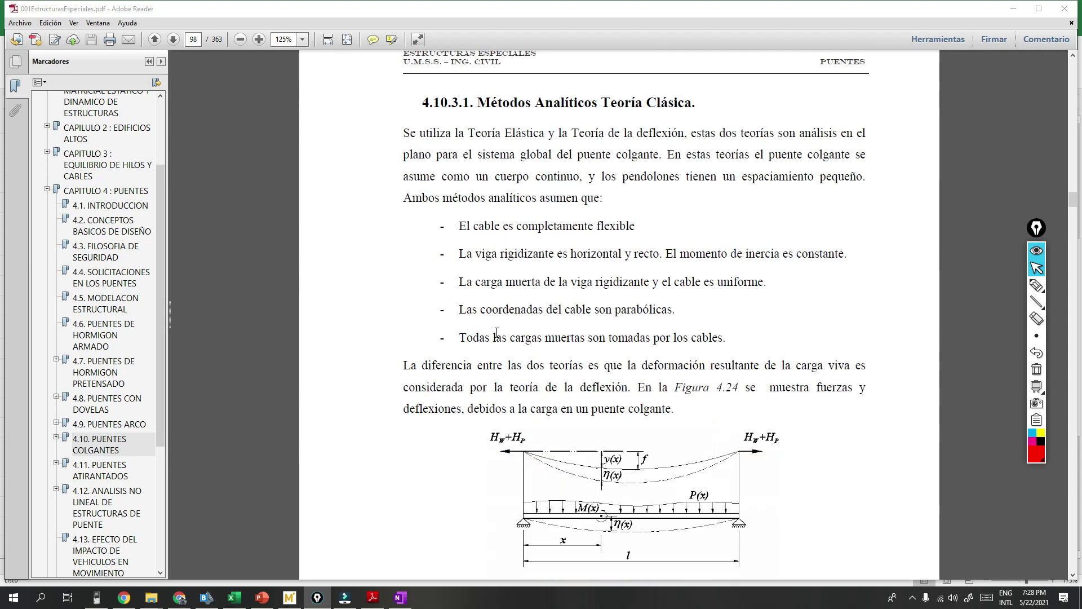
scroll(498, 332, down, 3)
scroll(497, 333, up, 4)
scroll(497, 332, down, 15)
scroll(497, 332, down, 12)
scroll(497, 338, down, 6)
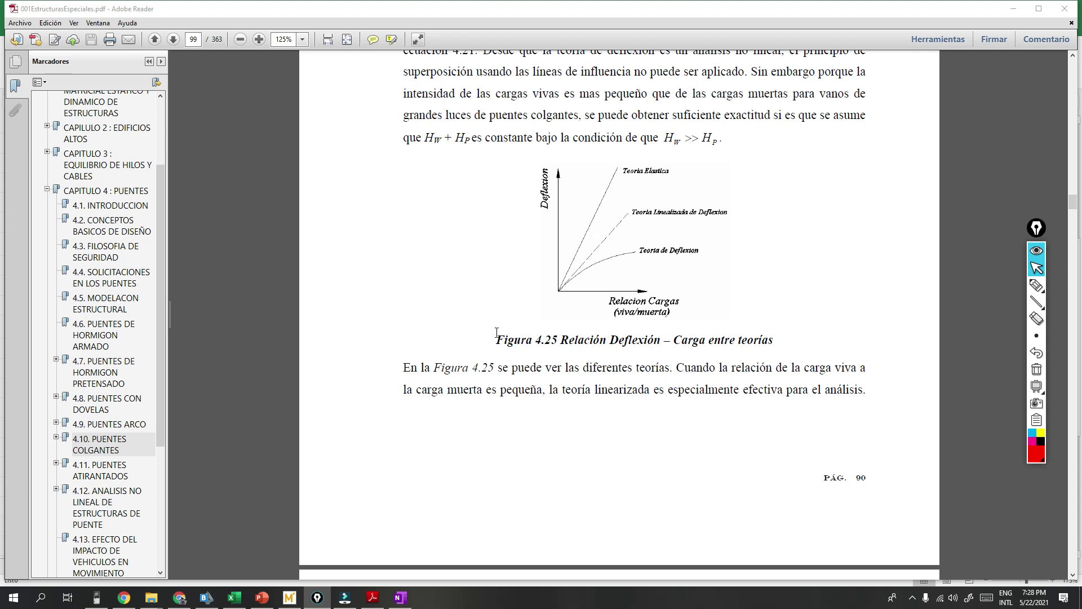
scroll(497, 332, up, 10)
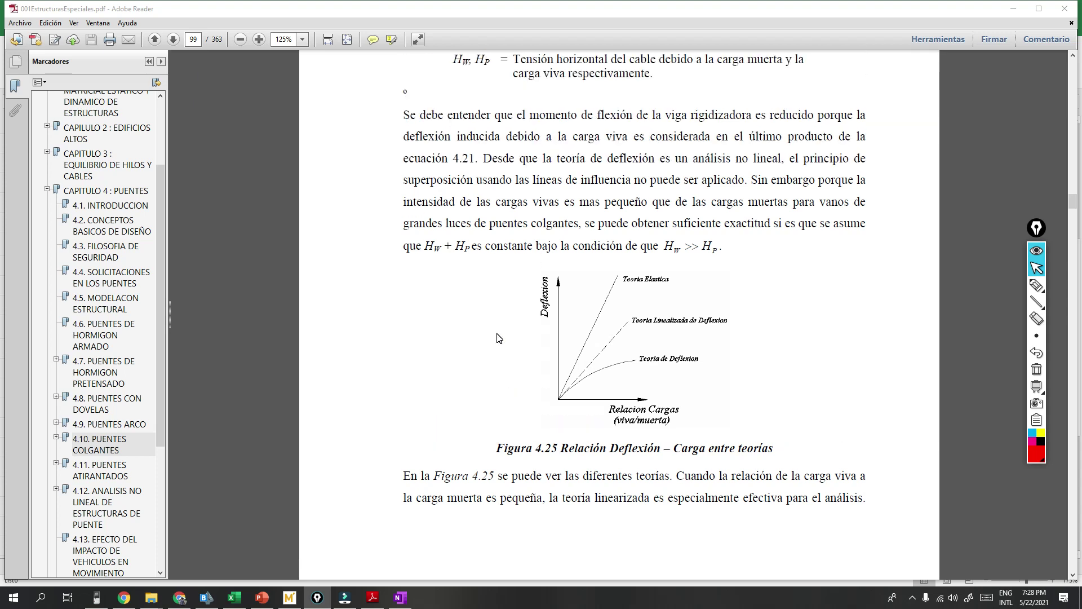
scroll(498, 336, down, 15)
scroll(542, 375, down, 11)
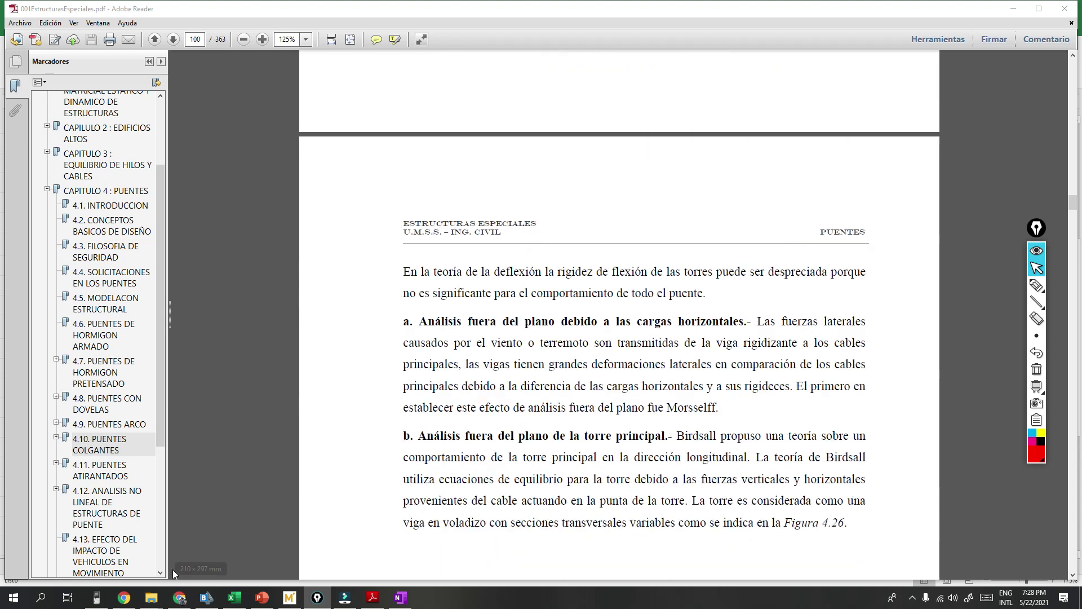
Step: Switch to the HP Prime calculator, calculate 870/300 and return to the PDF notes
click(97, 597)
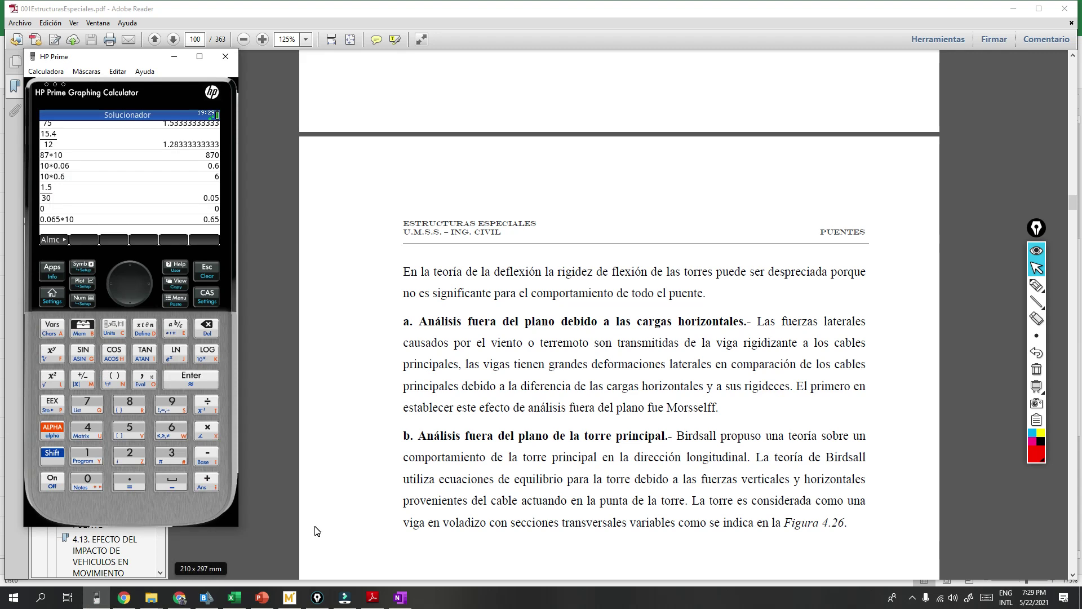
text(0/300)
key(Return)
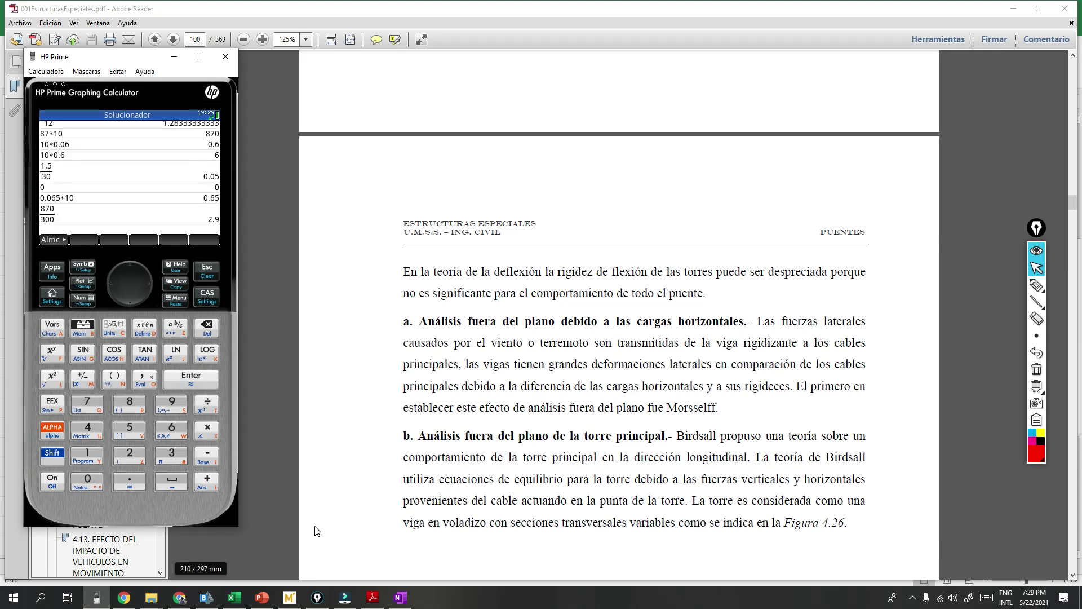
click(618, 387)
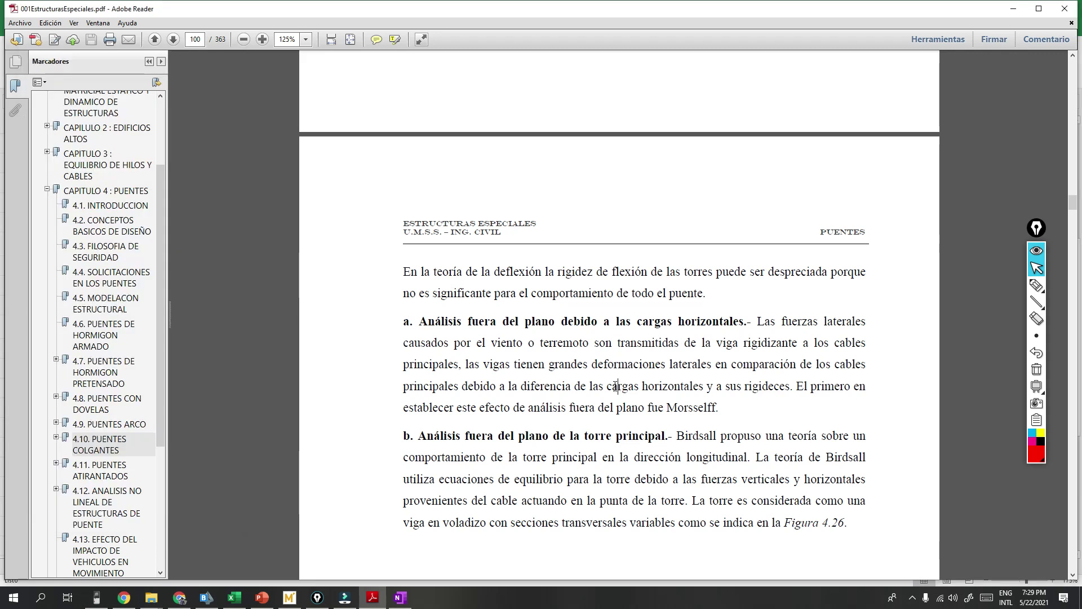
Step: Read the tower model, the modern design method and the analysis procedure up to Figura 4.27 Estabilizador Aerodinámico on page 103
scroll(719, 353, down, 2)
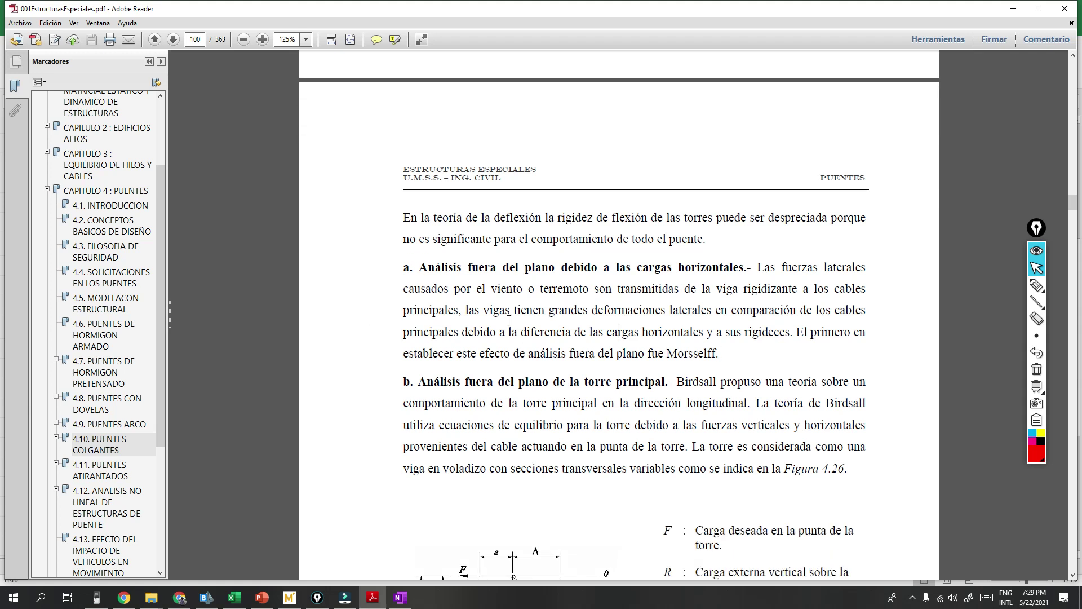
scroll(510, 320, down, 3)
scroll(509, 320, up, 2)
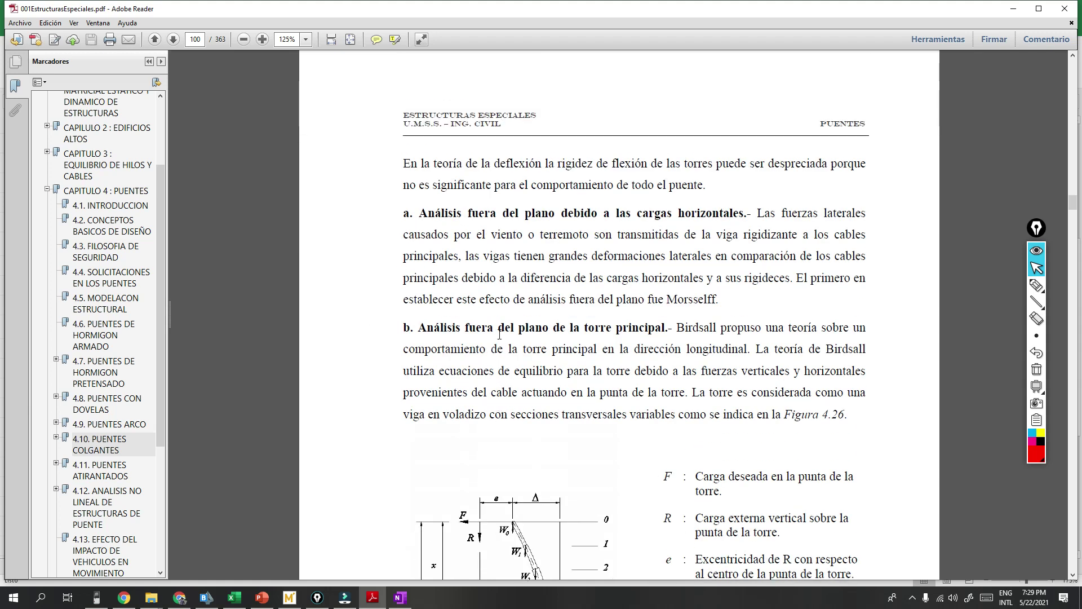
scroll(510, 320, down, 7)
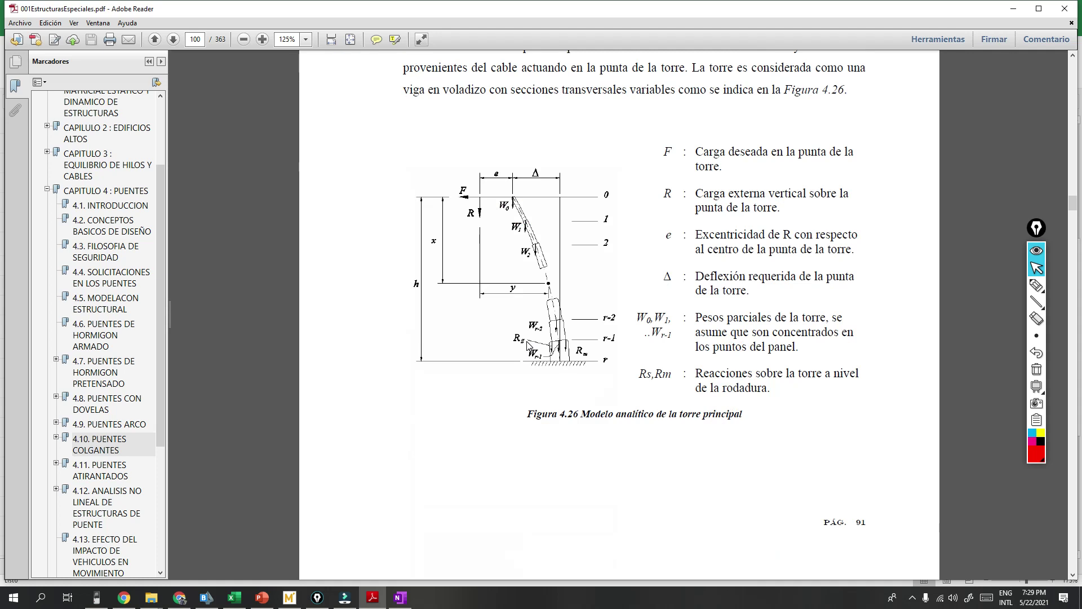
scroll(528, 341, down, 12)
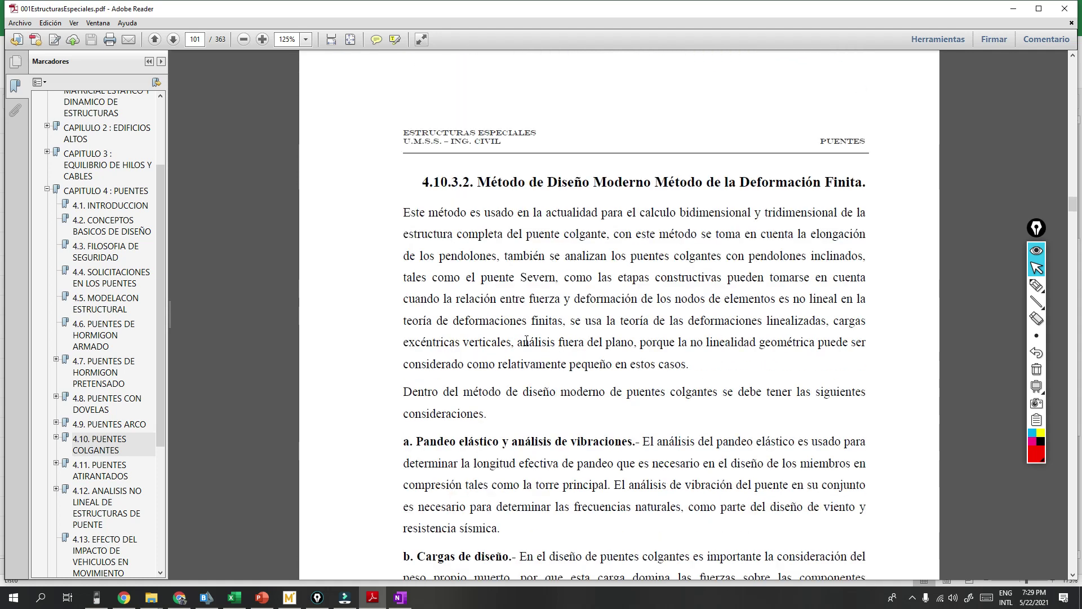
scroll(526, 341, down, 4)
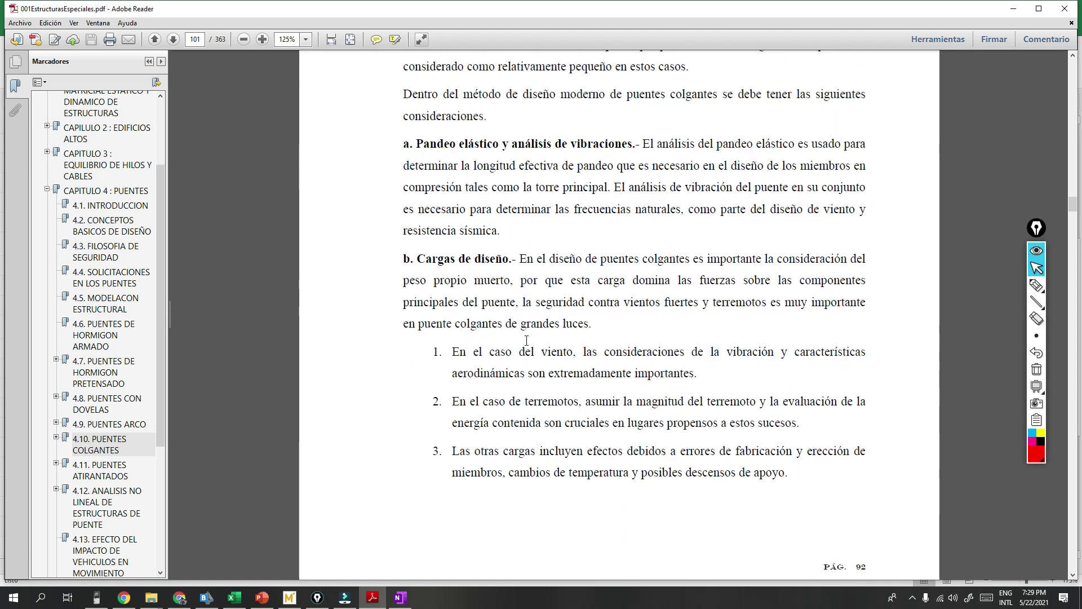
scroll(526, 341, down, 15)
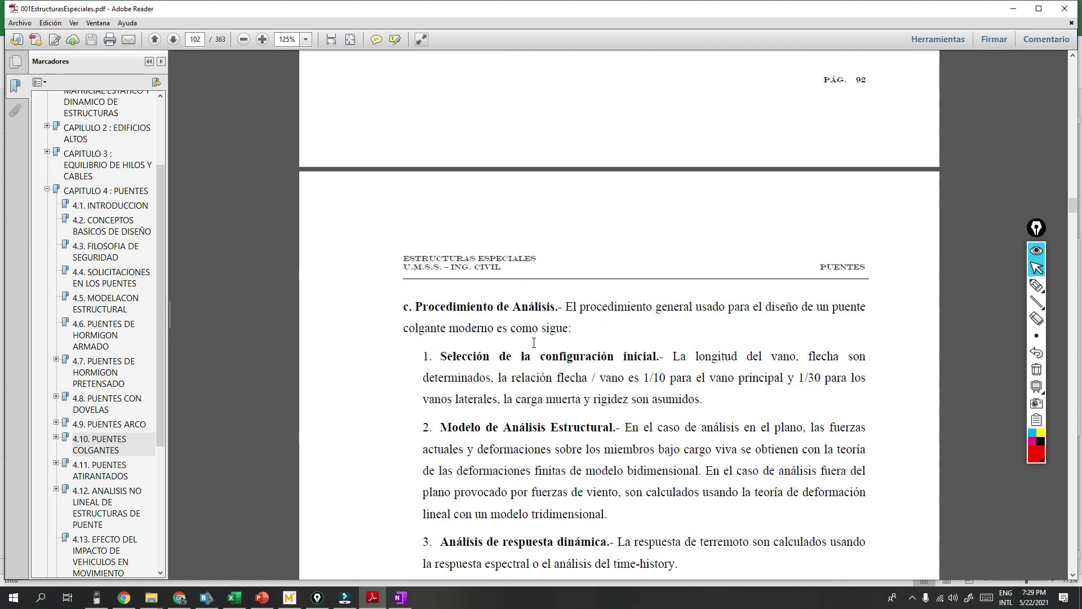
scroll(534, 343, down, 8)
scroll(534, 342, down, 1)
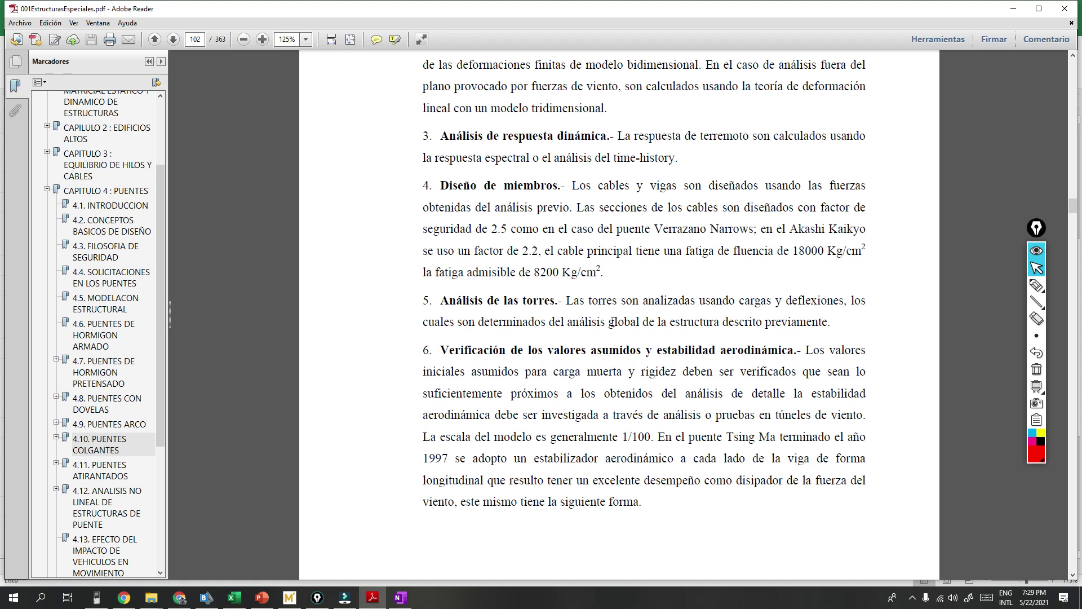
scroll(601, 327, down, 10)
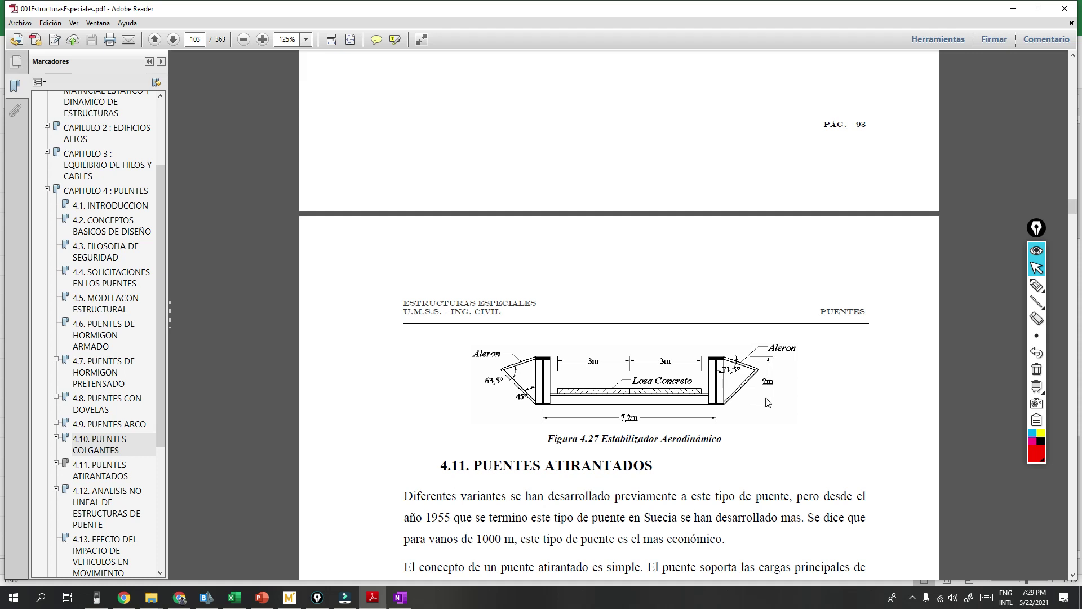
Step: Compare the aerodynamic stability text about the Tsing Ma bridge in point 6 with the girder dimensions in Figura 4.27
scroll(530, 389, up, 6)
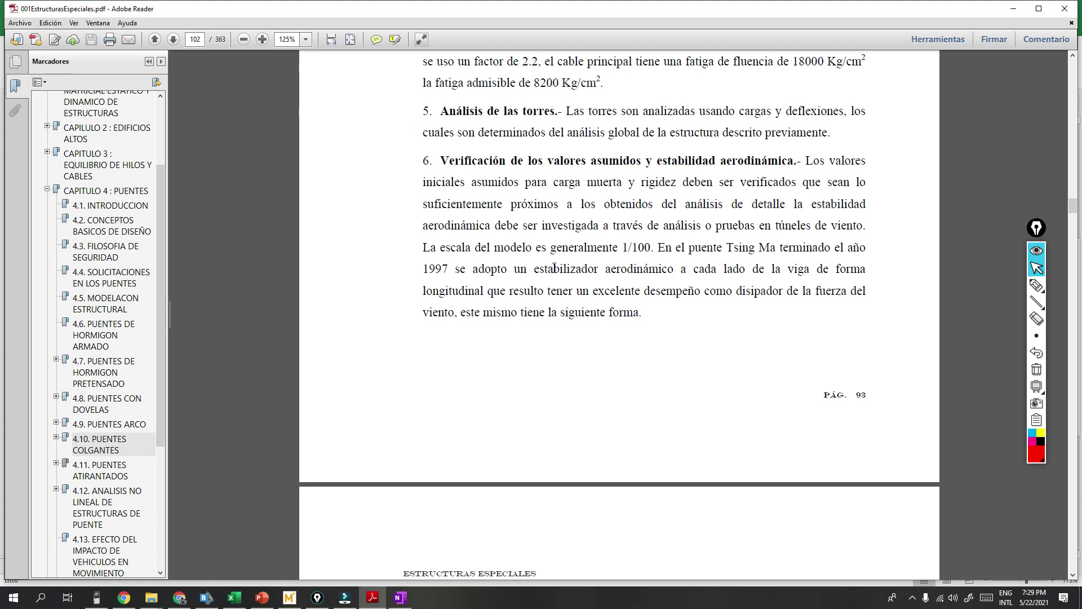
scroll(631, 267, down, 10)
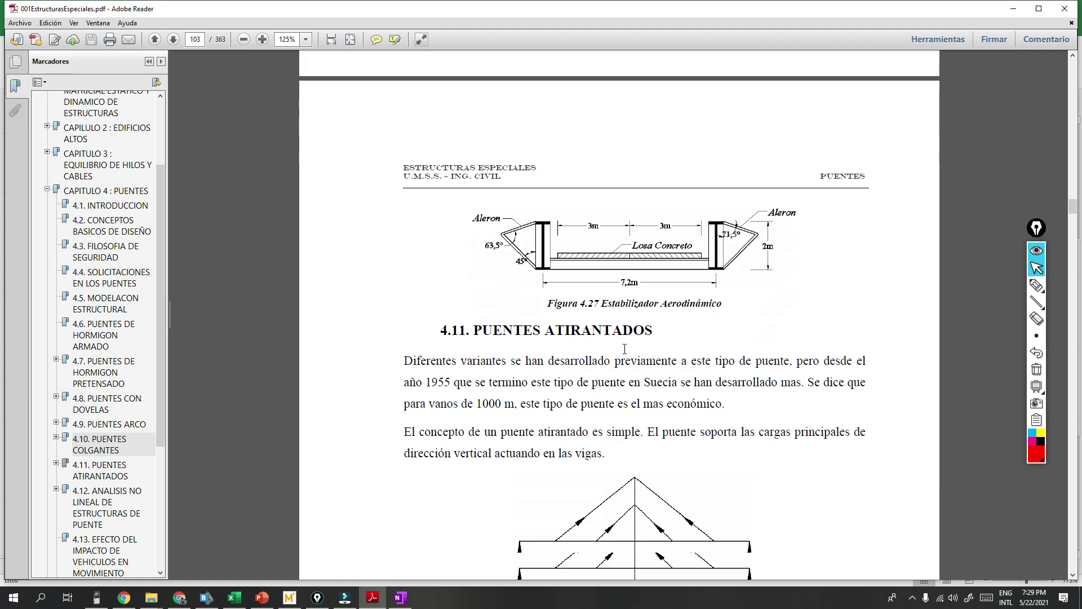
scroll(625, 349, down, 4)
scroll(624, 344, up, 15)
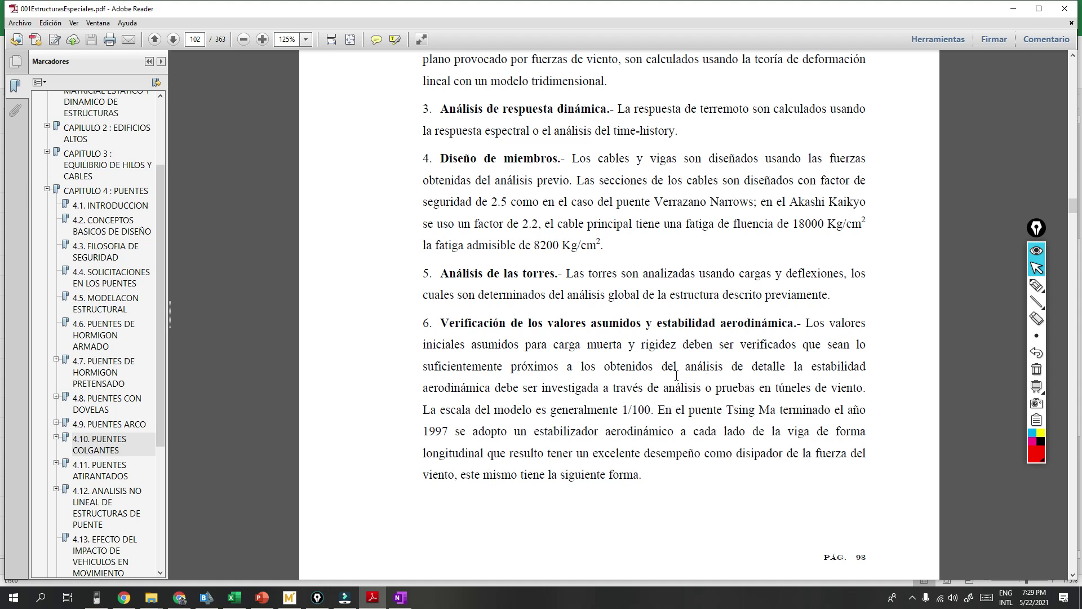
scroll(675, 409, down, 10)
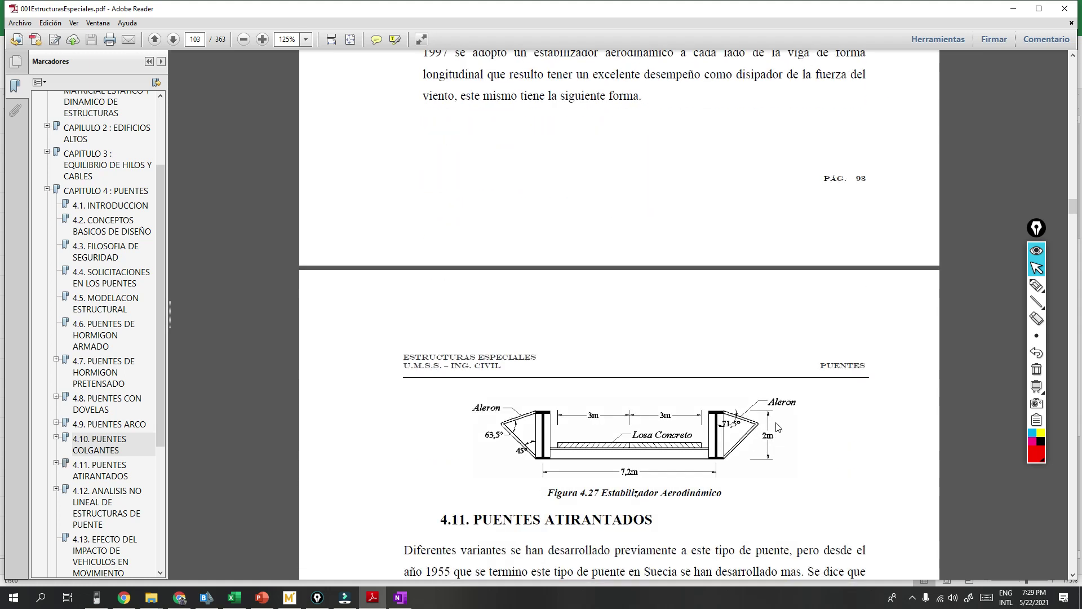
scroll(758, 442, up, 8)
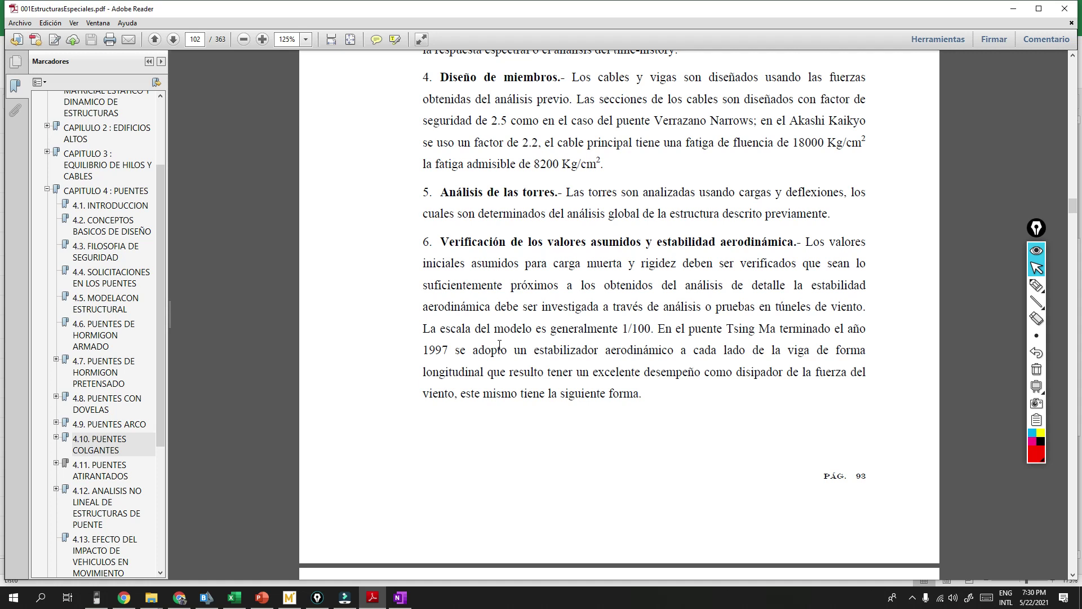
scroll(776, 381, down, 8)
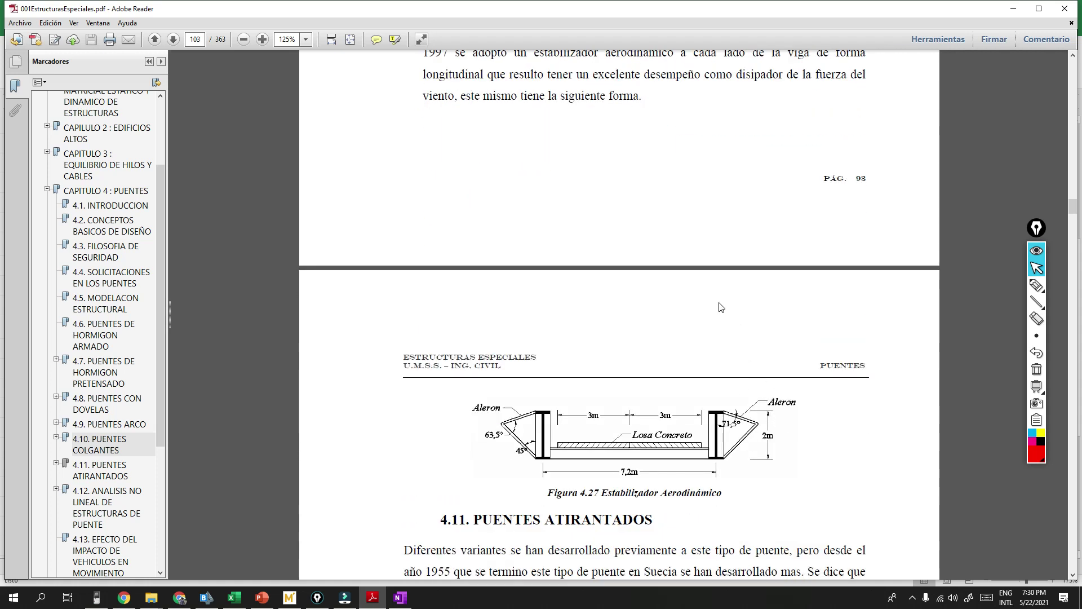
scroll(689, 315, up, 8)
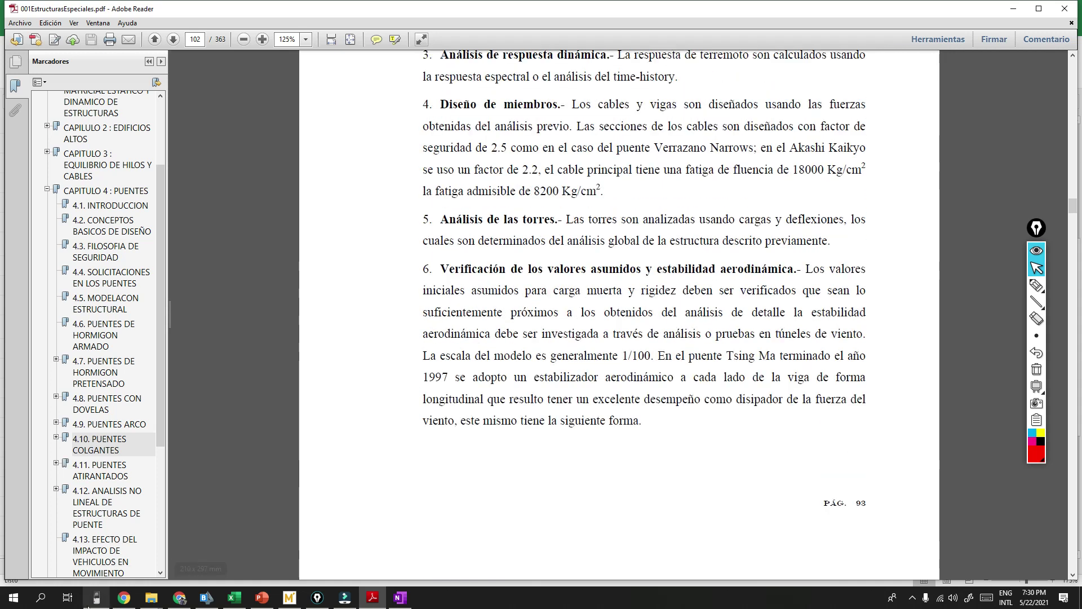
Step: Check the calculator's span ratio, switch to CSiBridge and set the TABLERO section's total depth to 2.5 m
click(96, 597)
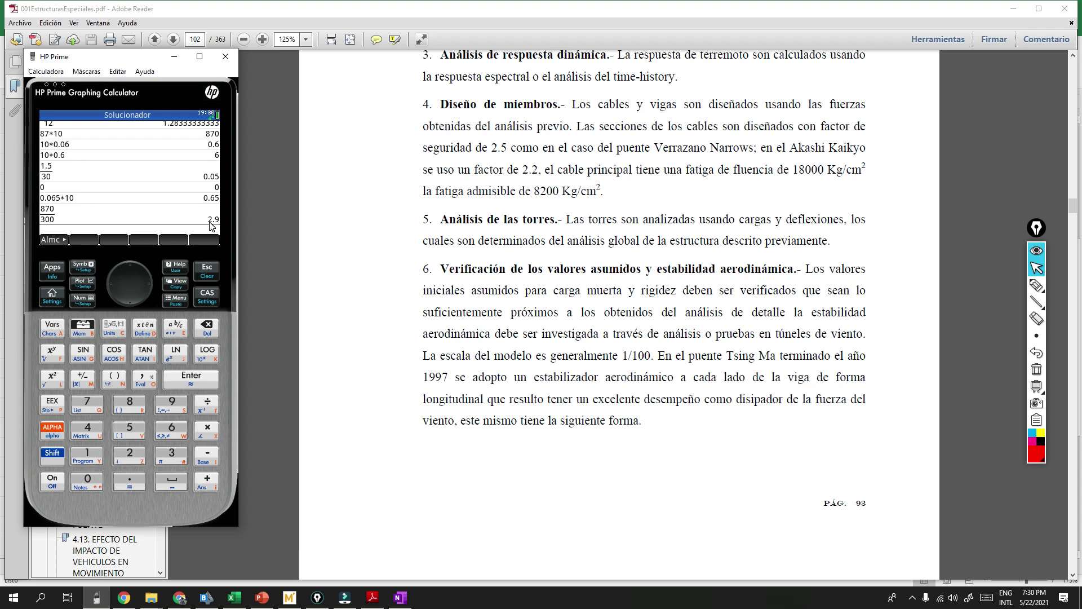
scroll(562, 319, down, 3)
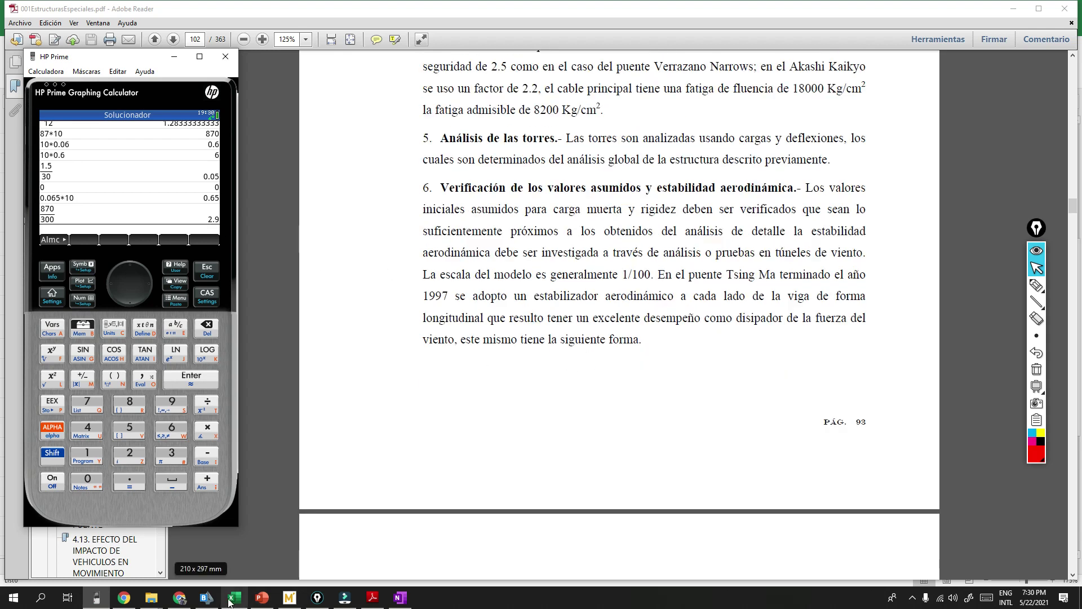
click(207, 597)
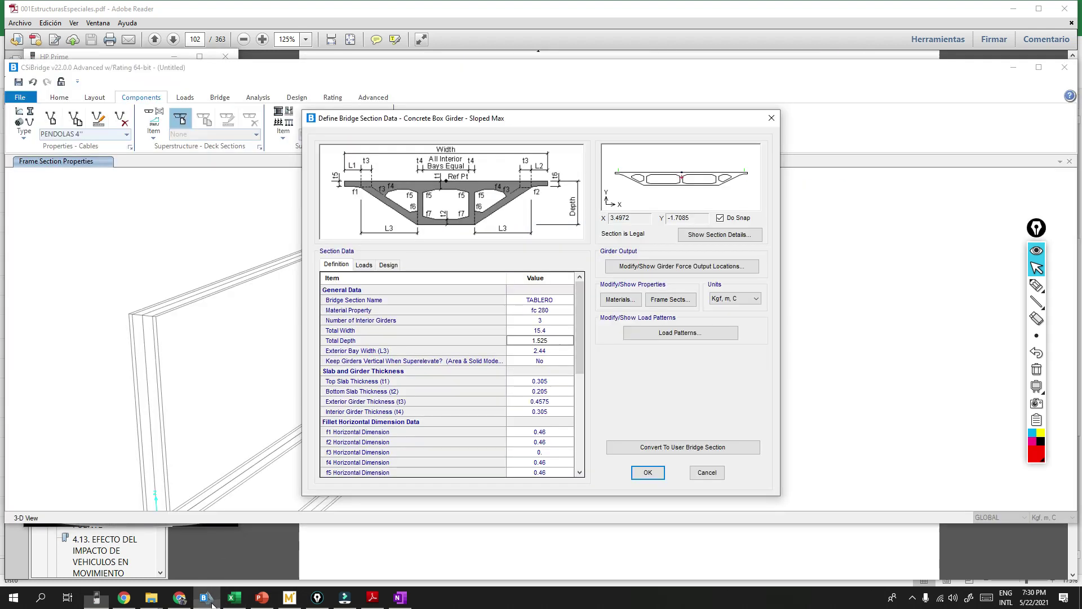
click(560, 340)
text(2.)
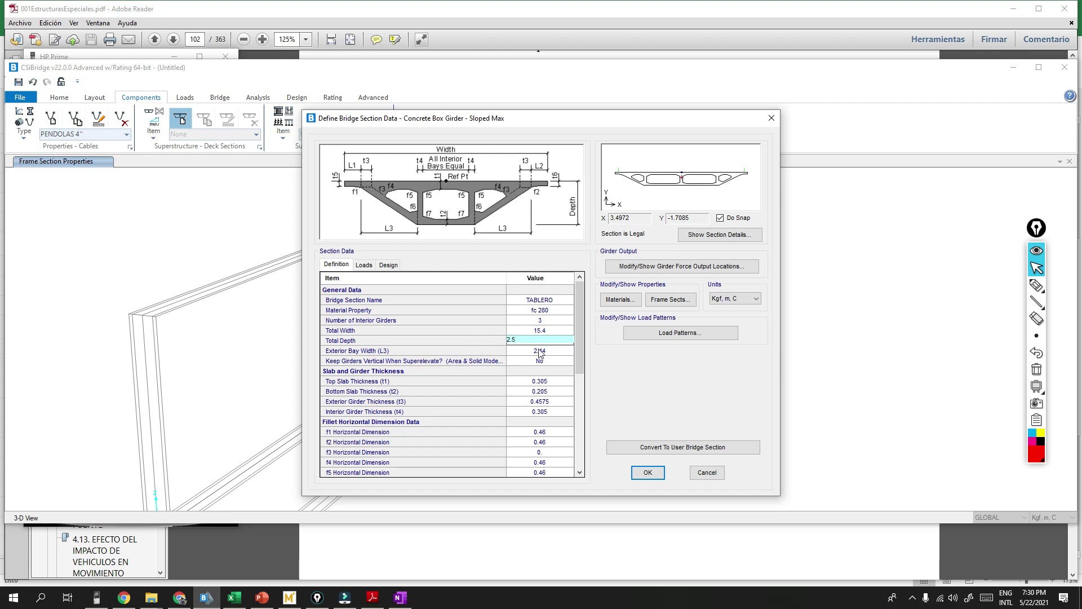
text(5)
key(Return)
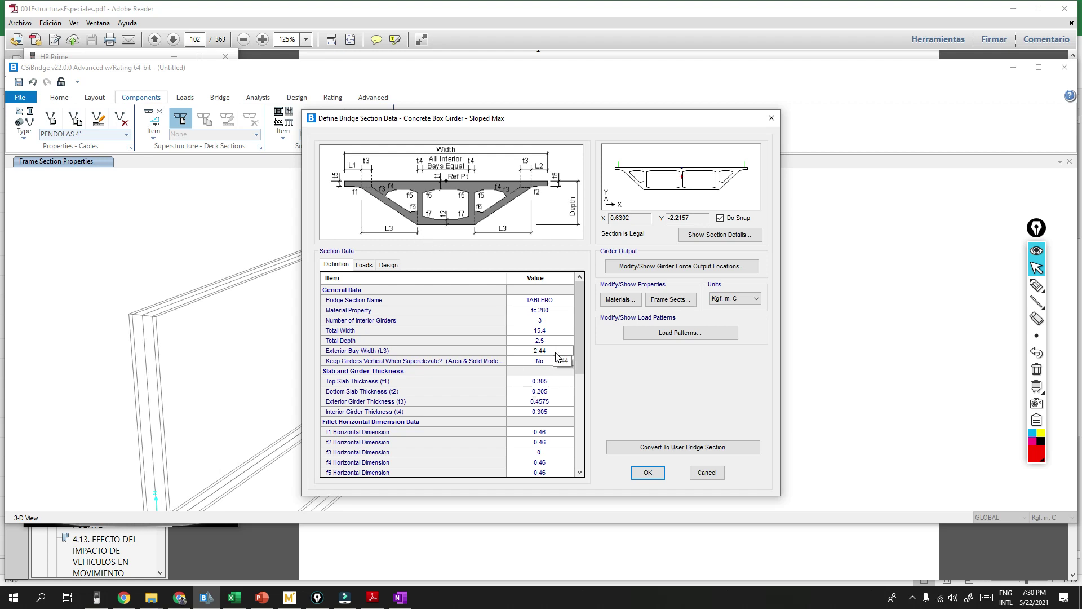
Step: Set the TABLERO section's exterior bay width (L3) to 2.5 m
text(2)
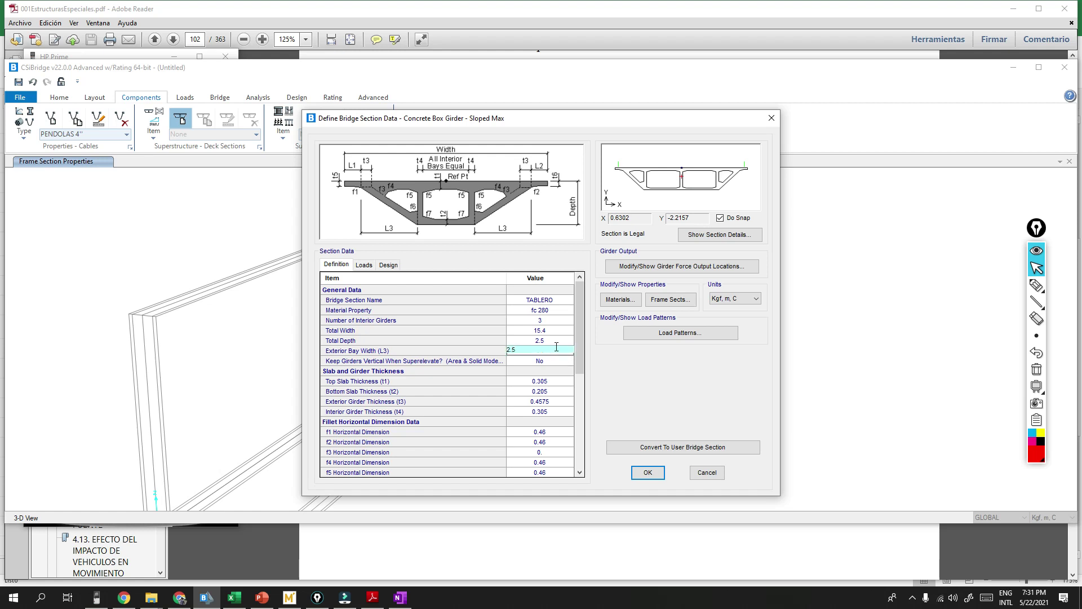
text(.5)
click(551, 341)
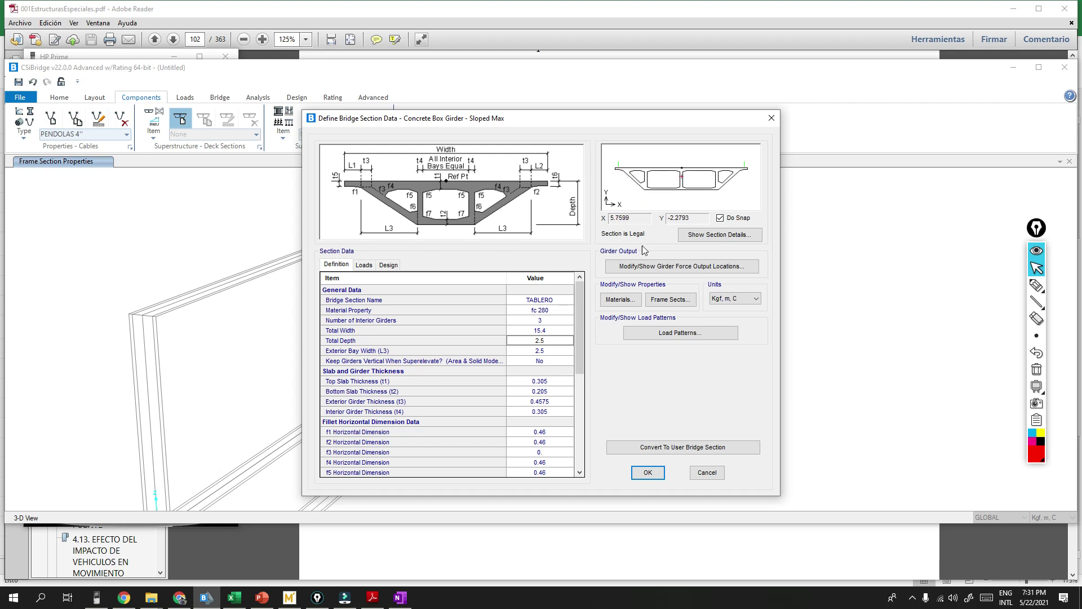
Step: Set both the top slab thickness (t1) and bottom slab thickness (t2) to 0.3 m
click(401, 382)
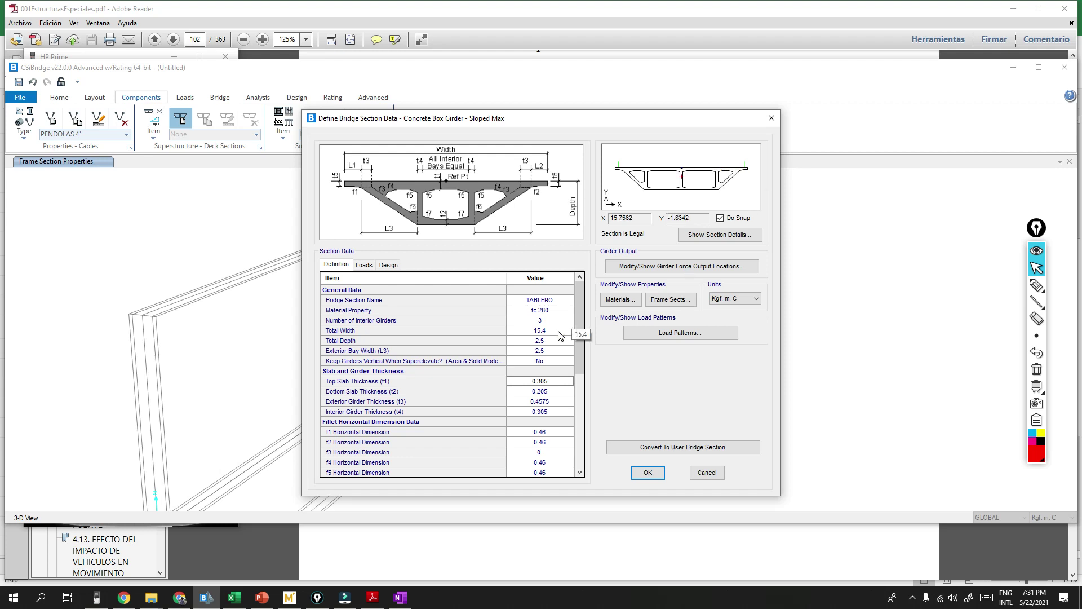
text(0)
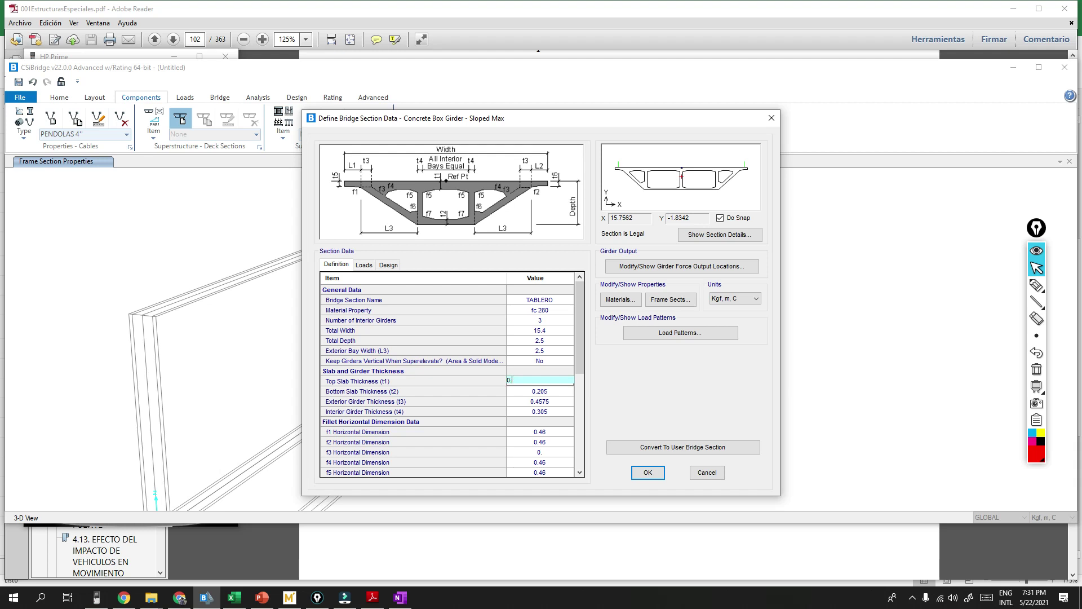
text(.3)
click(557, 395)
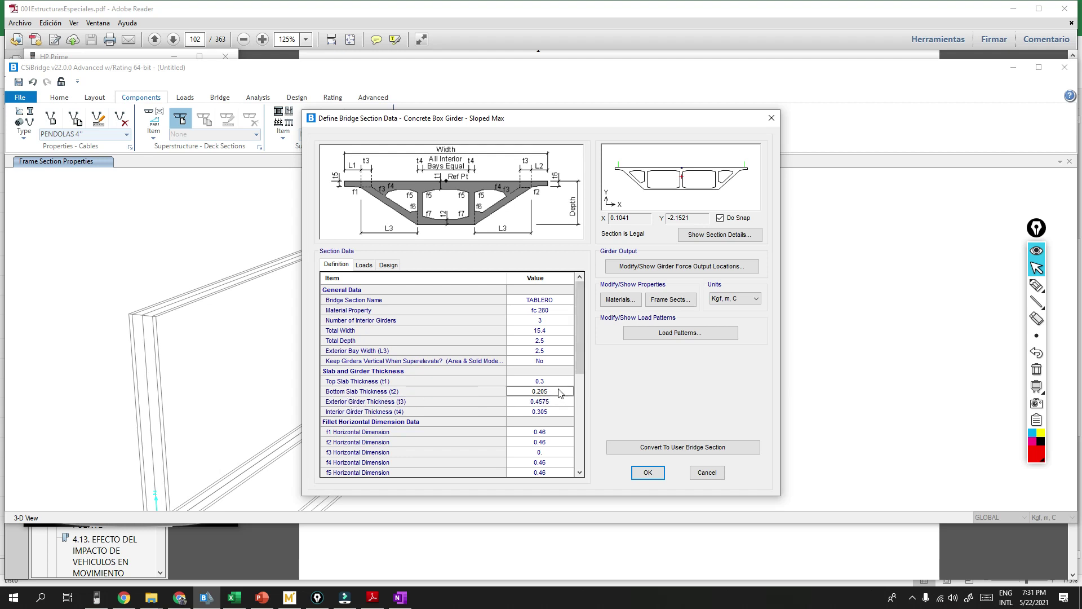
text(0.3)
key(Return)
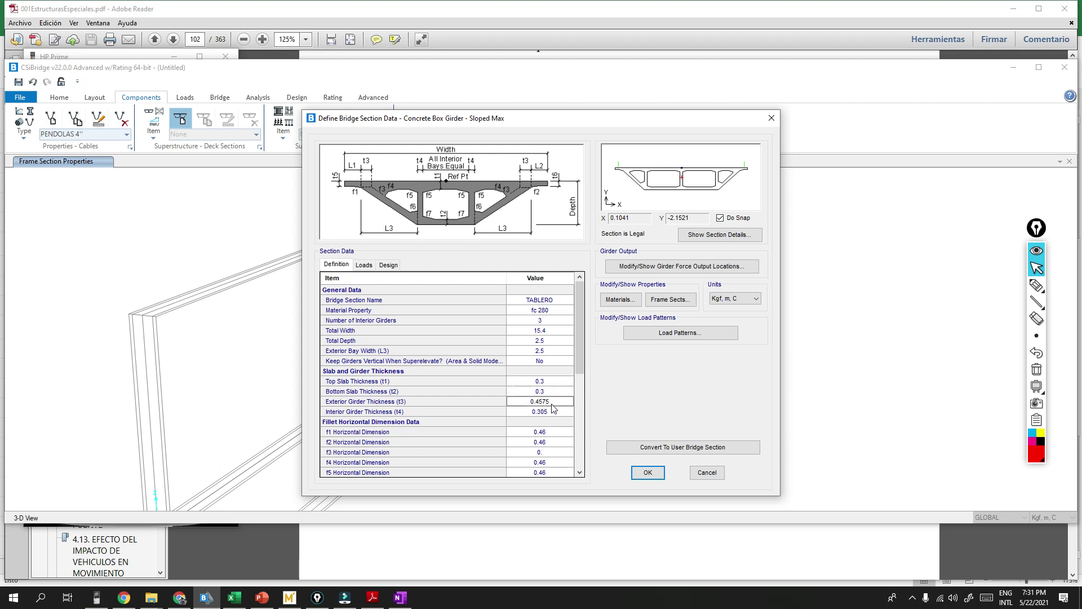
Step: Set the exterior girder thickness (t3) to 0.4 m and the interior girder thickness (t4) to 0.3 m
text(0.4)
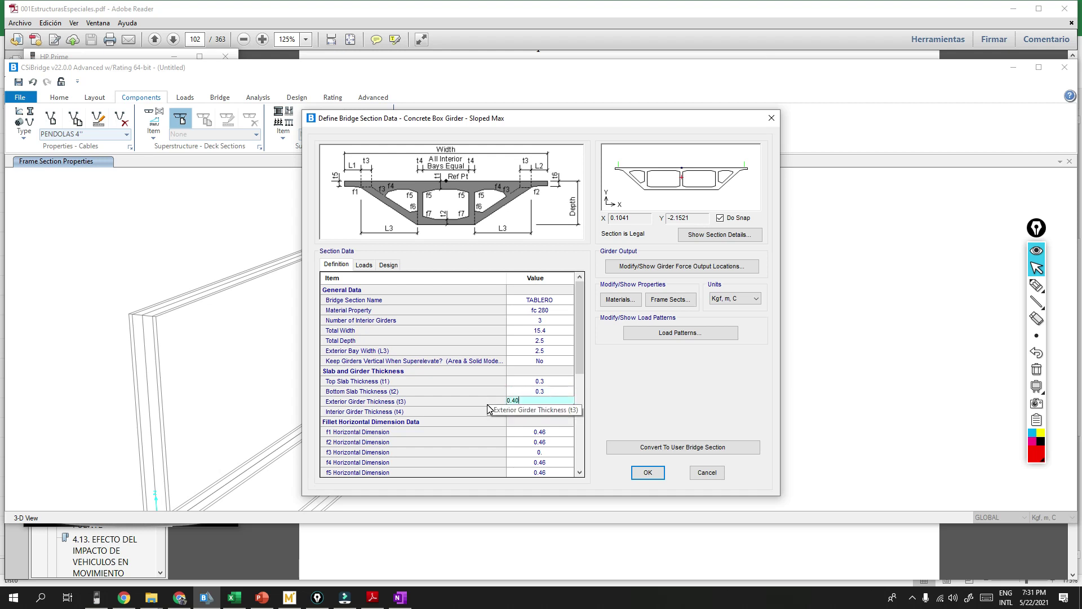
key(Return)
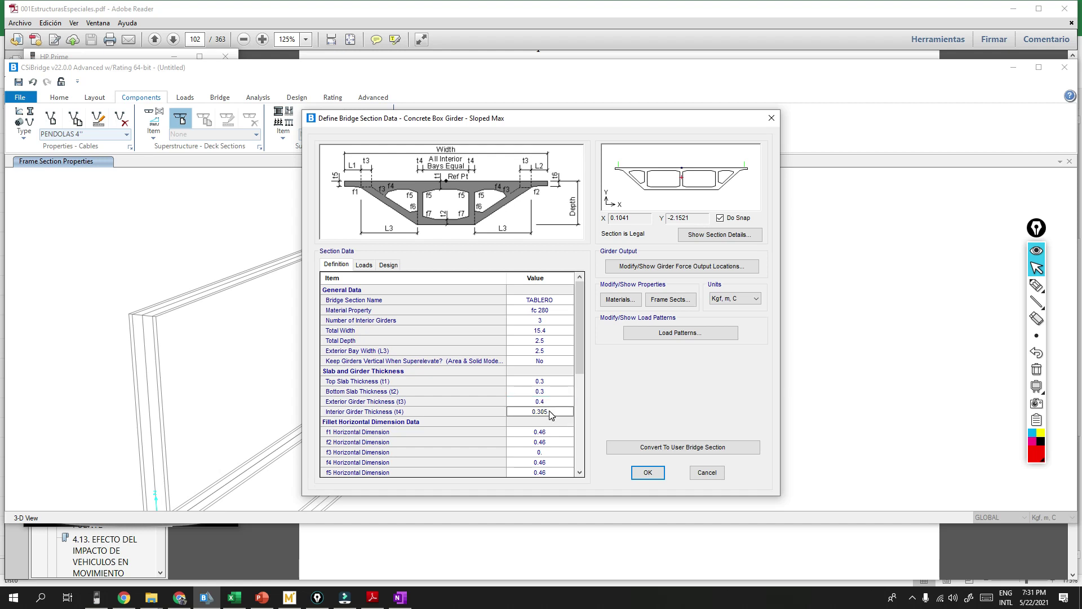
key(BackSpace)
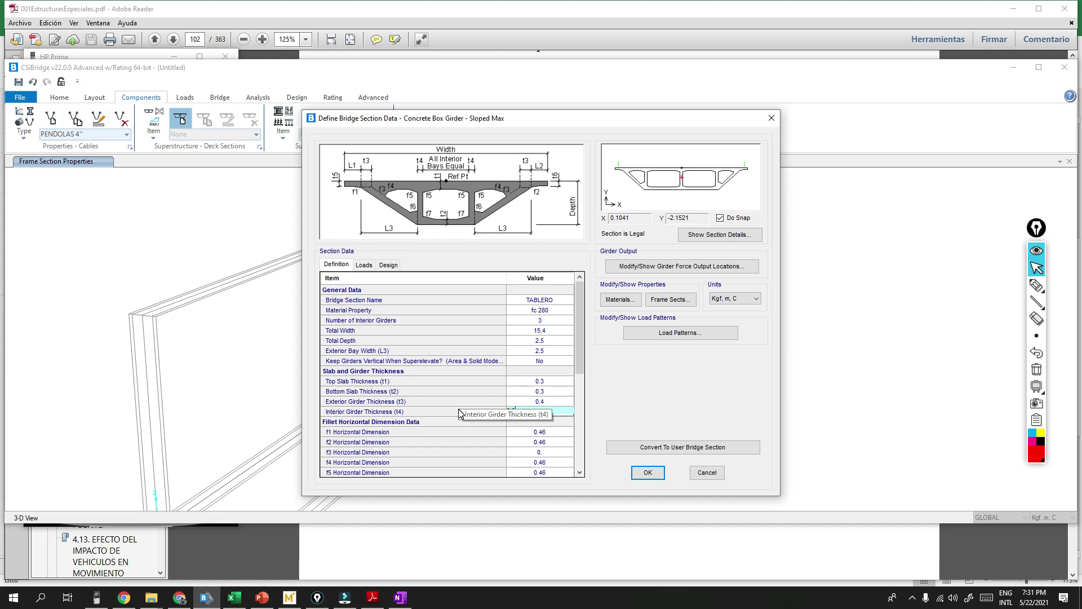
text(0.3)
key(Up)
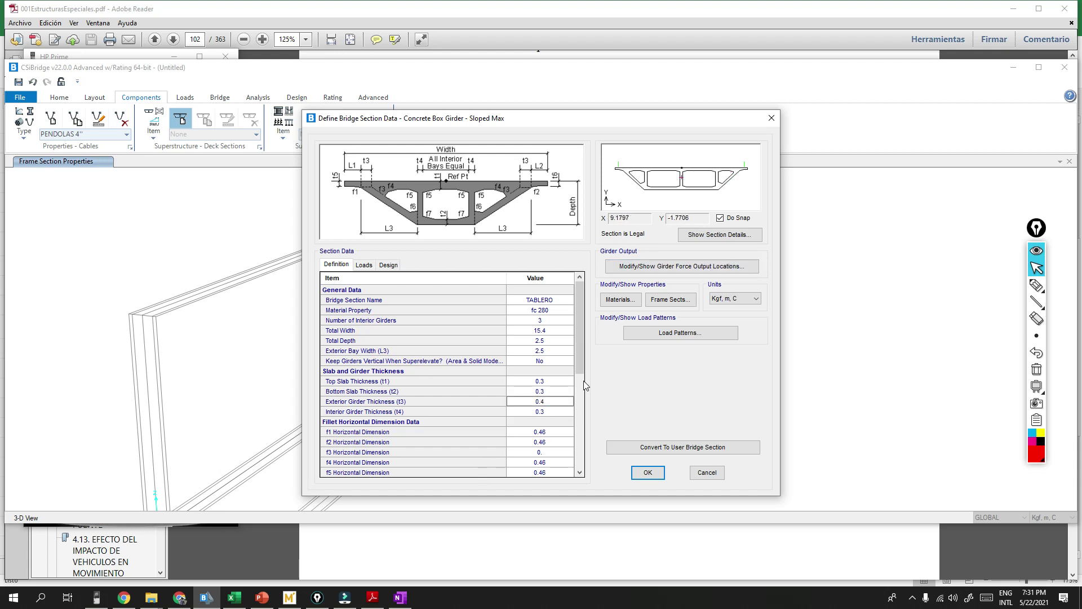
Step: Mark the left overhang and sloped exterior girder in red on the section diagram, and clear the marking
scroll(528, 401, down, 3)
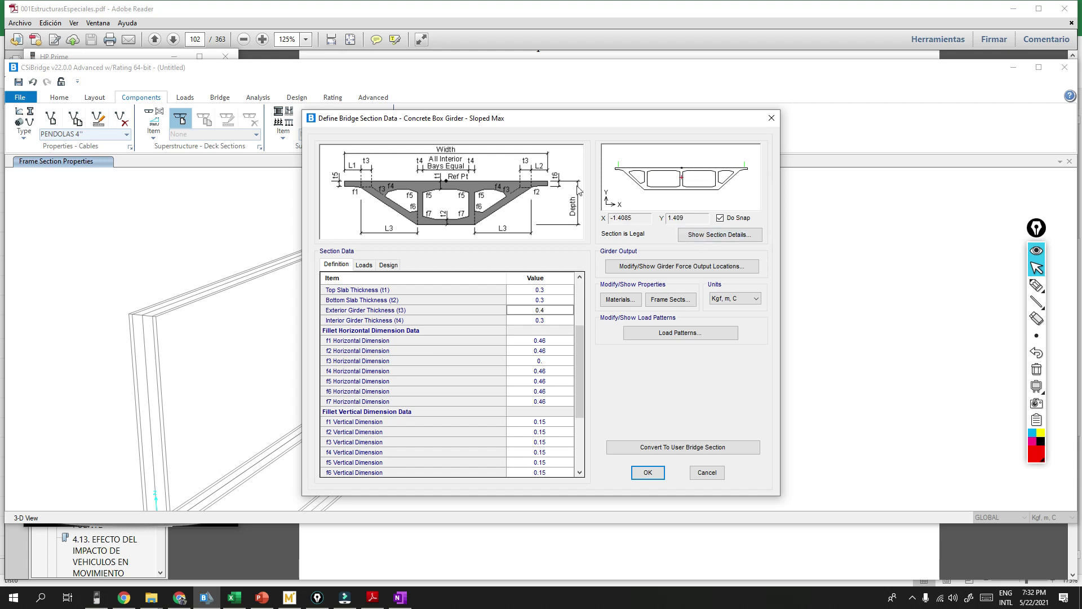
drag(577, 383, 363, 388)
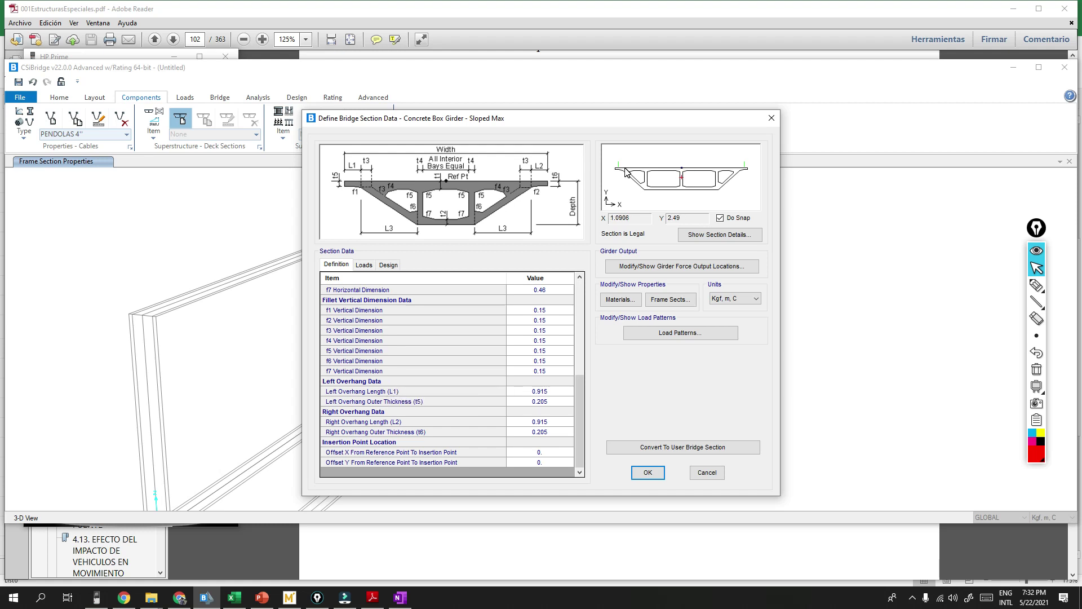
mouse_move(643, 175)
click(1038, 284)
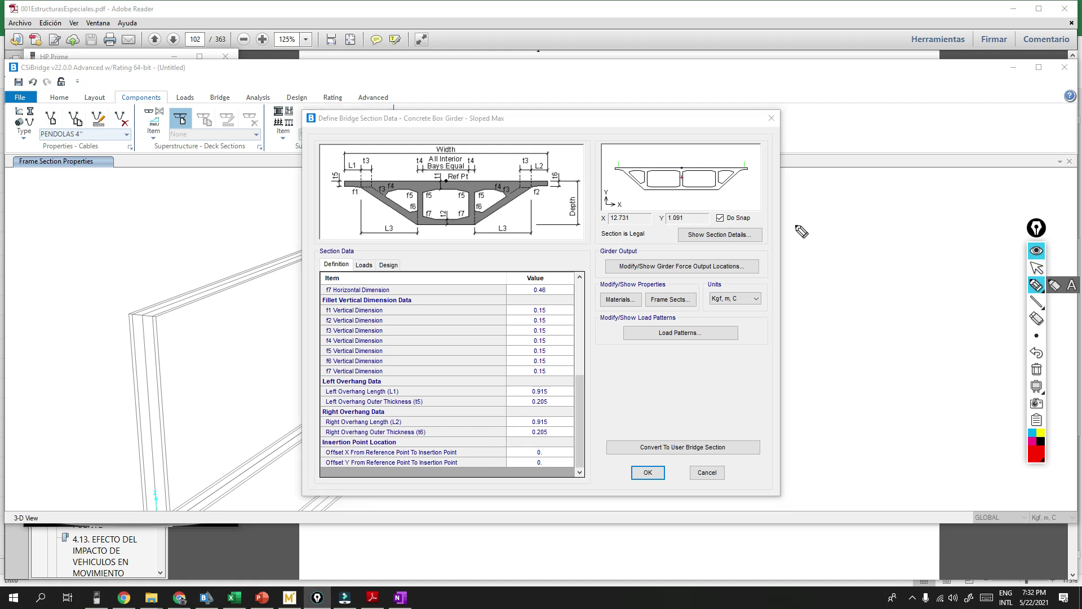
drag(364, 189, 389, 206)
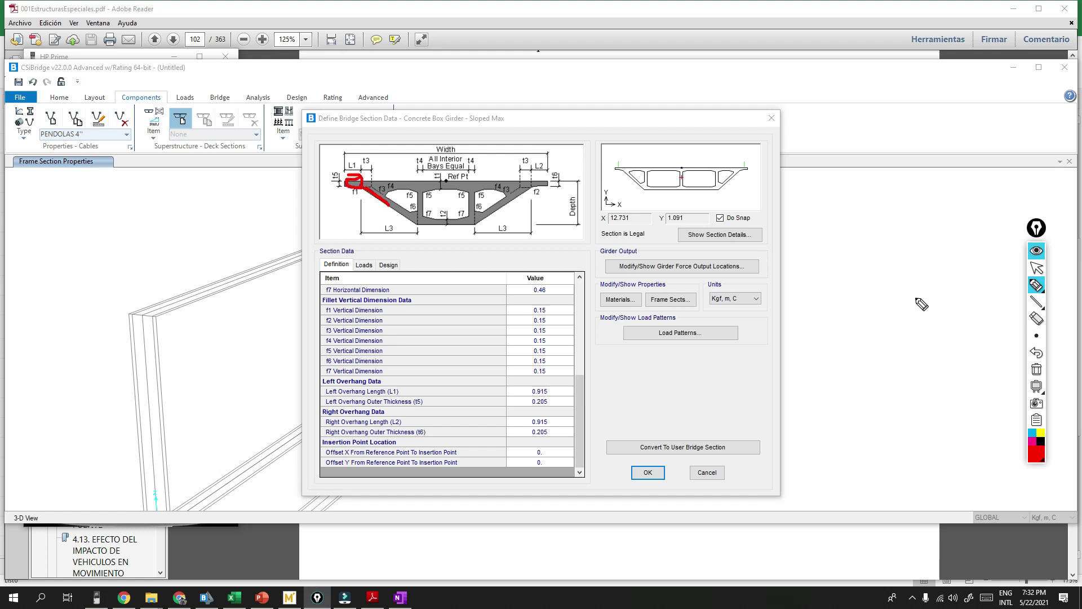
click(1040, 366)
click(1038, 268)
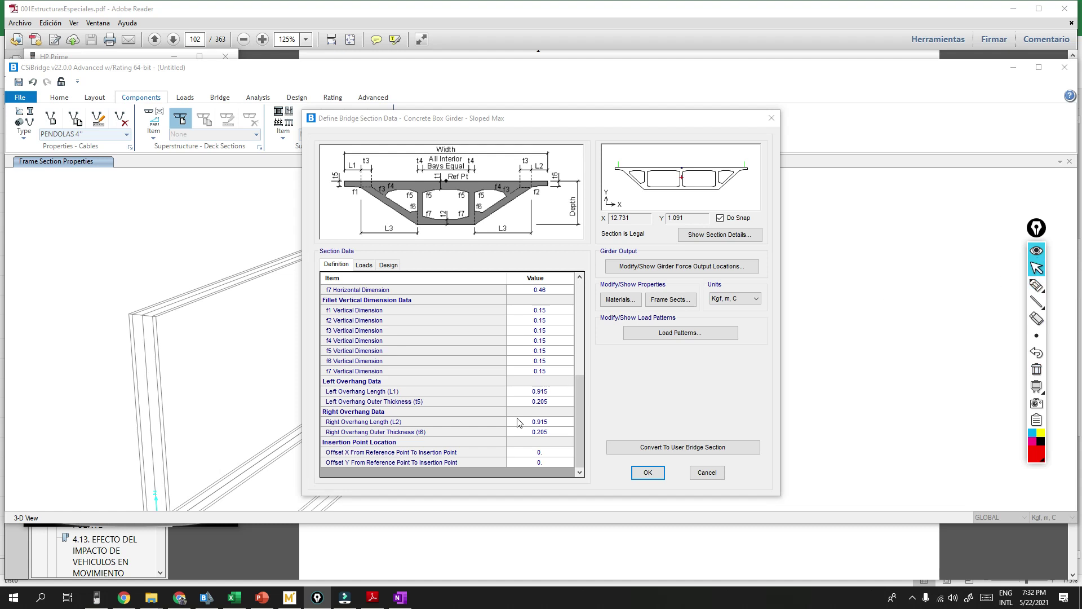
Step: Set the right overhang length (L2) and the left overhang length (L1) to 1 m
click(550, 422)
click(550, 422)
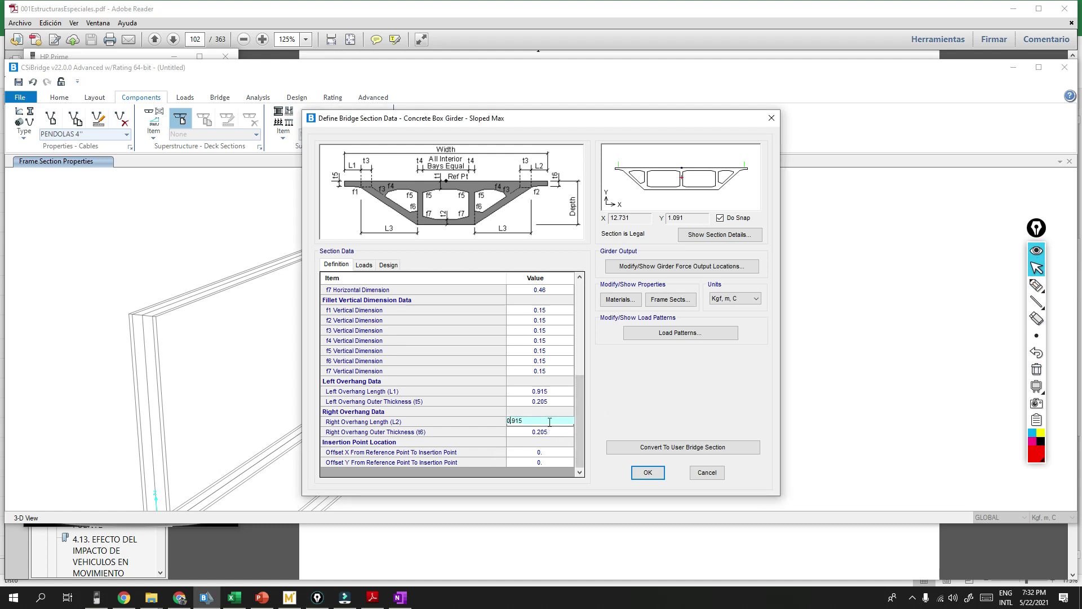
text(1)
click(554, 433)
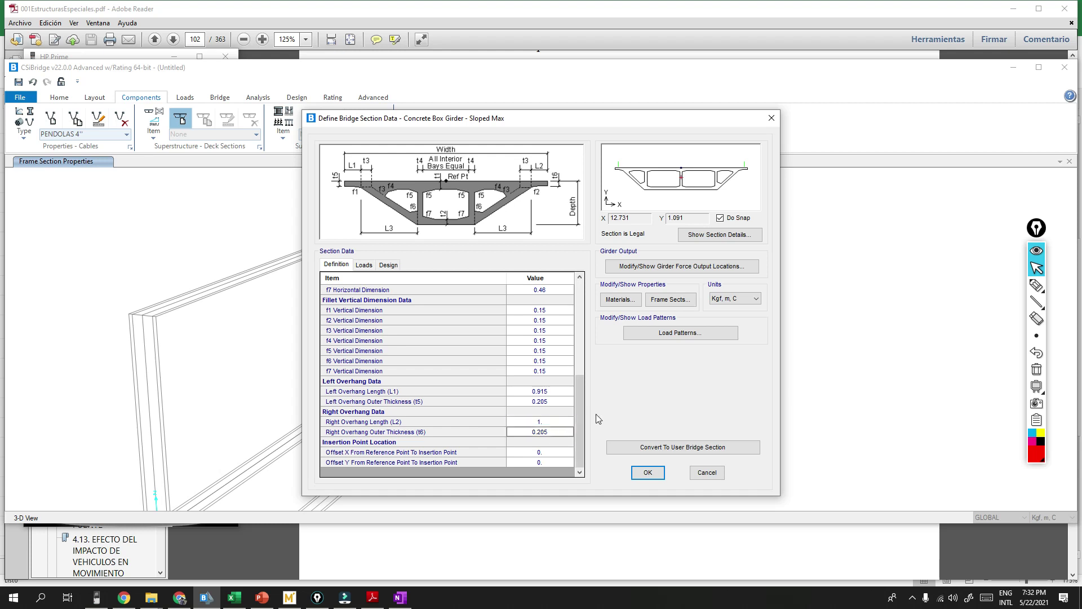
click(543, 392)
click(550, 390)
double_click(544, 390)
text(1)
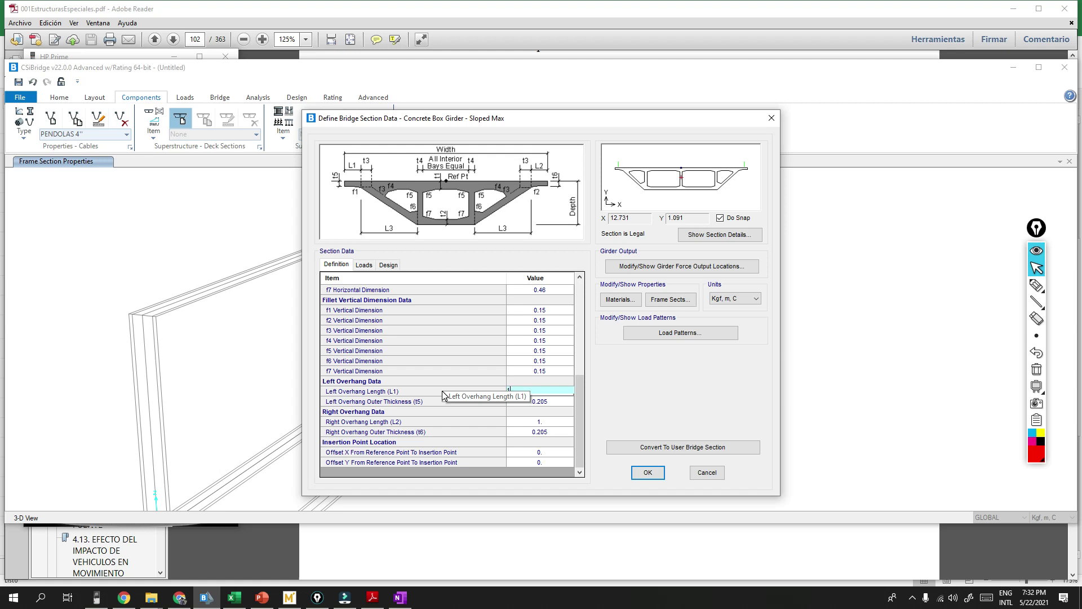
click(552, 403)
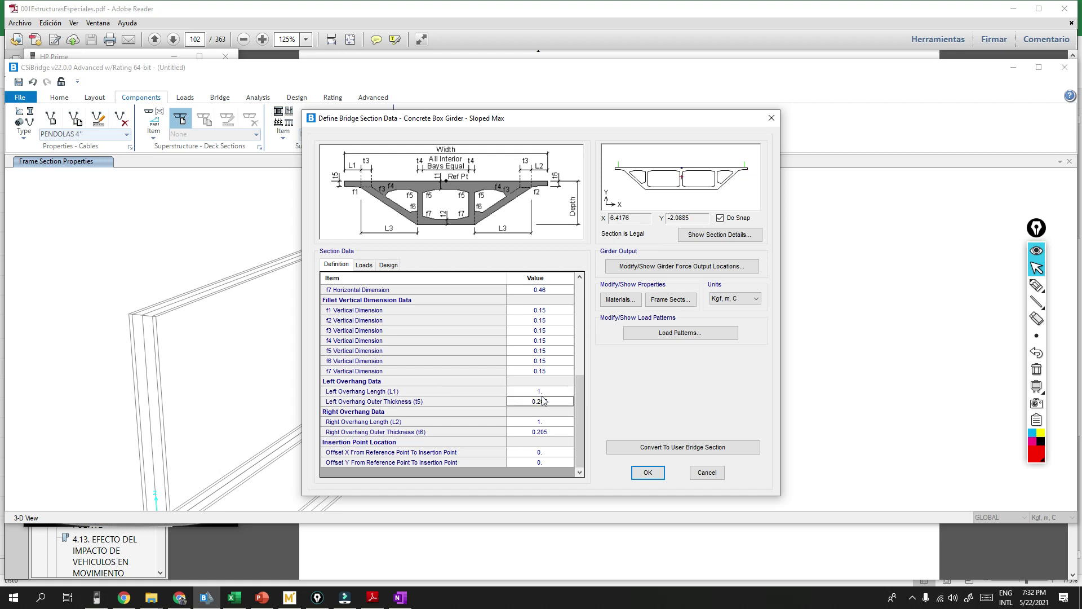
Step: Set the left and right overhang outer thicknesses (t5 and t6) to 0.3 m
click(551, 402)
text(0)
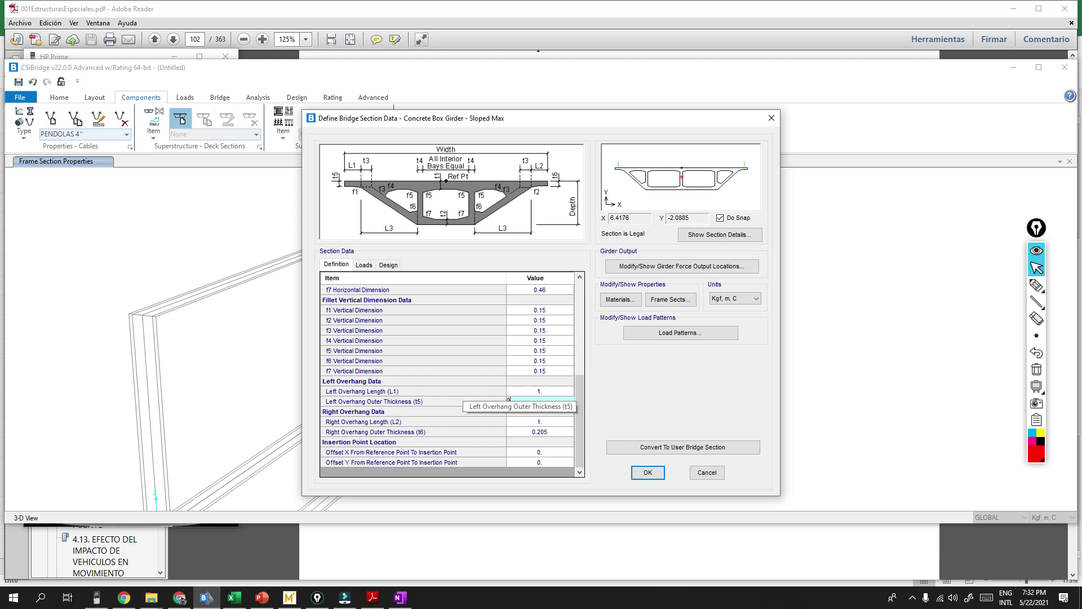
click(561, 436)
click(549, 432)
text(0.3)
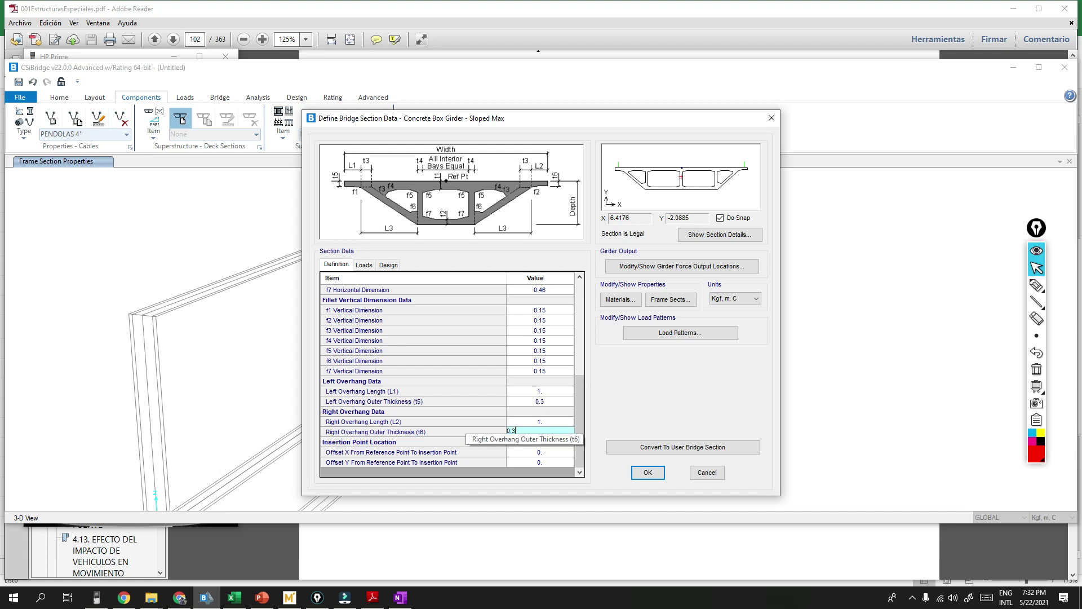
click(559, 401)
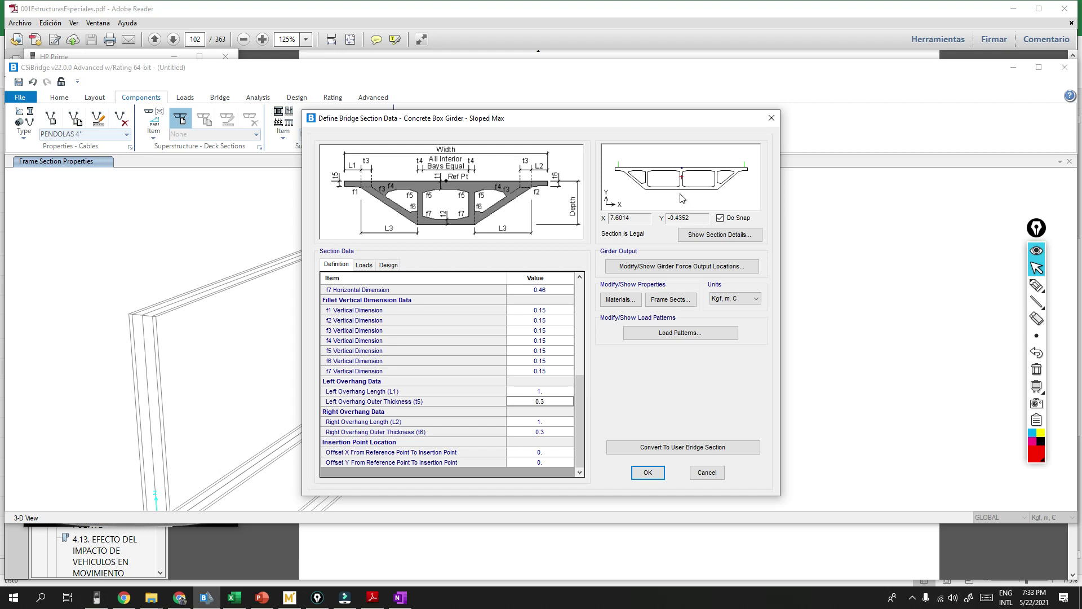
Step: Increase the deck section's exterior bay width (L3) to 3 m
drag(580, 382, 579, 305)
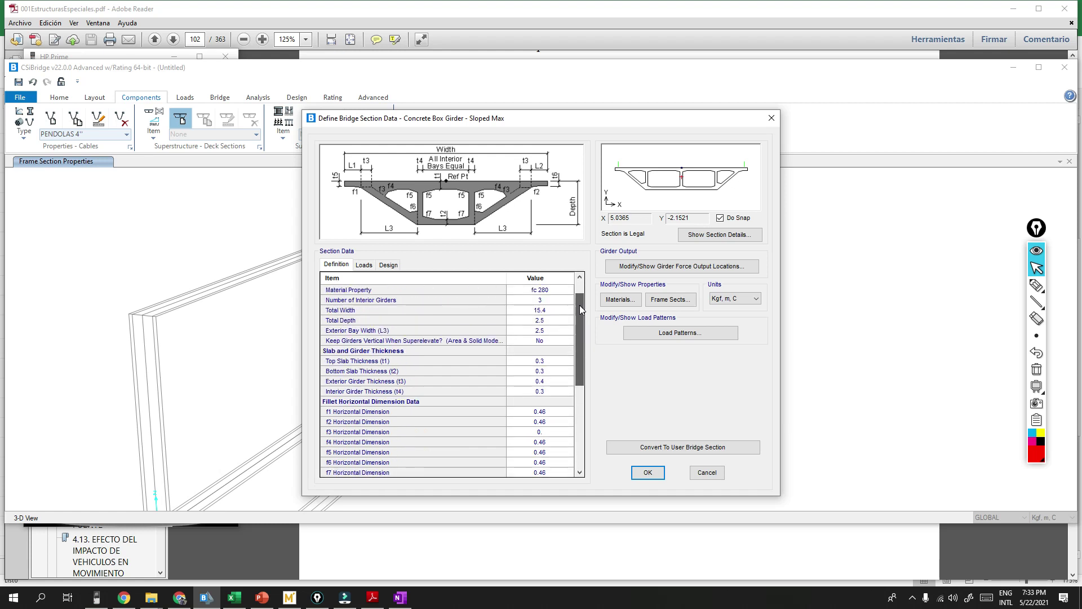
click(538, 341)
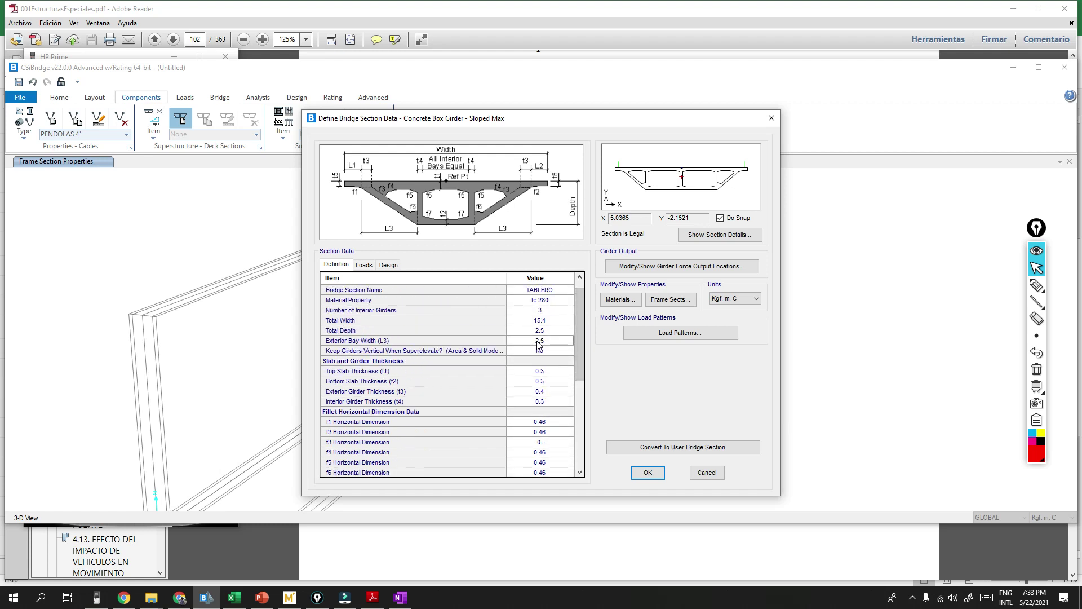
scroll(539, 343, up, 1)
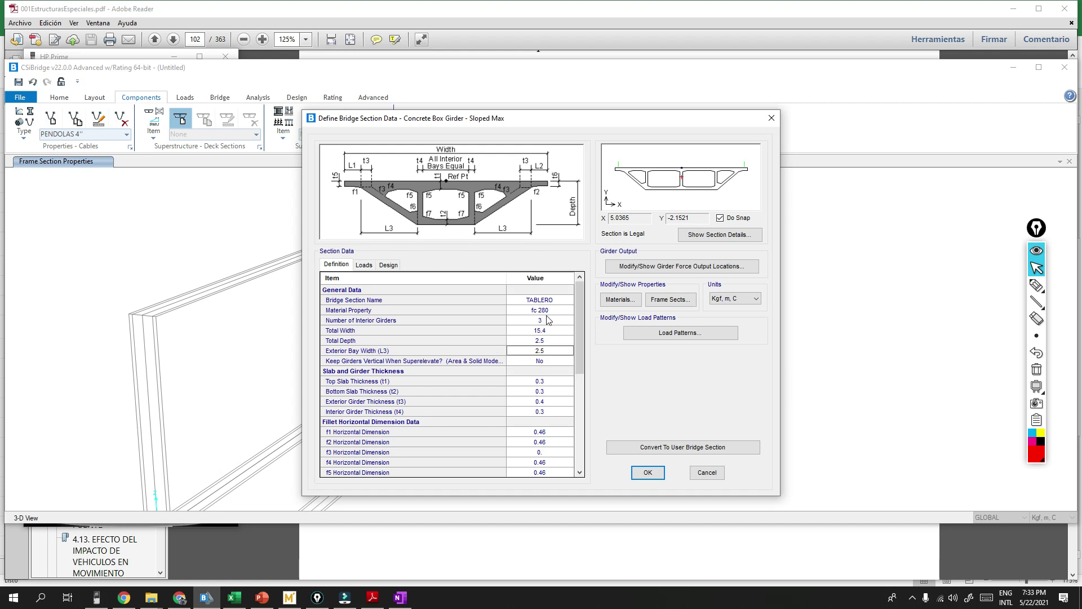
text(3)
click(557, 342)
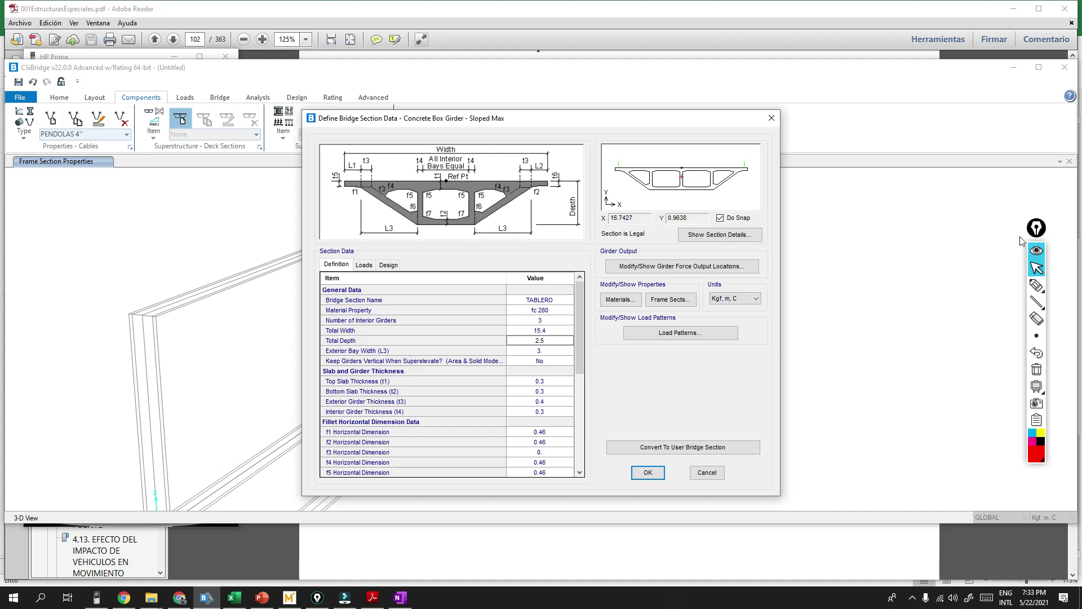
Step: Highlight the right exterior bay in red on the section preview, and remove the marking
click(1036, 286)
drag(729, 172, 725, 172)
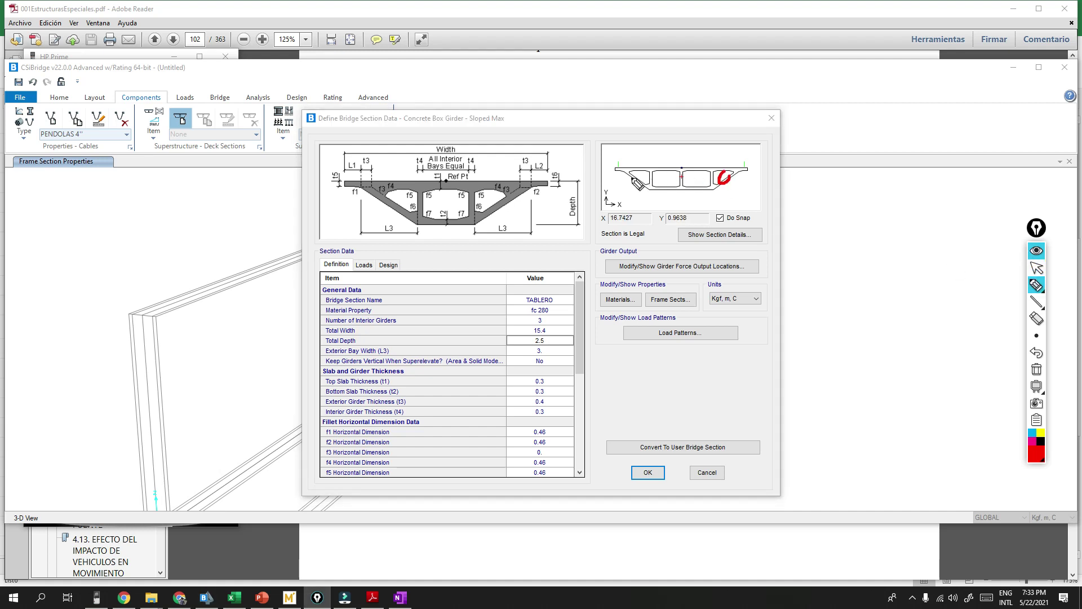
mouse_move(1041, 288)
click(1037, 268)
Step: Set the exterior bay width (L3) to 3.5 m
click(548, 350)
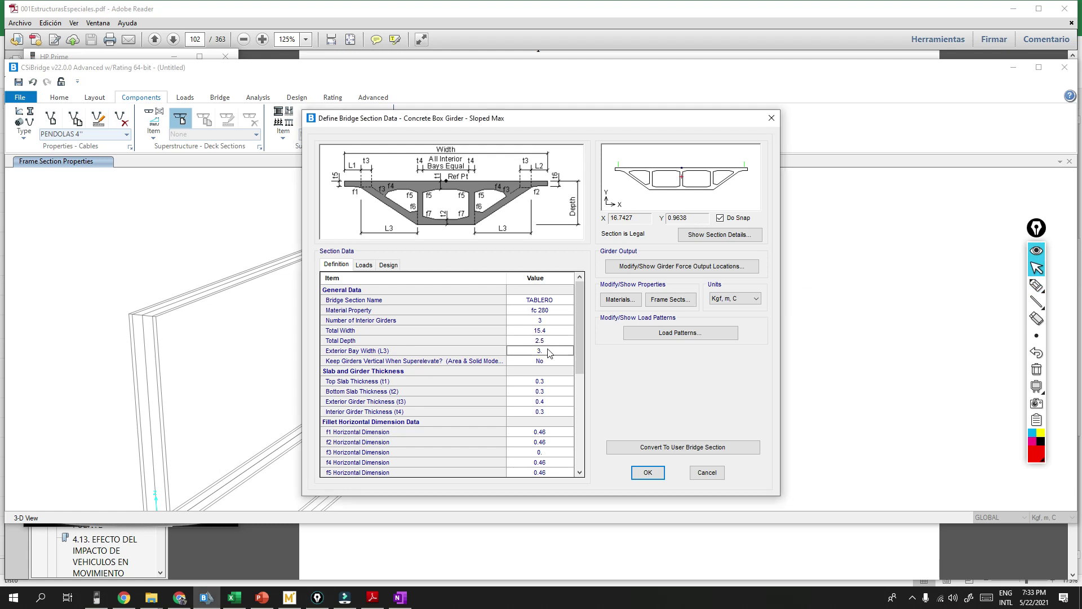
text(3)
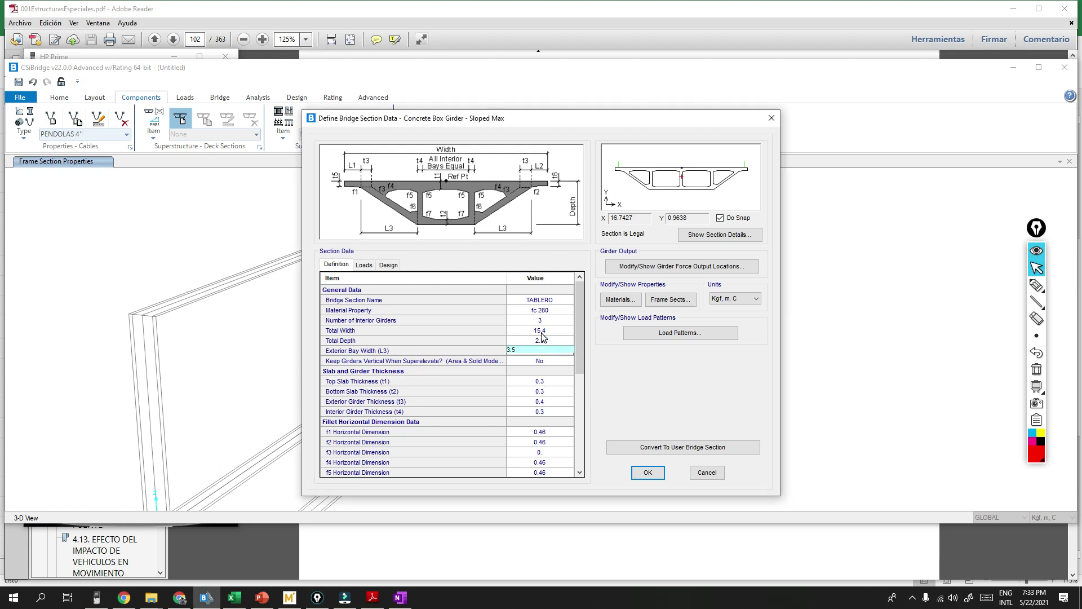
click(544, 341)
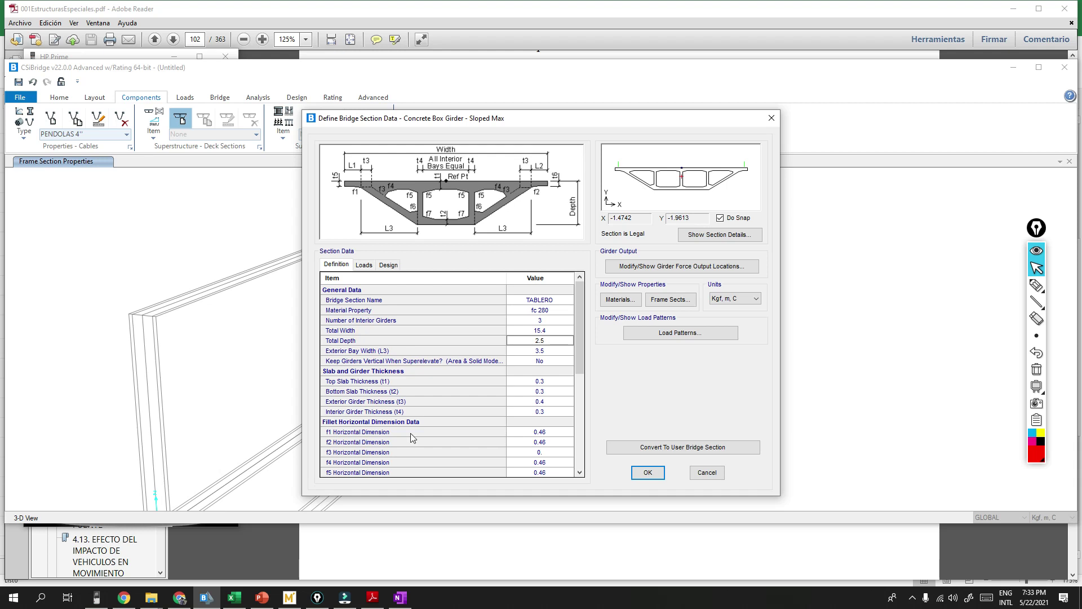
Step: Set the deck section's exterior girder thickness (t3) to 0.45 m
click(546, 402)
mouse_move(734, 175)
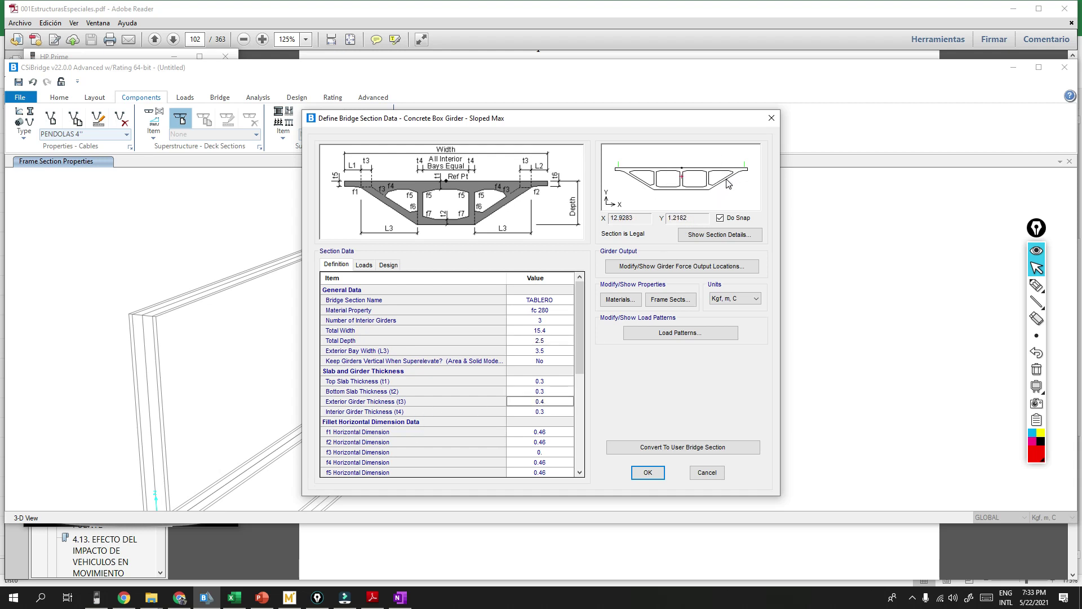
text(0)
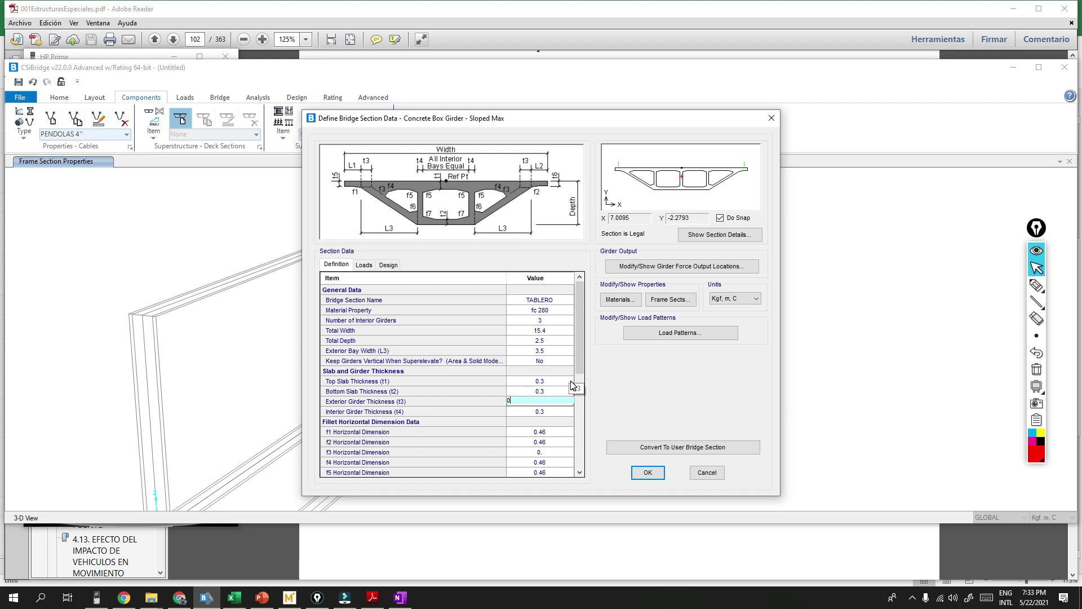
click(554, 416)
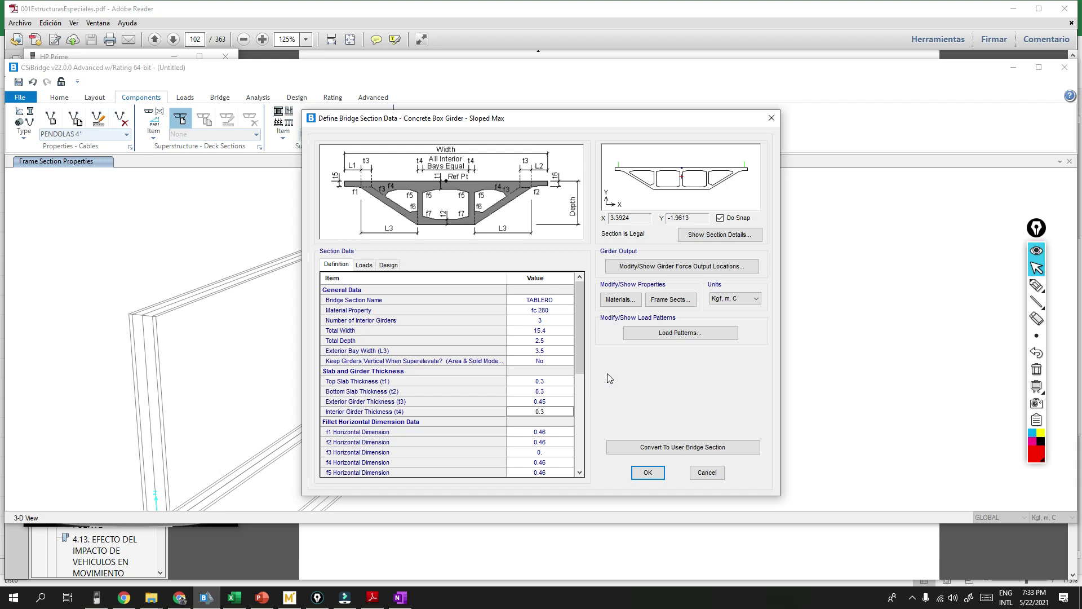
Step: Set the left and right overhang outer thicknesses (t5 and t6) to 0.25 m
drag(581, 349, 573, 370)
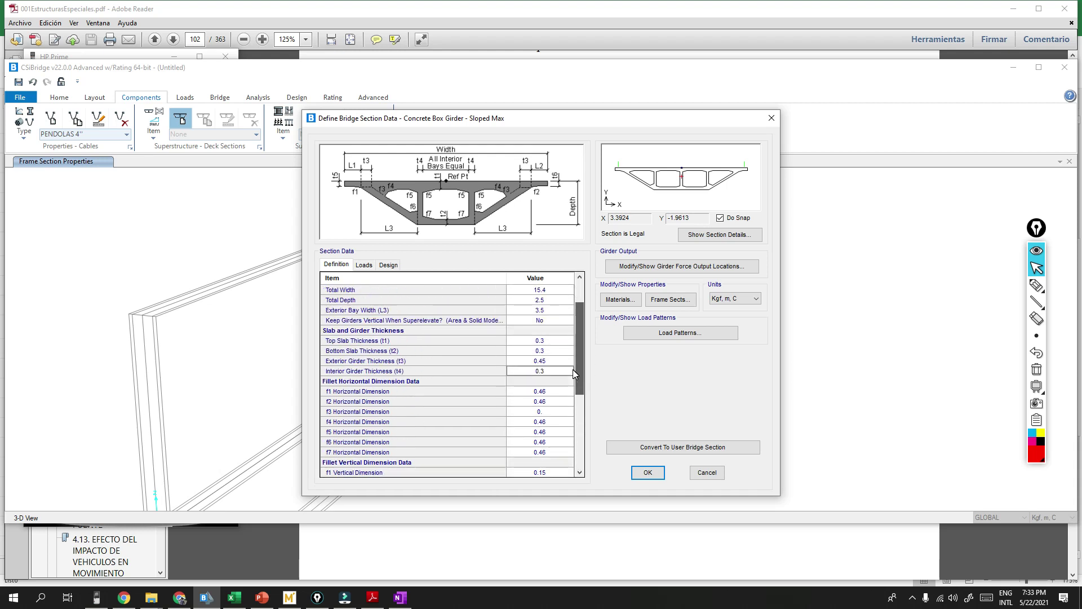
drag(573, 370, 576, 337)
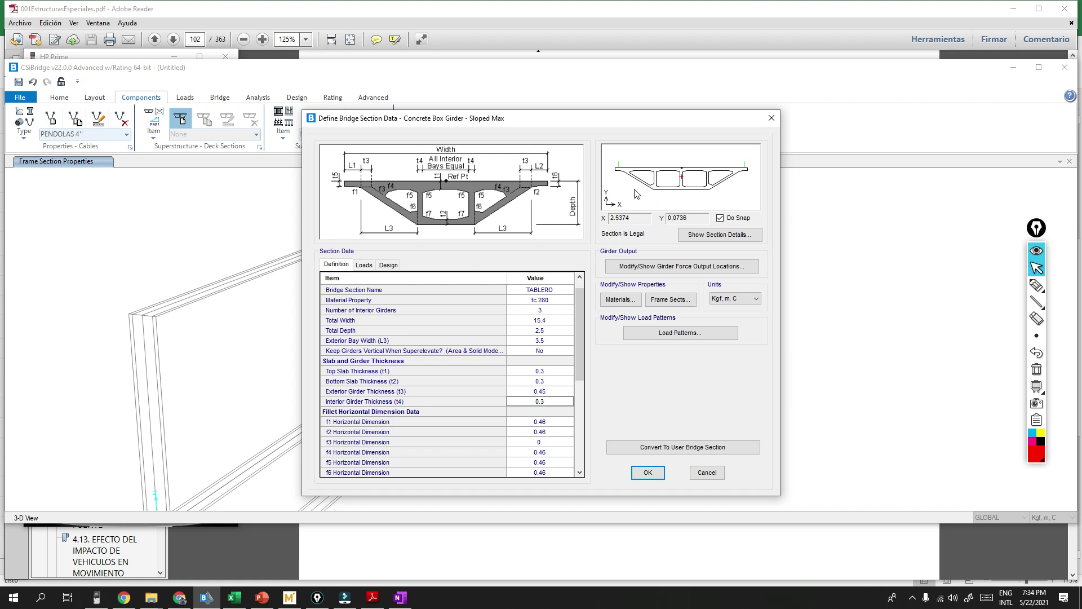
drag(581, 326, 579, 438)
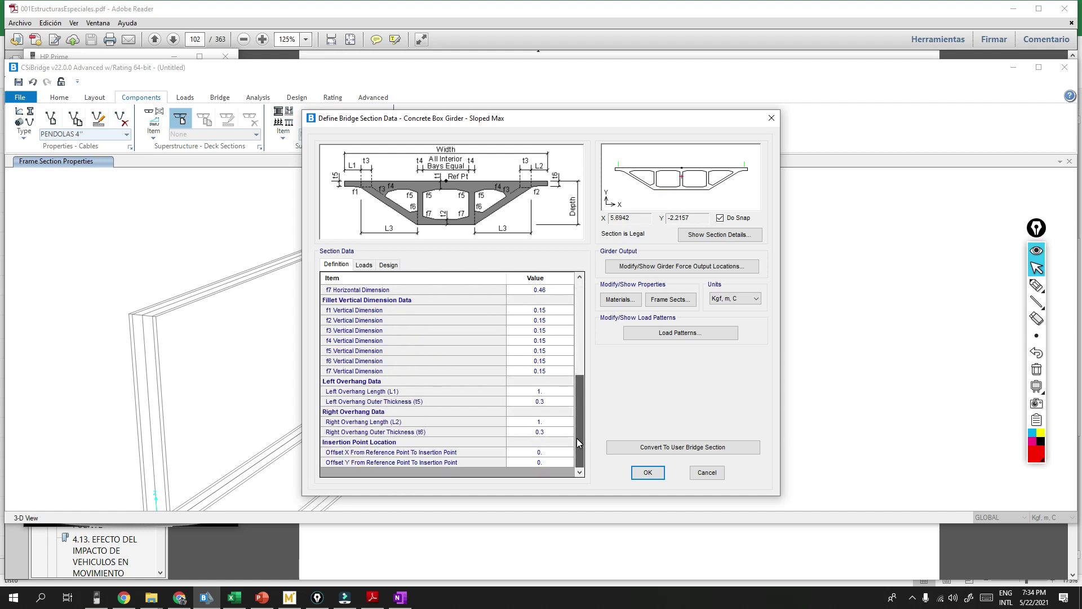
click(551, 403)
text(0.)
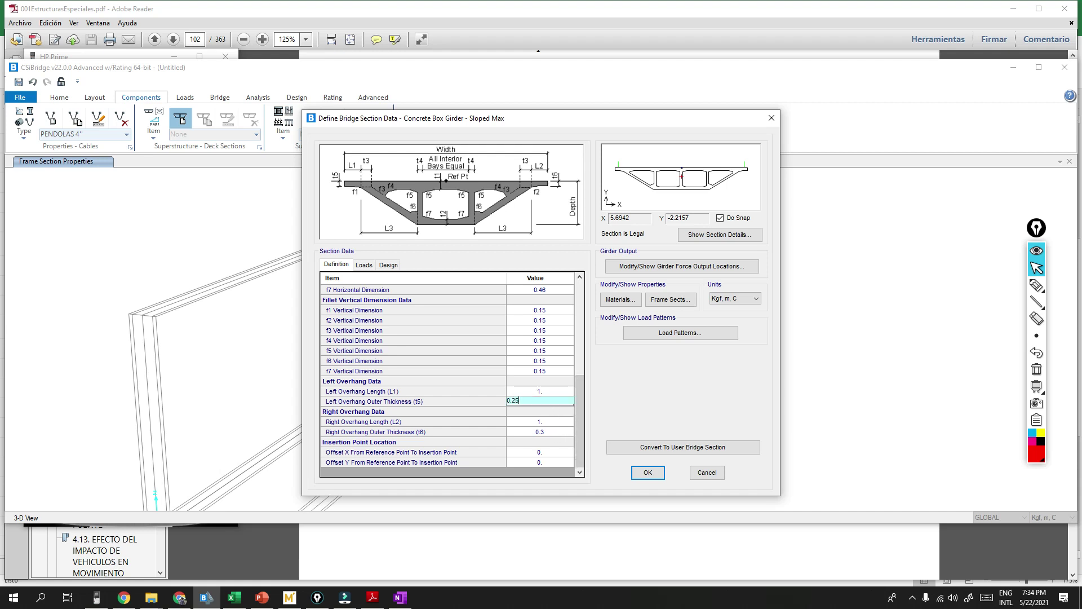
text(25)
click(546, 433)
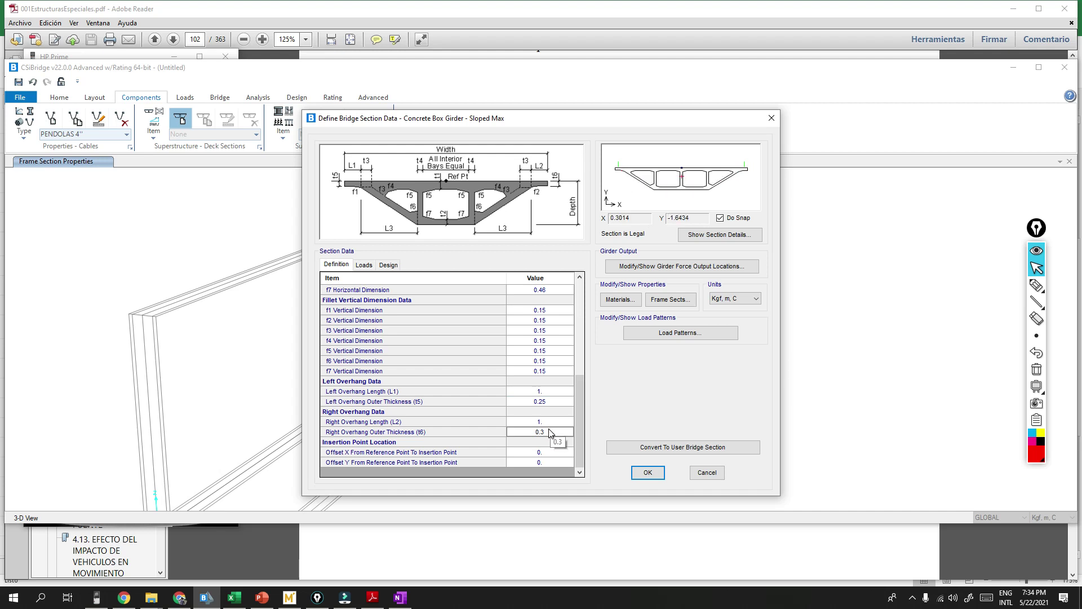
text(0.)
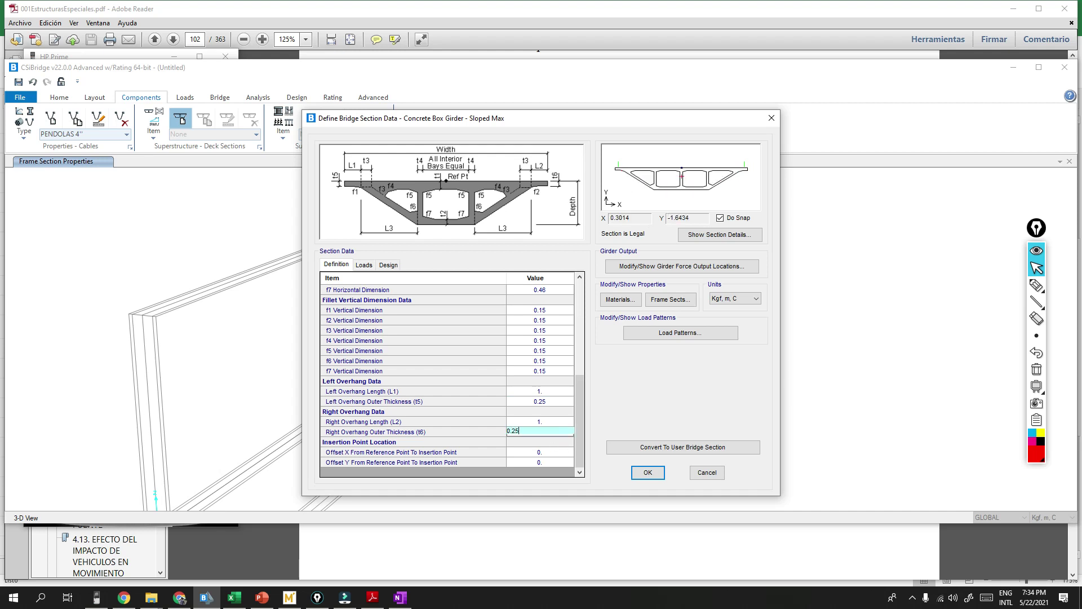
click(566, 402)
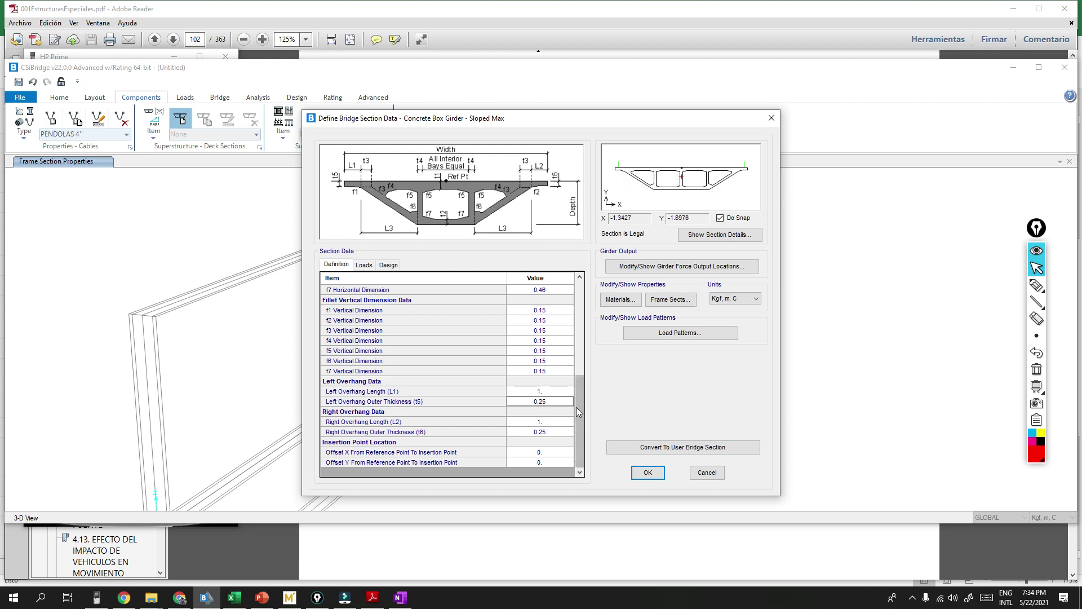
Step: Open the deck section's load data and mark the barrier positions in red on the section preview, clearing the marks
drag(579, 446, 586, 268)
click(366, 265)
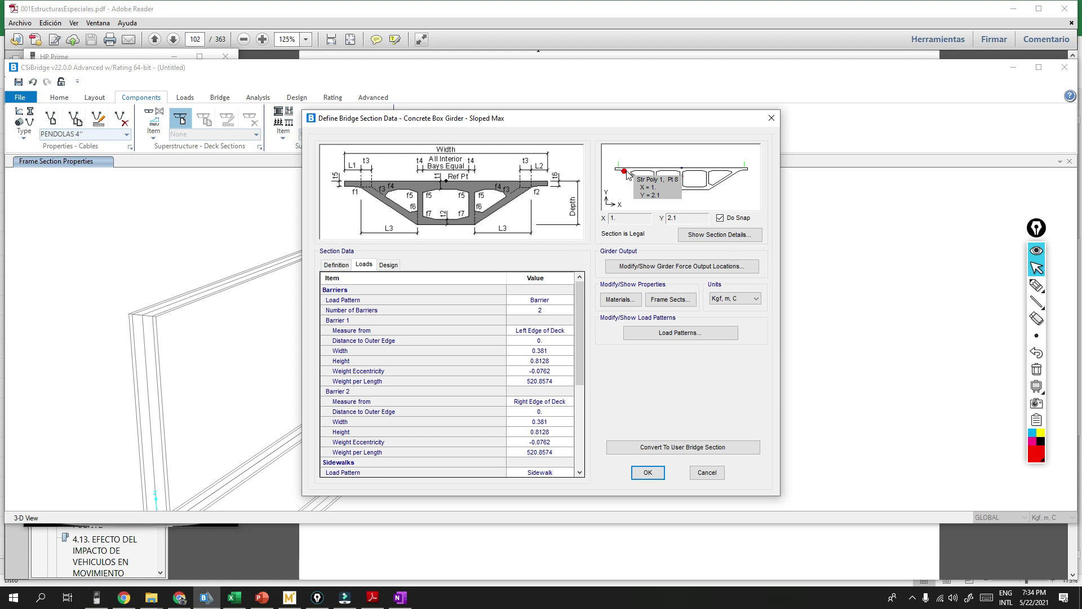
click(1037, 285)
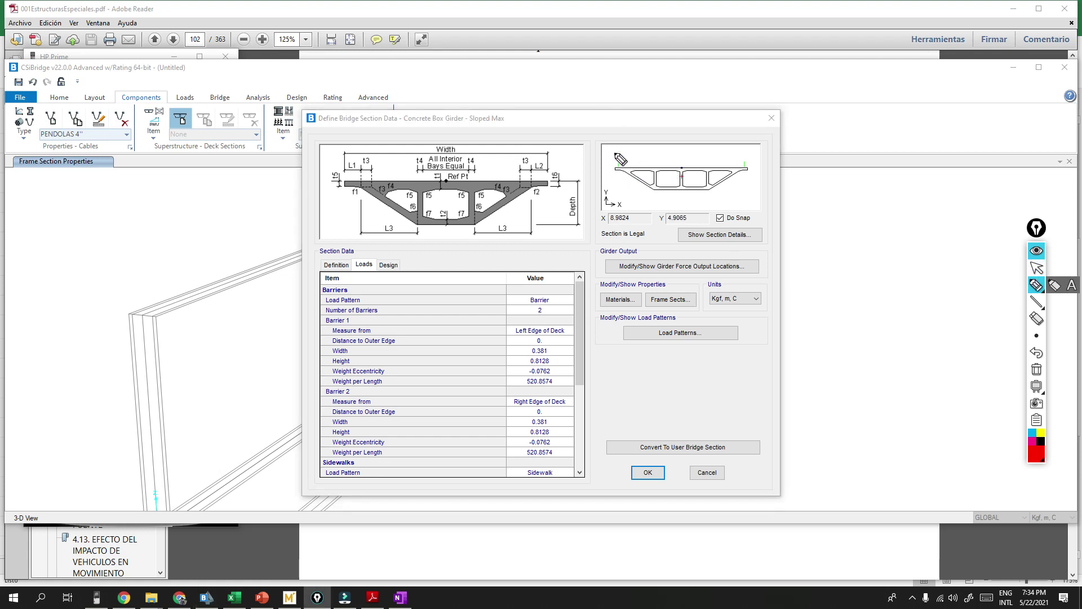
drag(616, 150, 616, 174)
drag(747, 150, 751, 163)
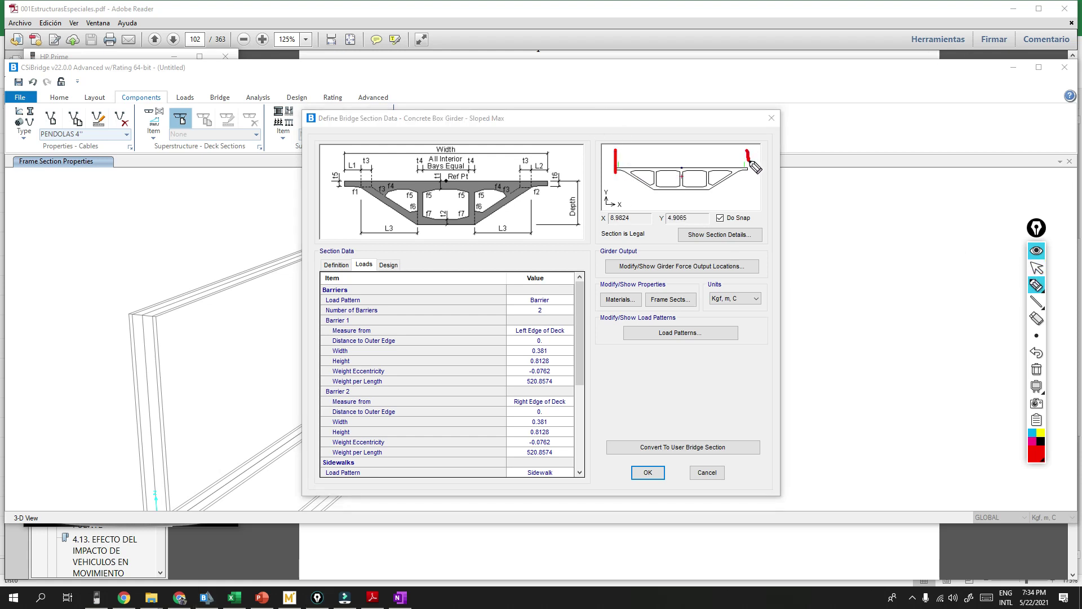
drag(638, 167, 638, 152)
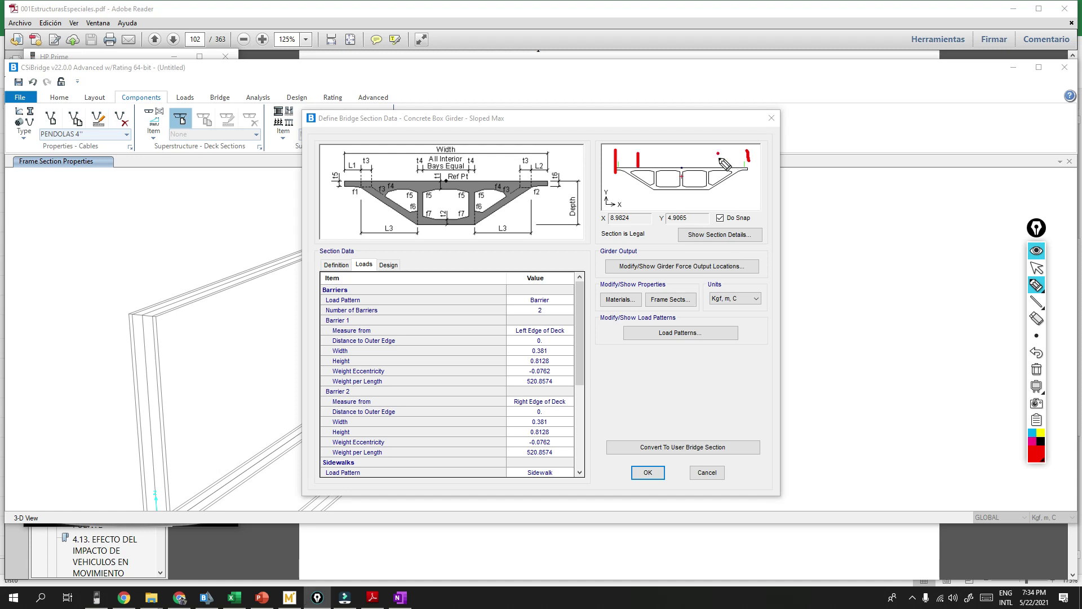
click(1036, 369)
click(1036, 273)
Step: Switch to the CABLES Y PUENTES presentation in PowerPoint and show its first slide
click(207, 598)
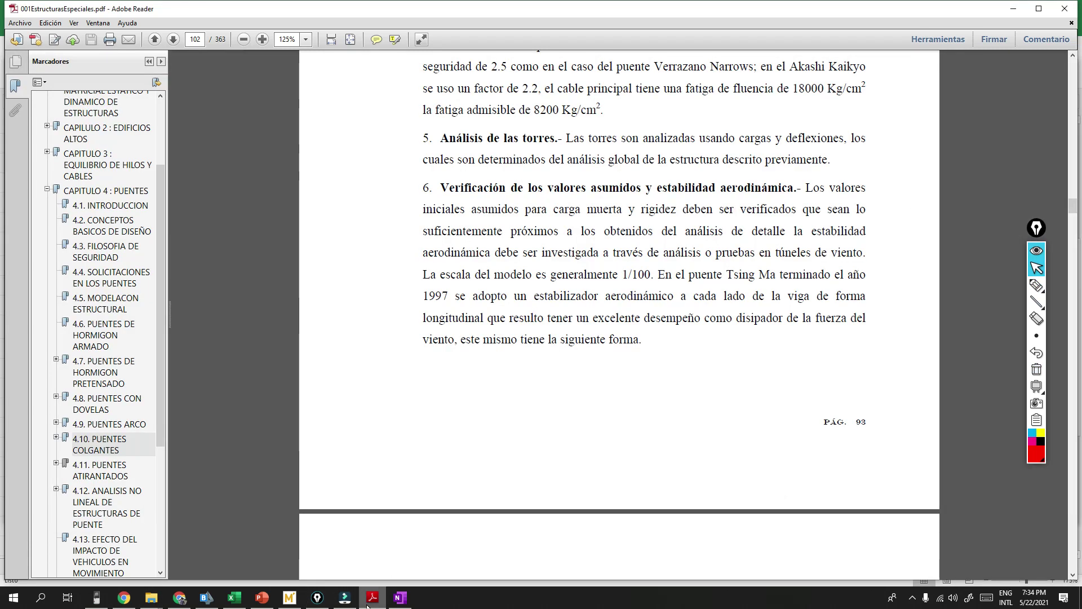
click(262, 597)
click(47, 115)
scroll(73, 184, up, 4)
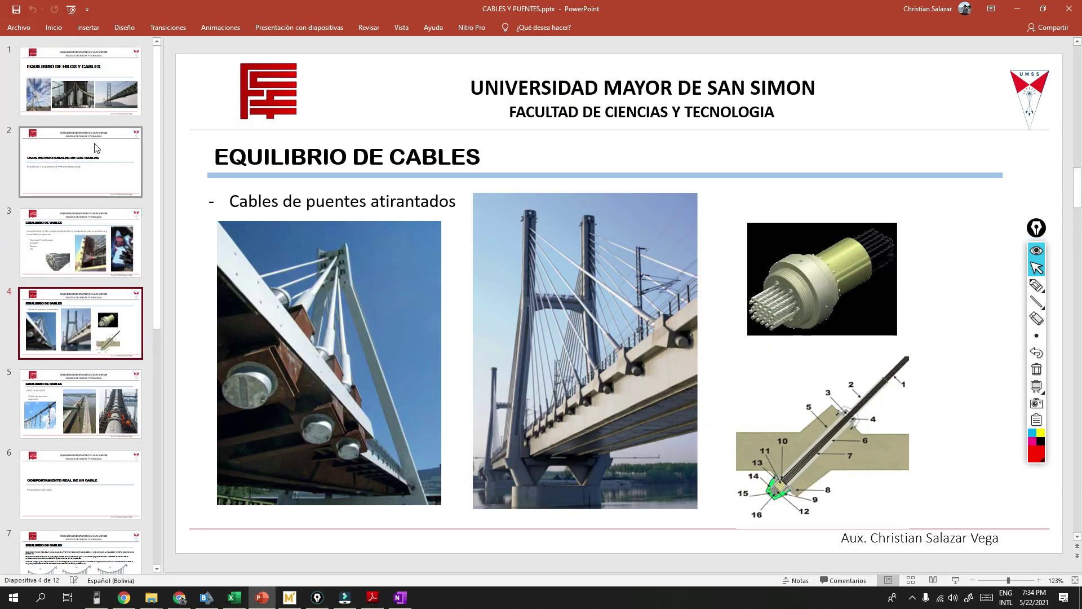
click(93, 104)
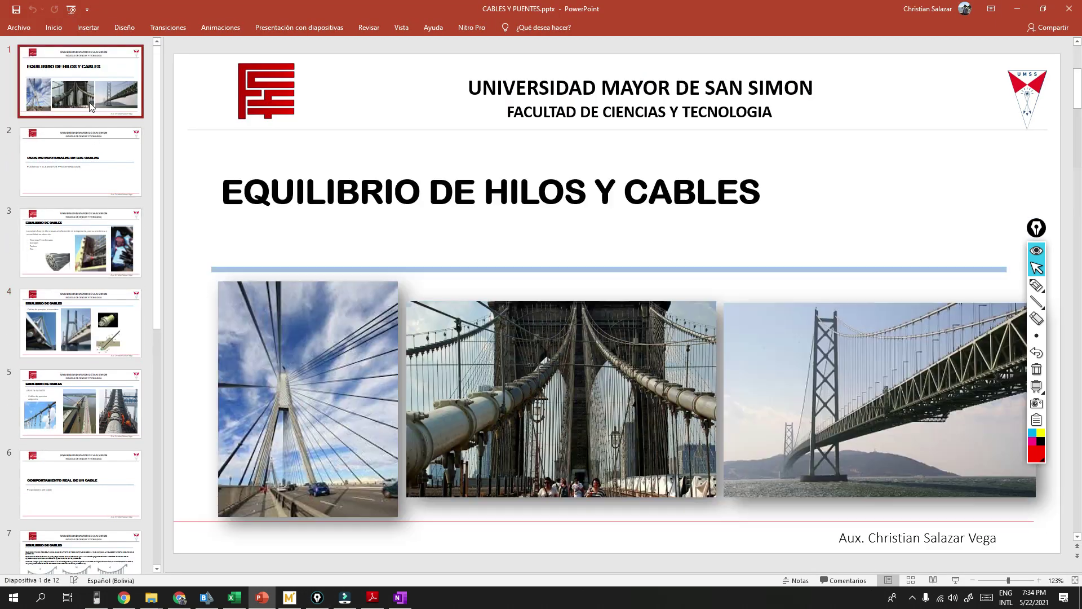
Step: Circle the road edges at the base of the cable-stayed bridge photo in red, and remove the marking
click(1039, 288)
mouse_move(272, 471)
mouse_down()
mouse_move(242, 525)
mouse_move(292, 481)
mouse_move(277, 470)
mouse_up()
mouse_move(303, 524)
mouse_down()
mouse_move(282, 499)
mouse_move(296, 516)
mouse_move(282, 499)
mouse_move(228, 504)
mouse_move(258, 486)
mouse_move(247, 503)
mouse_up()
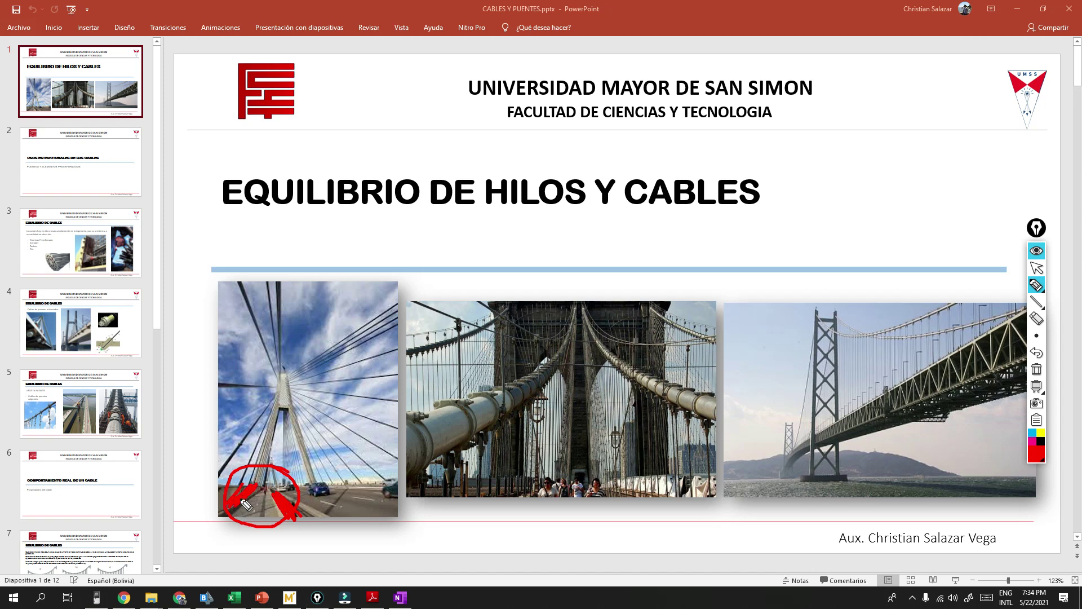
click(1037, 370)
click(1038, 271)
Step: Return to CSiBridge, sketch the barriers running along the deck in red over the section preview, and remove the sketch
click(261, 598)
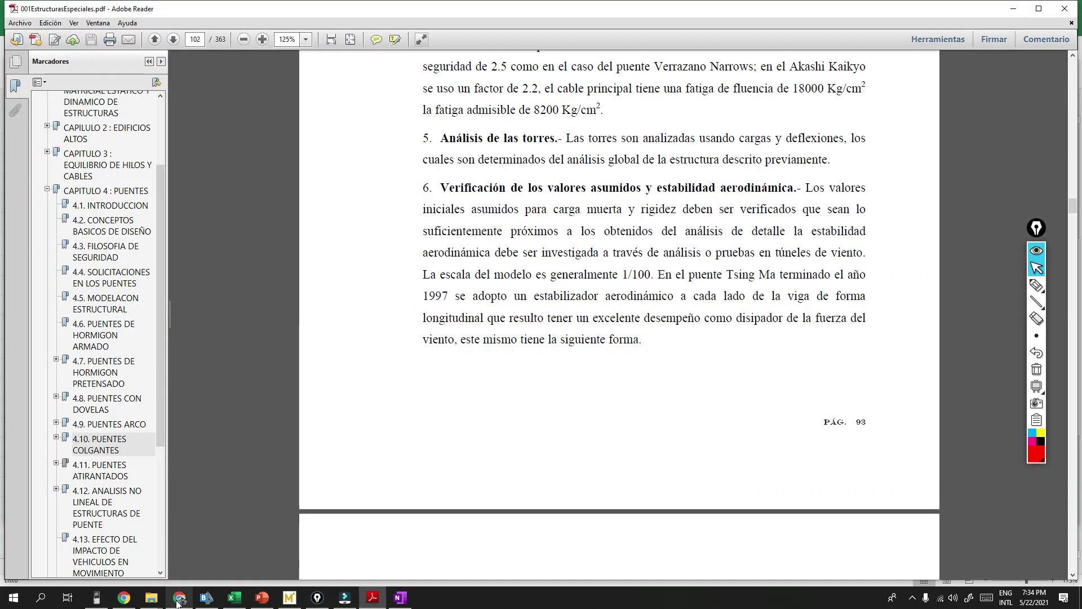
mouse_move(178, 602)
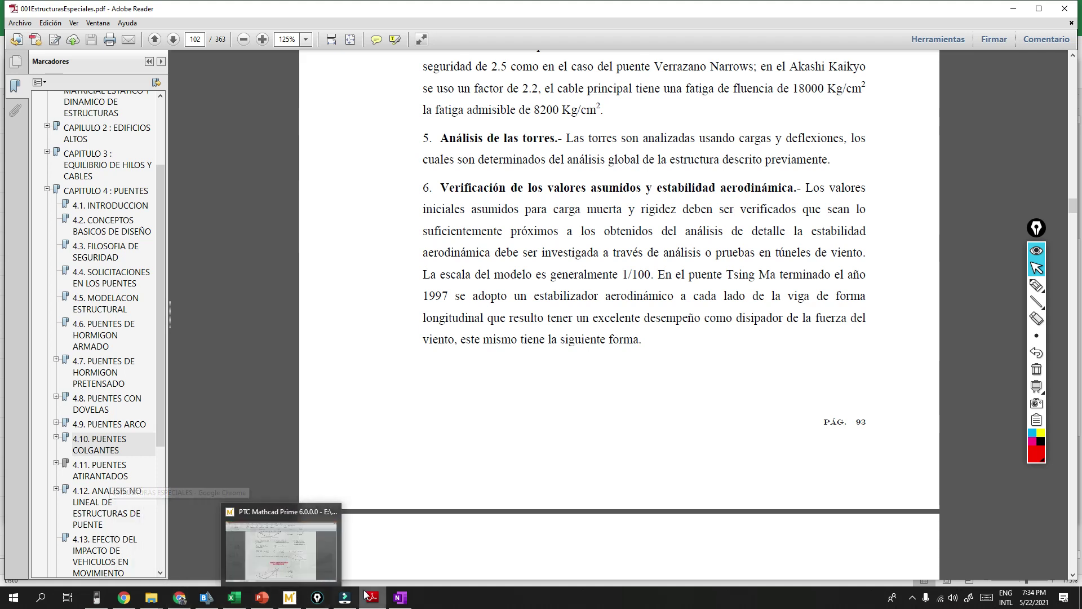
mouse_move(324, 603)
mouse_move(262, 602)
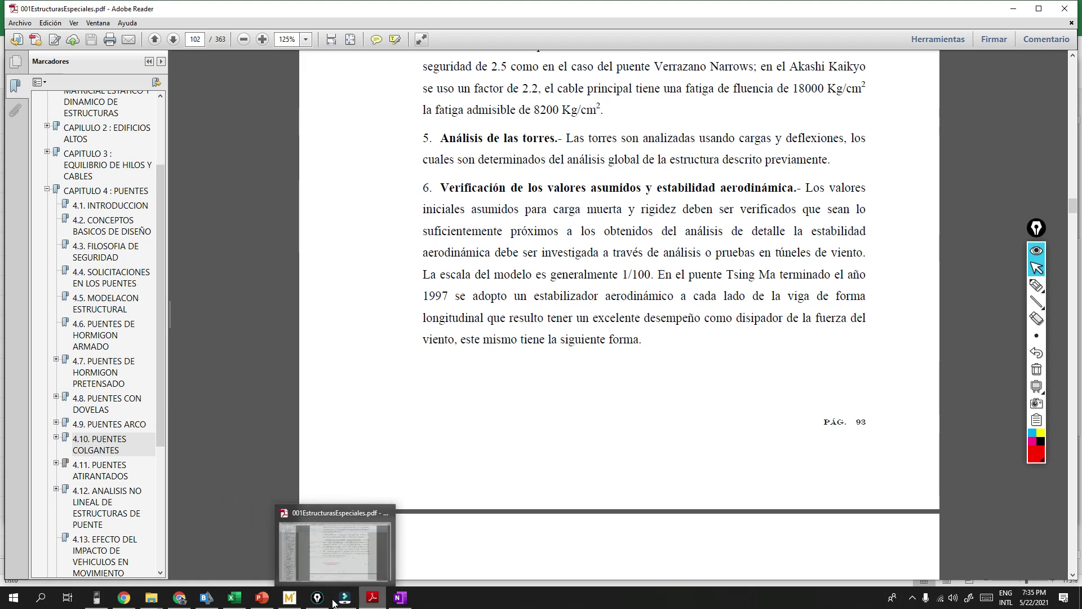
click(196, 602)
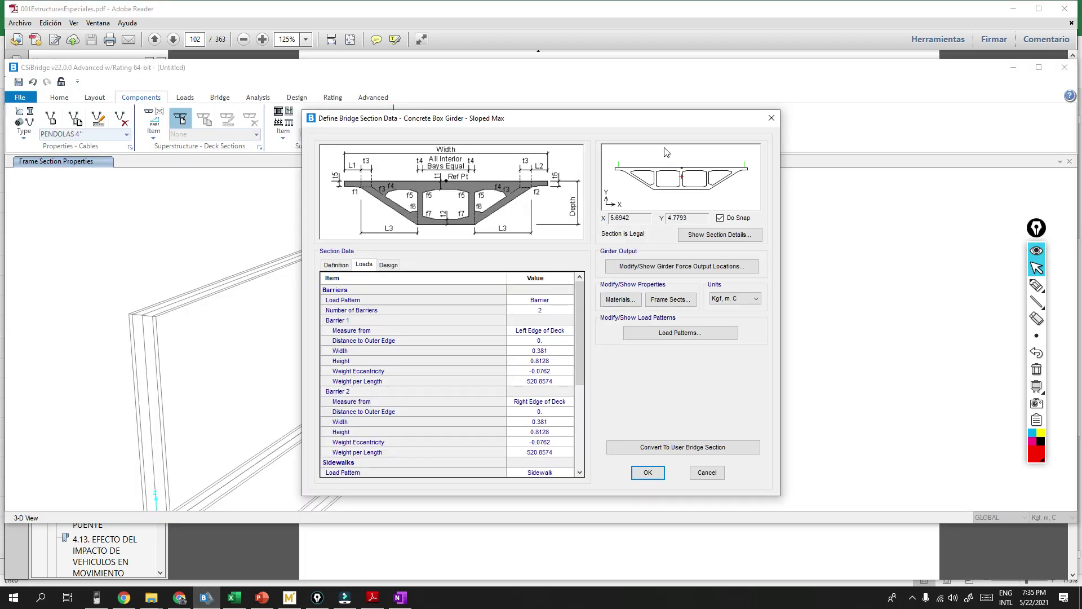
click(1036, 285)
drag(616, 144, 617, 167)
drag(747, 147, 747, 158)
mouse_move(669, 151)
mouse_down()
mouse_move(620, 155)
mouse_move(637, 158)
mouse_move(634, 137)
mouse_move(696, 76)
mouse_up()
drag(614, 169, 680, 121)
mouse_move(617, 132)
mouse_down()
mouse_move(657, 105)
mouse_move(663, 132)
mouse_move(697, 116)
mouse_up()
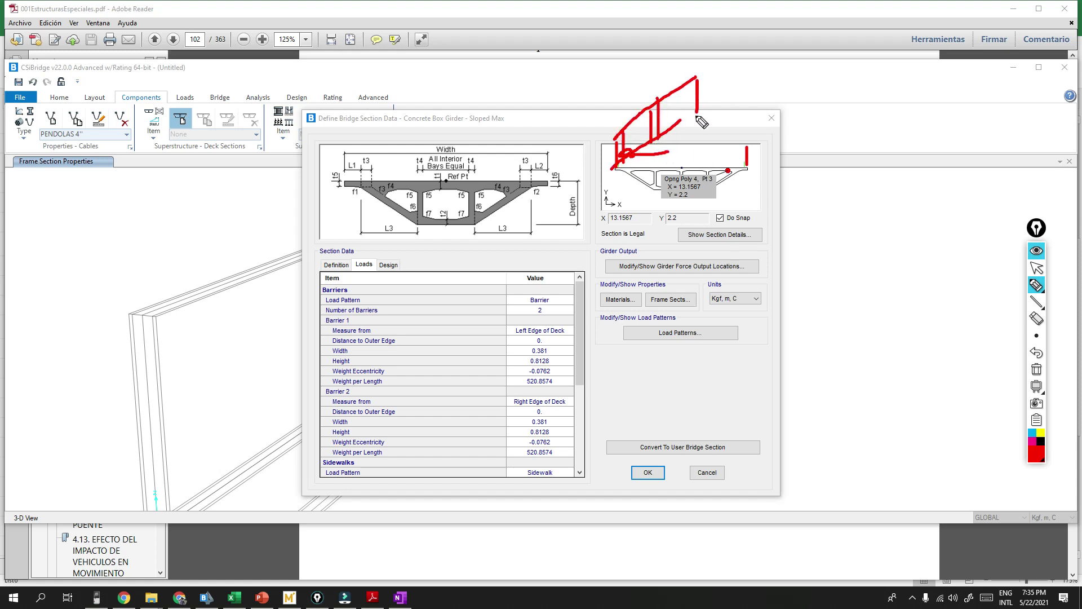
click(1036, 369)
drag(608, 171, 672, 83)
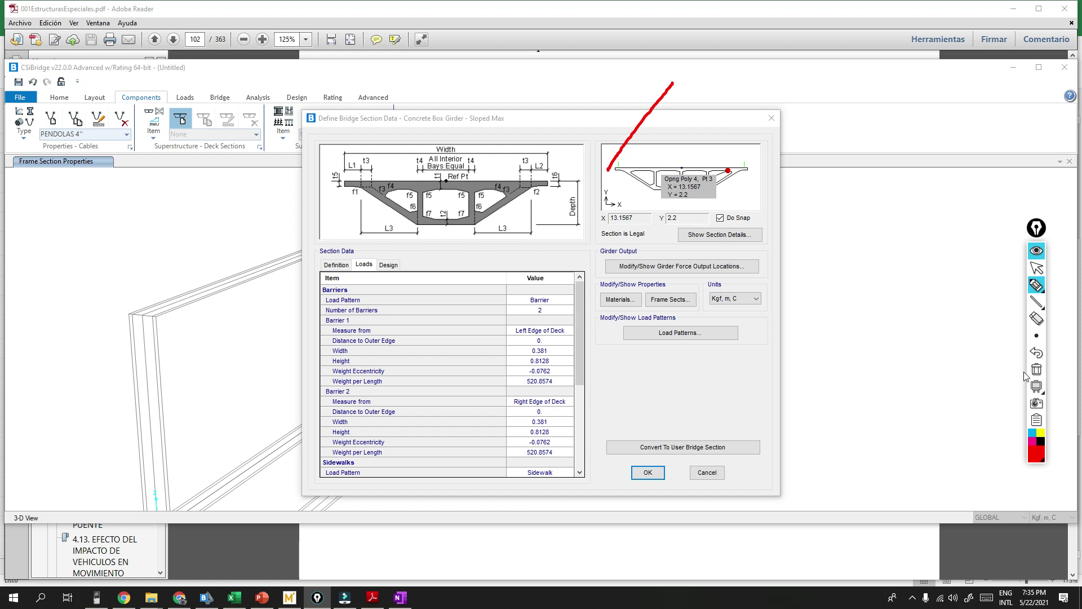
click(1041, 274)
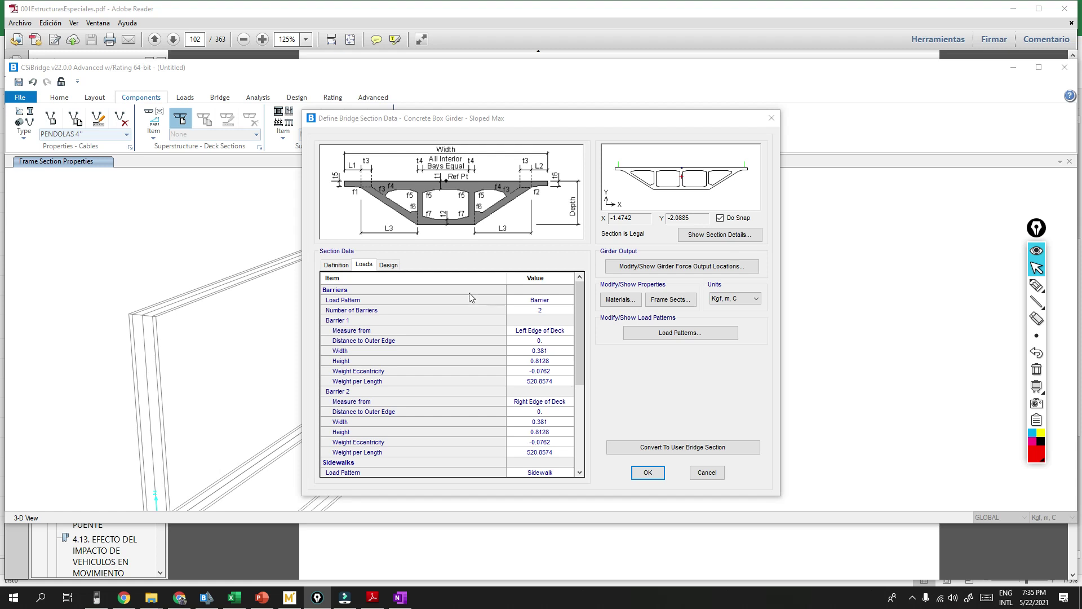
Step: Set the number of barriers on the deck section to 4
click(546, 308)
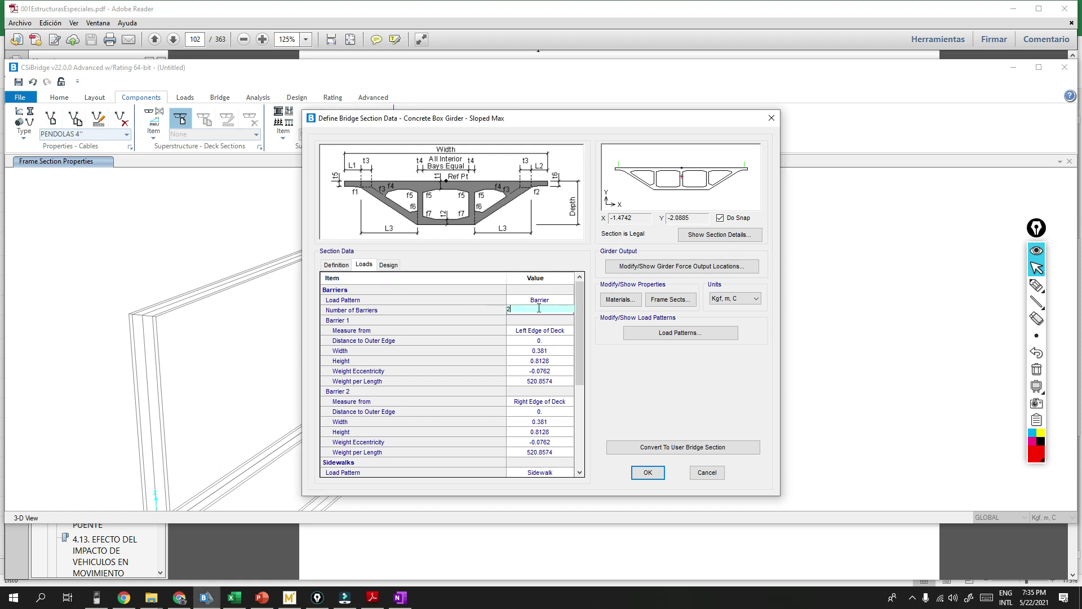
text(4)
click(545, 333)
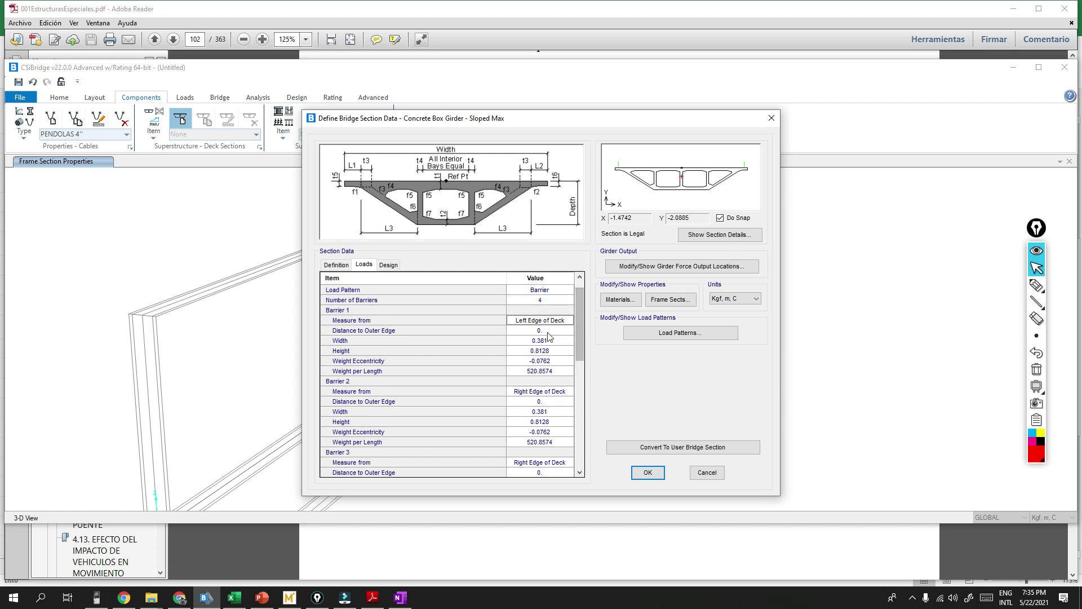
Step: Set barrier 1's width to 0.1 m and its height to 1 m
mouse_move(616, 171)
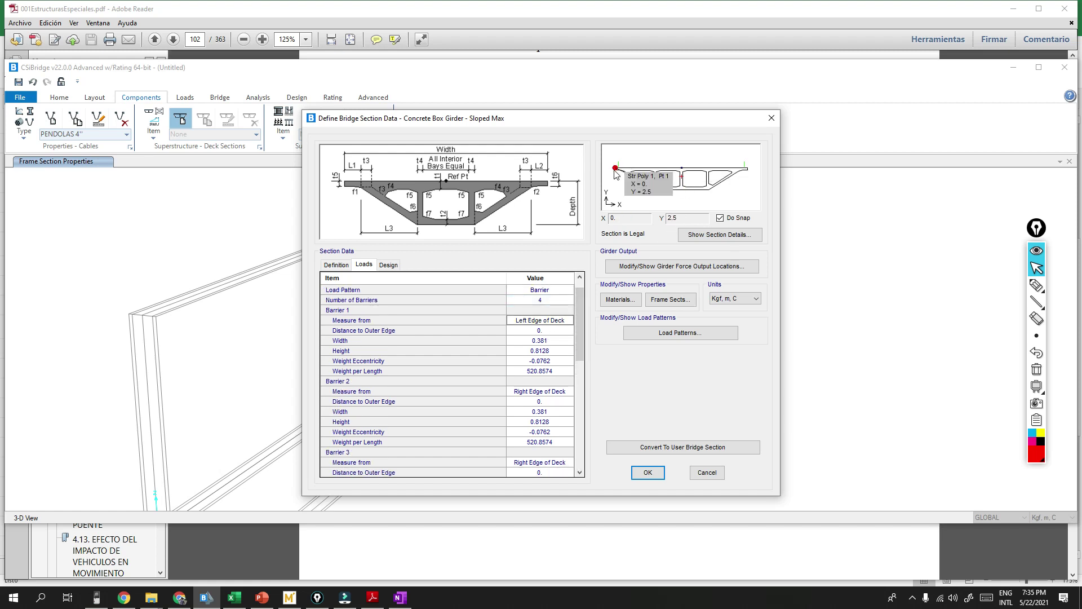
click(544, 331)
click(549, 340)
click(549, 341)
text(0)
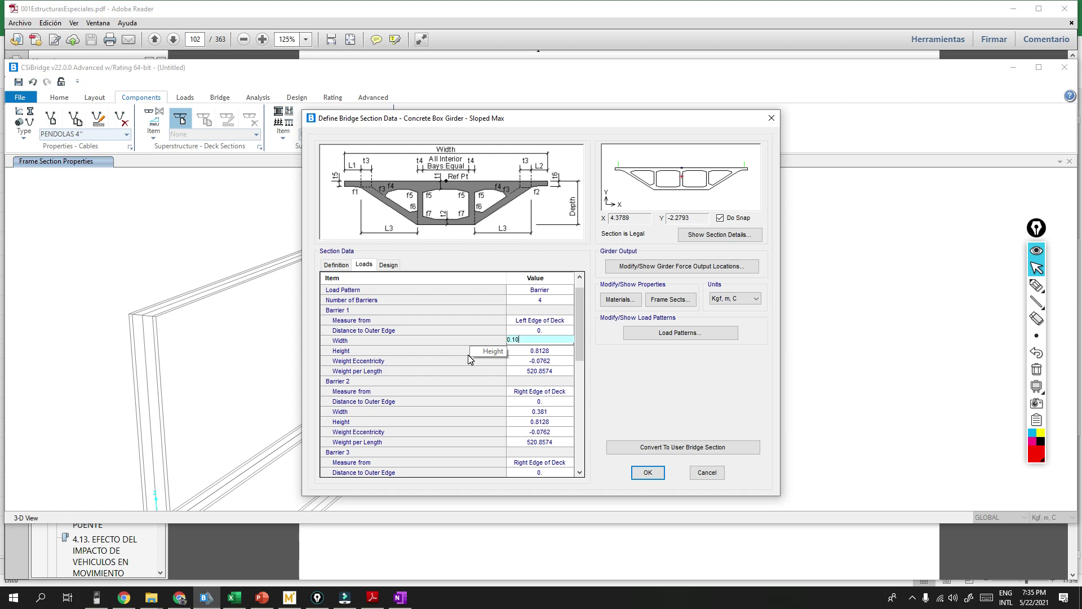
text(.10)
click(549, 352)
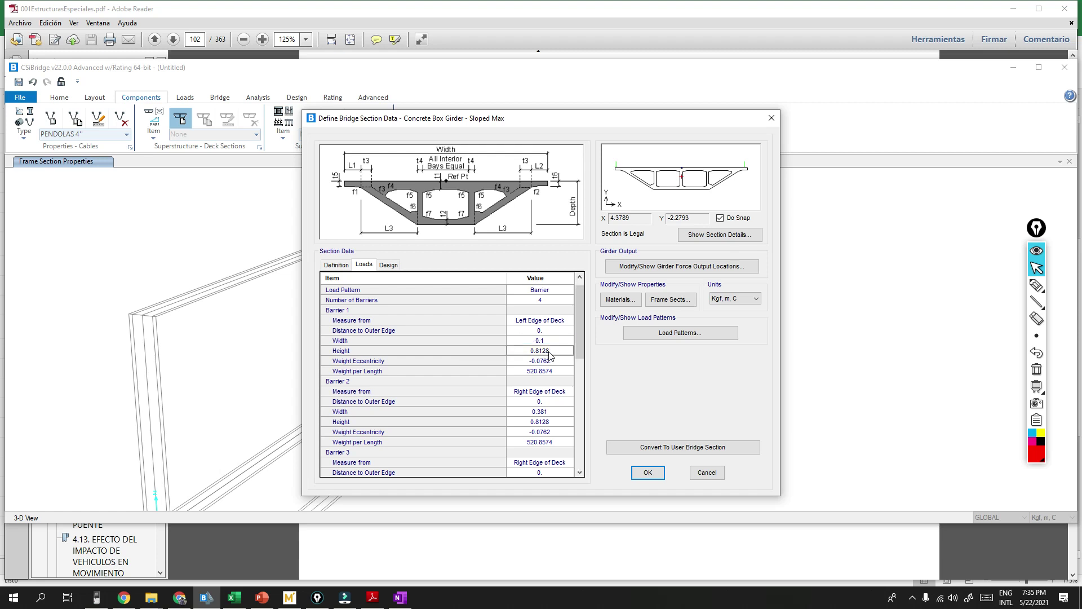
click(552, 351)
text(1)
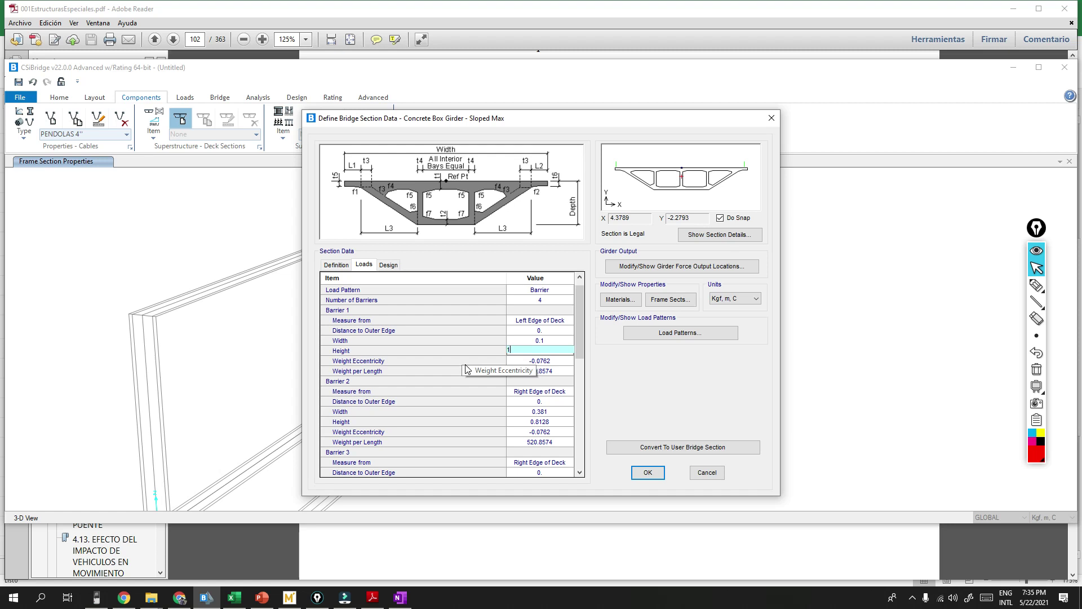
Step: Set barrier 1's weight per length to 100 kgf/m
click(550, 371)
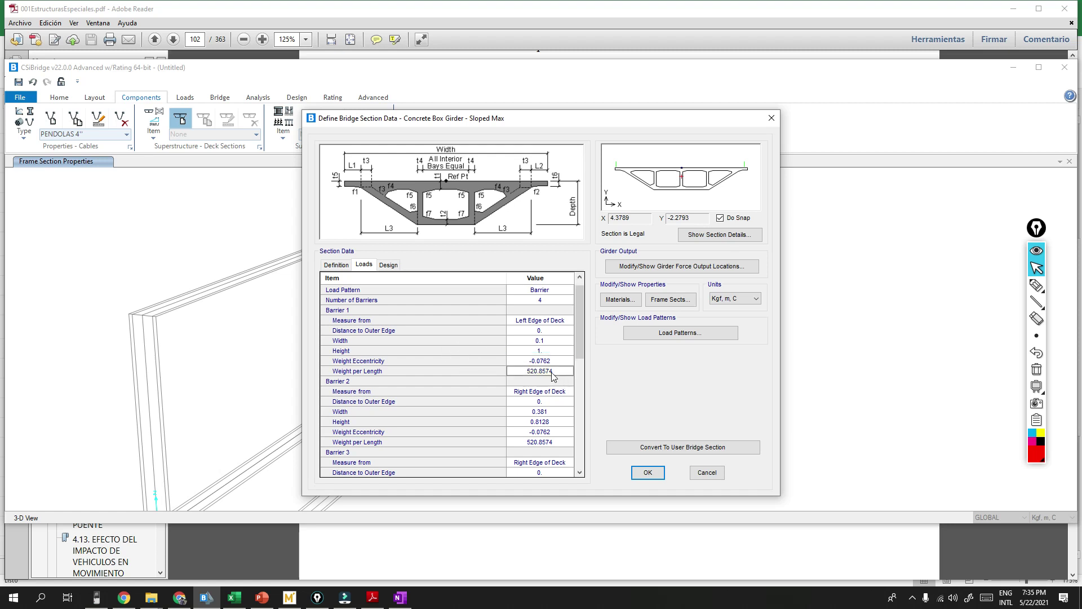
text(1)
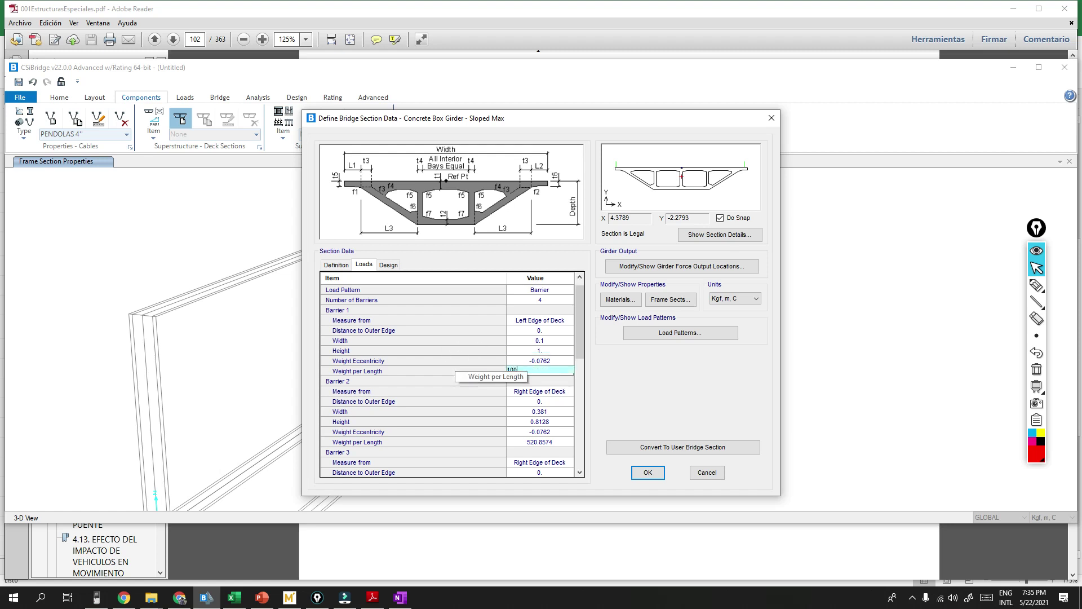
text(00)
Step: Set barrier 2's width to 0.1 m and its height to 1 m
click(553, 411)
click(580, 473)
click(581, 473)
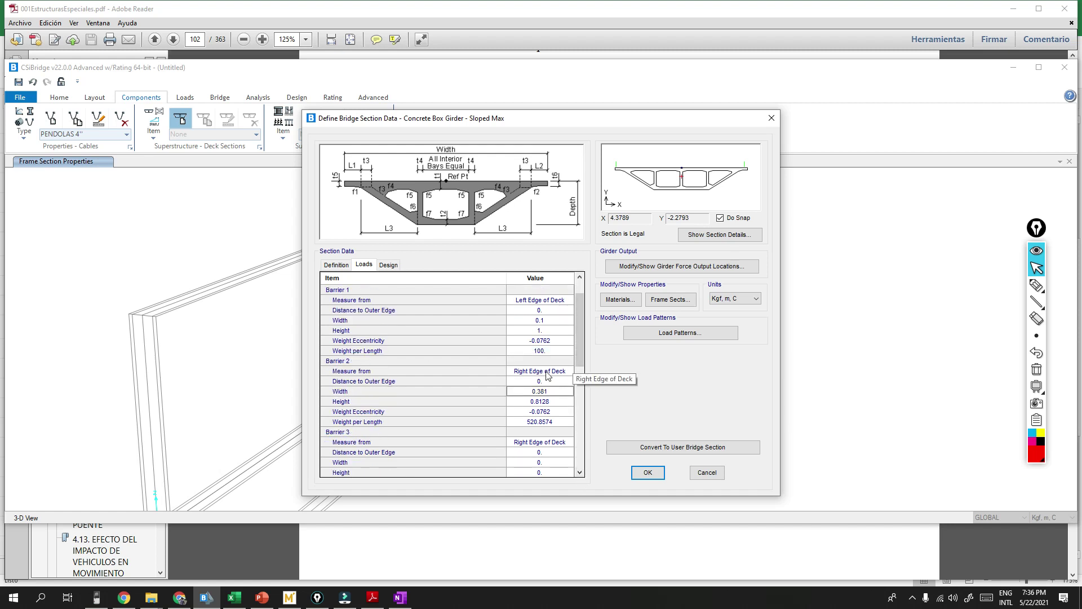
click(548, 391)
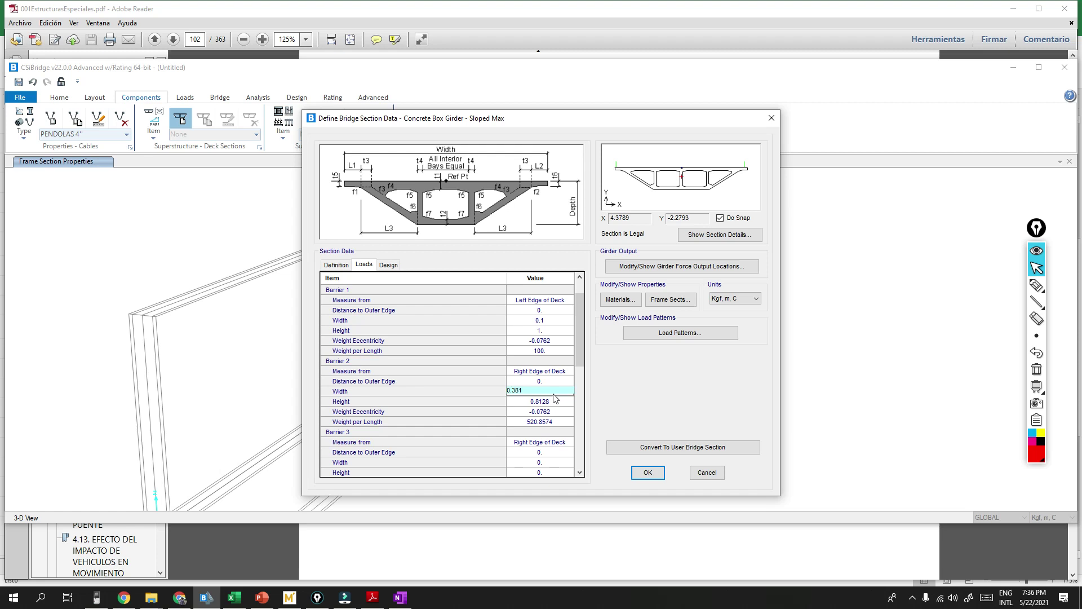
key(Return)
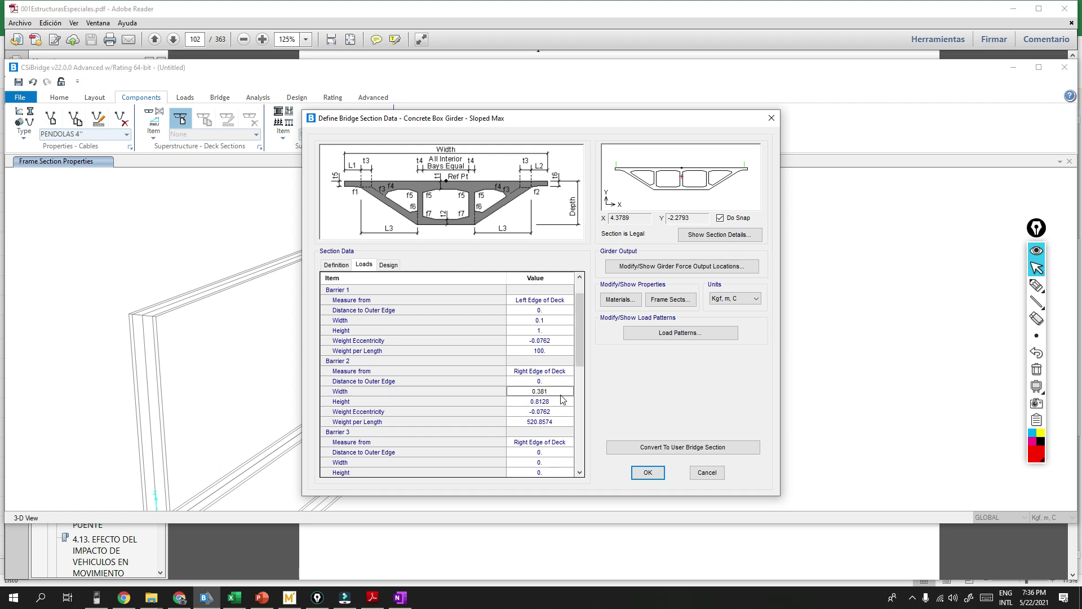
text(0)
click(553, 402)
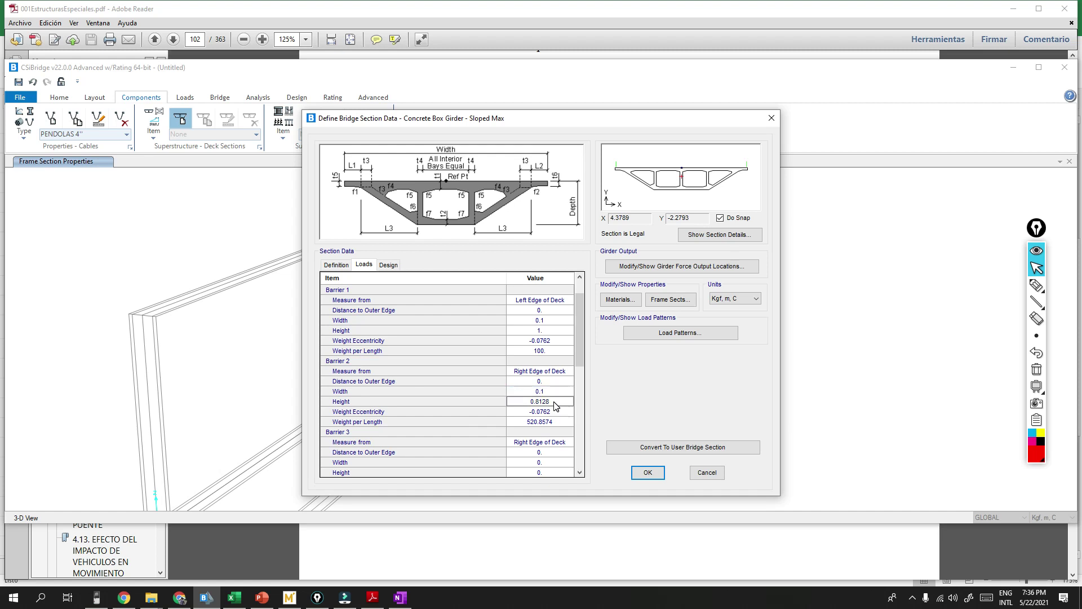
text(1)
Step: Set barrier 2's weight per length to 100 kgf/m
click(556, 424)
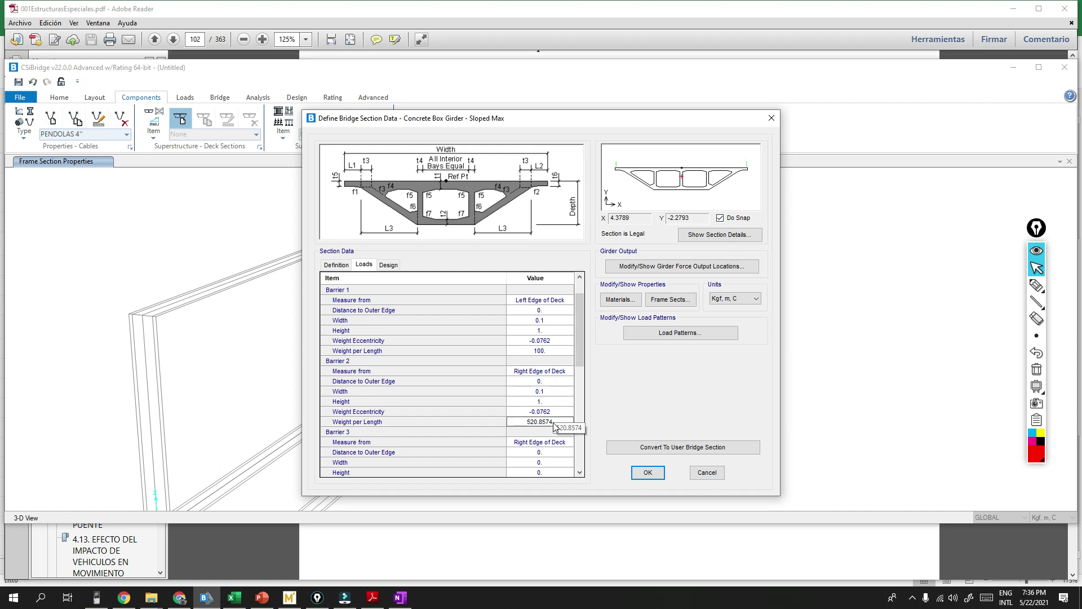
text(100)
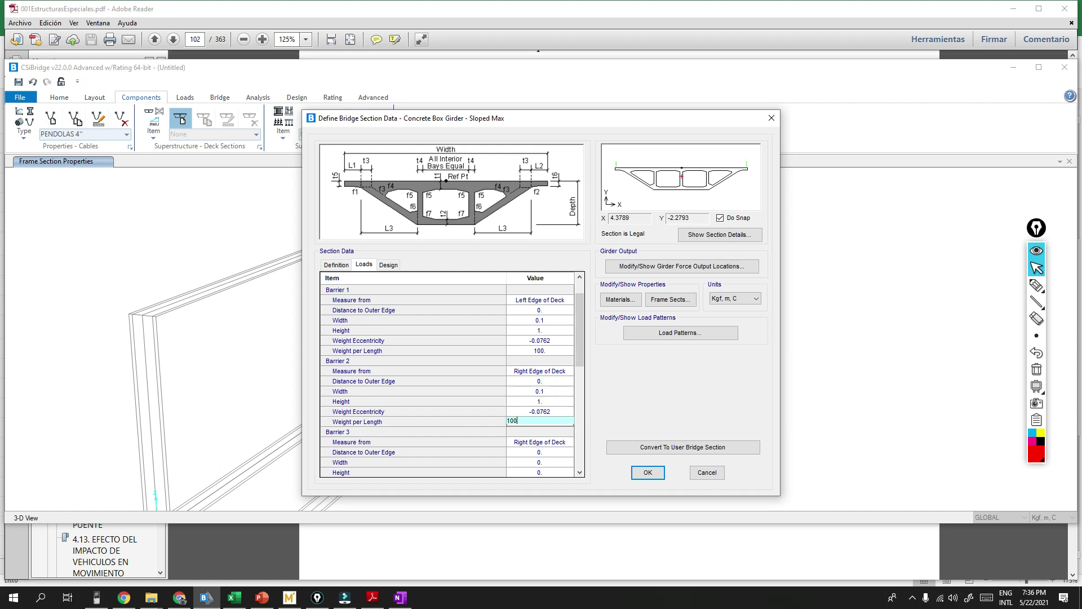
click(552, 453)
Step: Switch to the Excel workbook and review the pedestrian, roadway and total width cells on the Colgante sheet
click(580, 472)
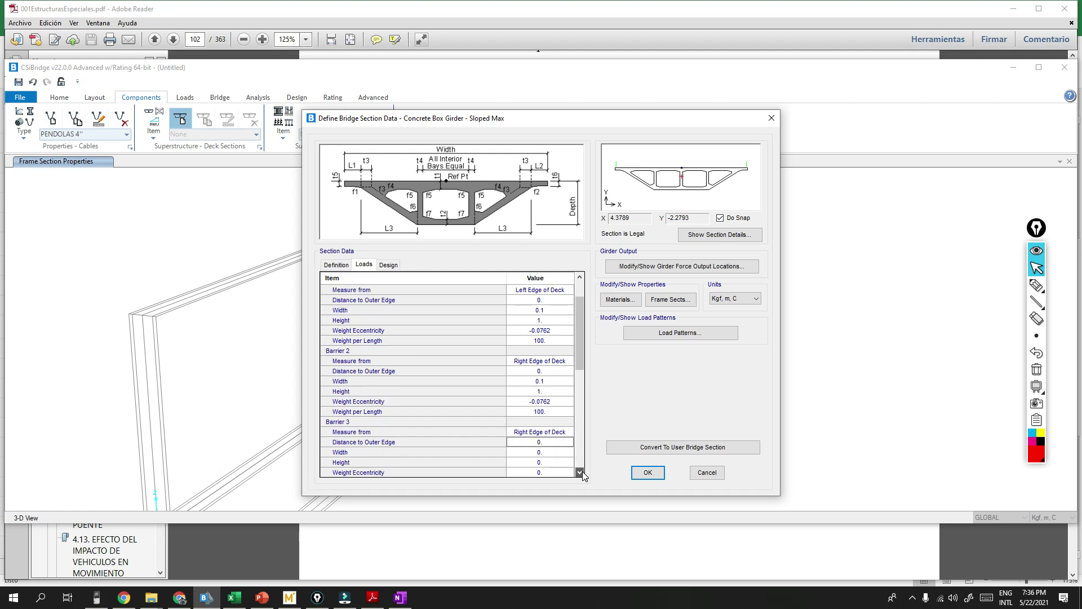
click(580, 472)
click(579, 472)
click(580, 473)
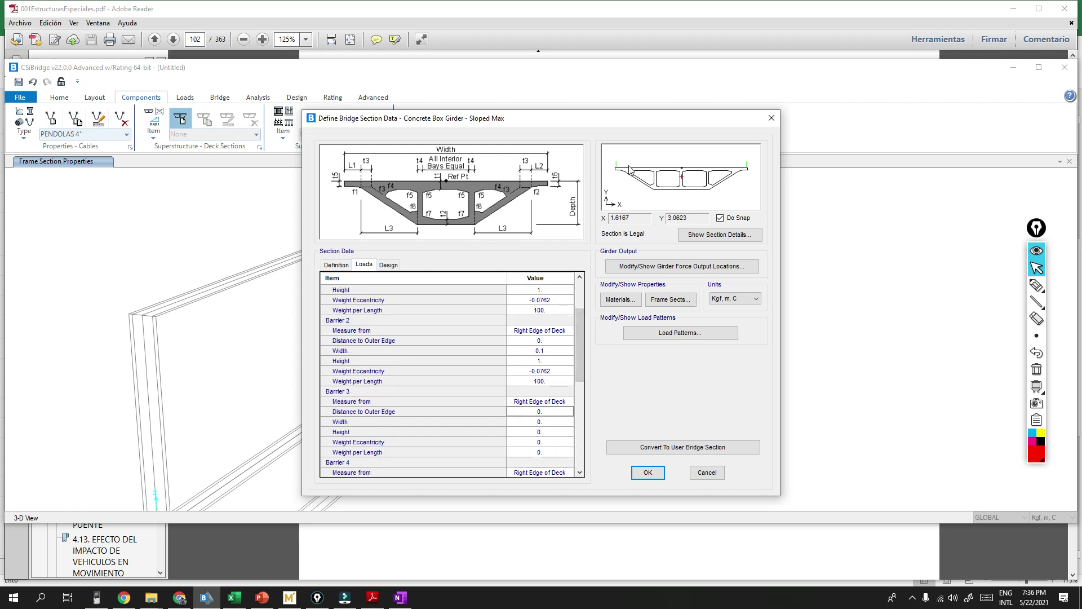
click(443, 9)
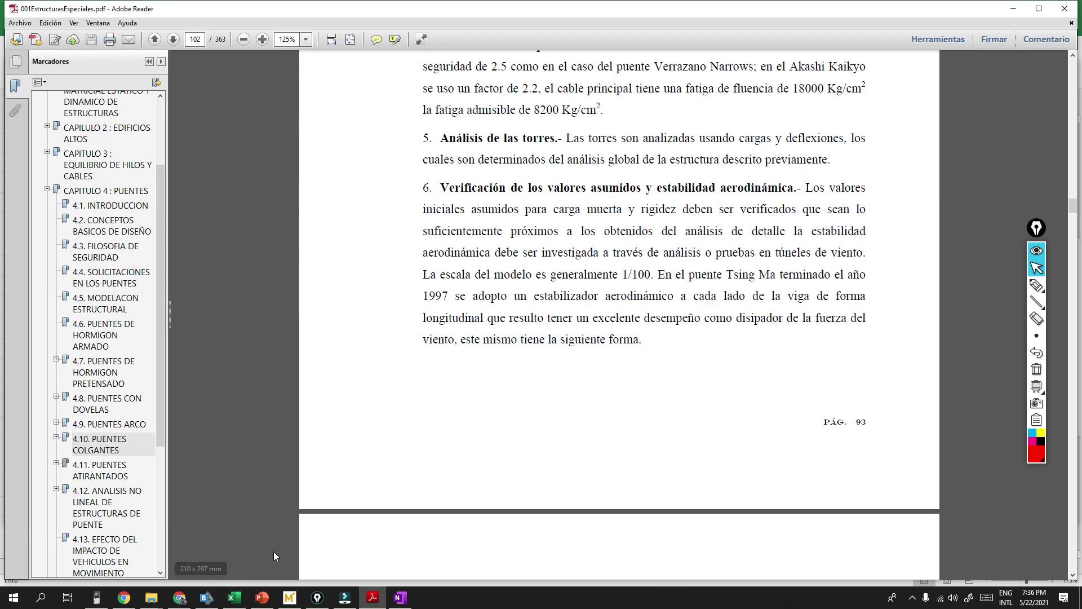
click(234, 597)
scroll(126, 284, up, 3)
scroll(126, 283, up, 1)
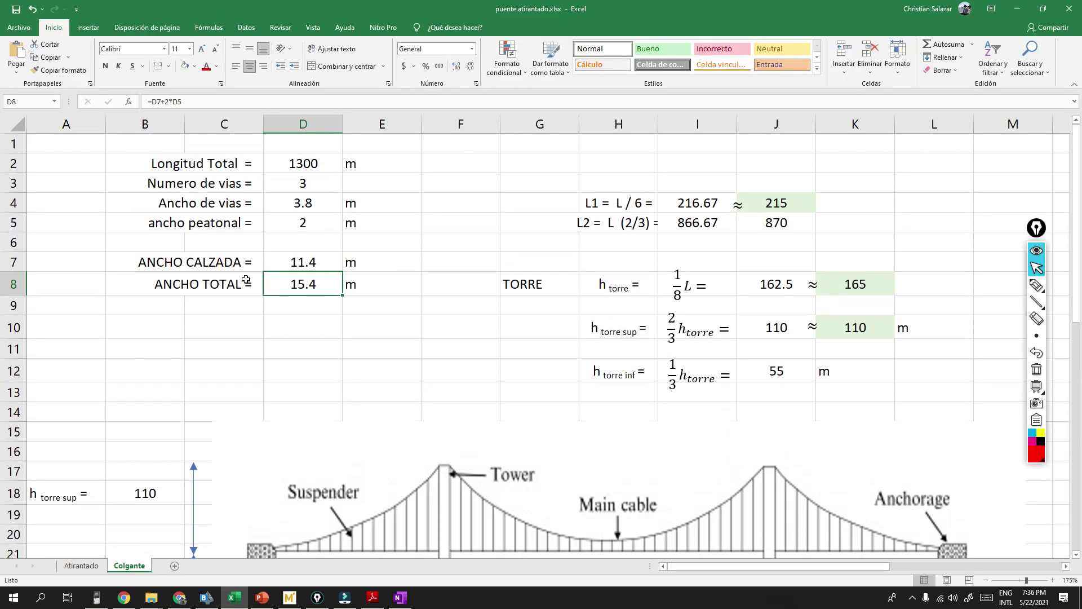
click(304, 223)
click(307, 262)
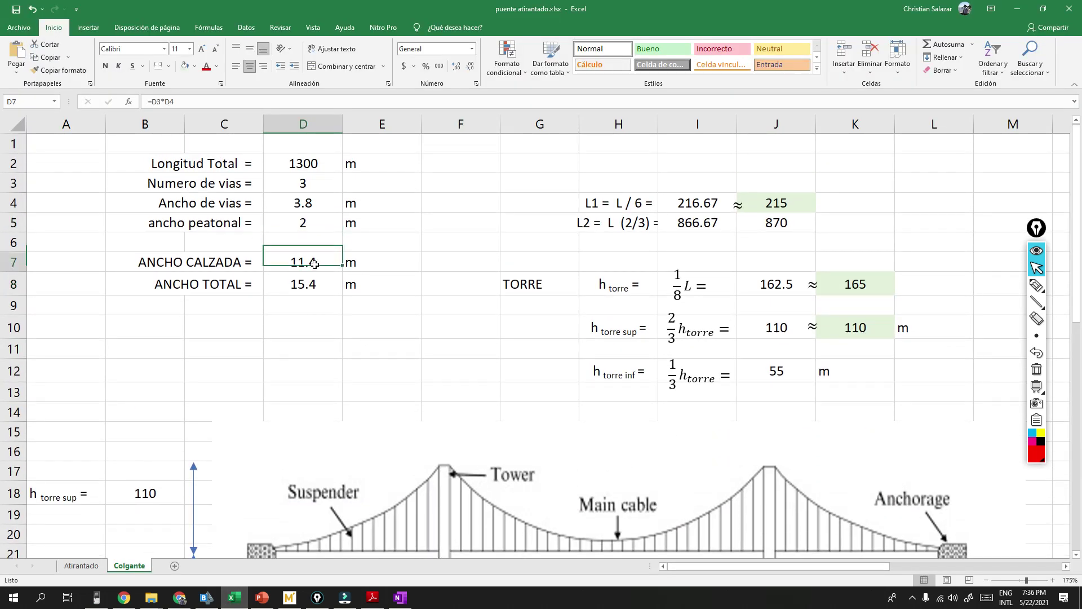
click(300, 283)
scroll(300, 283, down, 2)
scroll(305, 264, up, 2)
click(316, 223)
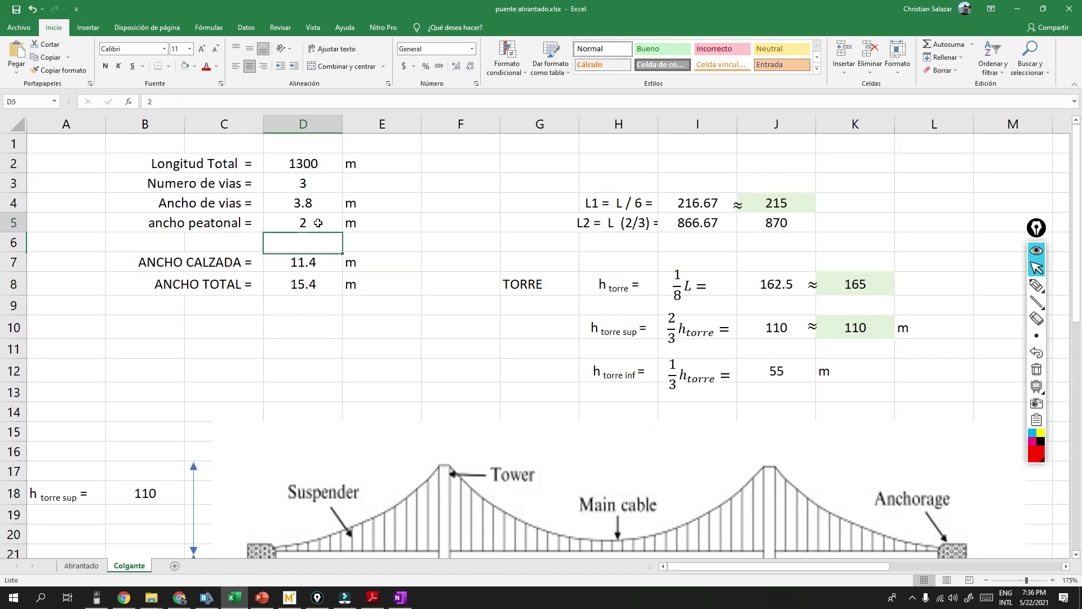
click(314, 291)
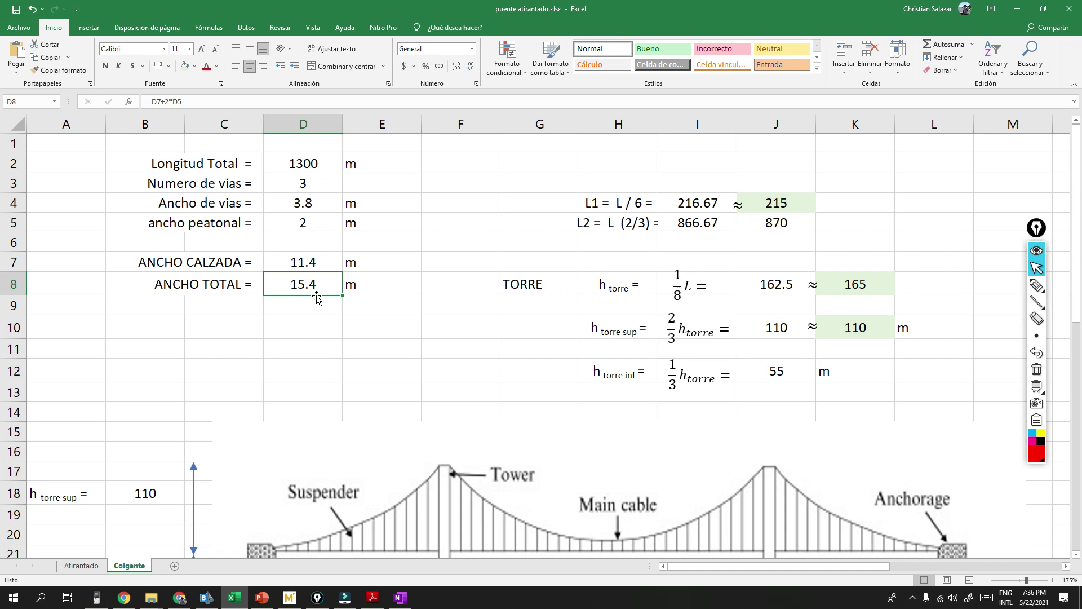
Step: Sketch the sidewalk with its outer railing in red over the sheet and label its width as 2 m
click(1036, 286)
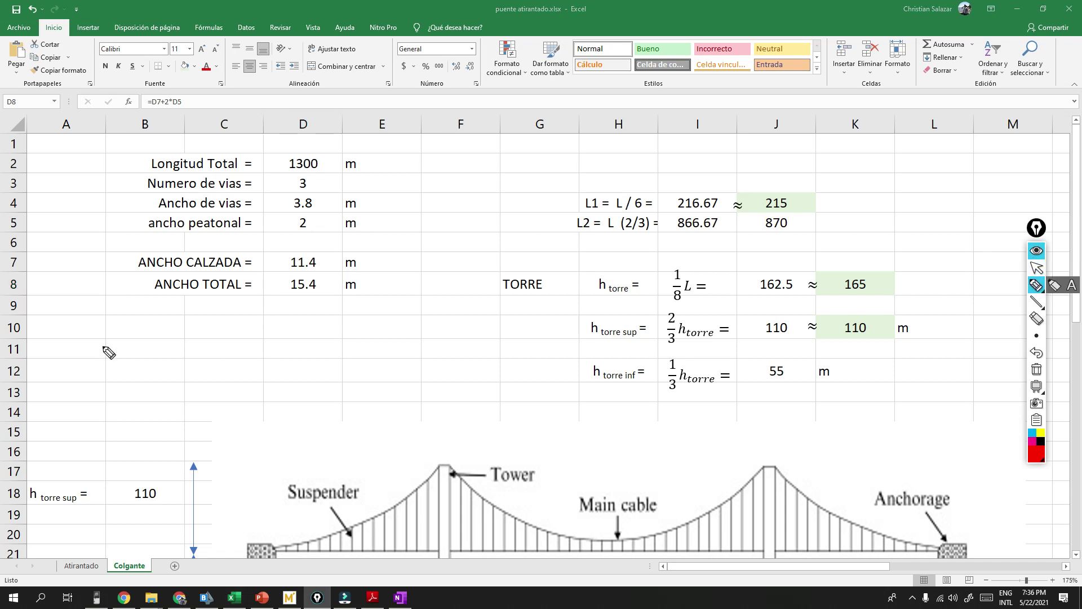
mouse_move(106, 238)
mouse_down()
mouse_move(109, 390)
mouse_move(445, 383)
mouse_move(472, 397)
mouse_up()
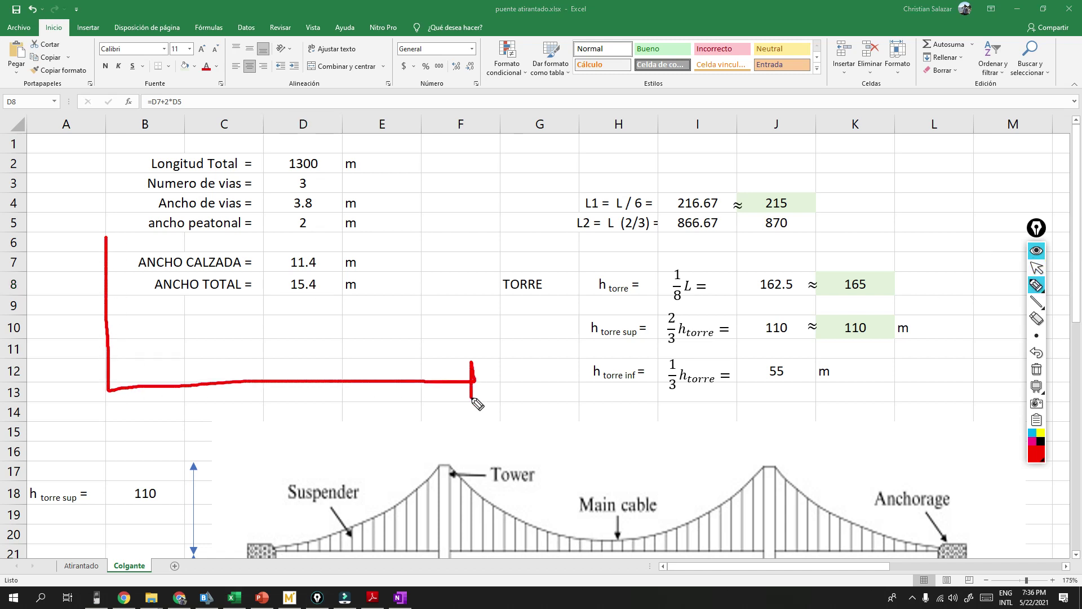
mouse_move(99, 236)
mouse_down()
mouse_move(128, 375)
mouse_move(116, 389)
mouse_up()
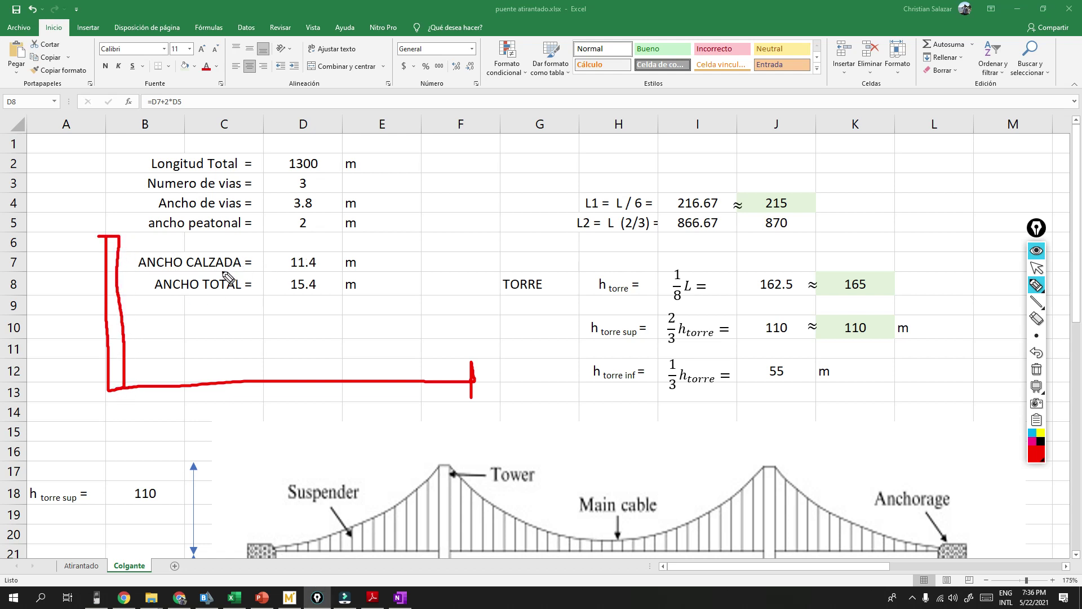
drag(117, 398, 117, 420)
drag(112, 414, 462, 414)
mouse_move(229, 430)
mouse_down()
mouse_move(255, 438)
mouse_move(260, 454)
mouse_up()
mouse_move(275, 452)
mouse_down()
mouse_move(282, 442)
mouse_move(322, 463)
mouse_up()
drag(460, 386, 459, 423)
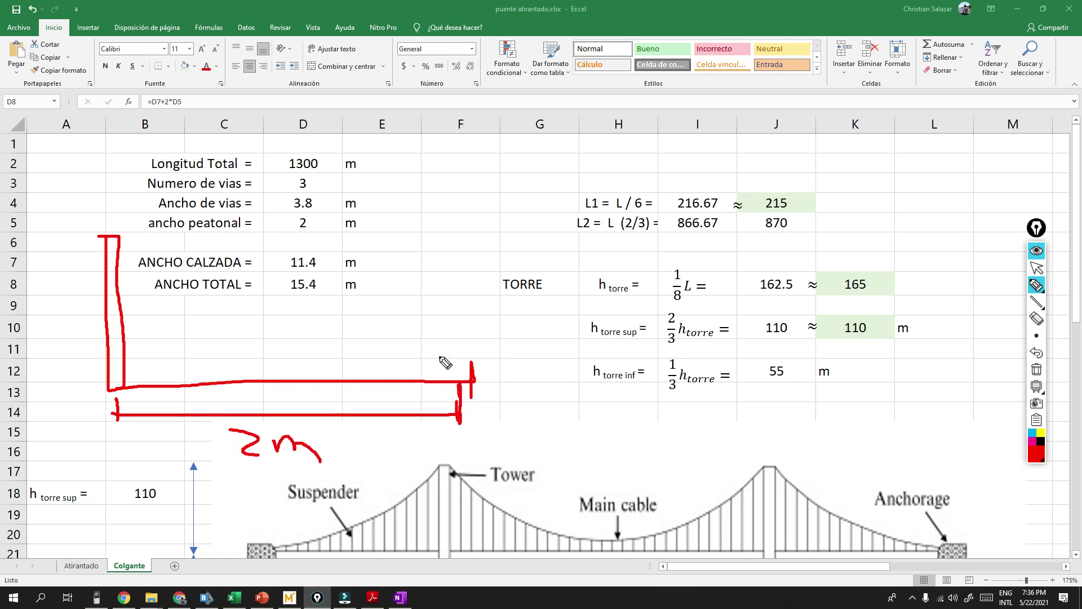
Step: Sketch the vehicle barrier's profile at the sidewalk's inner end, mark the sidewalk distance, and remove the whole sketch
mouse_move(429, 232)
mouse_down()
mouse_move(429, 424)
mouse_move(526, 428)
mouse_move(516, 349)
mouse_move(446, 244)
mouse_move(426, 237)
mouse_move(433, 375)
mouse_move(496, 451)
mouse_move(512, 451)
mouse_move(503, 340)
mouse_move(471, 305)
mouse_move(466, 261)
mouse_move(427, 233)
mouse_up()
click(1042, 353)
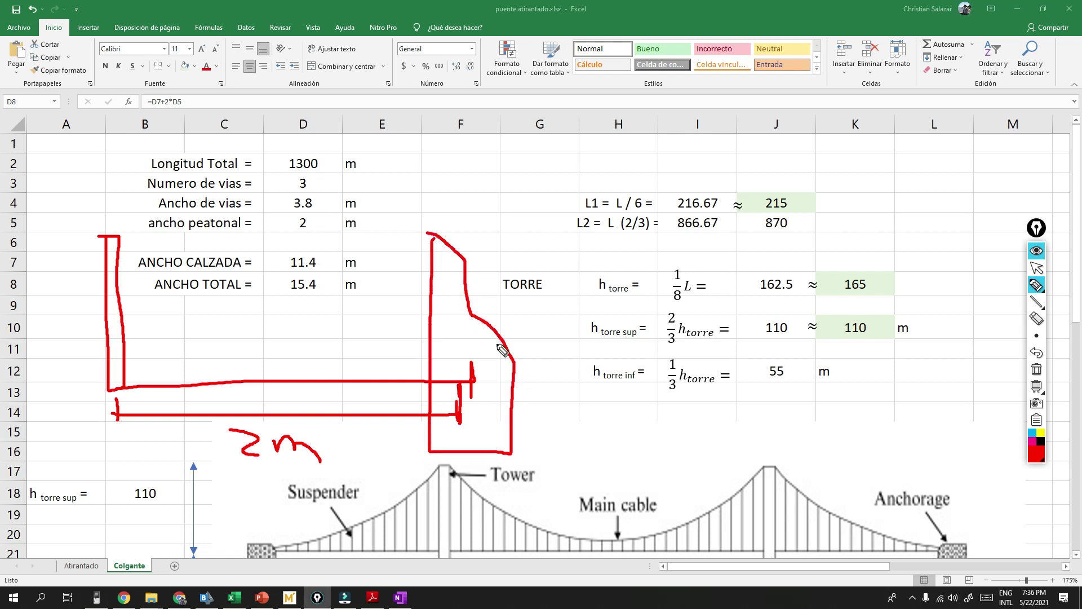
drag(472, 378, 473, 390)
drag(107, 416, 480, 420)
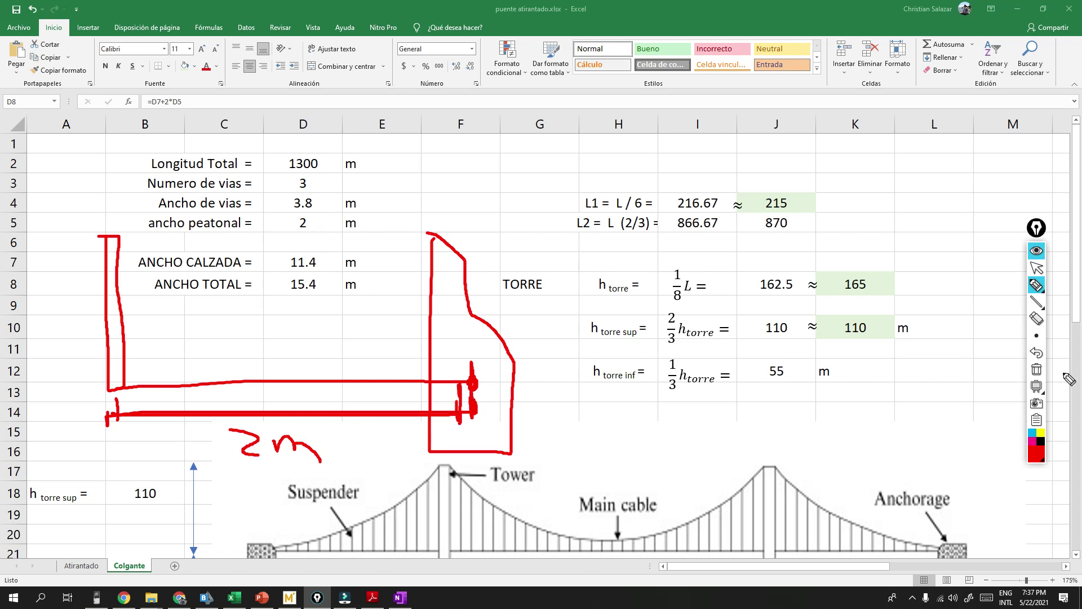
click(1037, 370)
click(1038, 268)
Step: Return to CSiBridge and place barrier 3 with its outer edge 2 m from the left edge of the deck
click(310, 222)
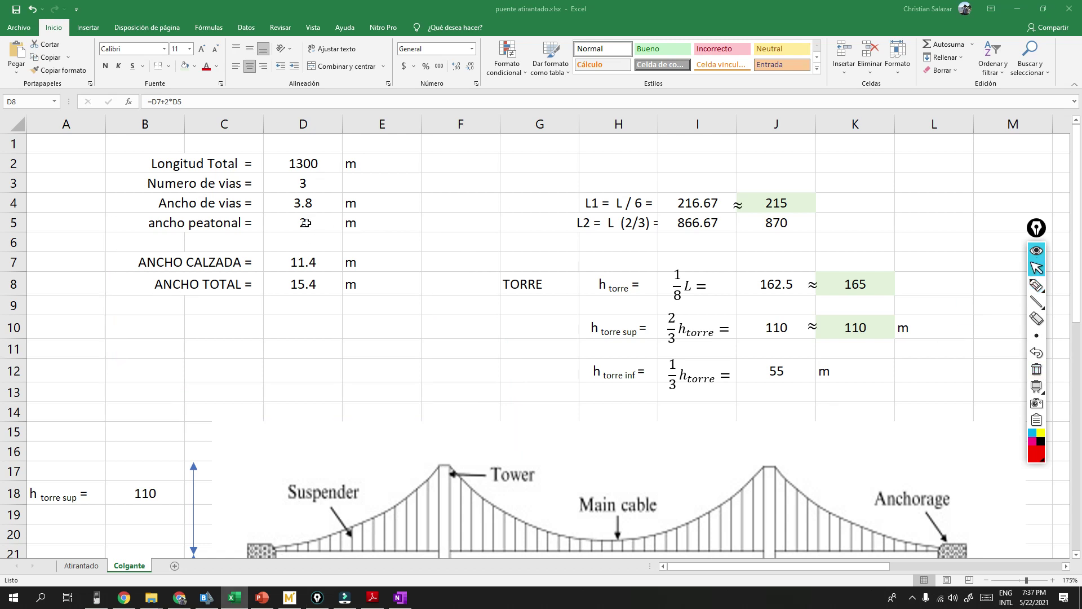
click(1018, 9)
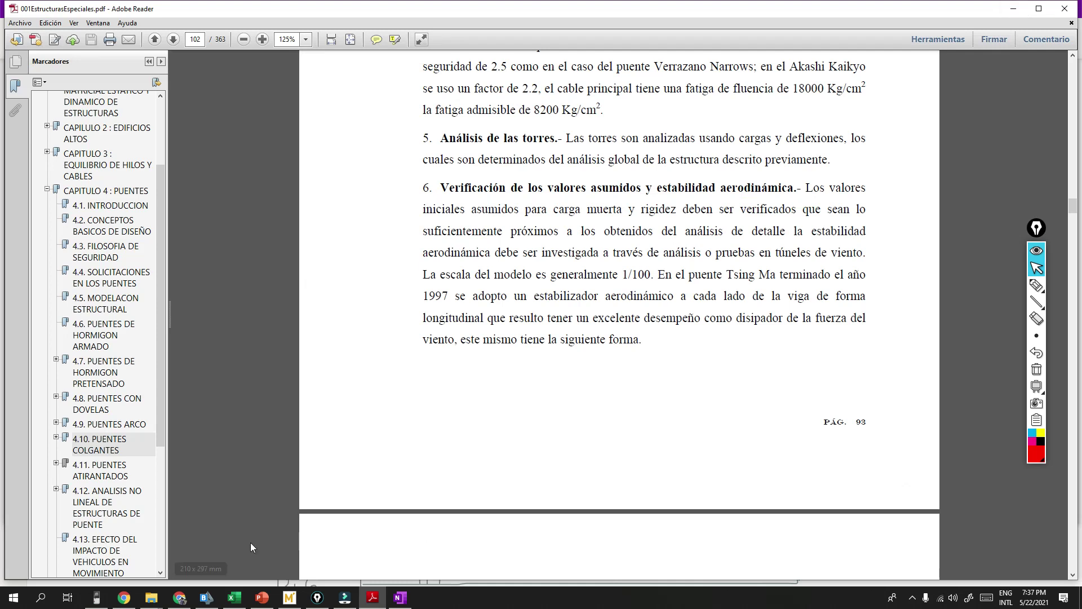
click(204, 599)
click(518, 416)
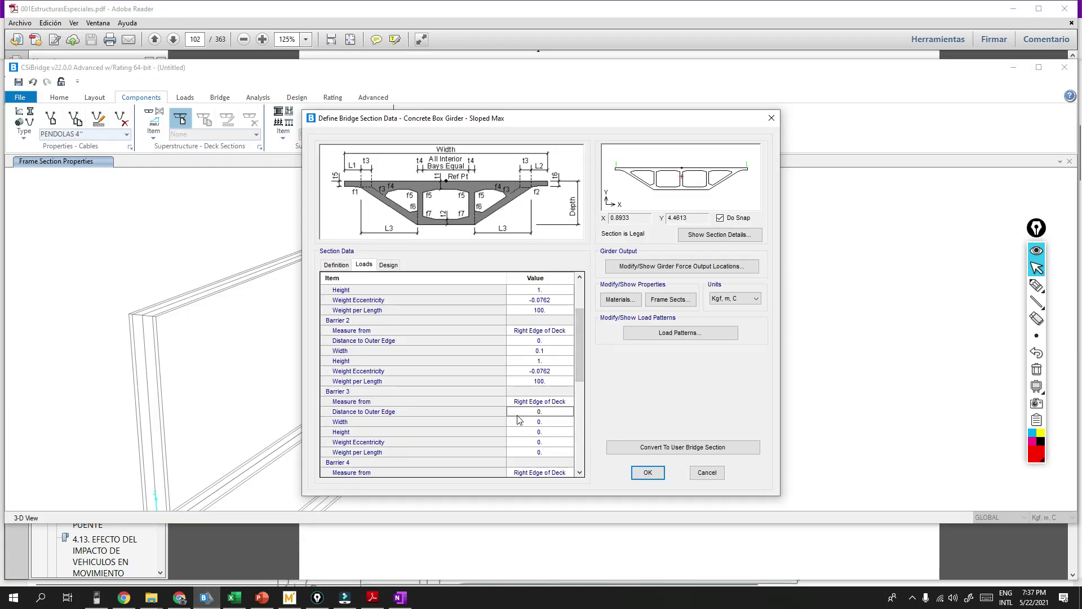
scroll(561, 386, down, 4)
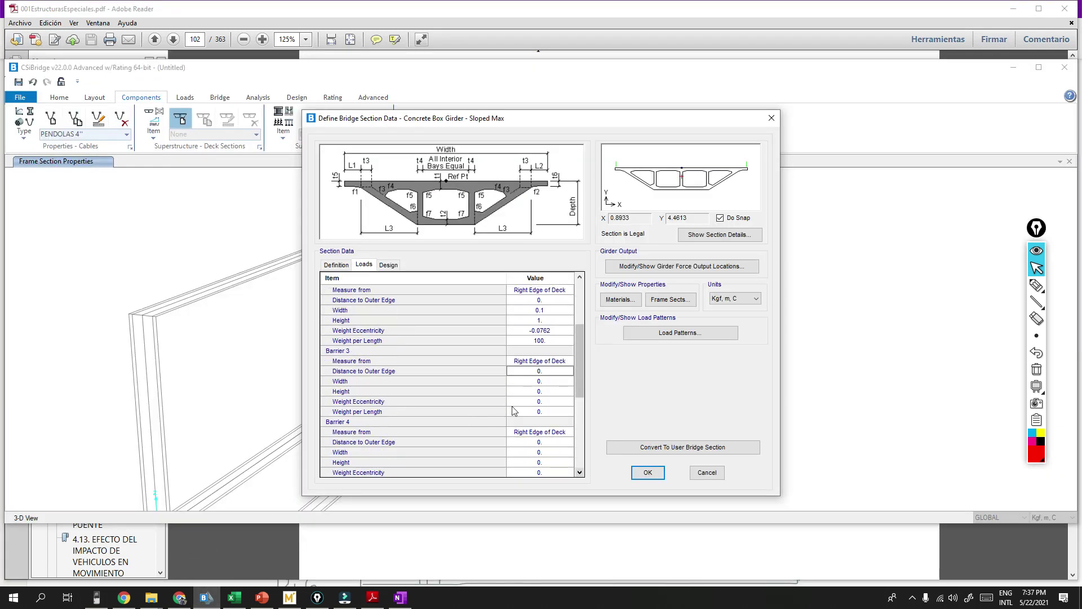
click(543, 372)
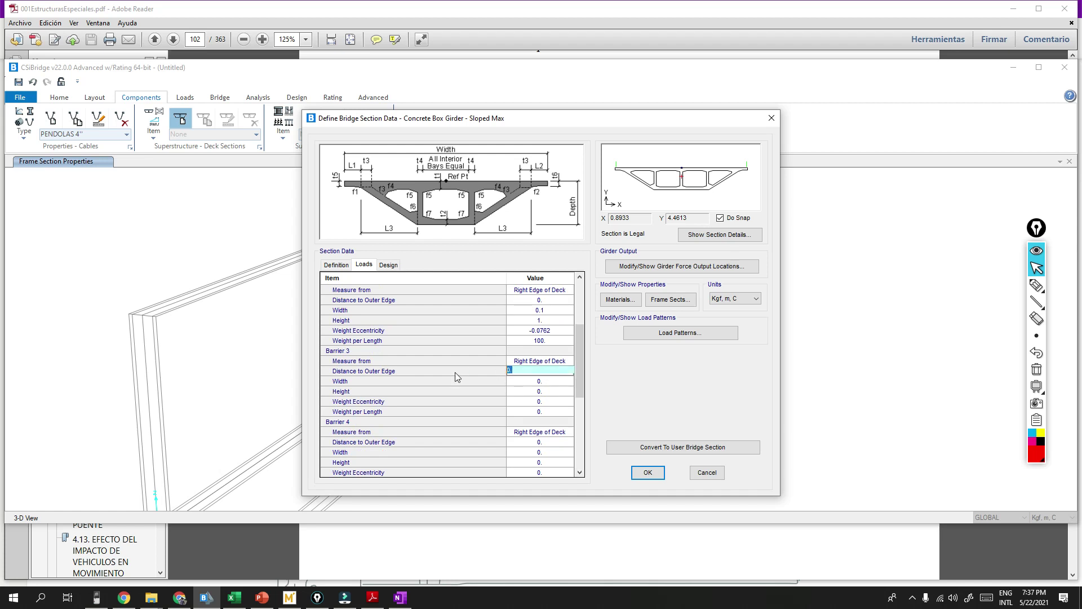
text(2)
click(548, 363)
click(548, 363)
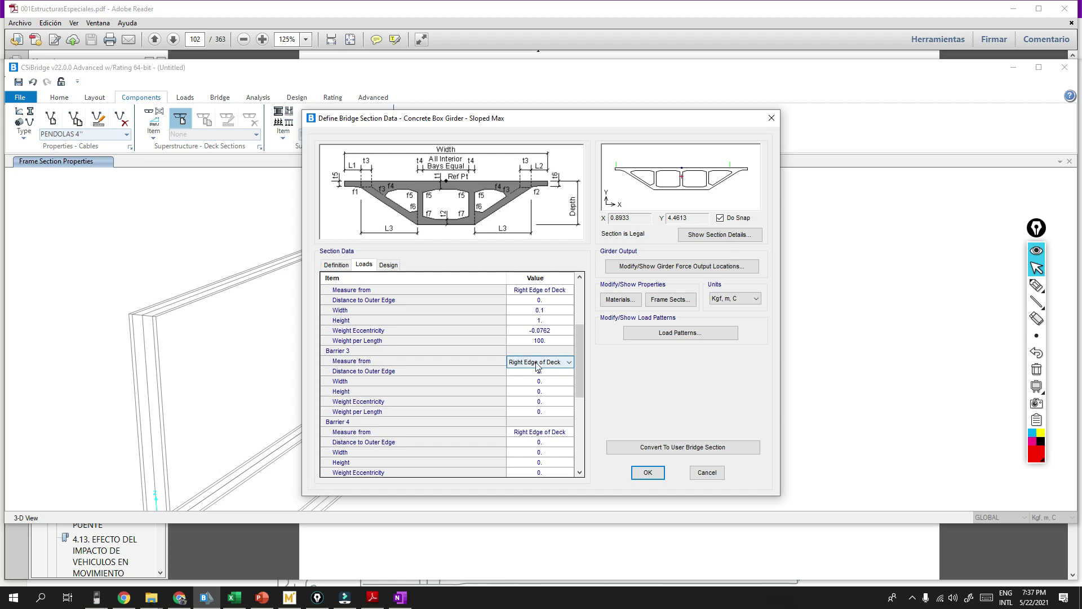
click(538, 366)
click(535, 381)
Step: Set barrier 3's width to 0.3 m
click(544, 383)
text(0)
text(0.40)
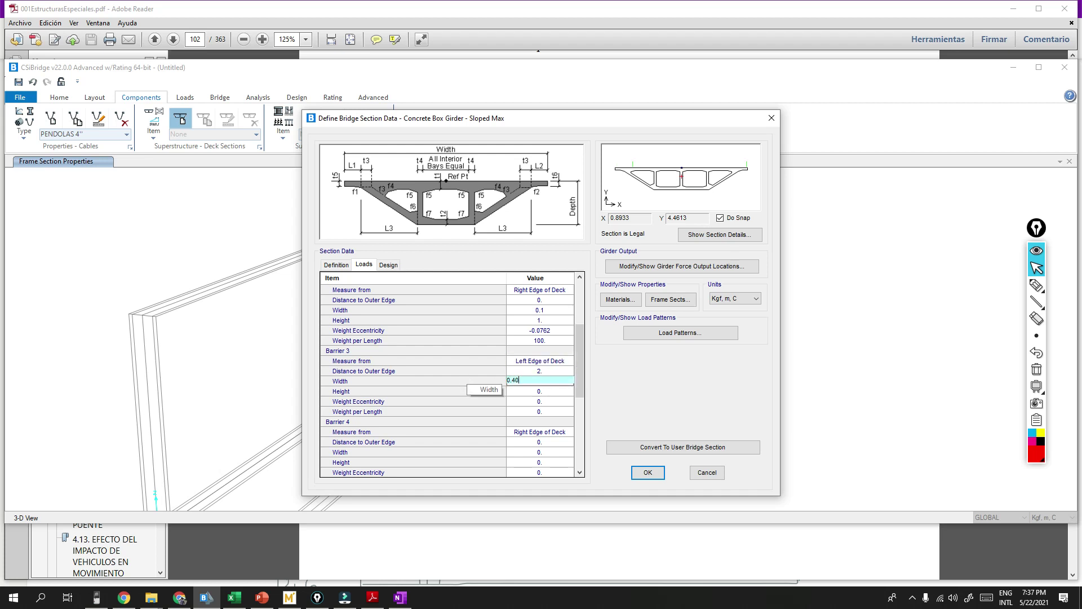
key(BackSpace)
key(BackSpace)
text(3)
Step: Set barrier 3's height to 0.7 m and its weight per length to 500 kgf/m
click(263, 597)
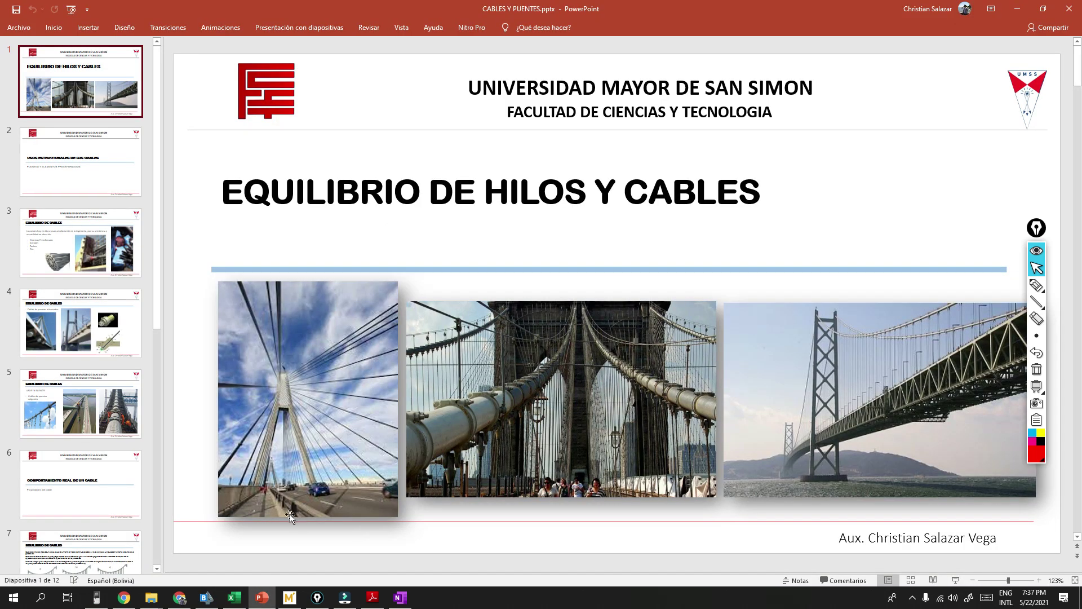
click(1016, 9)
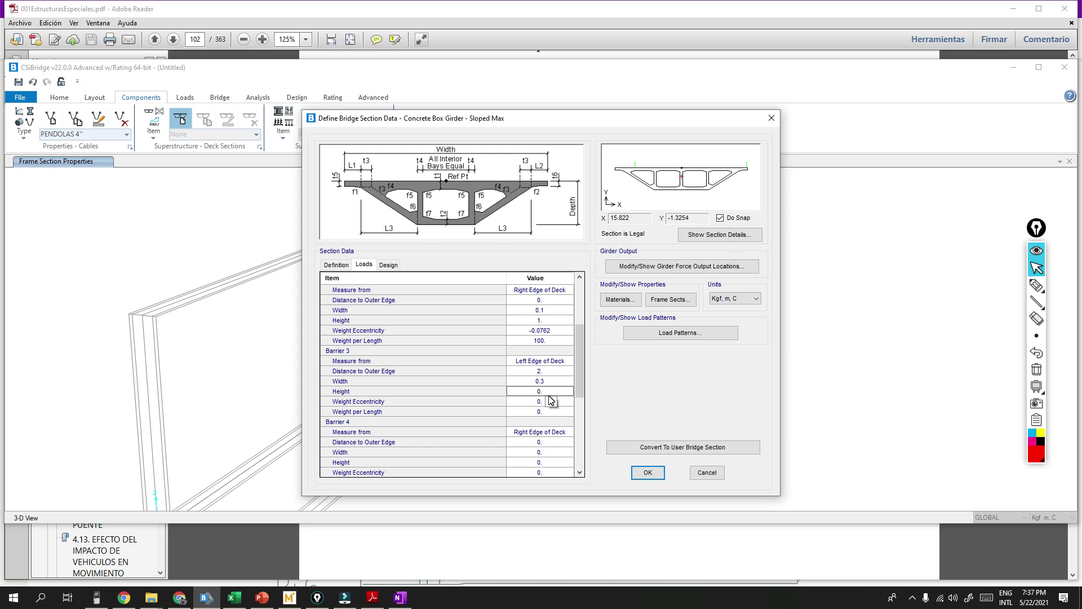
text(0.7)
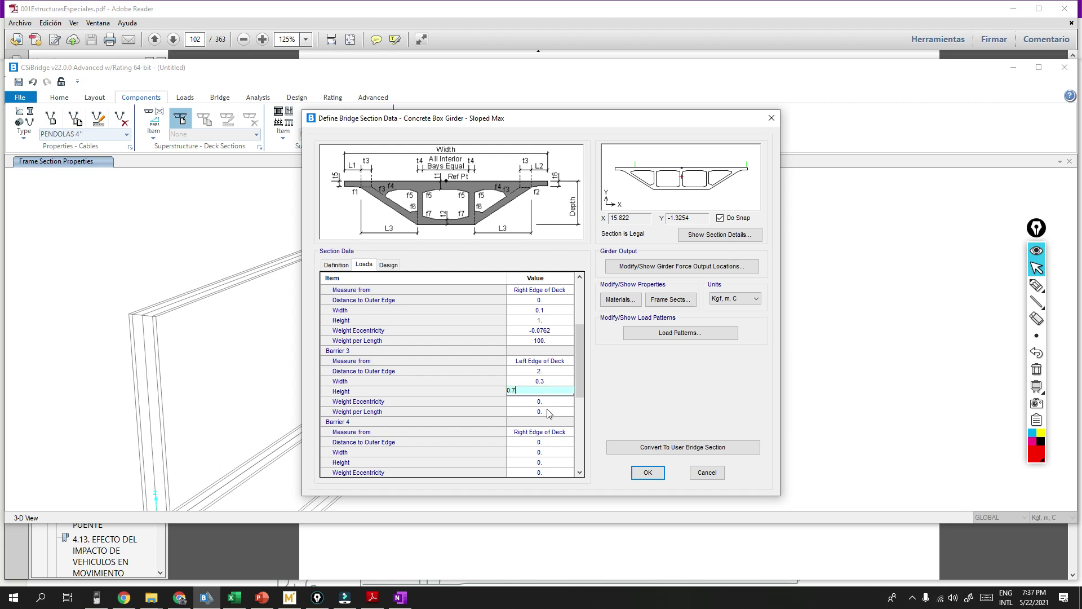
click(550, 412)
click(550, 412)
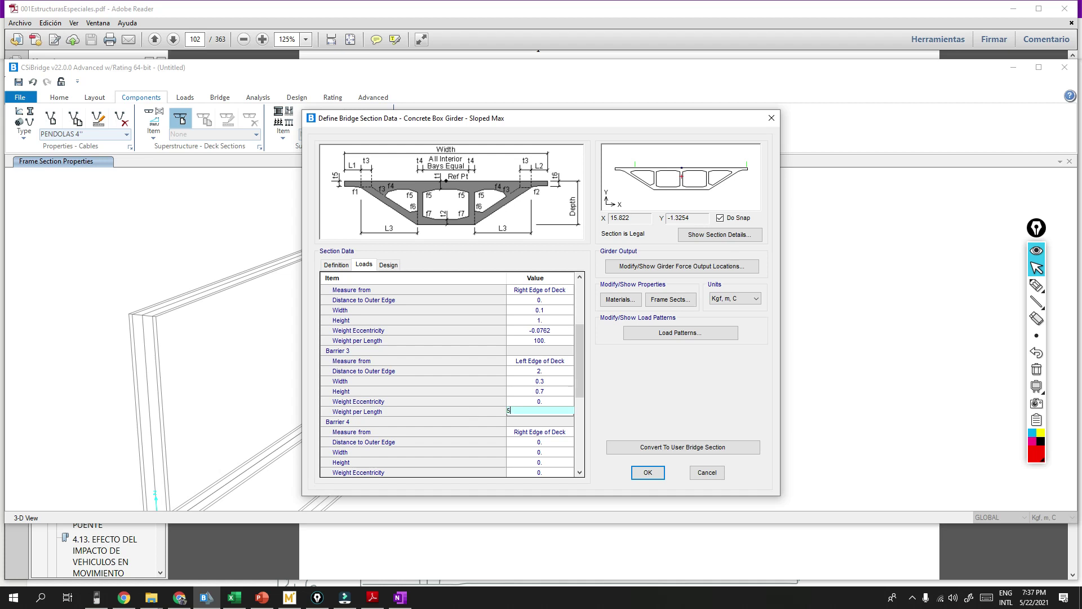
Step: Set barrier 4's distance to outer edge to 2 m and its width to 0.3 m
click(580, 472)
click(556, 393)
text(2)
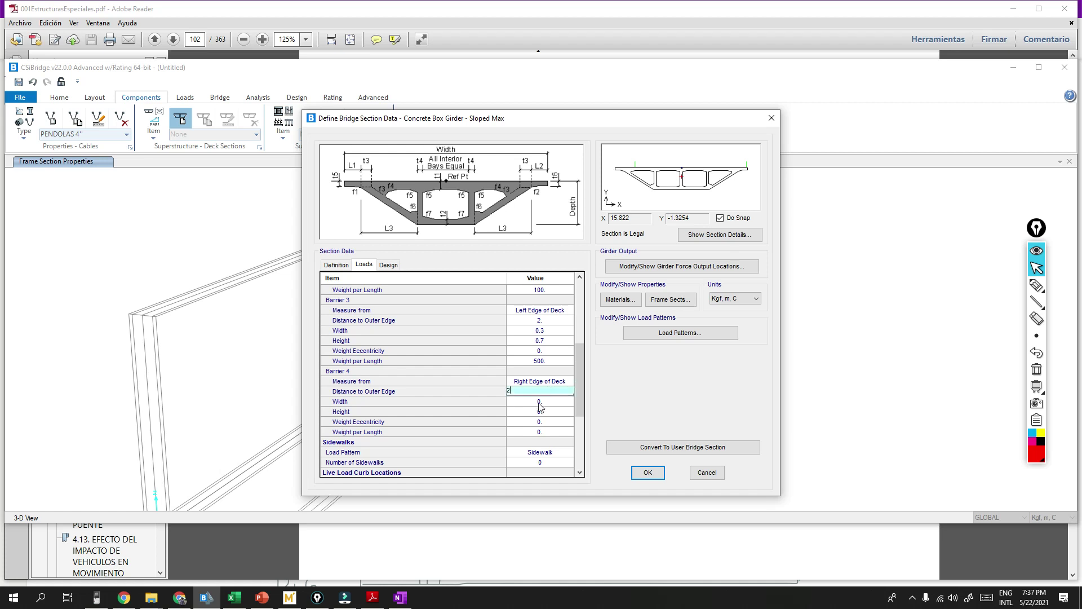
click(543, 402)
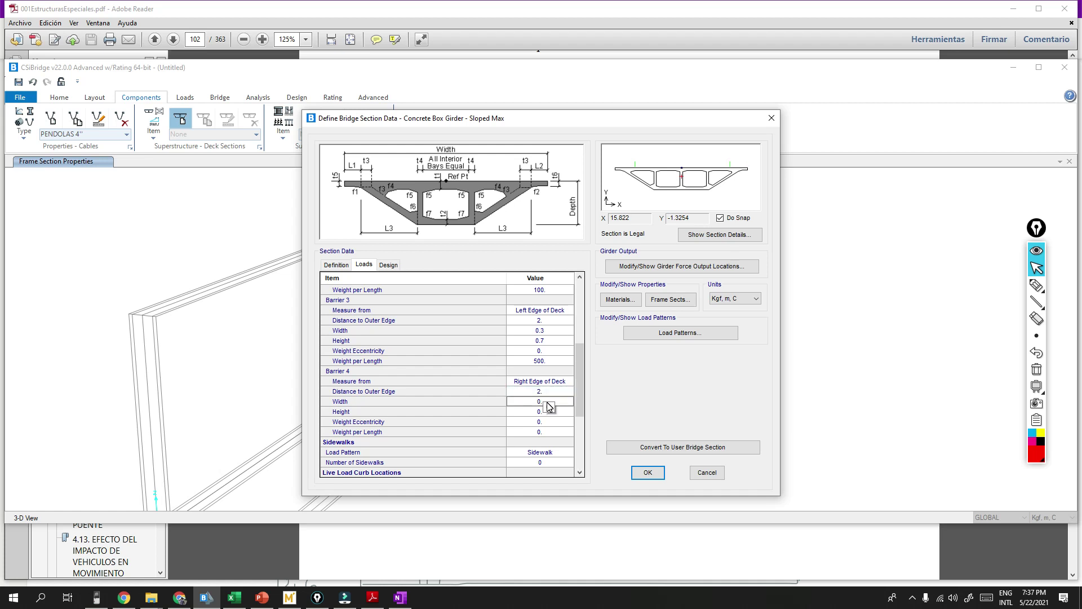
text(0)
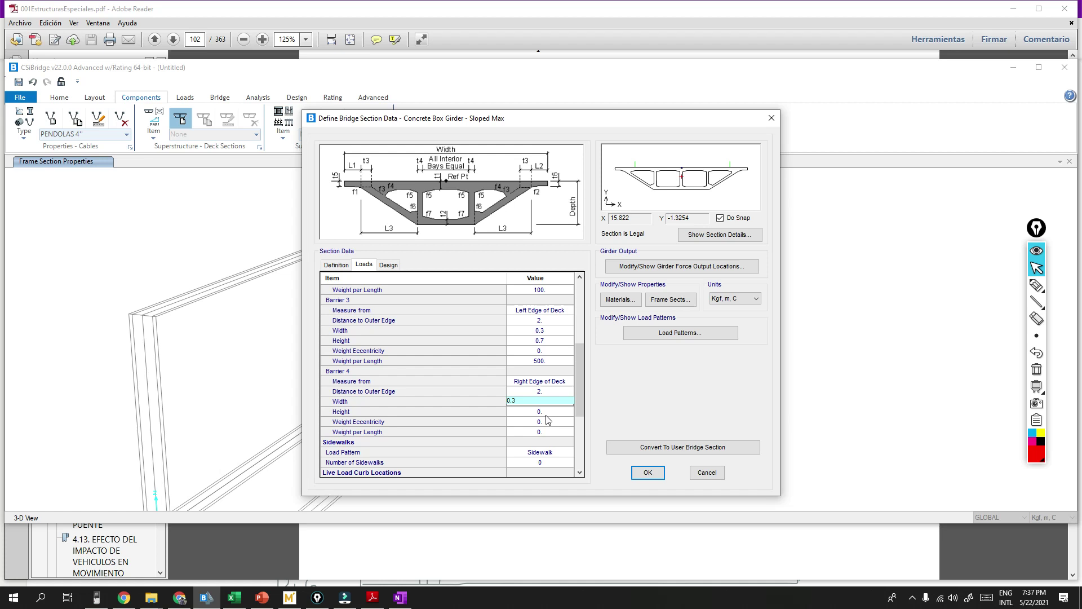
Step: Set barrier 4's height to 0.7 m and its weight per length to 500 kgf/m
click(555, 414)
text(0.)
click(555, 433)
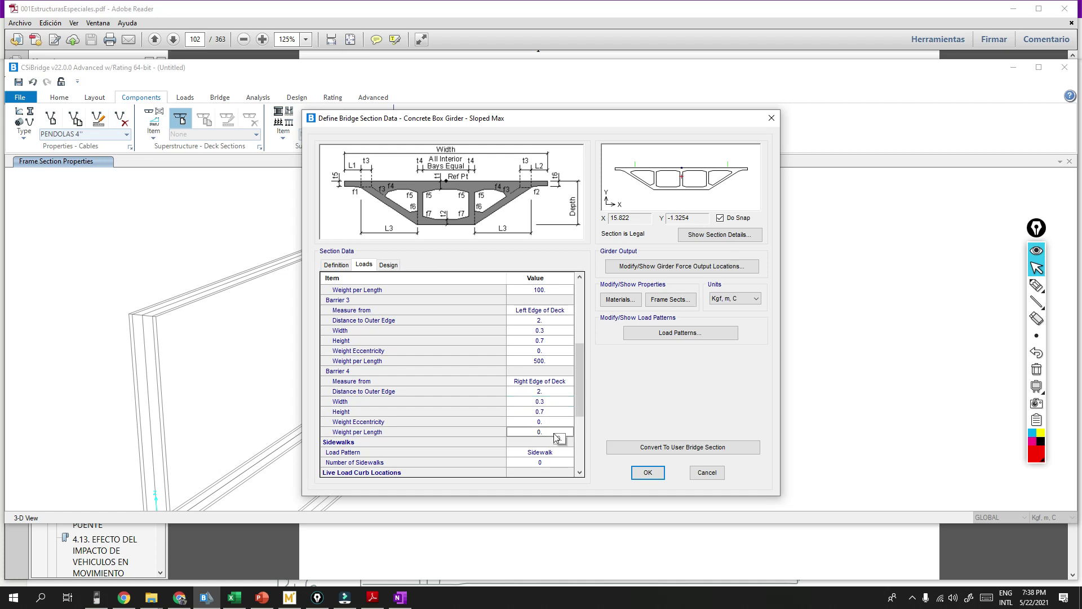
text(500)
Step: Keep Sidewalk as the sidewalk load pattern and set the number of sidewalks to 2
drag(576, 403, 583, 447)
click(541, 372)
click(541, 373)
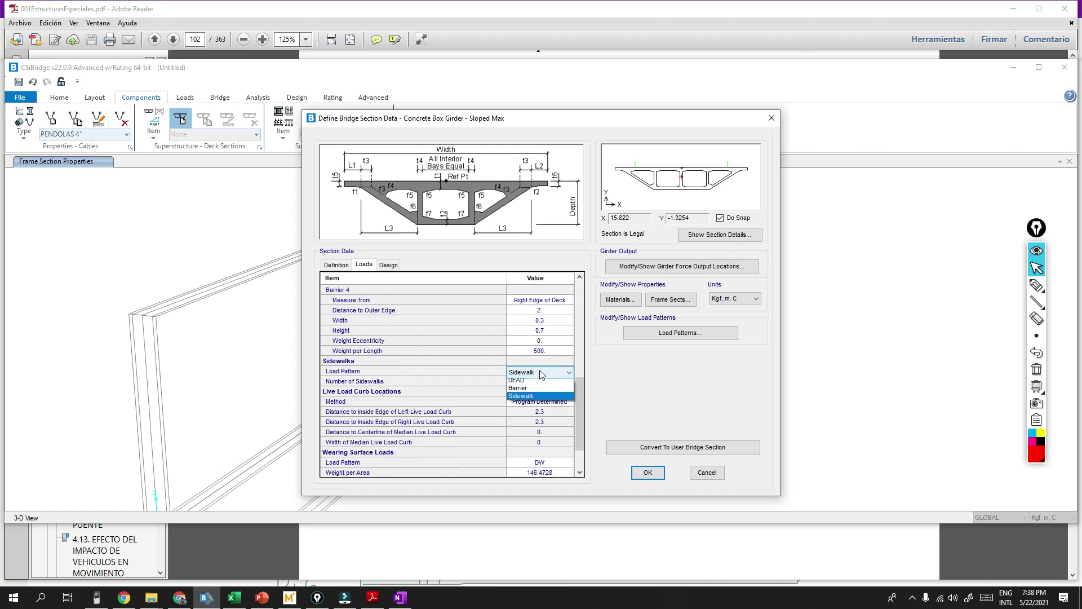
click(542, 383)
click(541, 384)
text(2)
click(555, 373)
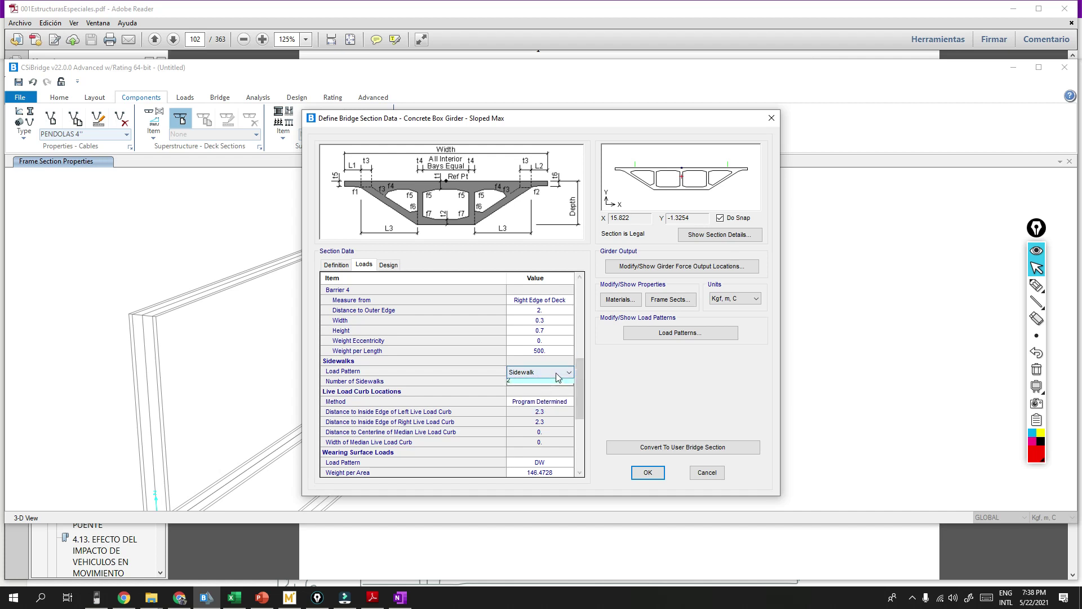
click(569, 372)
click(575, 397)
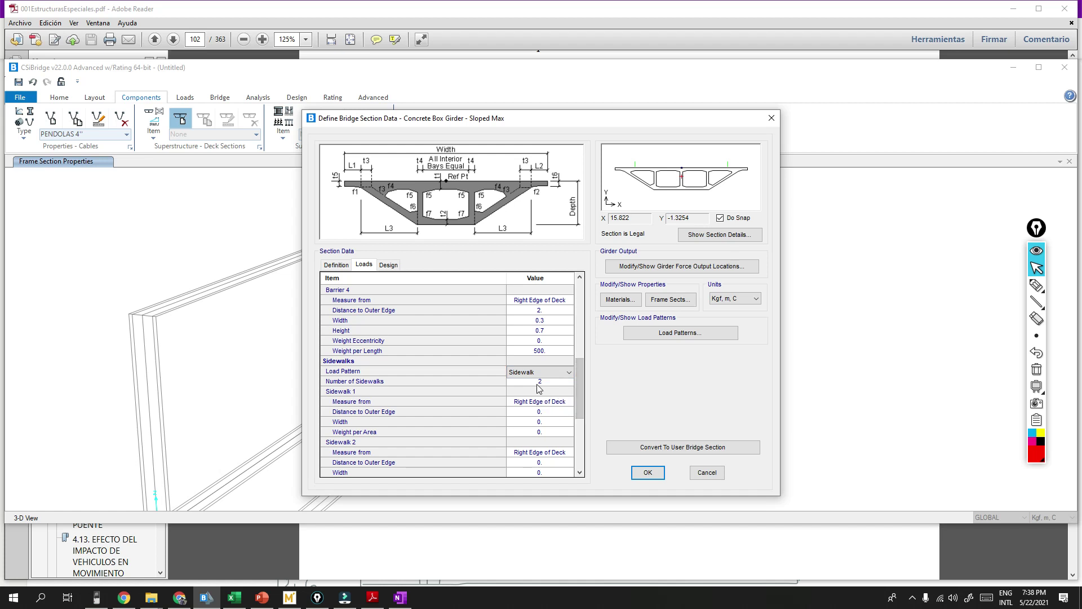
Step: Measure sidewalk 1 from the left edge of the deck and set its width to 2 m
click(568, 398)
click(568, 399)
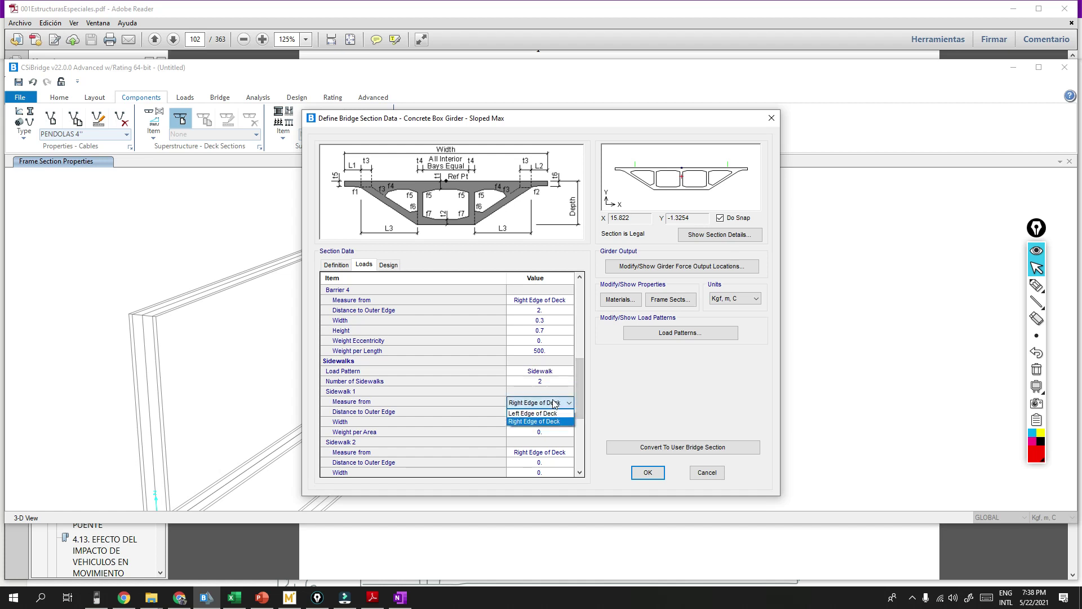
click(540, 417)
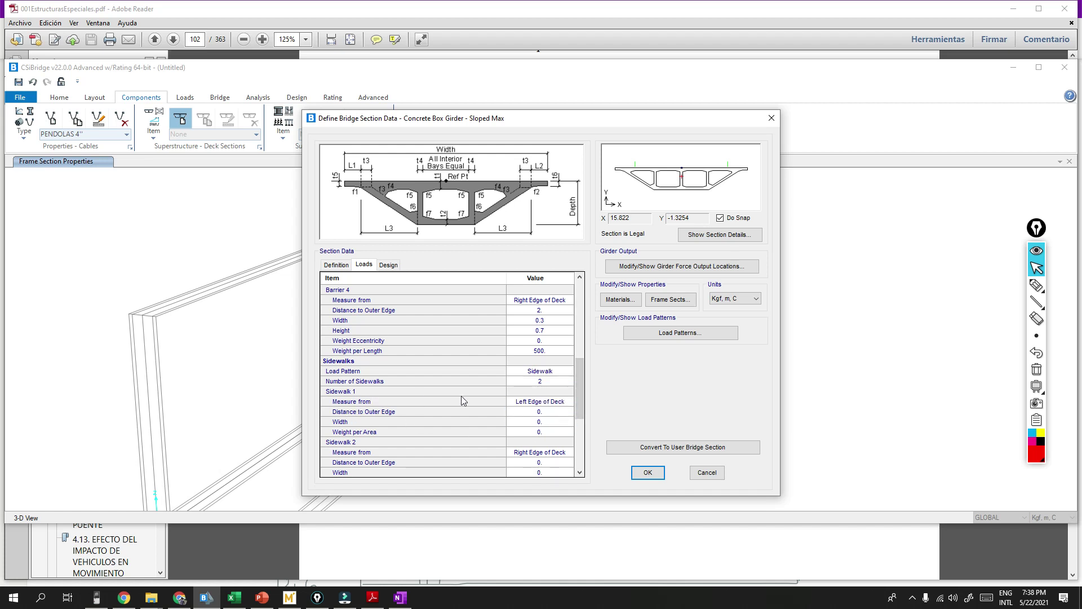
click(379, 413)
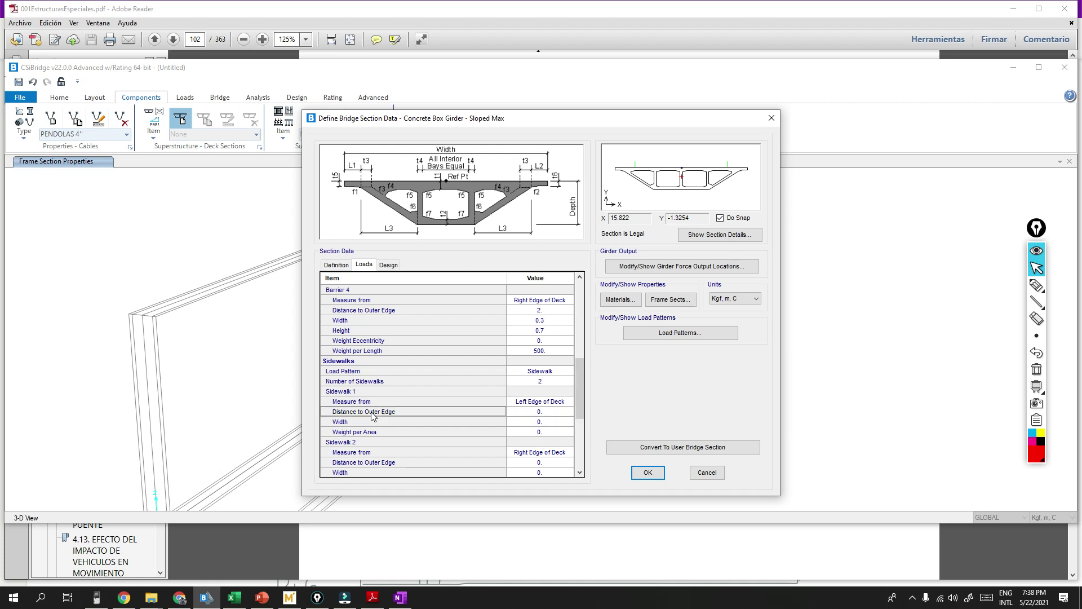
click(548, 423)
click(548, 422)
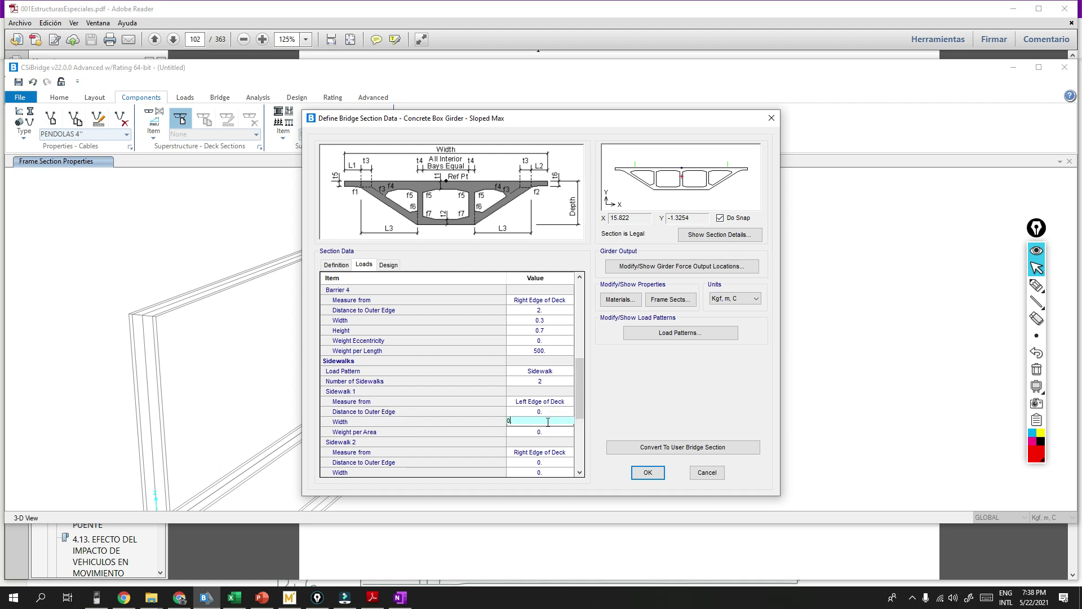
text(02)
Step: Set sidewalk 1's weight per area to 400 kgf/m²
click(553, 432)
drag(577, 405, 577, 421)
click(539, 391)
text(400)
click(547, 383)
Step: Set sidewalk 2's width to 2 m and its weight per area to 400 kgf/m²
drag(580, 410, 581, 418)
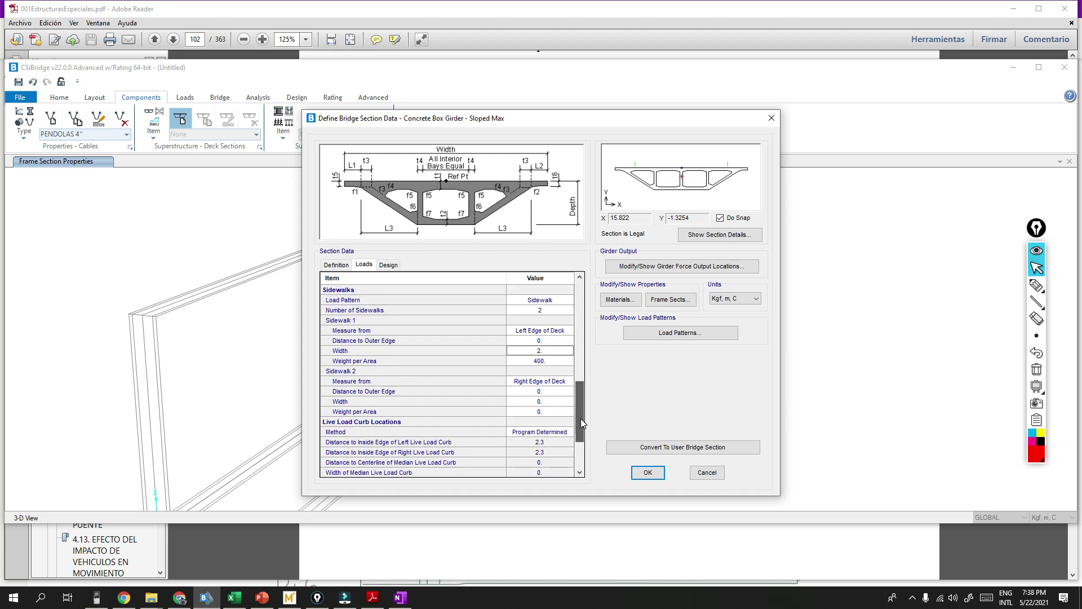
click(544, 391)
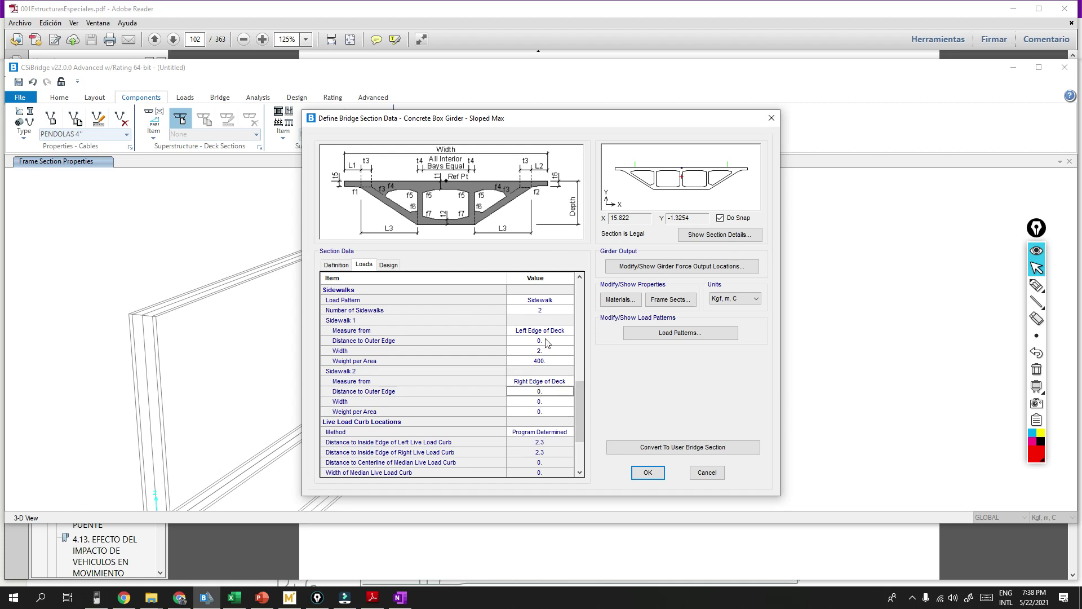
click(548, 403)
text(2)
click(539, 416)
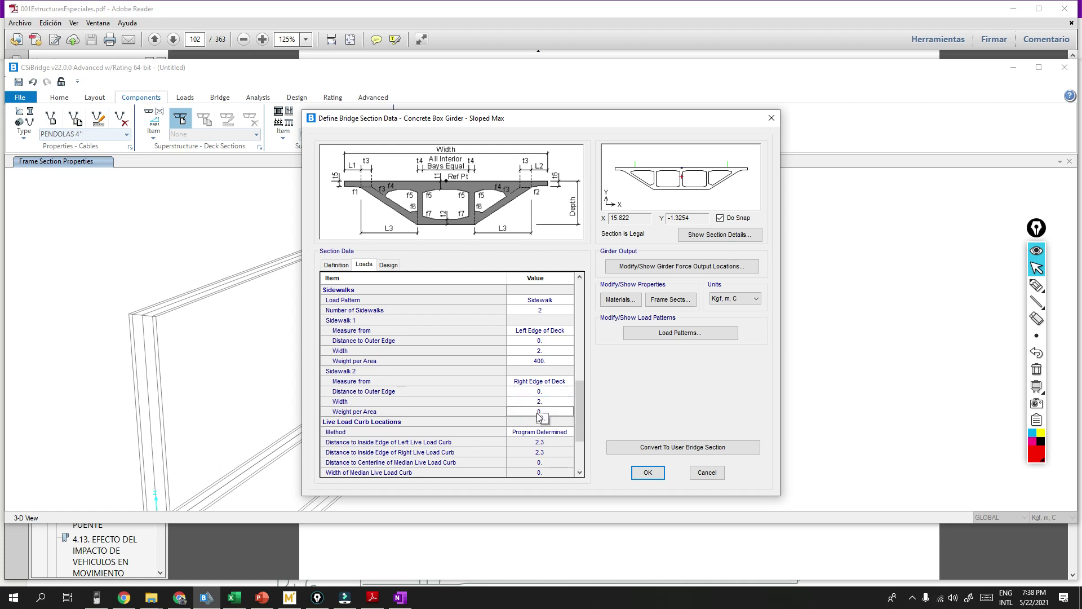
click(535, 415)
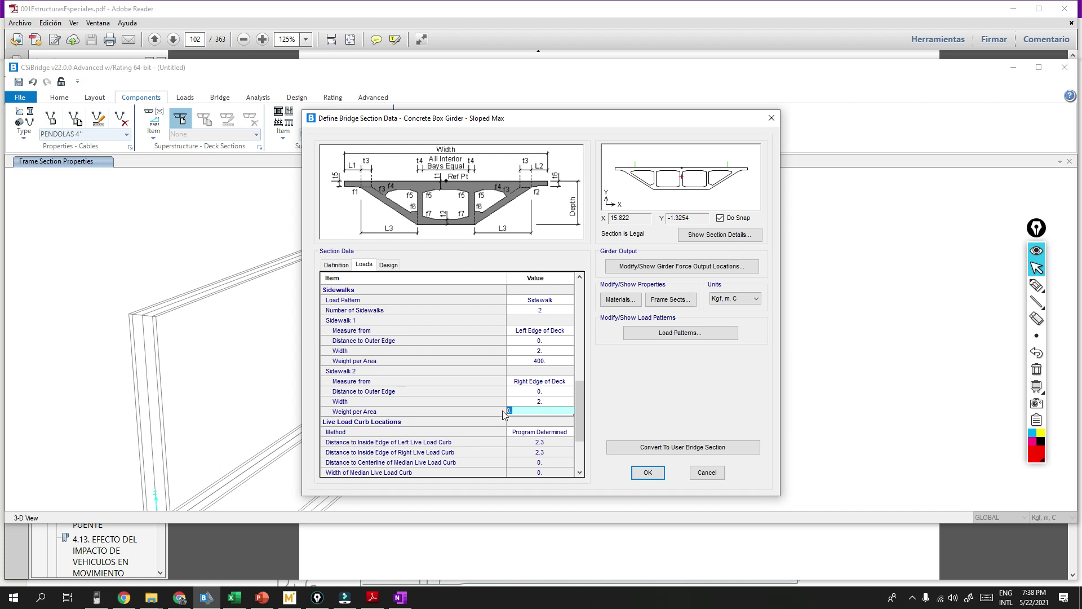
text(400)
click(551, 403)
Step: Set the wearing surface weight per area to 110 kgf/m²
scroll(579, 405, down, 3)
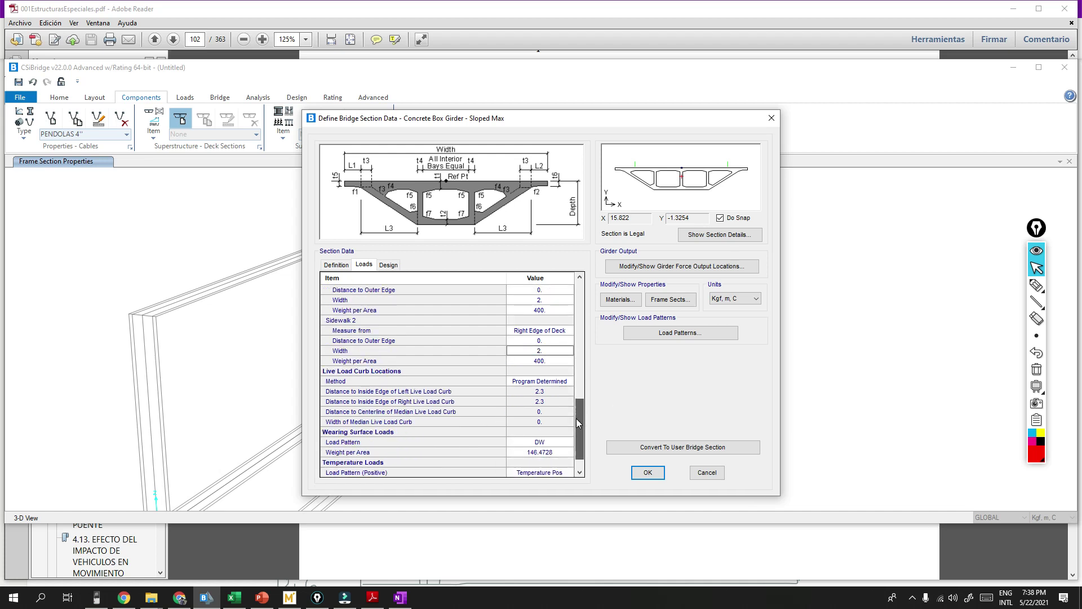
scroll(582, 442, down, 1)
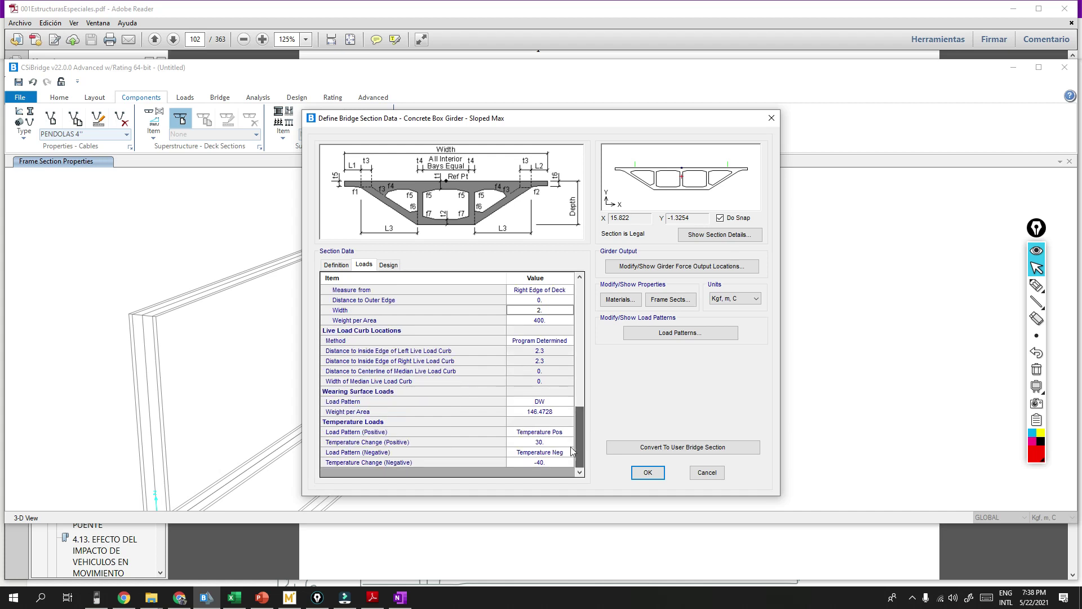
click(564, 411)
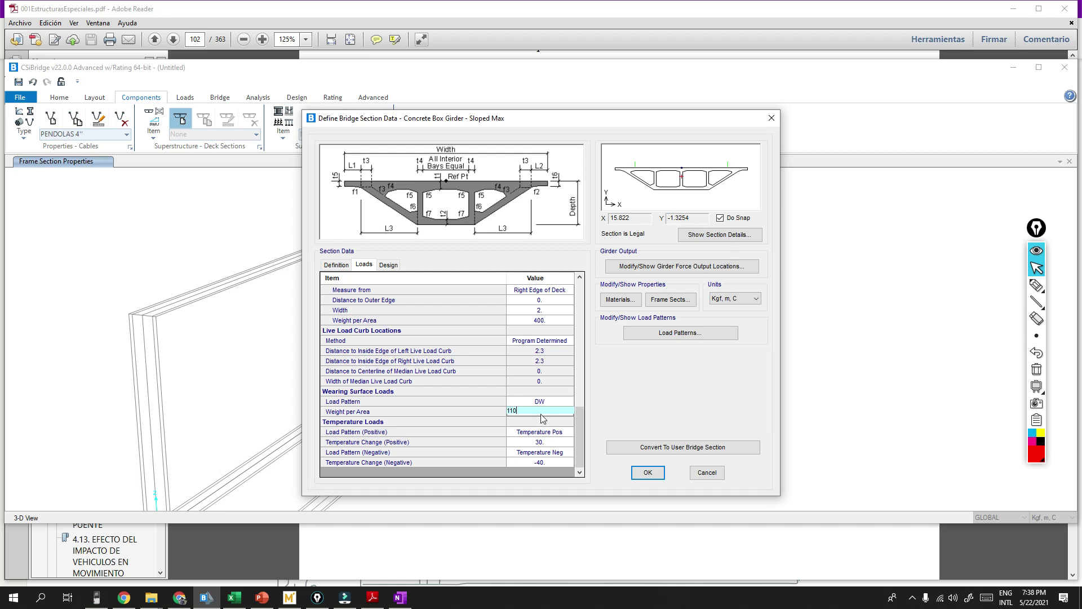
Step: Set the positive and negative temperature load patterns to None and accept the deck section definition
click(551, 432)
click(551, 432)
click(548, 442)
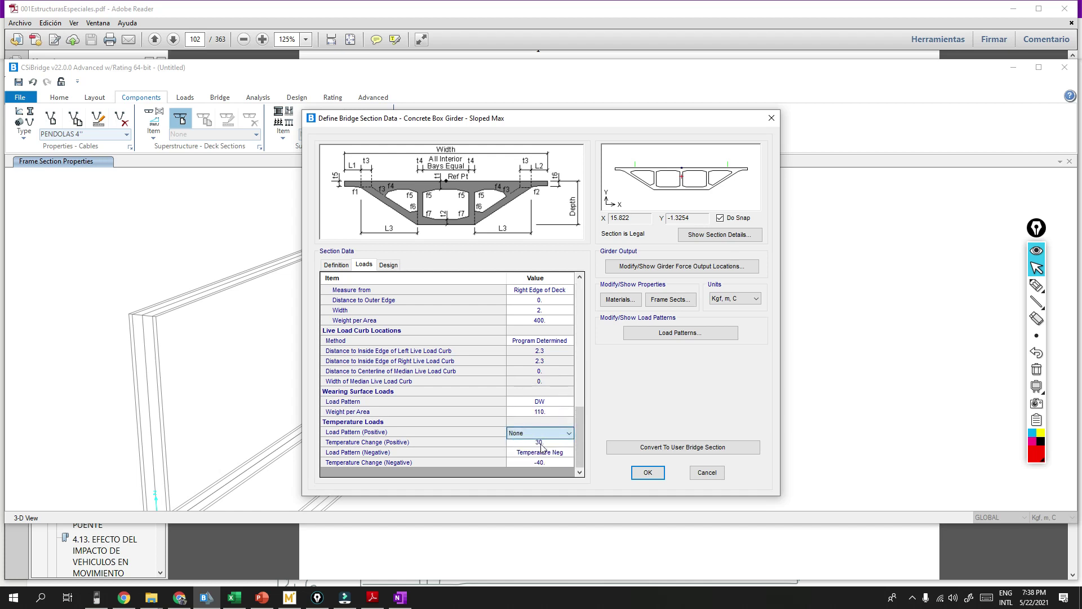
click(549, 454)
click(549, 455)
click(525, 467)
drag(576, 447, 576, 284)
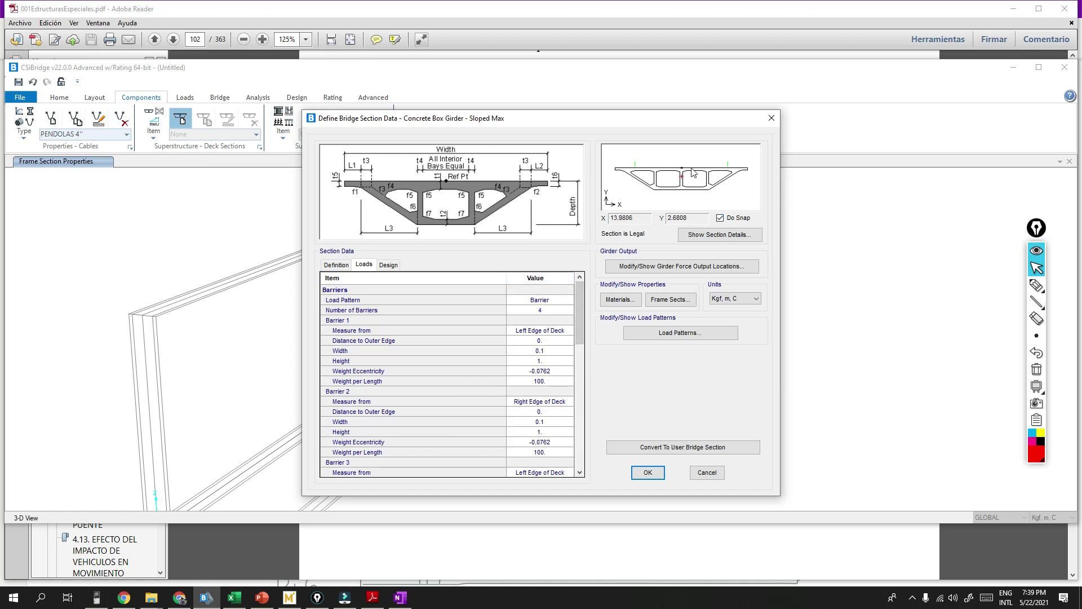
click(647, 473)
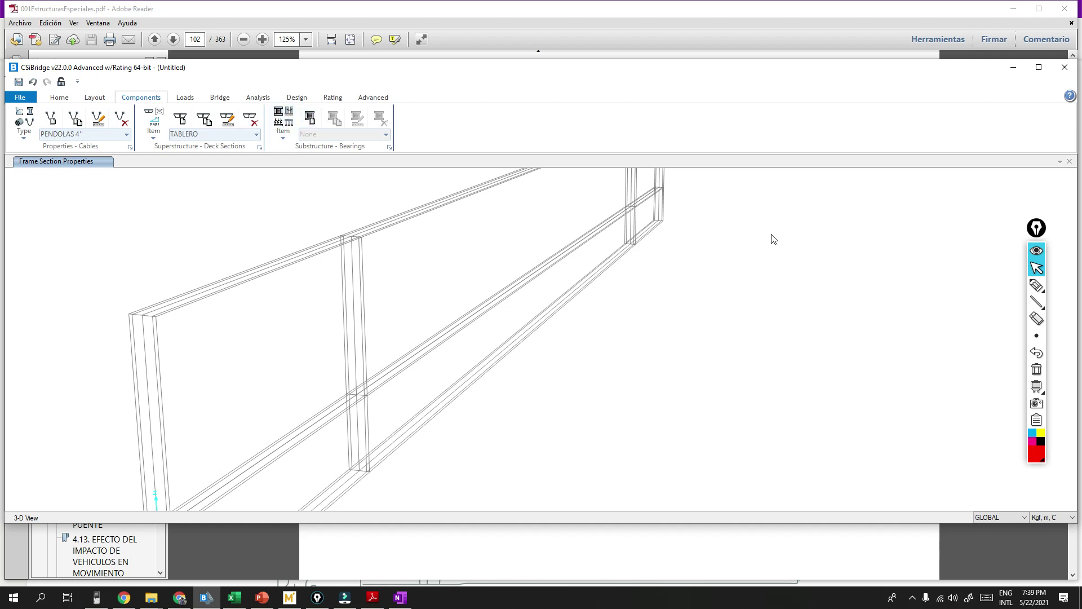
Step: Add a bridge bearing named APOYO MOVIL, keeping translation normal to the layout line (U2) Fixed
scroll(582, 307, up, 1)
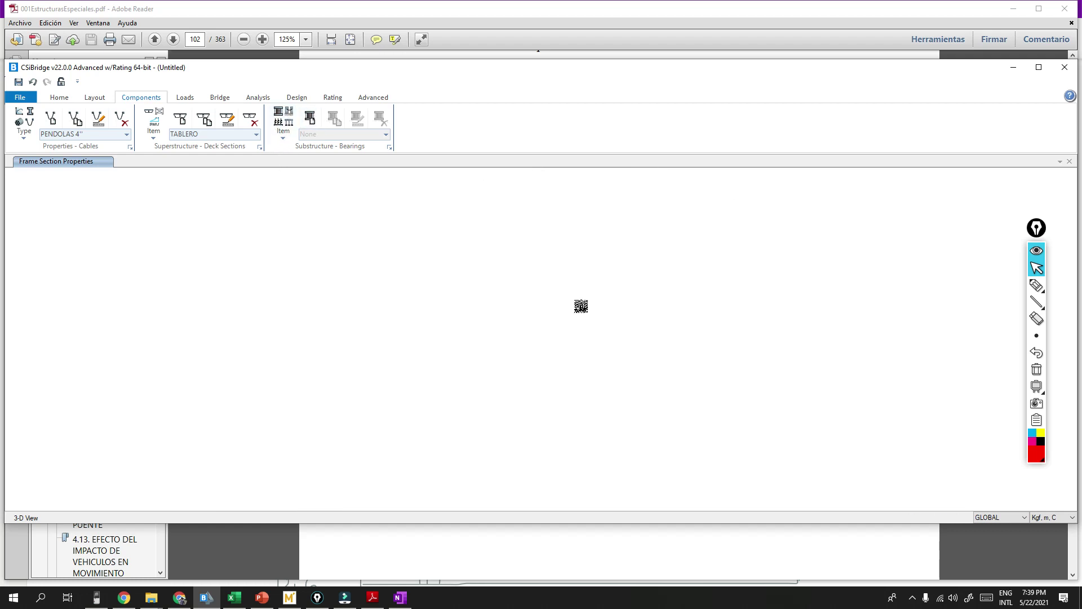
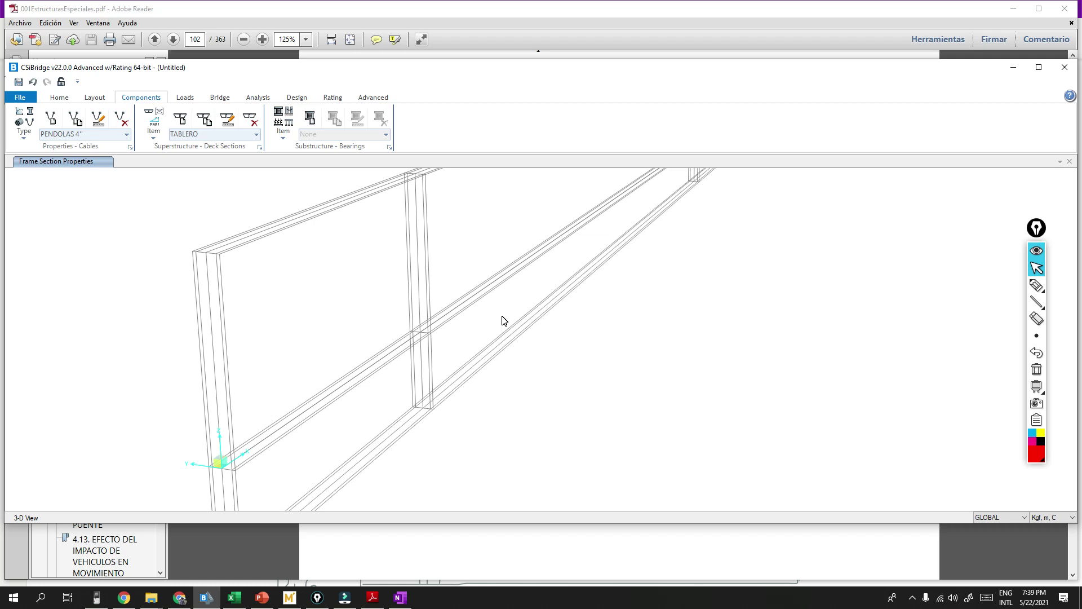
click(311, 117)
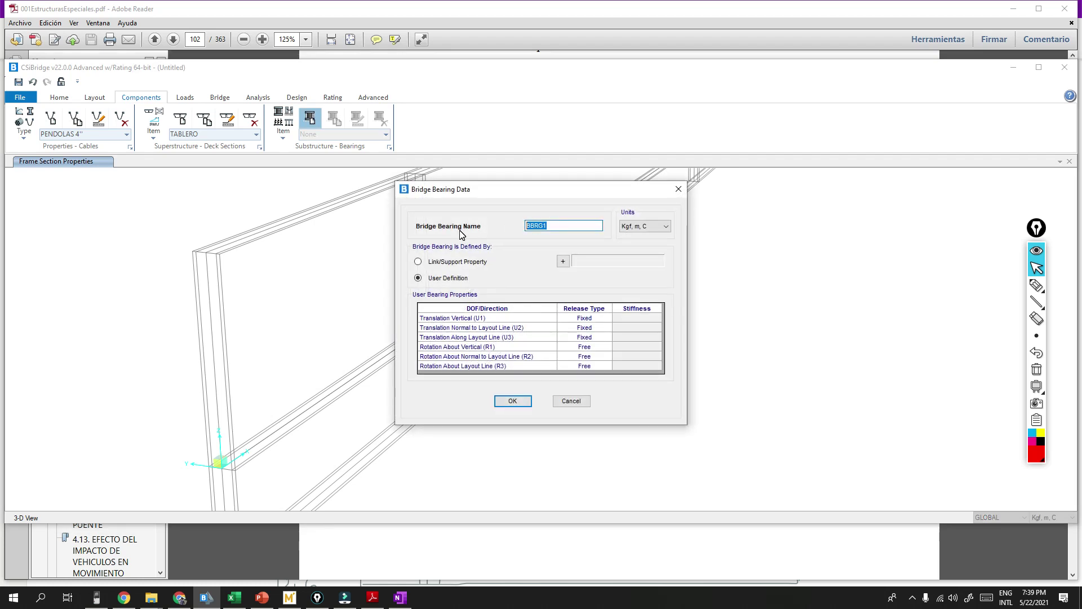
text(APOYO MOVIL)
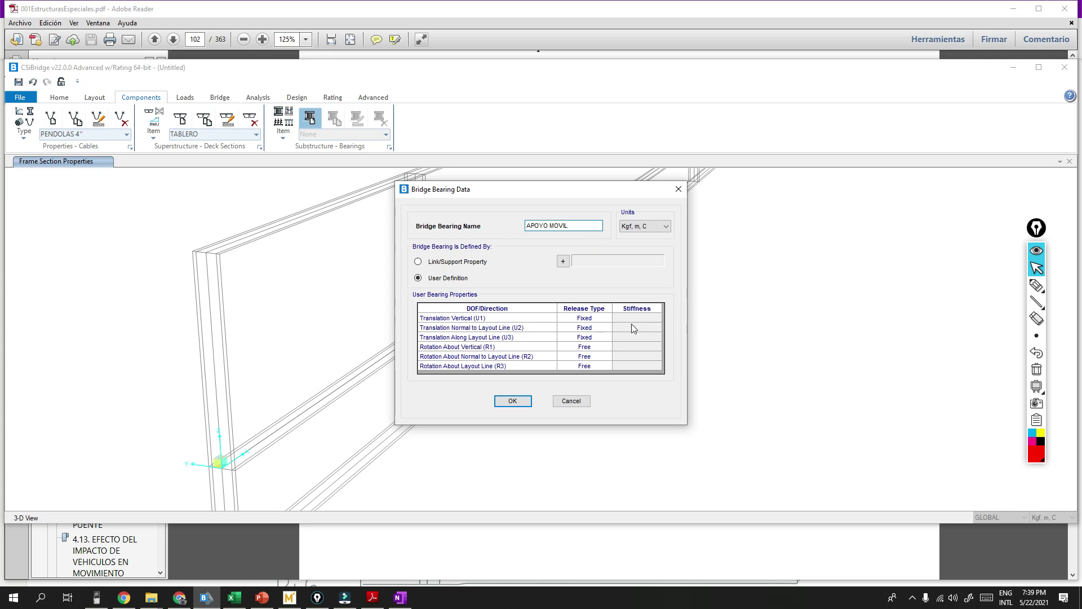
click(585, 328)
click(594, 330)
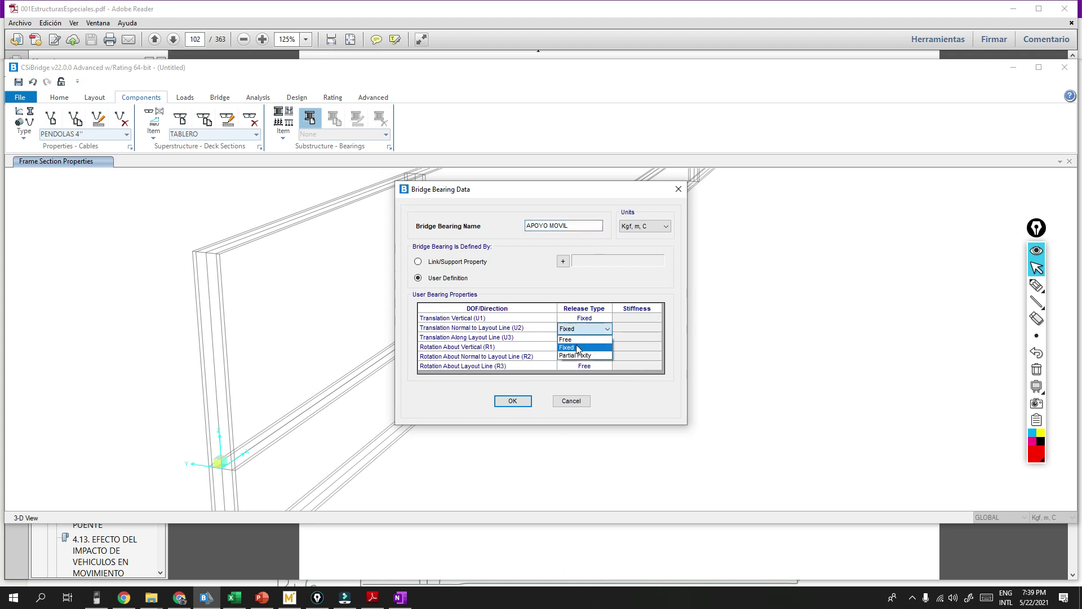
click(583, 348)
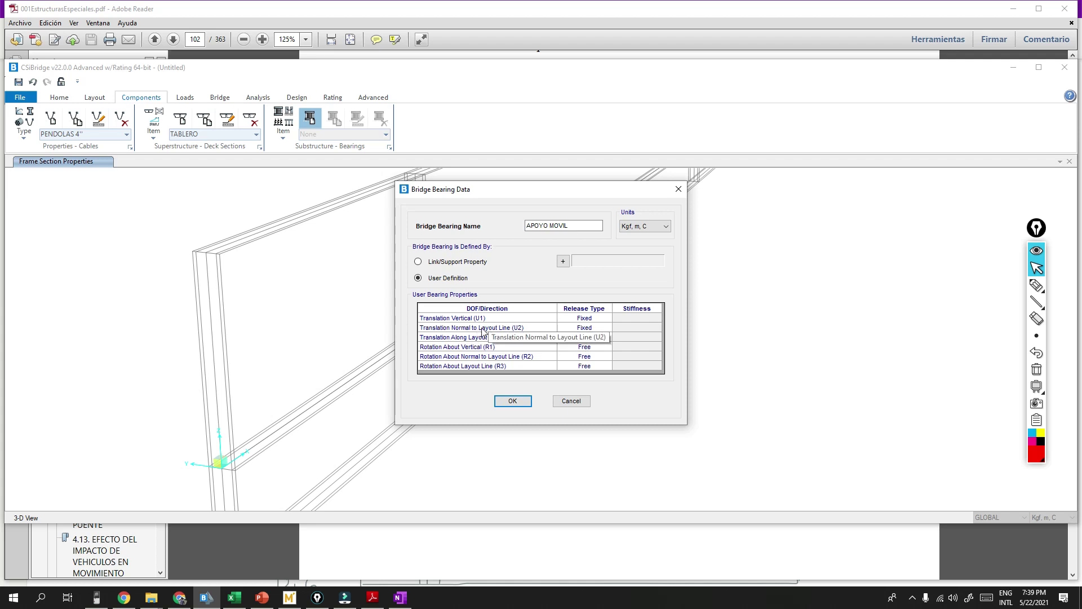
Step: Set the bearing's translation along the layout line (U3) to Free
click(585, 338)
click(594, 337)
click(576, 352)
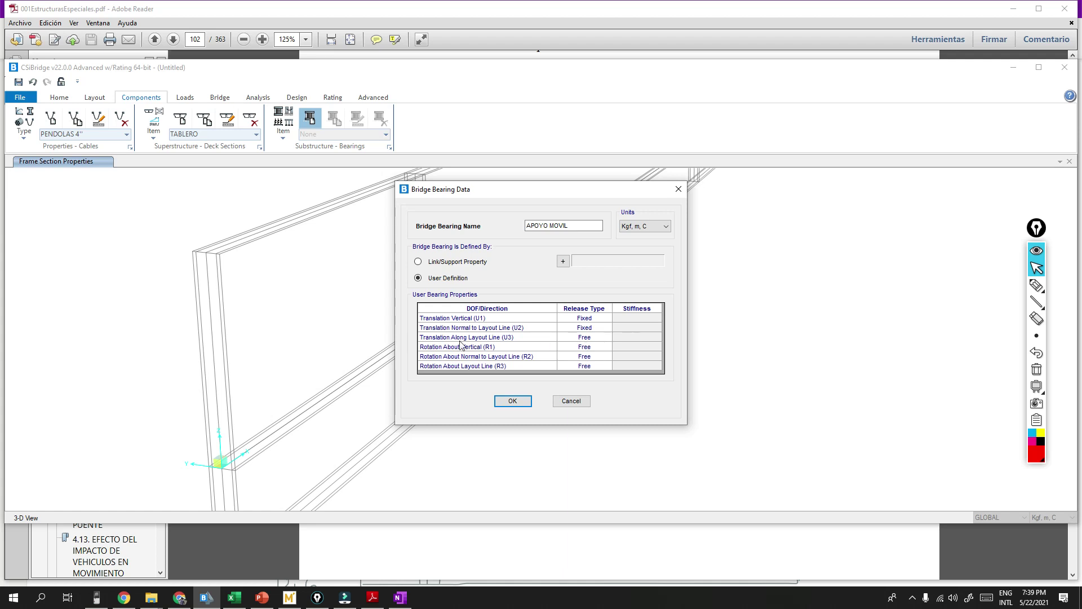
click(1037, 285)
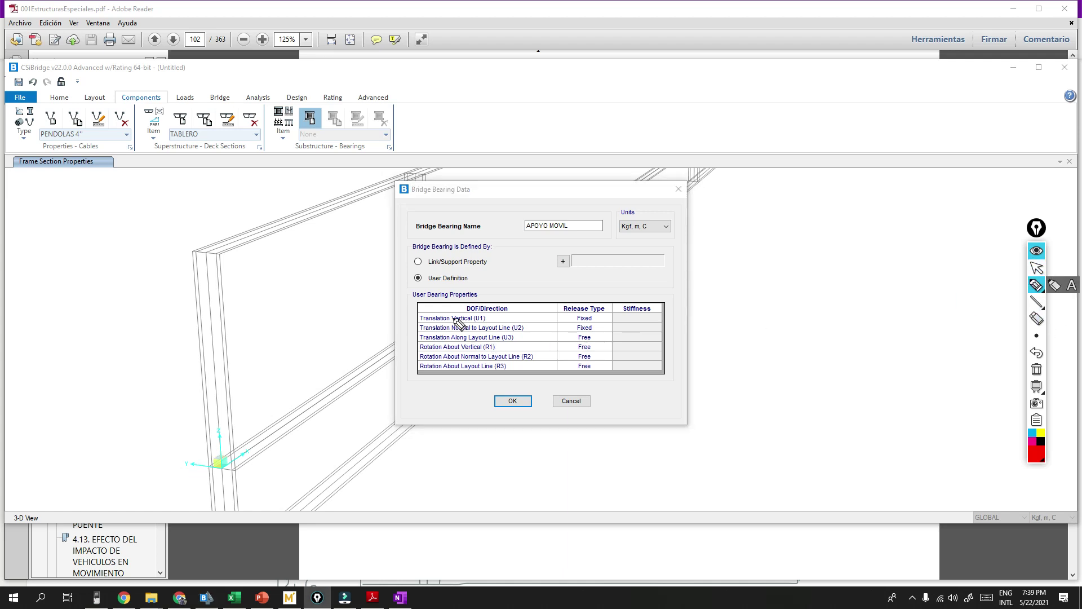
drag(468, 341, 513, 342)
mouse_move(257, 450)
mouse_down()
mouse_move(206, 491)
mouse_move(275, 435)
mouse_up()
mouse_move(181, 501)
mouse_down()
mouse_move(195, 481)
mouse_move(201, 500)
mouse_up()
drag(276, 445, 293, 437)
drag(260, 473, 334, 493)
drag(317, 480, 333, 493)
drag(186, 462, 122, 452)
drag(132, 449, 131, 458)
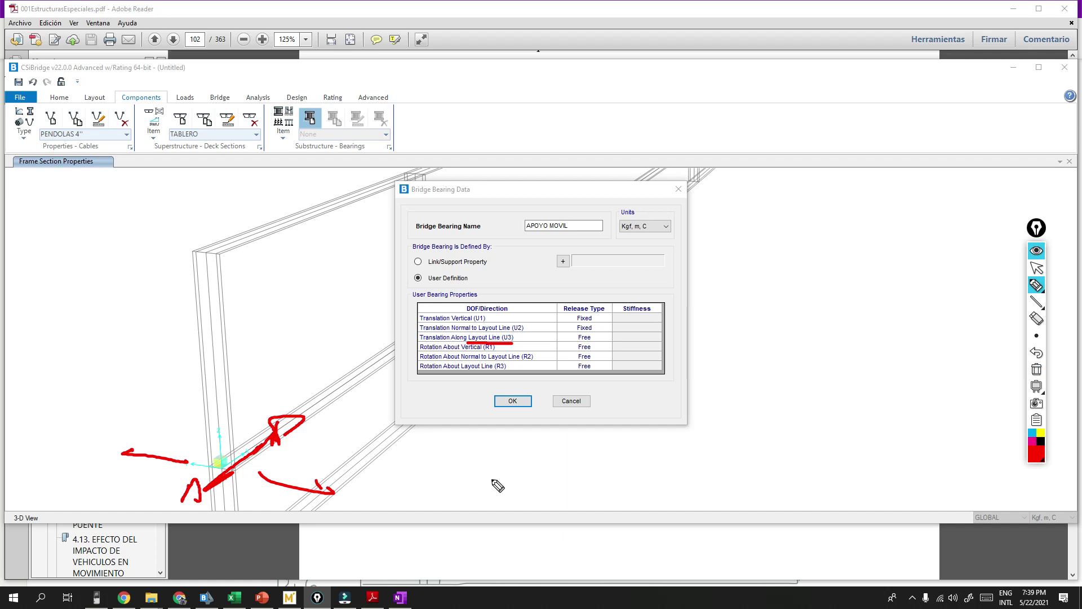
drag(234, 517, 232, 407)
drag(207, 427, 248, 444)
drag(175, 449, 230, 434)
drag(137, 445, 162, 460)
drag(146, 460, 159, 445)
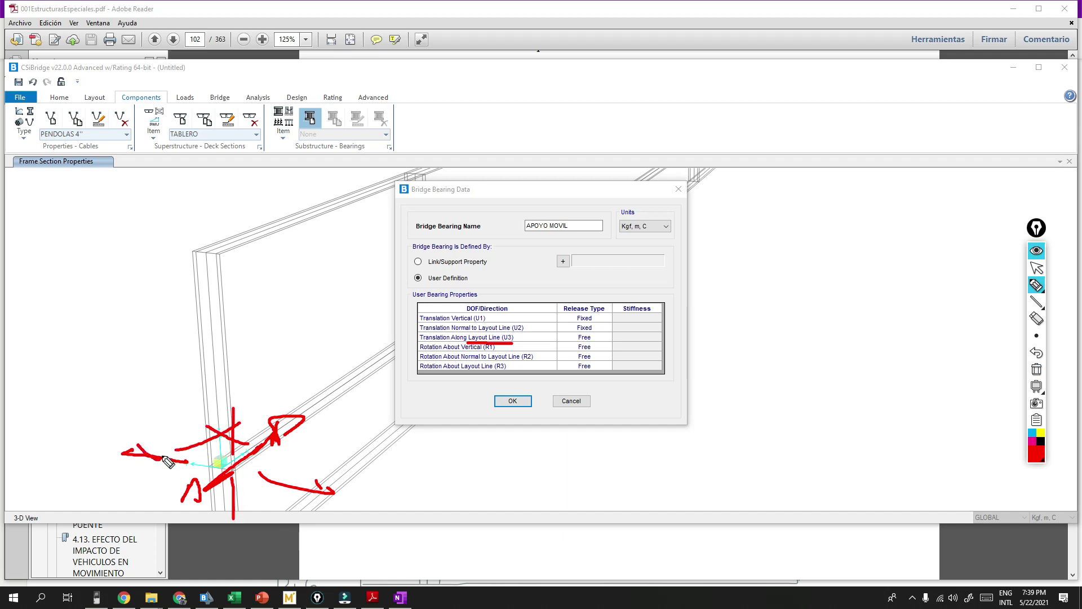
click(1036, 370)
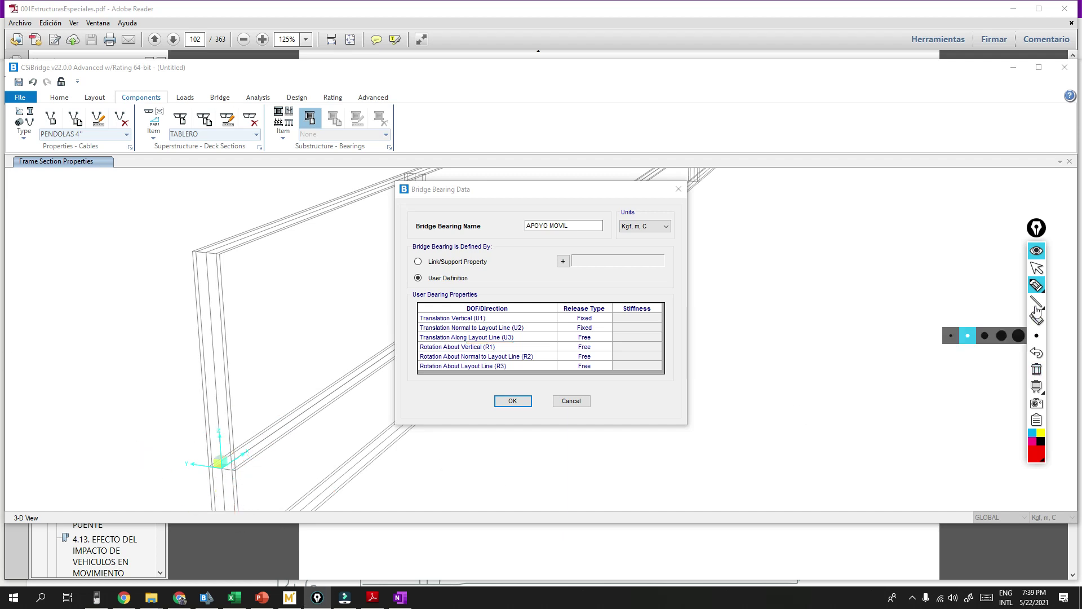
click(1037, 268)
Step: Accept the APOYO MOVIL bearing definition
click(525, 398)
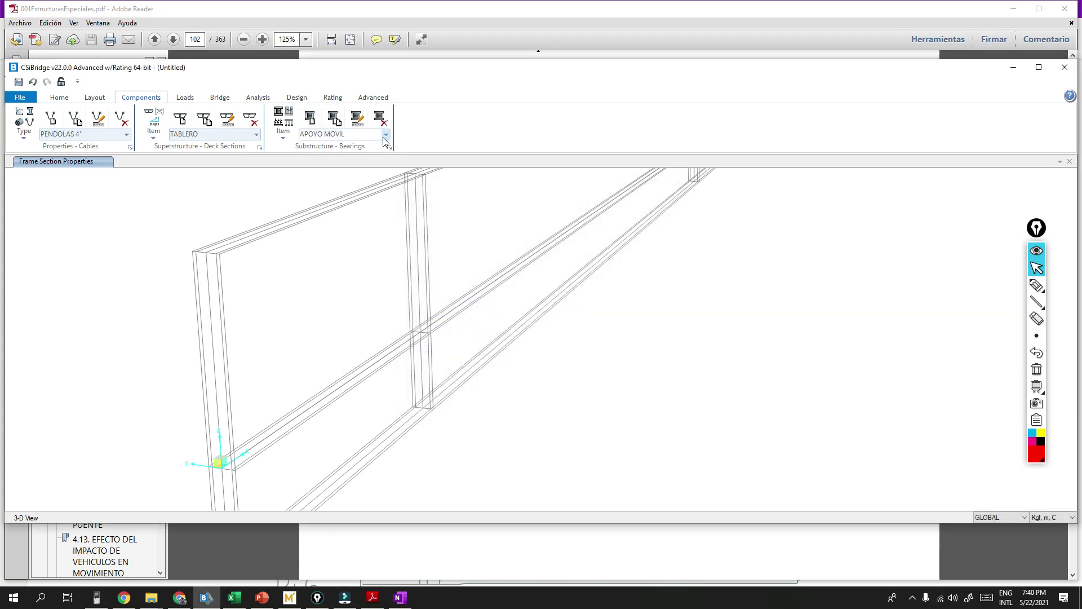
click(280, 134)
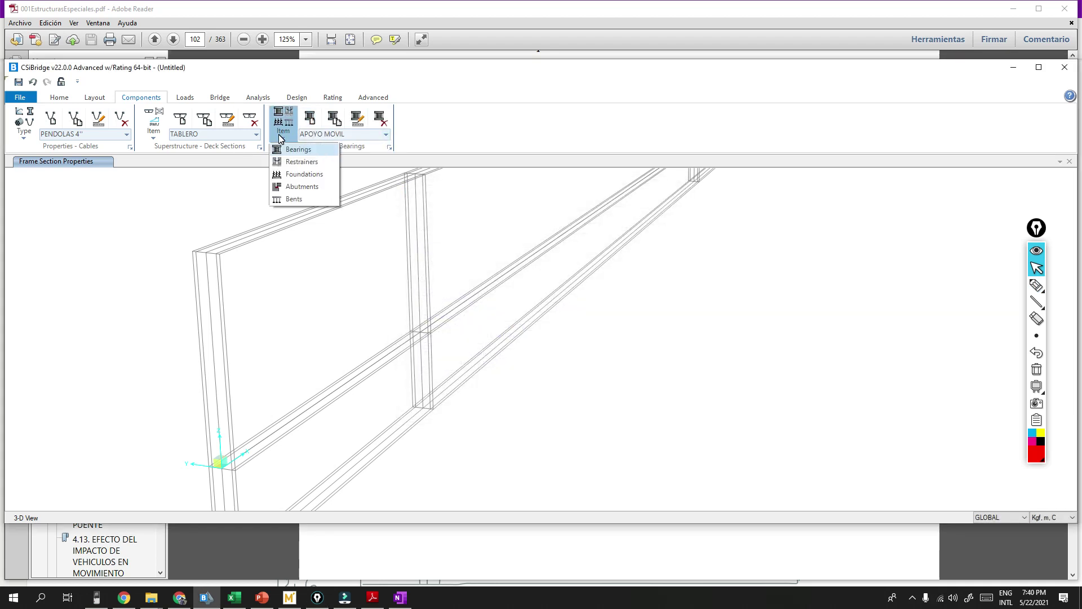
click(279, 134)
Step: Open the vehicle import library and preview the United States AASHTO vehicles HL-93K and HL-93S
click(187, 99)
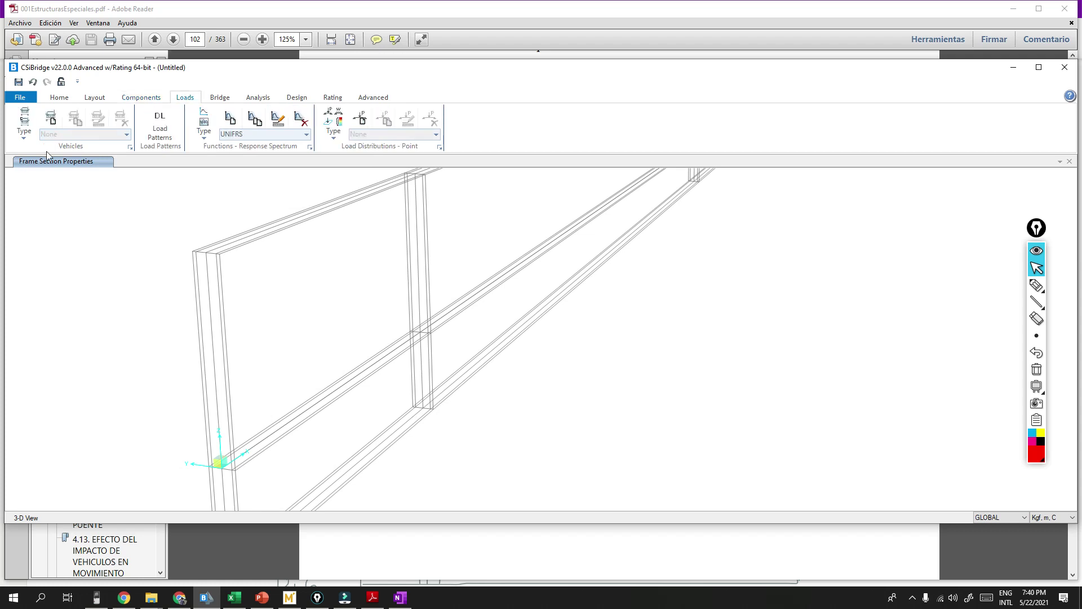
click(129, 147)
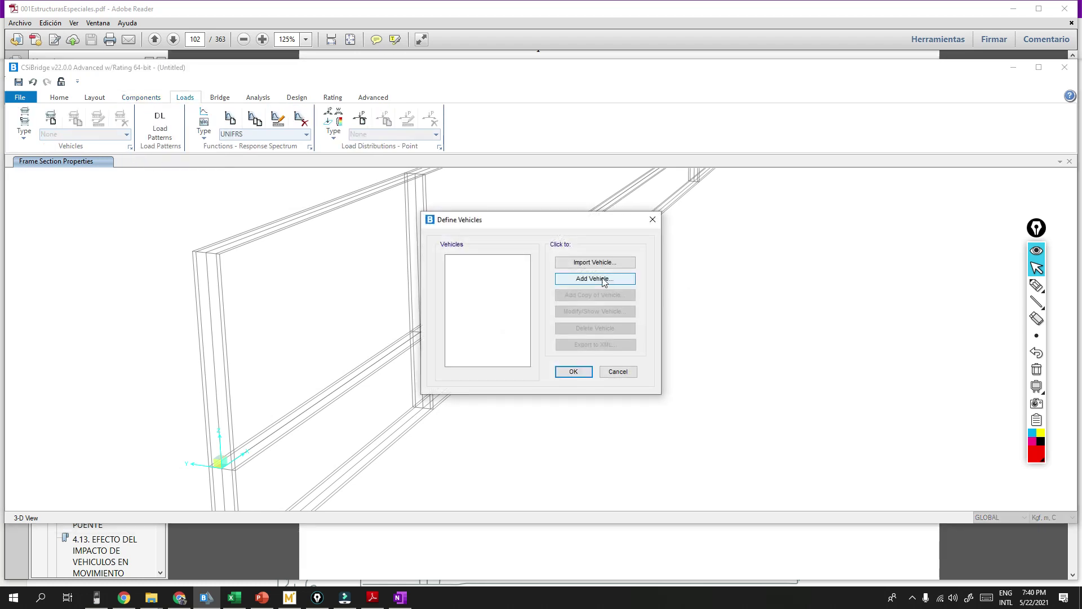
click(602, 279)
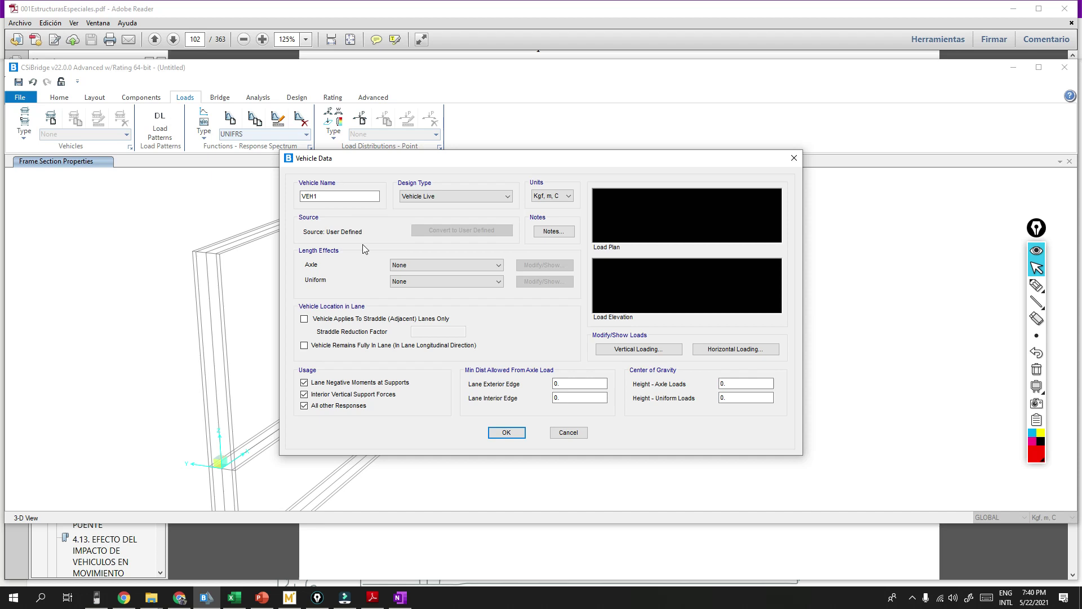
click(568, 432)
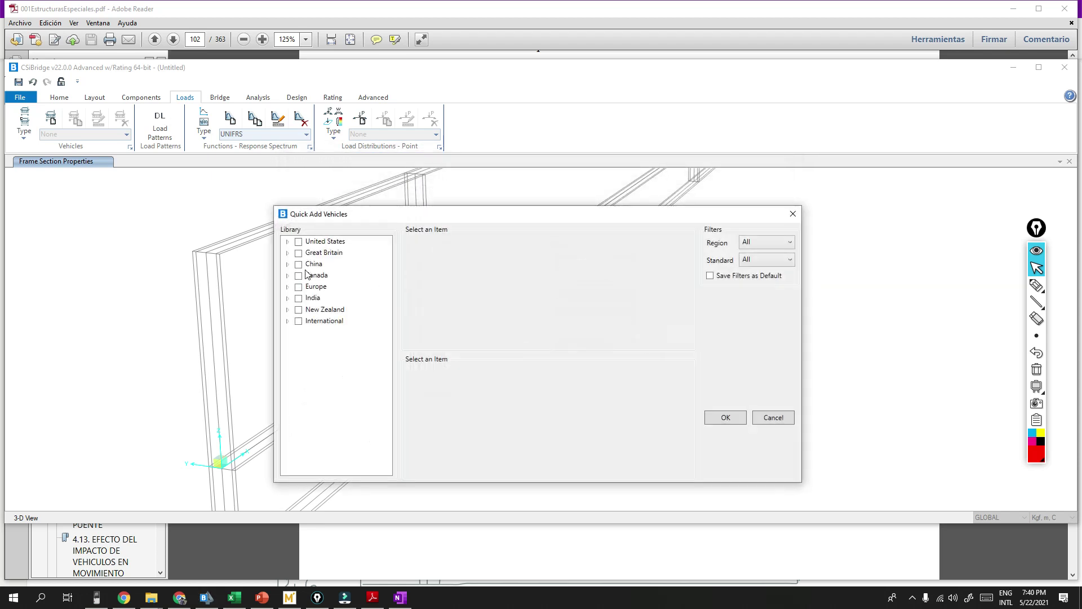
click(288, 242)
click(298, 253)
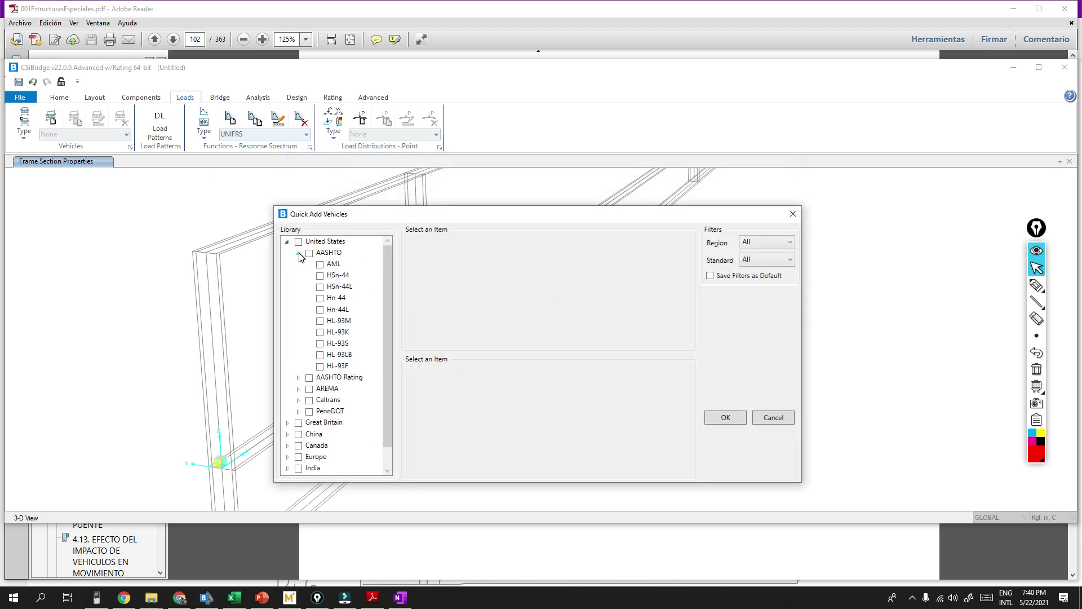
click(345, 333)
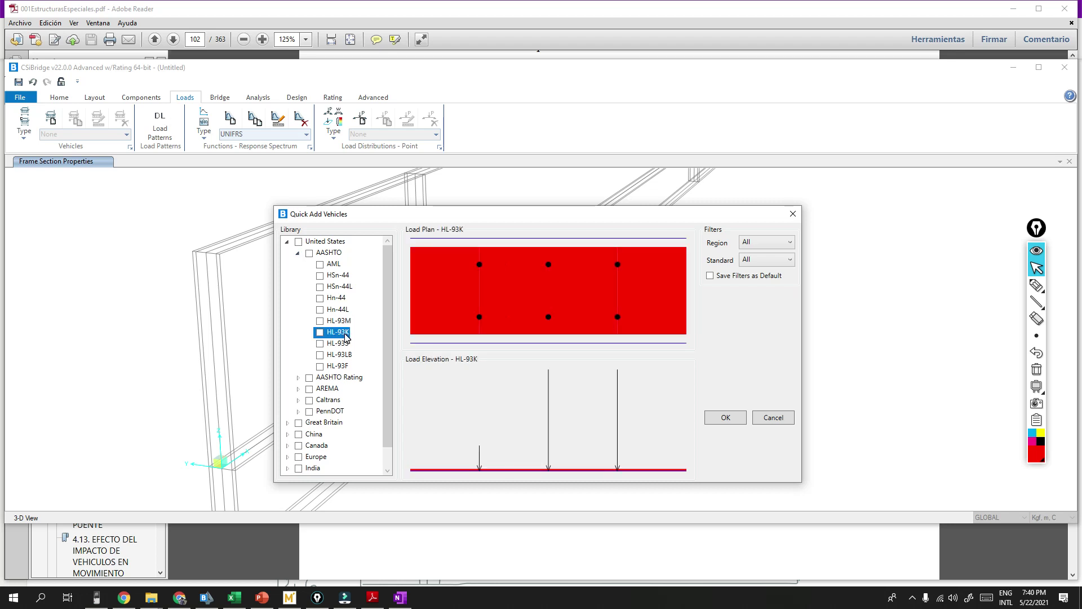
click(343, 346)
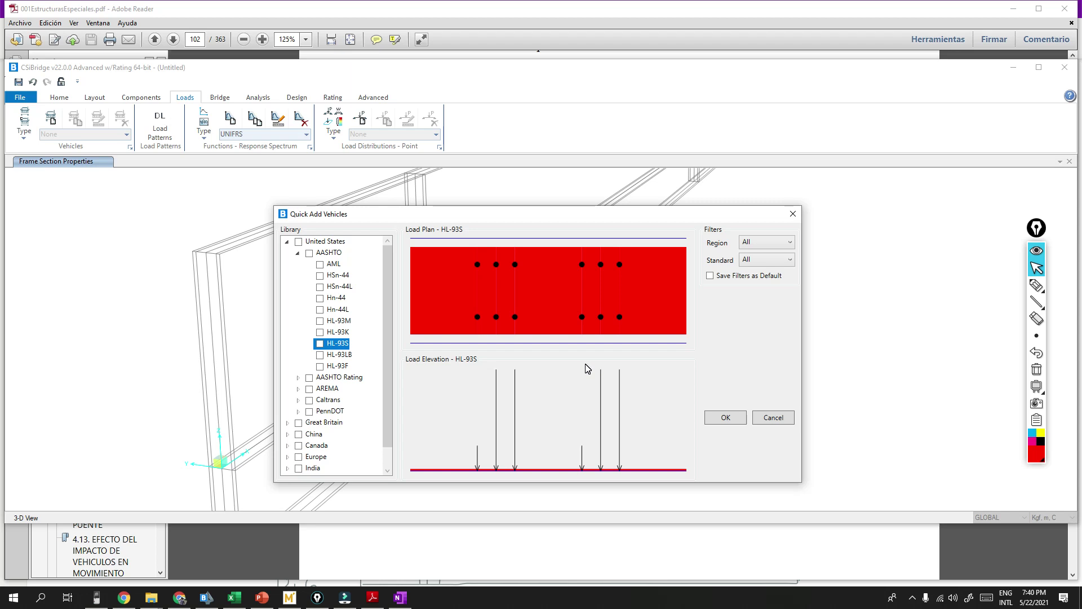
Step: Switch to the Colgante sheet in Excel and sketch red wheel loads, one continuous deck curve and circles at both tower supports over the bridge elevation
drag(602, 208, 913, 104)
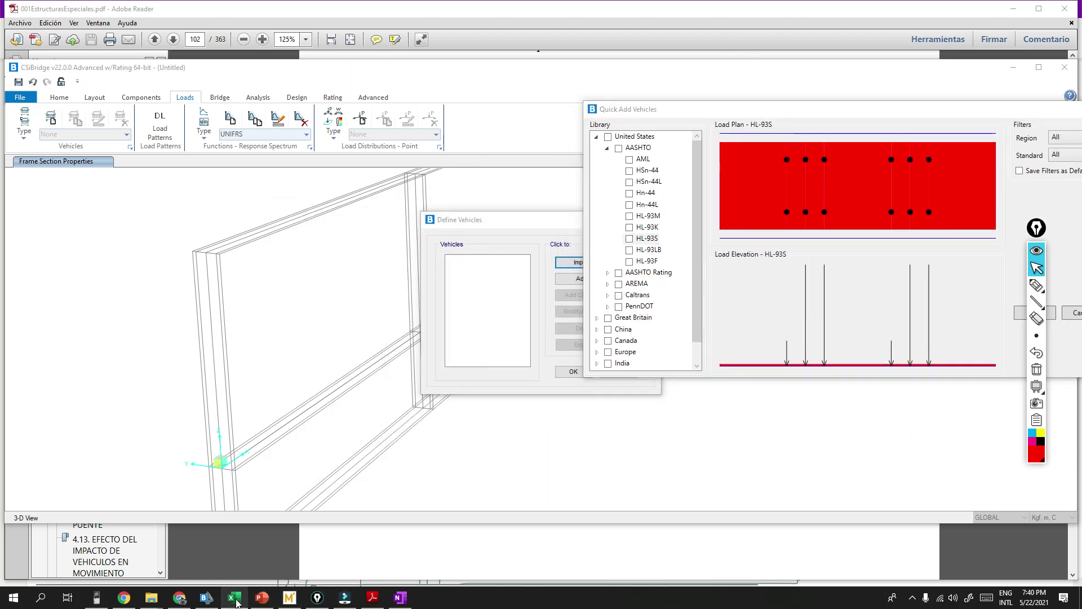
click(235, 598)
scroll(499, 389, down, 4)
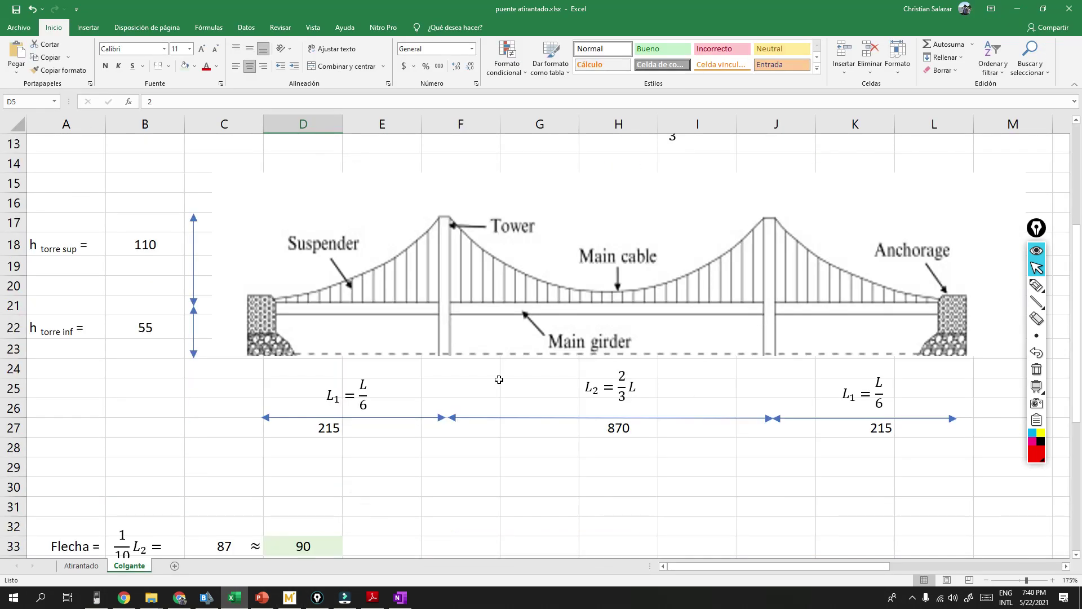
click(1041, 287)
drag(319, 287, 366, 298)
mouse_move(305, 267)
mouse_down()
mouse_move(305, 296)
mouse_move(367, 297)
mouse_move(389, 285)
mouse_up()
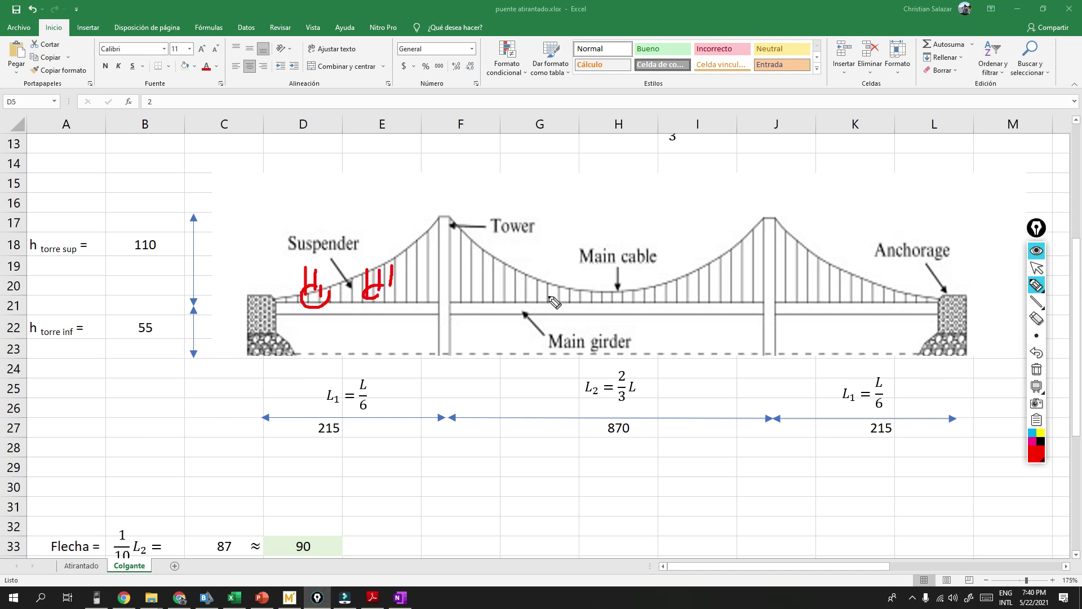
mouse_move(565, 262)
mouse_down()
mouse_move(562, 297)
mouse_move(584, 298)
mouse_up()
drag(651, 264, 650, 301)
mouse_move(668, 265)
mouse_down()
mouse_move(667, 294)
mouse_move(689, 289)
mouse_up()
mouse_move(248, 308)
mouse_down()
mouse_move(292, 332)
mouse_move(356, 327)
mouse_move(435, 271)
mouse_move(467, 206)
mouse_move(486, 268)
mouse_move(554, 343)
mouse_move(634, 353)
mouse_move(692, 327)
mouse_up()
mouse_move(826, 264)
mouse_down()
mouse_move(827, 296)
mouse_move(838, 292)
mouse_up()
mouse_move(855, 273)
mouse_down()
mouse_move(855, 293)
mouse_move(889, 295)
mouse_up()
drag(902, 276, 922, 298)
mouse_move(690, 337)
mouse_down()
mouse_move(772, 230)
mouse_move(894, 351)
mouse_move(954, 299)
mouse_up()
mouse_move(471, 307)
mouse_down()
mouse_move(435, 316)
mouse_move(460, 303)
mouse_up()
mouse_move(777, 311)
mouse_down()
mouse_move(753, 307)
mouse_move(775, 309)
mouse_up()
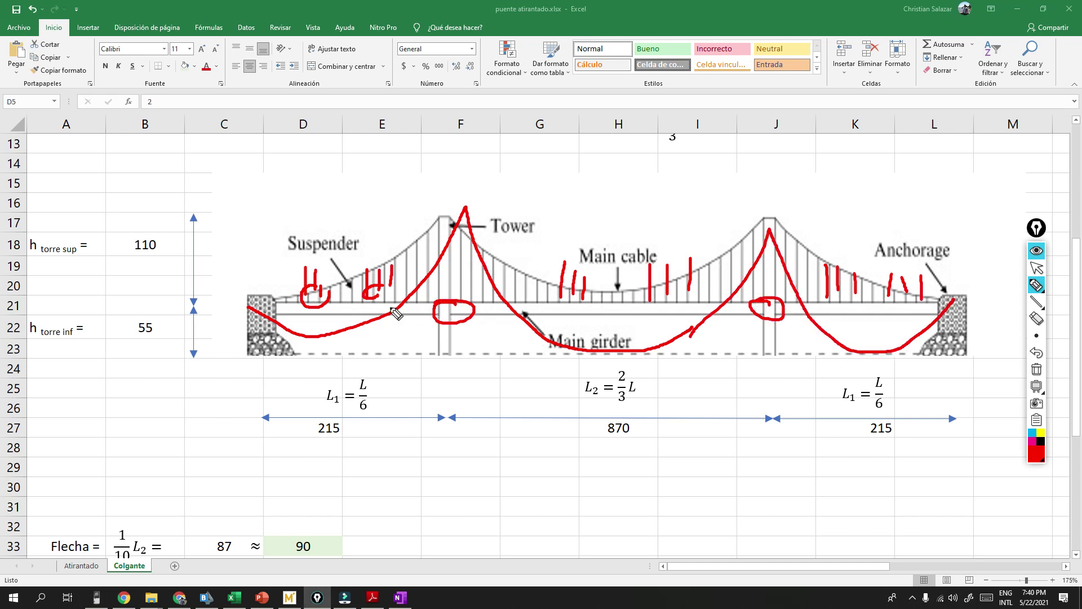
drag(438, 305, 455, 304)
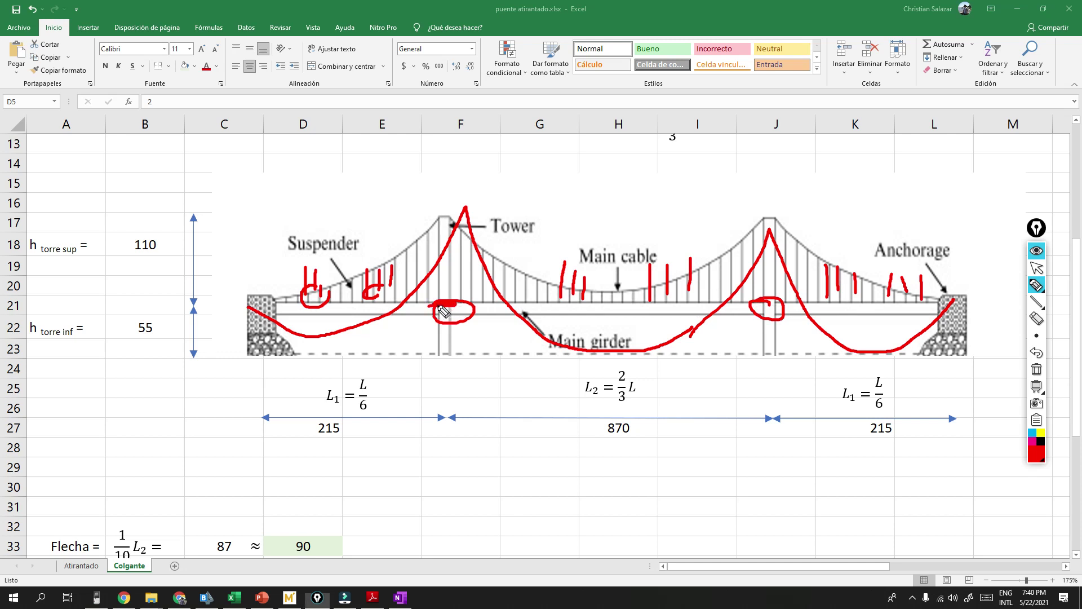
Step: Replace the annotations with wheel loads and a separate sagging curve in each of the three spans, and clear the drawing
click(1036, 369)
mouse_move(320, 262)
mouse_down()
mouse_move(318, 300)
mouse_move(349, 290)
mouse_move(304, 315)
mouse_move(423, 304)
mouse_move(676, 332)
mouse_move(733, 290)
mouse_up()
mouse_move(795, 308)
mouse_down()
mouse_move(925, 344)
mouse_move(941, 302)
mouse_up()
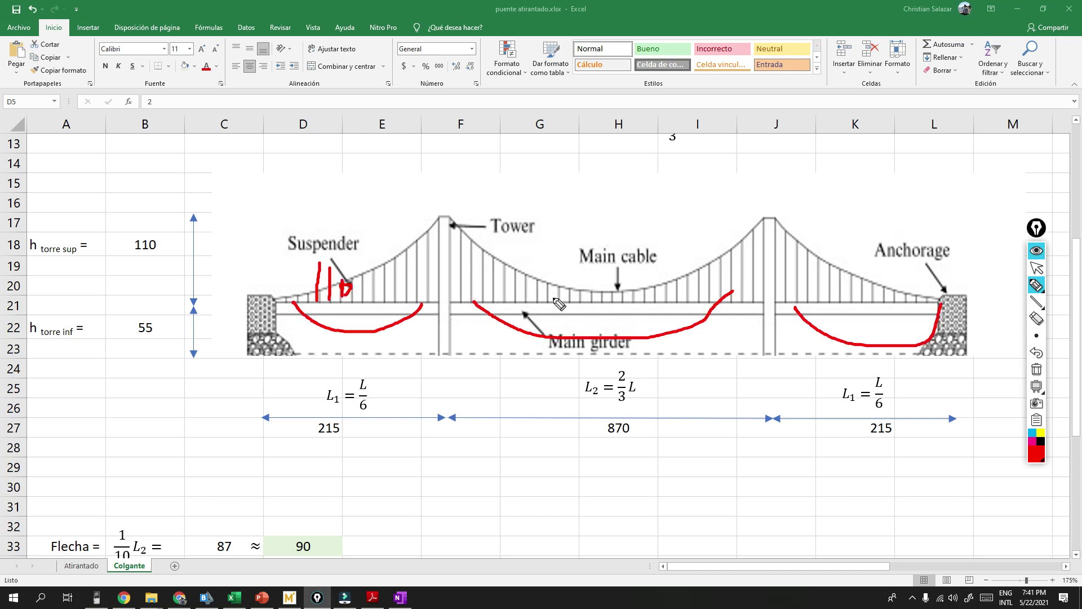
mouse_move(352, 442)
mouse_down()
mouse_move(336, 413)
mouse_move(364, 420)
mouse_up()
click(1036, 353)
click(1037, 369)
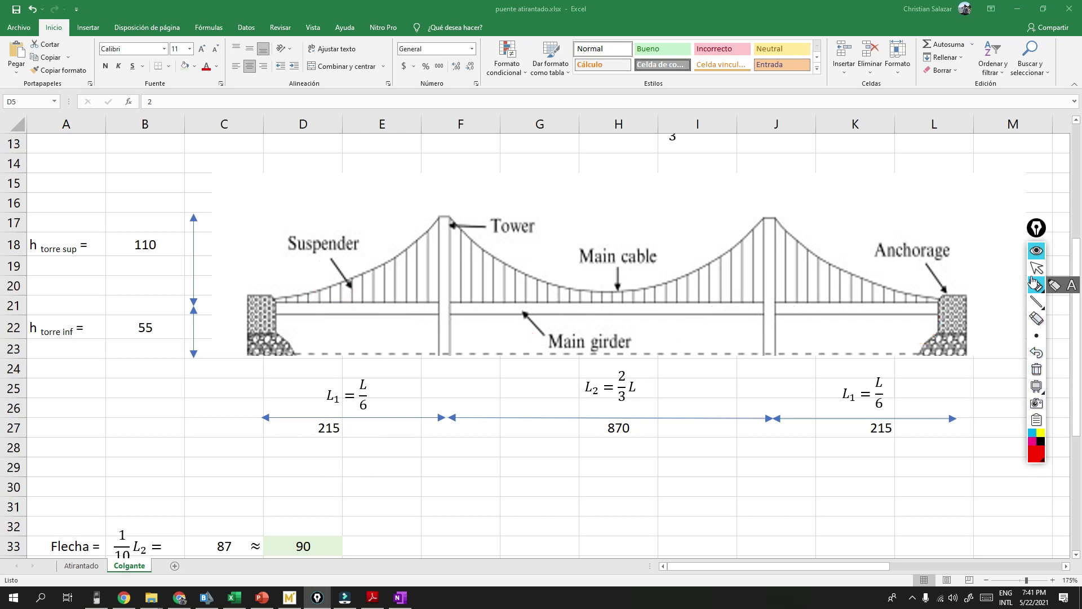
click(1035, 269)
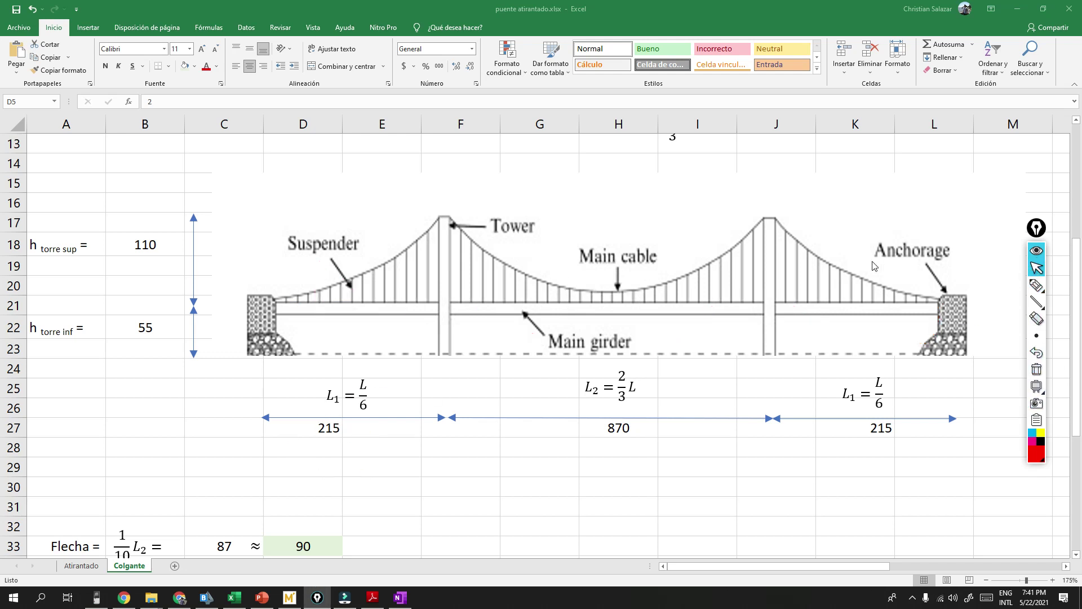
Step: Return to CSiBridge, import the AASHTO vehicles HL-93K and HL-93S, and accept the vehicle definitions
click(1017, 9)
drag(763, 108, 333, 129)
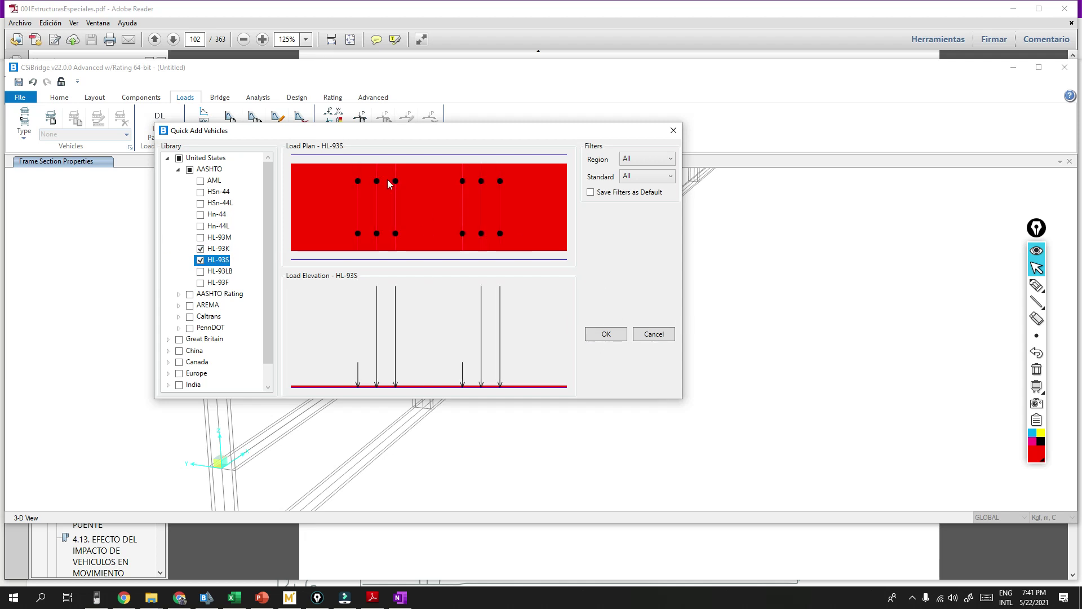
click(606, 334)
click(573, 372)
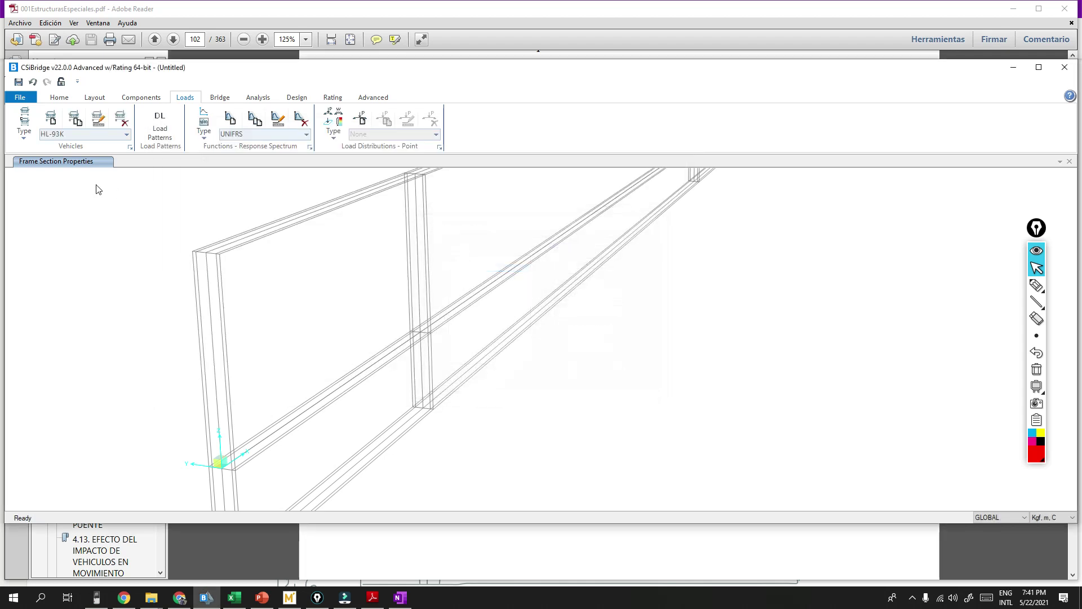
Step: Define a vehicle class named CASO VIVA containing HL-93K and HL-93S, each with scale factor 1
click(52, 121)
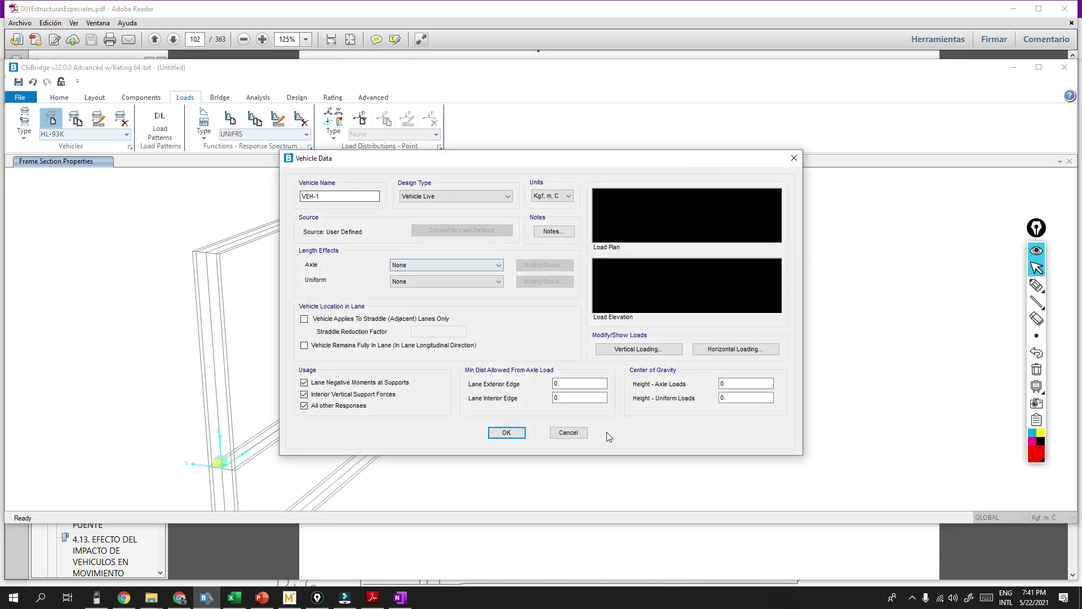
click(568, 433)
click(51, 118)
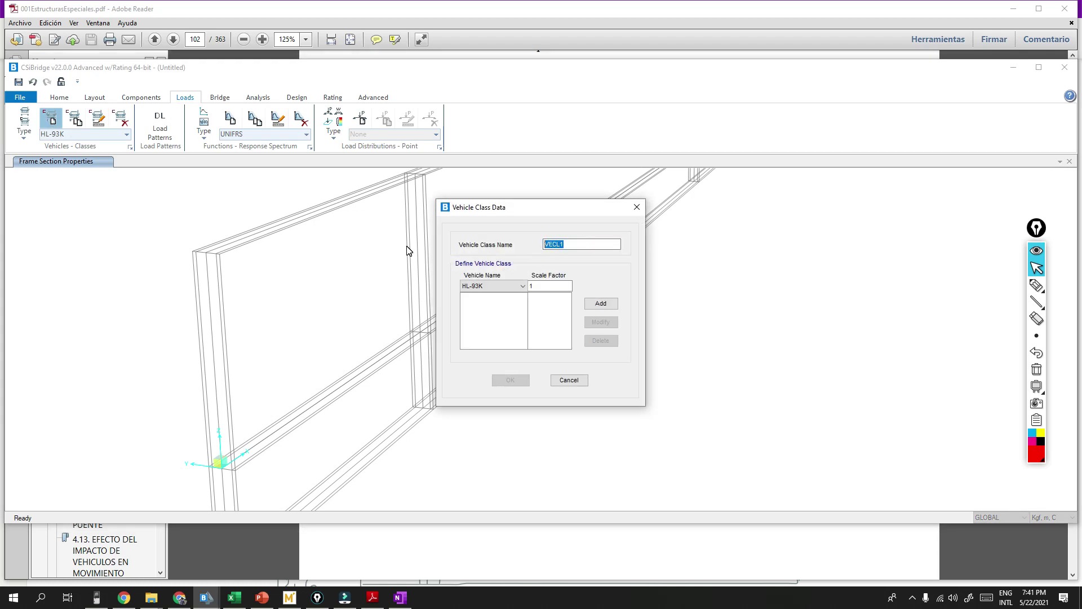
click(601, 303)
click(499, 286)
click(496, 305)
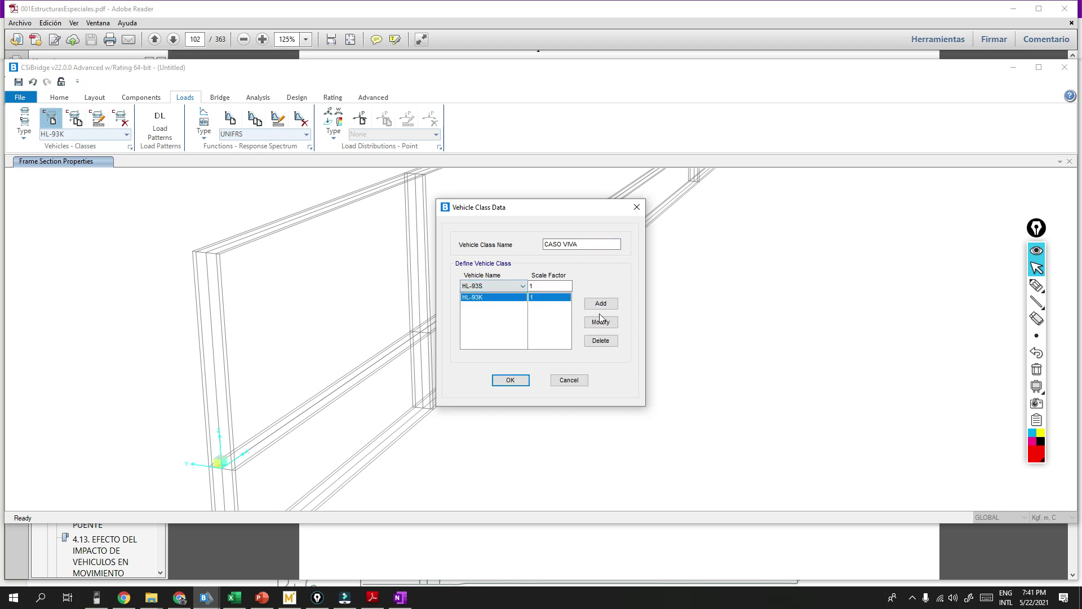
click(601, 304)
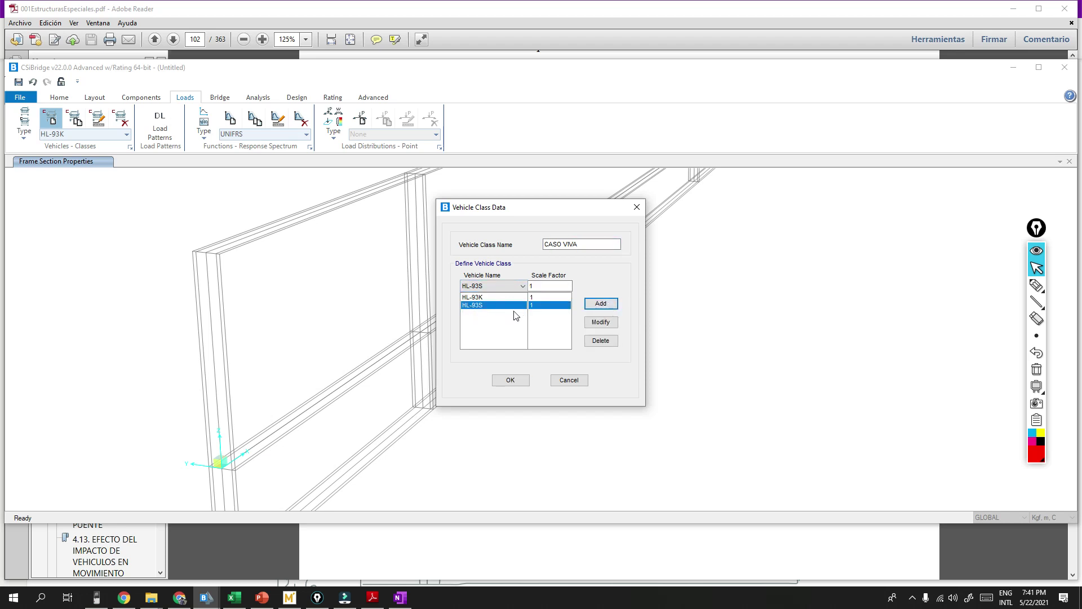
click(512, 380)
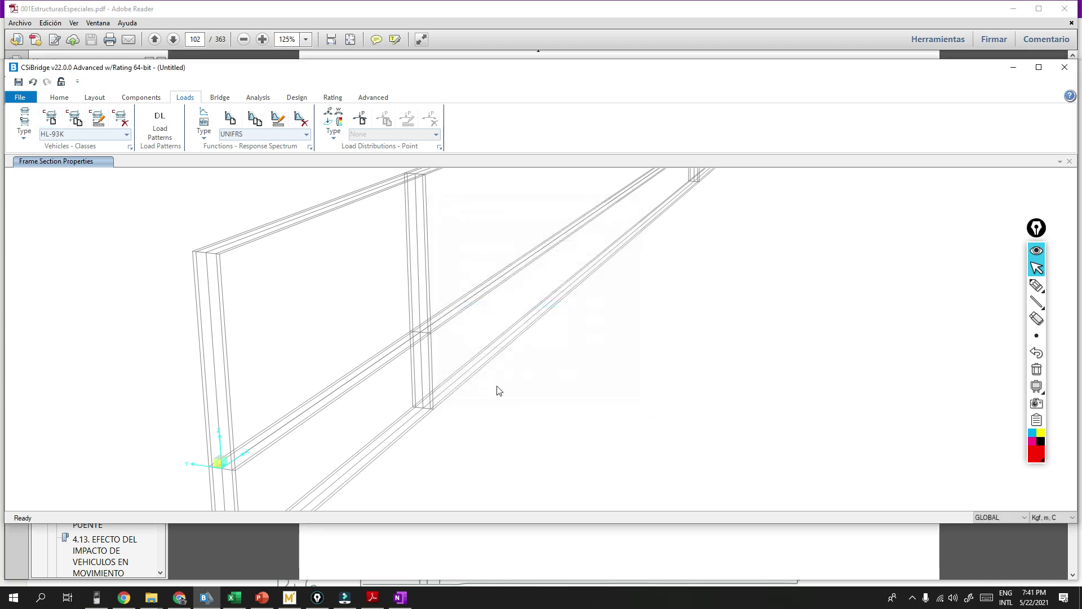
Step: Delete the Temperature Pos and Temperature Neg load patterns, review the remaining patterns and accept the list
click(165, 124)
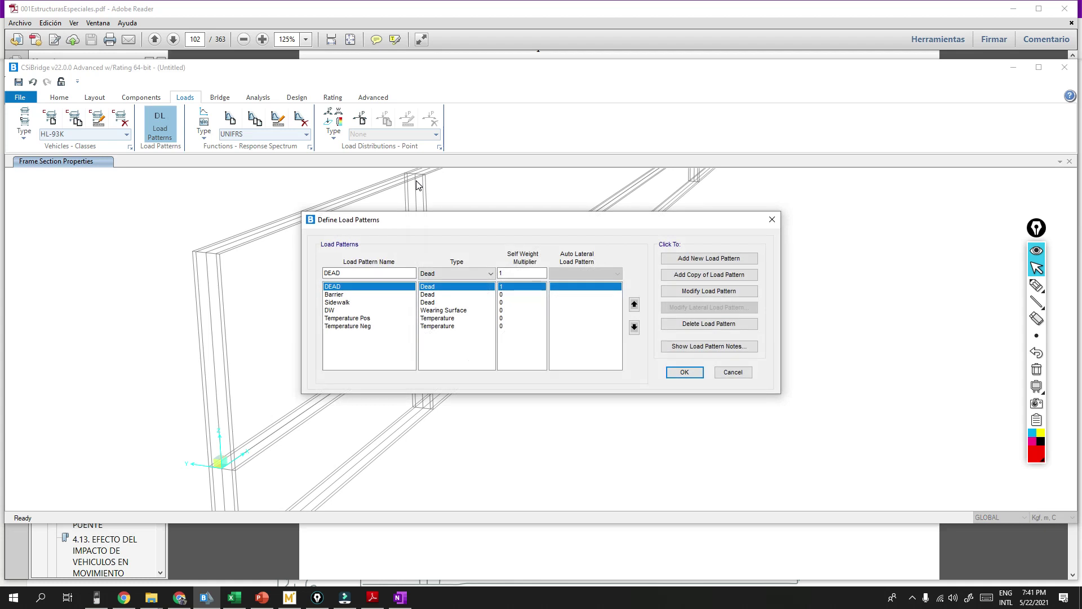
click(372, 319)
click(724, 327)
click(724, 326)
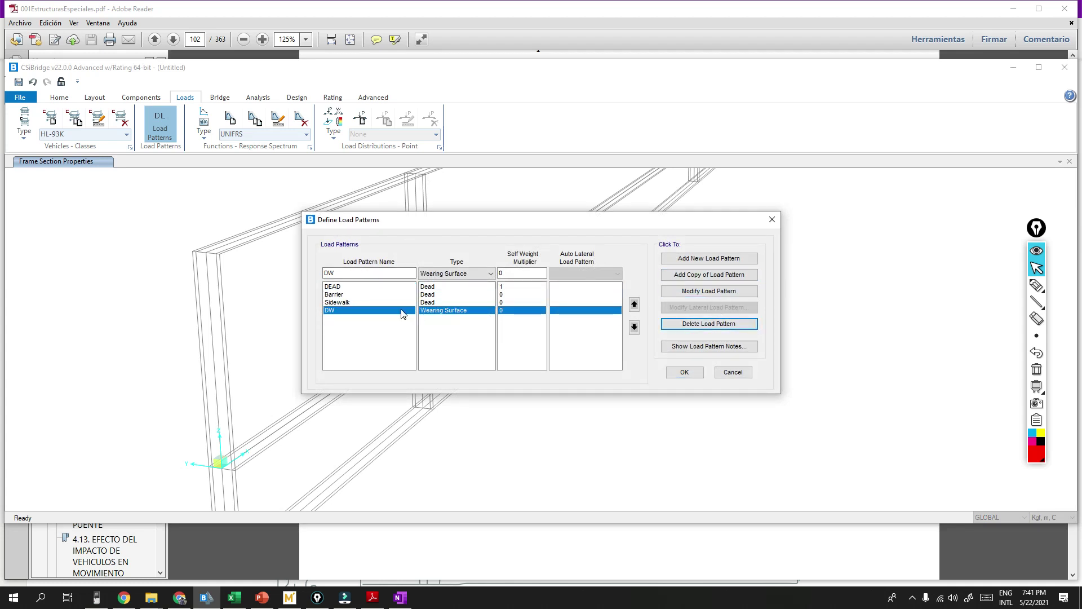
click(350, 293)
click(353, 286)
click(353, 302)
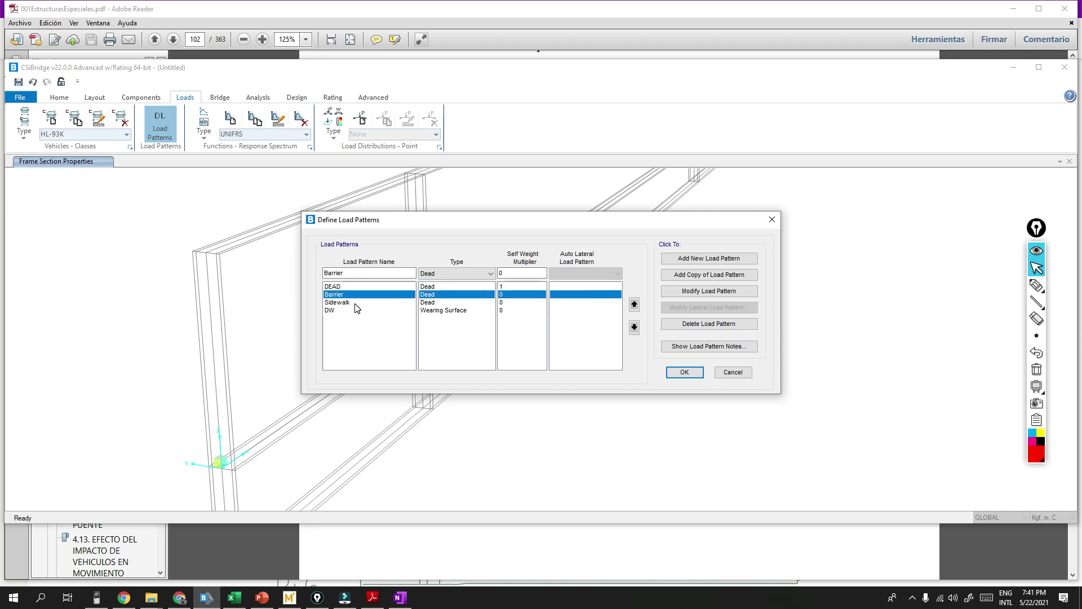
click(347, 311)
click(355, 287)
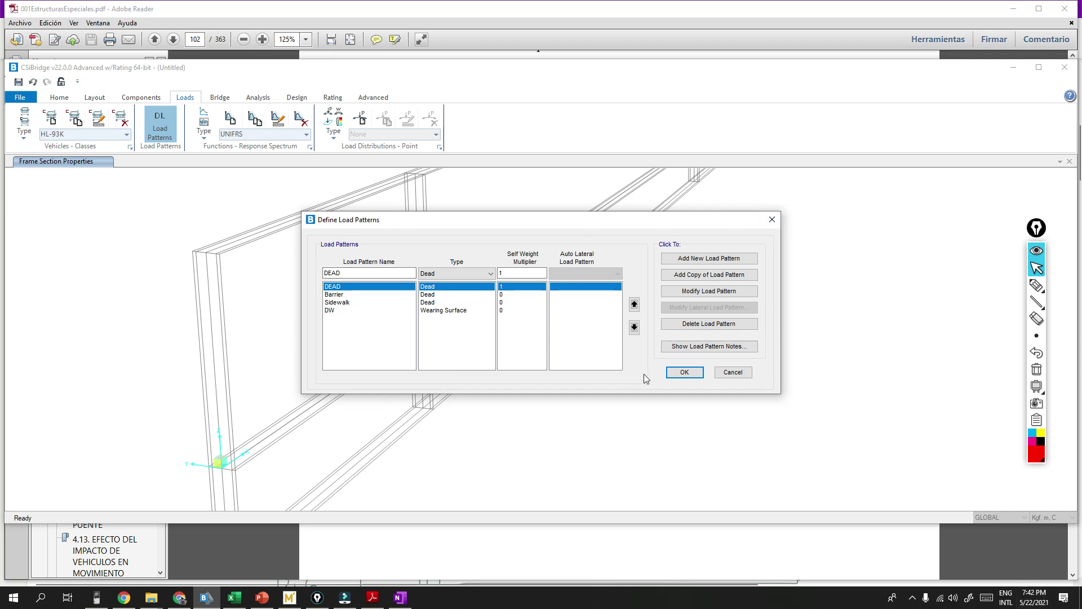
click(686, 373)
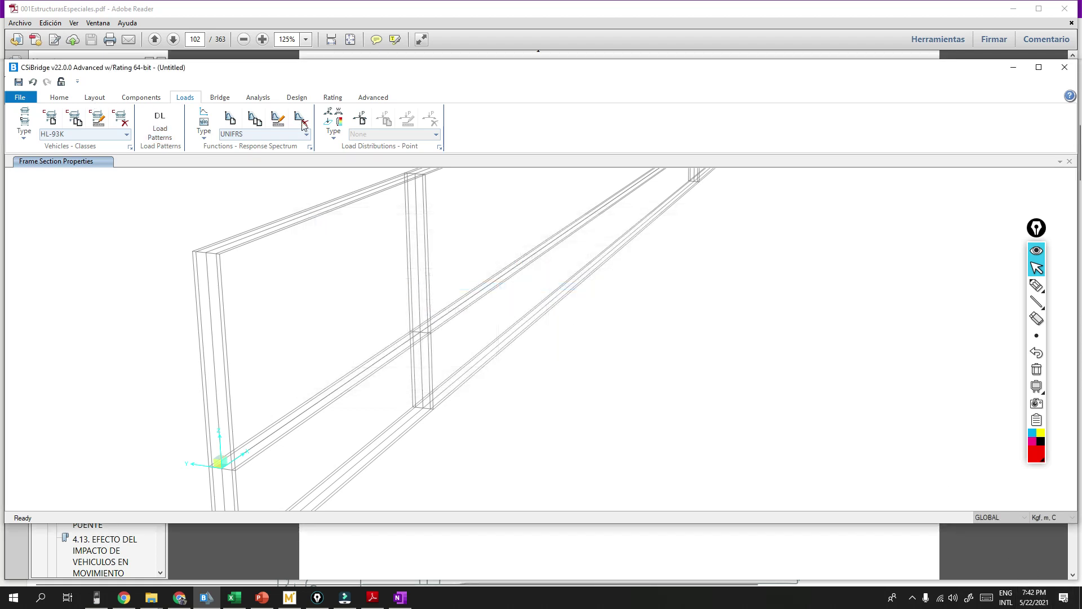
Step: Add a new response spectrum function of type Peru NTE E.030 2014
click(203, 128)
click(217, 150)
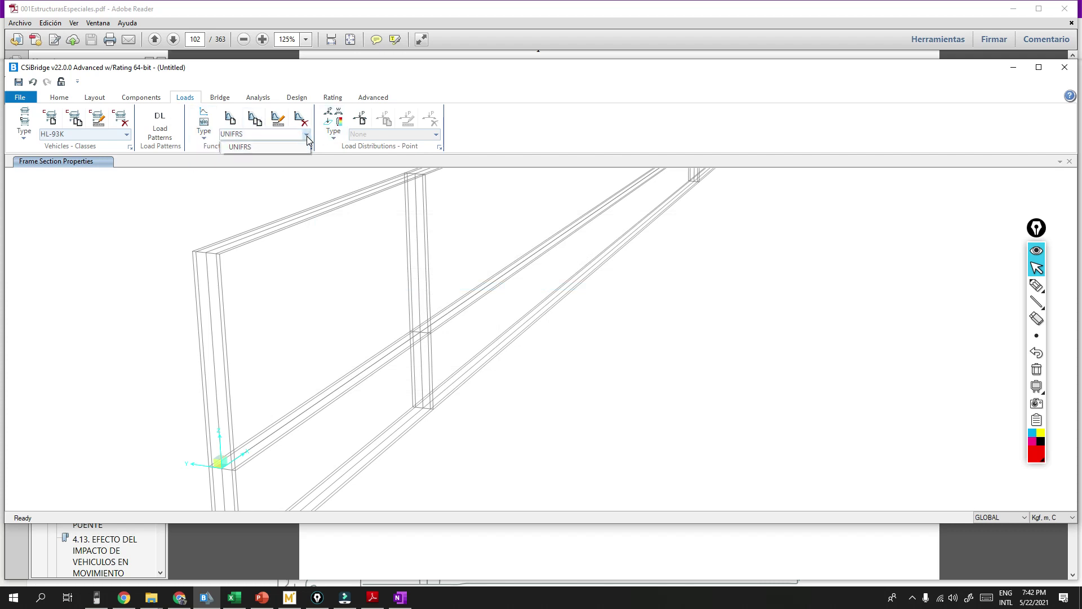
click(232, 118)
click(530, 266)
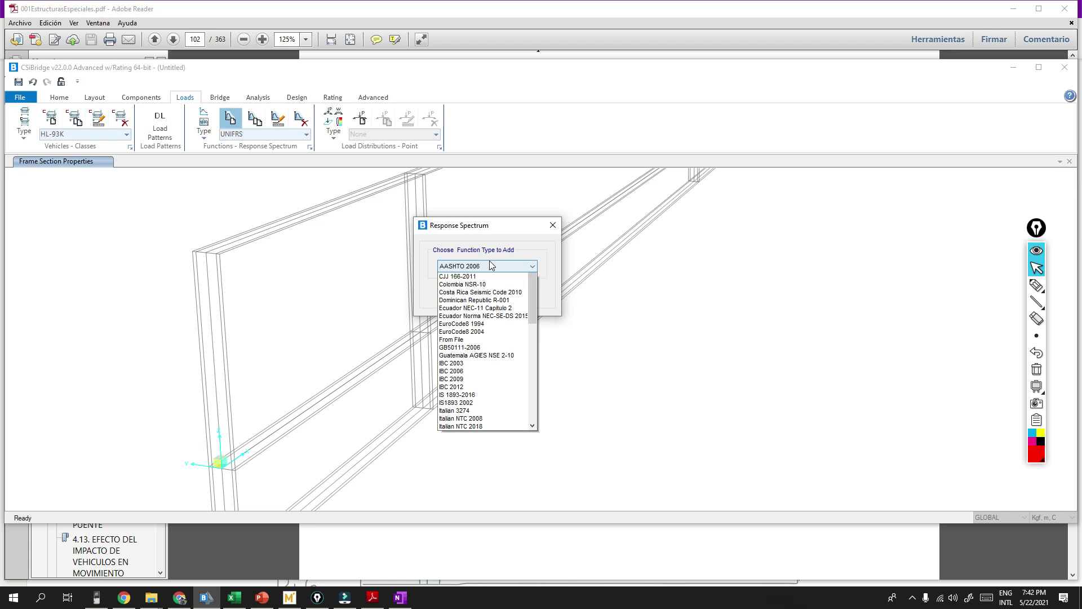
scroll(485, 451, down, 6)
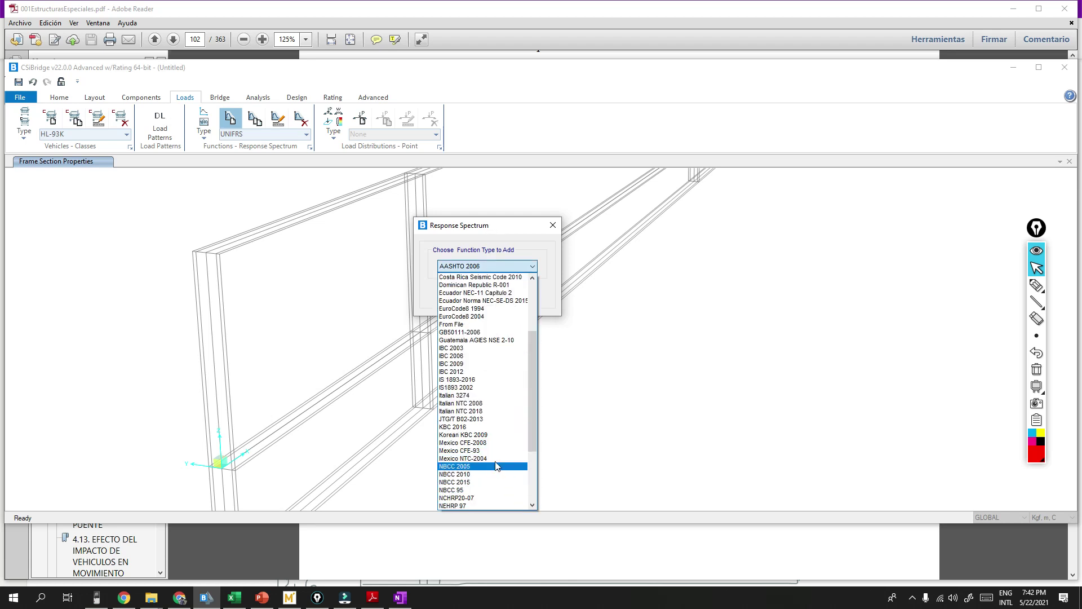
scroll(501, 445, up, 6)
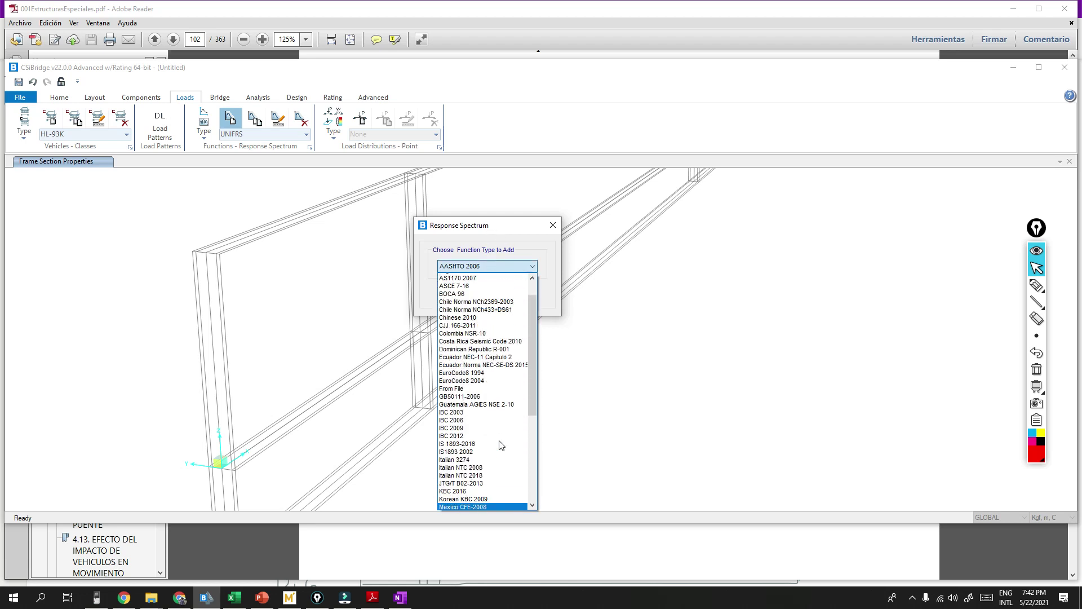
scroll(501, 445, down, 8)
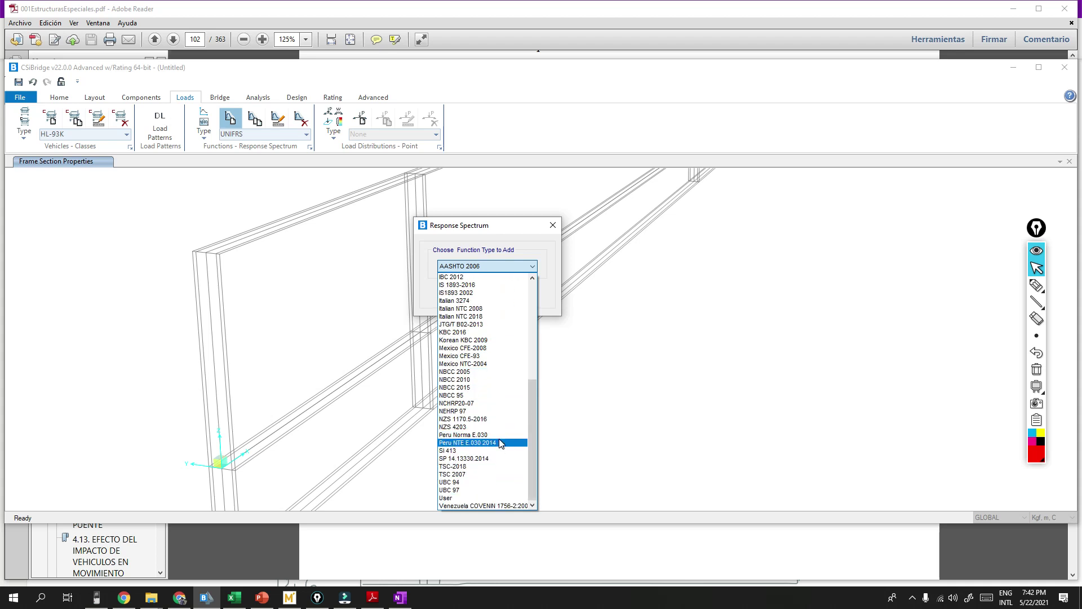
click(500, 443)
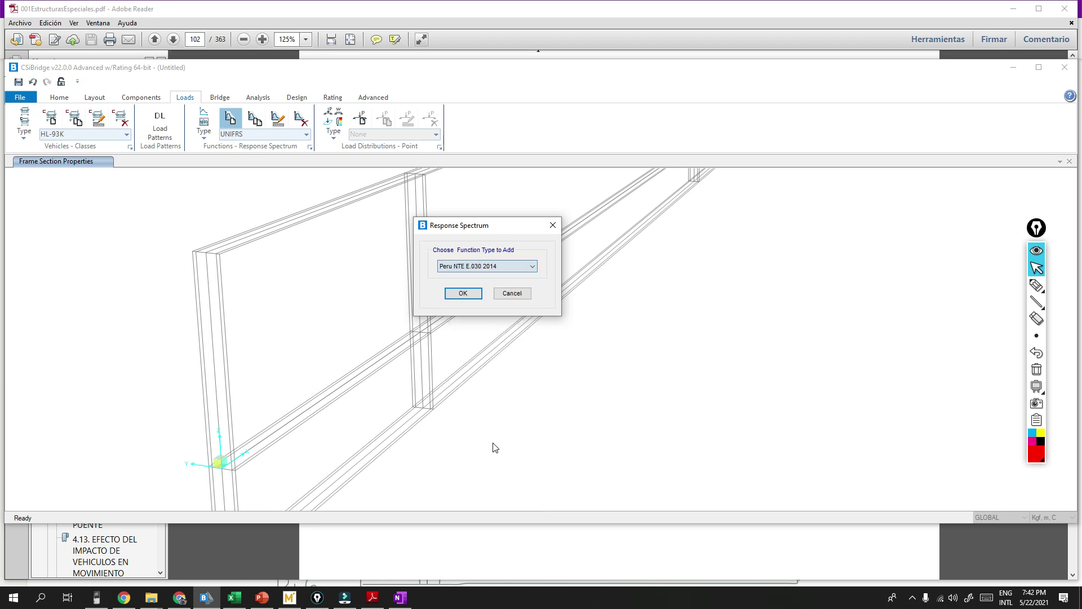
click(463, 293)
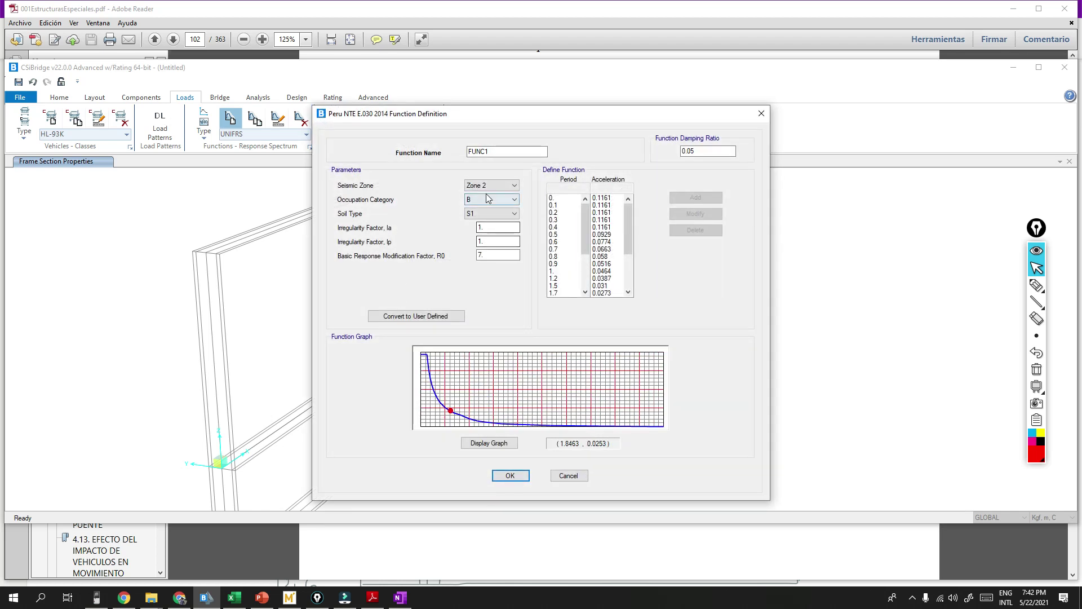
Step: Name the spectrum function E30 and set seismic zone to Zone 3 and soil type to S0, keeping occupation category B
double_click(479, 151)
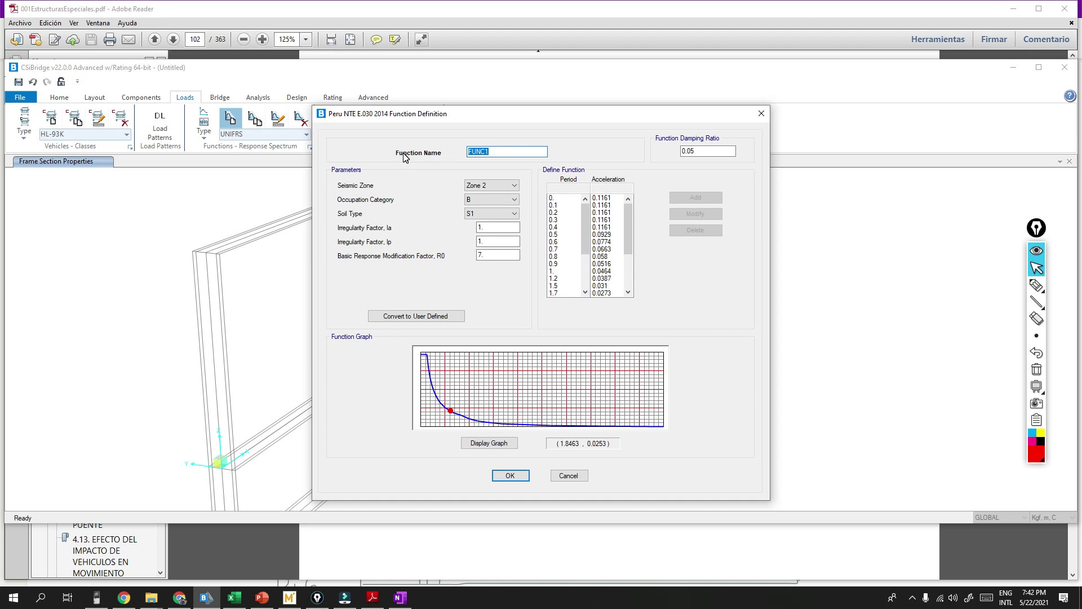
text(E30)
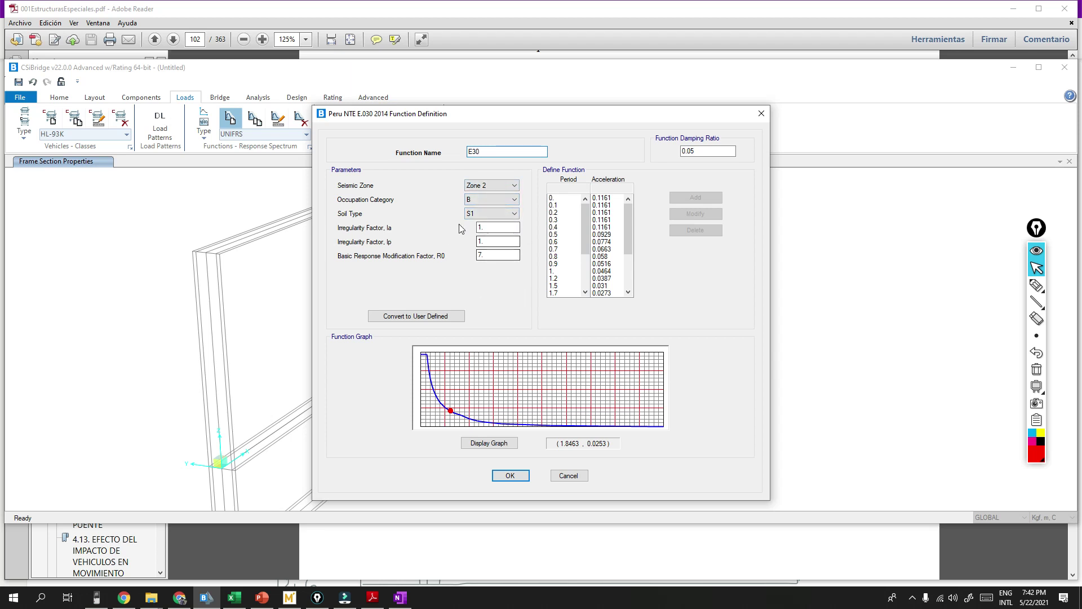
click(494, 188)
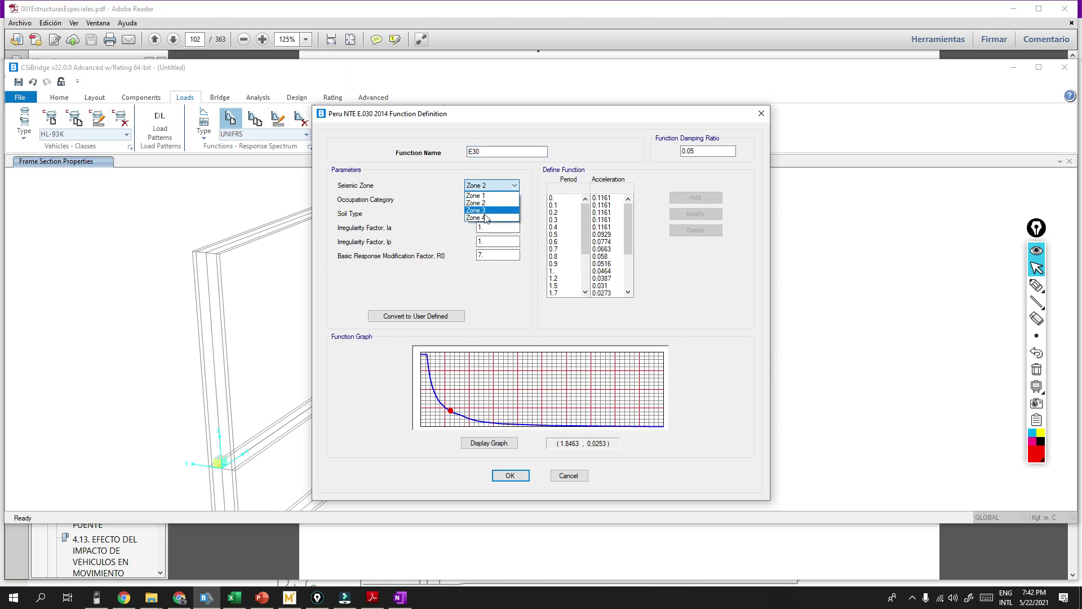
click(477, 211)
click(494, 200)
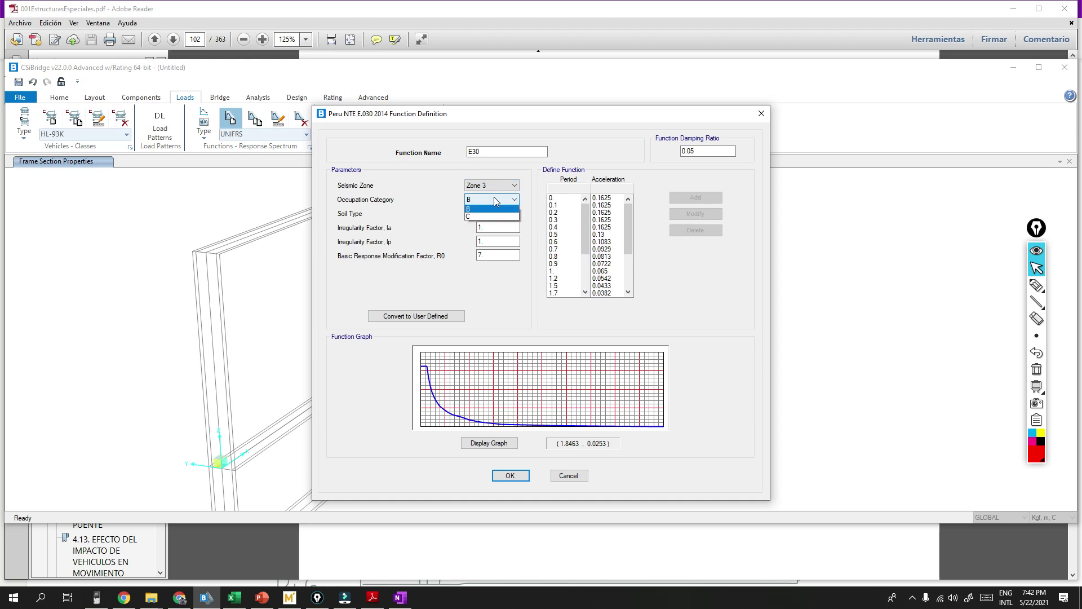
click(495, 217)
click(489, 214)
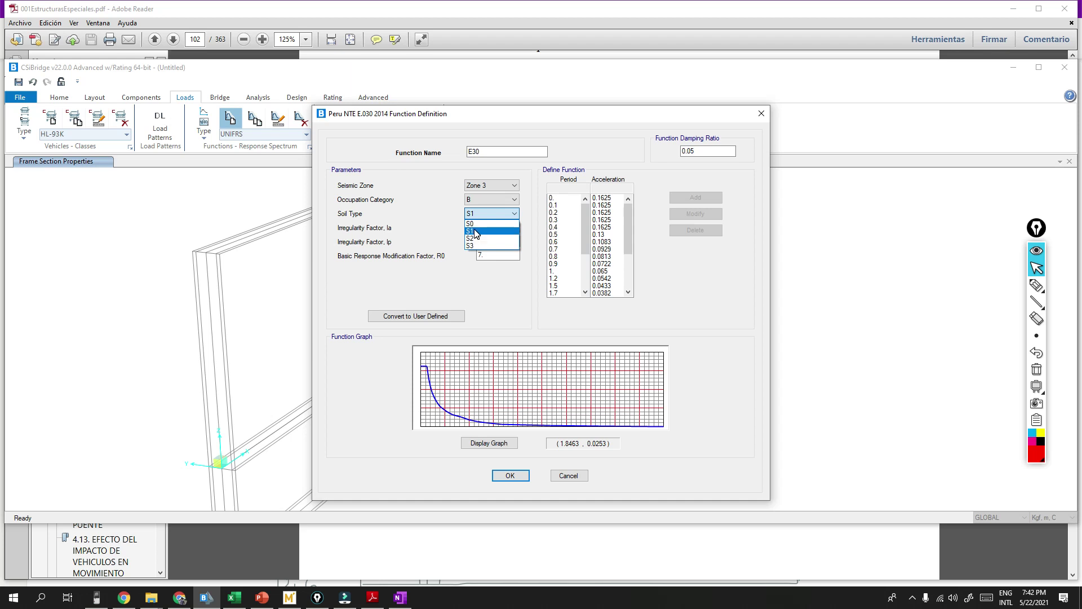
click(478, 223)
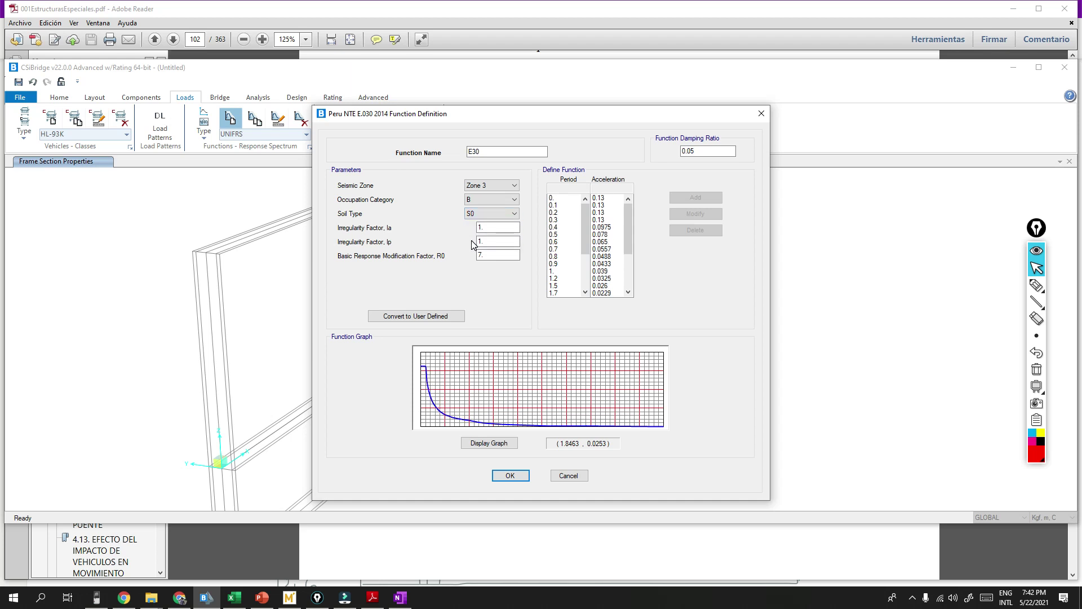
Step: Accept the Peru NTE E.030 2014 response spectrum function definition named E30
click(507, 476)
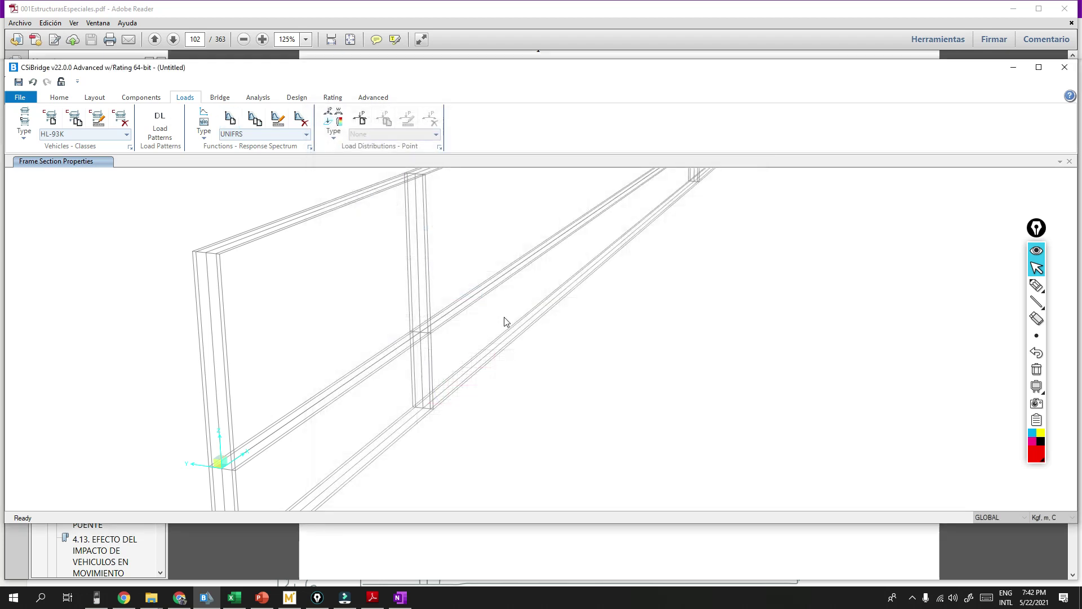
Step: Circle the middle column's base in red and sketch a pile foundation beneath it, clearing the annotations after each explanation
click(1037, 285)
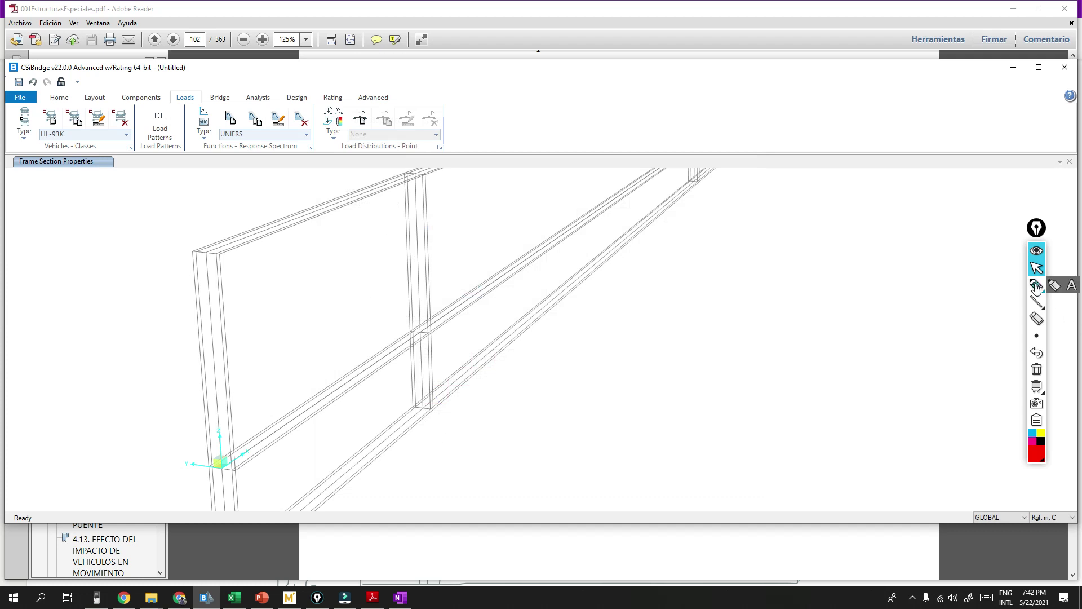
mouse_move(429, 405)
mouse_down()
mouse_move(417, 402)
mouse_move(431, 405)
mouse_up()
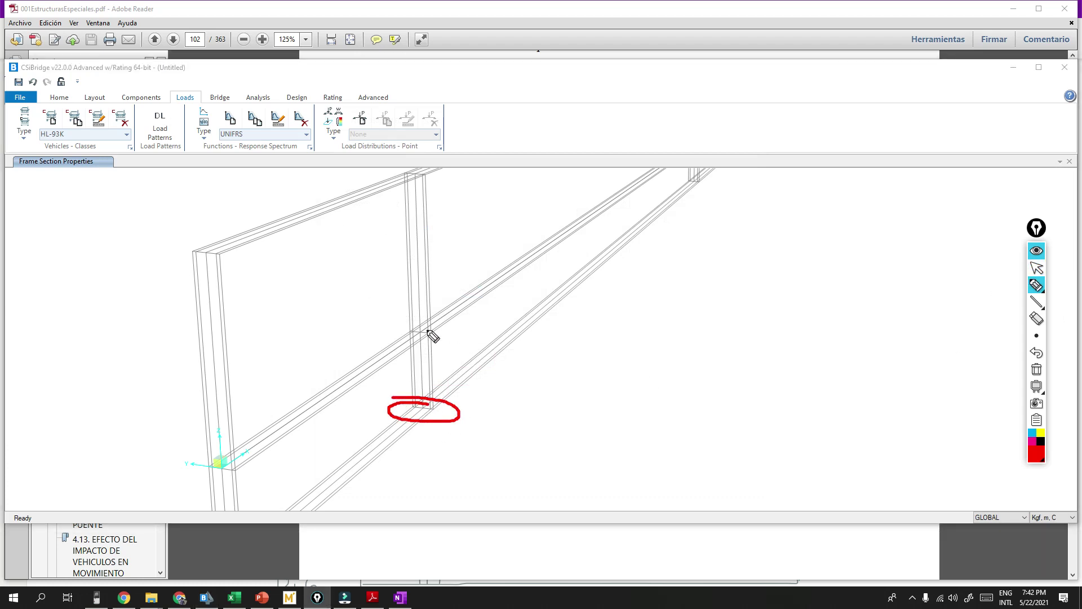
mouse_move(412, 459)
mouse_down()
mouse_move(455, 448)
mouse_move(441, 510)
mouse_move(407, 467)
mouse_move(451, 468)
mouse_move(411, 451)
mouse_move(429, 459)
mouse_move(408, 495)
mouse_move(421, 512)
mouse_up()
drag(455, 480, 455, 503)
drag(402, 454, 377, 495)
mouse_move(434, 463)
mouse_down()
mouse_move(463, 476)
mouse_move(444, 461)
mouse_move(435, 470)
mouse_move(451, 454)
mouse_up()
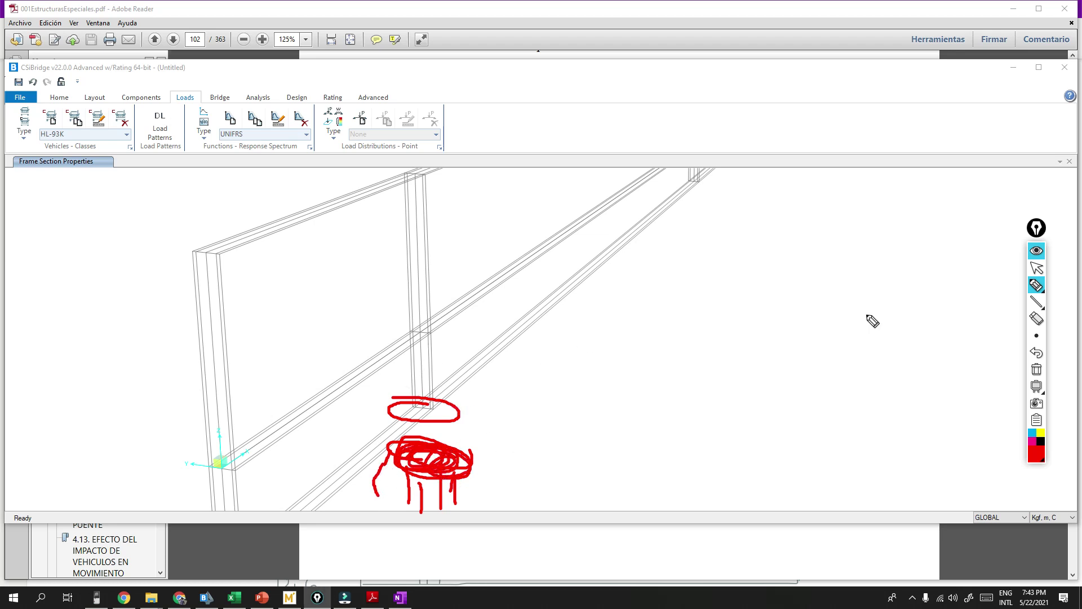
click(1042, 272)
click(1039, 271)
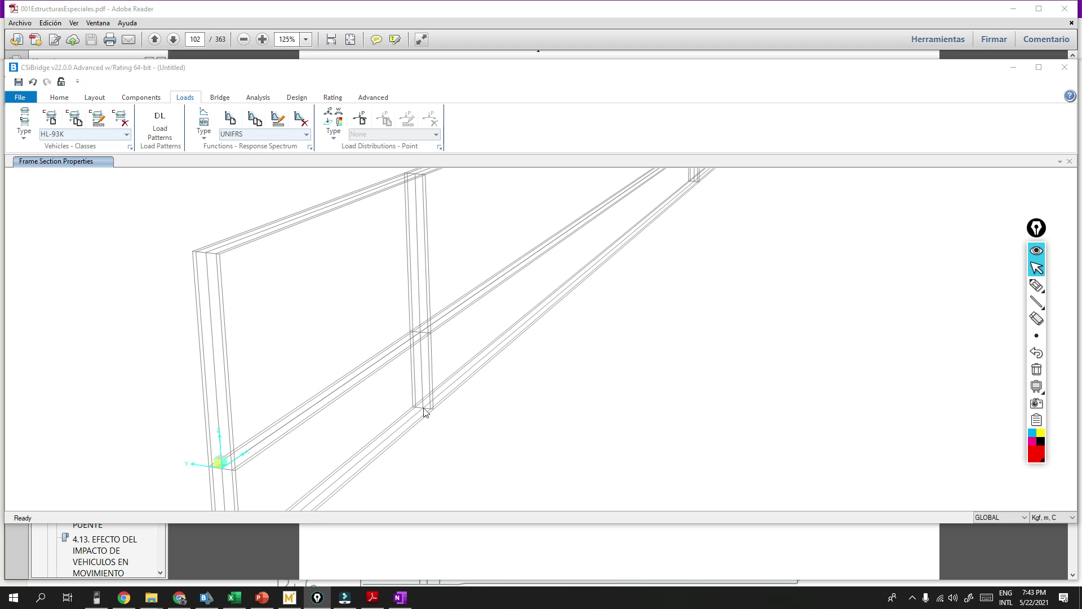
click(1043, 287)
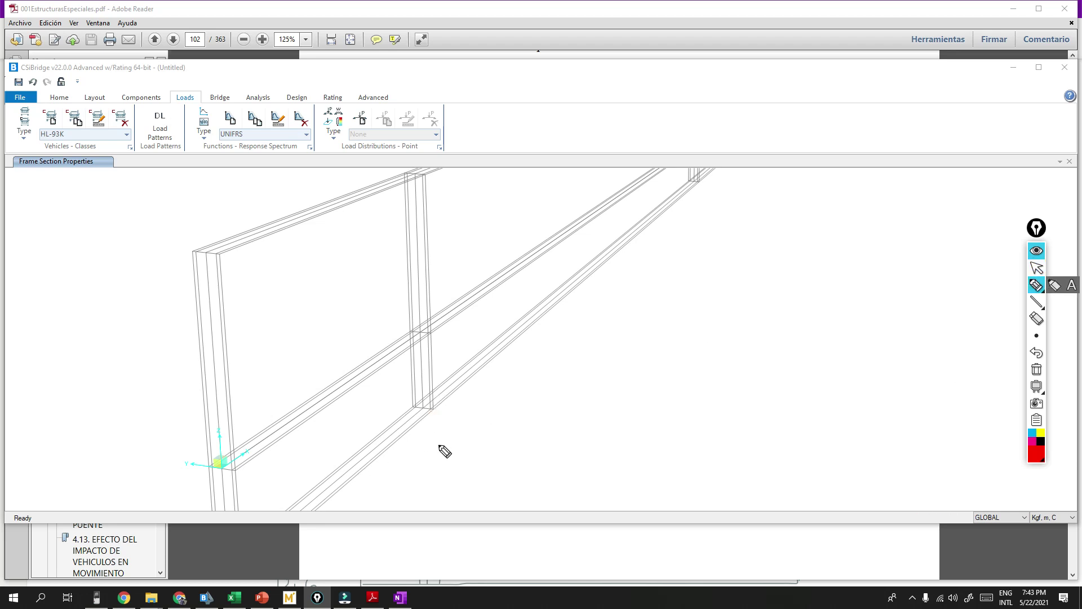
drag(440, 421, 444, 466)
click(1037, 370)
click(1037, 269)
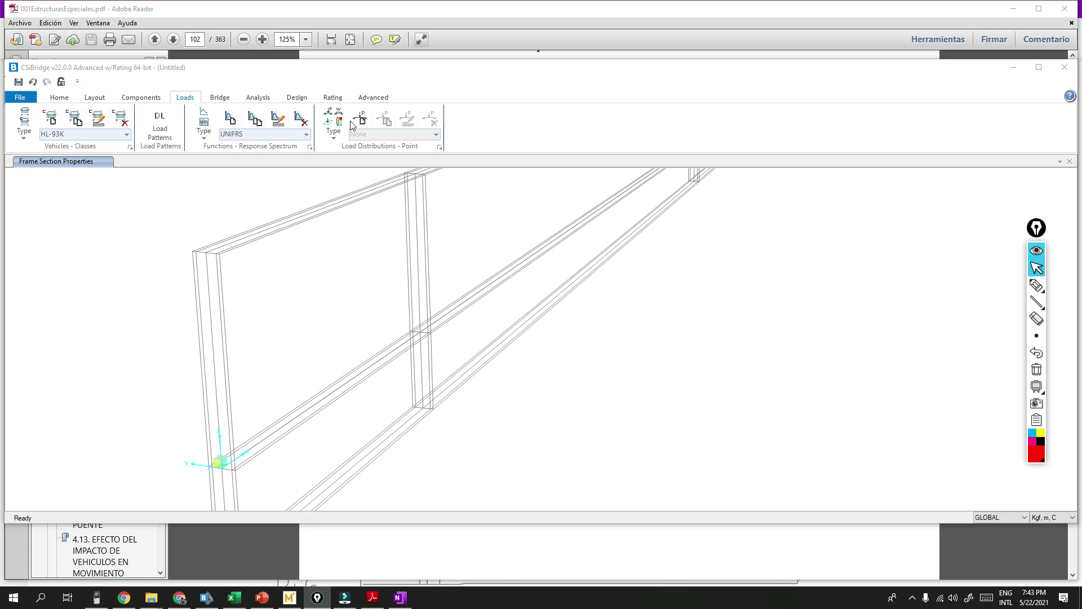
click(433, 411)
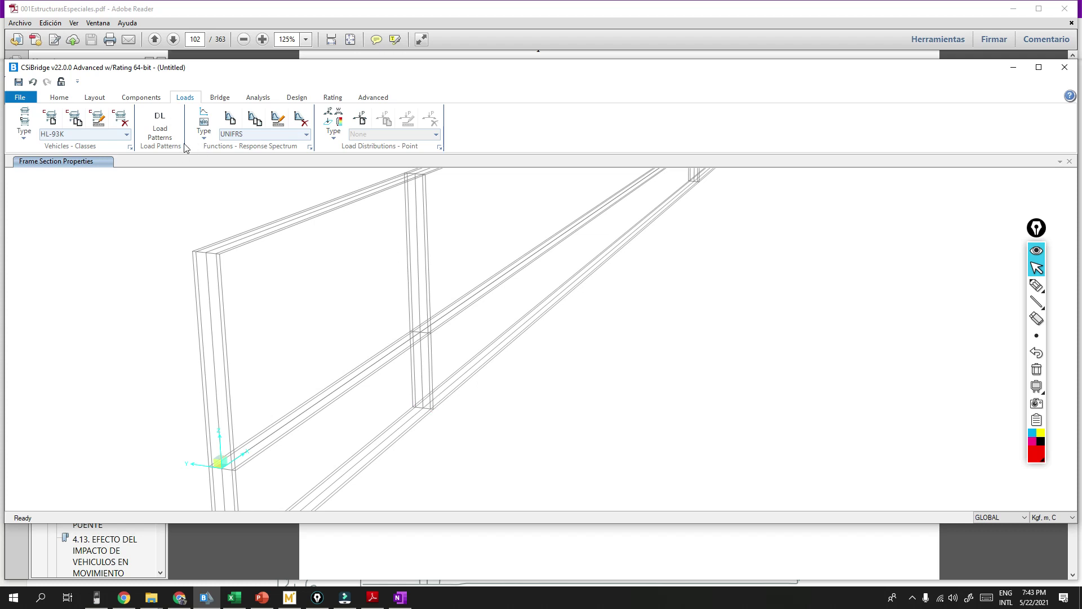
click(306, 134)
click(229, 156)
Step: Create a new bridge object of type General Bridge and name it PUENTE CAJON
click(222, 99)
click(21, 123)
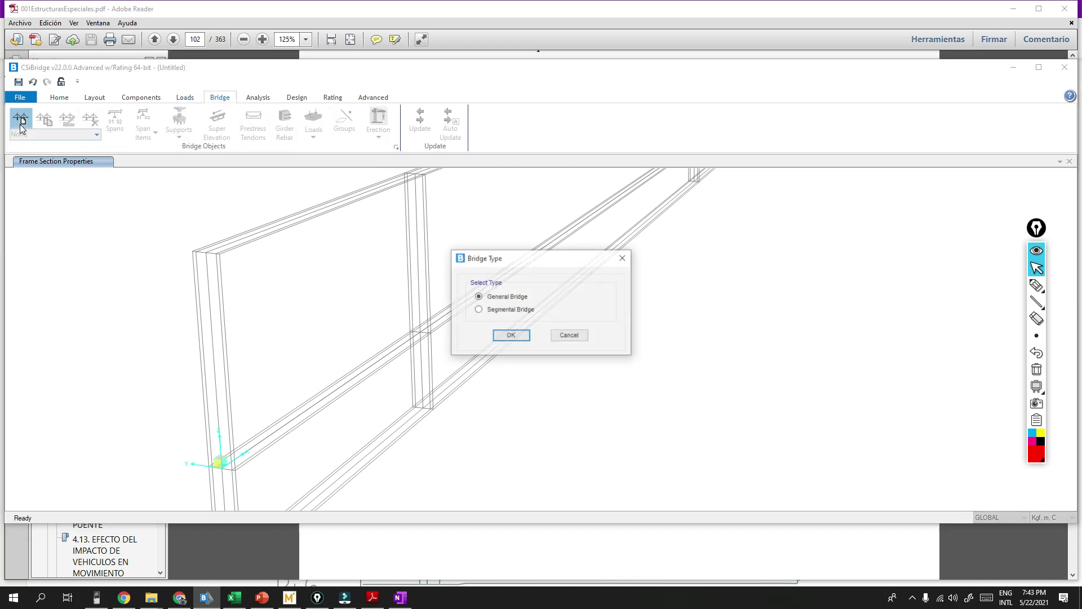
click(510, 336)
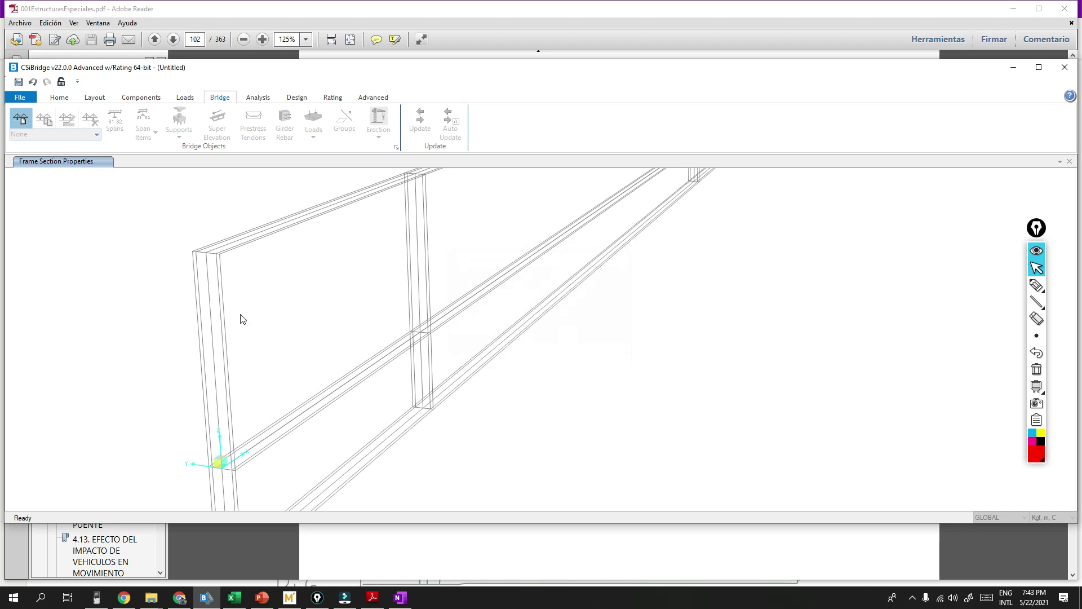
click(373, 163)
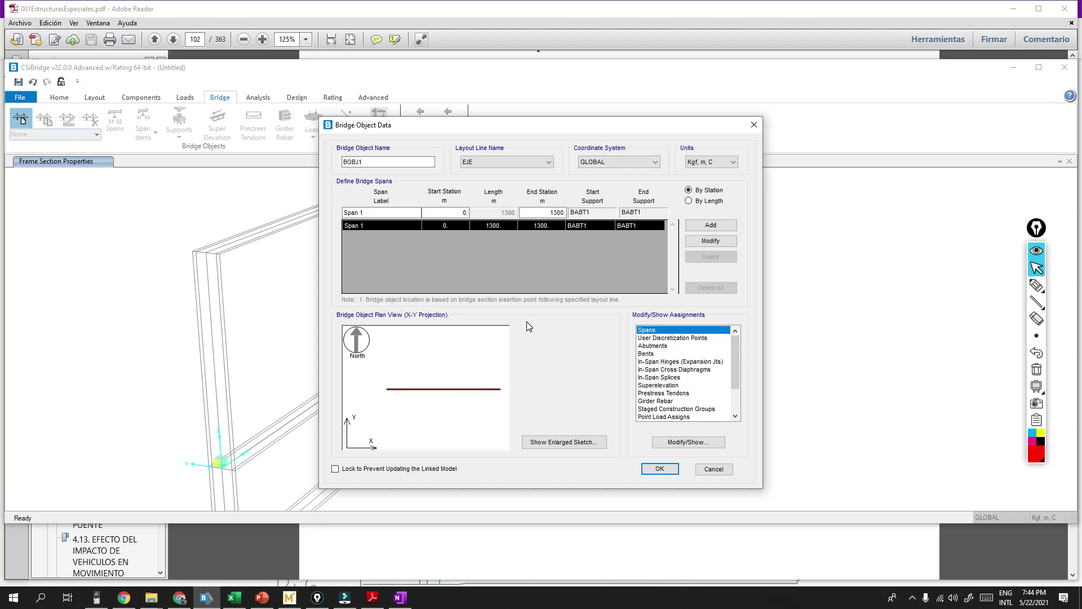
drag(373, 162, 336, 164)
text(PUENTE CAJON)
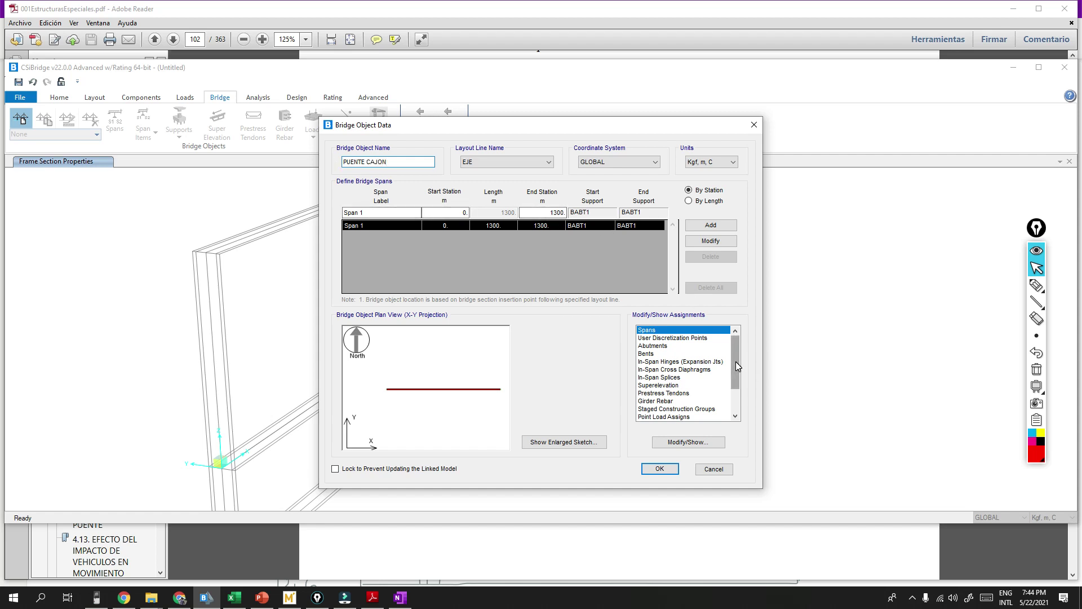
Step: Open the bridge object's abutment assignments and check the start abutment's diaphragm and bearing restrainer options
click(663, 347)
click(671, 441)
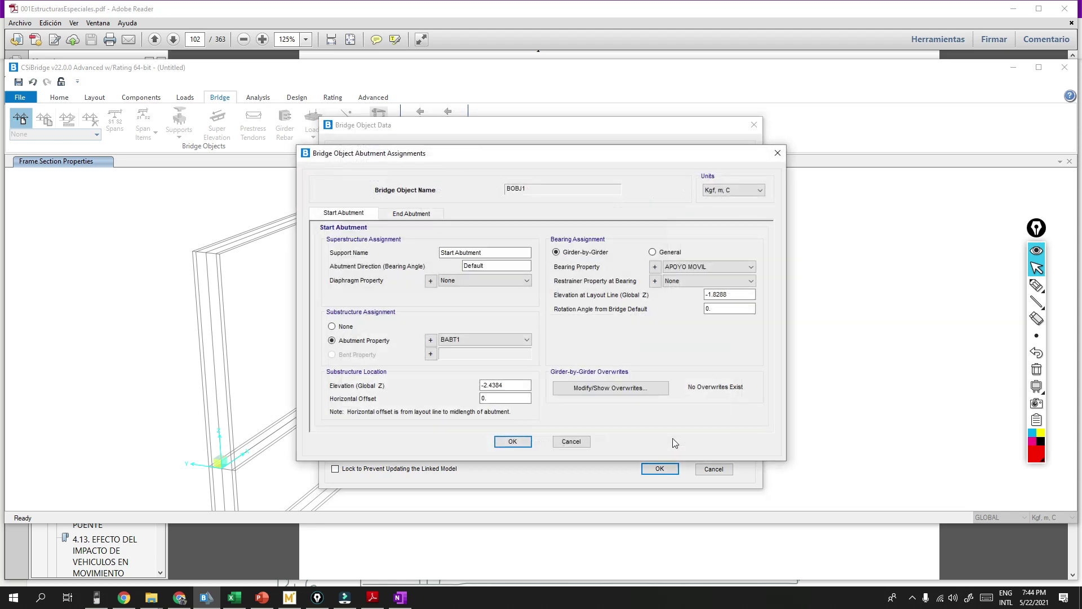
click(488, 281)
click(488, 284)
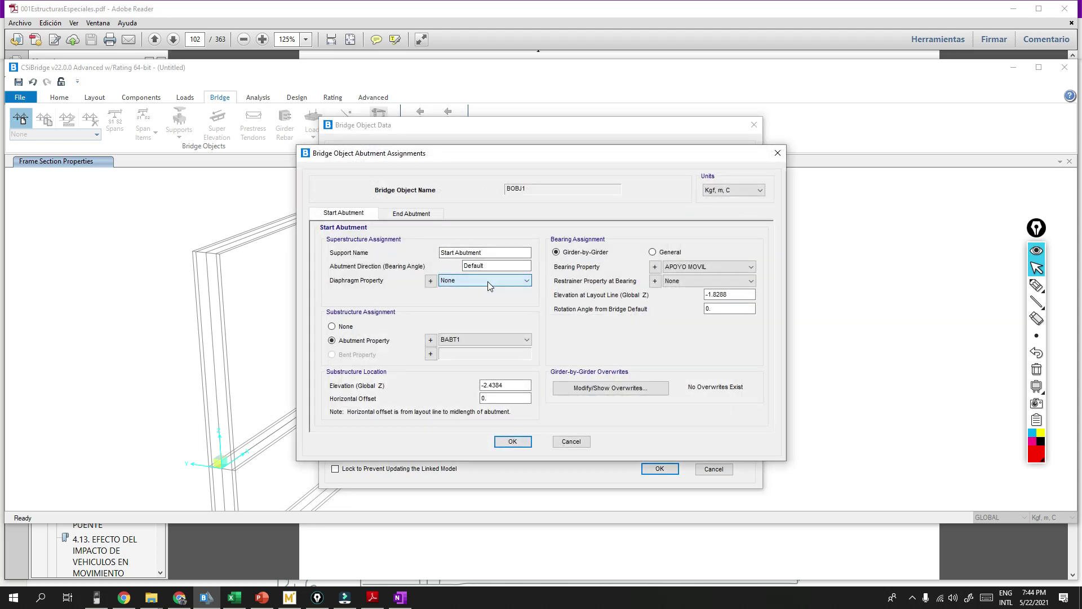
click(705, 280)
click(712, 300)
Step: Set the start abutment's bearing elevation at the layout line to -2.5 and its substructure elevation to -2.7
click(726, 295)
click(738, 294)
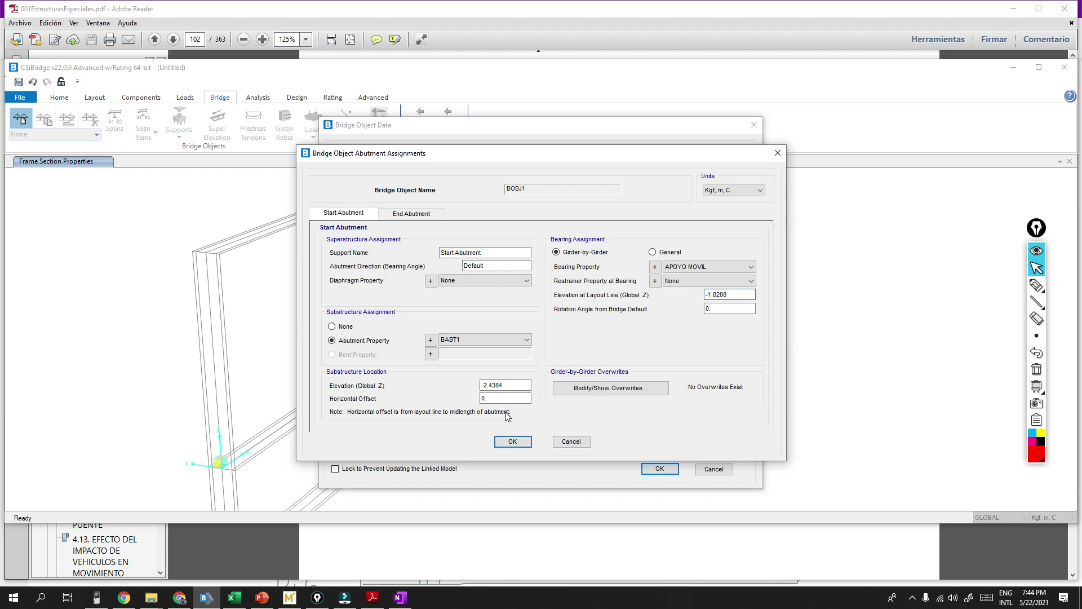
key(BackSpace)
key(BackSpace)
text(2)
click(512, 385)
click(475, 340)
click(476, 340)
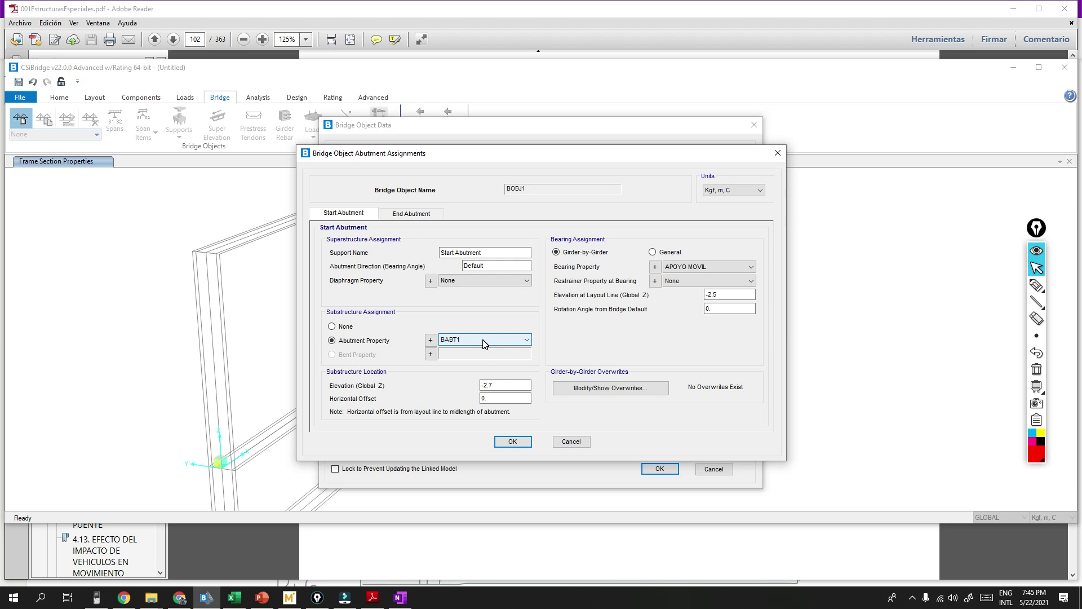
click(1037, 335)
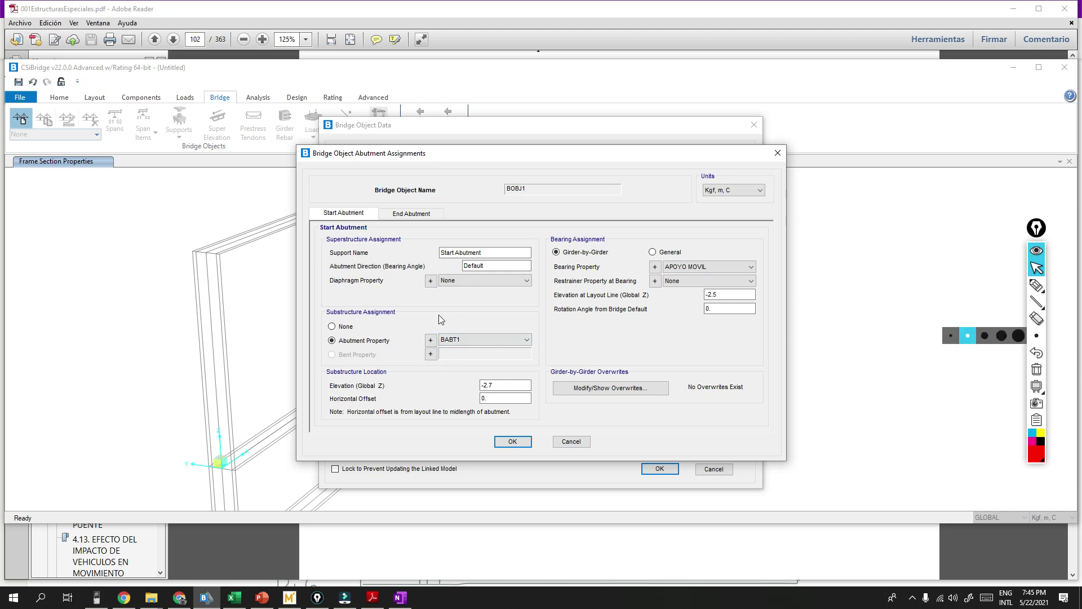
Step: Set the end abutment's bearing elevation at the layout line to -2.5 and its substructure elevation to -2.7
click(412, 213)
click(744, 294)
key(BackSpace)
key(BackSpace)
key(BackSpace)
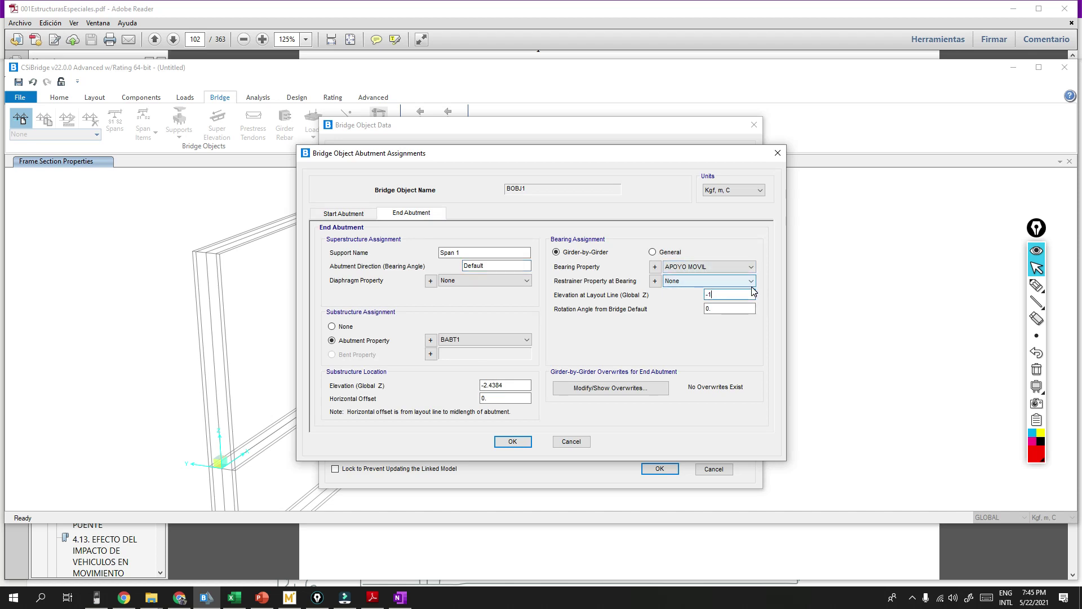
text(2.5)
click(507, 386)
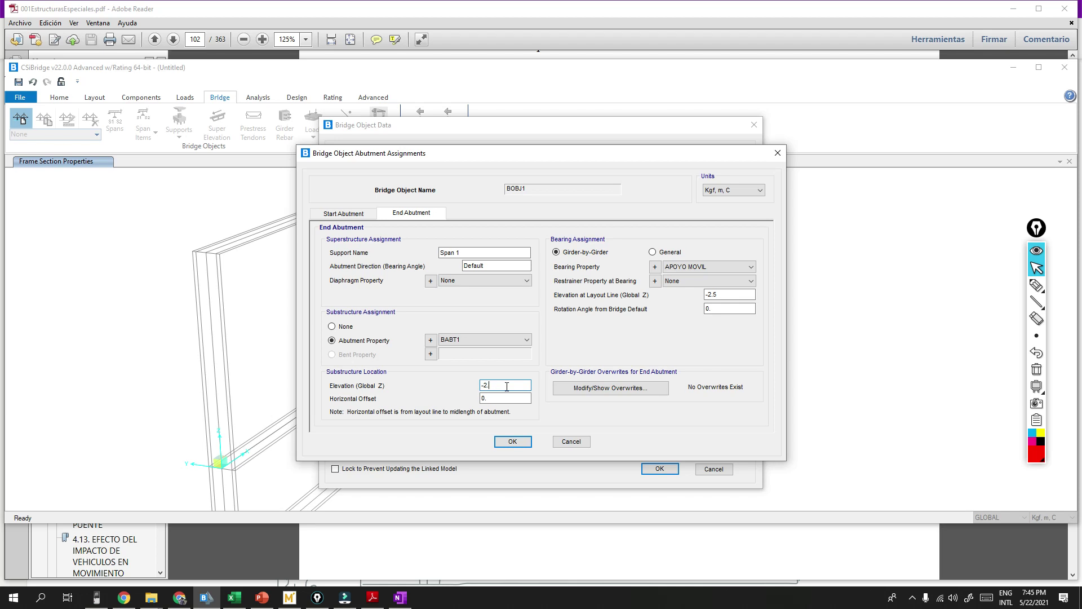
text(7)
Step: Examine the BABT1 abutment property's girder support condition, substructure type and foundation spring
click(431, 342)
click(588, 311)
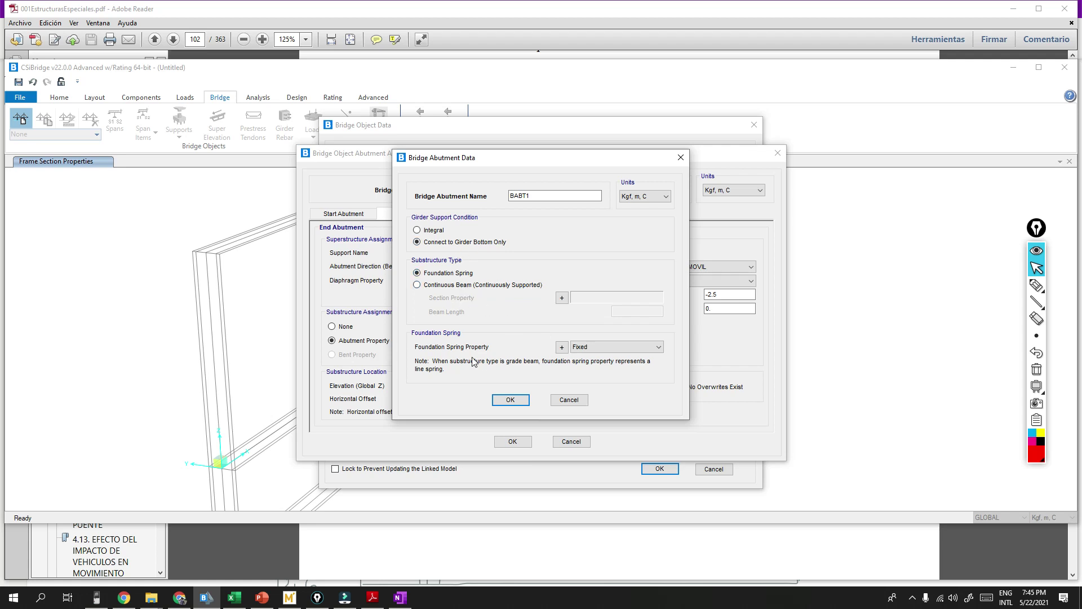
click(510, 400)
click(565, 357)
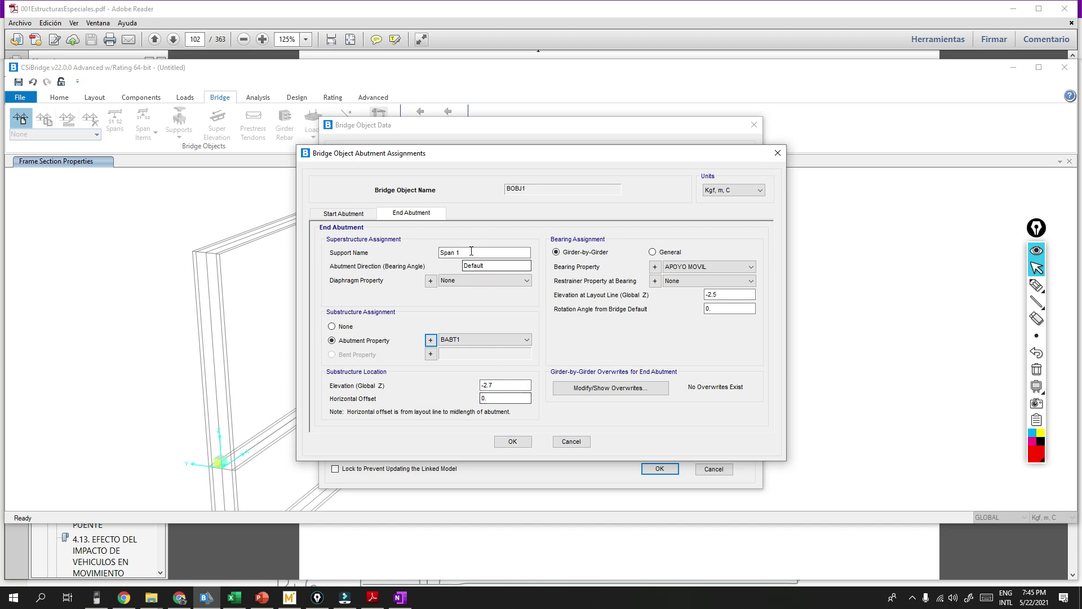
Step: Compare the start and end abutment settings and accept the abutment assignments
click(345, 214)
click(389, 217)
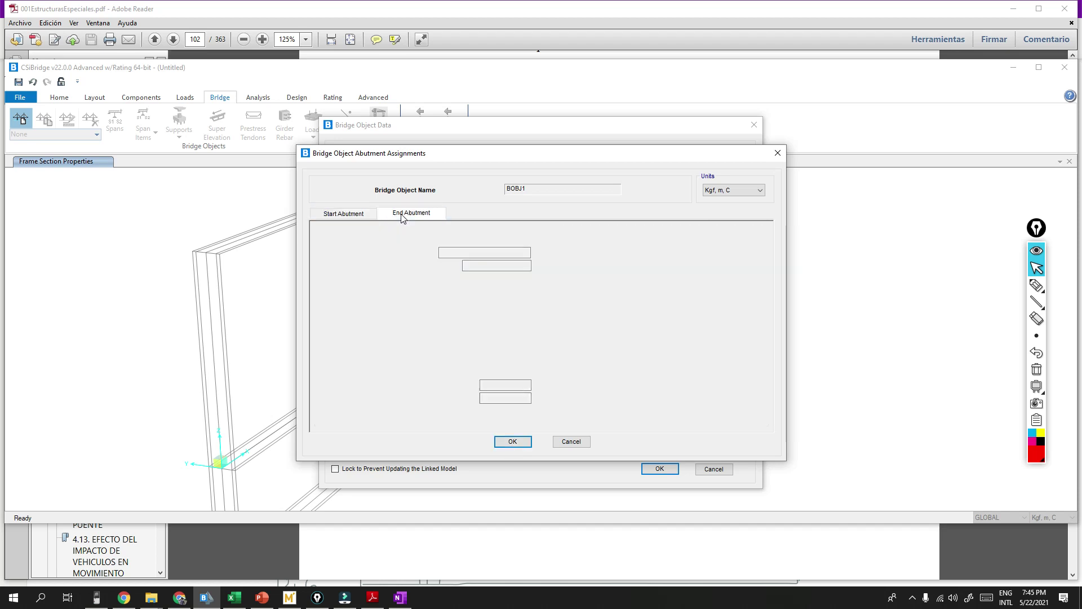
click(340, 220)
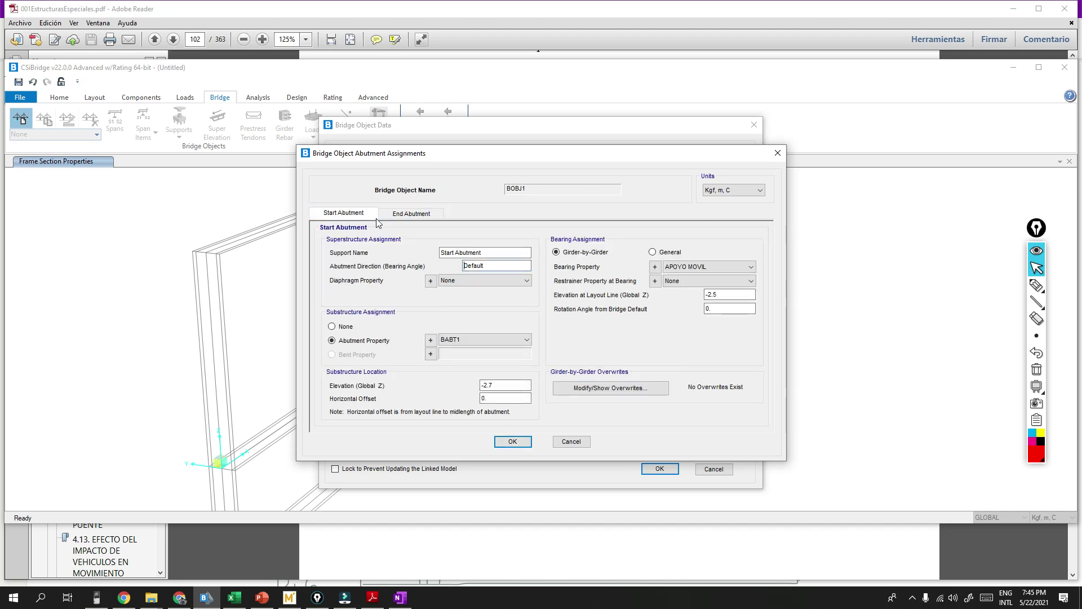
click(515, 441)
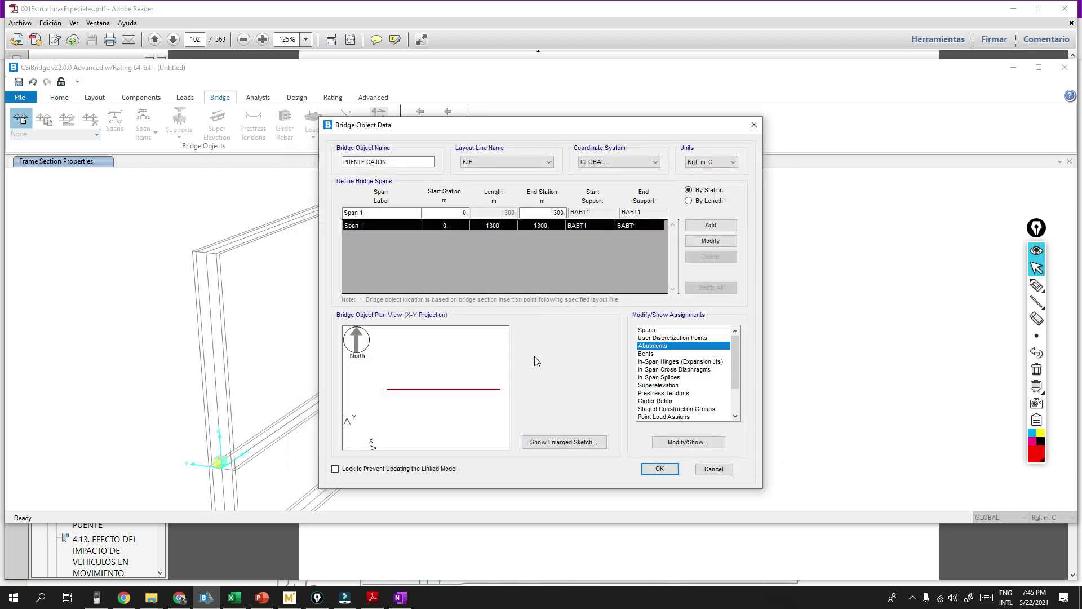
Step: Look through the remaining assignment types, accept the bridge object data and open the structural model update options for PUENTE CAJON
drag(734, 370, 732, 417)
scroll(731, 395, up, 2)
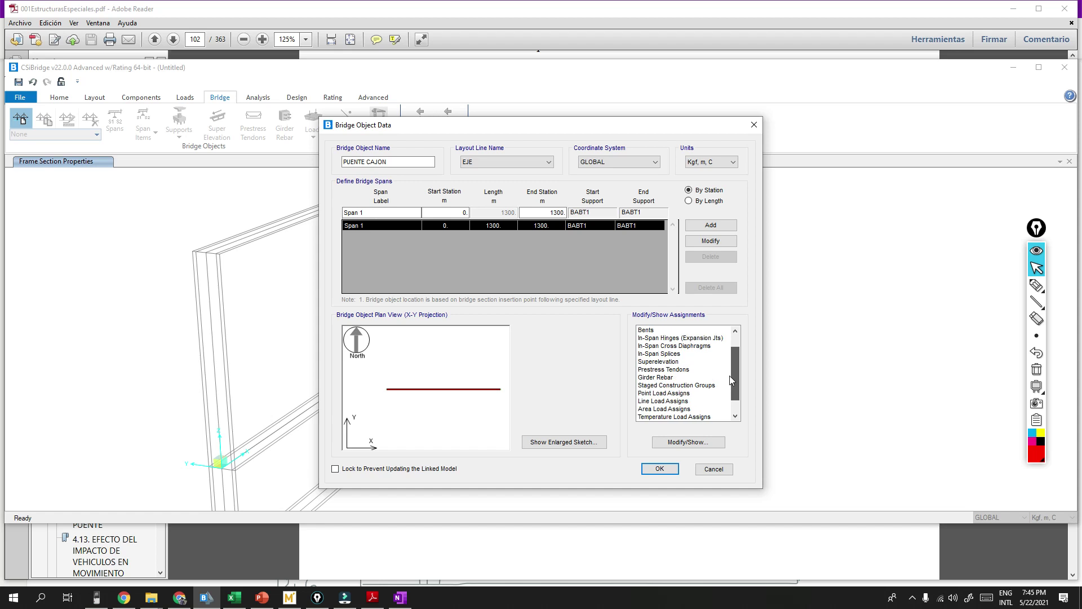
click(653, 346)
click(659, 469)
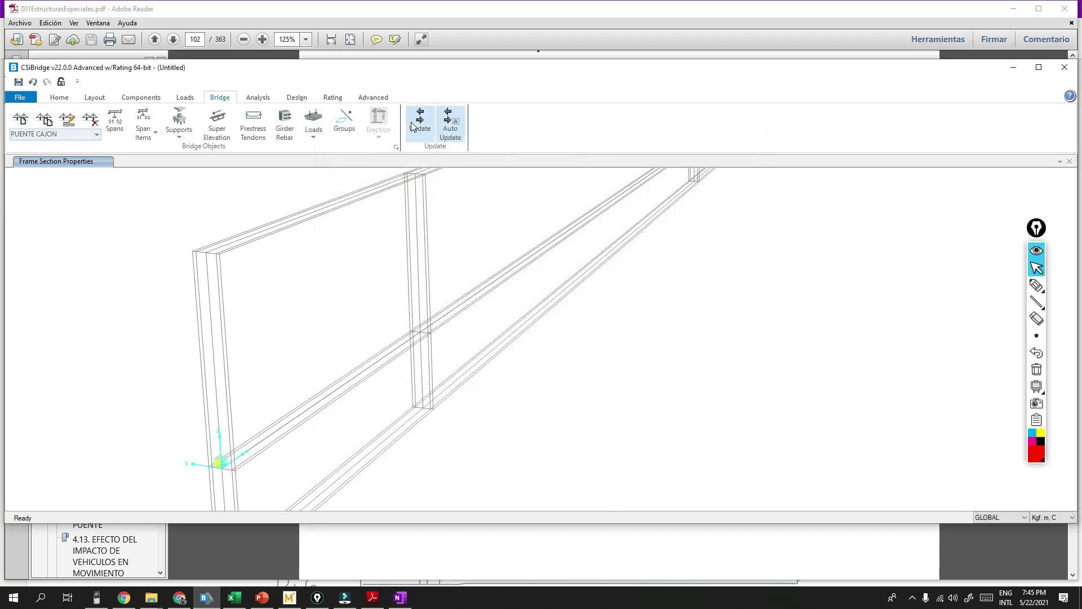
click(418, 121)
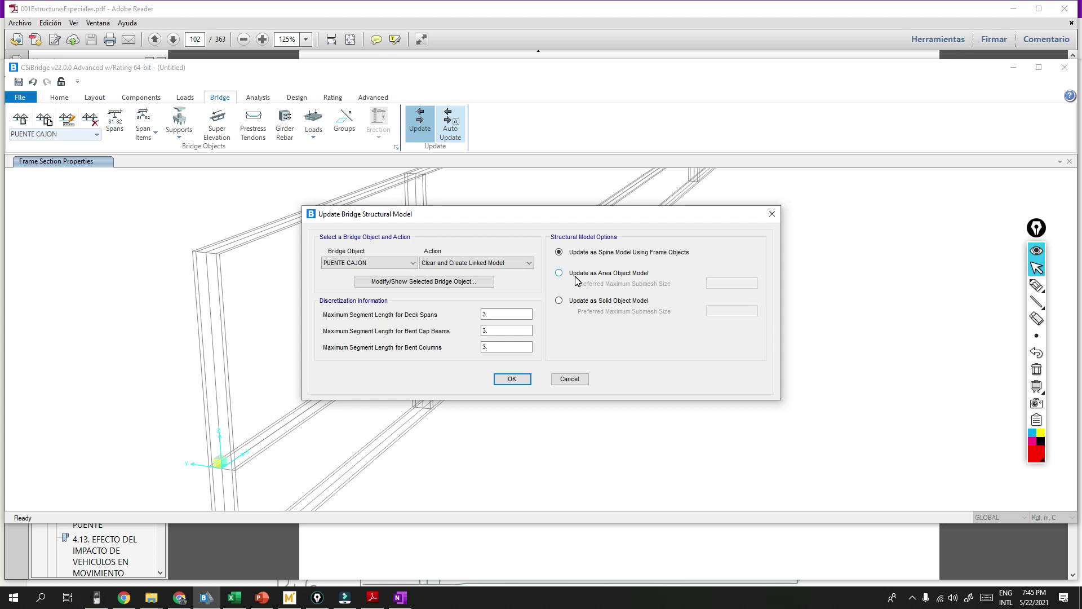
Step: Switch to the Colgante sheet in Excel and examine the suspension bridge's tower heights, span lengths and sag
key(alt+Tab)
key(alt+Tab)
key(alt+Tab)
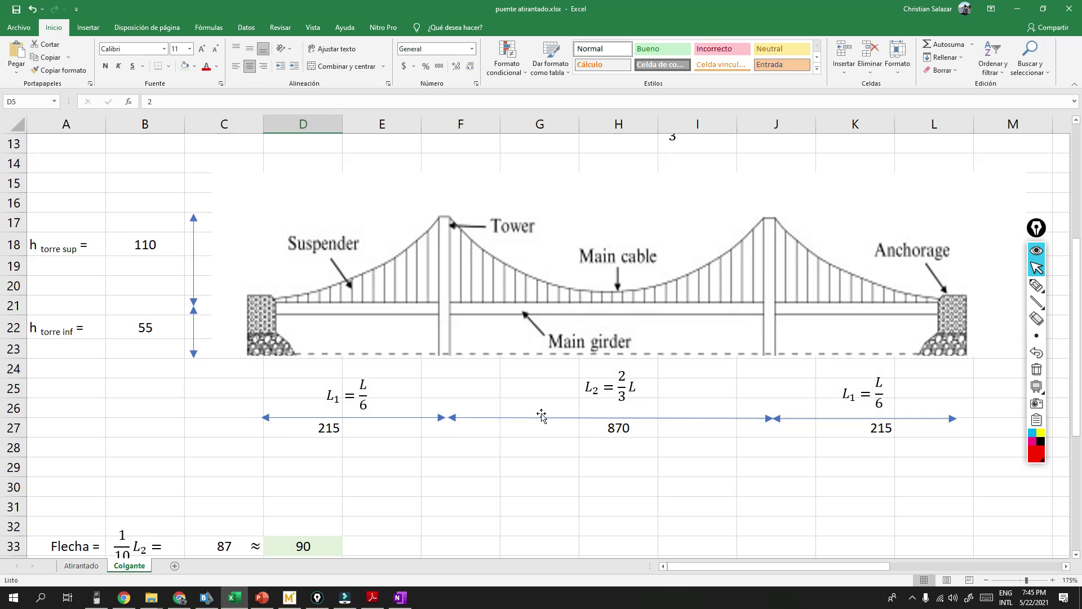
click(485, 481)
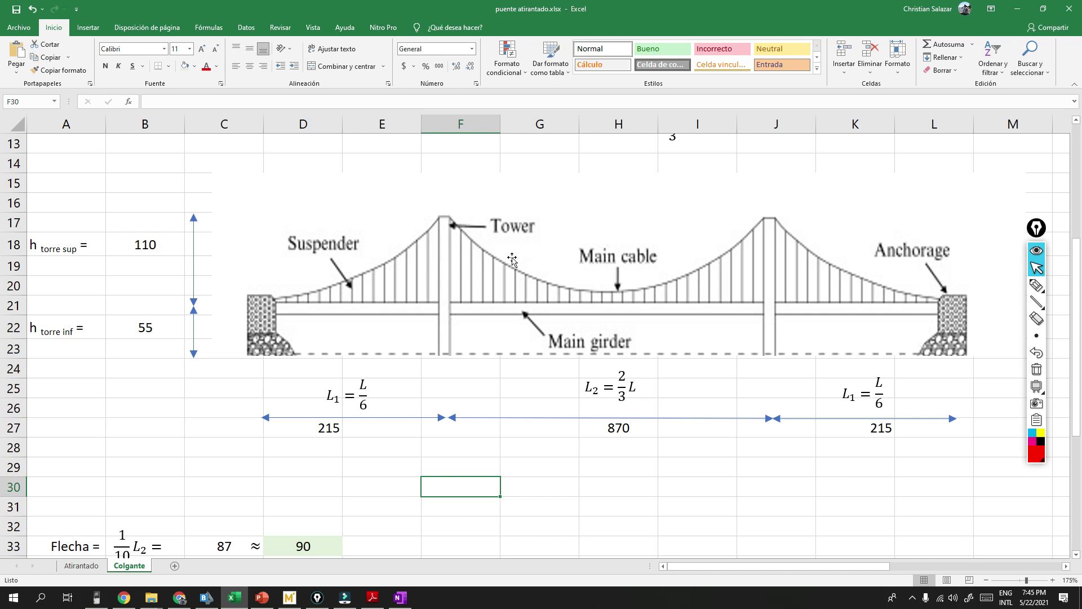
mouse_move(1037, 285)
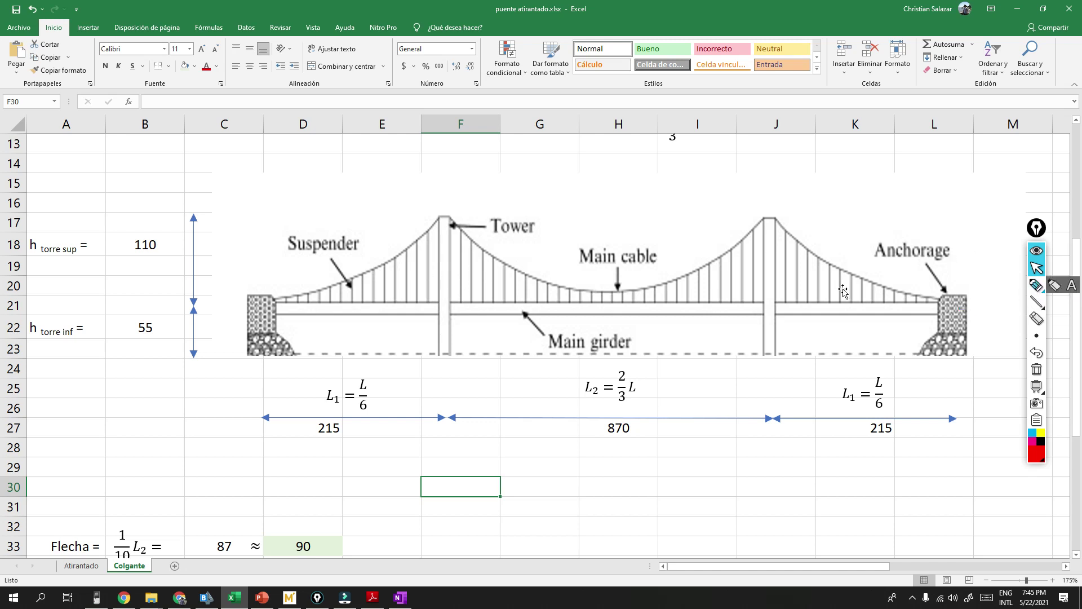
click(532, 193)
scroll(522, 244, up, 4)
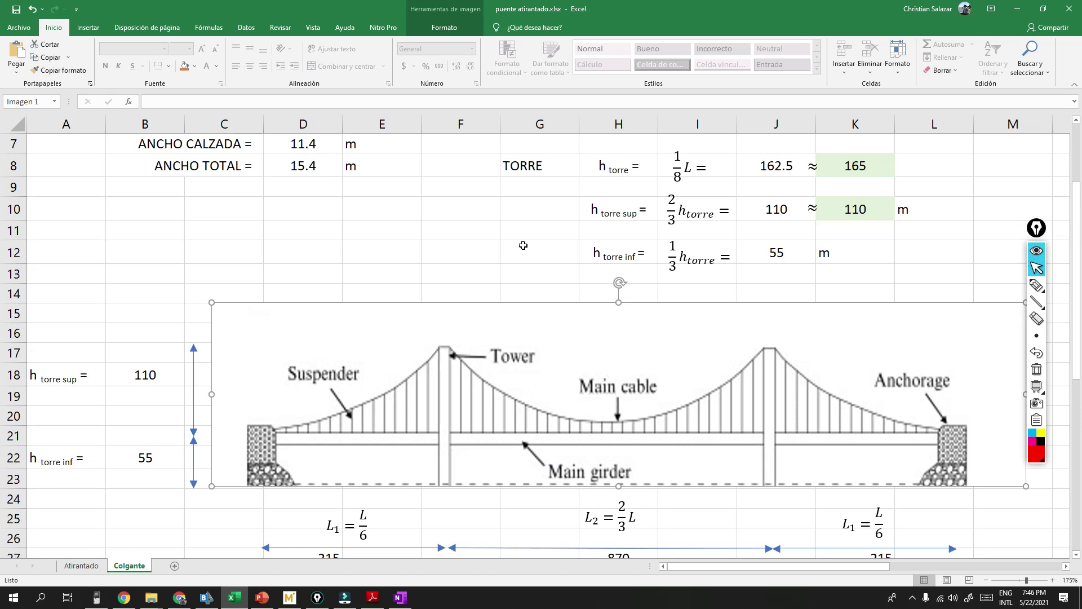
scroll(441, 275, down, 9)
scroll(440, 277, up, 5)
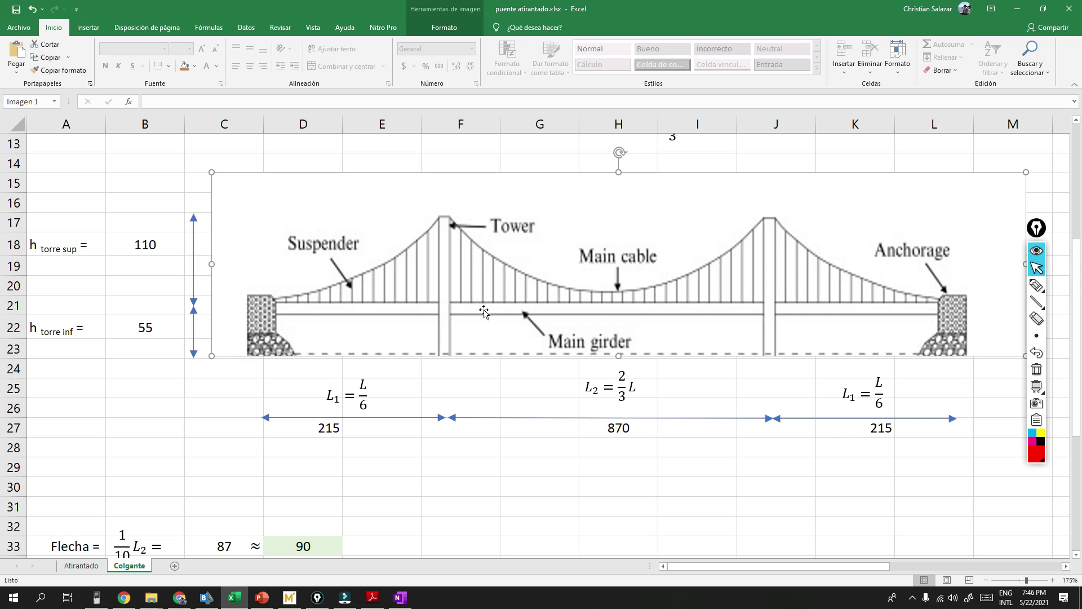
Step: Mark the span dimension line at both towers in red with a long vertical line and a short tick on each side
click(1036, 286)
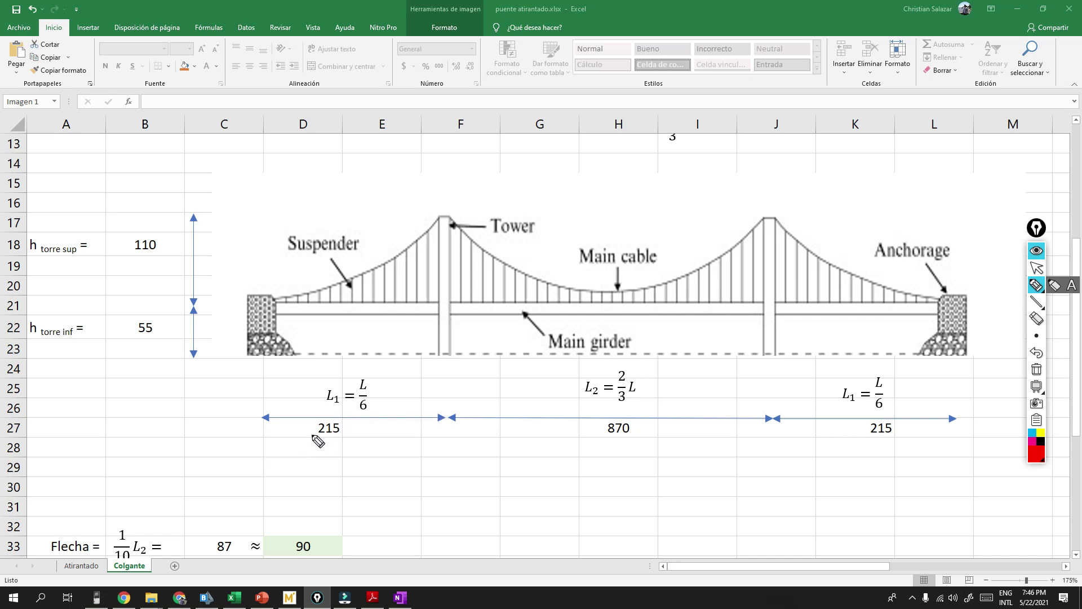
mouse_move(427, 411)
mouse_down()
mouse_move(427, 431)
mouse_move(465, 430)
mouse_up()
drag(449, 388, 450, 472)
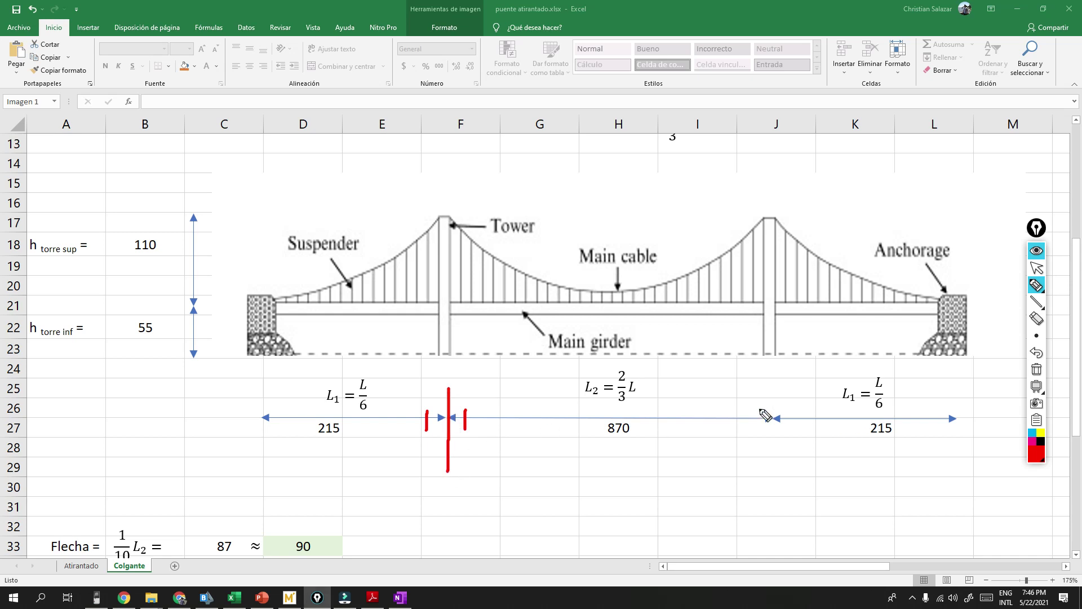
drag(774, 390, 772, 452)
mouse_move(757, 412)
mouse_down()
mouse_move(758, 428)
mouse_move(796, 427)
mouse_up()
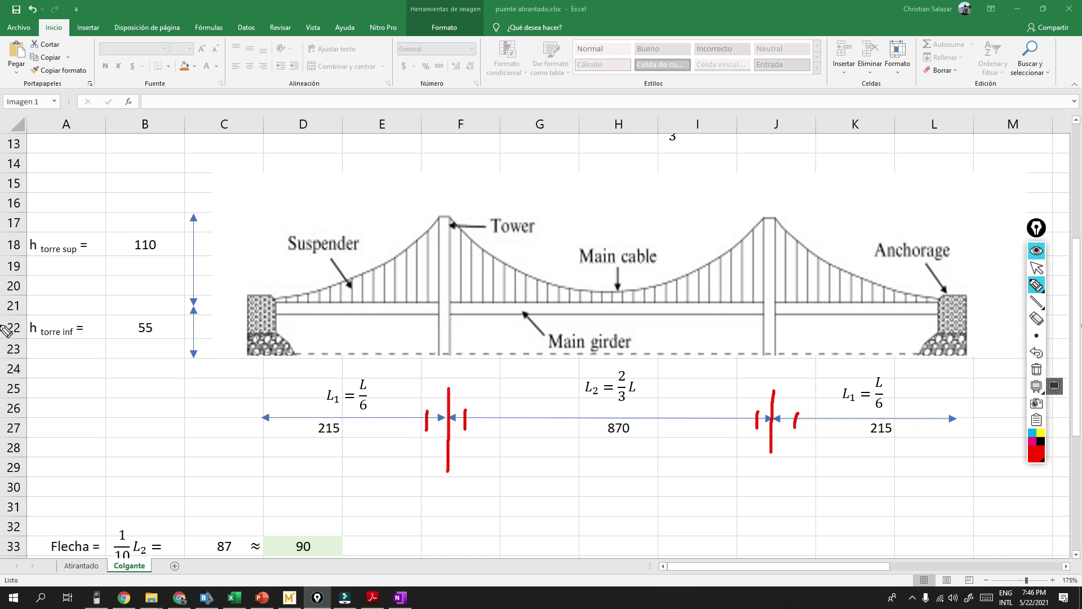
Step: Erase the red ink marks and review the suspension bridge's total length, tower heights and spans on the Colgante sheet
click(1037, 370)
click(1036, 268)
click(241, 211)
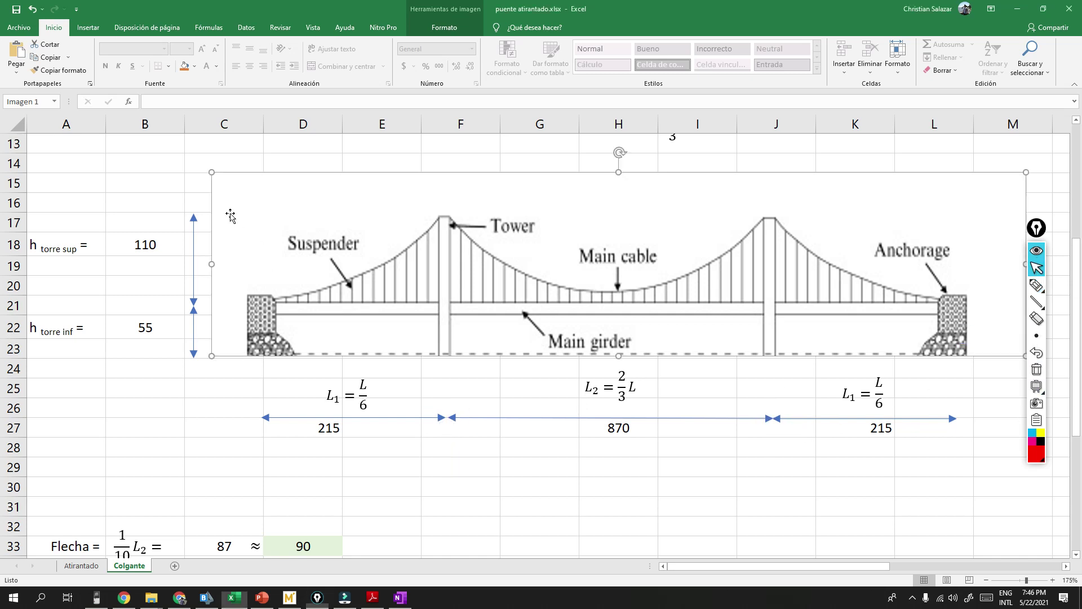
scroll(241, 211, up, 4)
click(297, 157)
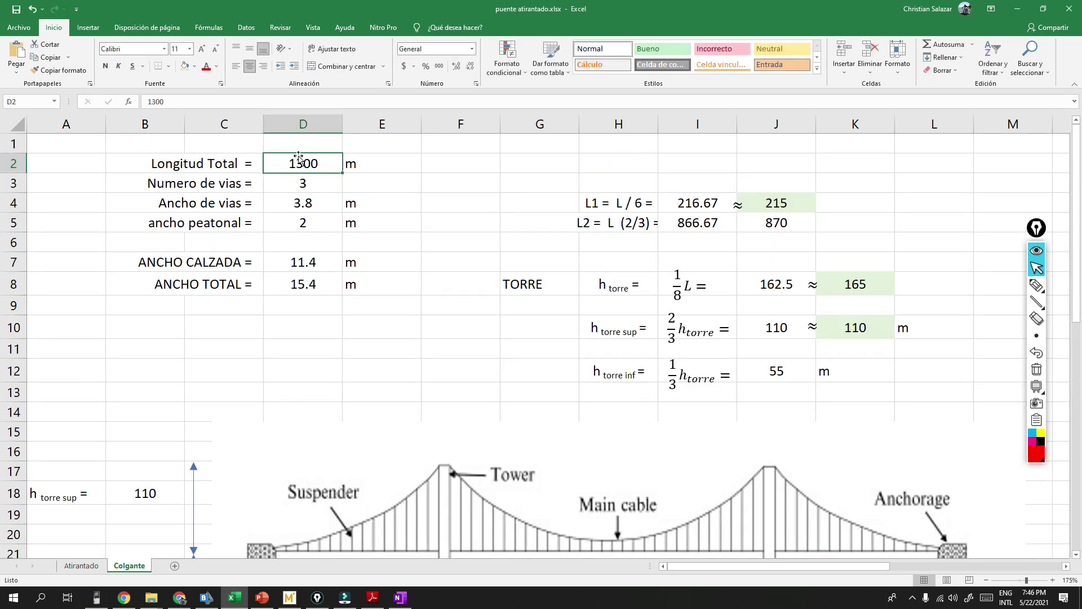
scroll(427, 310, down, 10)
scroll(422, 314, up, 10)
scroll(313, 258, down, 3)
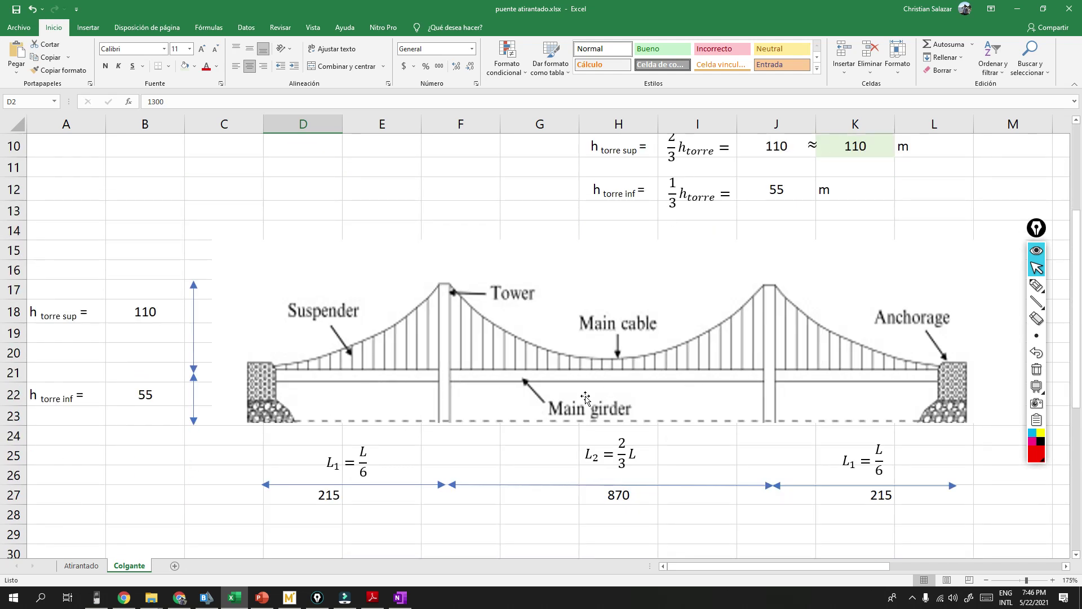
Step: Switch to CSiBridge and set the structural model to update as an area object model with maximum submesh size 10
click(206, 597)
click(600, 274)
double_click(751, 283)
text(10)
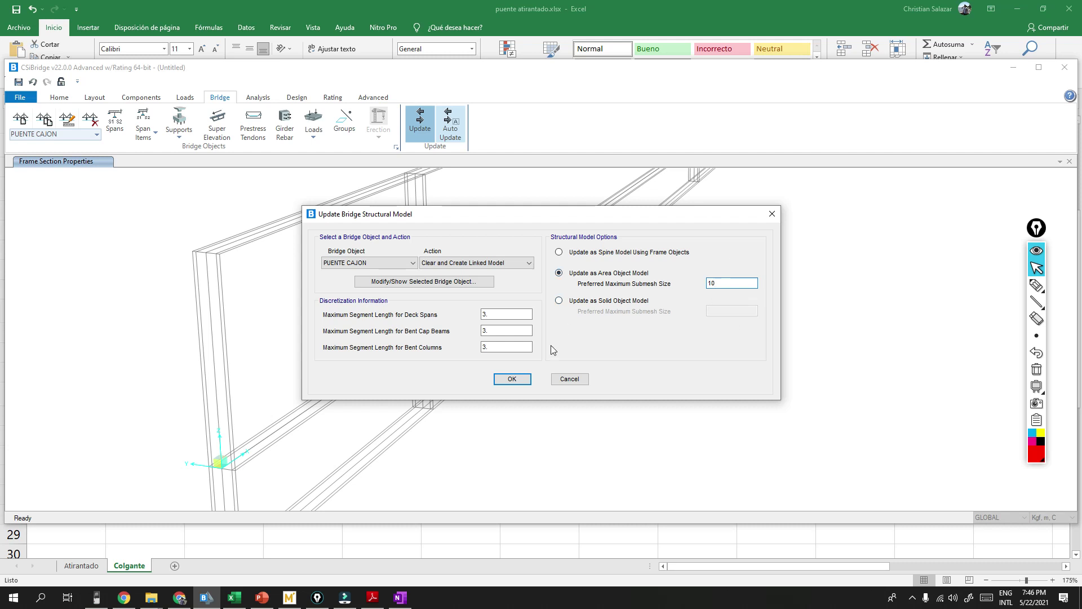
Step: Set the maximum segment lengths for deck spans, bent cap beams and bent columns to 5 and run the model update
key(Tab)
text(5)
key(Tab)
text(5)
key(Tab)
text(5)
key(Tab)
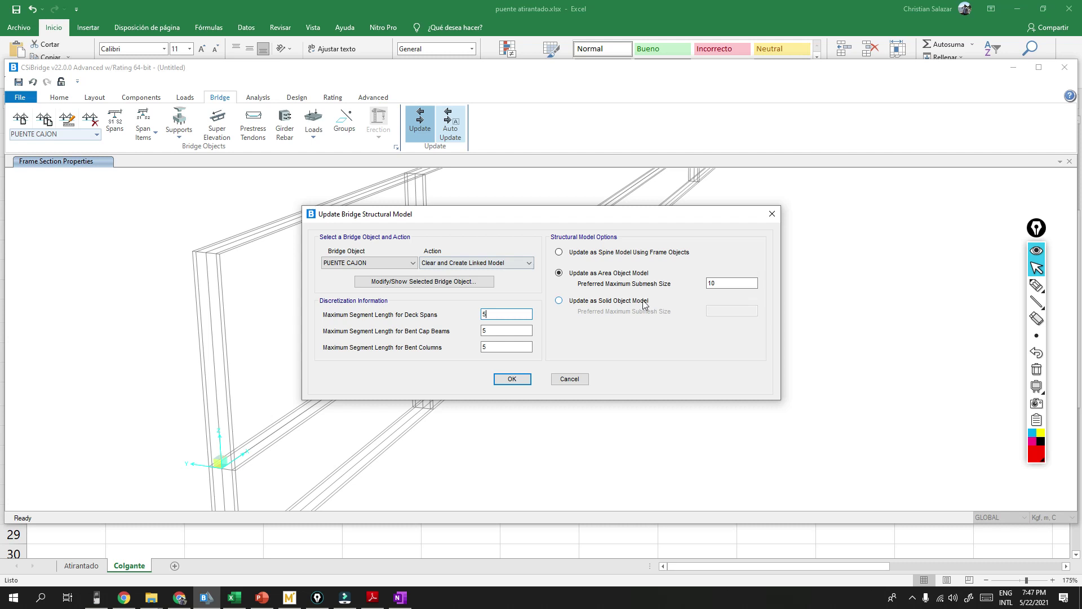
click(512, 379)
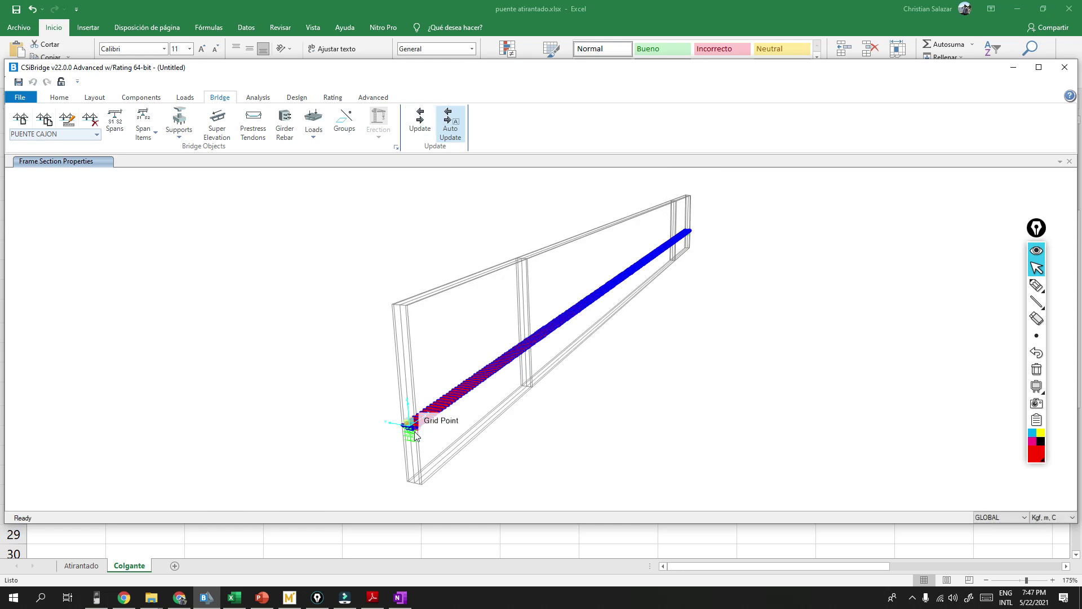
Step: Examine the deck's area mesh along the bridge from several angles, ending in the default 3D view
scroll(410, 447, up, 3)
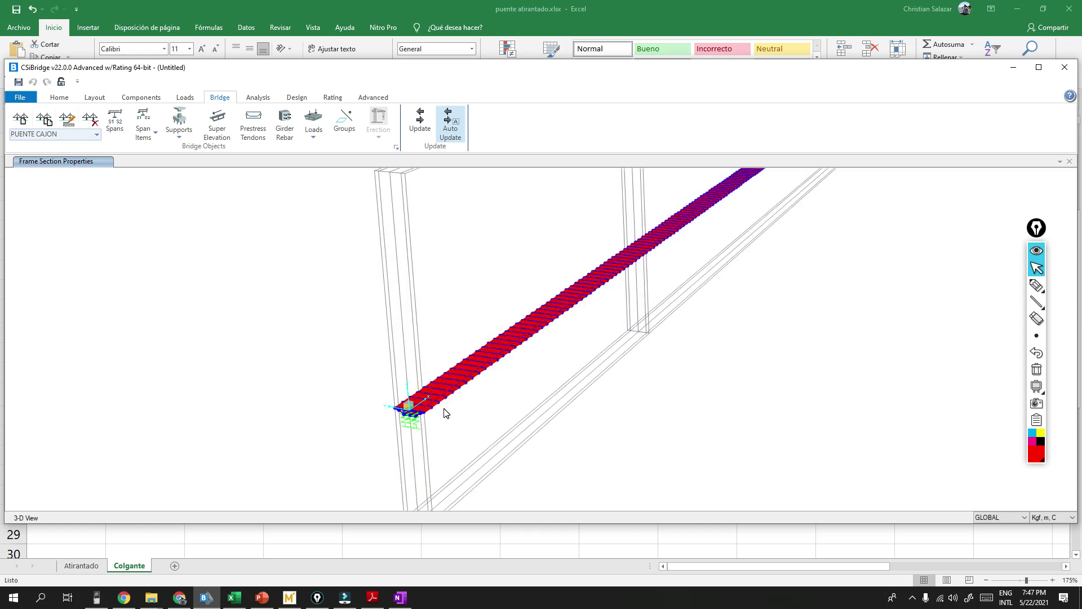
scroll(446, 414, up, 5)
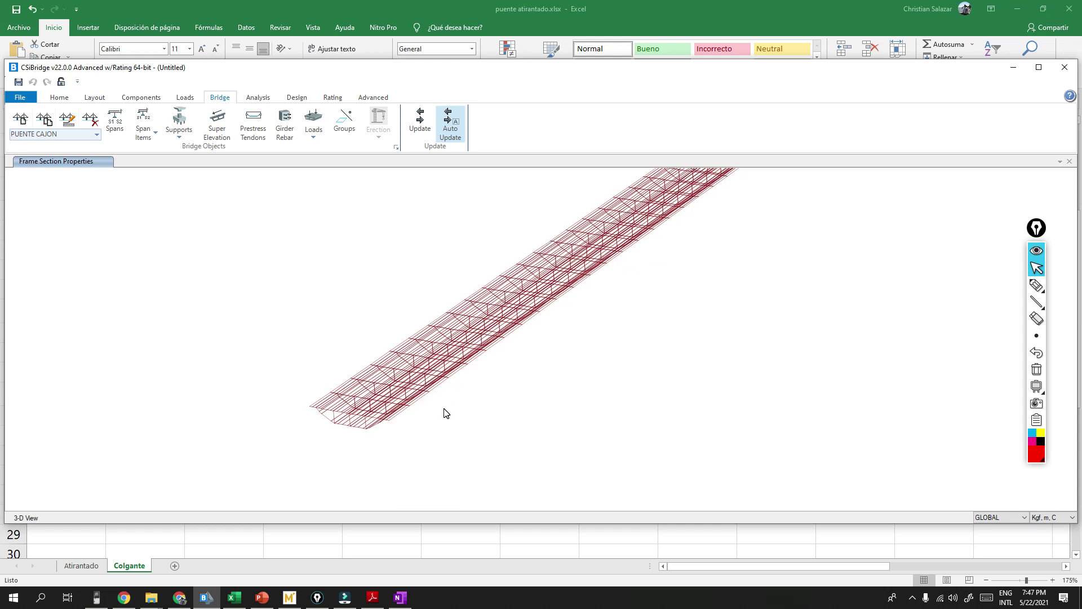
shift+middle_drag(466, 426, 567, 410)
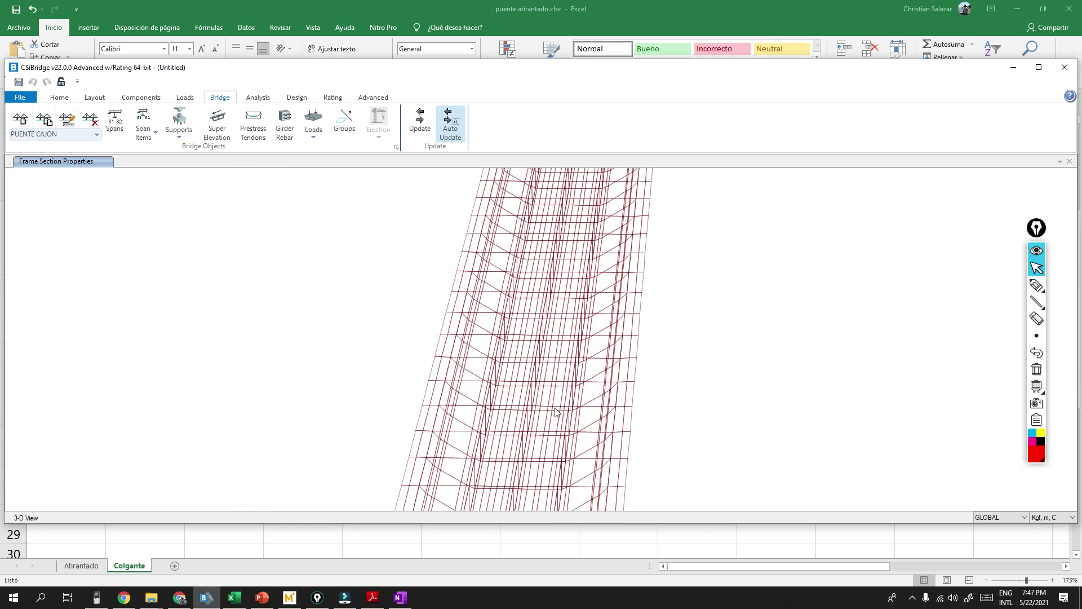
shift+middle_drag(686, 378, 680, 368)
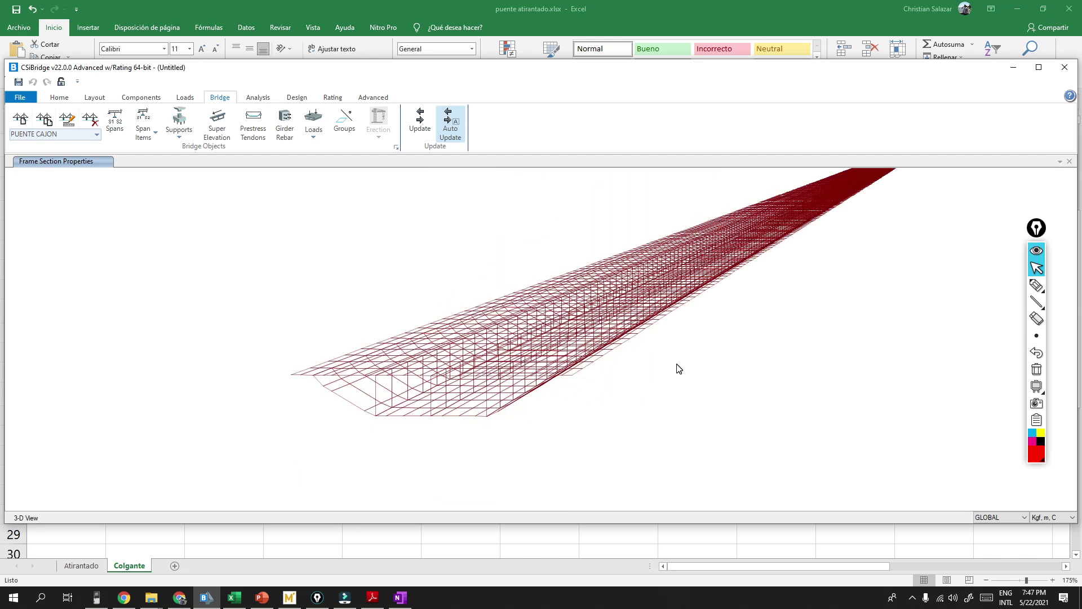
shift+middle_drag(899, 297, 672, 375)
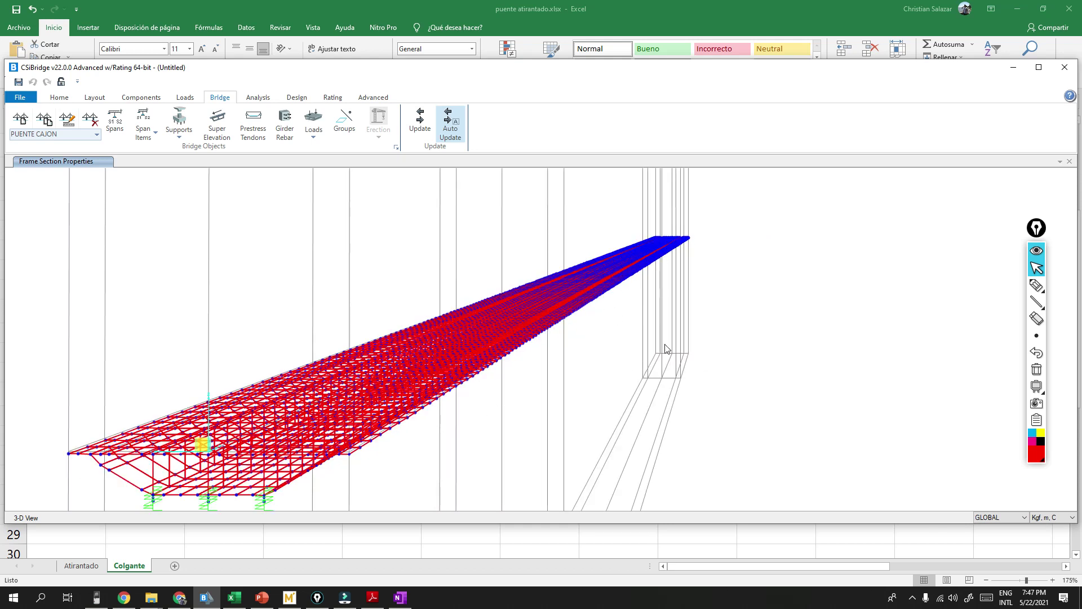
shift+middle_drag(676, 259, 323, 307)
middle_drag(450, 364, 662, 261)
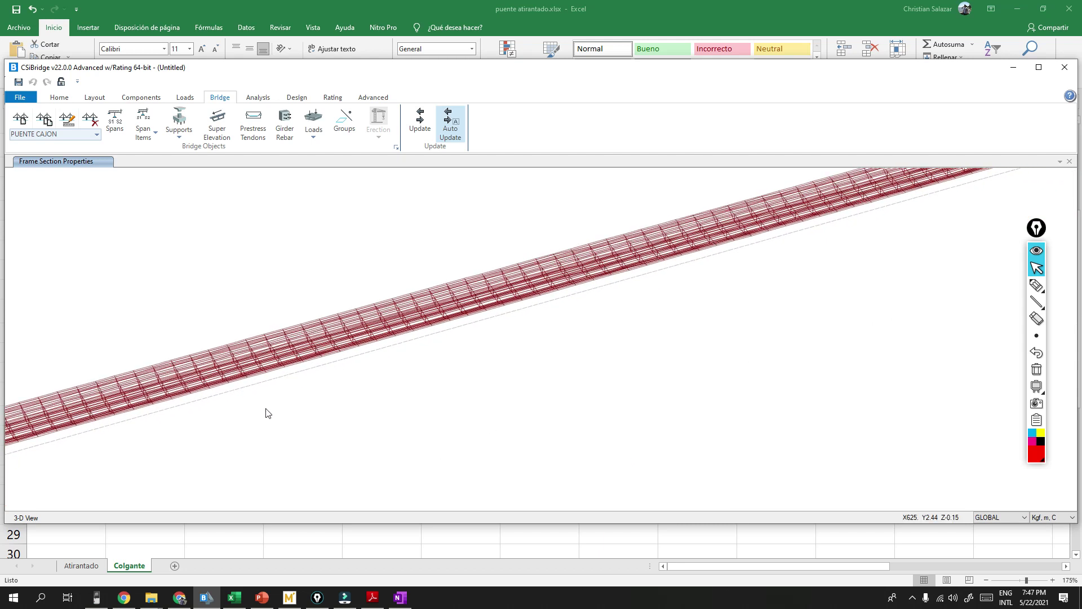
middle_drag(248, 399, 307, 441)
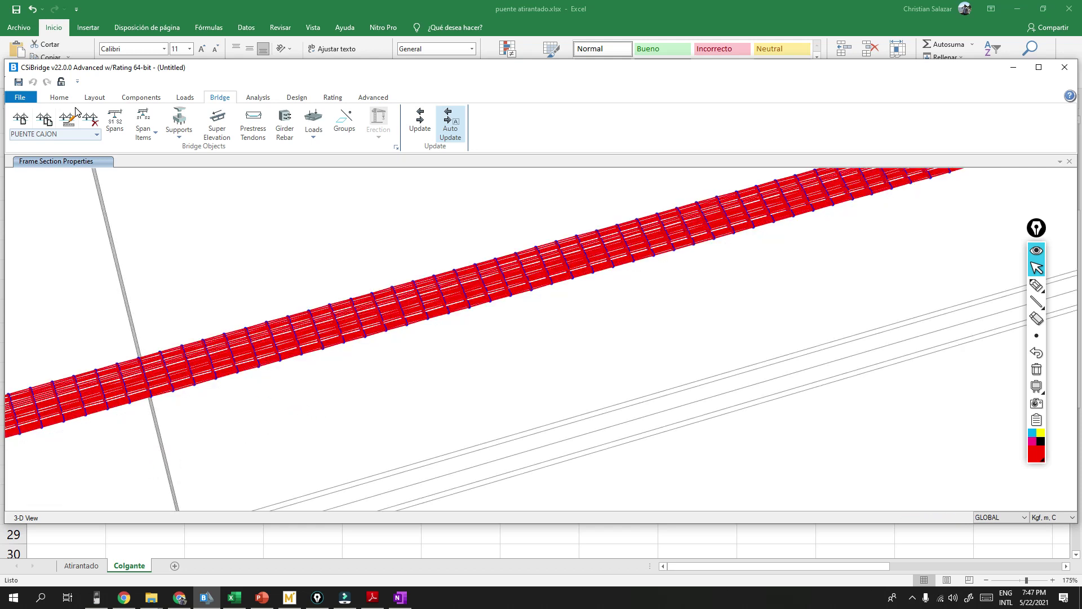
click(61, 99)
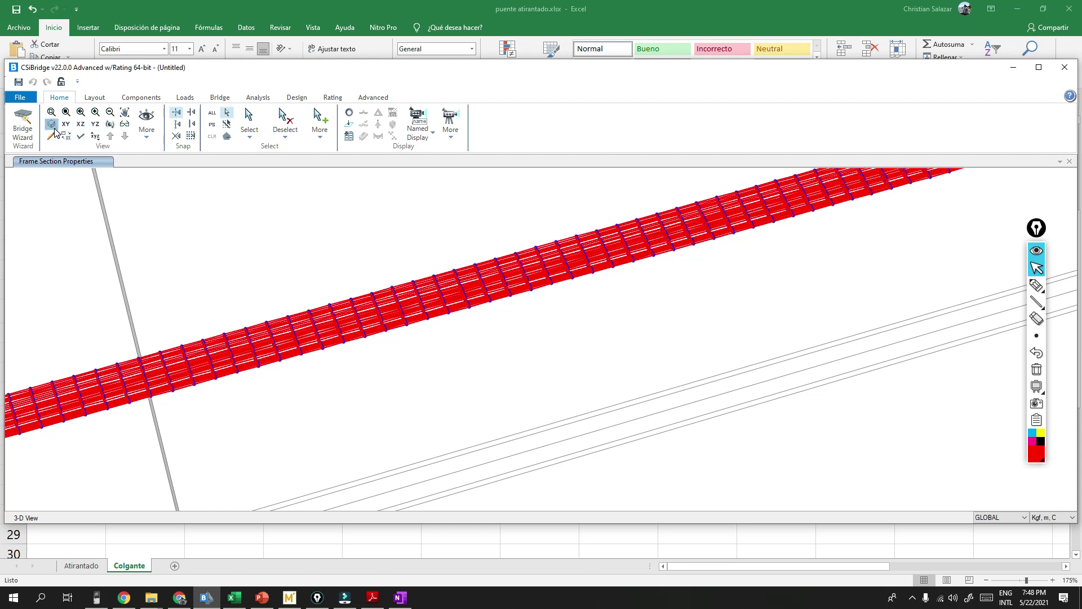
click(51, 124)
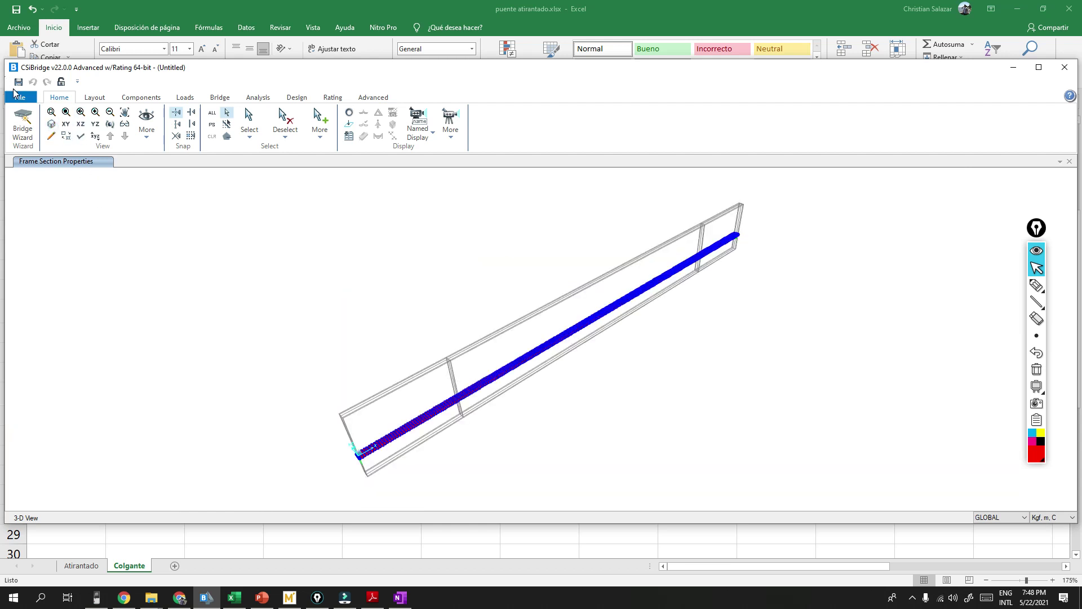
Step: Start saving the model and browse to the PROYECTO 2 Y 3 folder under AUXILIATURAS, ESTRUCTURA ESPECIALES
click(18, 83)
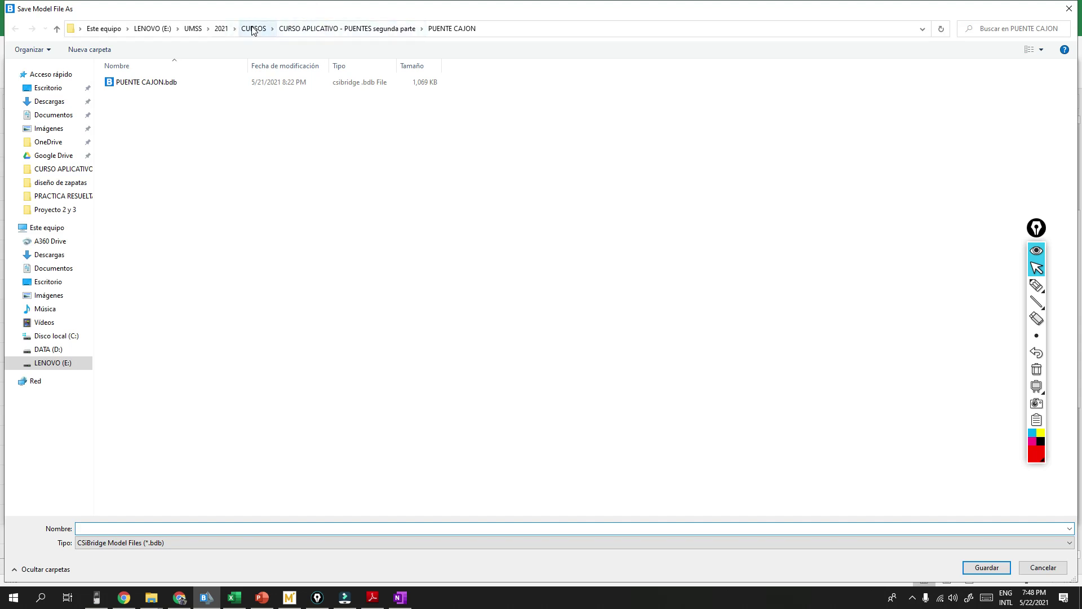
click(221, 29)
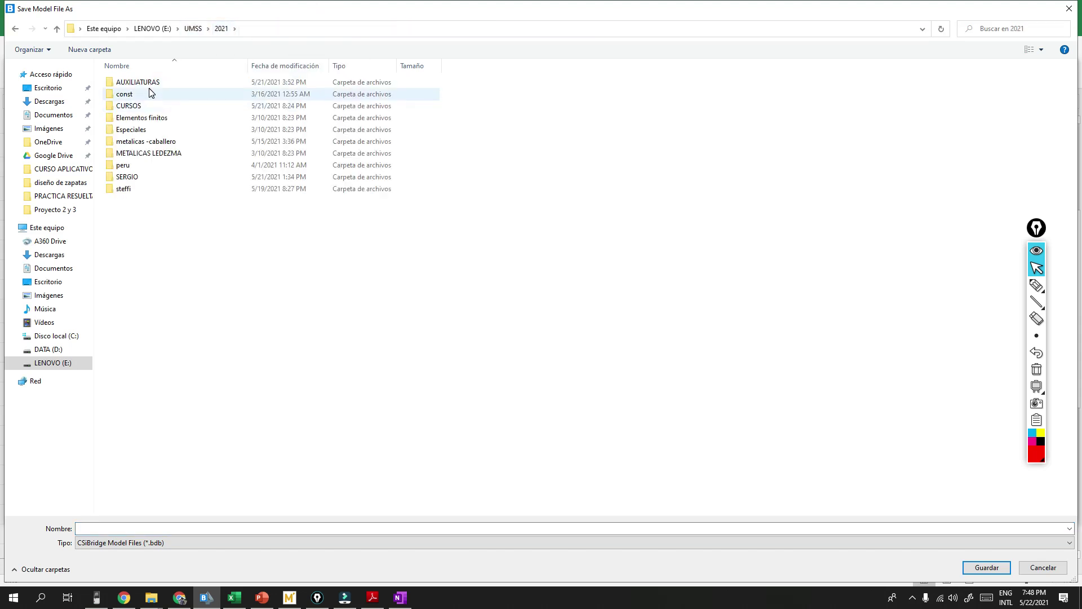
double_click(154, 84)
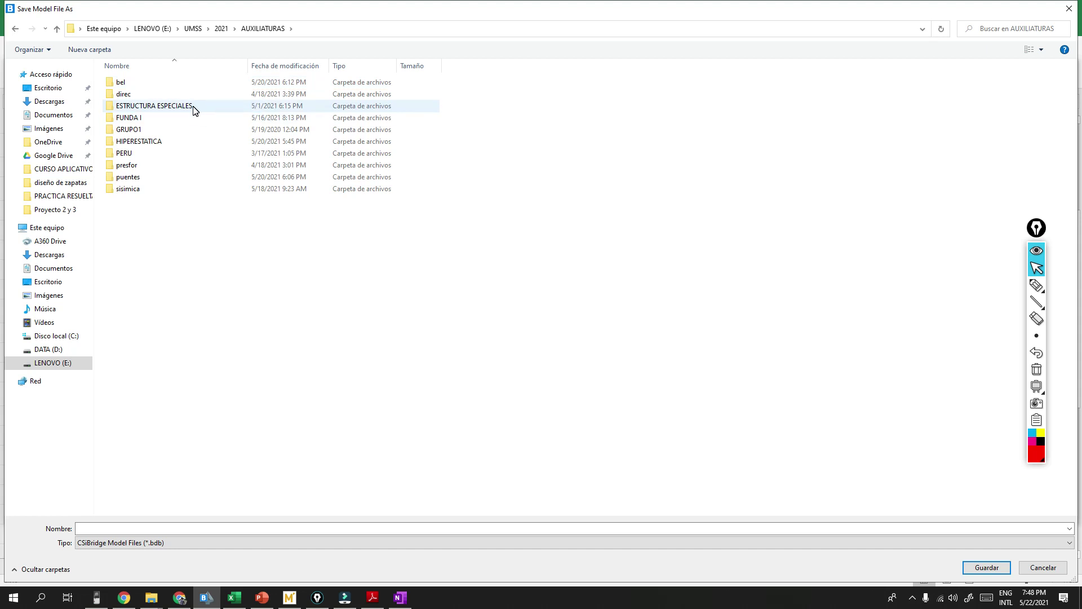
double_click(194, 106)
double_click(161, 107)
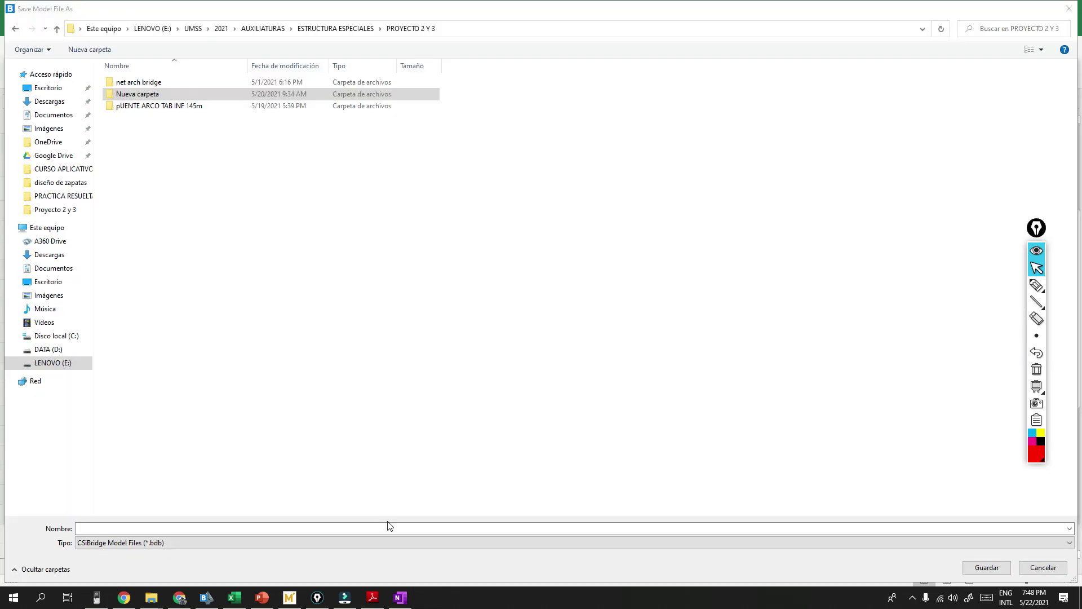
Step: Create a folder named PUENTE COLGANTE 1300m and save the model in it as puente colgante 1300m
right_click(265, 184)
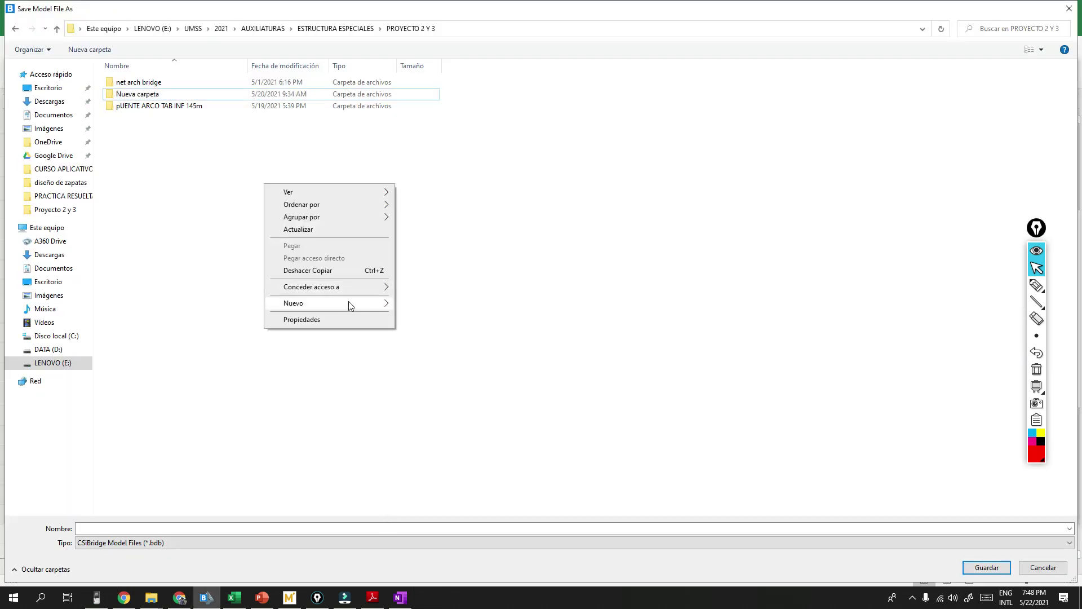
mouse_move(383, 307)
click(451, 304)
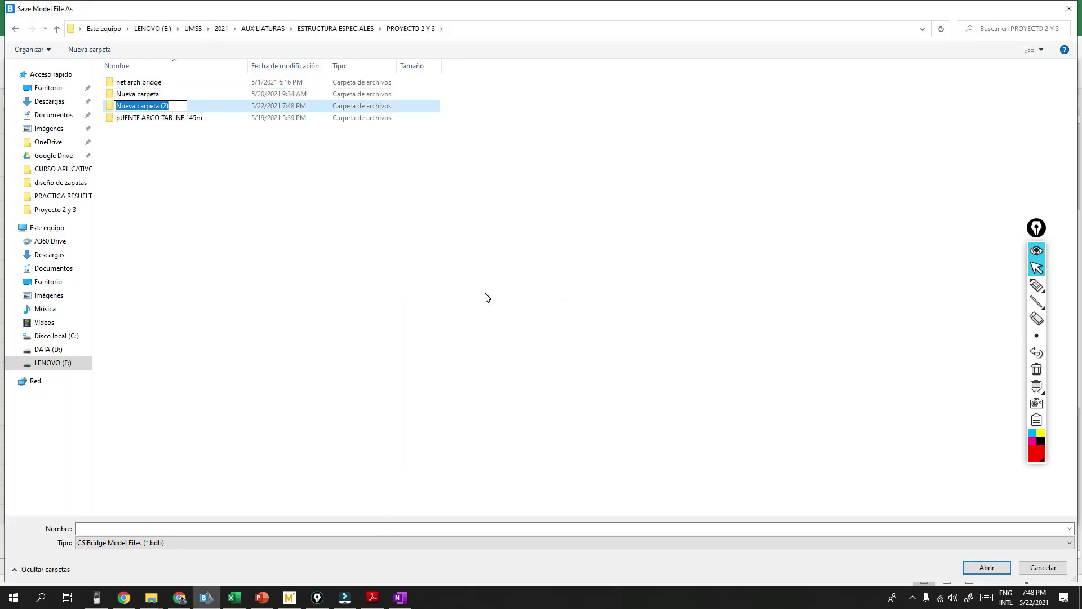
text(PUENTE COLGANTE 1300)
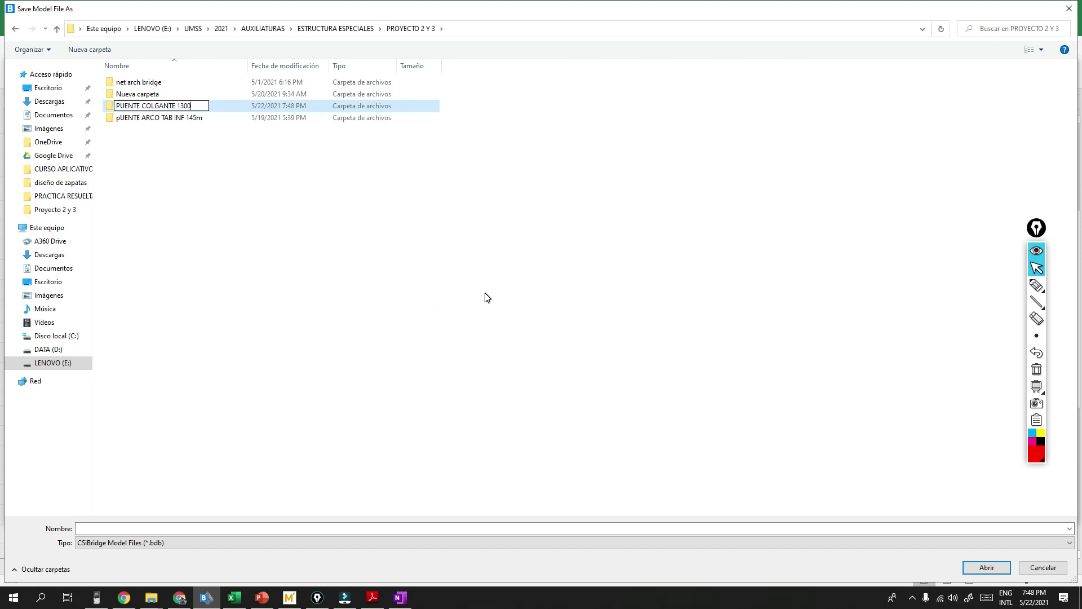
text(M)
key(BackSpace)
key(Return)
key(Return)
click(402, 528)
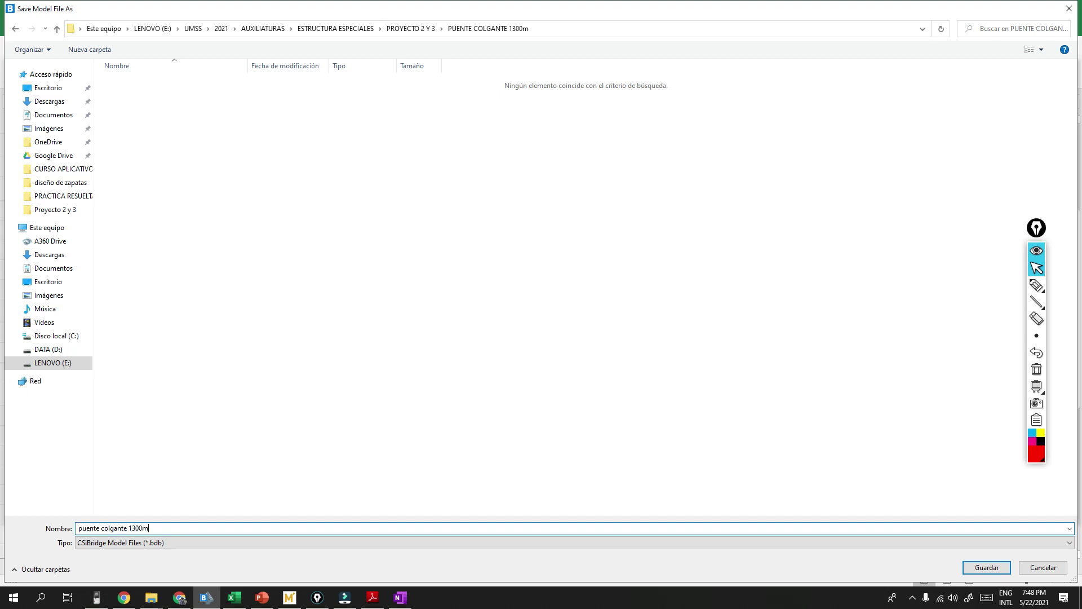
key(Return)
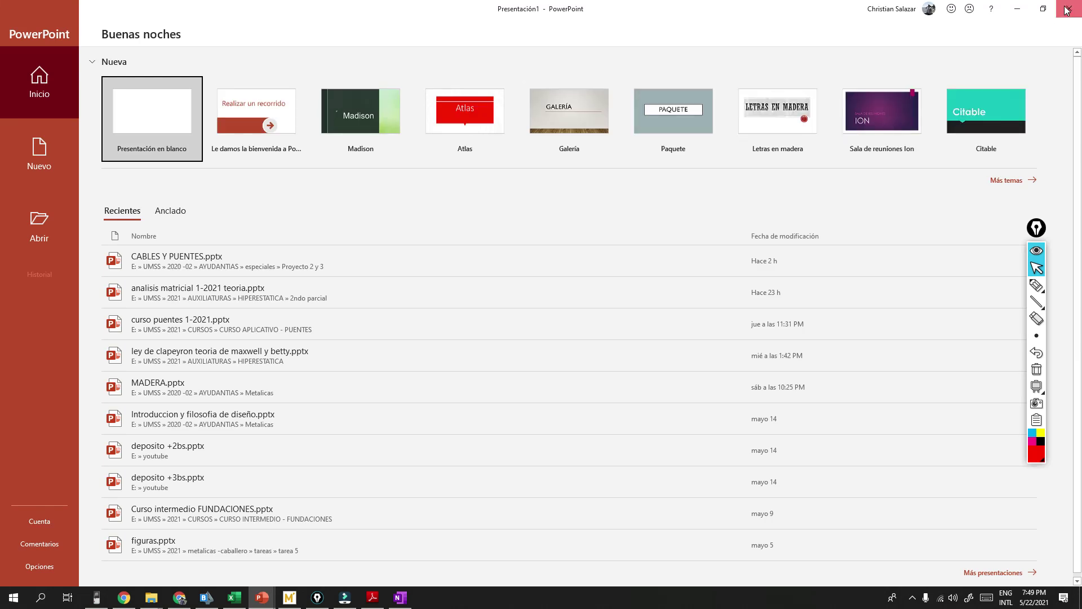
Step: Return to the Colgante sheet in Excel and sketch a red deck width line labelled 15,4 below the total width
key(Escape)
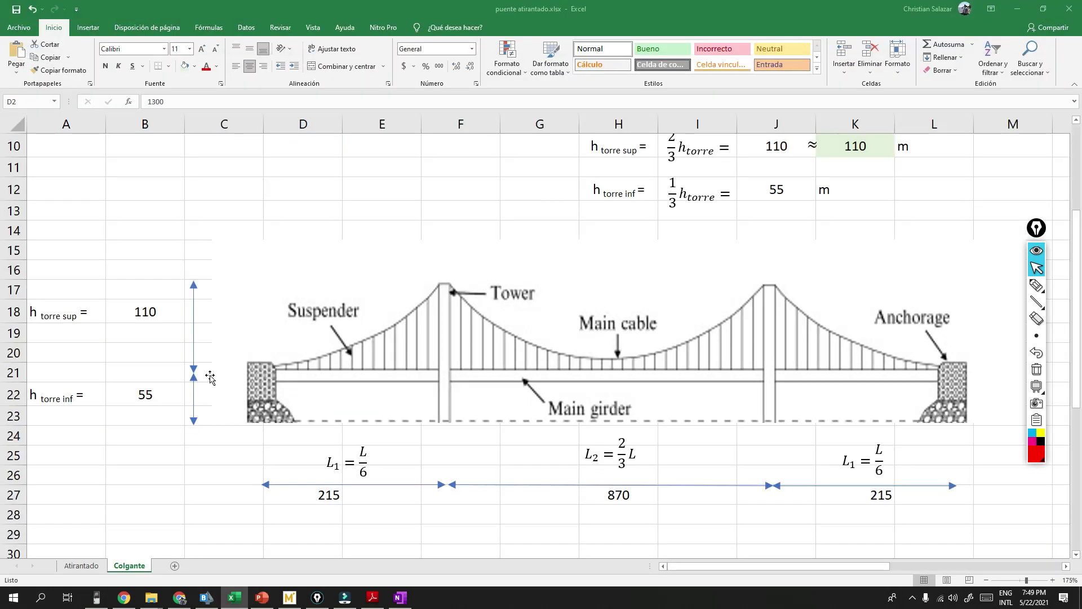
scroll(287, 283, up, 3)
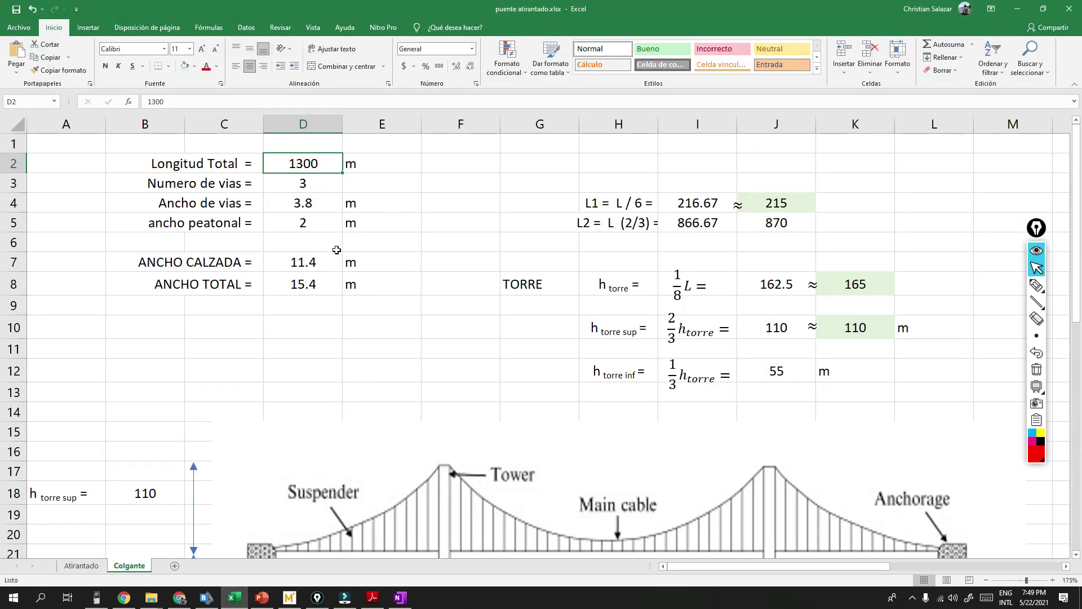
scroll(395, 284, down, 2)
scroll(394, 284, up, 2)
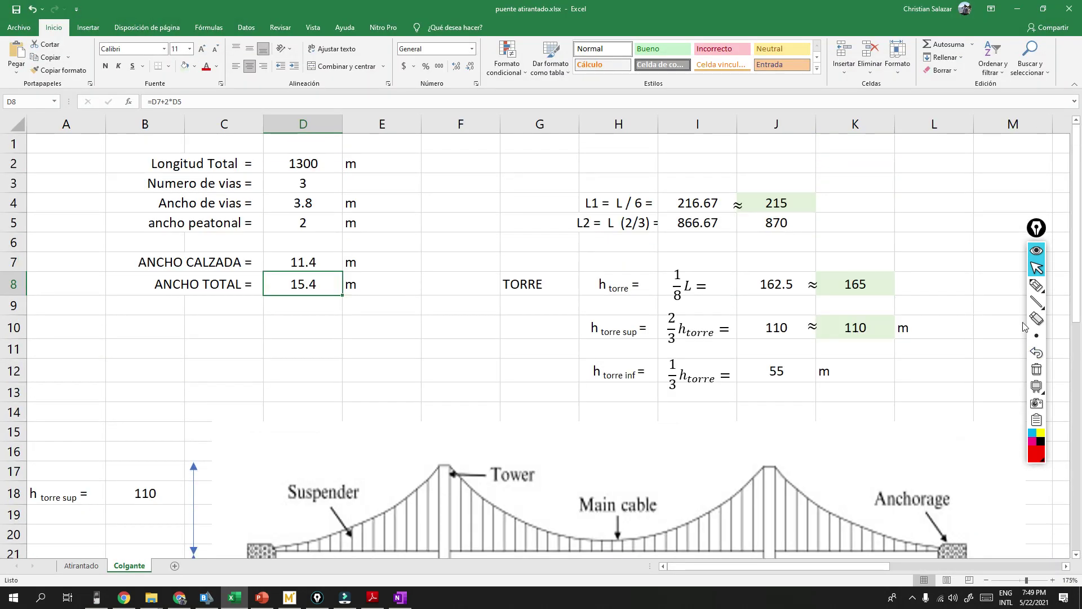
click(1037, 285)
drag(148, 361, 389, 357)
mouse_move(260, 334)
mouse_down()
mouse_move(261, 354)
mouse_move(282, 335)
mouse_move(287, 355)
mouse_up()
drag(293, 336, 301, 344)
click(149, 354)
click(384, 356)
Step: Sketch a red clearance dimension labelled 0,5 at each end of the deck width line
mouse_move(148, 364)
mouse_down()
mouse_move(105, 329)
mouse_move(114, 335)
mouse_up()
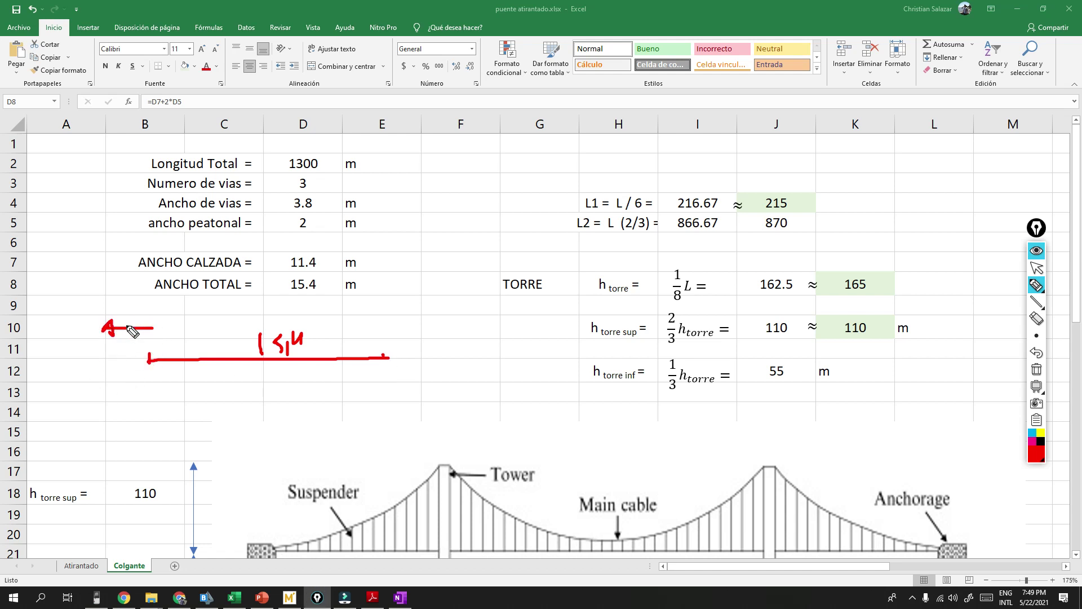
mouse_move(123, 295)
mouse_down()
mouse_move(130, 317)
mouse_move(140, 309)
mouse_up()
drag(145, 292, 157, 291)
drag(383, 313, 384, 328)
mouse_move(383, 320)
mouse_down()
mouse_move(415, 319)
mouse_move(415, 329)
mouse_up()
drag(396, 292, 406, 309)
drag(410, 292, 406, 309)
drag(406, 284, 413, 283)
click(1036, 269)
click(1037, 285)
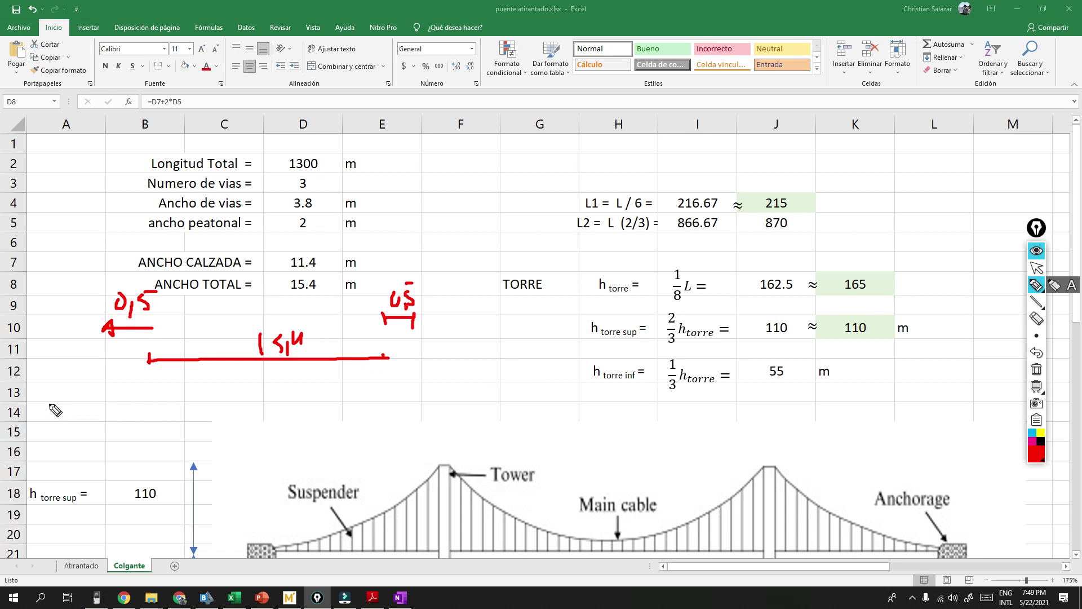
Step: Sketch a red tower width dimension line labelled 2,5 on each side of the deck
mouse_move(43, 404)
mouse_down()
mouse_move(43, 418)
mouse_move(102, 412)
mouse_up()
drag(102, 404, 102, 419)
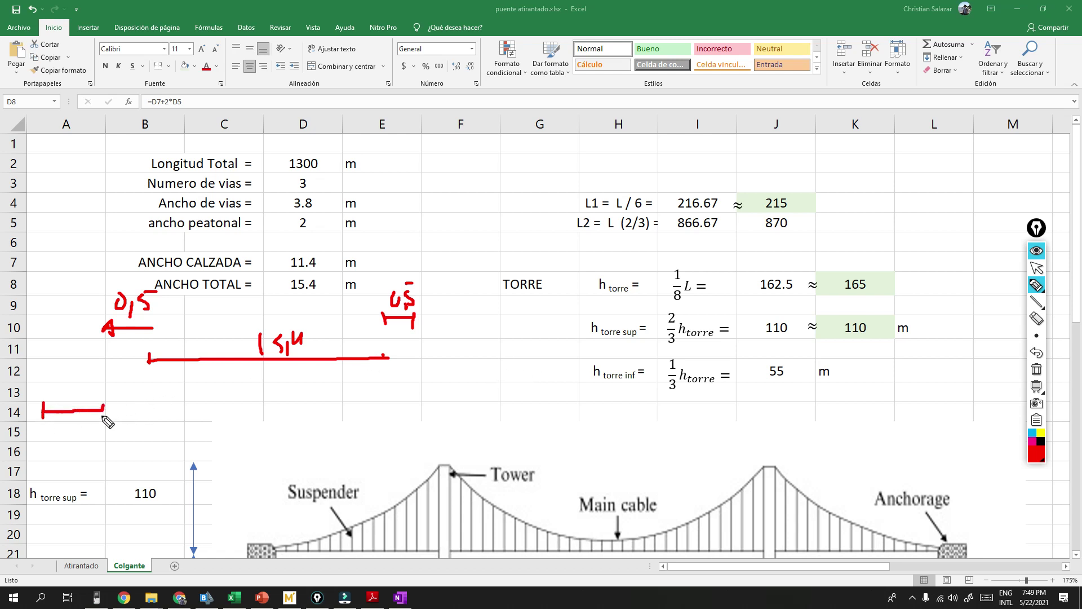
mouse_move(57, 387)
mouse_down()
mouse_move(67, 394)
mouse_move(58, 404)
mouse_move(72, 404)
mouse_up()
drag(74, 386, 83, 385)
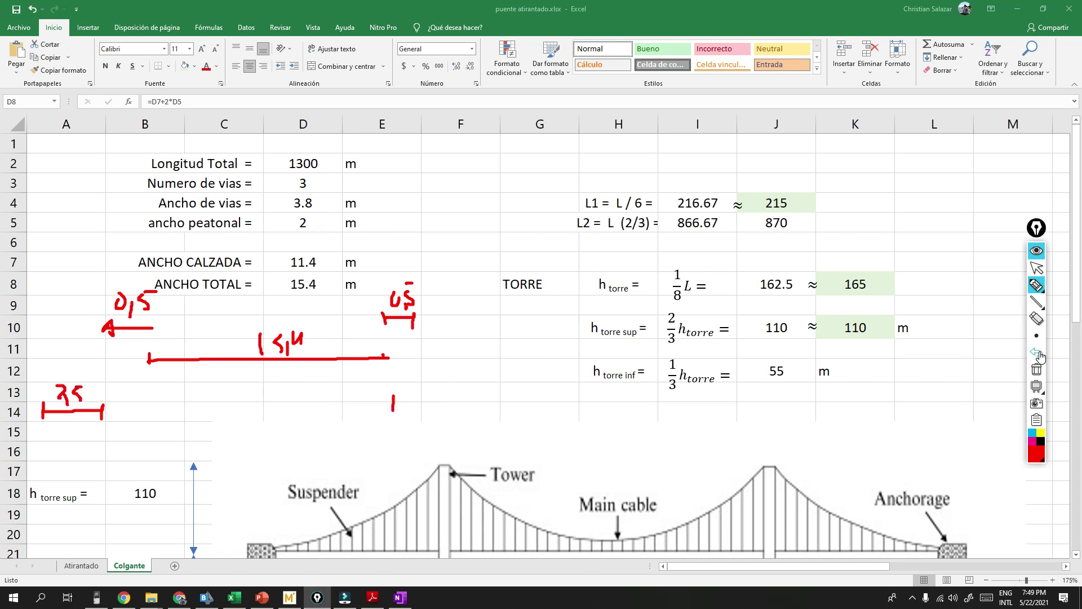
mouse_move(427, 398)
mouse_down()
mouse_move(426, 412)
mouse_move(499, 405)
mouse_up()
drag(499, 402, 499, 419)
mouse_move(454, 383)
mouse_down()
mouse_move(477, 402)
mouse_move(500, 381)
mouse_up()
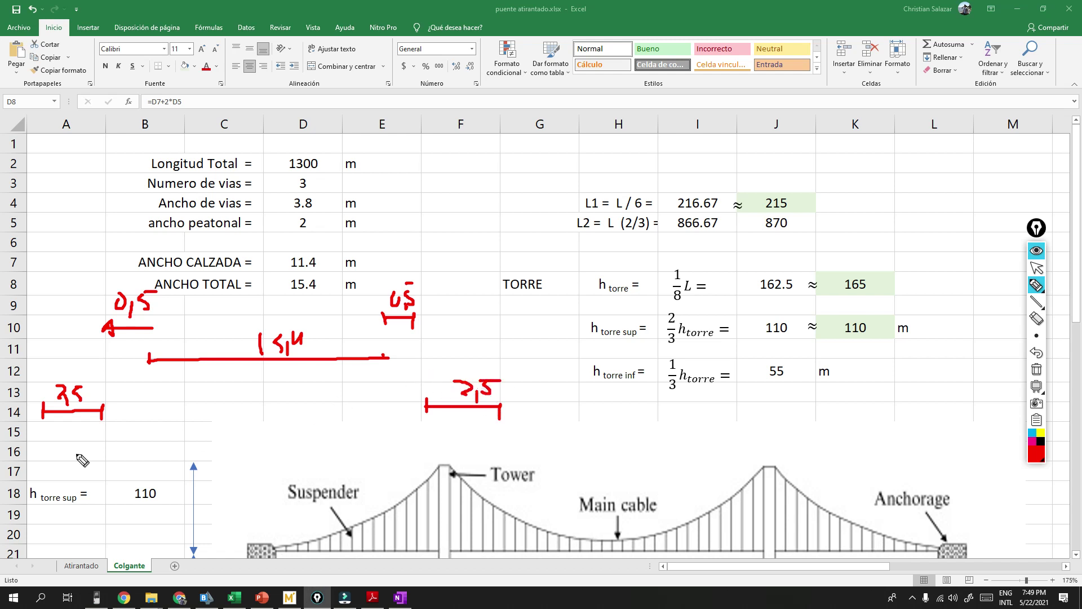
Step: Draw green vertical axes through both tower widths and a green line from the deck's left edge to the left axis
click(1037, 455)
click(994, 341)
drag(465, 339, 462, 504)
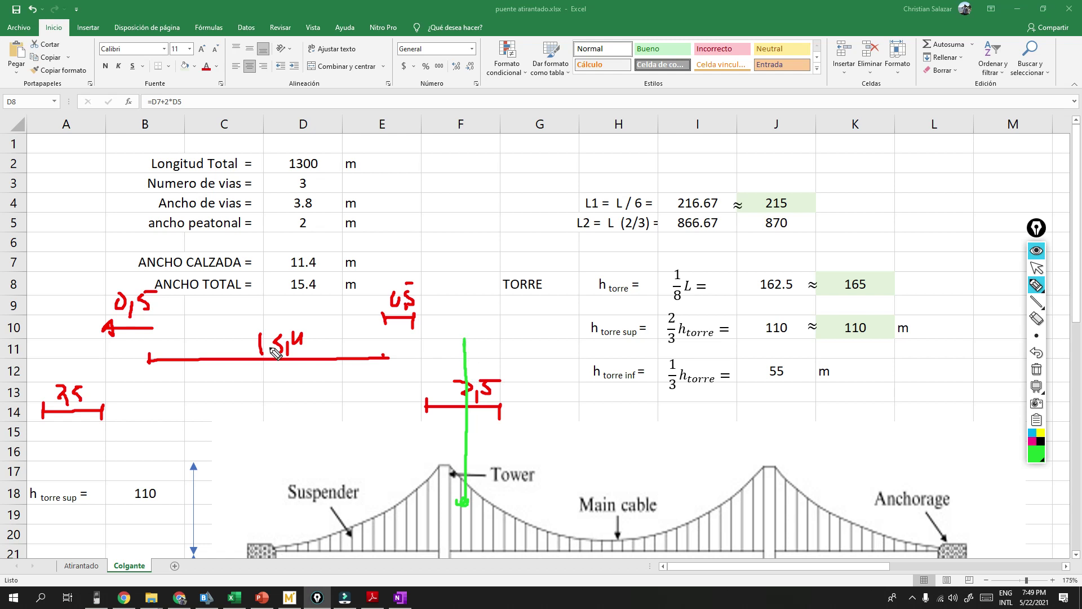
drag(72, 336, 71, 480)
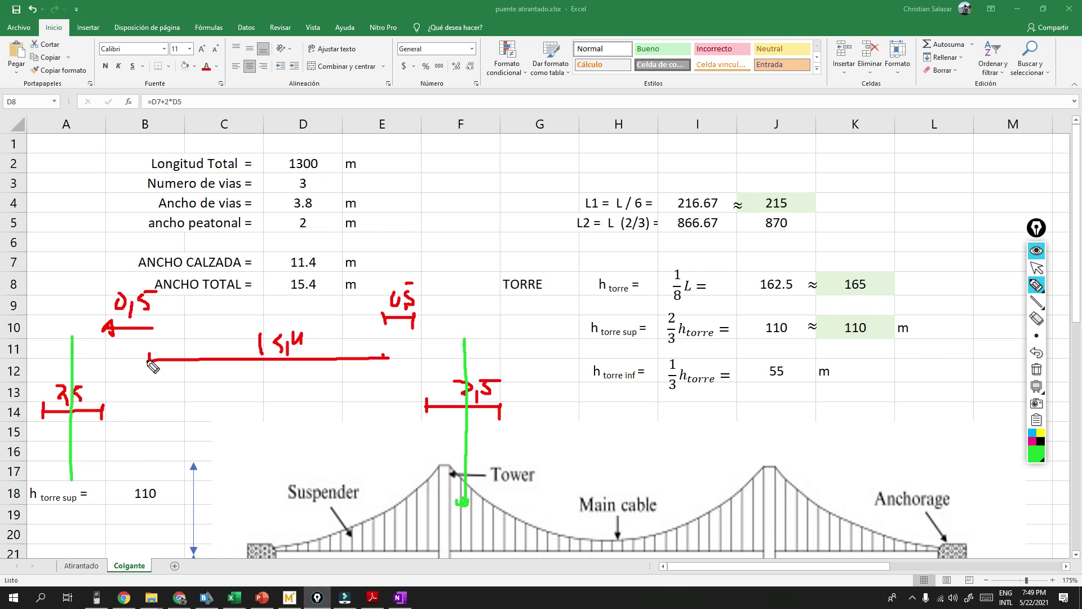
drag(149, 362, 69, 361)
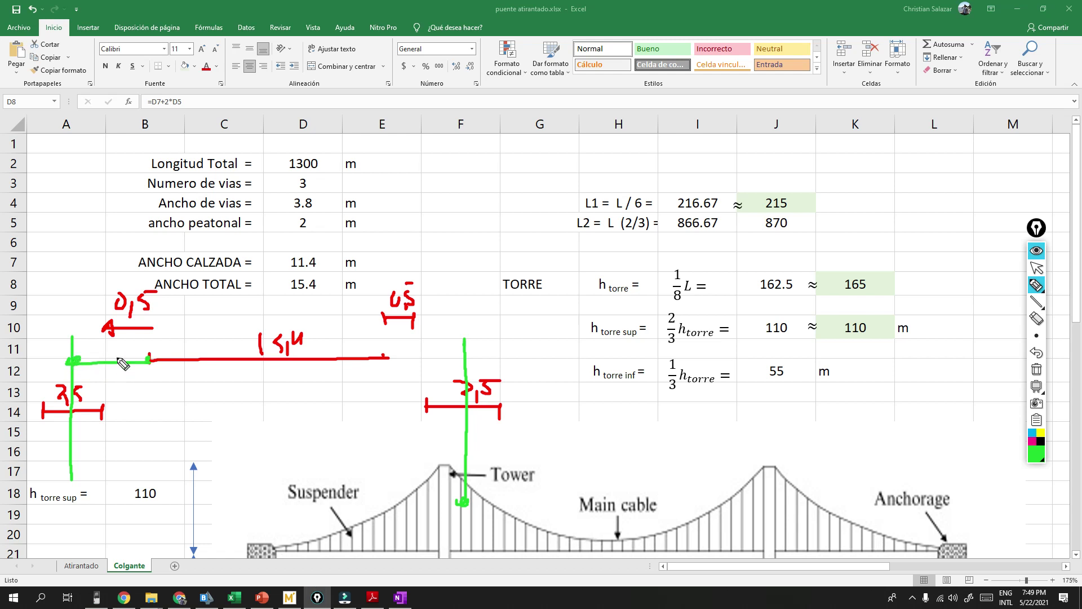
Step: Circle the 0,5 clearance beside the deck in green and calculate 0.5+2.5/2 on the HP Prime calculator
mouse_move(161, 294)
mouse_down()
mouse_move(93, 314)
mouse_move(144, 335)
mouse_move(159, 293)
mouse_up()
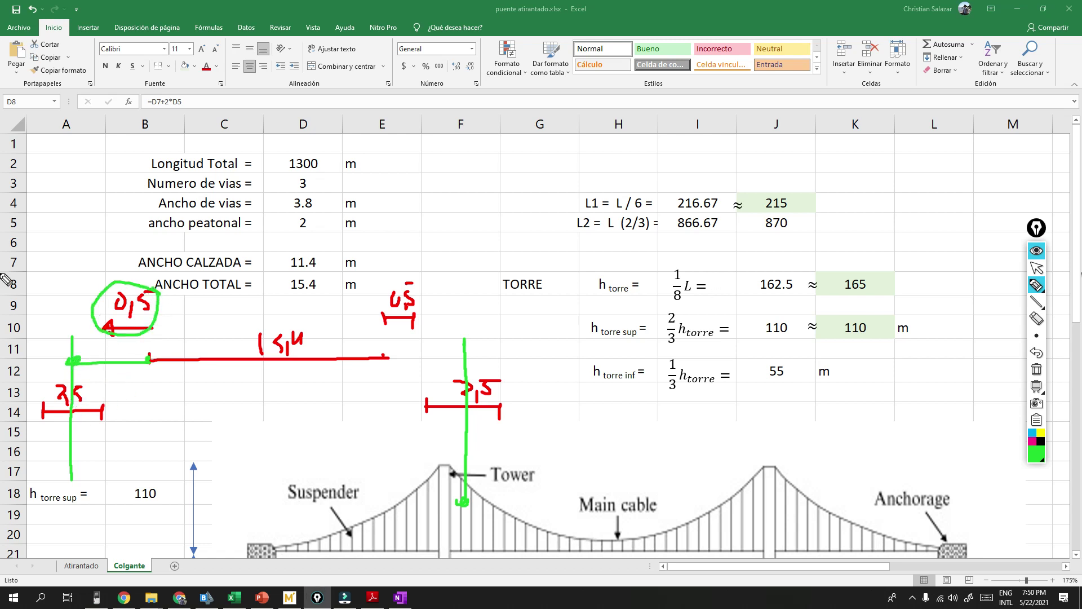
click(1036, 268)
click(96, 597)
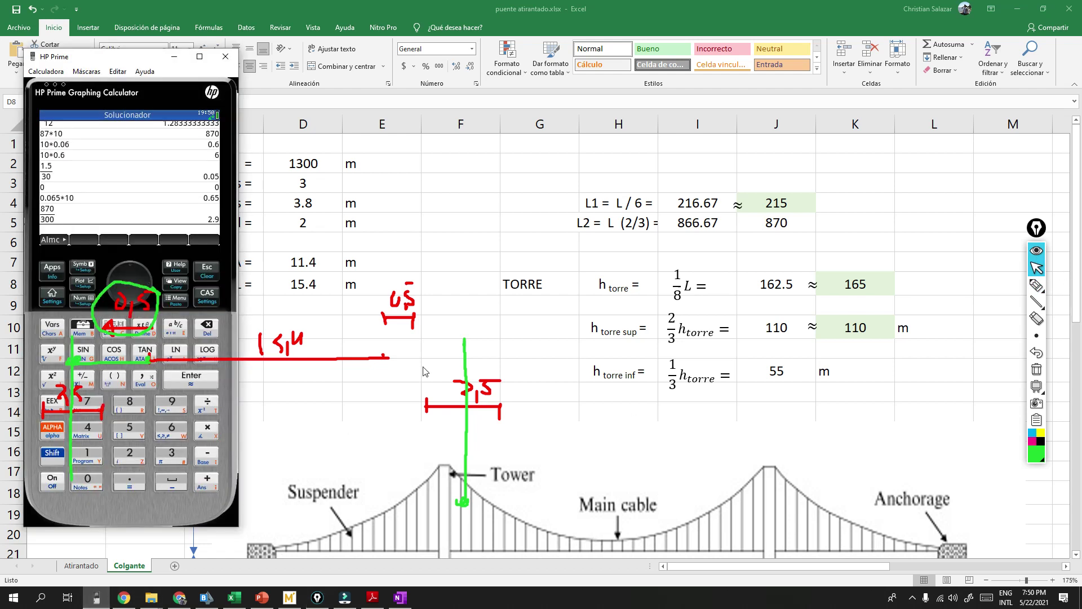
drag(133, 63, 747, 61)
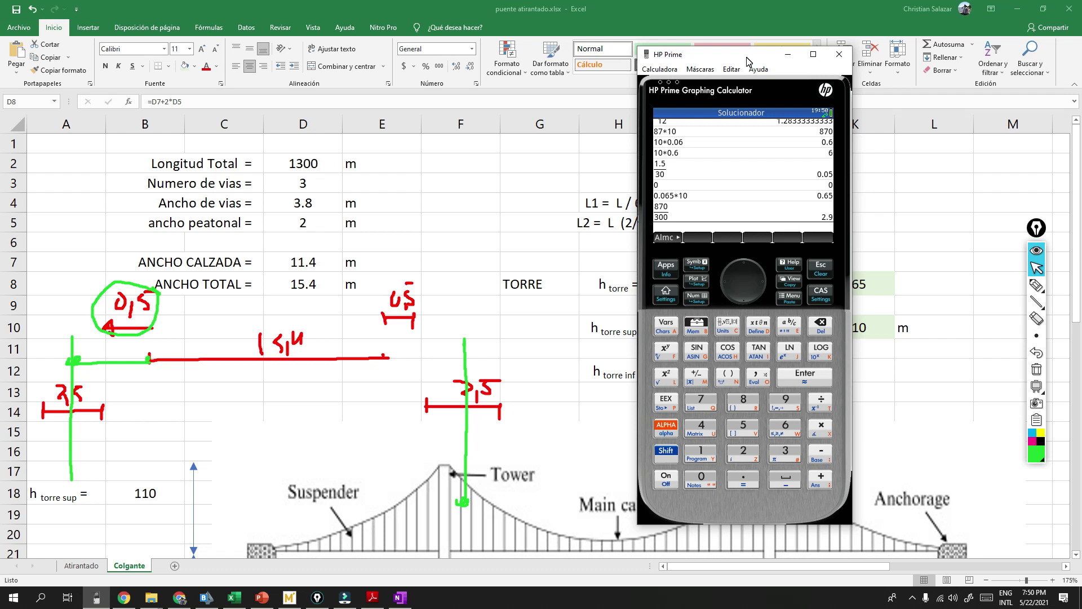
text(0.5+2.5/2)
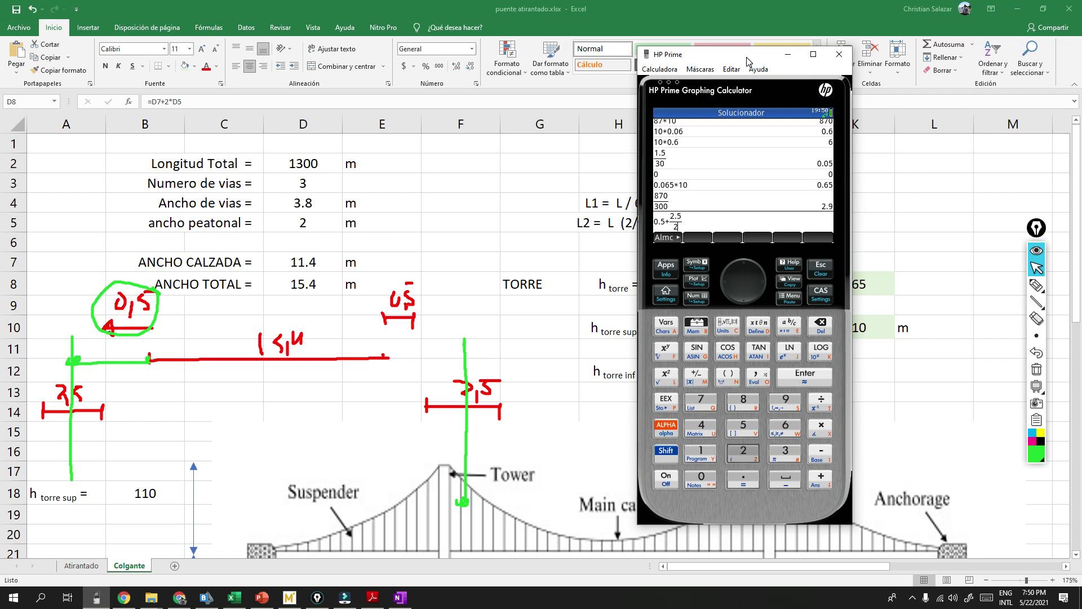
key(Return)
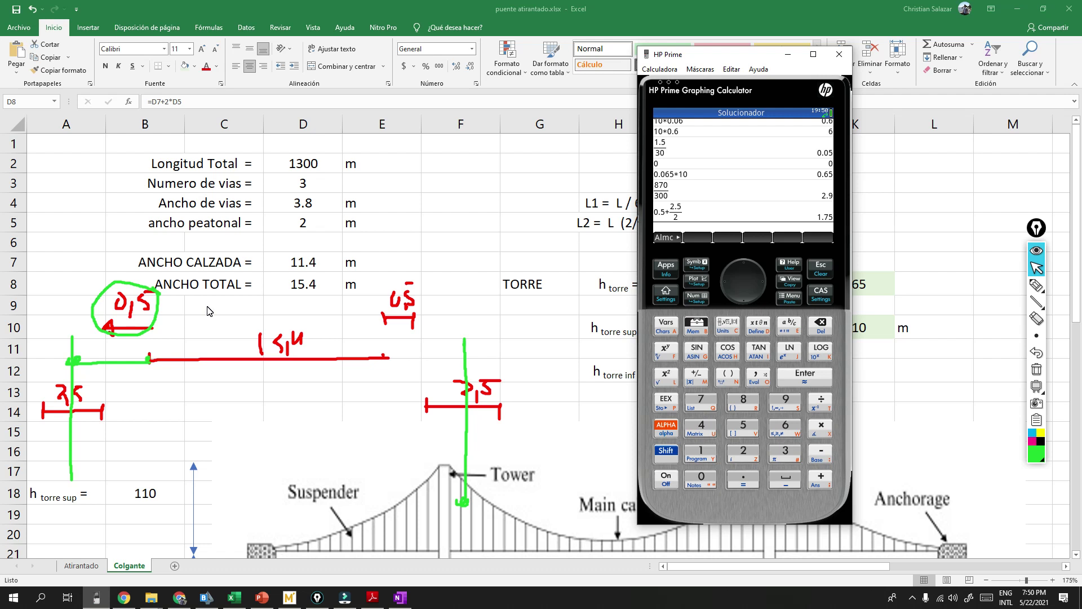
Step: Switch to the bridge model in CSiBridge and clear all the red and green annotations drawn over the screen
key(alt+Tab)
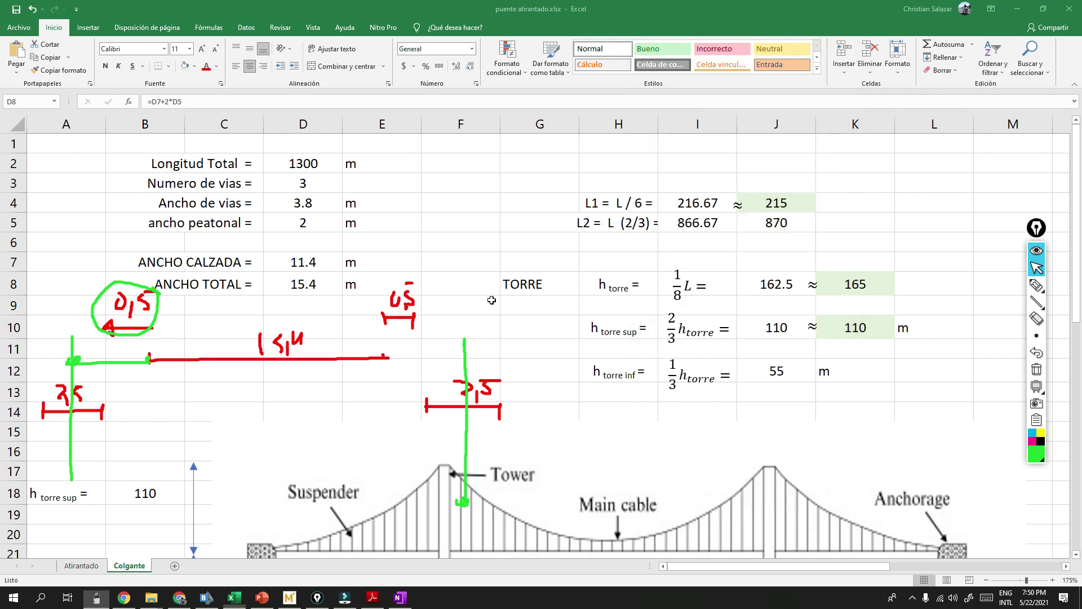
key(alt+Tab)
key(alt+Tab)
key(alt+Tab)
key(alt+Tab)
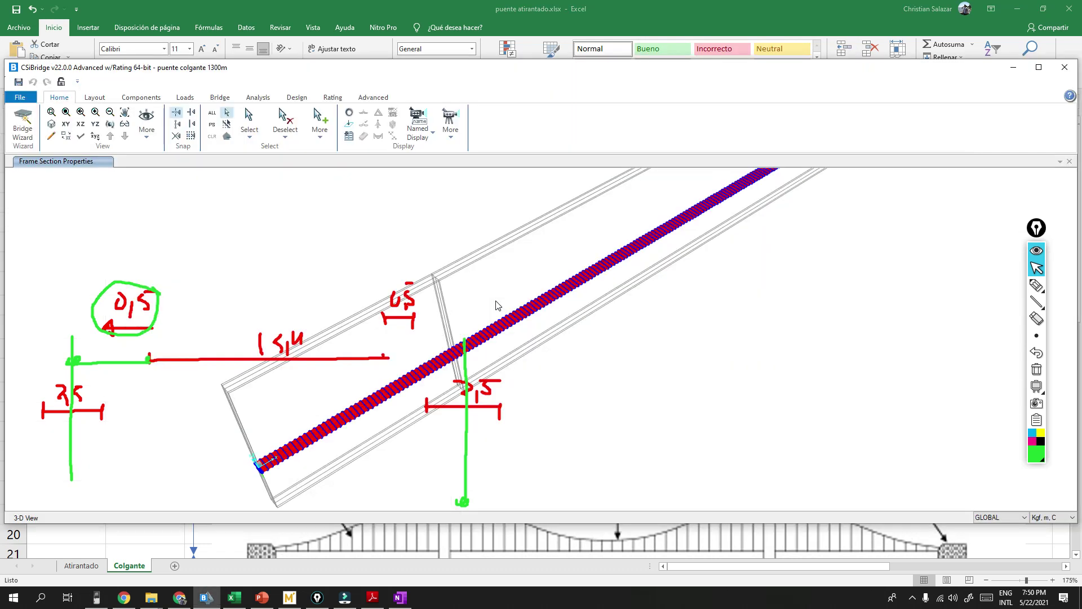
click(1036, 369)
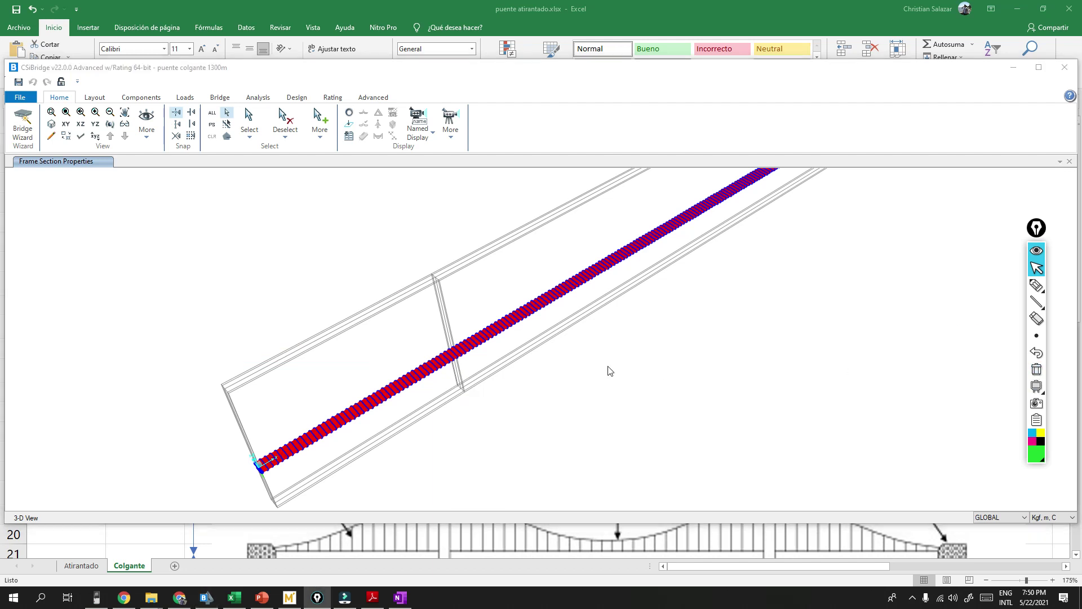
right_click(569, 384)
click(603, 383)
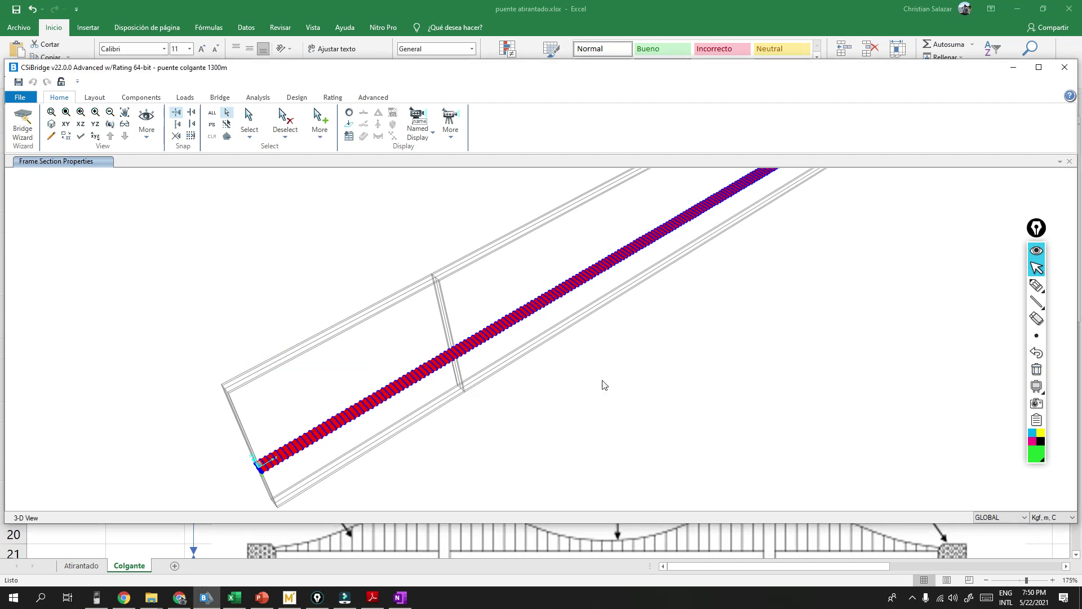
click(587, 305)
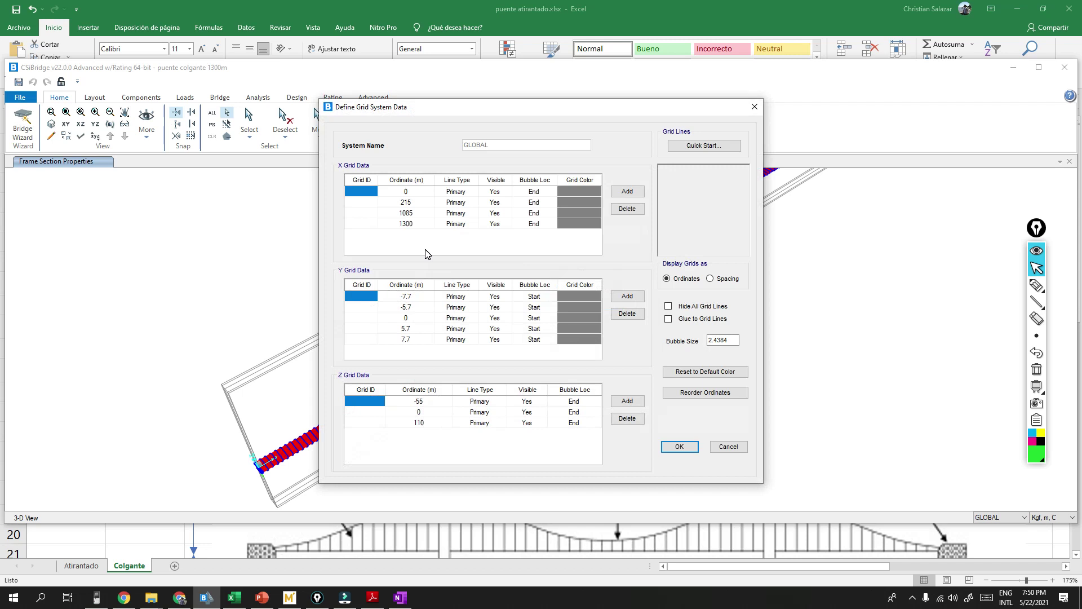
click(722, 450)
click(609, 362)
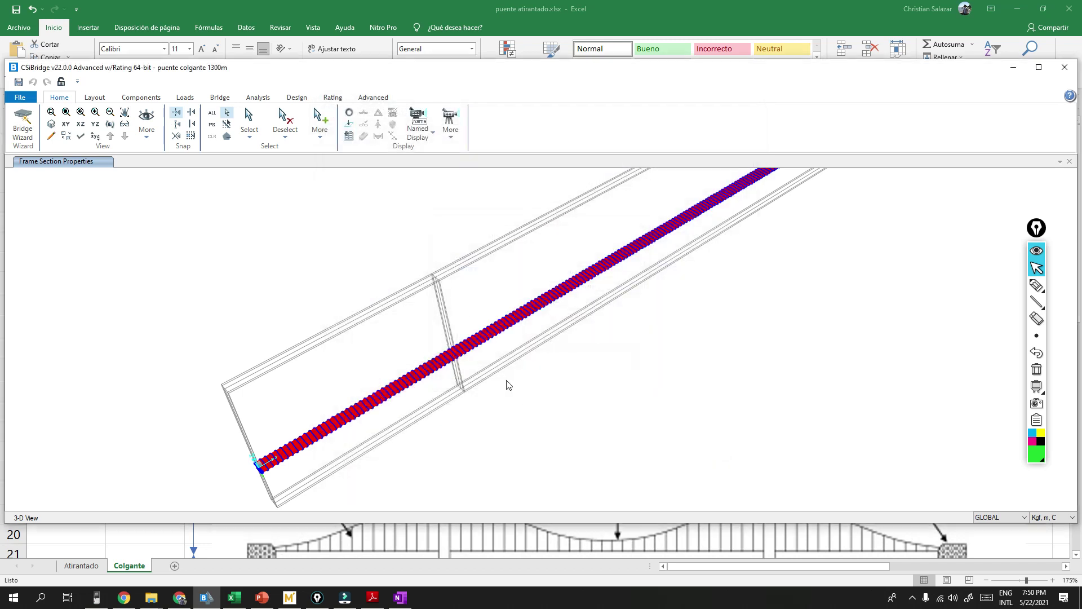
Step: Clear the linked structural model of bridge object PUENTE CAJON and show the bare grid in a maximized 3-D view
click(220, 97)
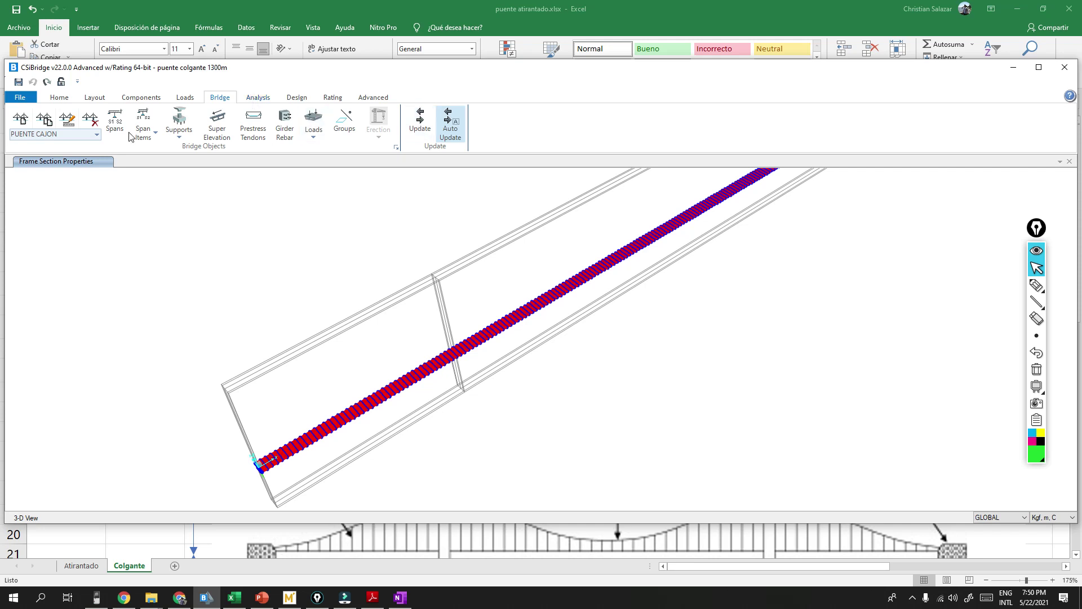
click(420, 121)
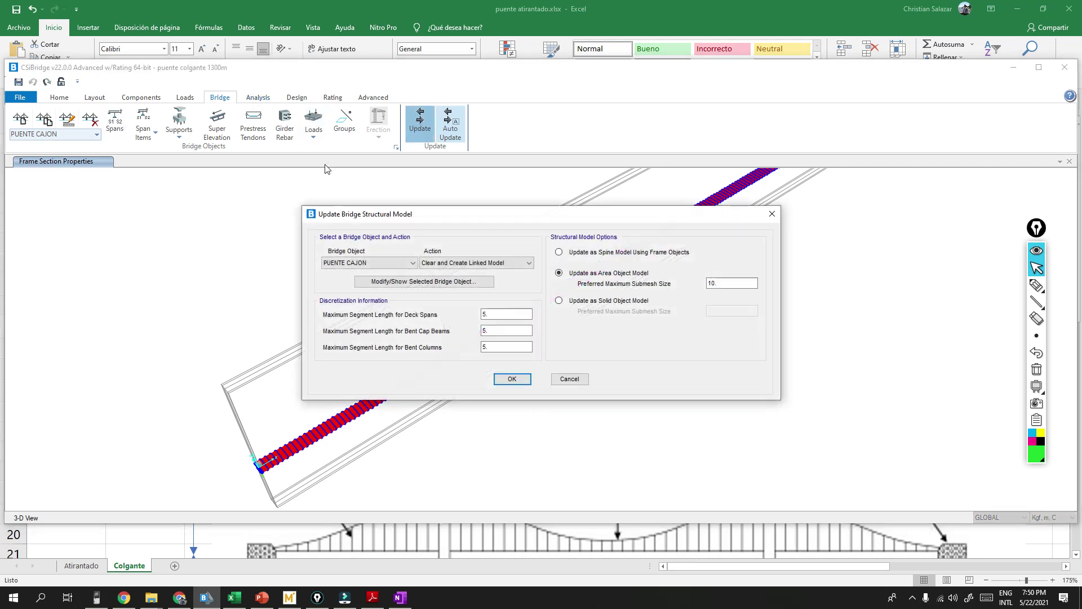
click(476, 263)
click(478, 294)
click(511, 379)
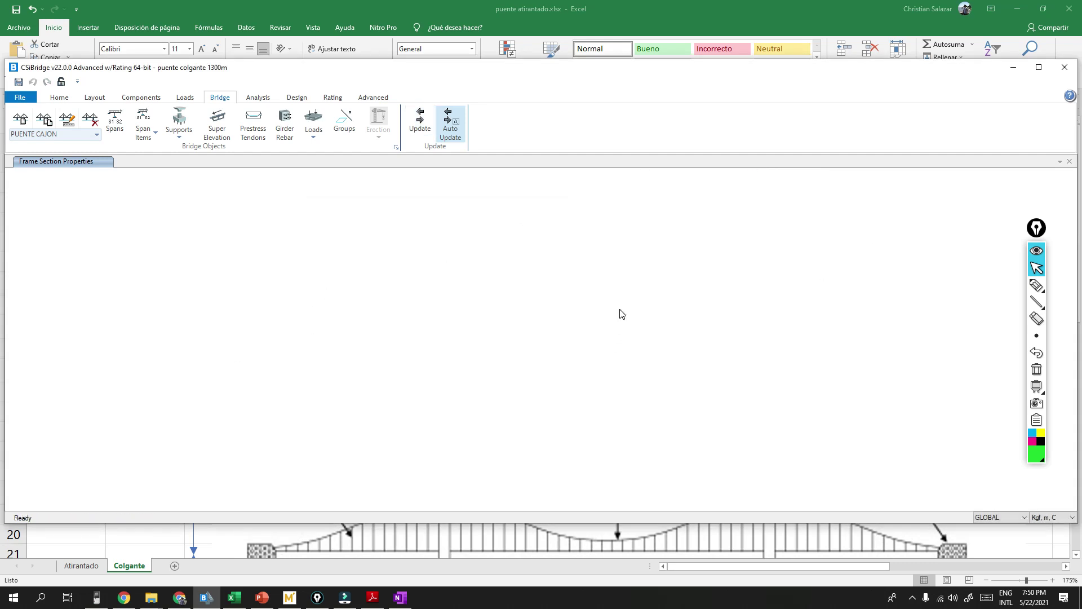
double_click(621, 75)
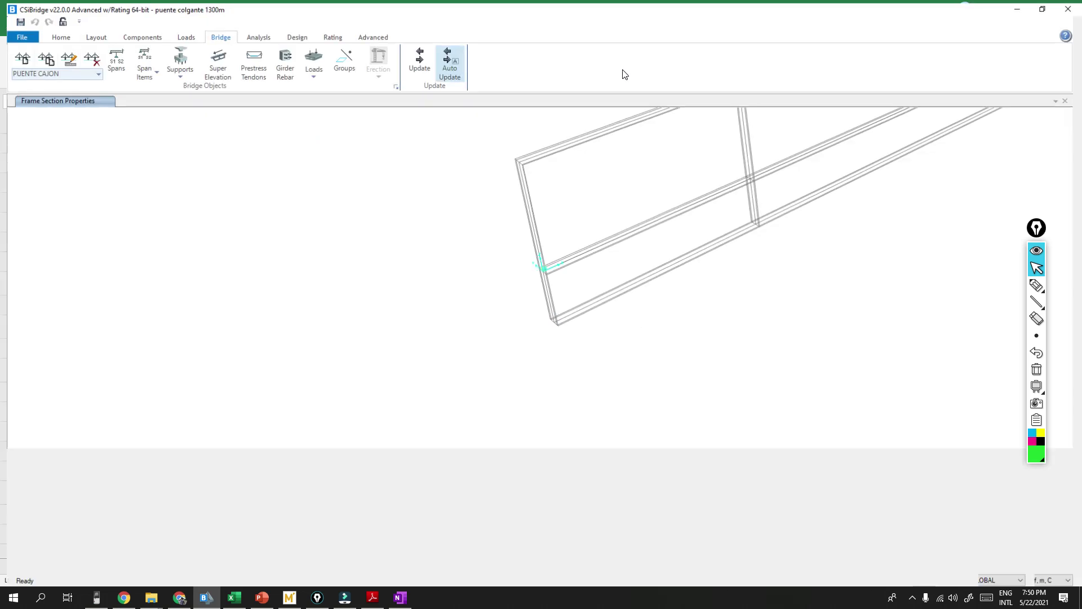
click(56, 35)
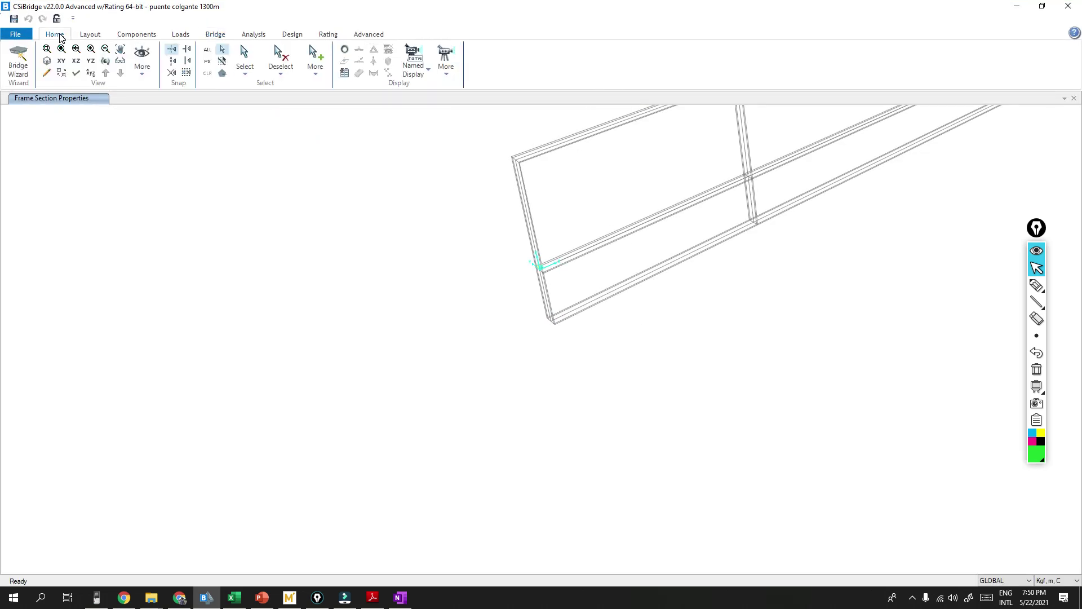
click(47, 61)
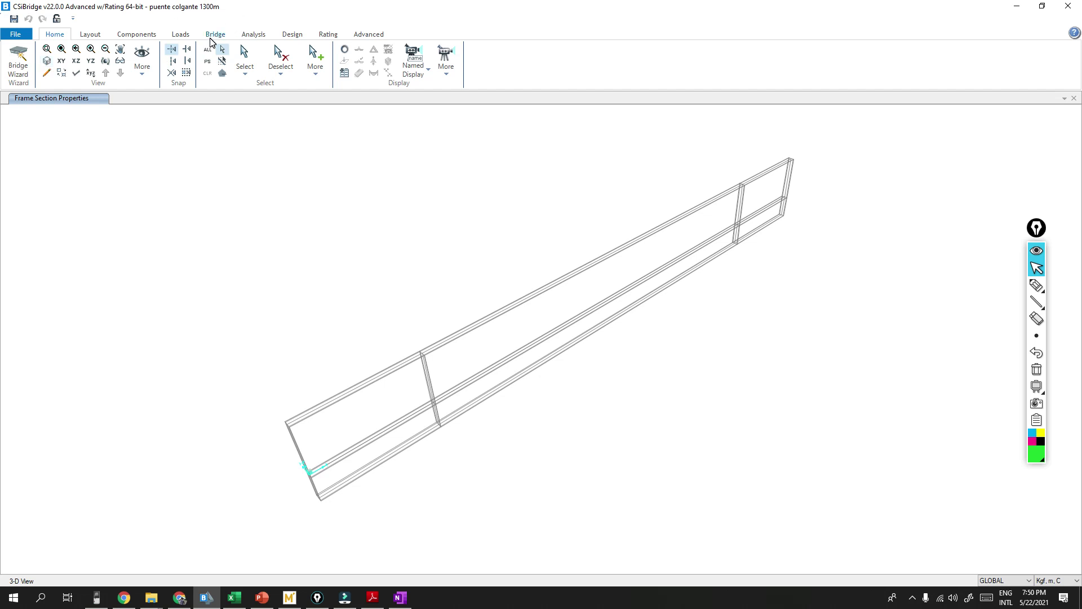
Step: Add a Y grid line to the GLOBAL grid system at -9.45 m, entered as -7.7-1.75
right_click(343, 260)
click(401, 265)
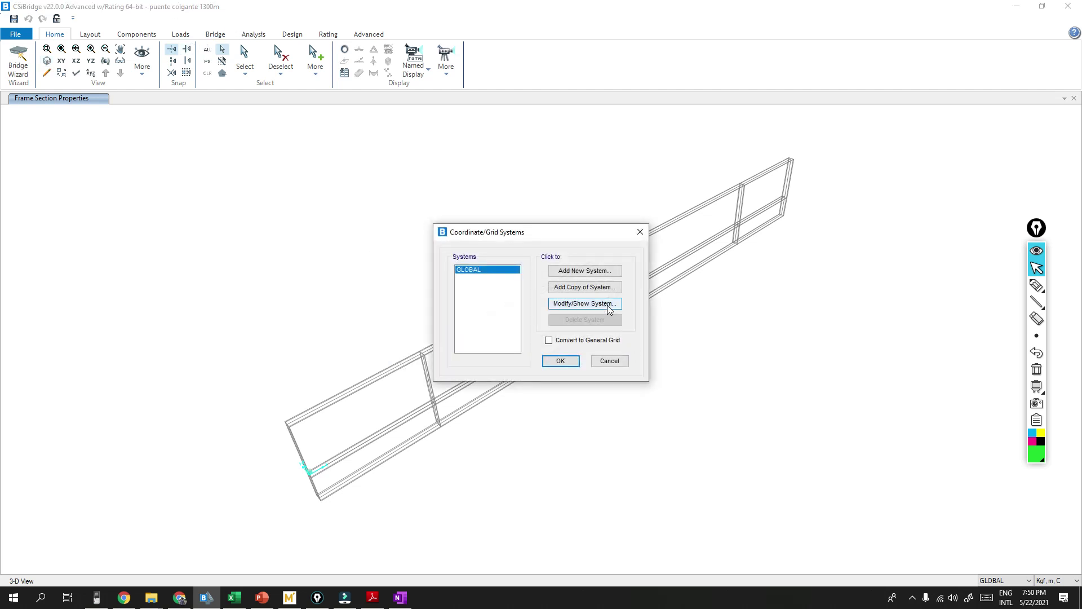
click(608, 304)
click(410, 298)
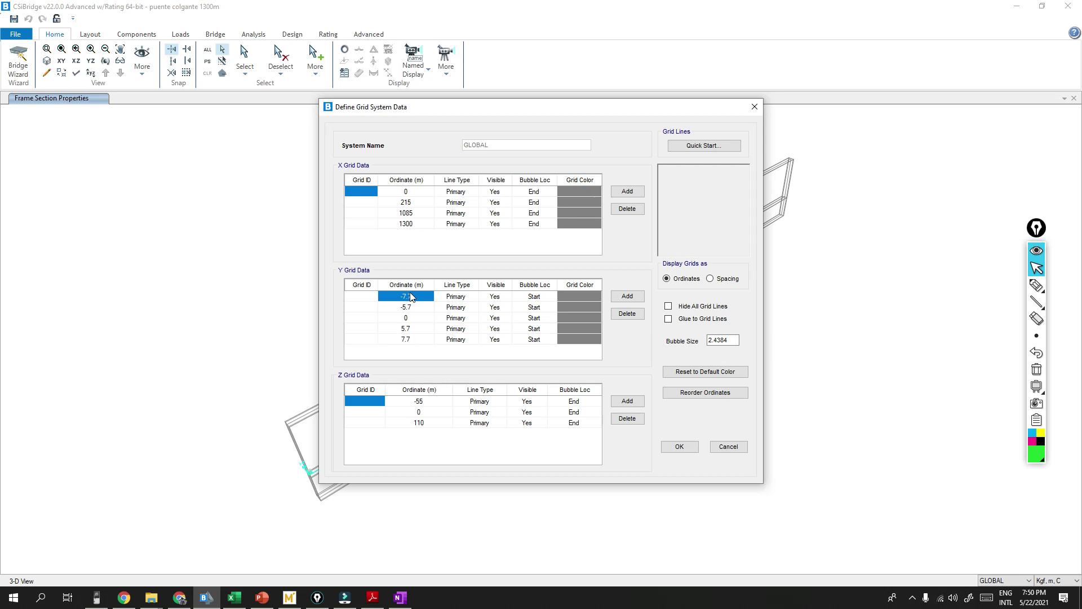
click(628, 297)
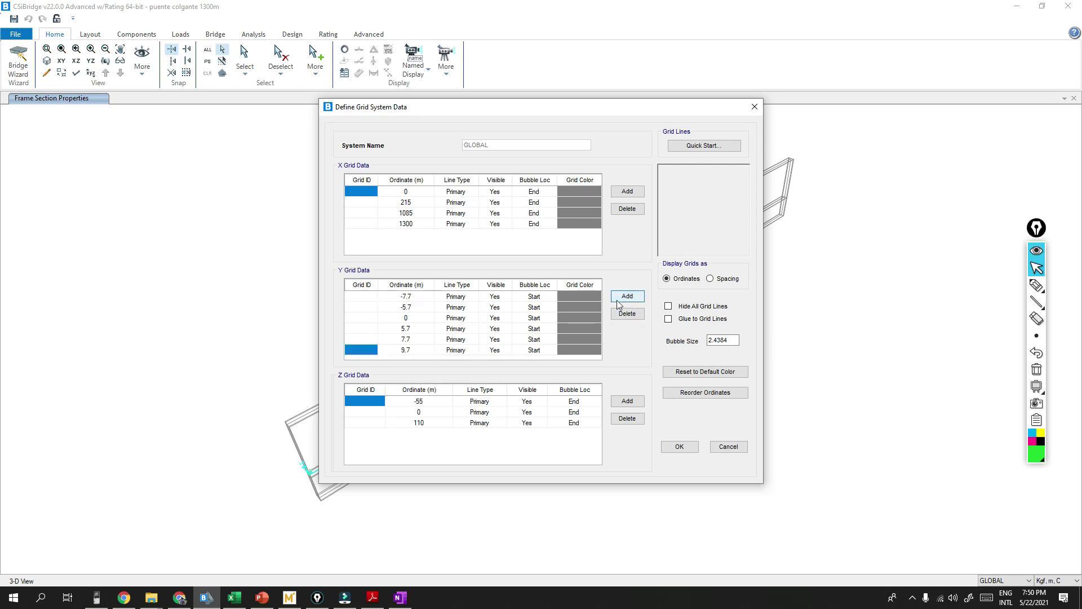
click(408, 352)
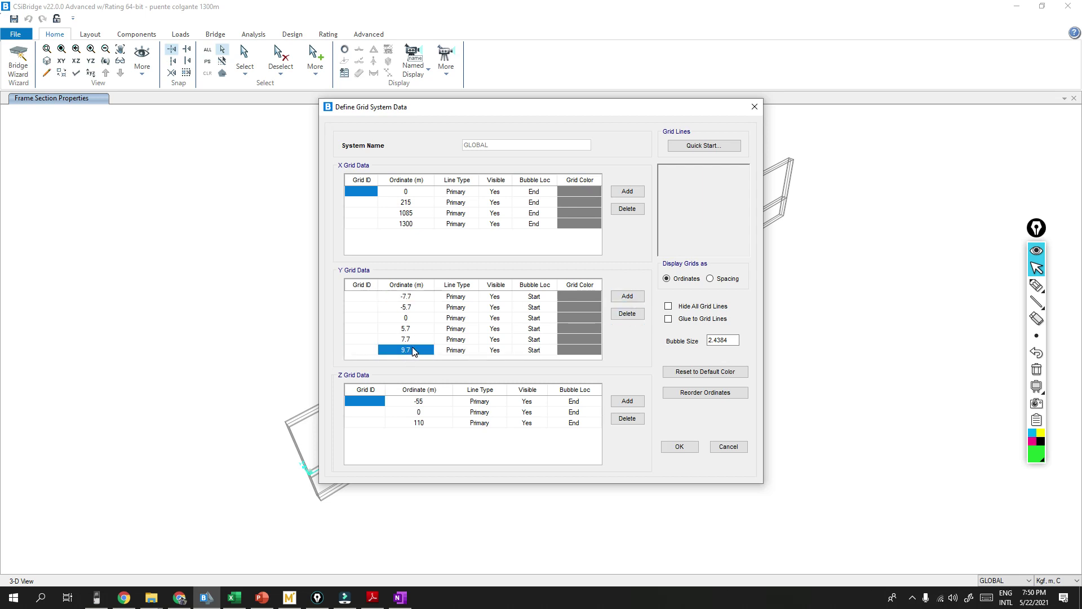
text(-)
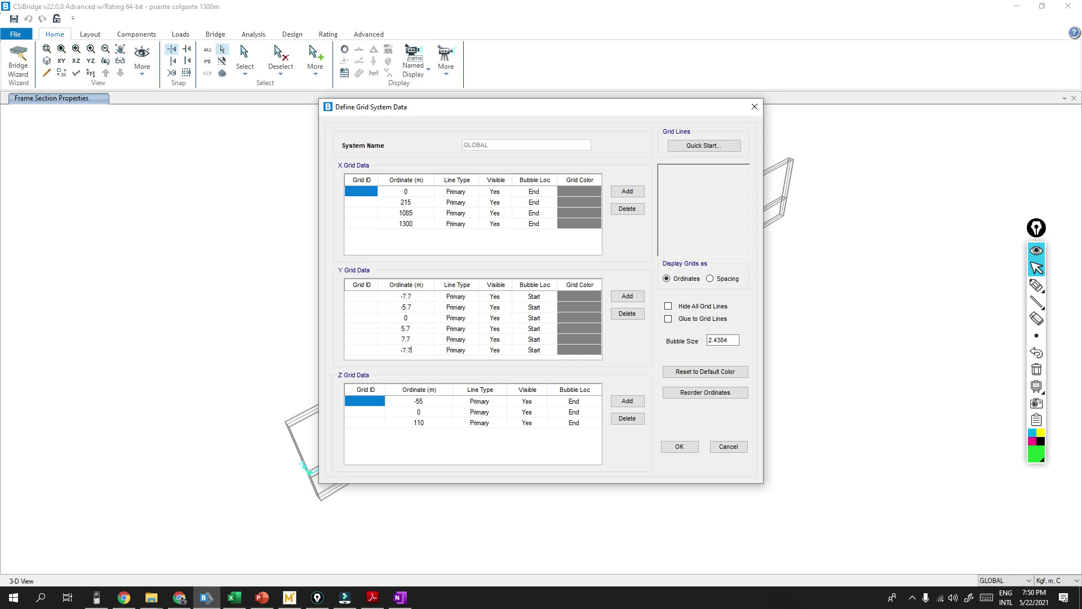
text(7.7-1.75)
click(422, 340)
click(415, 351)
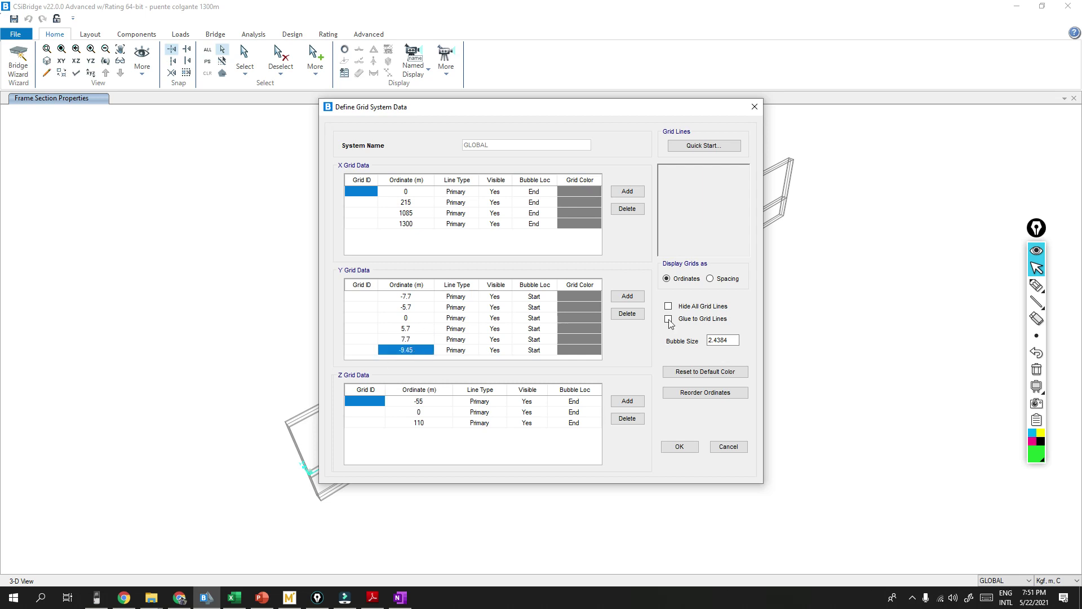
Step: Add a second Y grid line at 9.45 m and accept the changes to the GLOBAL grid system
click(639, 300)
click(413, 350)
text(9.45)
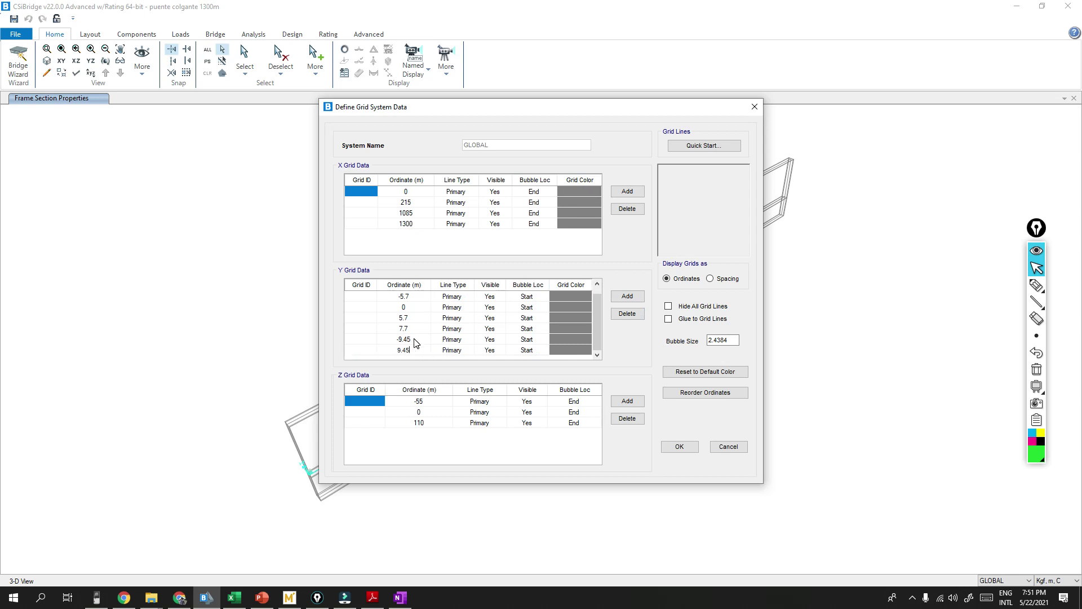
click(415, 341)
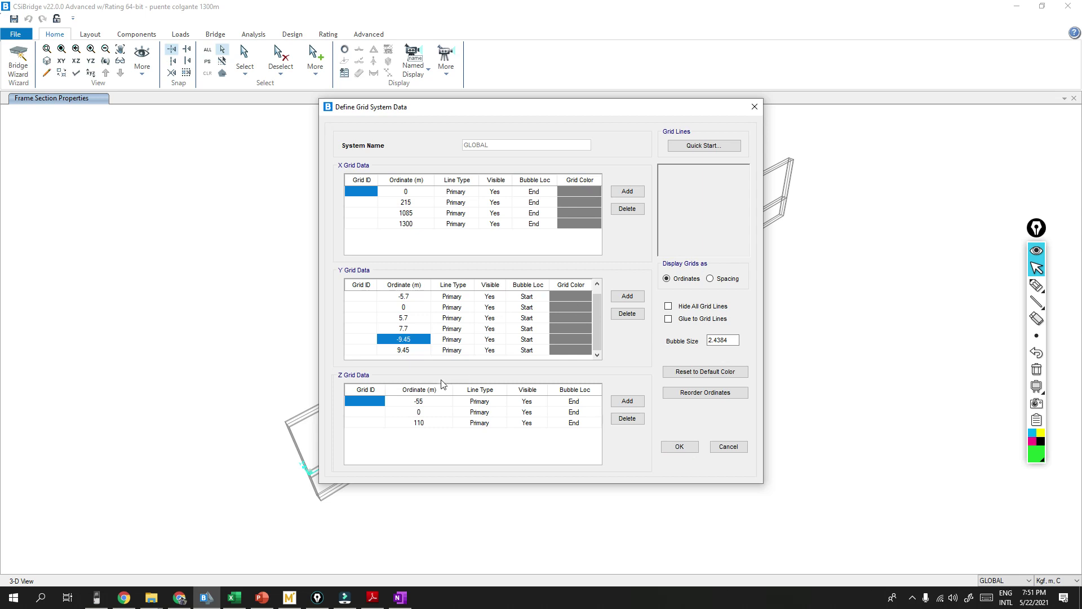
click(680, 447)
click(558, 360)
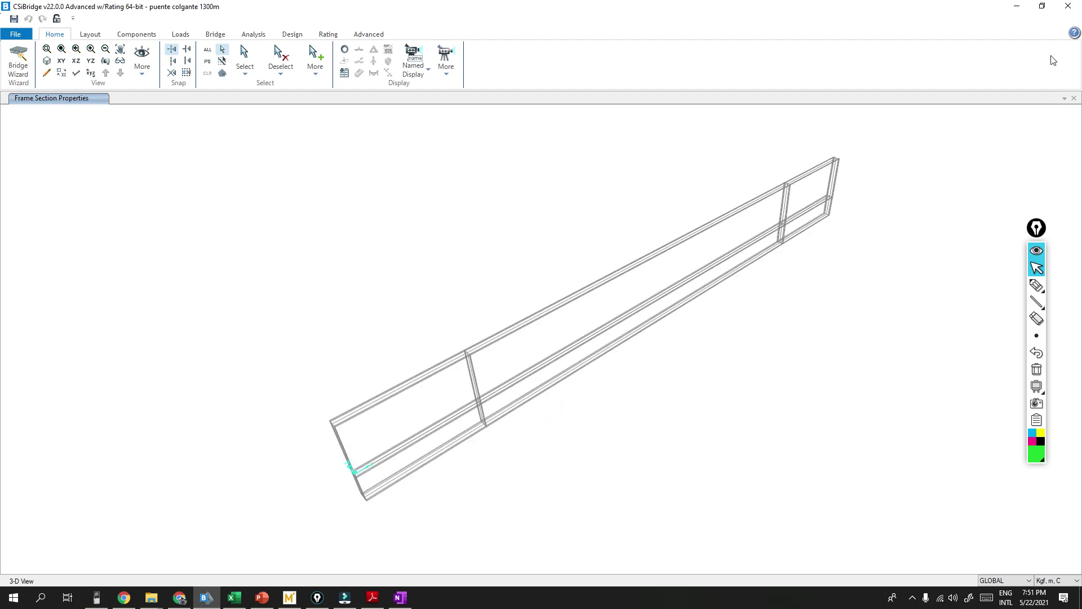
Step: Add a second view window beside the 3-D view and set it to the Y-Z plane at X=215
click(1064, 99)
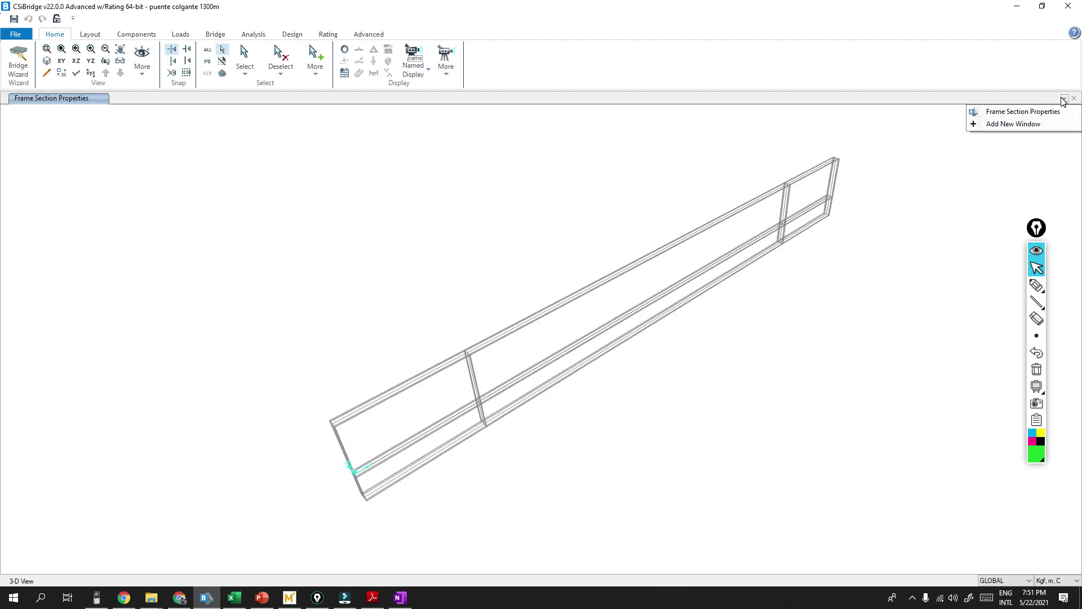
click(996, 125)
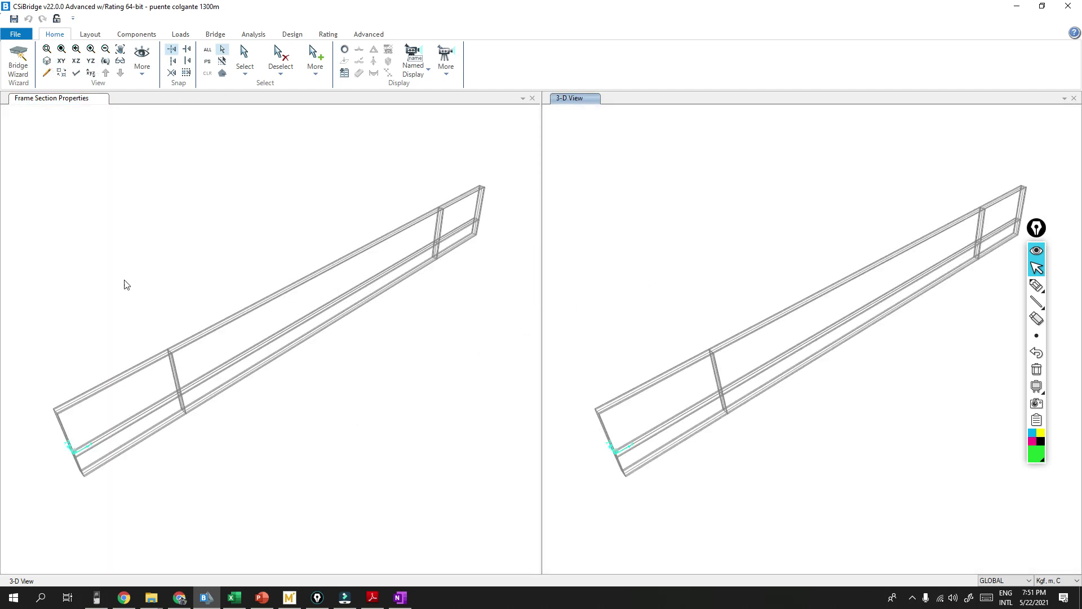
click(91, 62)
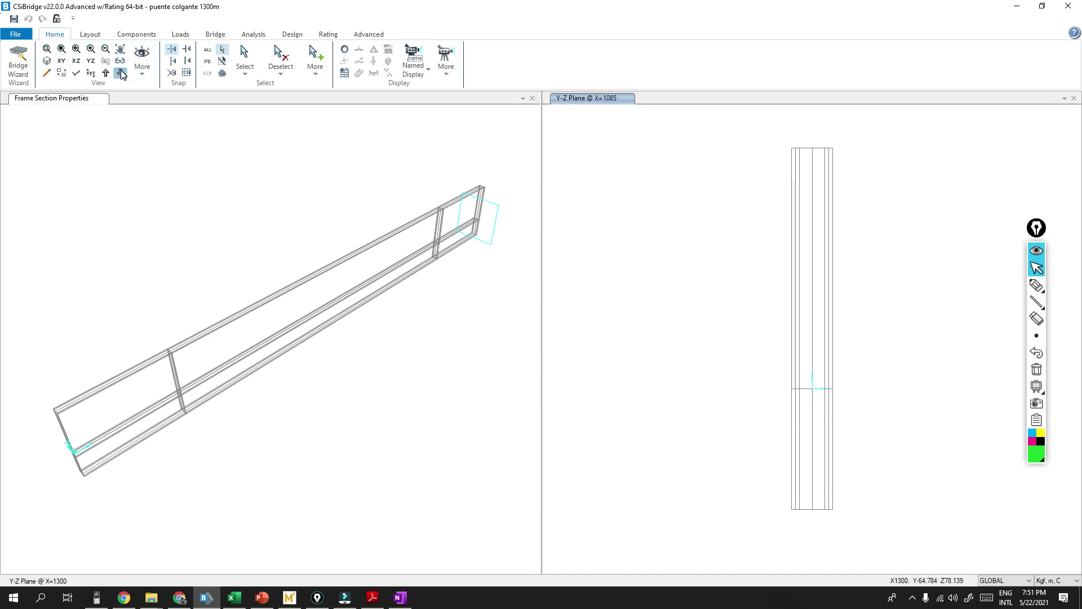
click(120, 73)
click(121, 73)
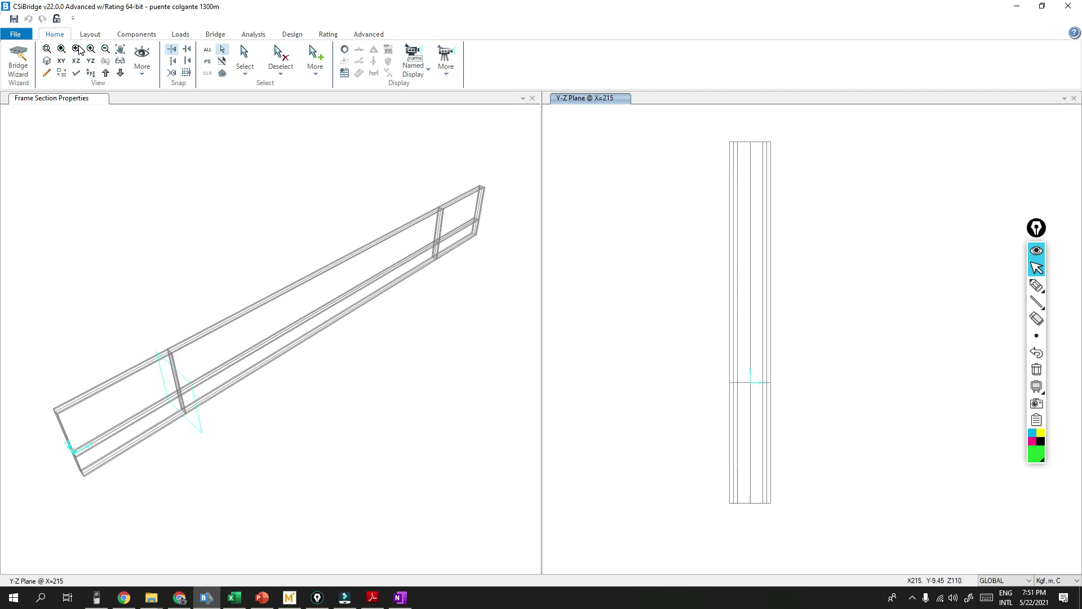
Step: Draw a straight frame with section TORRE at X=215, Y=-9.45, from Z=-55 up to Z=110
click(367, 34)
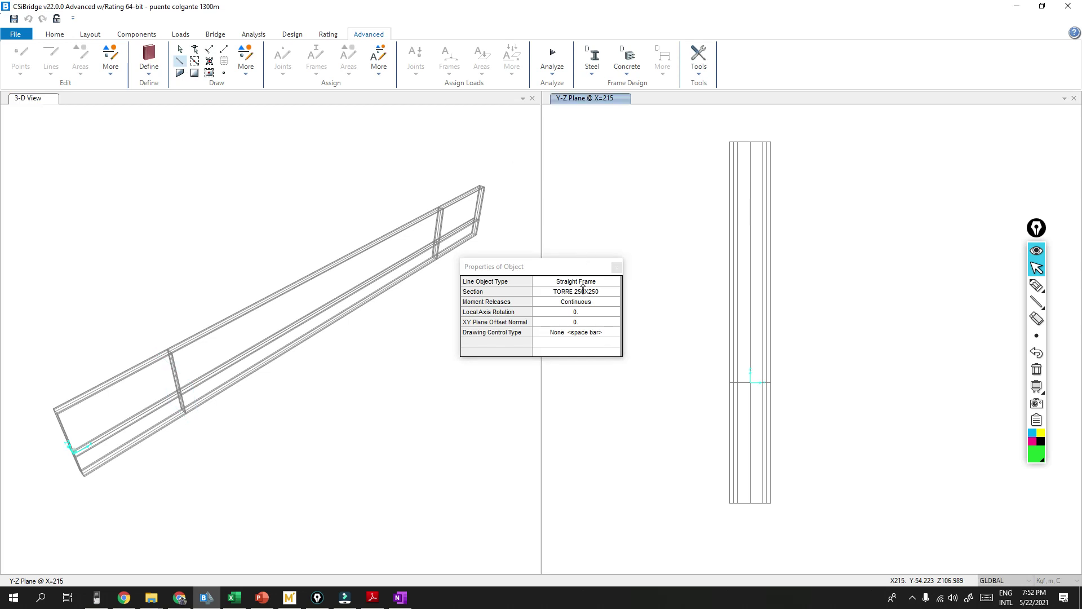
click(599, 293)
click(601, 292)
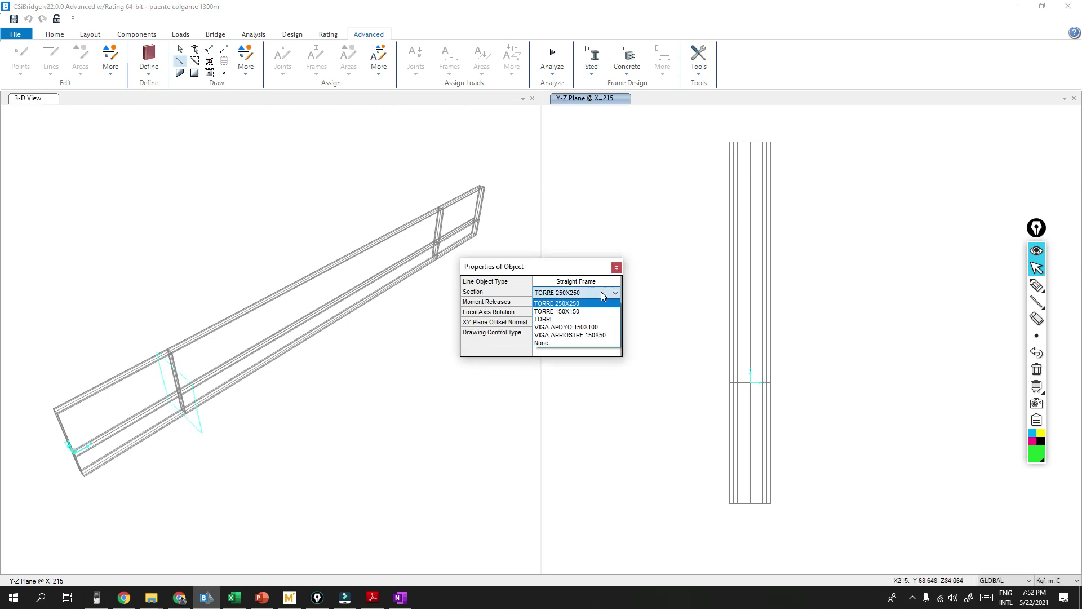
click(557, 322)
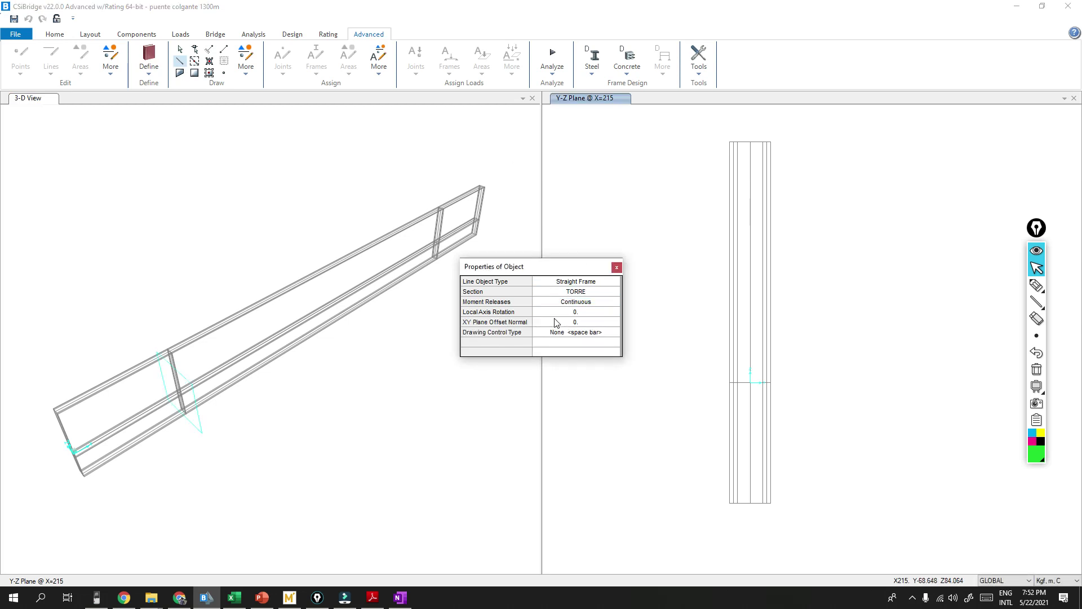
click(729, 504)
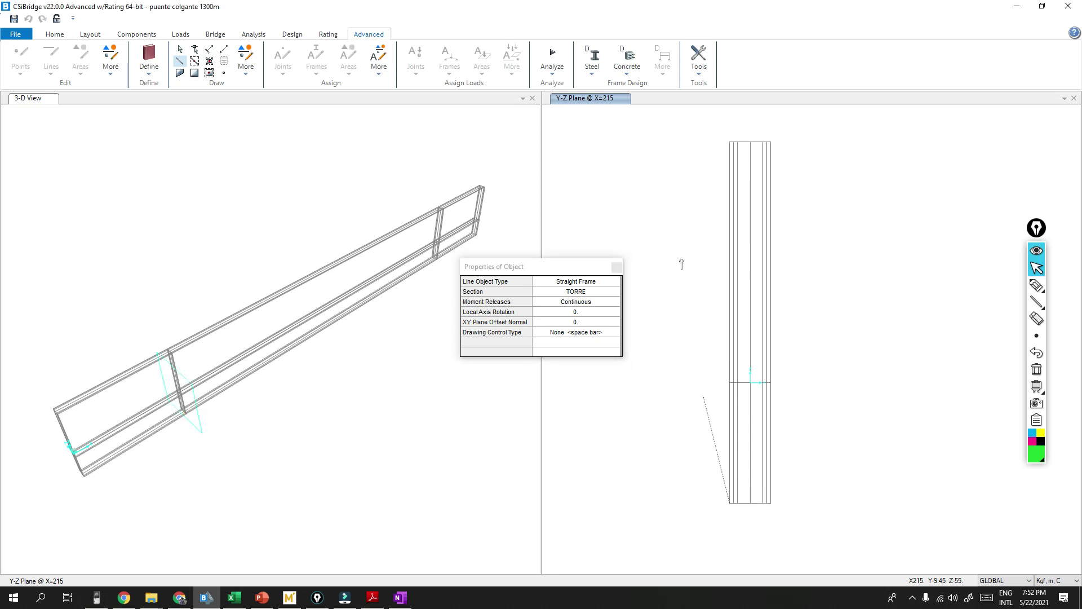
click(729, 143)
key(Escape)
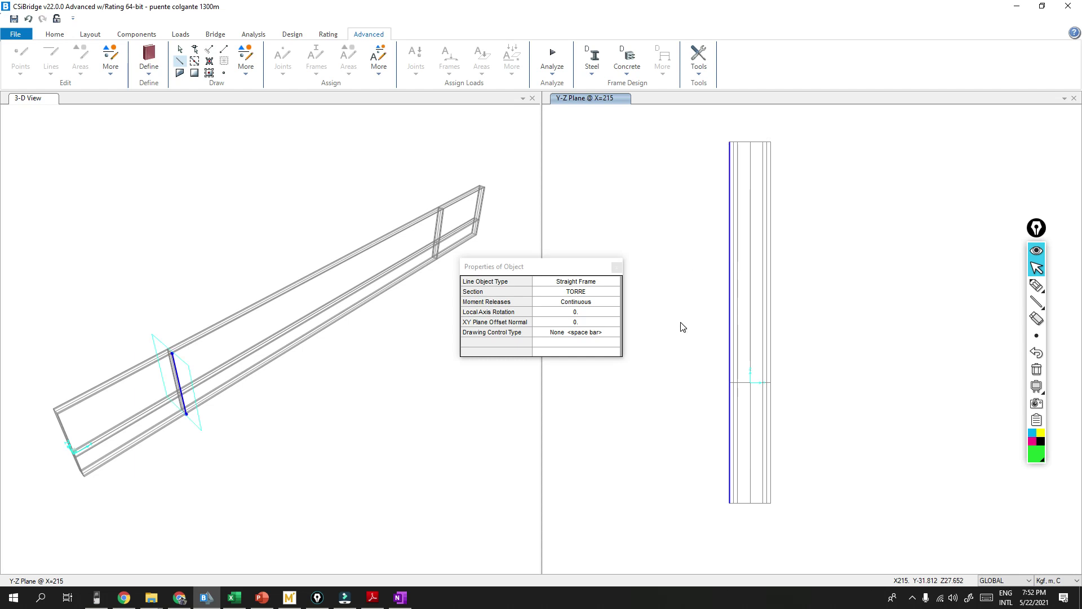
Step: Draw the second TORRE straight frame at X=215, Y=9.45, from Z=-55 up to Z=110
click(772, 504)
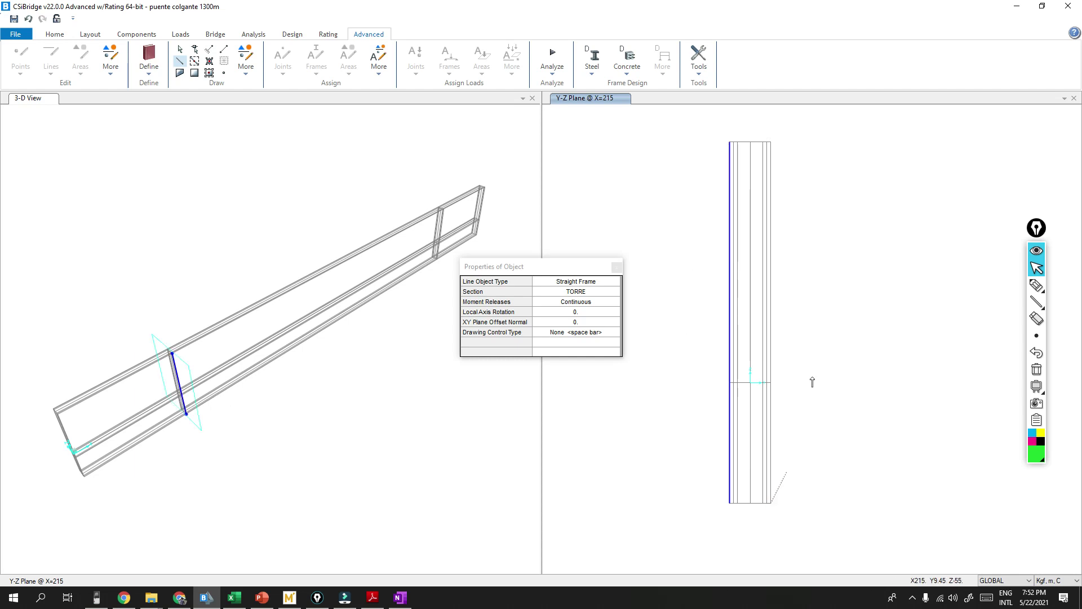
click(771, 142)
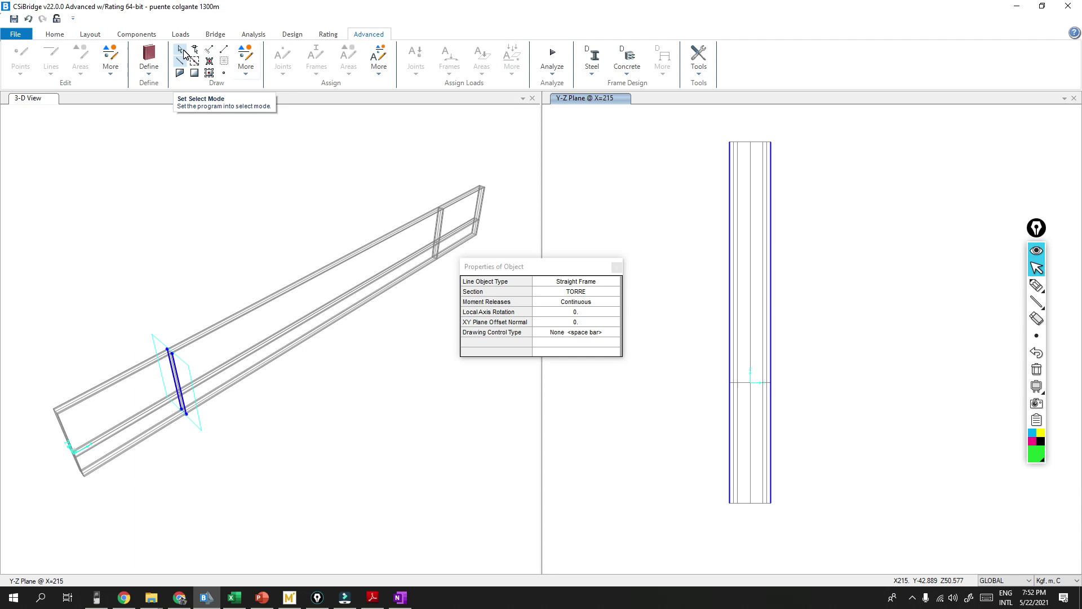
Step: Draw a horizontal VIGA ARRIOSTRE 150X50 beam joining the tops of the two tower legs and select it
click(582, 291)
click(587, 294)
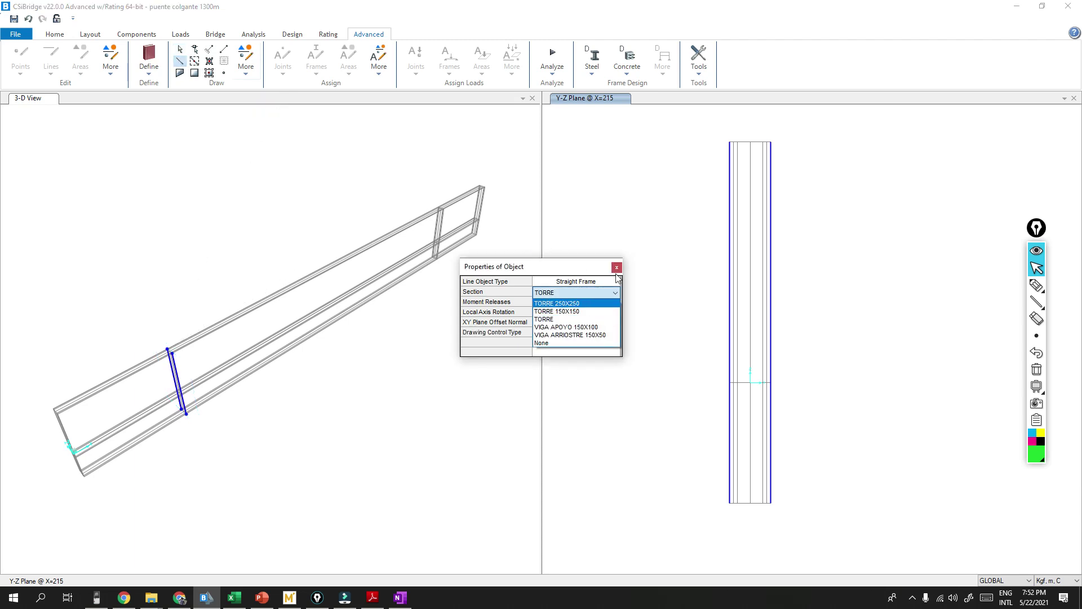
click(557, 336)
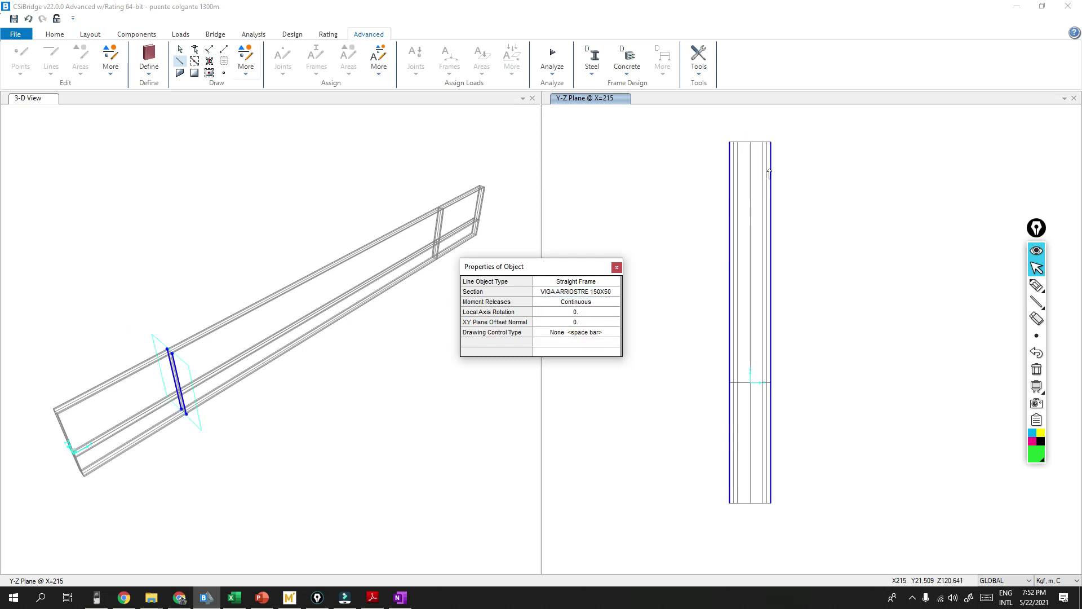
click(747, 144)
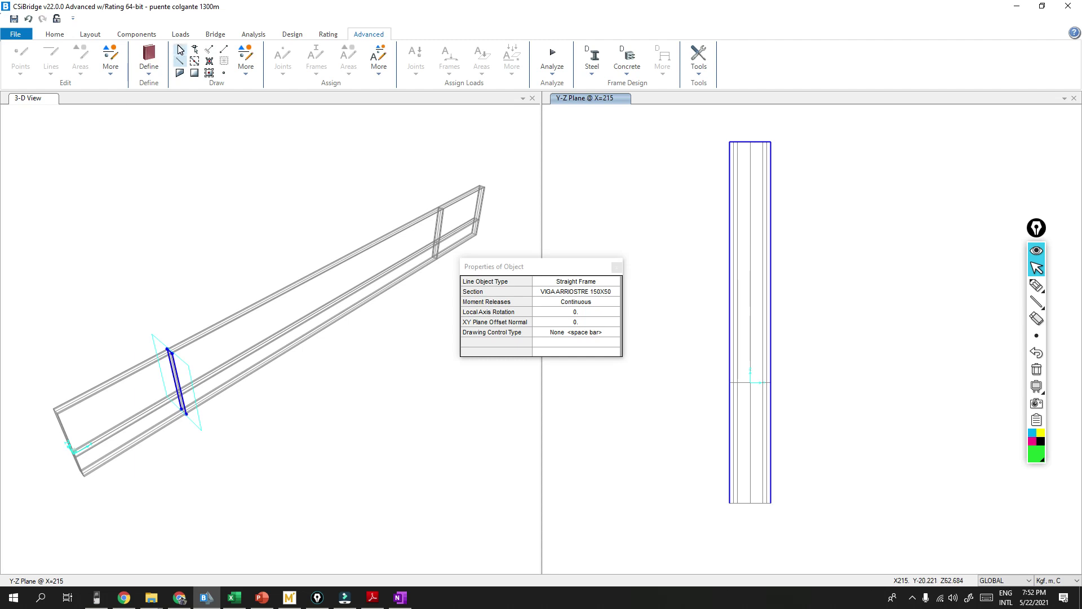
key(Escape)
click(740, 143)
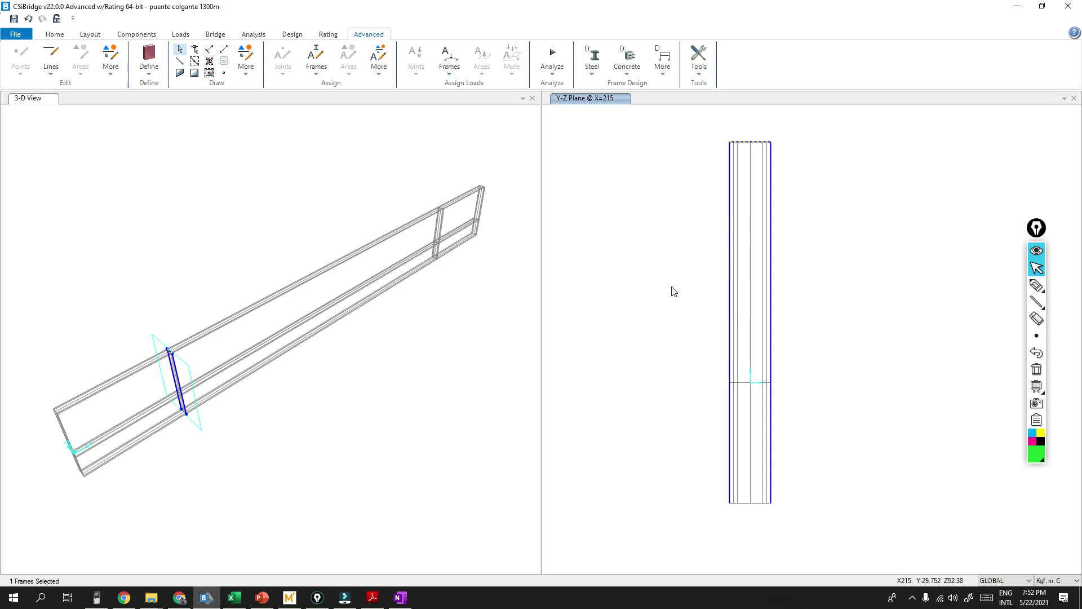
Step: Mark the intended bracing beam levels over the tower elevation with the on-screen annotation pen
click(1036, 286)
mouse_move(775, 429)
mouse_down()
mouse_move(735, 428)
mouse_move(770, 435)
mouse_up()
drag(733, 473, 779, 473)
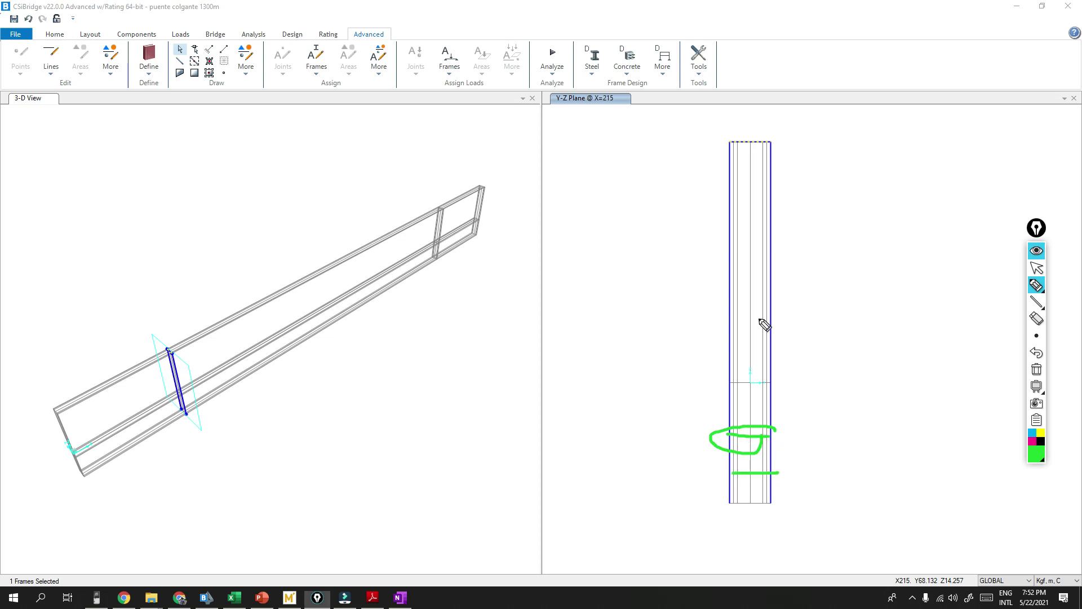
drag(734, 331, 777, 331)
drag(734, 282, 775, 282)
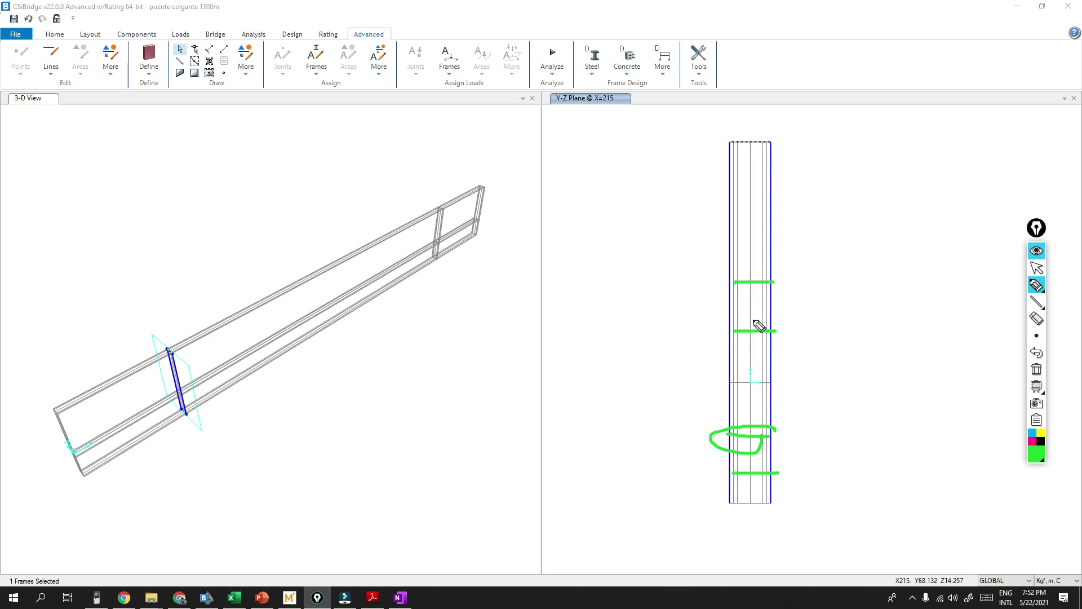
drag(729, 220, 776, 221)
drag(736, 178, 777, 173)
click(750, 358)
click(764, 307)
click(758, 256)
click(760, 192)
click(761, 170)
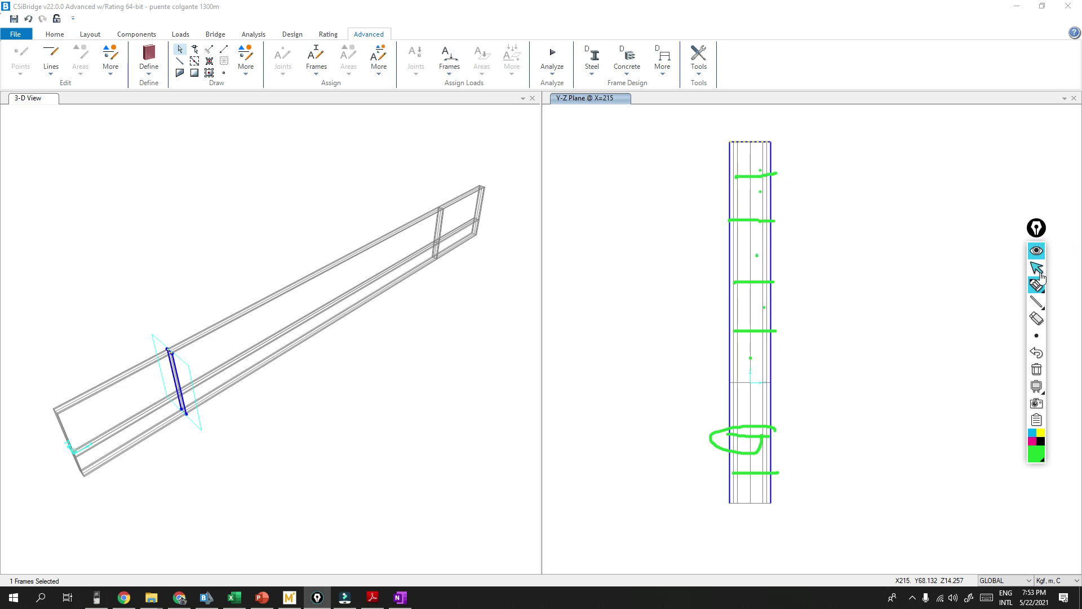
click(1040, 273)
Step: Check the upper tower height in the Excel sheet and calculate 110/5 in the HP Prime calculator for the beam spacing
click(96, 597)
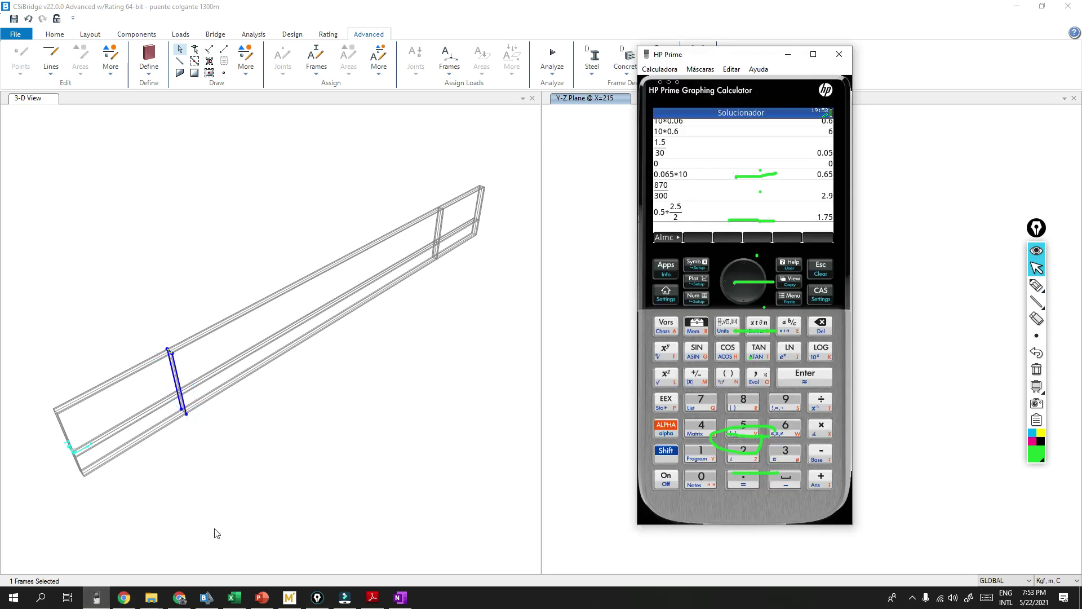
click(235, 597)
scroll(151, 314, down, 3)
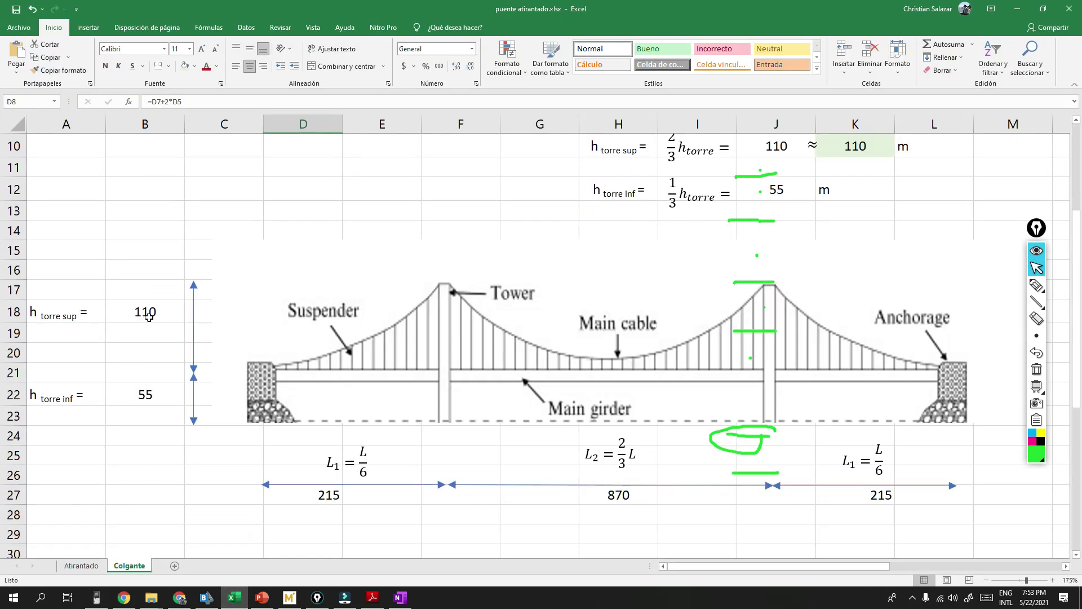
scroll(151, 313, up, 1)
click(97, 597)
text(110)
key(Return)
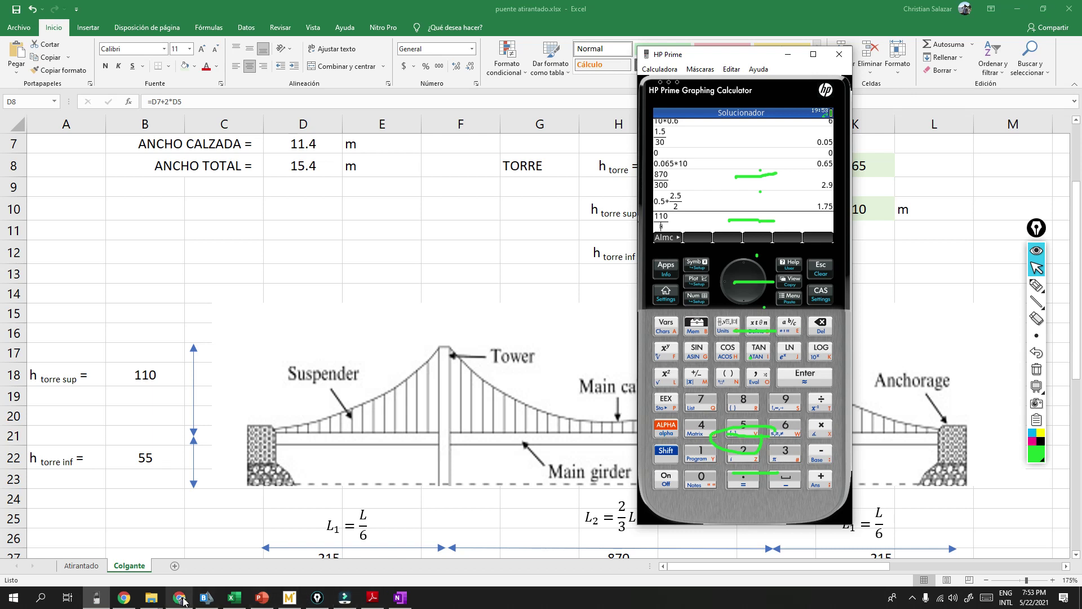
click(208, 599)
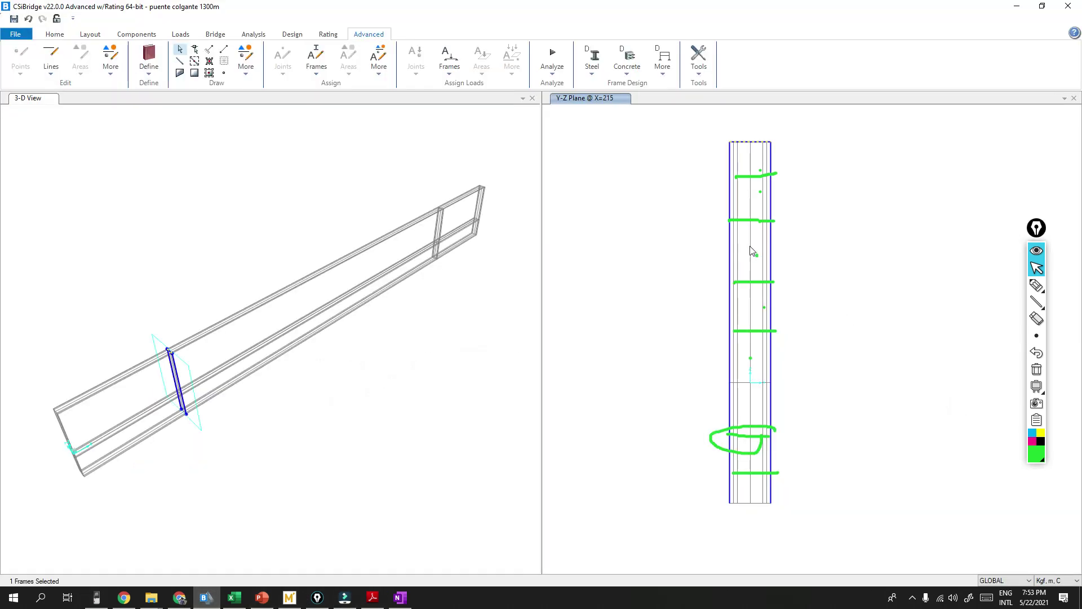
click(96, 597)
text(5)
key(Return)
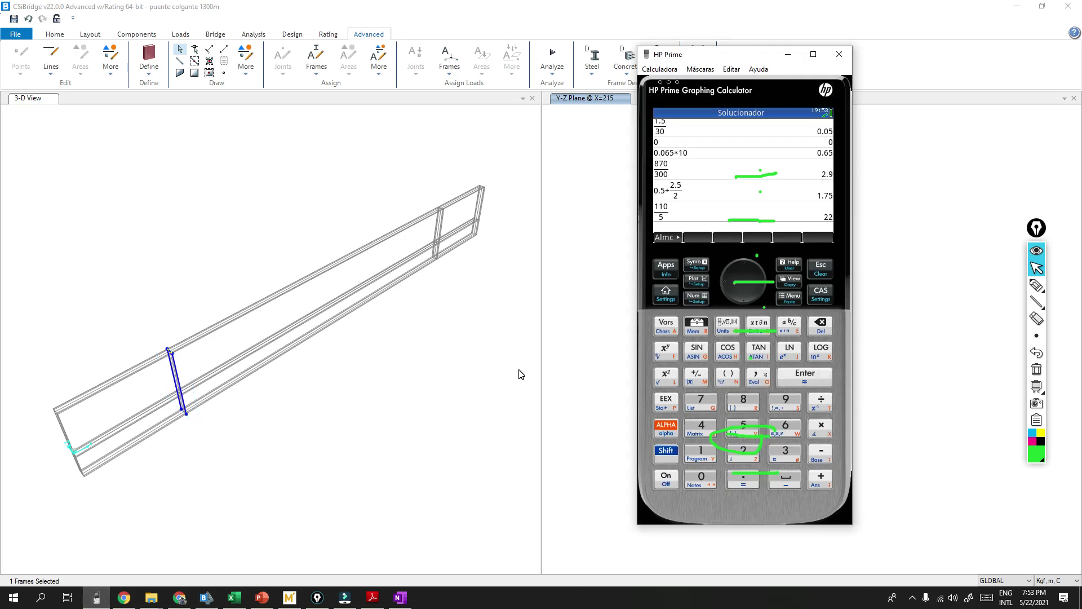
drag(722, 56, 449, 72)
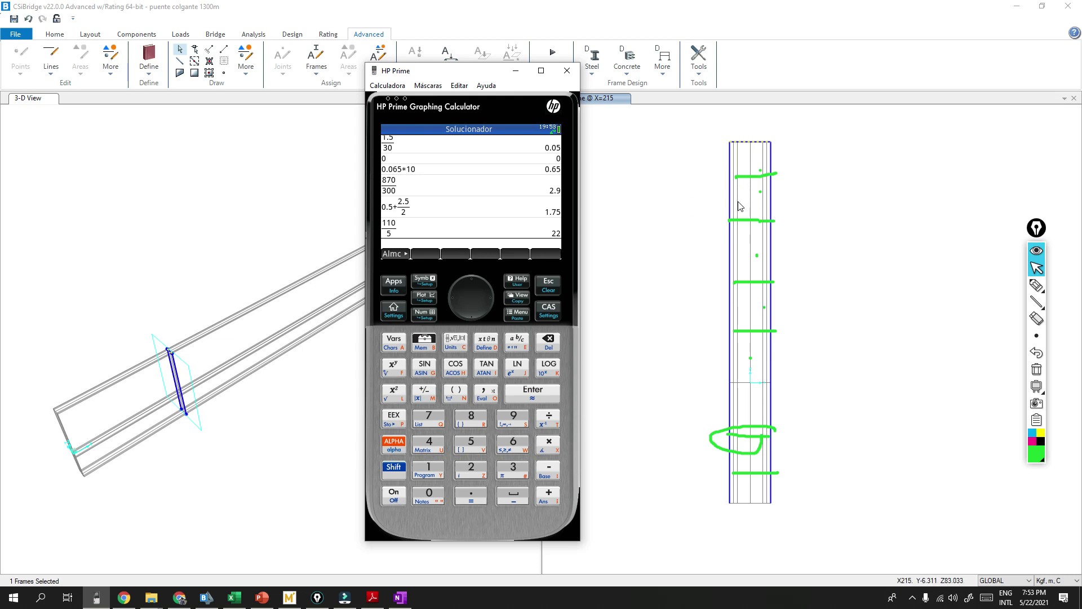
click(567, 70)
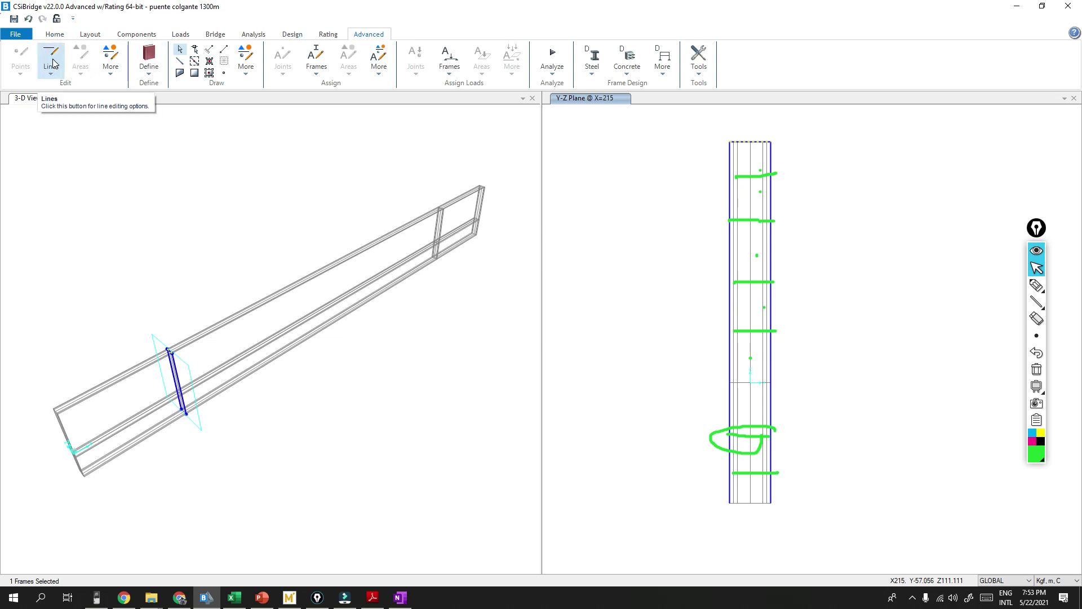
Step: Replicate the selected top beam linearly down the tower with dz -22 and number 4
click(111, 59)
click(156, 191)
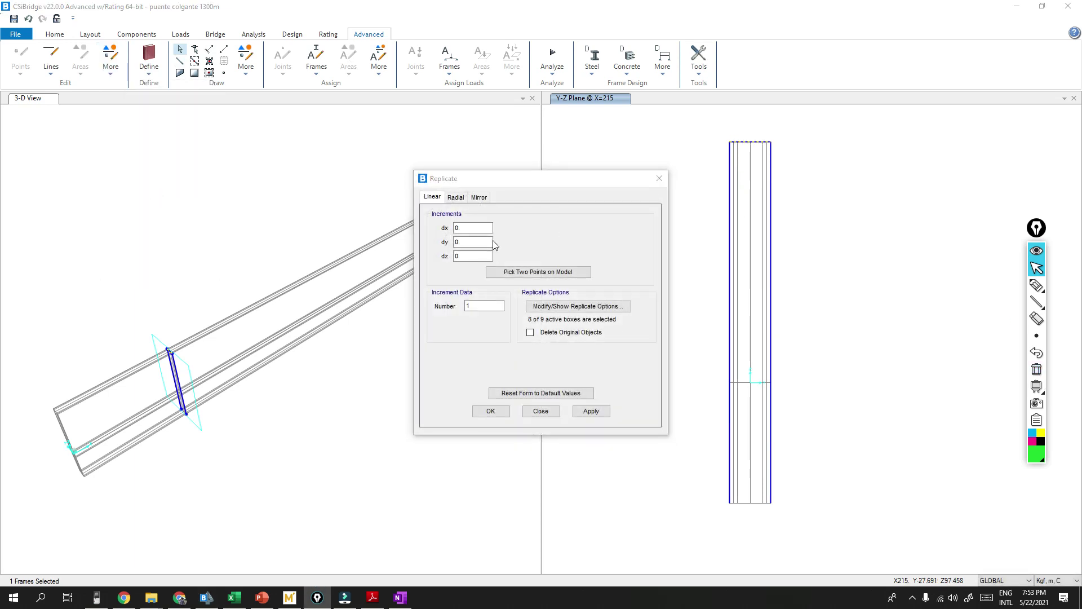
click(466, 257)
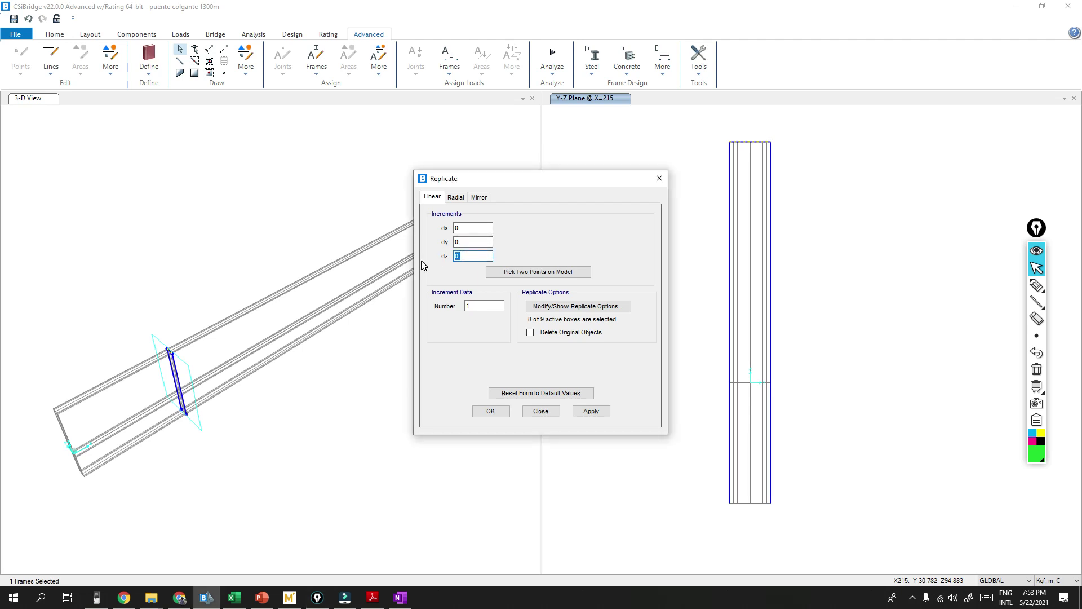
click(485, 306)
click(1036, 353)
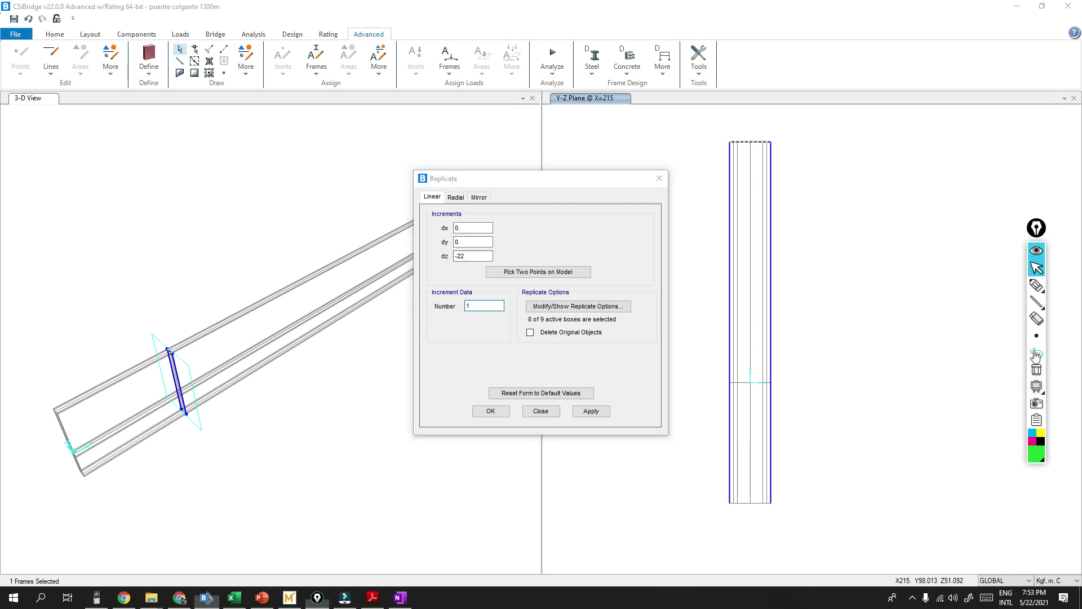
click(1036, 353)
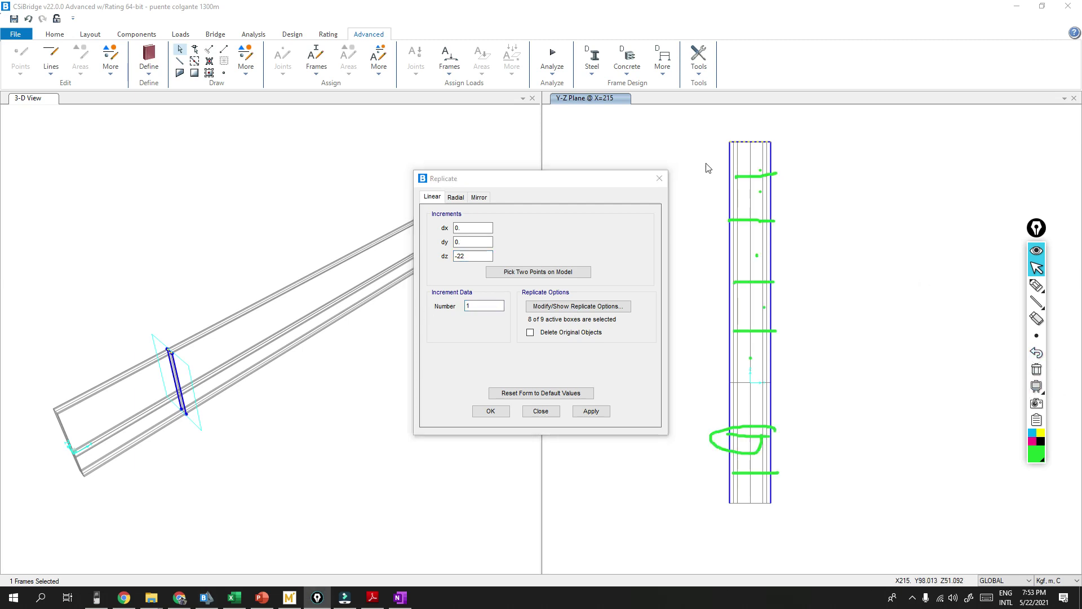
double_click(484, 306)
text(4)
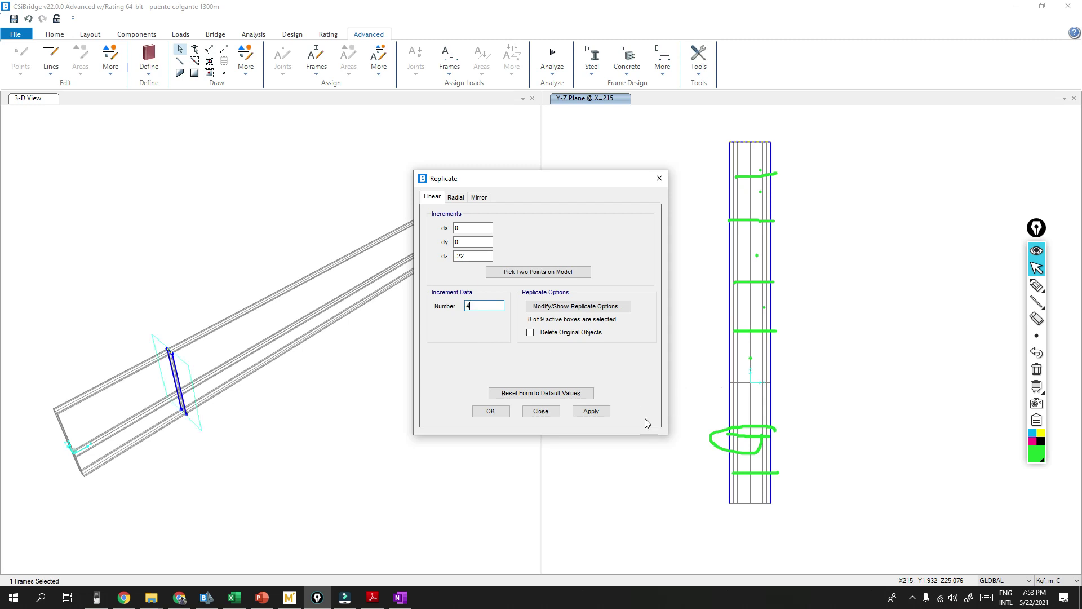
click(598, 413)
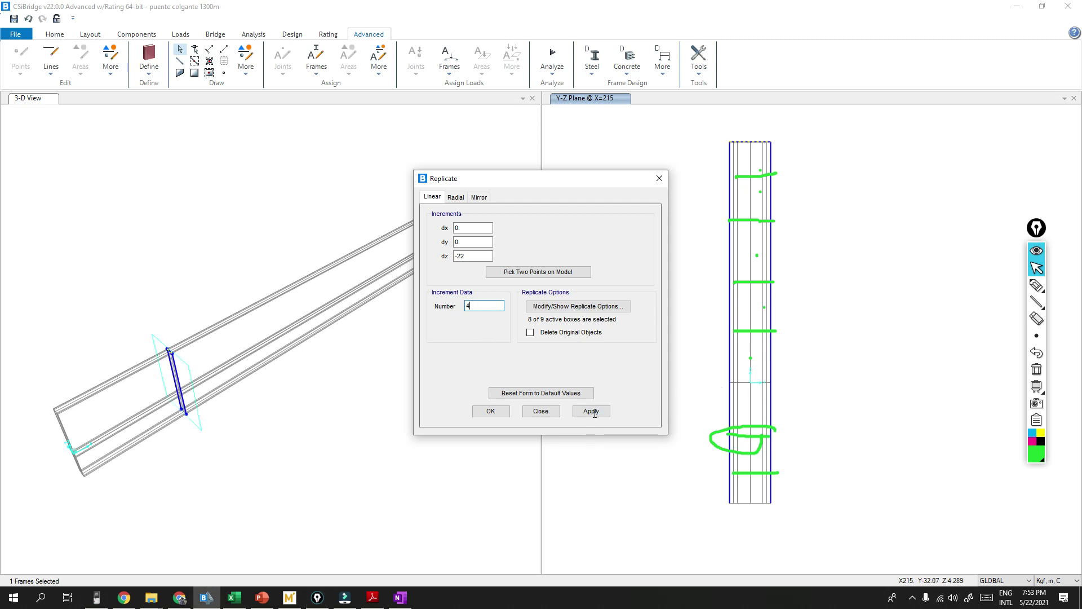
click(594, 416)
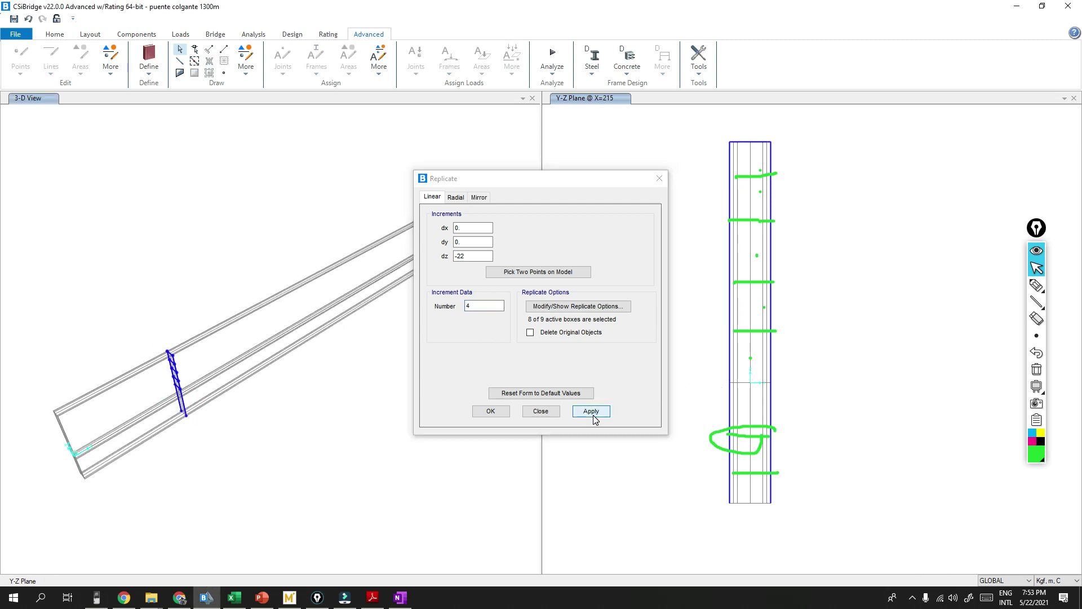
click(911, 324)
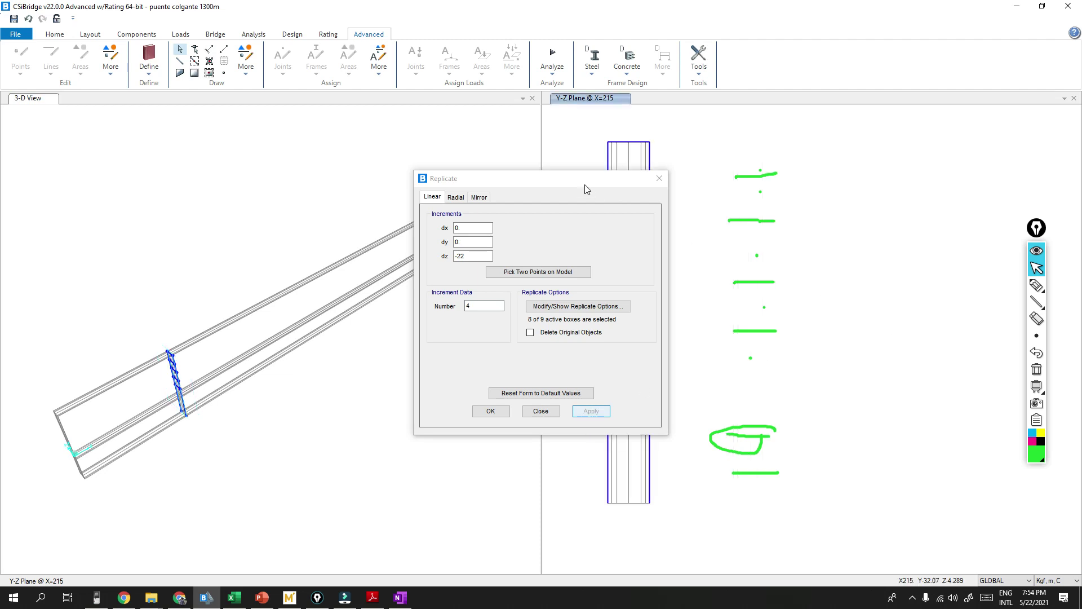
click(526, 186)
drag(527, 186, 416, 186)
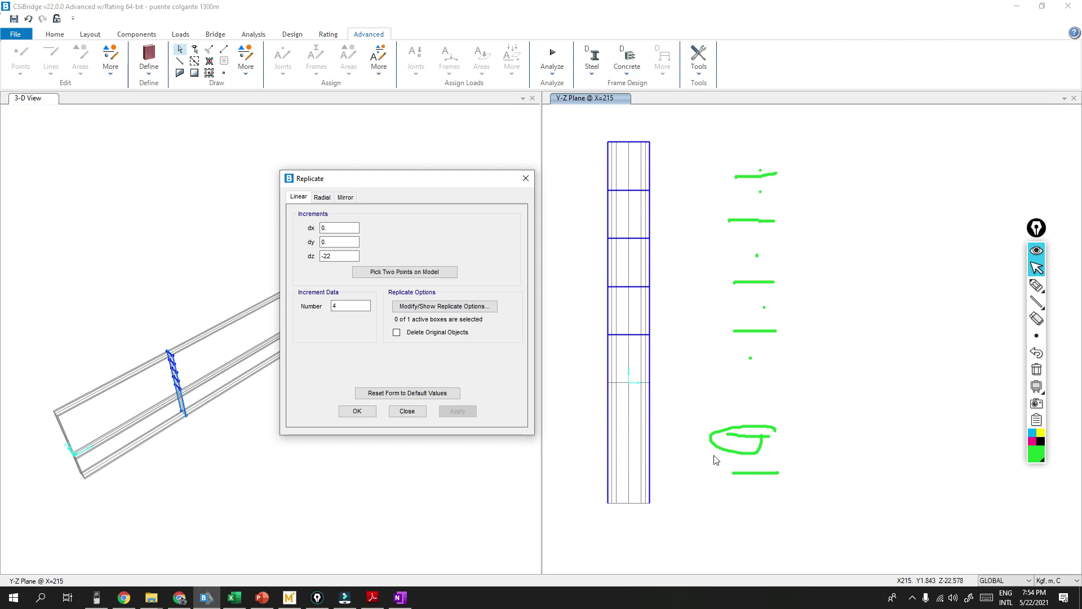
Step: Mark levels on the lower part of the tower with the annotation pen and clear all annotations
click(1036, 285)
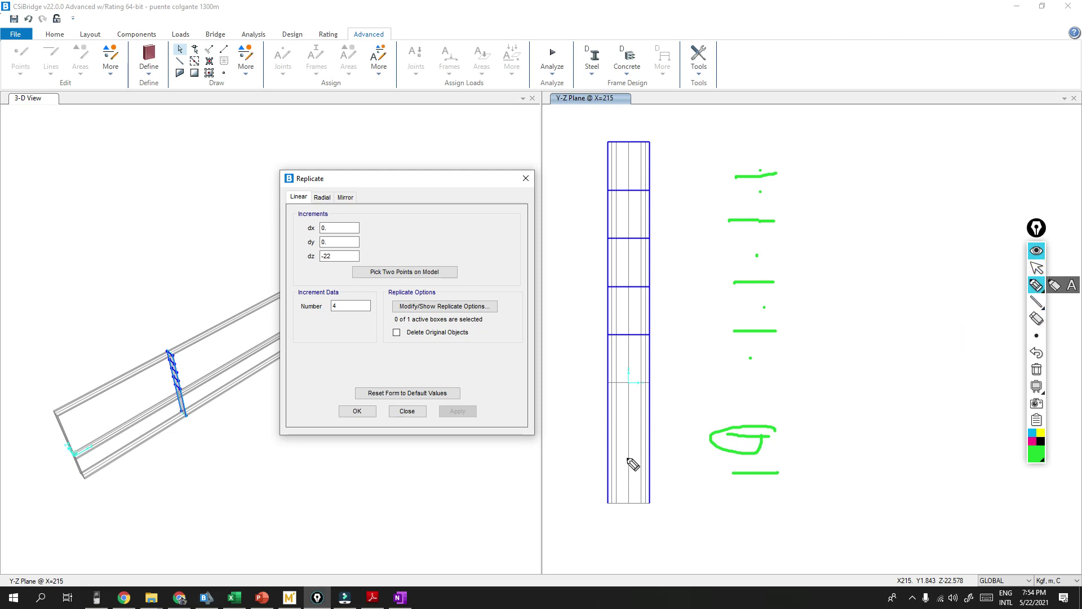
mouse_move(552, 450)
mouse_down()
mouse_move(731, 453)
mouse_move(681, 452)
mouse_move(689, 432)
mouse_move(680, 455)
mouse_up()
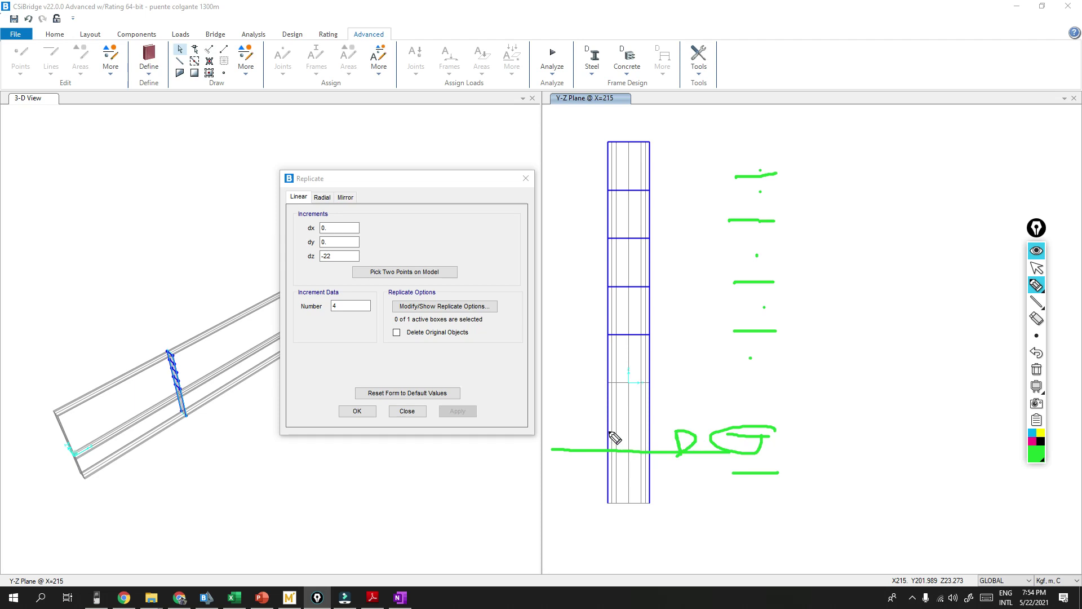
drag(606, 429, 641, 429)
click(1037, 369)
click(1037, 268)
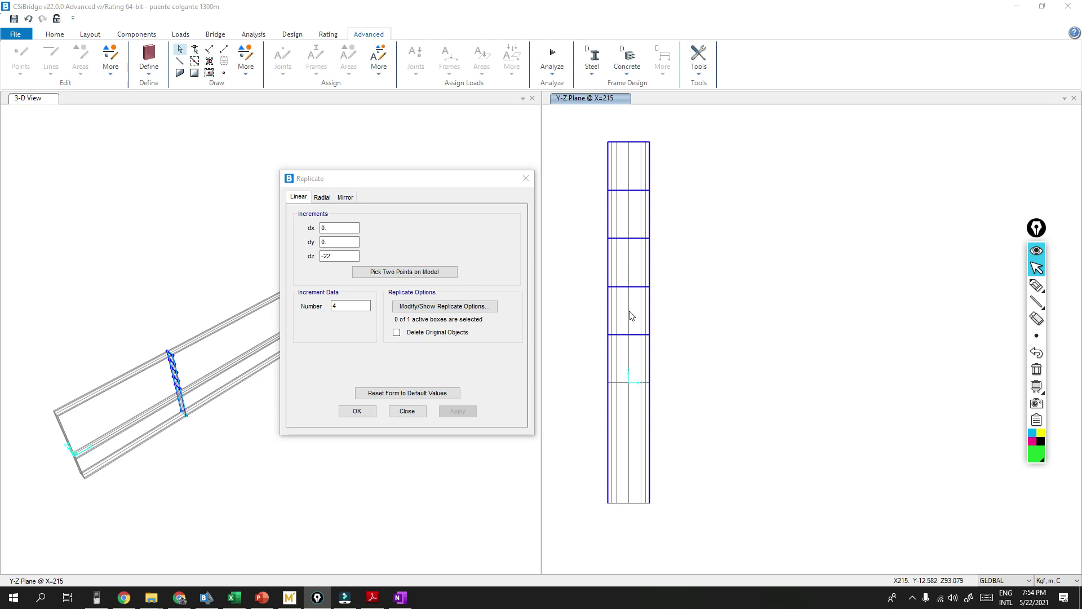
Step: Draw a VIGA ARRIOSTRE 150X50 beam across the tower base from Y=-9.45 to Y=9.45 at Z=-55
click(180, 61)
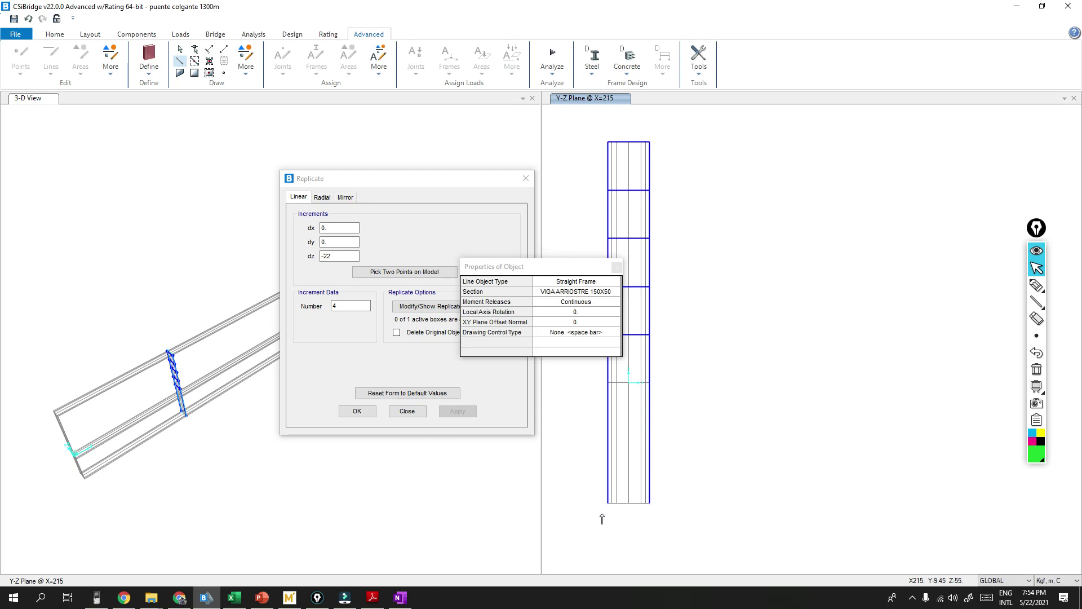
click(619, 506)
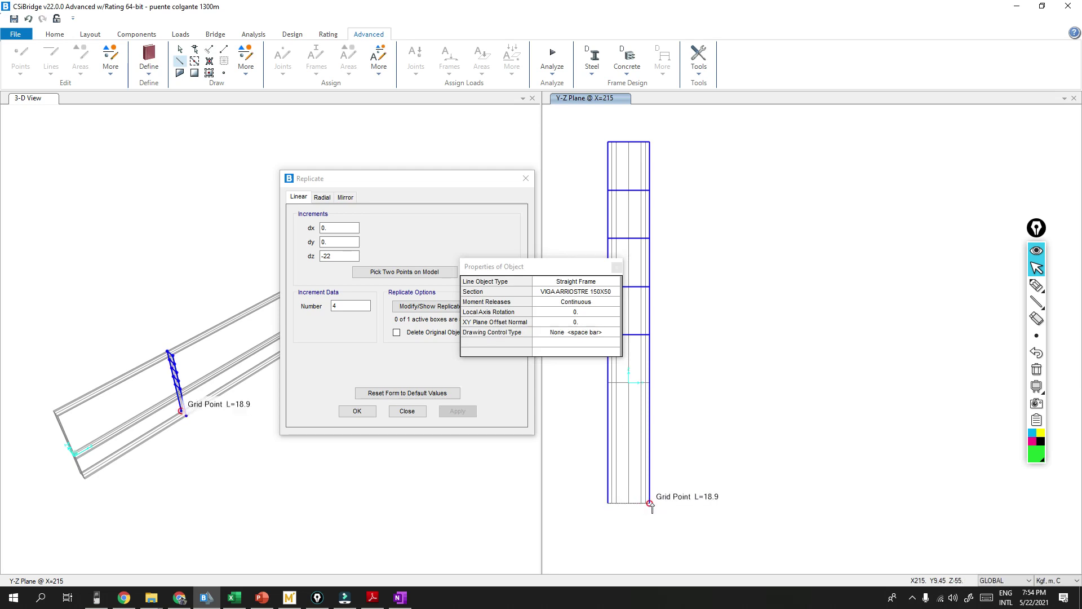
click(650, 503)
click(1036, 268)
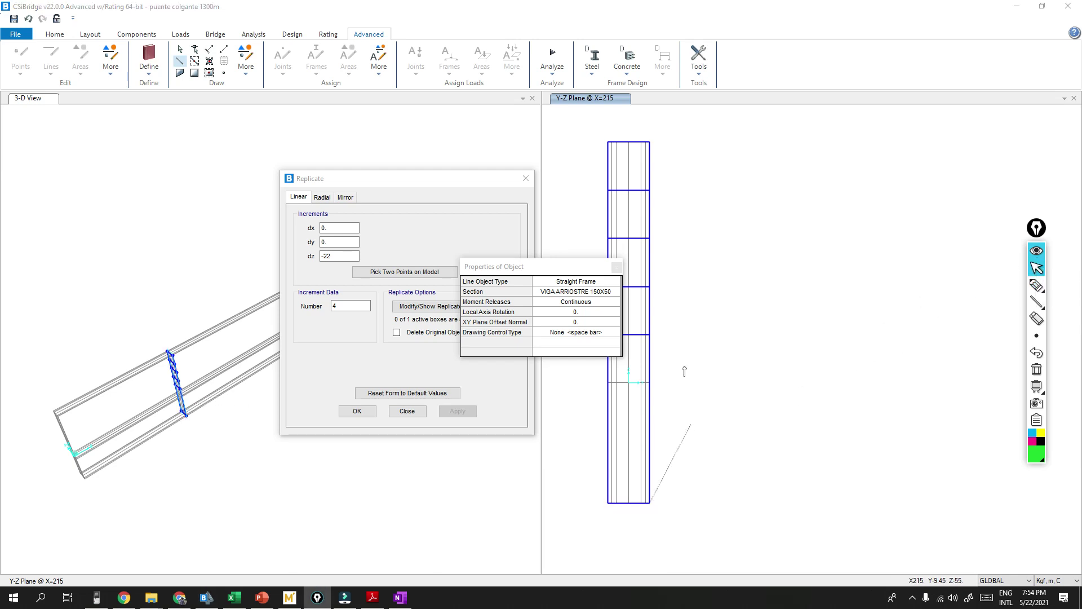
click(182, 51)
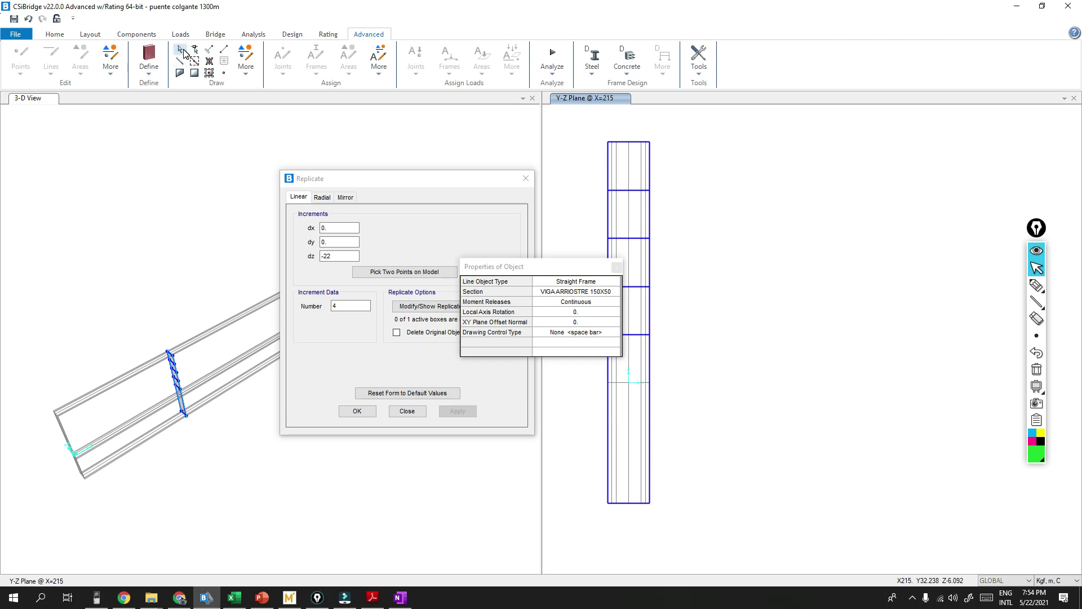
Step: Check the lower tower height in the Excel sheet and replicate the tower's base beam linearly with dz 27.5 and number 1
click(625, 502)
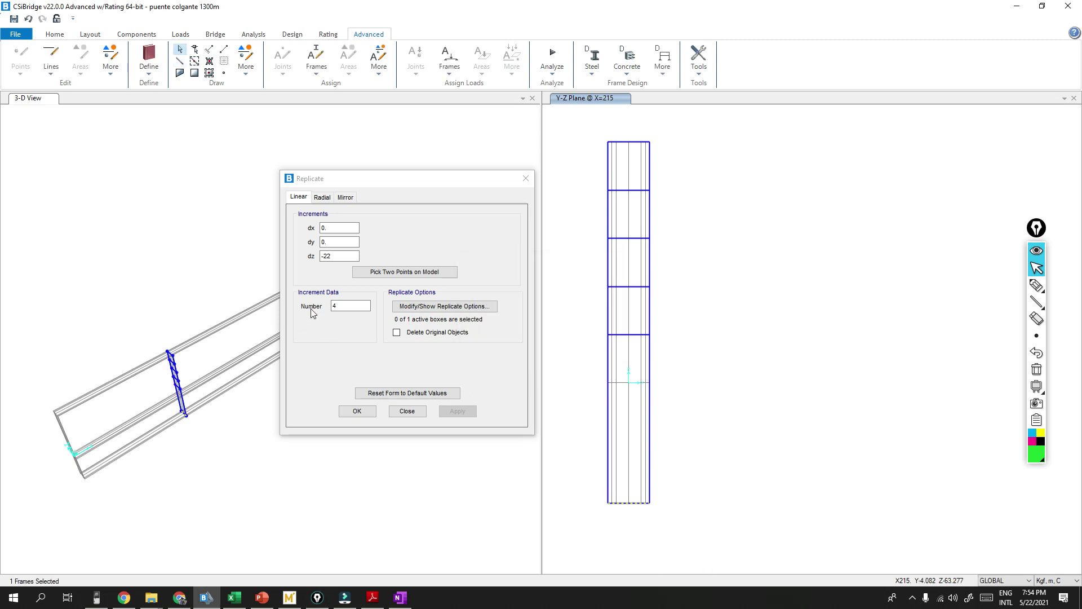
click(338, 255)
double_click(337, 255)
text(27.5)
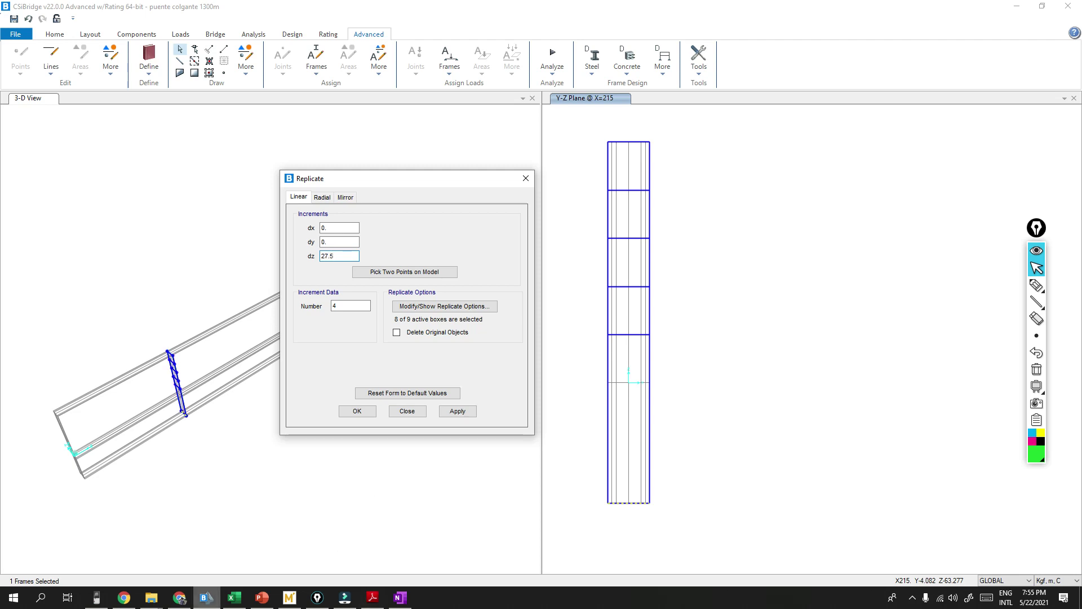
click(234, 597)
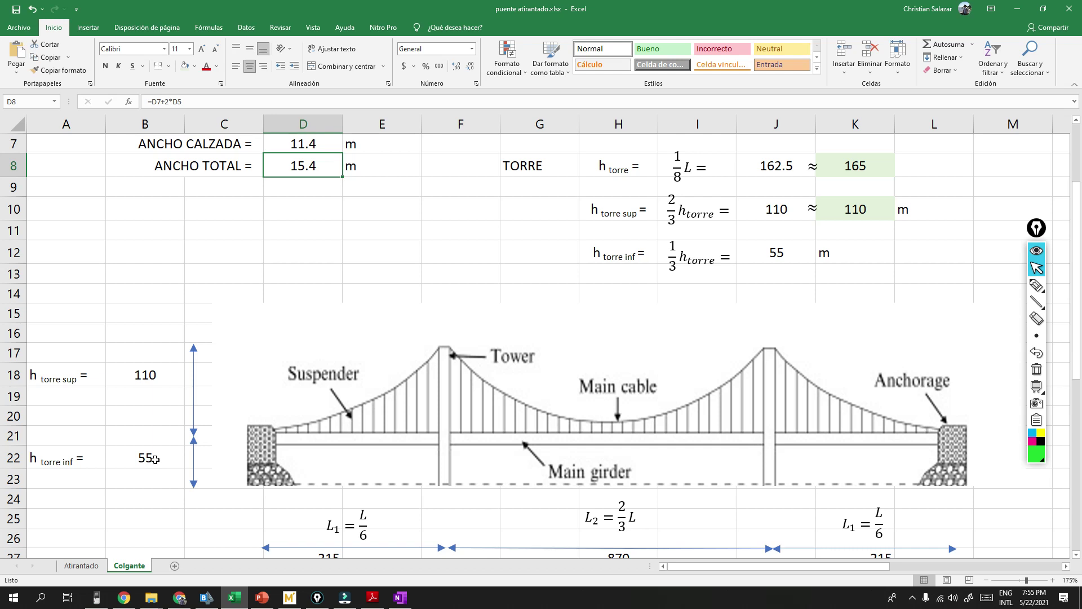
click(1018, 9)
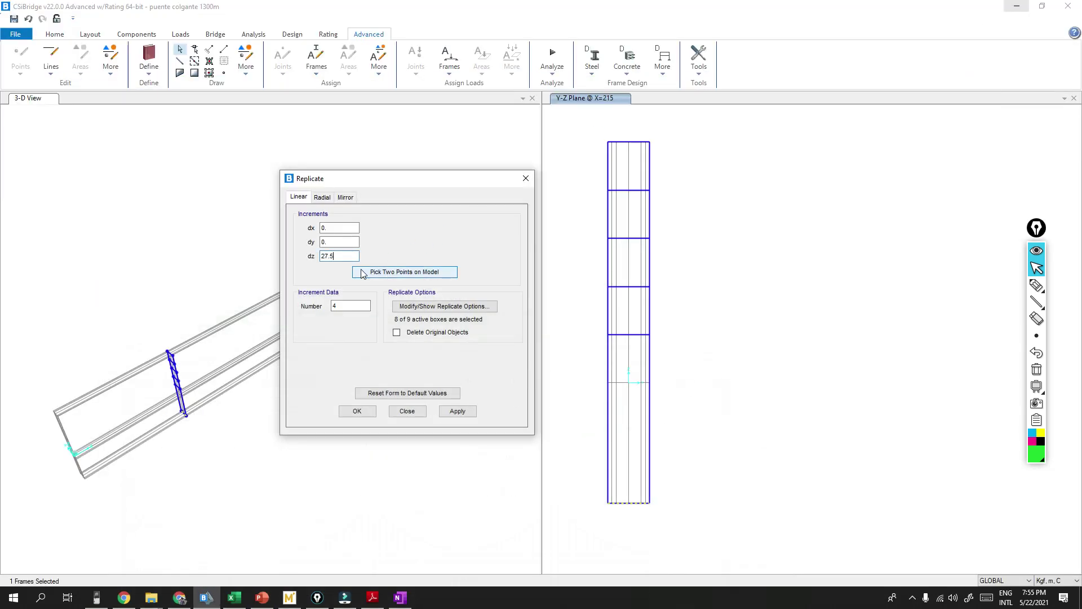
key(Tab)
text(1)
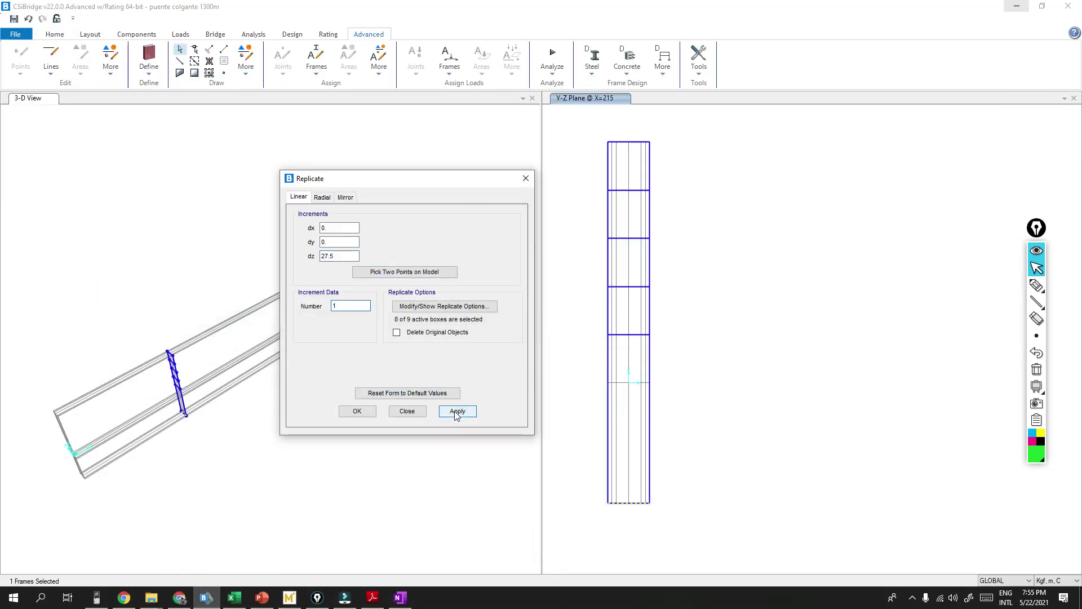
click(457, 412)
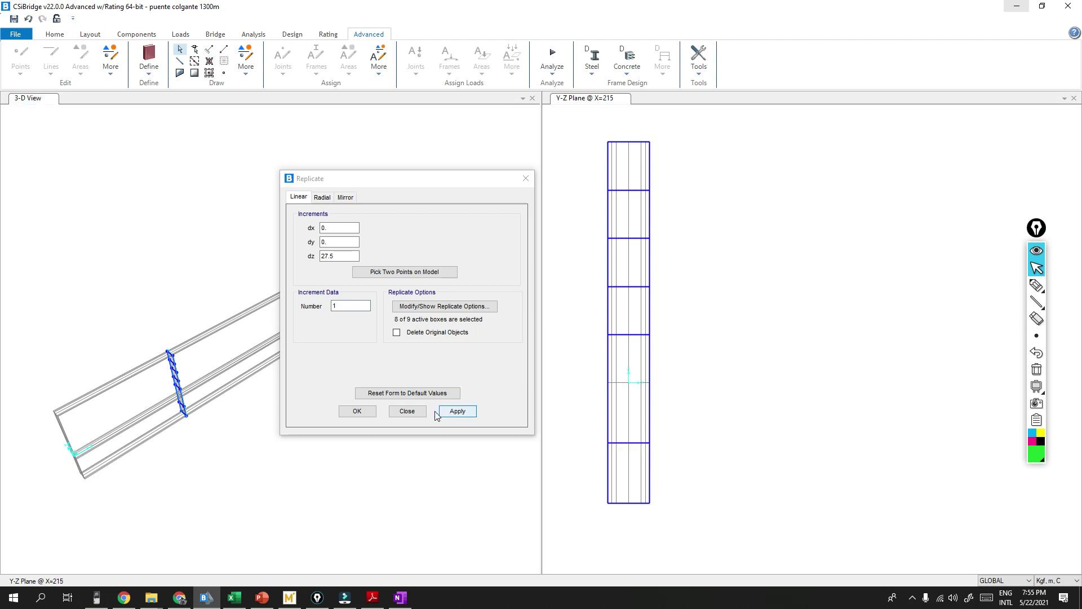
click(406, 412)
Step: Delete the original bracing beam at the tower base, Z=-55
drag(631, 492, 613, 536)
key(ctrl+q)
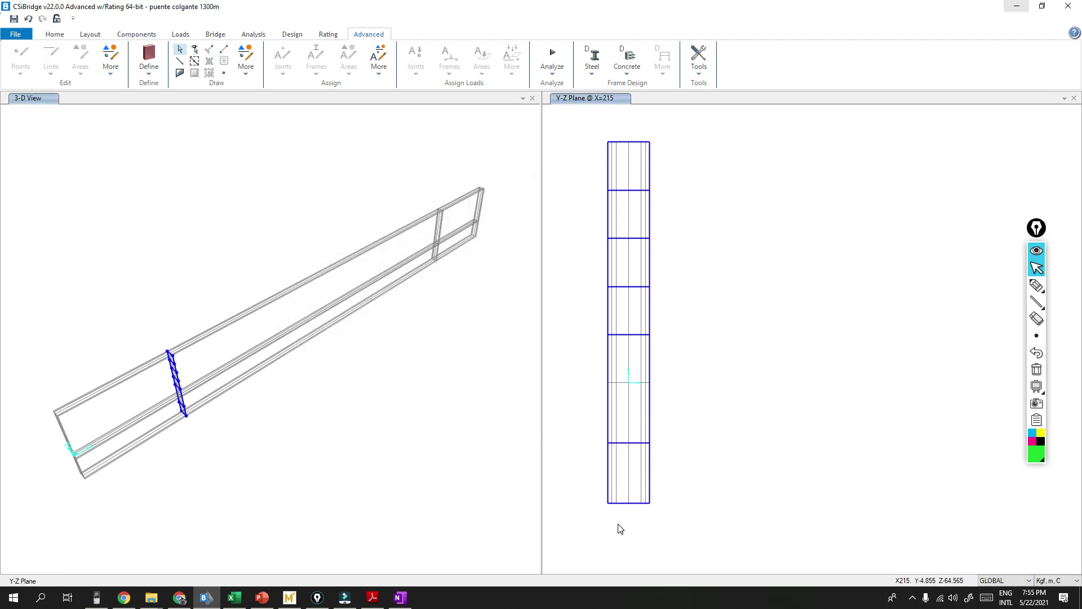
click(608, 510)
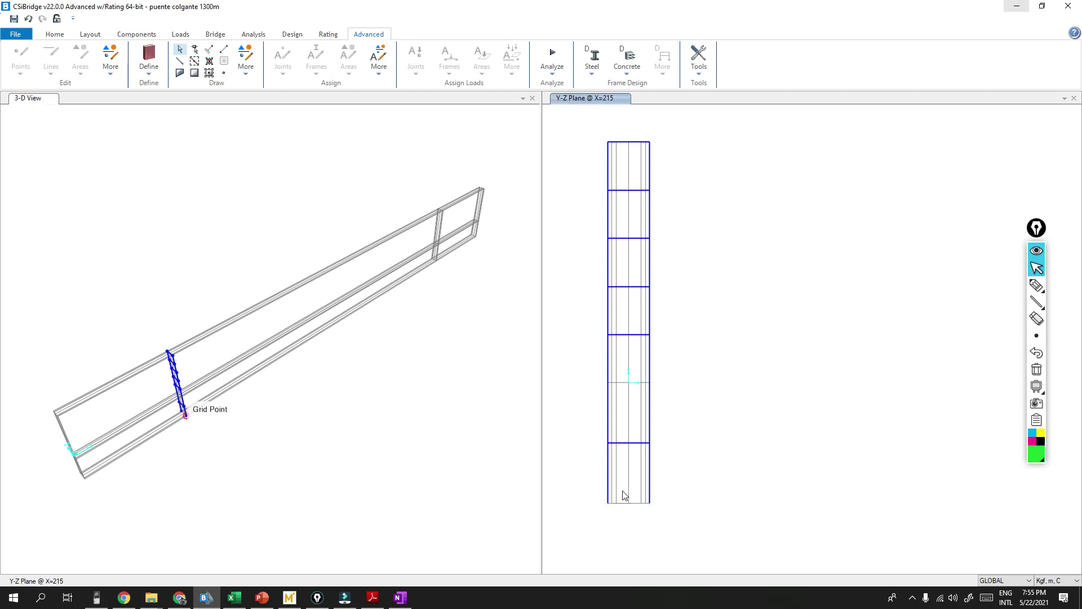
Step: Assign fixed joint restraints, with all translations and rotations, to the two base joints of the tower legs
click(654, 506)
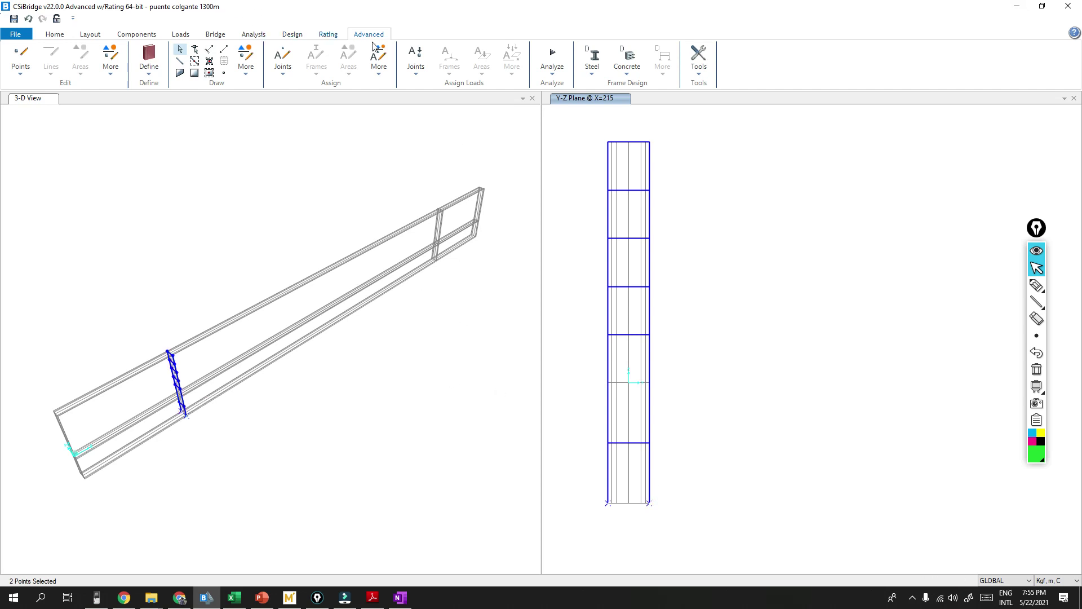
click(297, 66)
click(290, 88)
click(477, 321)
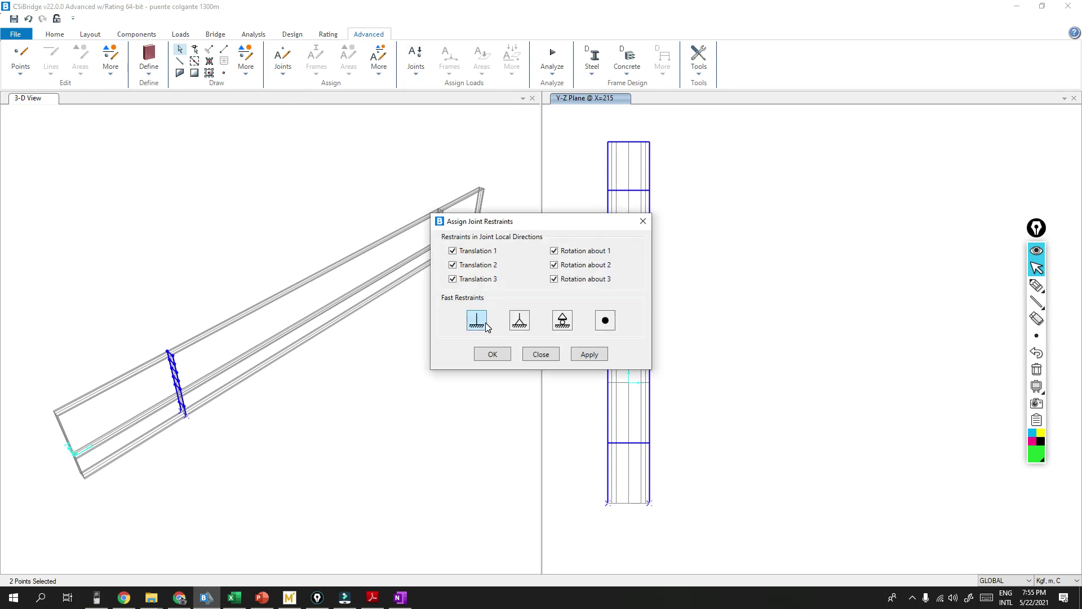
click(494, 358)
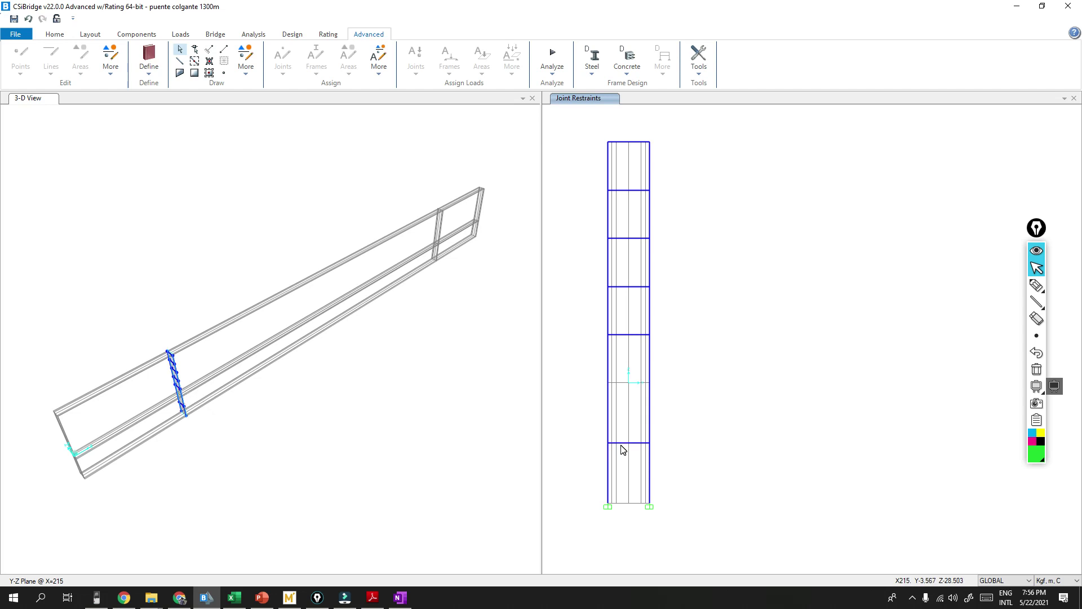
Step: Mark both ends of the tower's lowest bracing beam with the annotation pen and clear the marks
scroll(623, 450, up, 3)
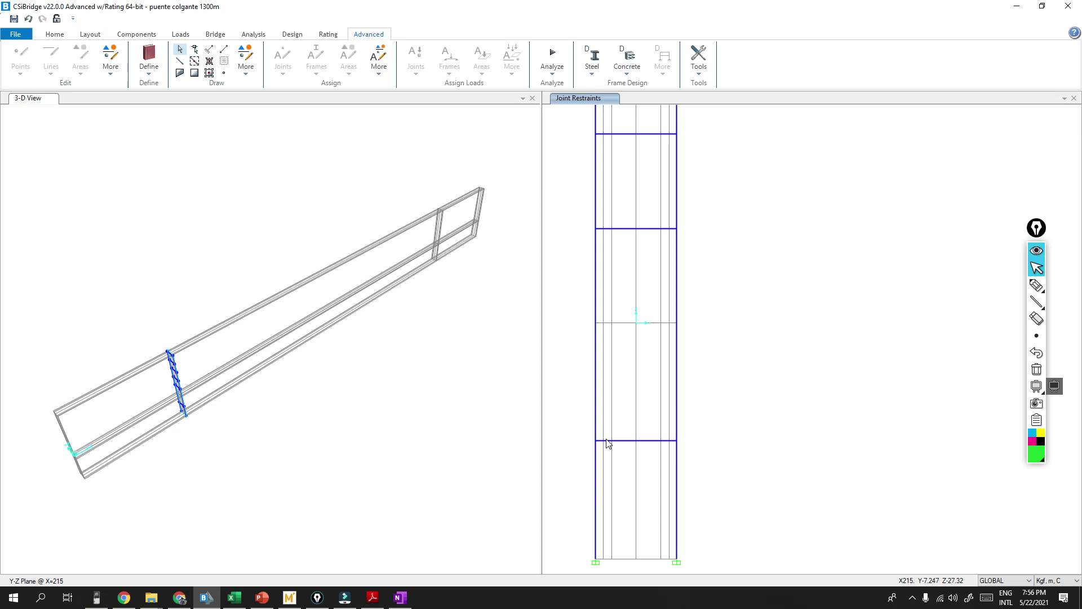
click(1037, 285)
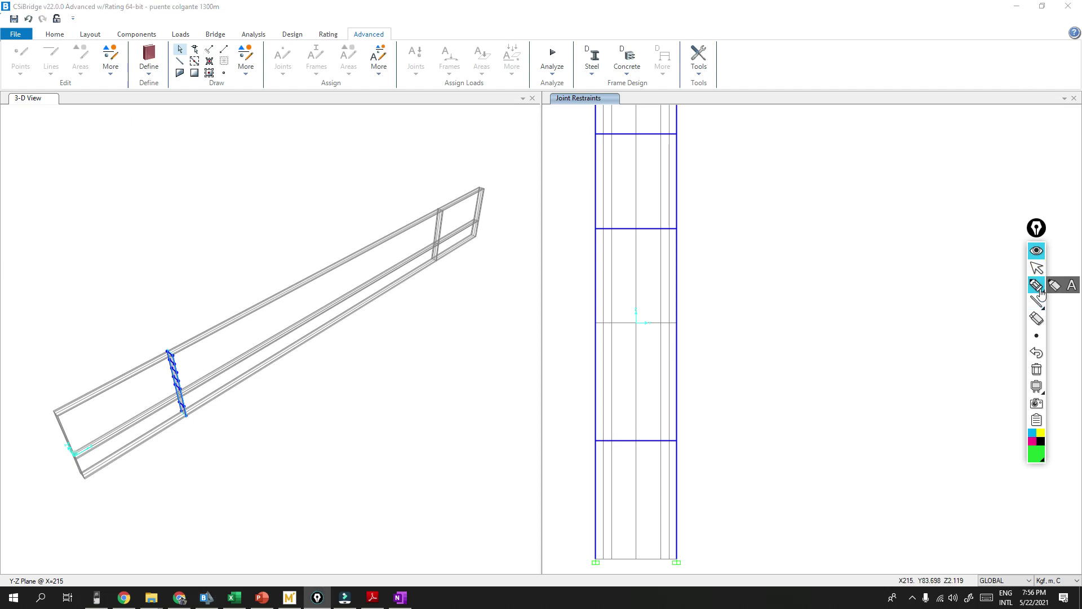
drag(603, 444, 603, 438)
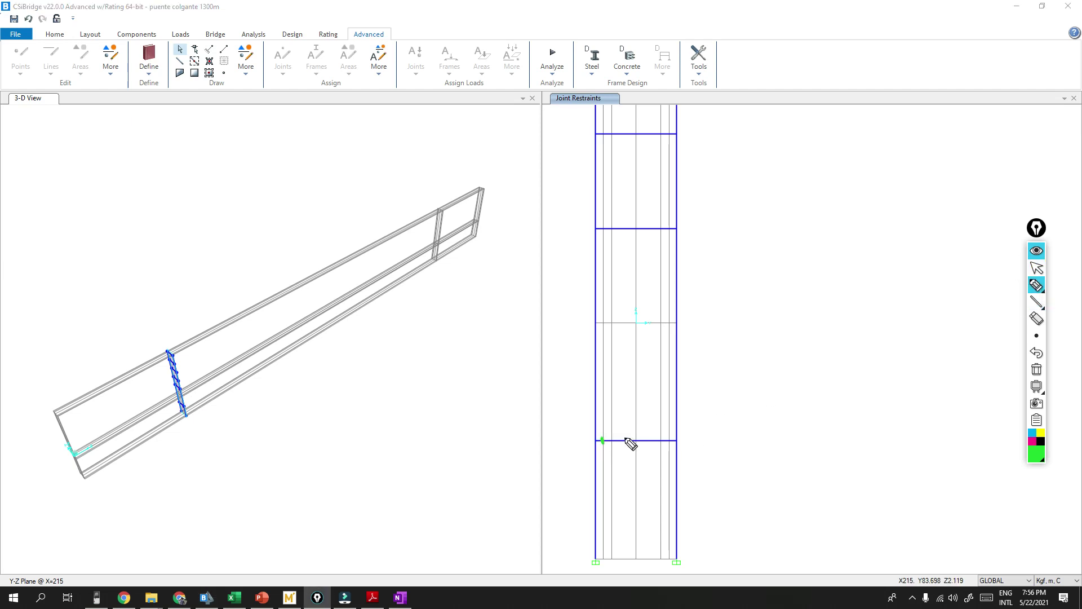
drag(670, 445, 670, 437)
click(1038, 268)
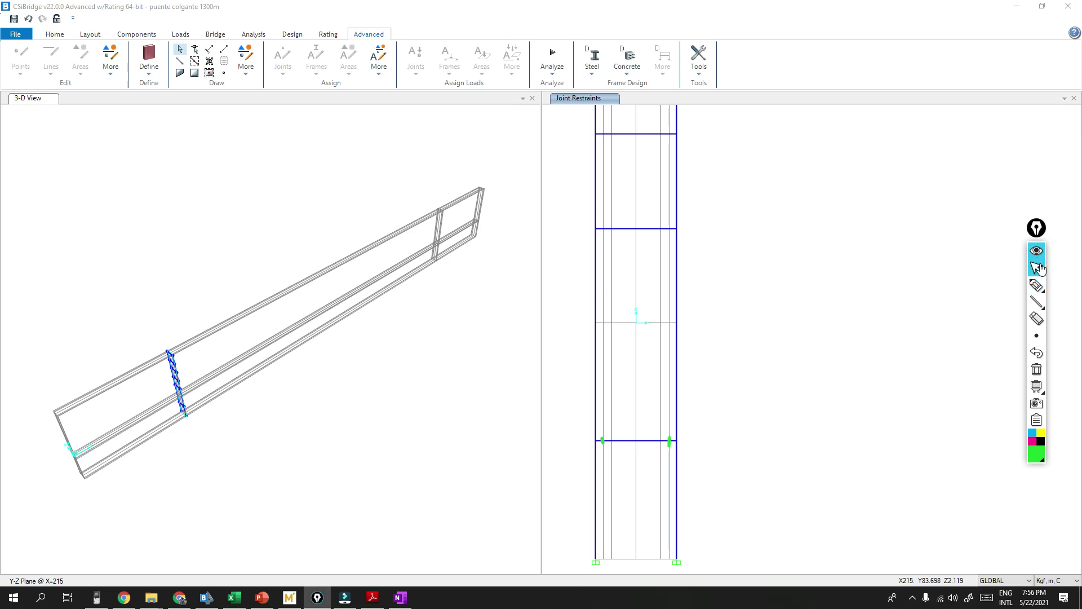
click(1037, 370)
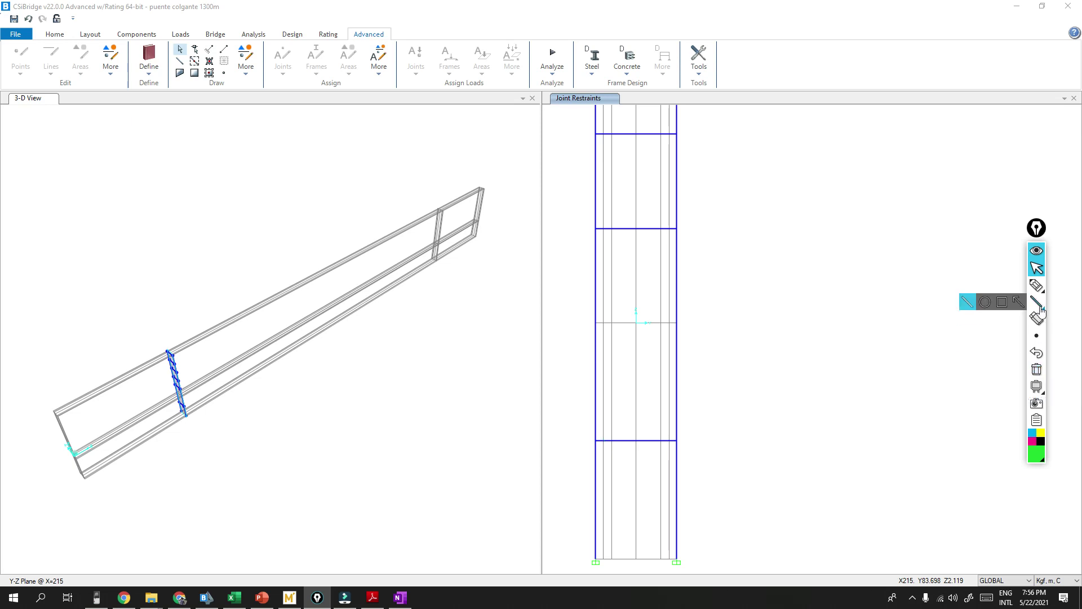
click(759, 254)
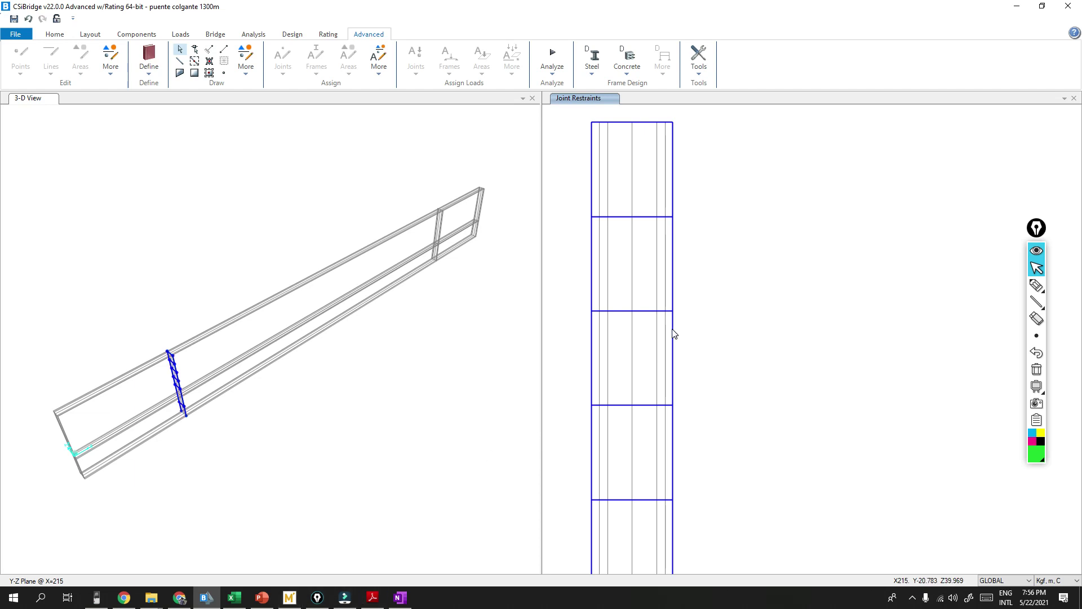
Step: Examine the tower type diagrams (a) to (e) in the Colgante sheet of the Excel workbook
middle_drag(597, 516, 615, 492)
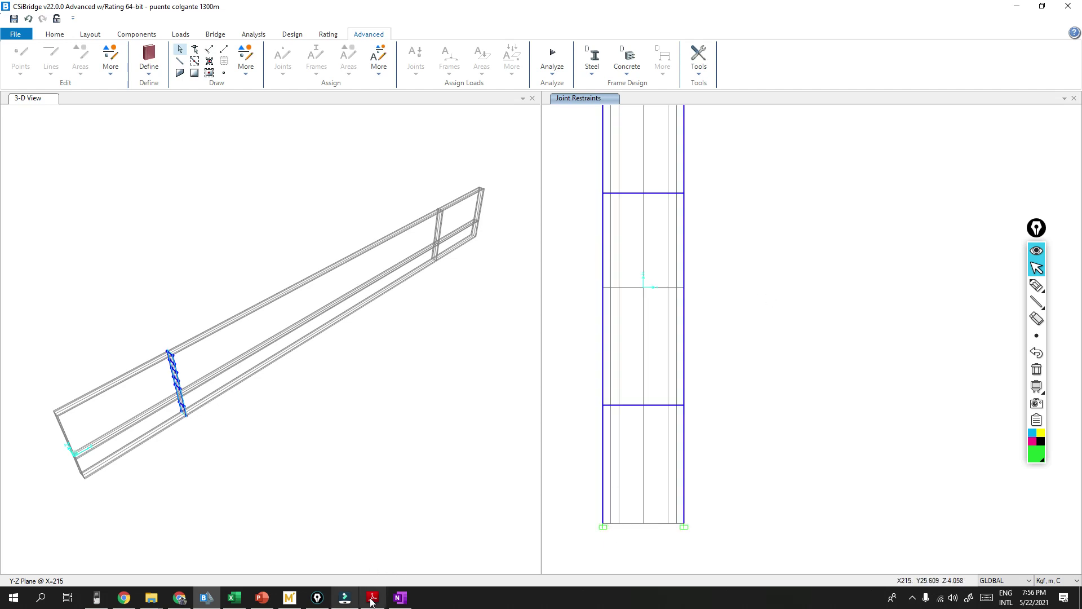
click(237, 598)
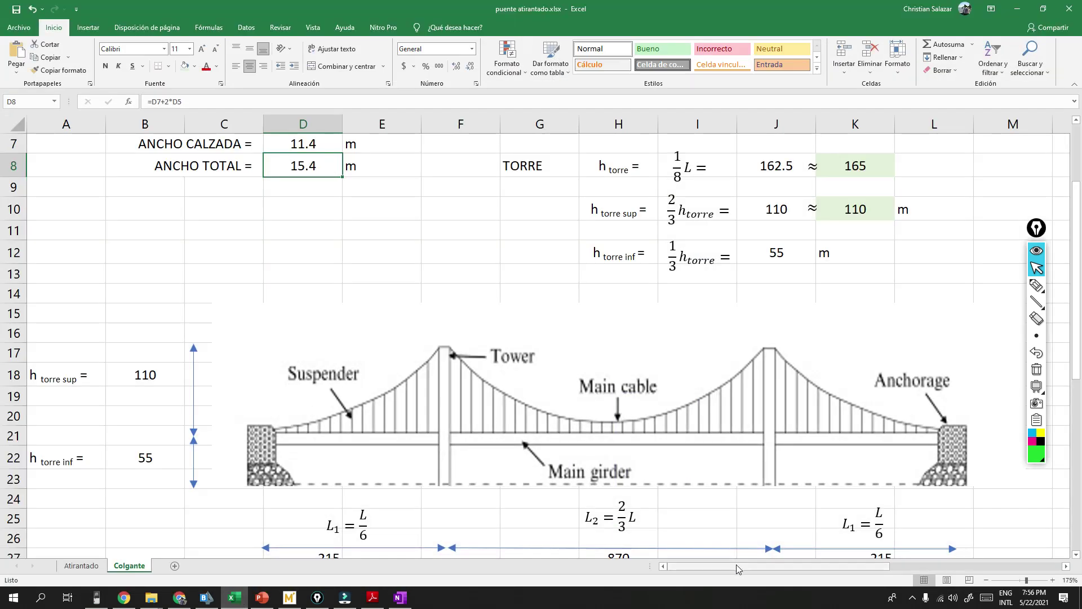
drag(800, 566, 953, 568)
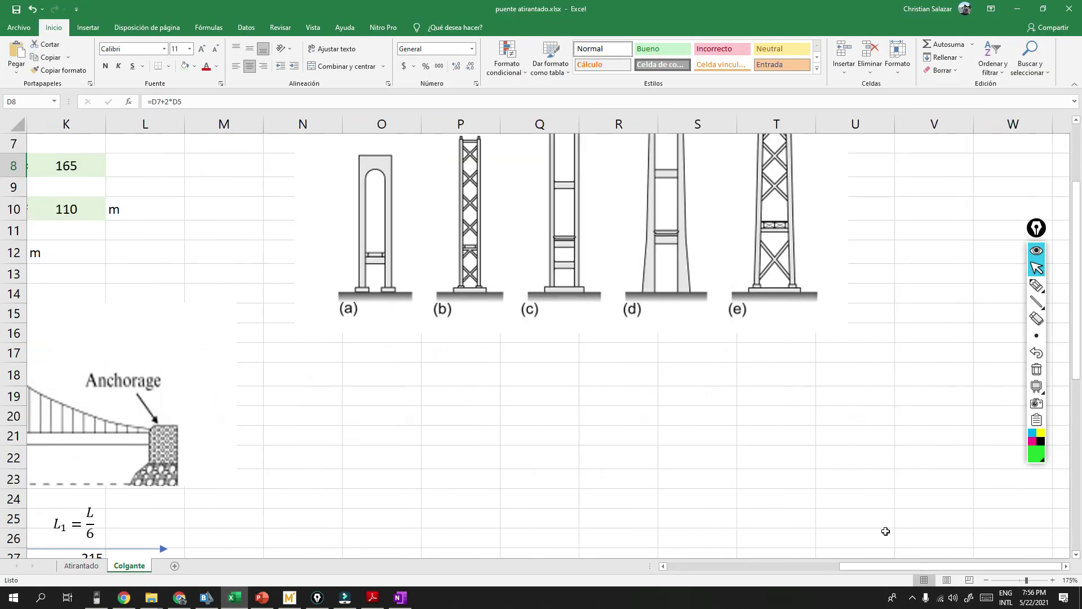
scroll(586, 359, up, 2)
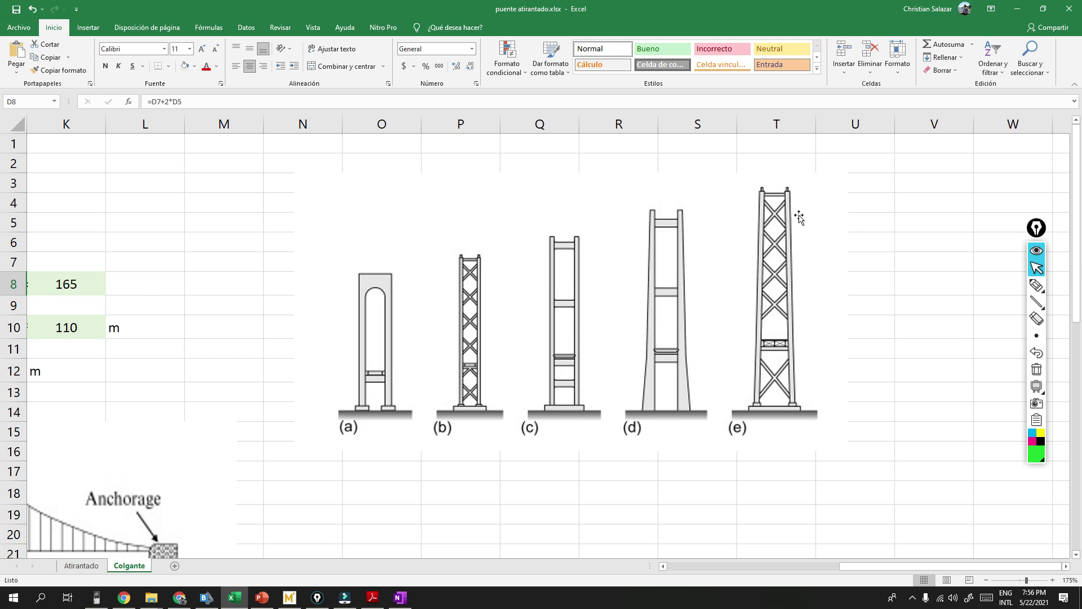
Step: Trace the legs of tower type (e) with the annotation pen, clear the strokes and return to CSiBridge
click(1036, 285)
drag(729, 413, 767, 341)
drag(802, 405, 777, 197)
drag(764, 349, 783, 155)
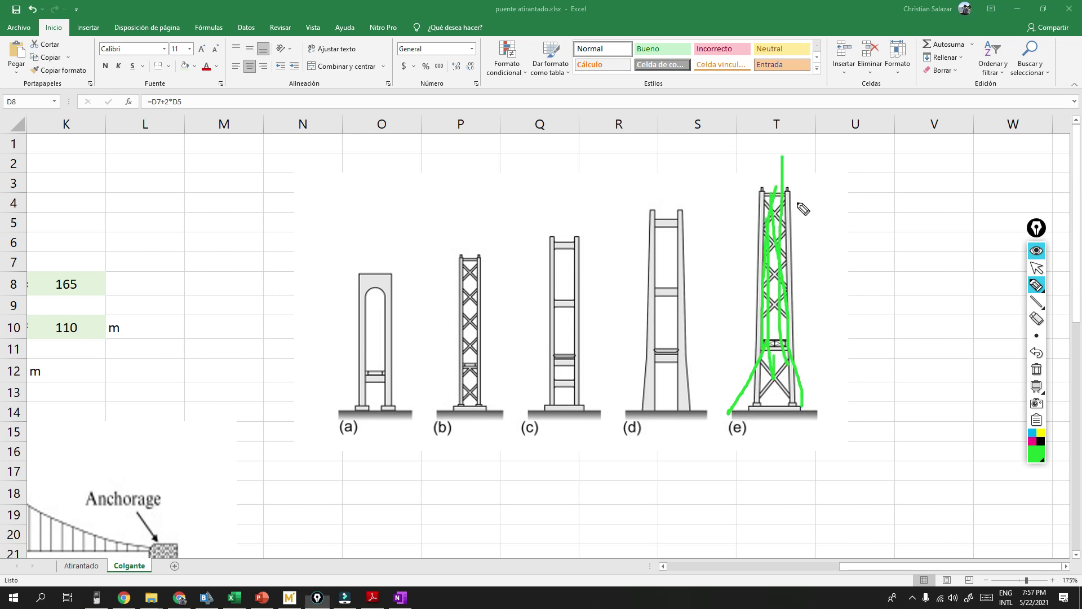
click(1036, 369)
click(1038, 270)
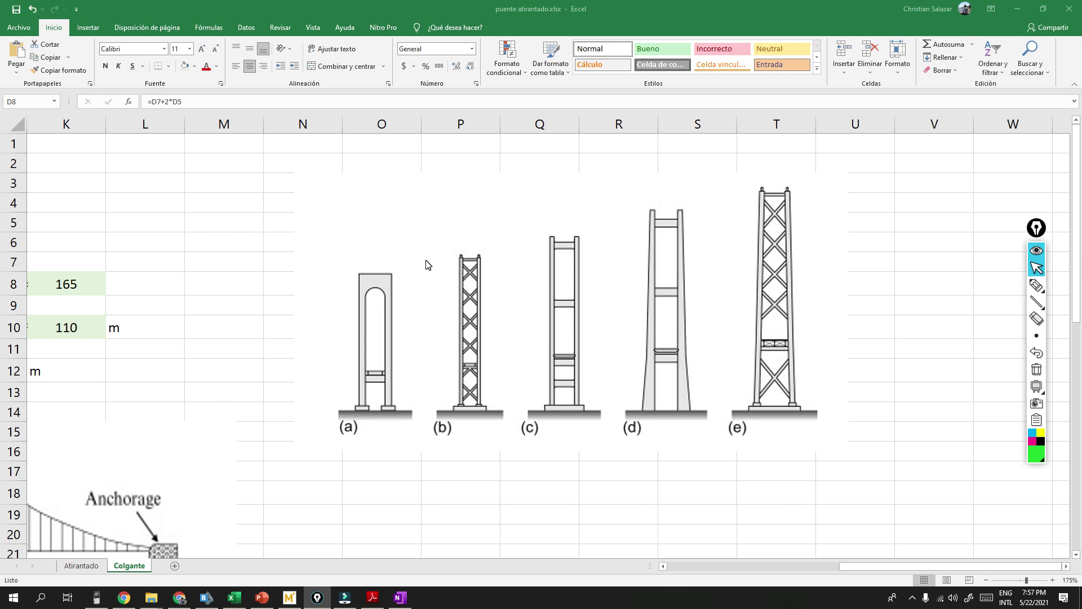
click(1018, 8)
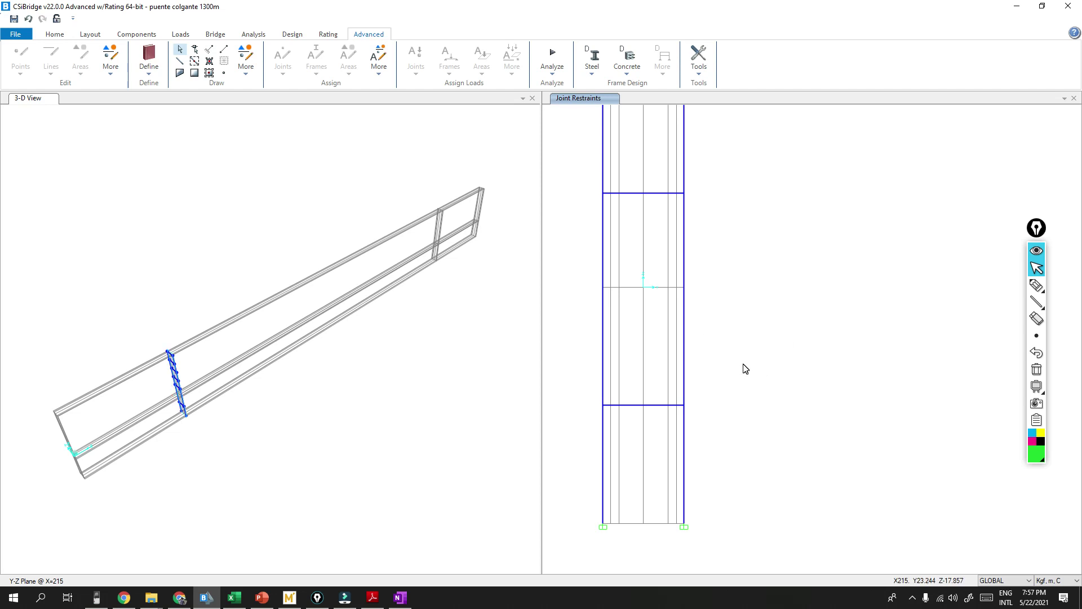
Step: Mark the ends of the tower's topmost beam with the annotation pen and clear the marks
scroll(745, 369, down, 2)
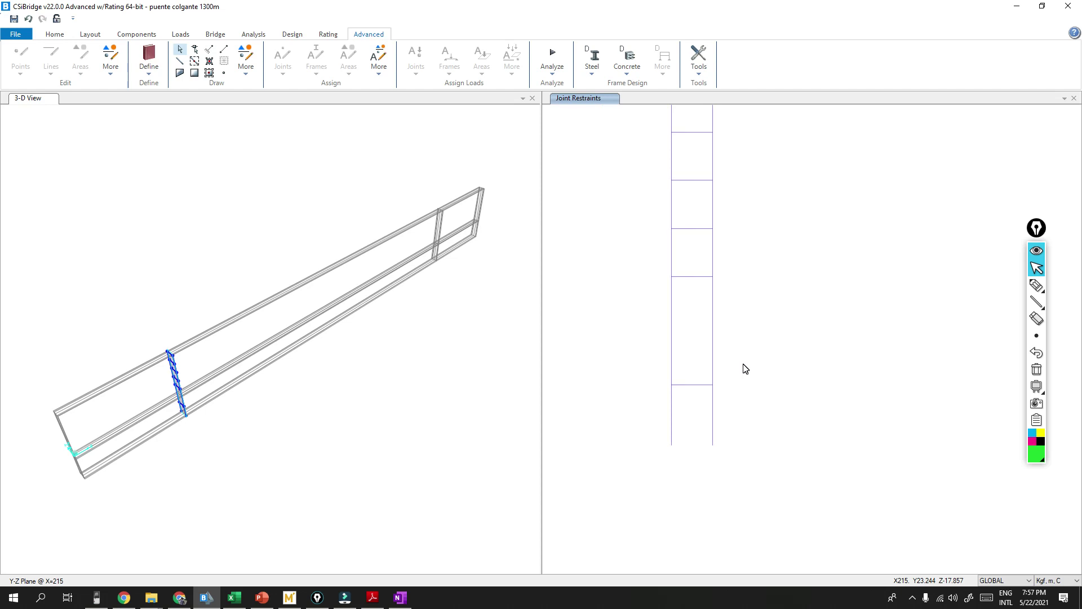
middle_drag(737, 285, 688, 389)
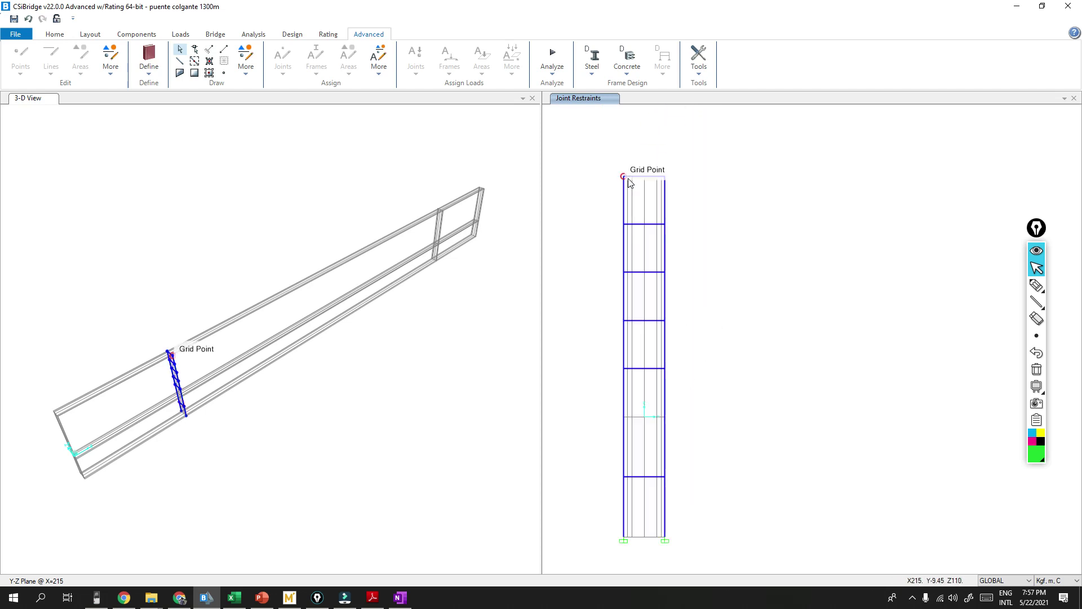
scroll(632, 177, up, 2)
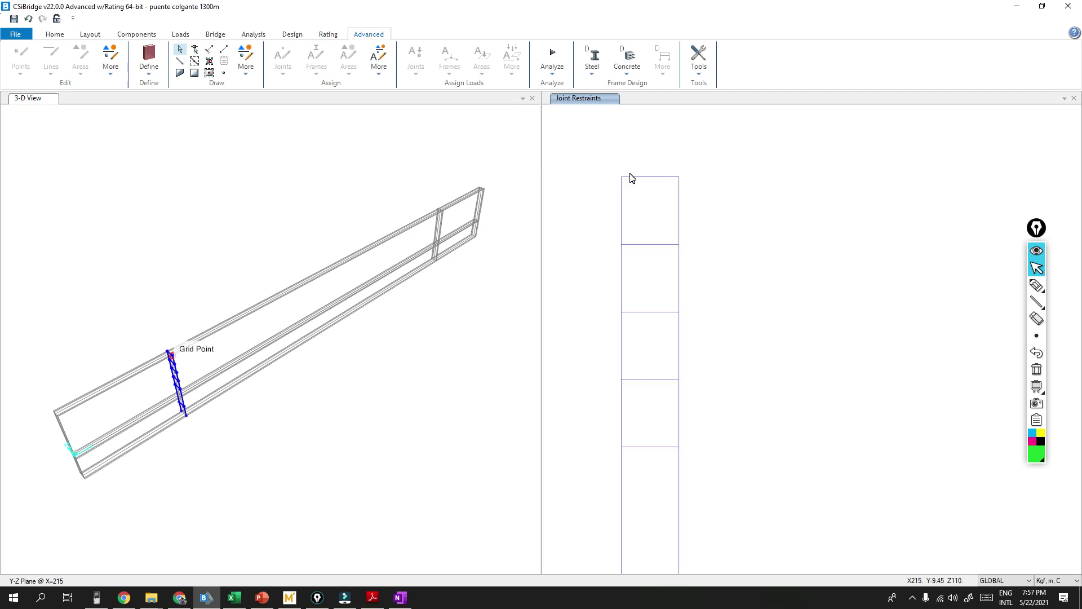
click(1038, 285)
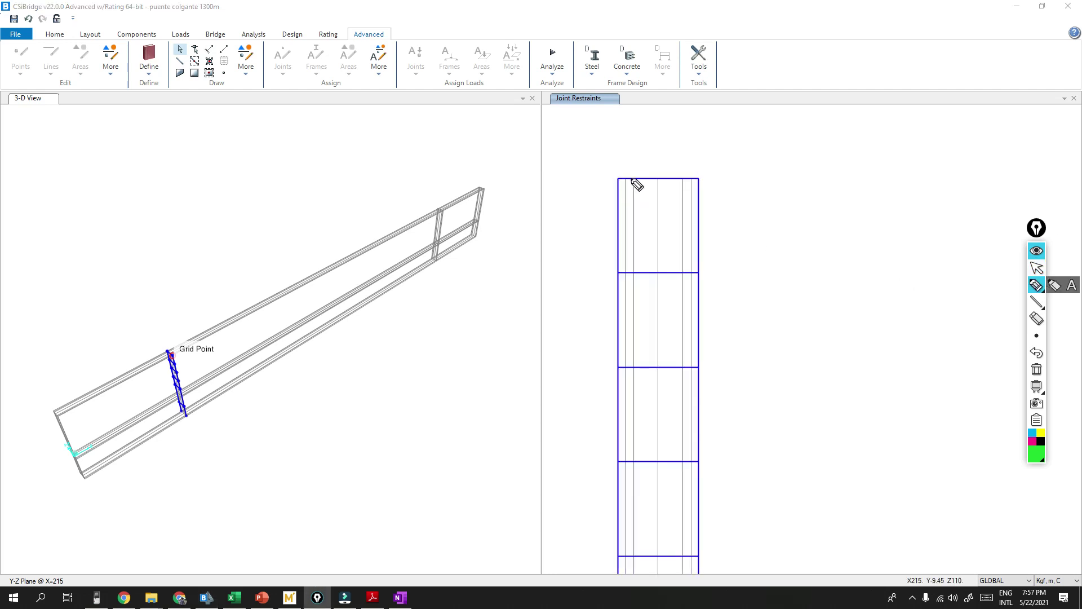
click(687, 180)
click(1037, 267)
click(1038, 370)
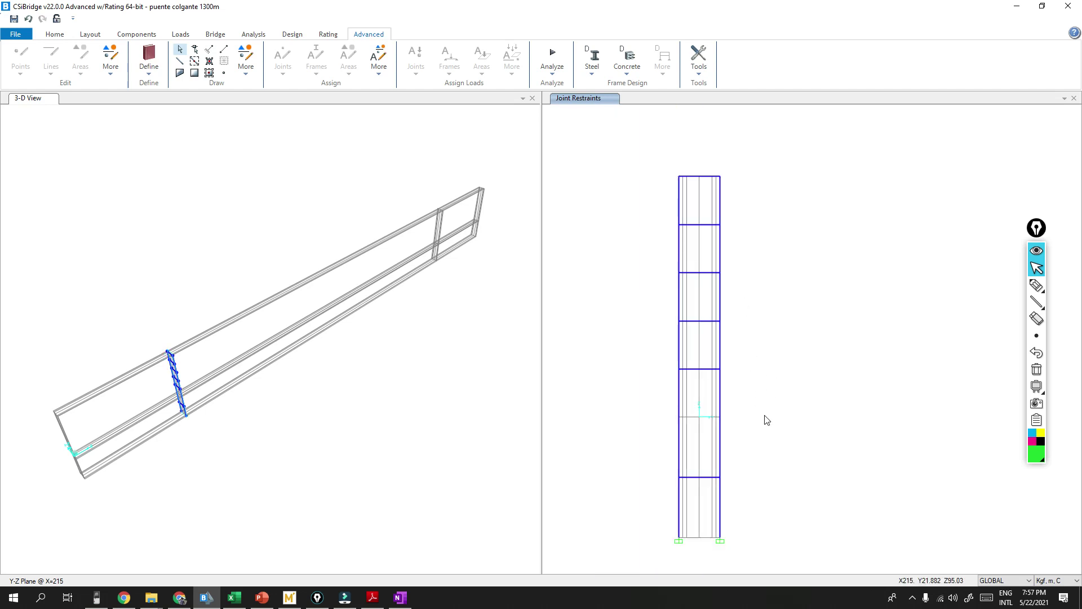
Step: Select both tower legs, mark their points at deck level Z=0 with the annotation pen and clear the marks
click(689, 428)
click(1037, 286)
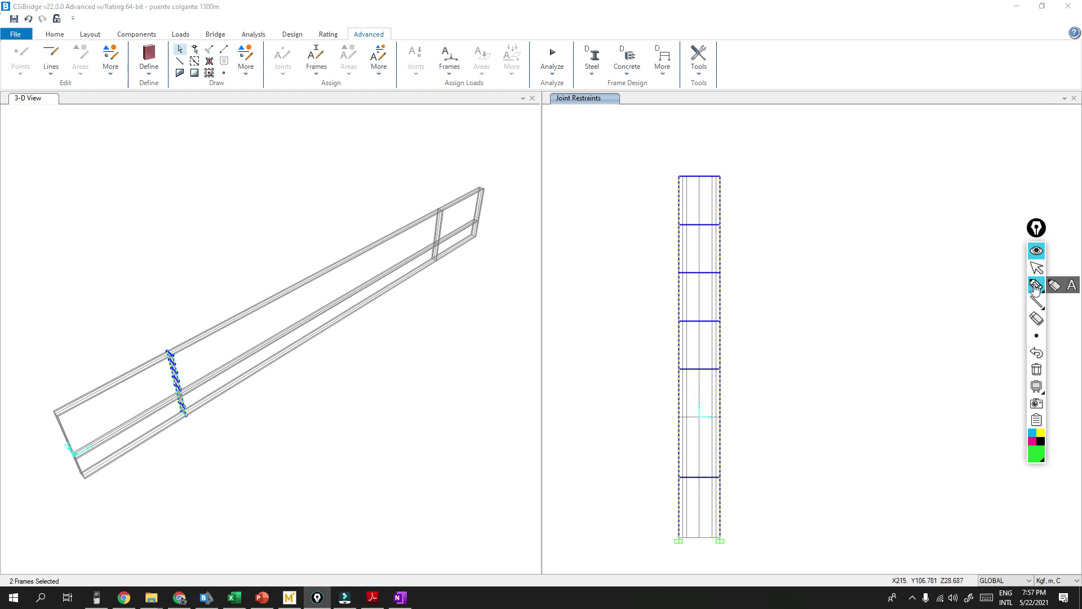
click(678, 417)
click(720, 416)
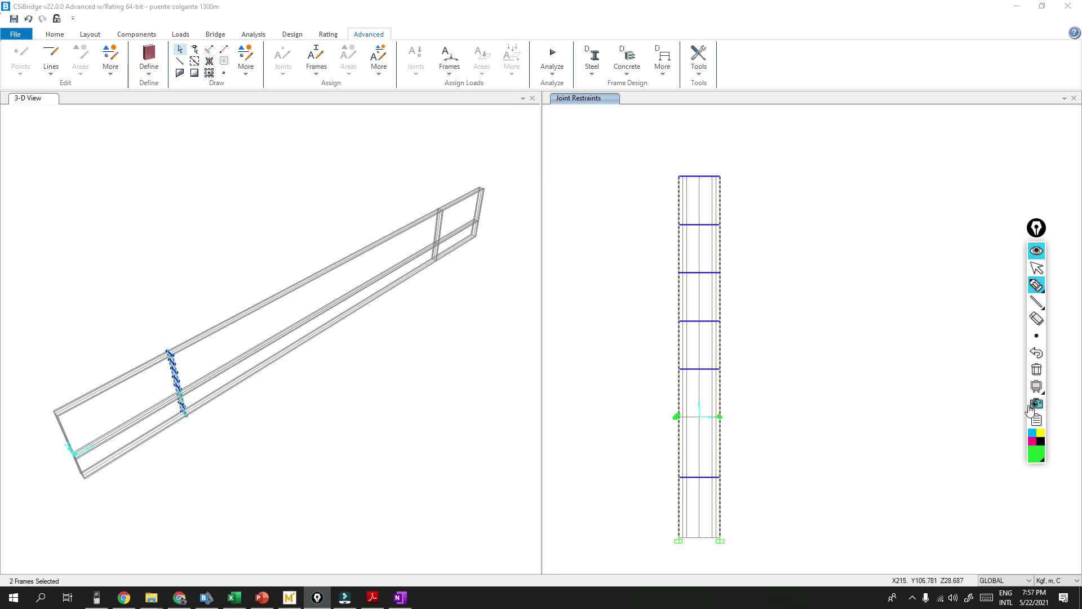
click(1037, 369)
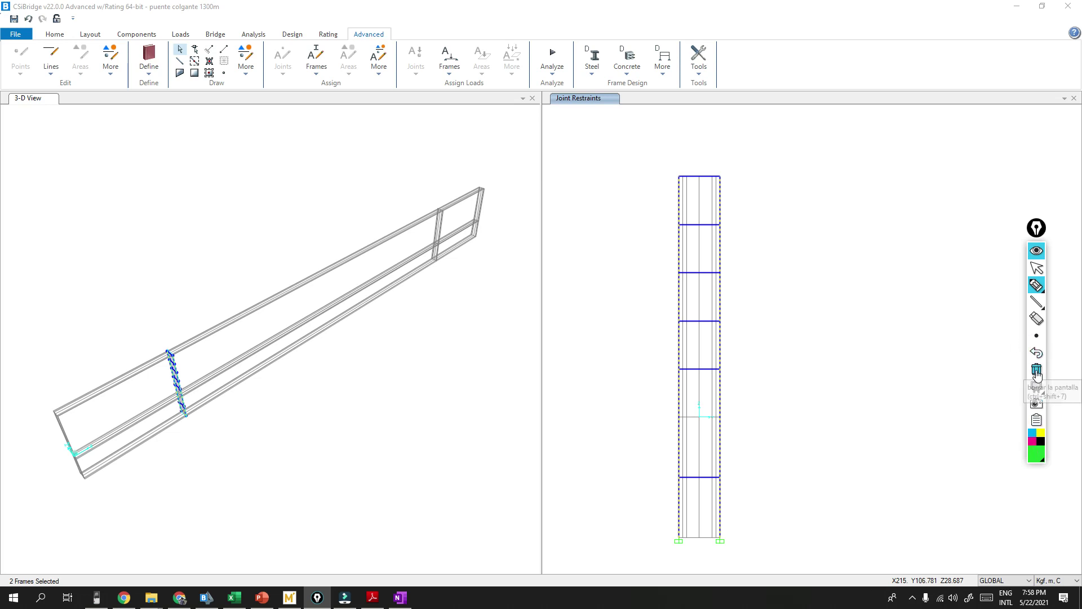
Step: Sketch a bulging curve along the outer side of each tower leg with the annotation pen and clear the annotations
click(1037, 285)
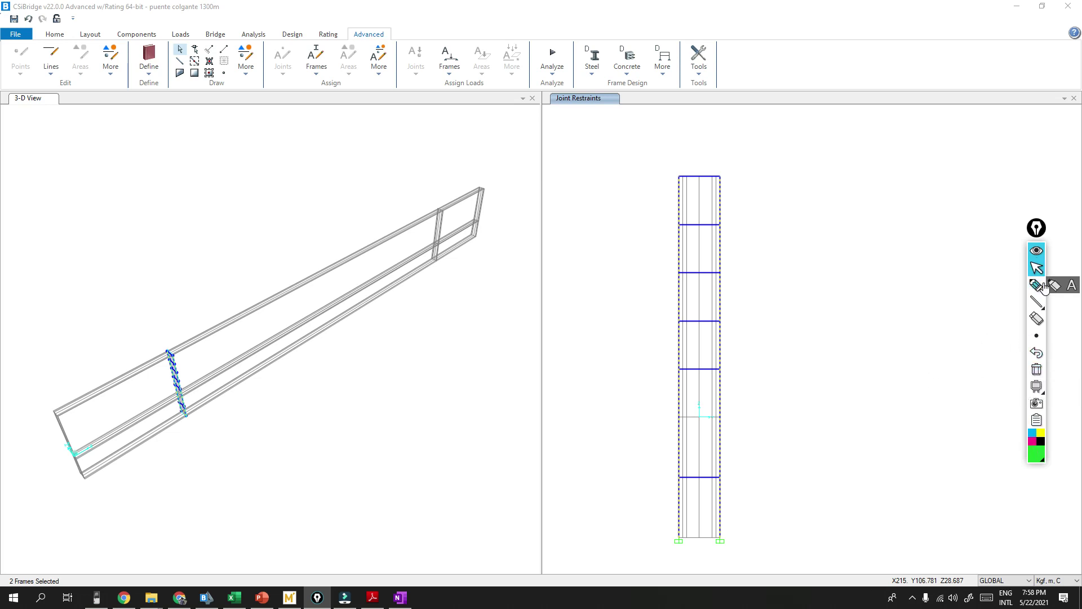
mouse_move(724, 530)
mouse_down()
mouse_move(761, 480)
mouse_move(781, 367)
mouse_move(731, 206)
mouse_up()
mouse_move(689, 533)
mouse_down()
mouse_move(633, 424)
mouse_move(645, 295)
mouse_move(685, 204)
mouse_up()
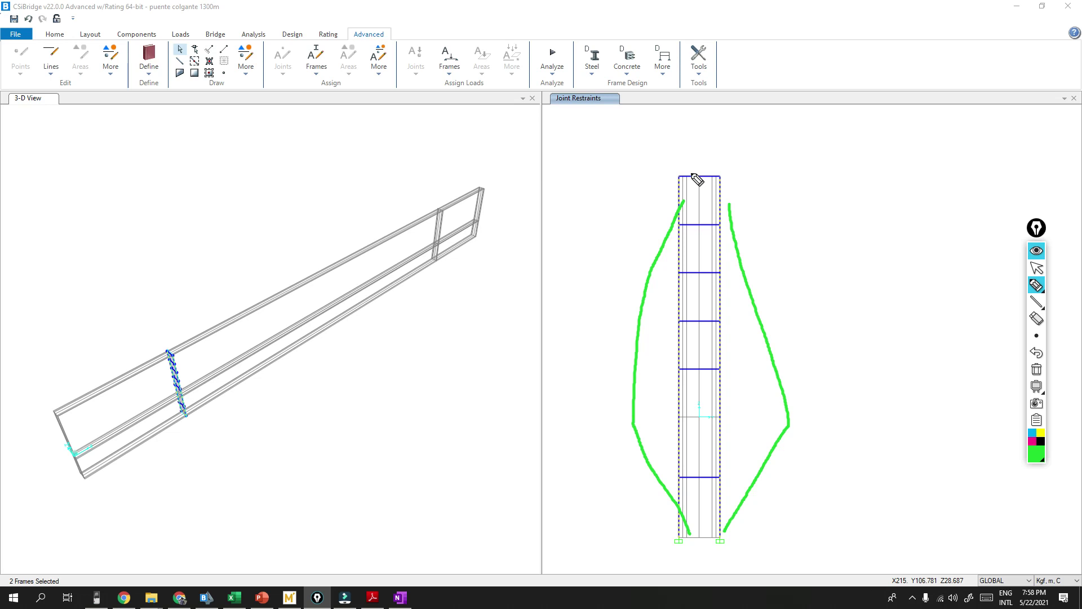
click(1036, 370)
click(1032, 265)
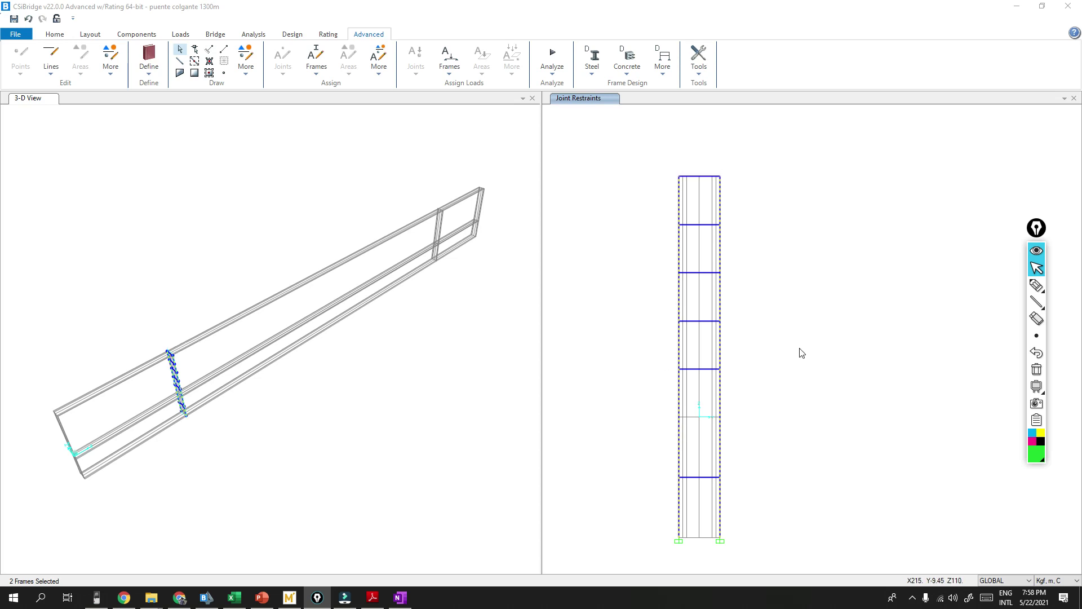
Step: Delete both full-height tower legs in the X=215 plane
click(764, 416)
key(ctrl+q)
drag(764, 415, 589, 443)
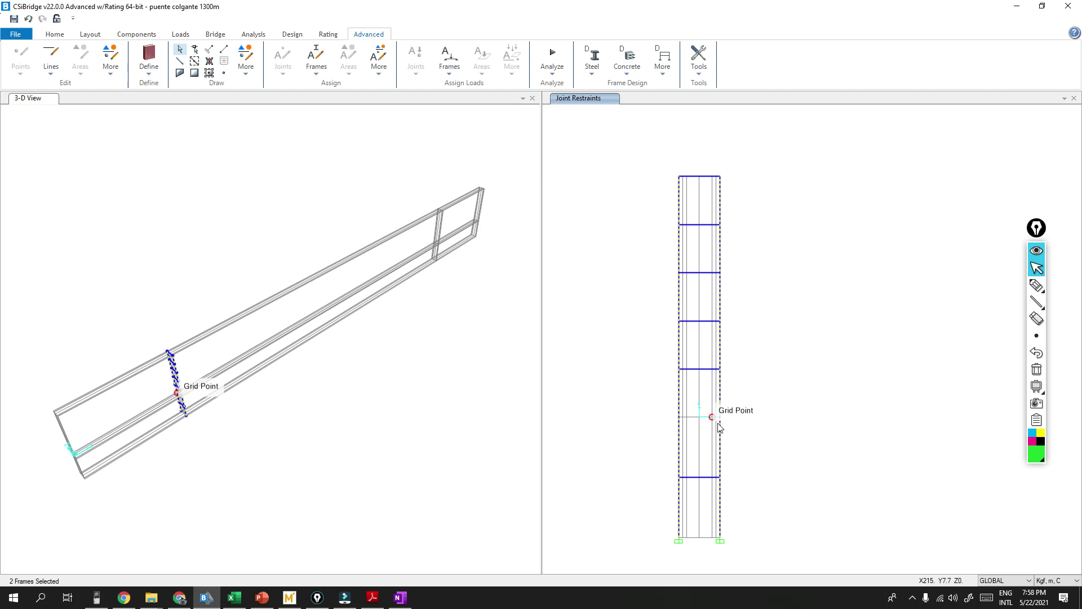
key(ctrl+q)
click(25, 97)
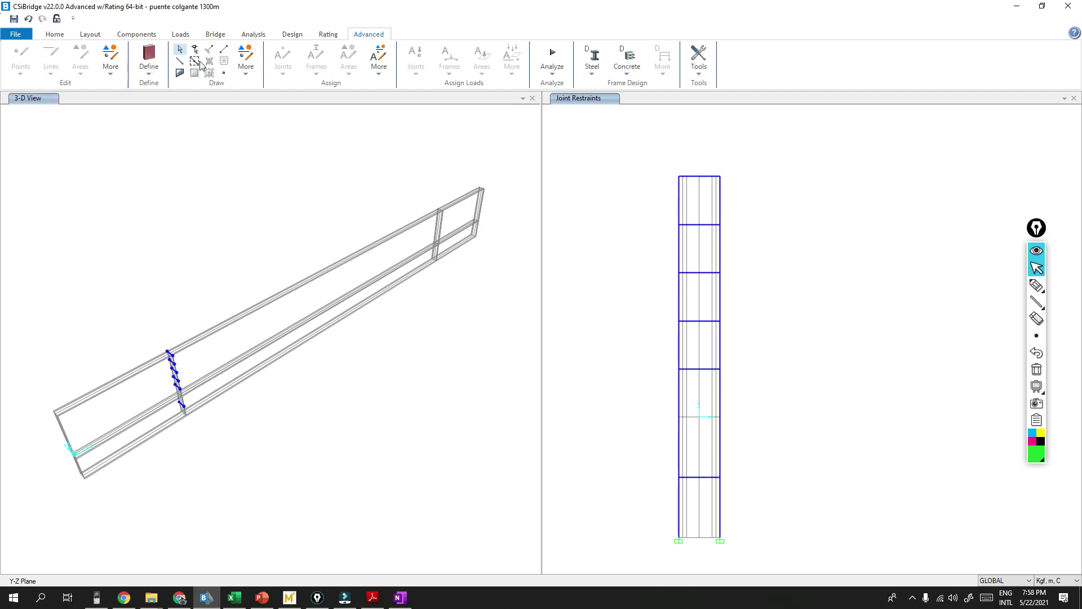
click(564, 424)
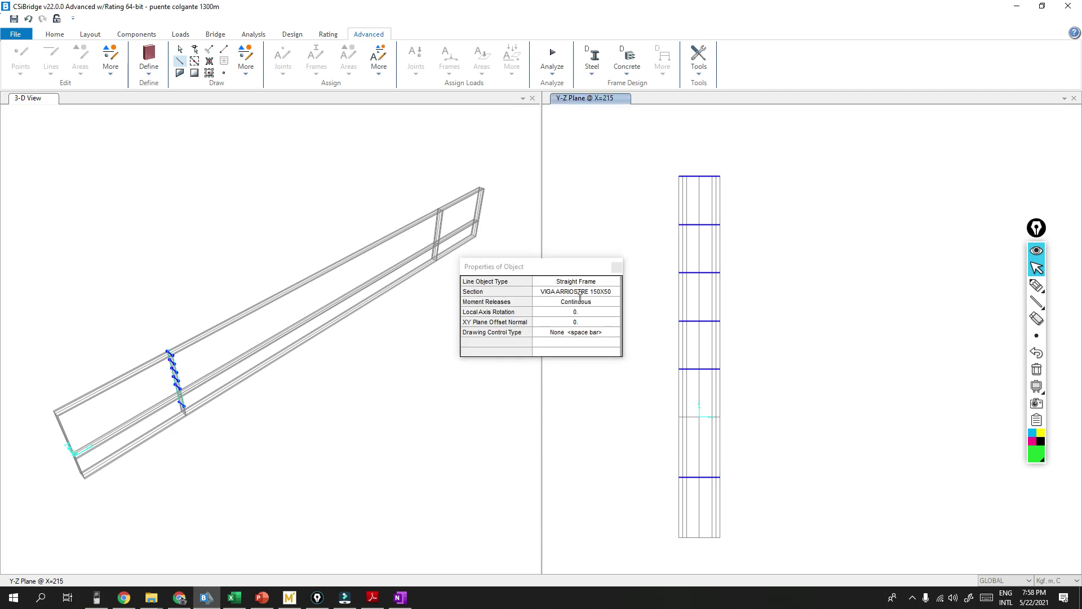
Step: Draw both lower tower legs with section TORRE 250X250 from Z=-55 to Z=0 at Y=-9.45 and Y=9.45
click(584, 292)
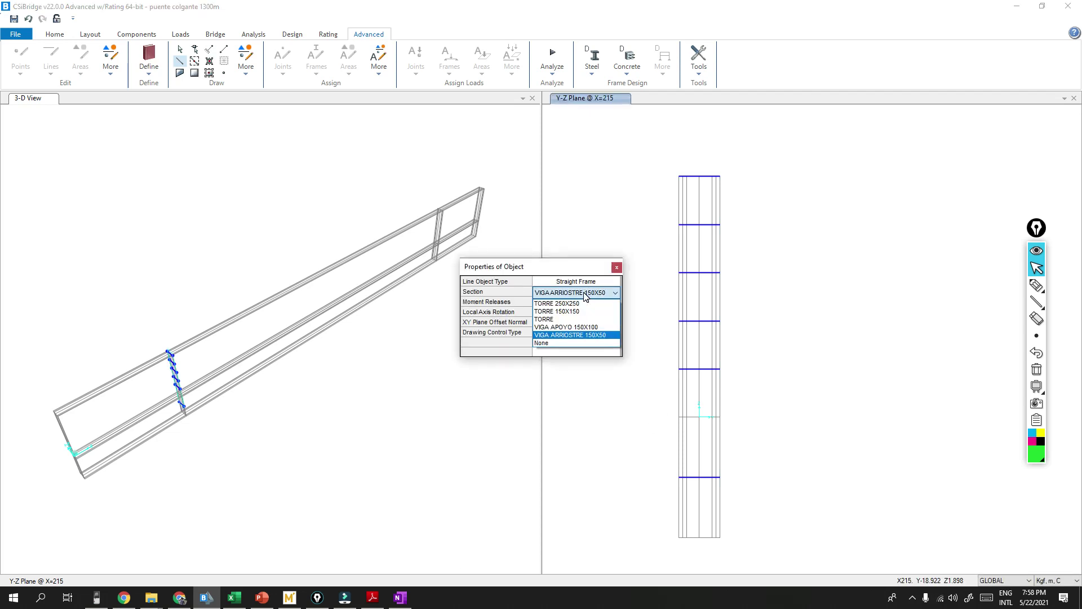
click(586, 303)
click(679, 538)
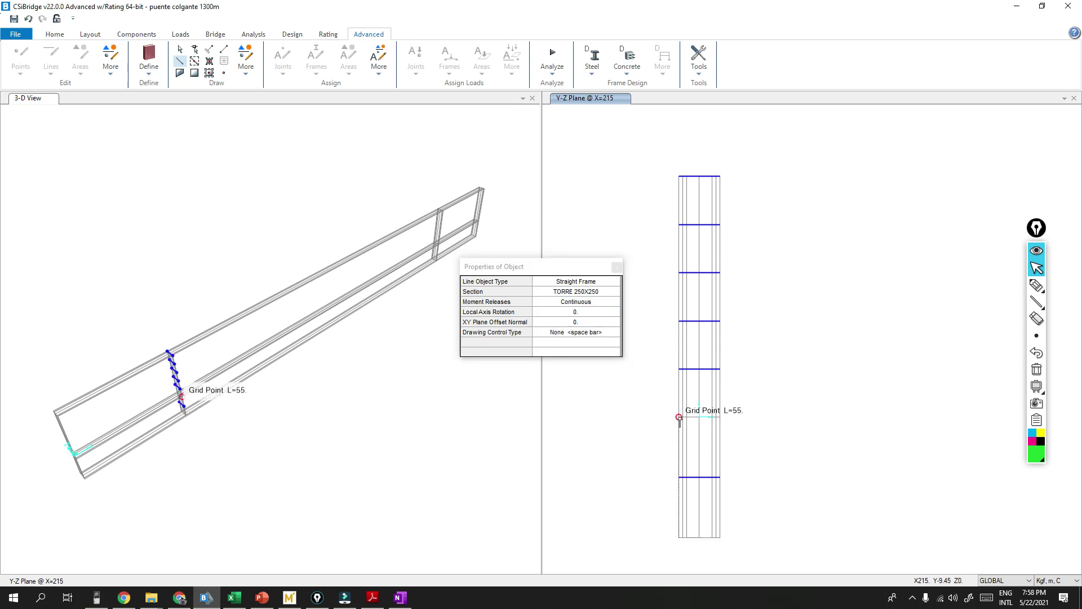
click(679, 418)
right_click(761, 456)
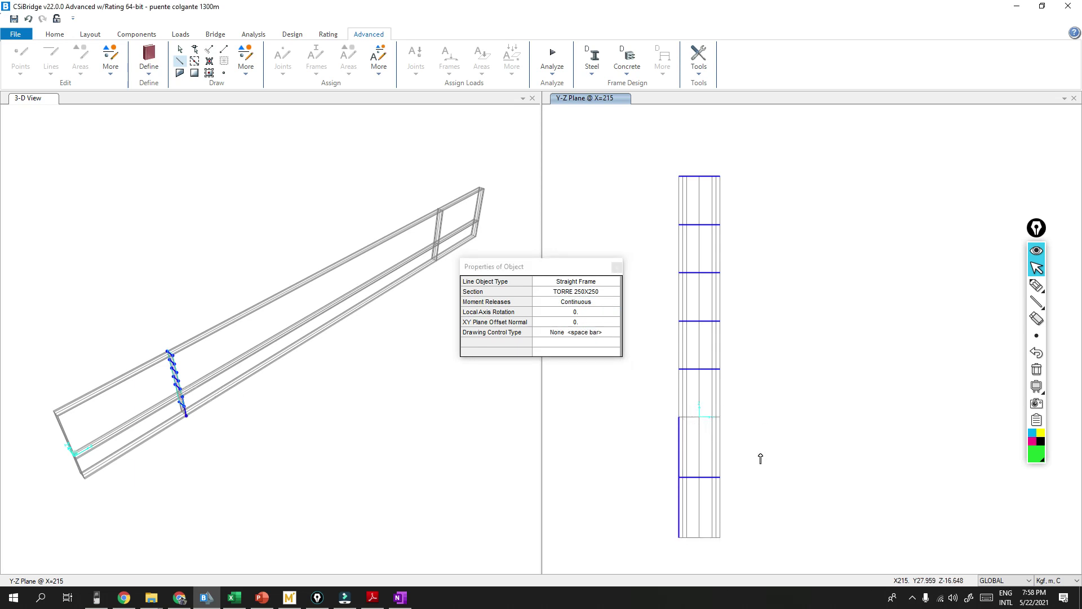
click(721, 539)
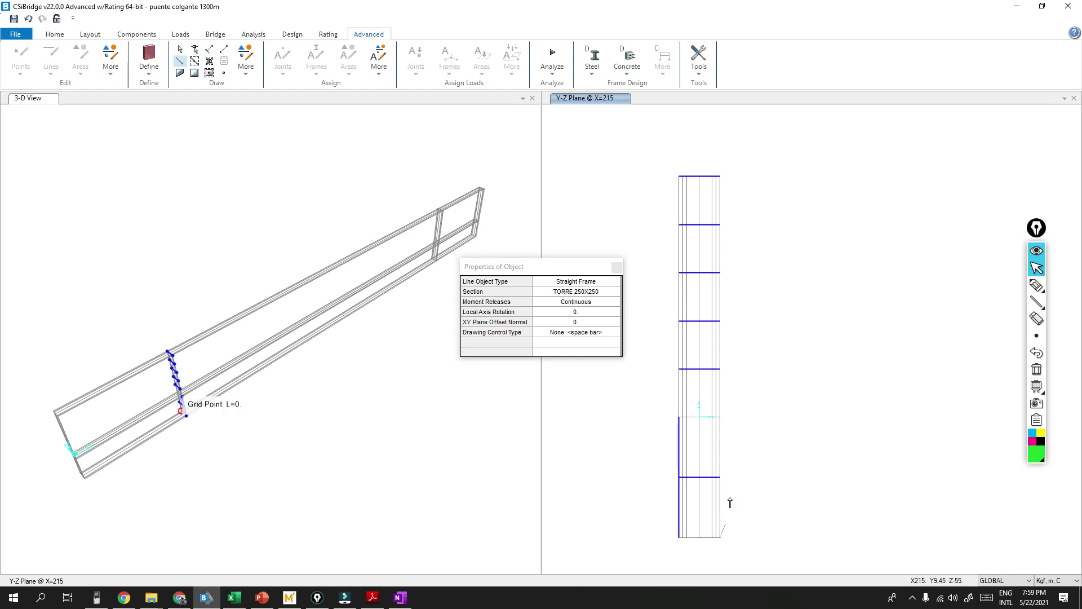
click(721, 417)
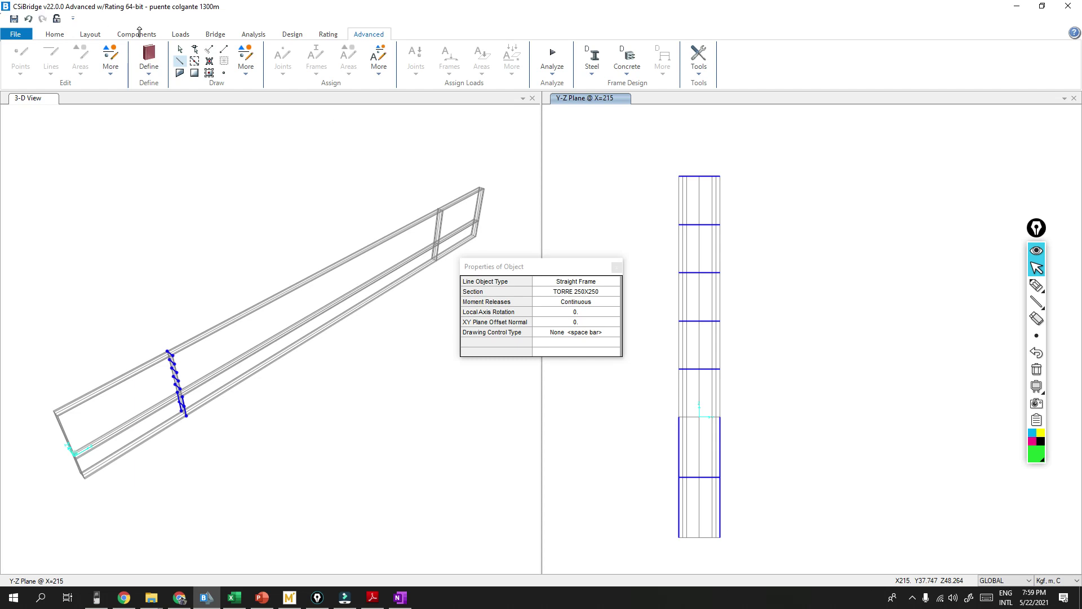
Step: Open the definition of the nonprismatic frame section TORRE and move its dialog clear of the tower elevation
click(160, 36)
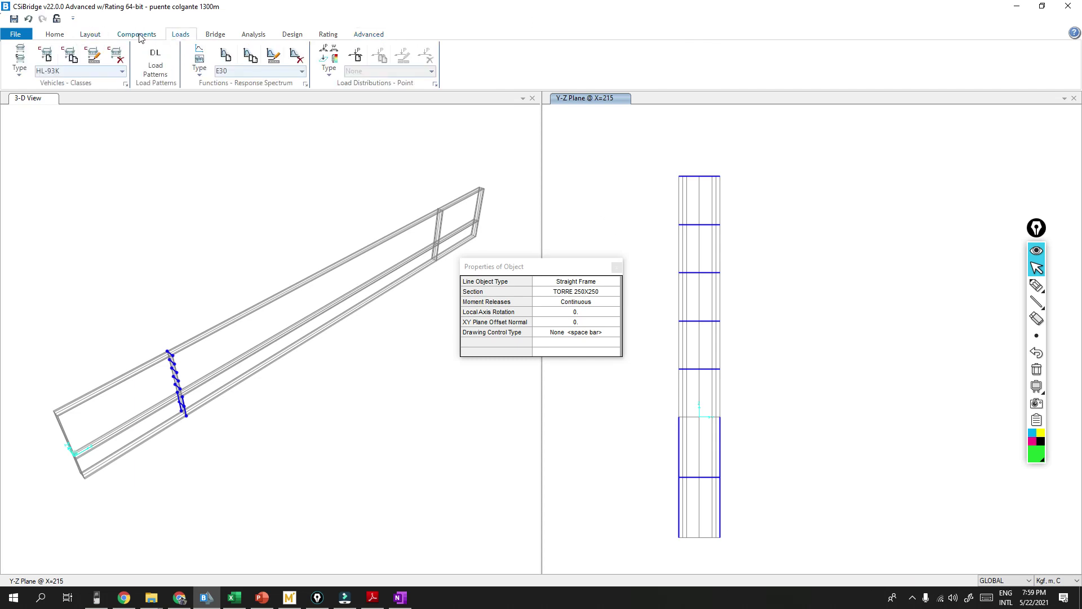
click(20, 67)
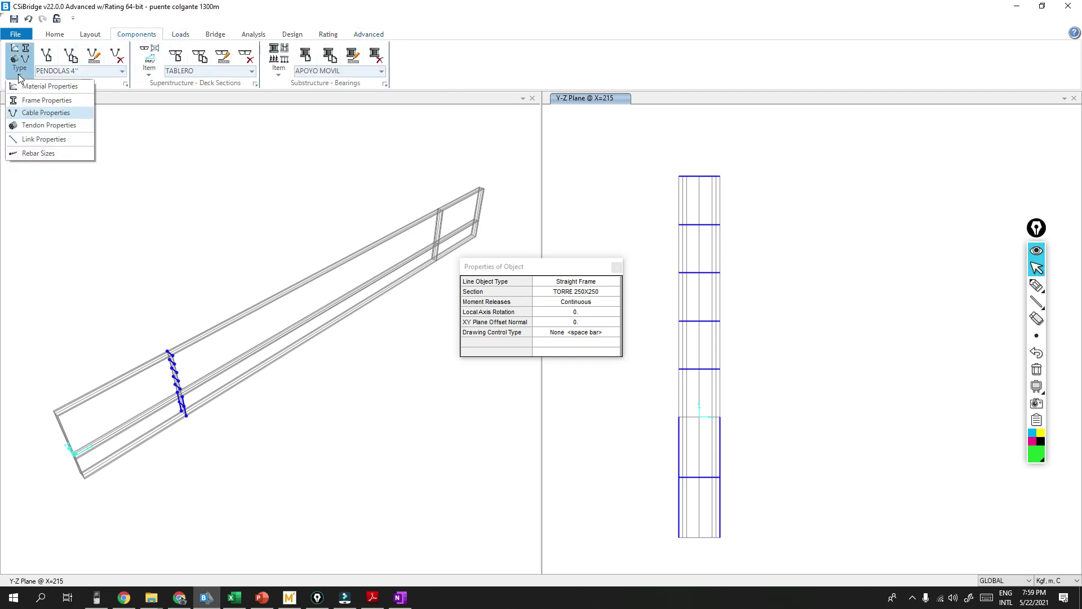
click(55, 93)
click(122, 71)
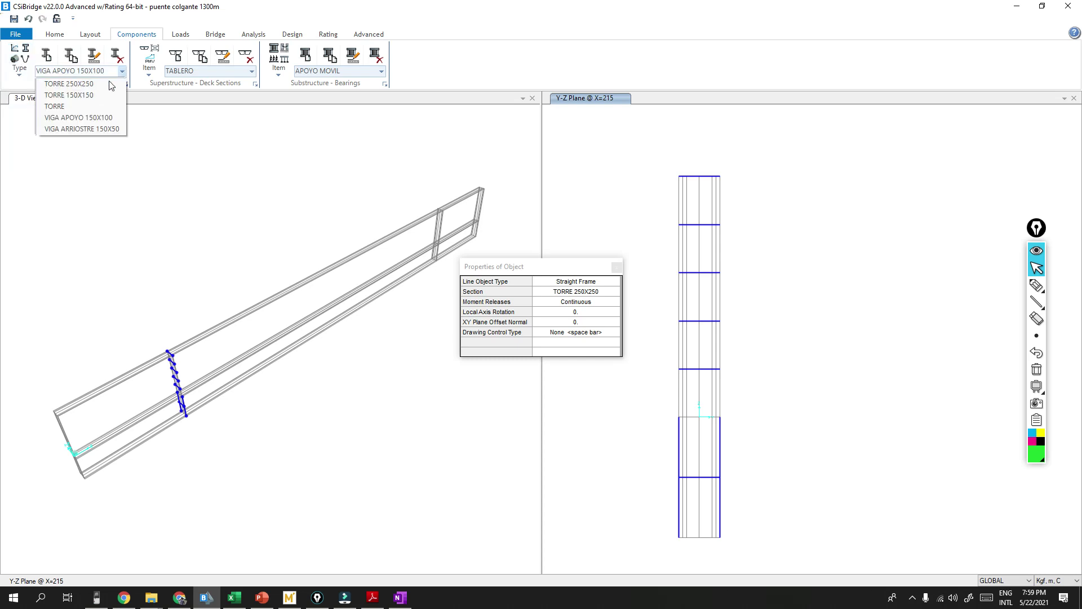
click(73, 107)
click(94, 56)
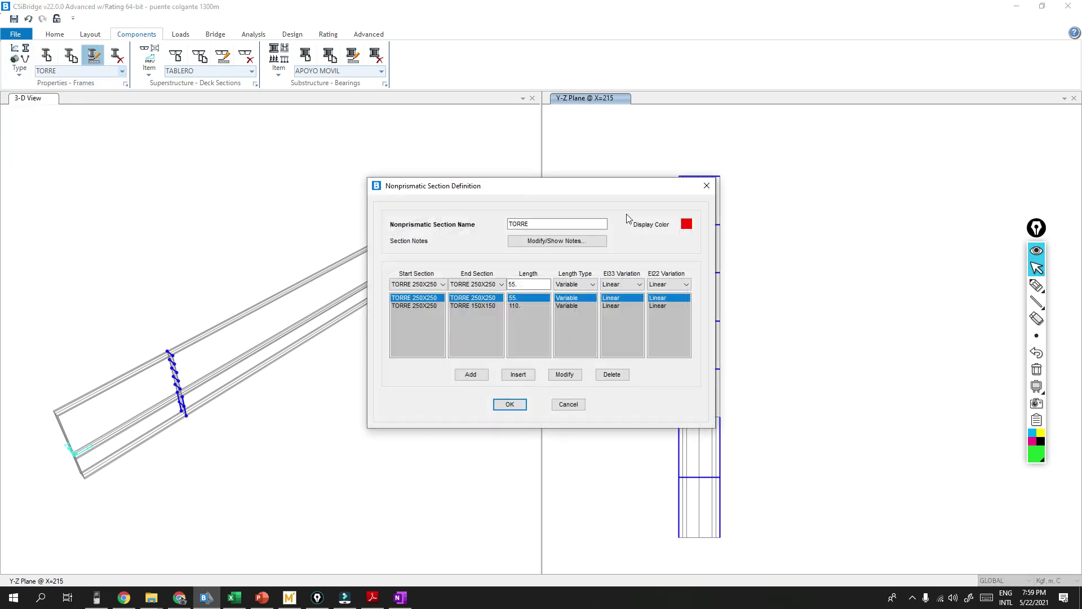
drag(544, 187, 302, 193)
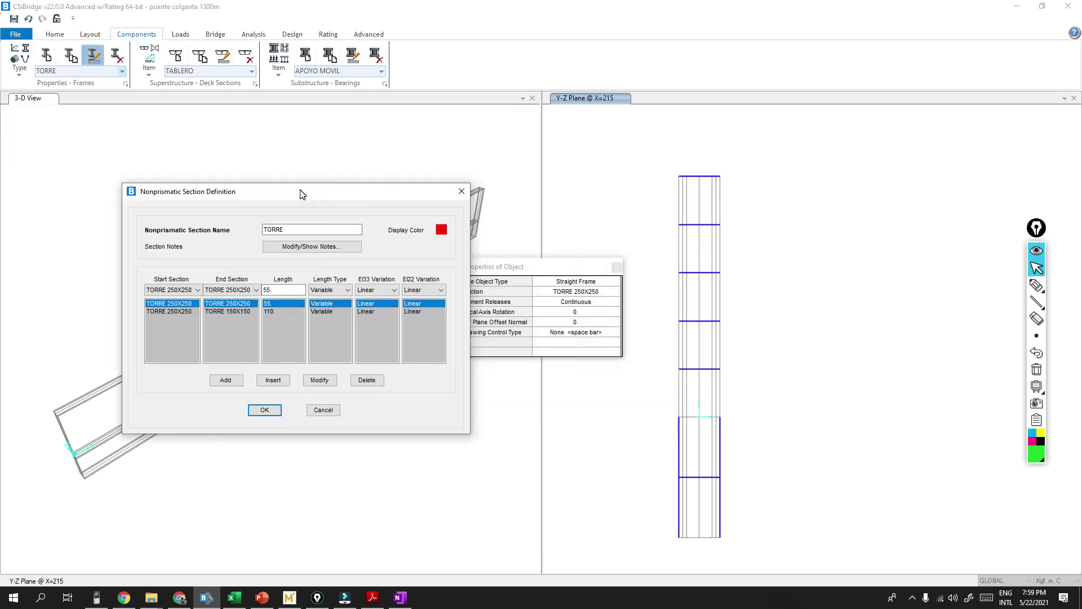
Step: Mark the tower leg's point at Z=0 and its top point at Z=110 with the annotation pen
click(1037, 286)
click(722, 418)
click(713, 175)
click(1037, 269)
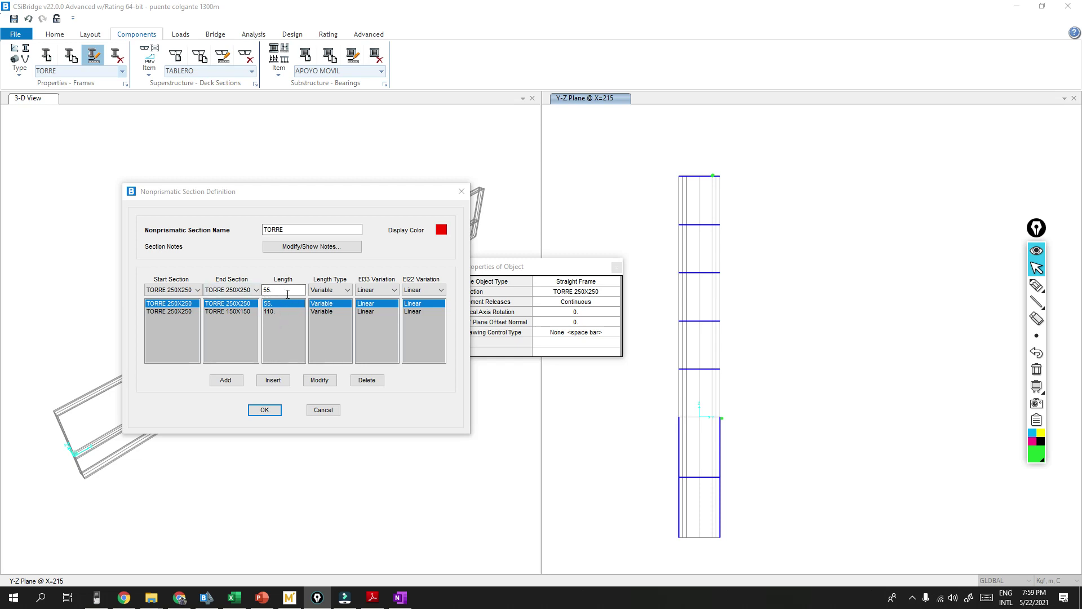
Step: Delete the 55 m constant TORRE 250X250 segment from the nonprismatic section TORRE
click(177, 306)
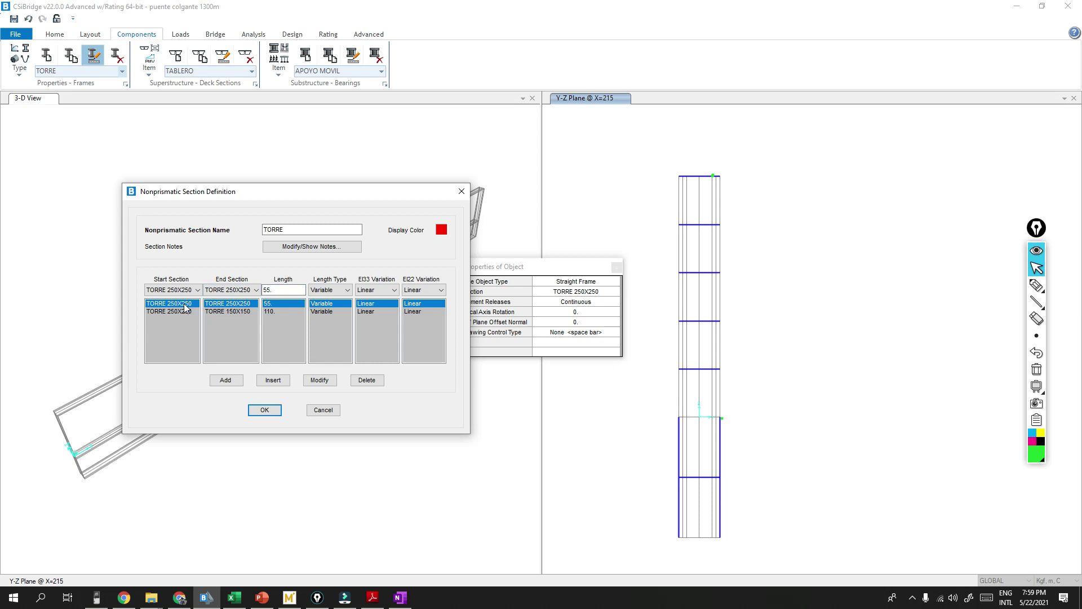
click(366, 381)
click(162, 307)
click(236, 292)
click(201, 292)
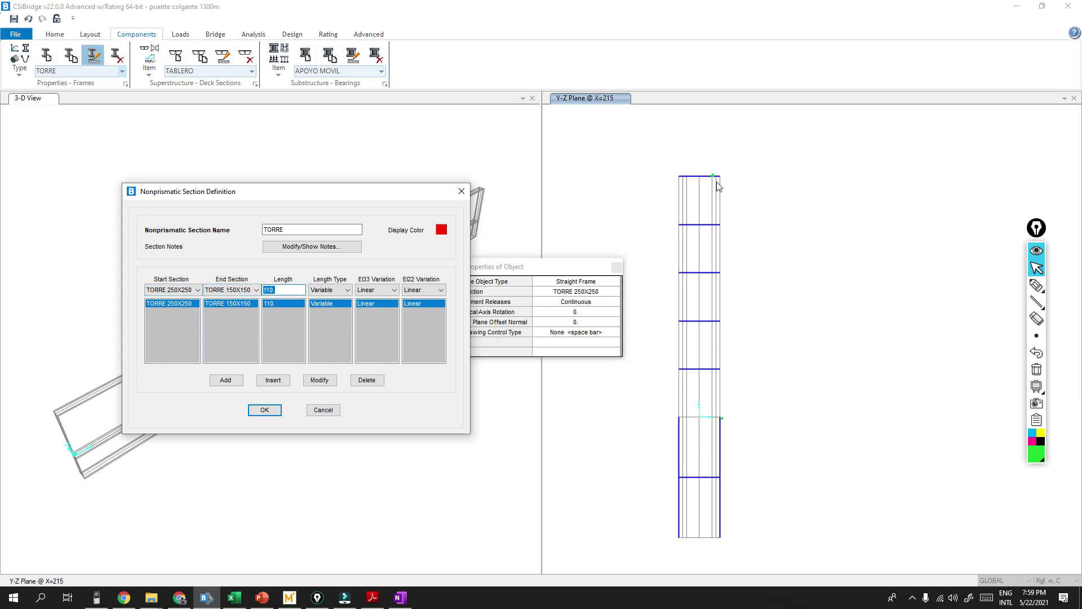
Step: Mark the tower top and the segment's end section with the annotation pen, clear the marks and confirm the TORRE section
click(1036, 285)
drag(713, 175, 715, 183)
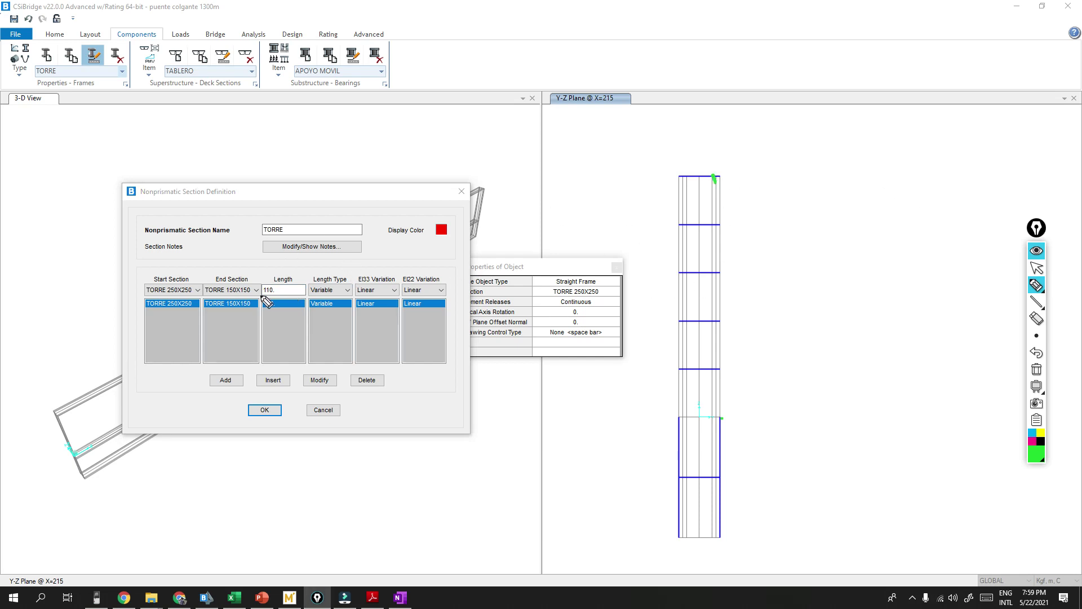
drag(262, 280, 251, 288)
click(1037, 369)
click(1043, 272)
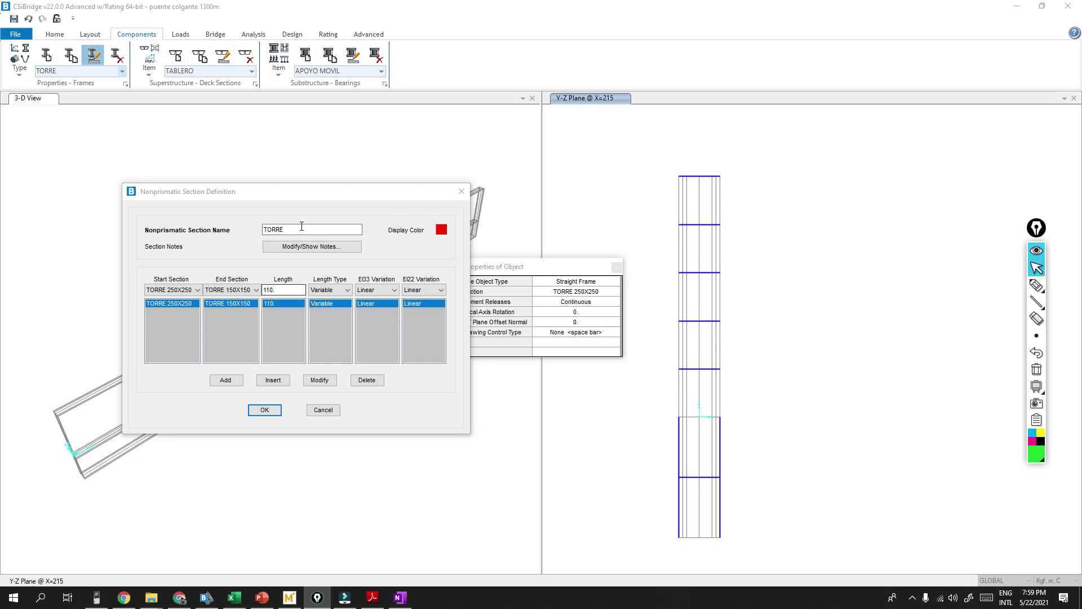
click(269, 413)
Step: Draw an inclined upper tower leg with section TORRE from Y=9.45, Z=0 to Y=7.7, Z=110
click(589, 292)
click(559, 319)
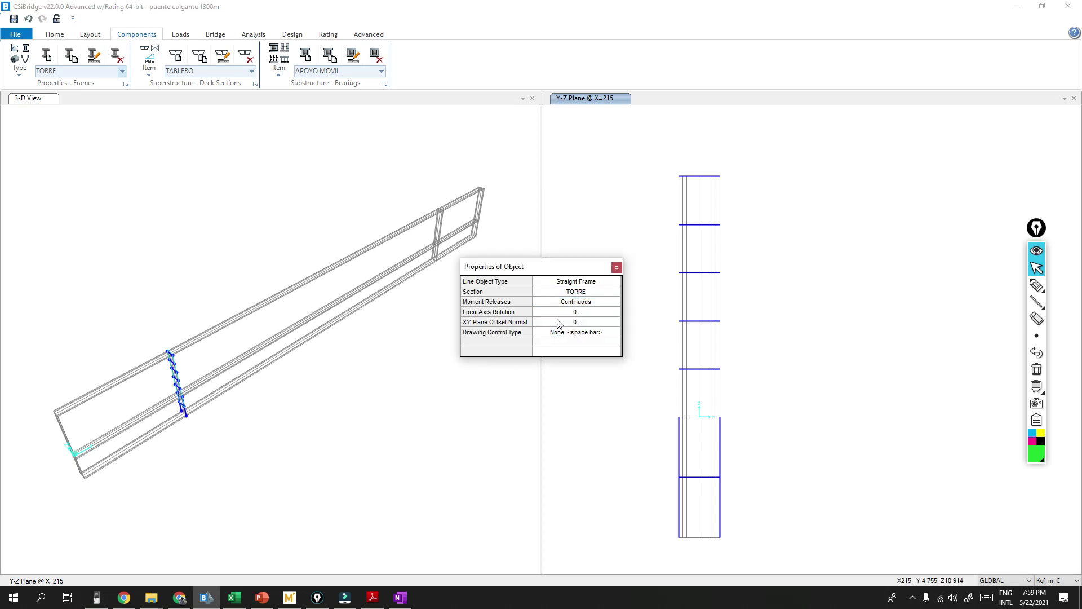
click(723, 418)
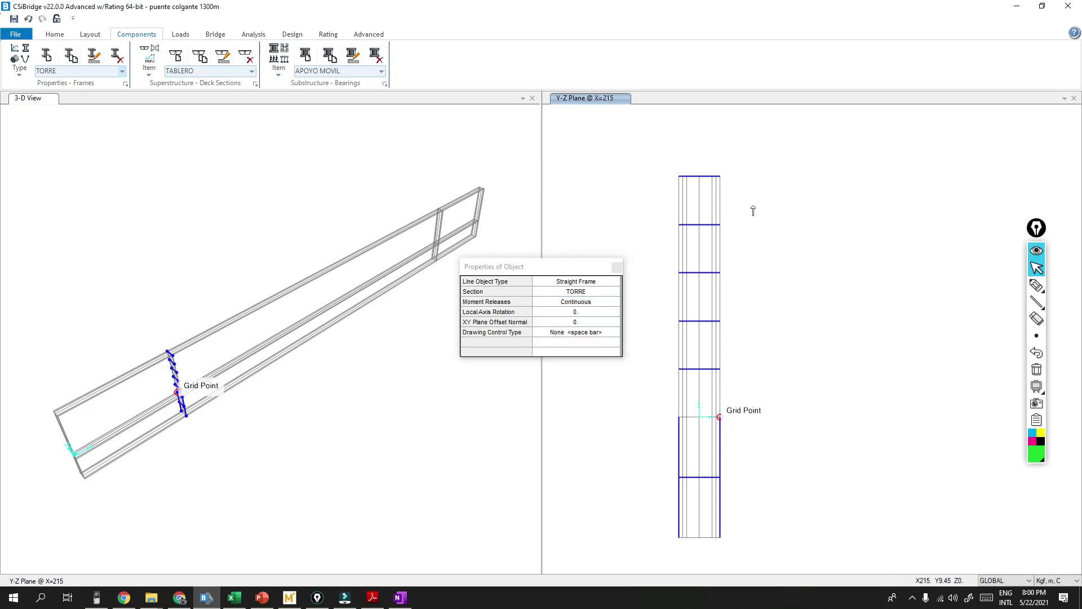
click(732, 178)
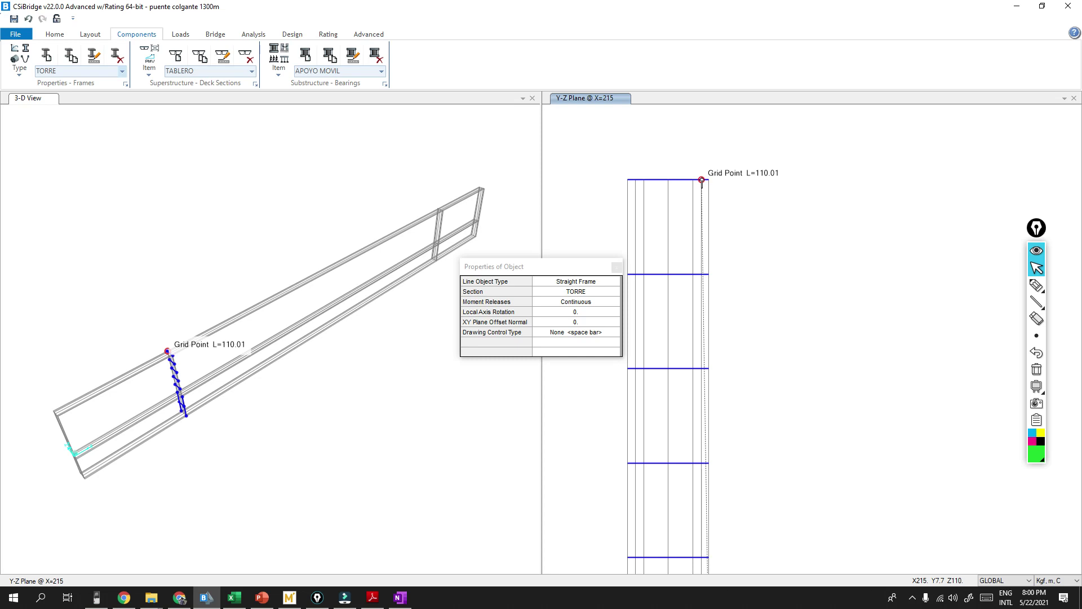
click(701, 180)
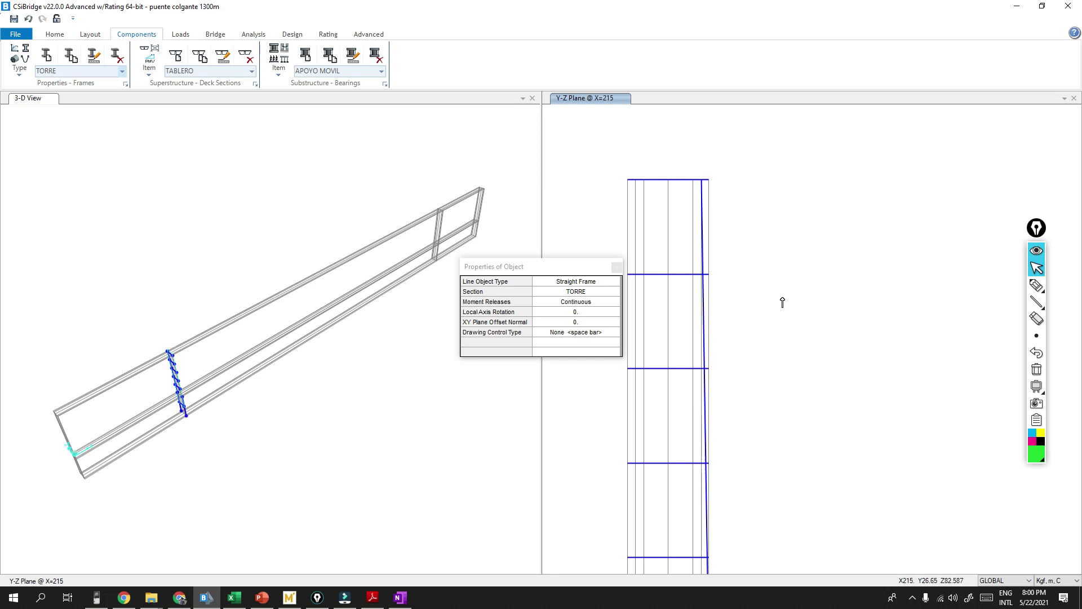
scroll(782, 302, down, 2)
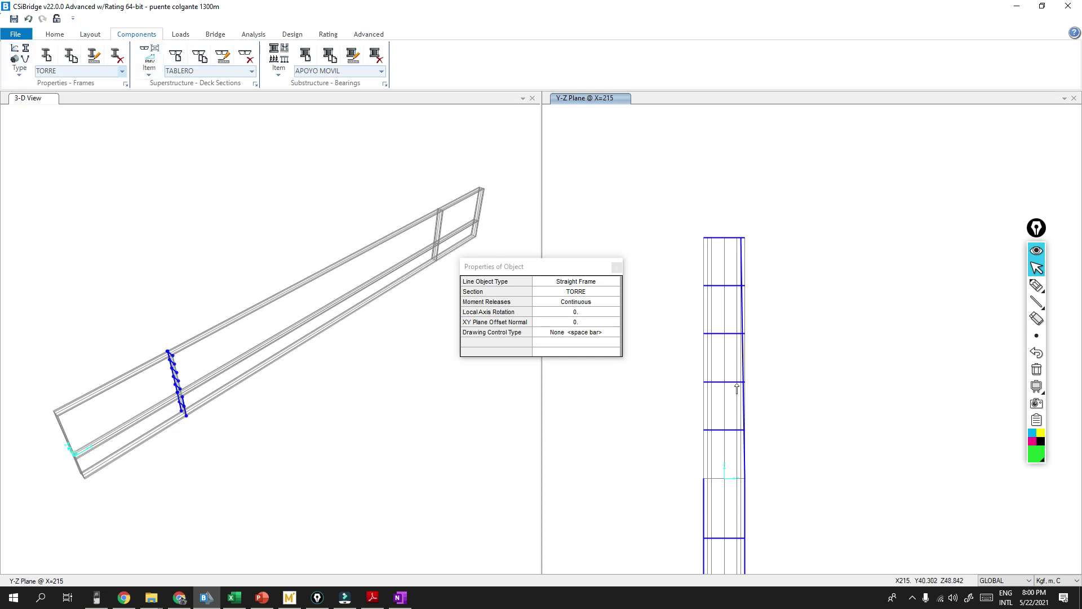
Step: Delete the lower tower leg at Y=-9.45 and undo the deletion
click(366, 36)
click(180, 50)
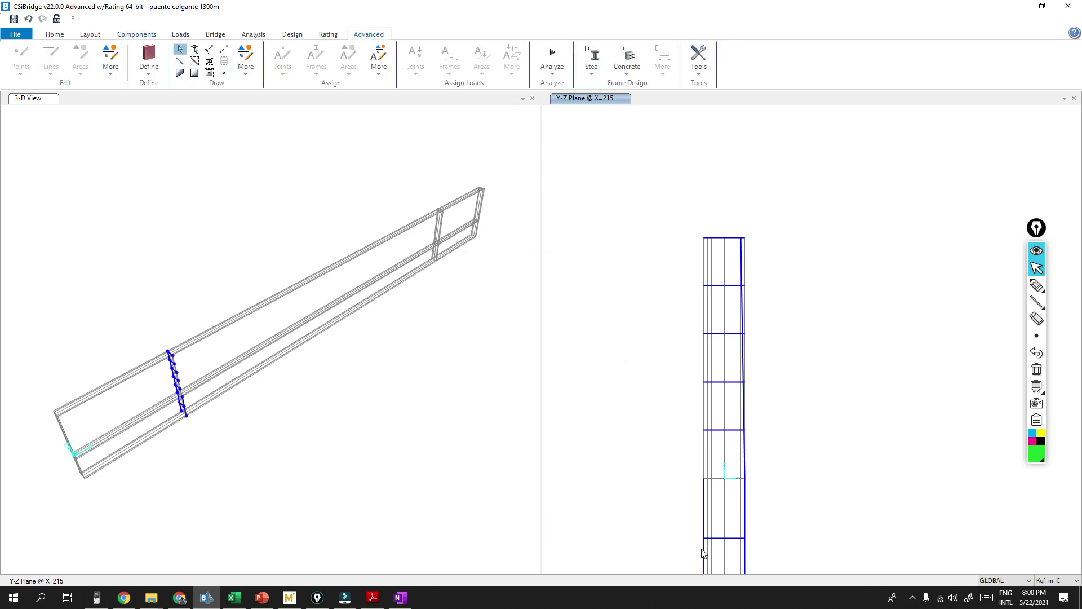
click(704, 491)
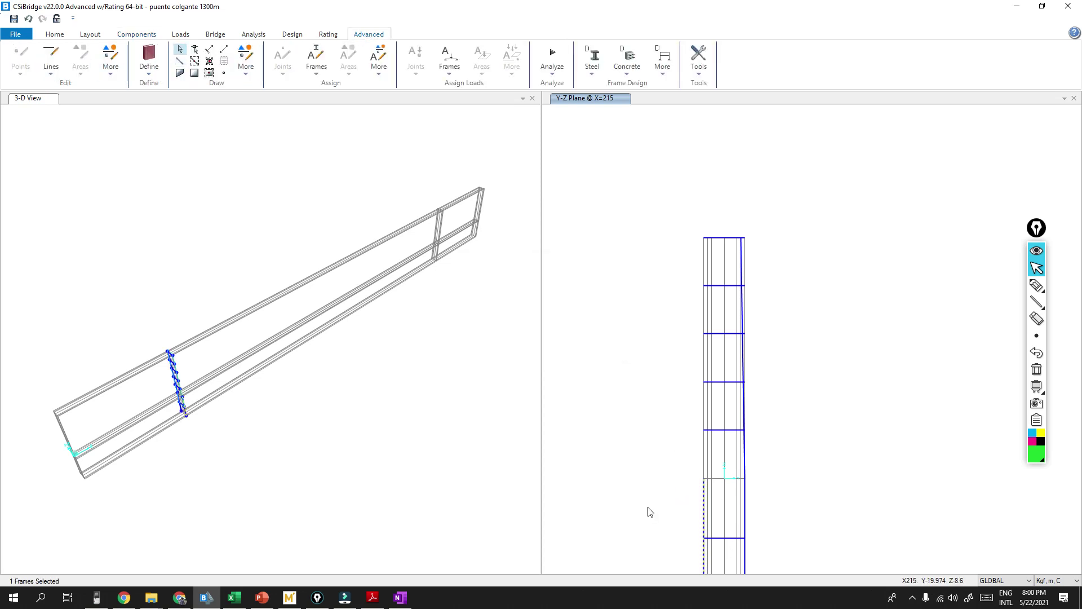
click(183, 61)
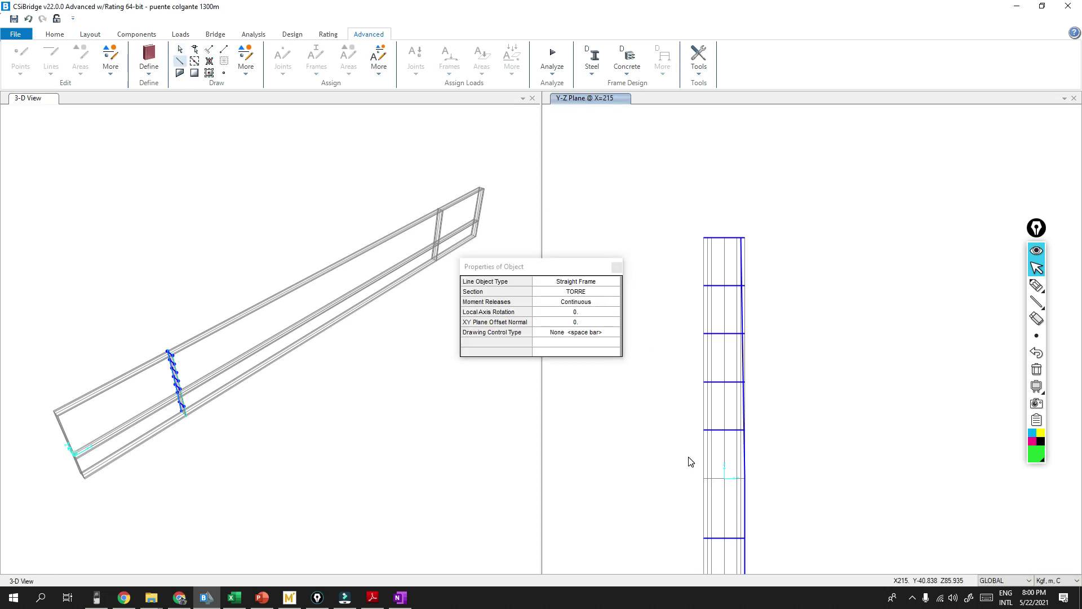
middle_drag(681, 467, 620, 379)
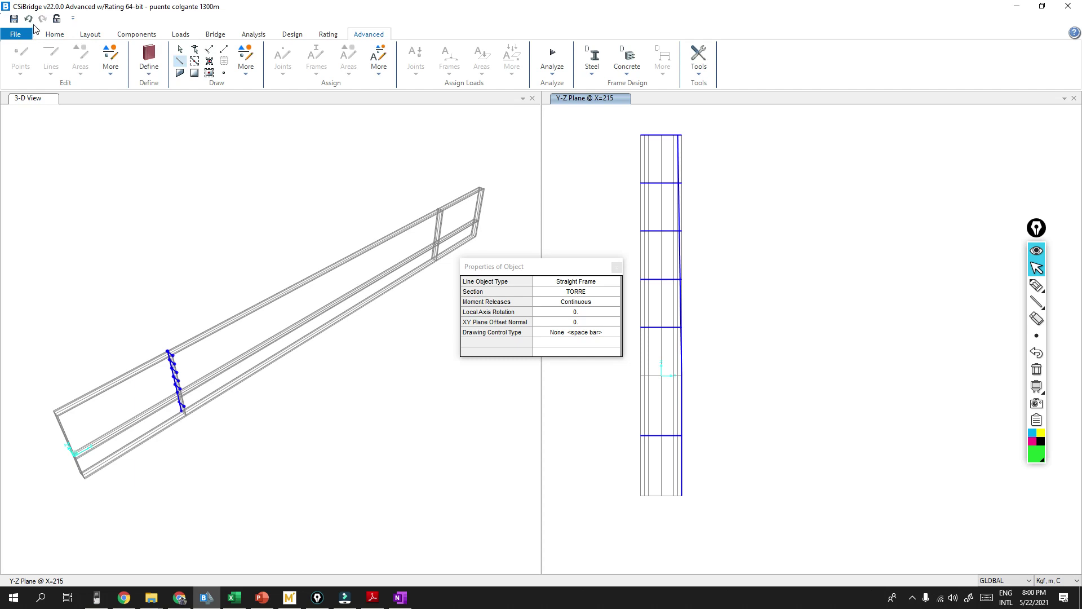
click(28, 20)
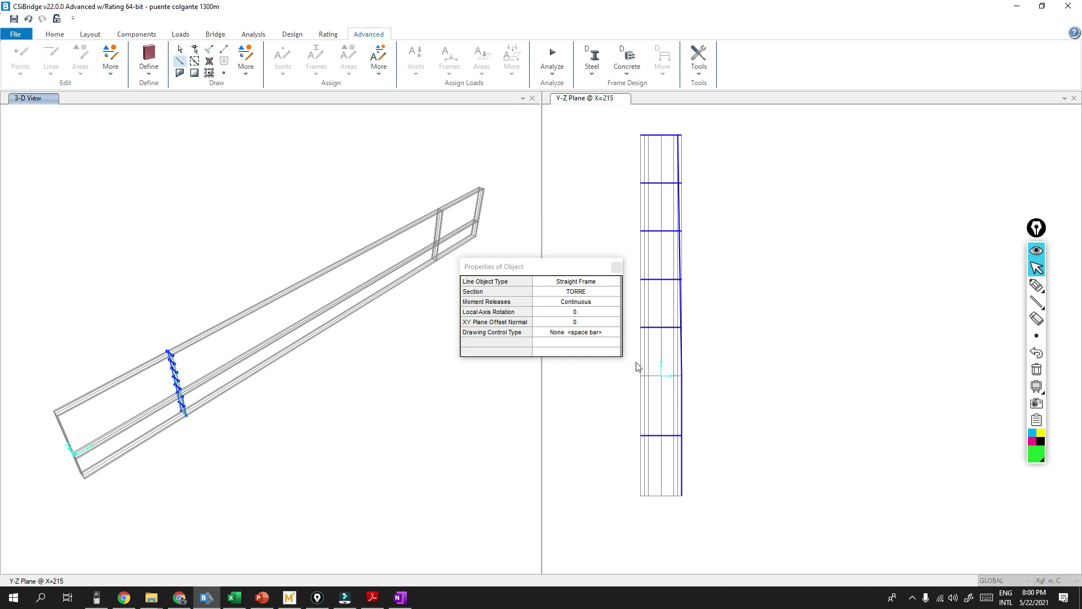
Step: Draw the opposite inclined upper leg with section TORRE from Y=-9.45, Z=0 to Y=-7.7, Z=110, and finish drawing
click(642, 378)
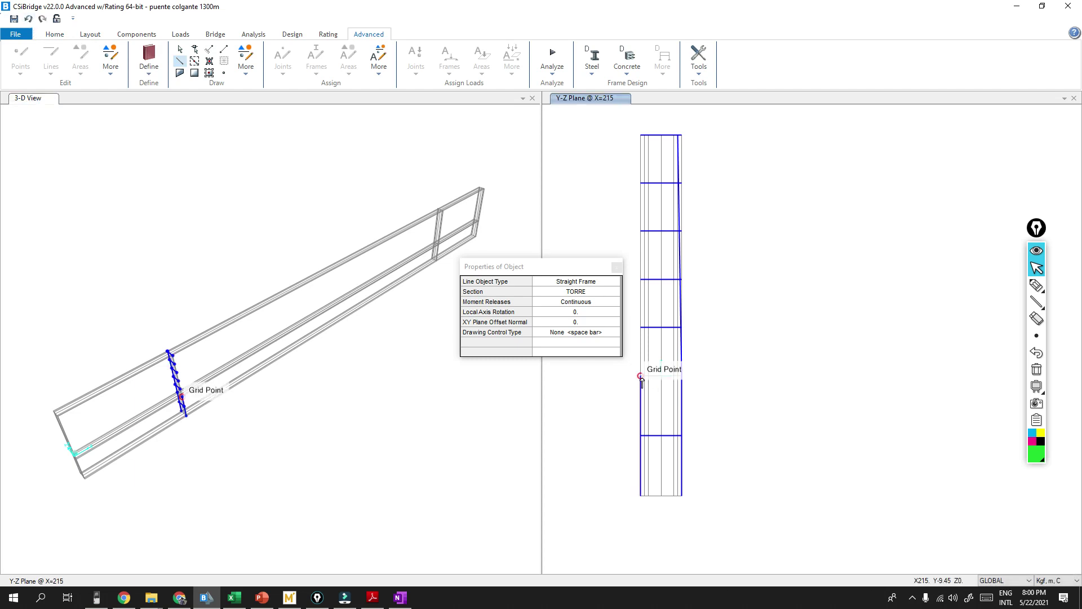
scroll(641, 379, up, 1)
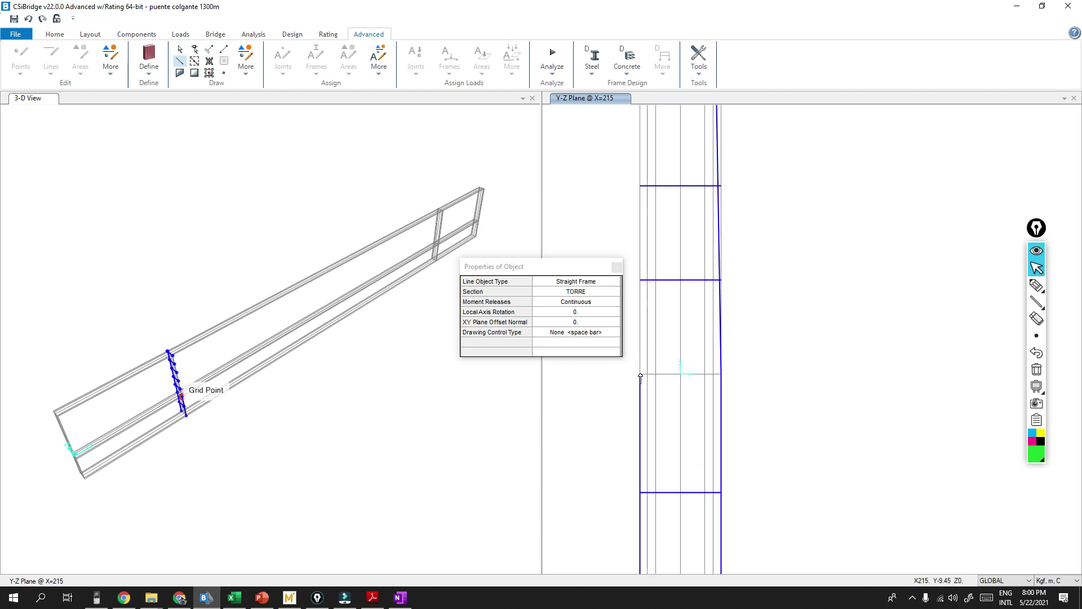
middle_drag(696, 225, 696, 326)
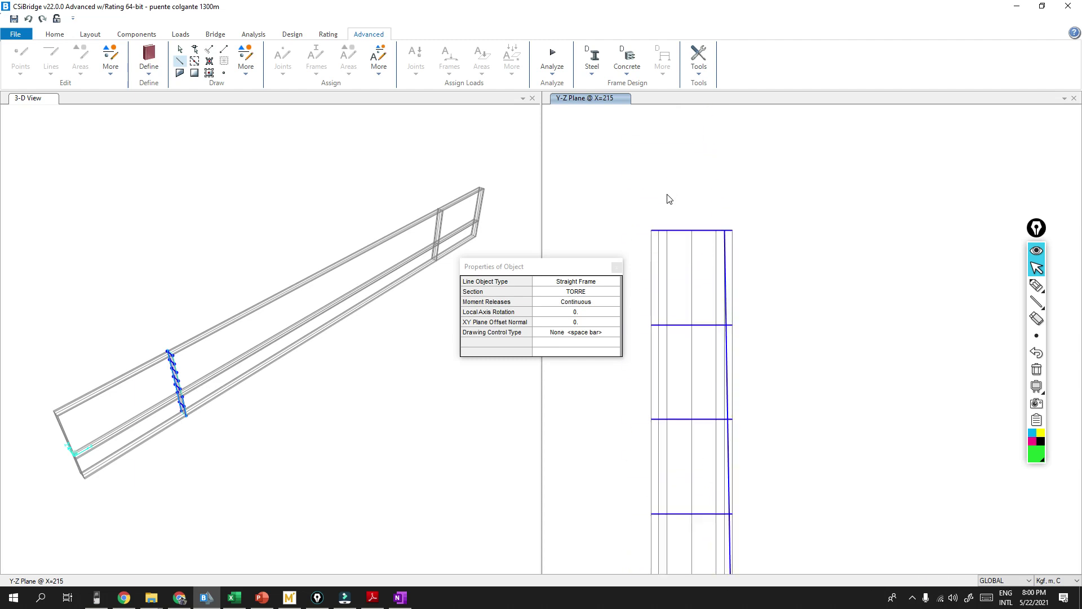
click(658, 231)
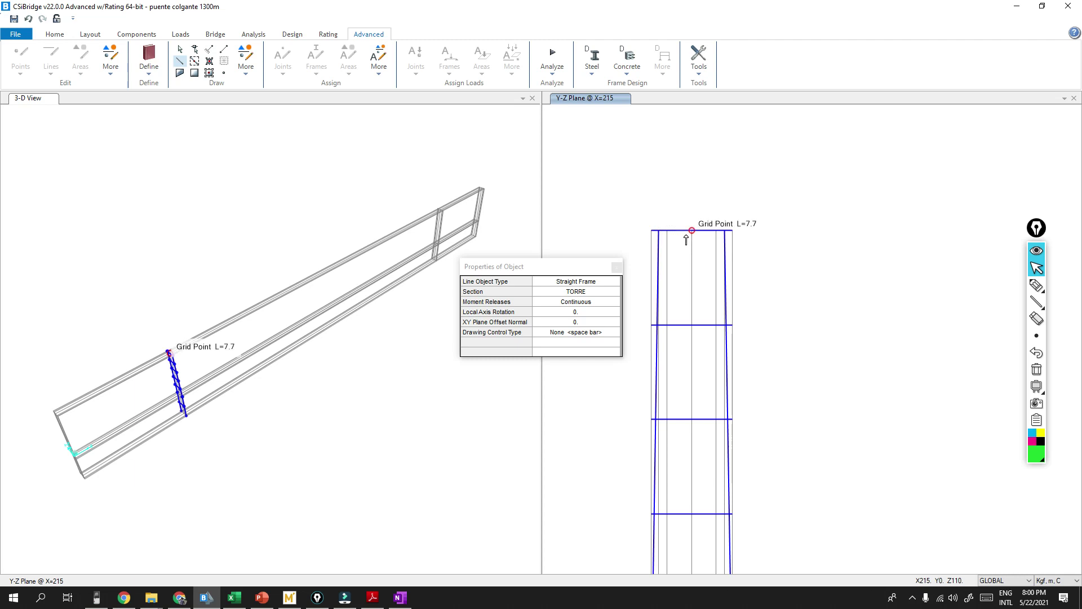
scroll(686, 239, down, 1)
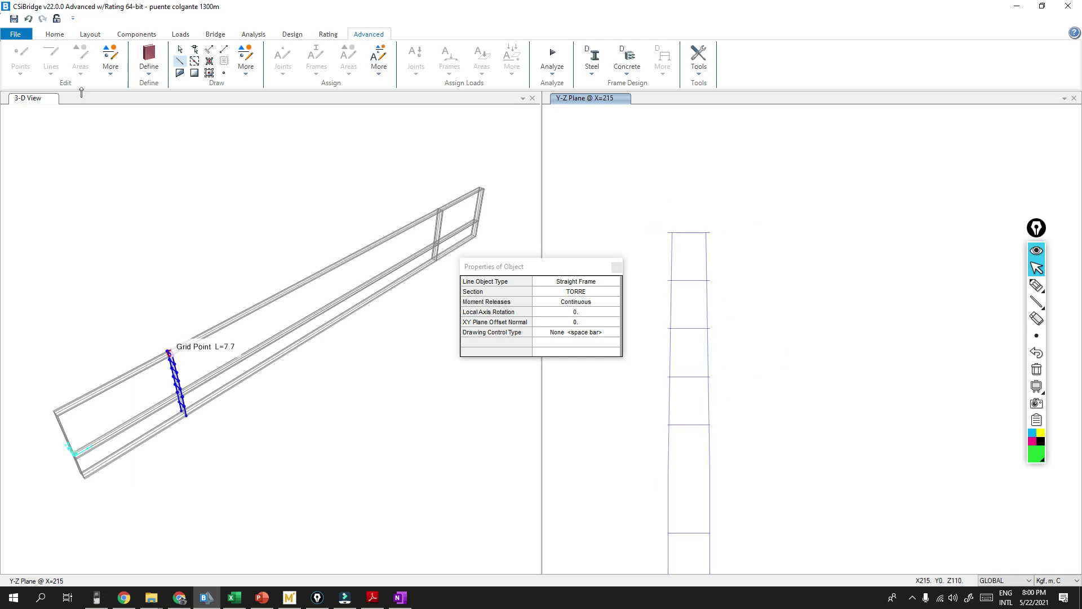
click(181, 50)
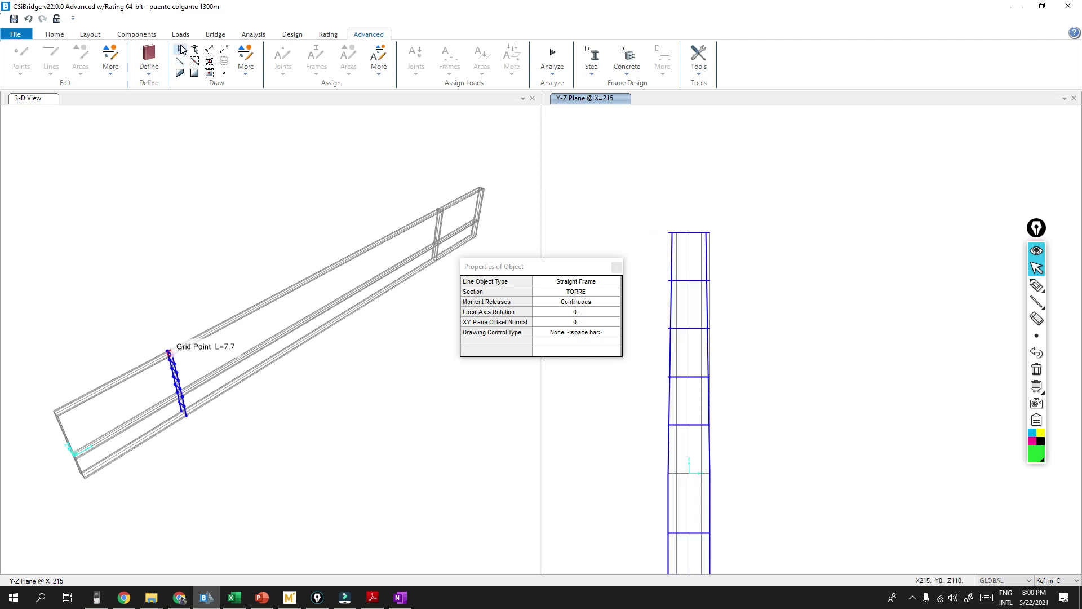
middle_drag(749, 237, 732, 210)
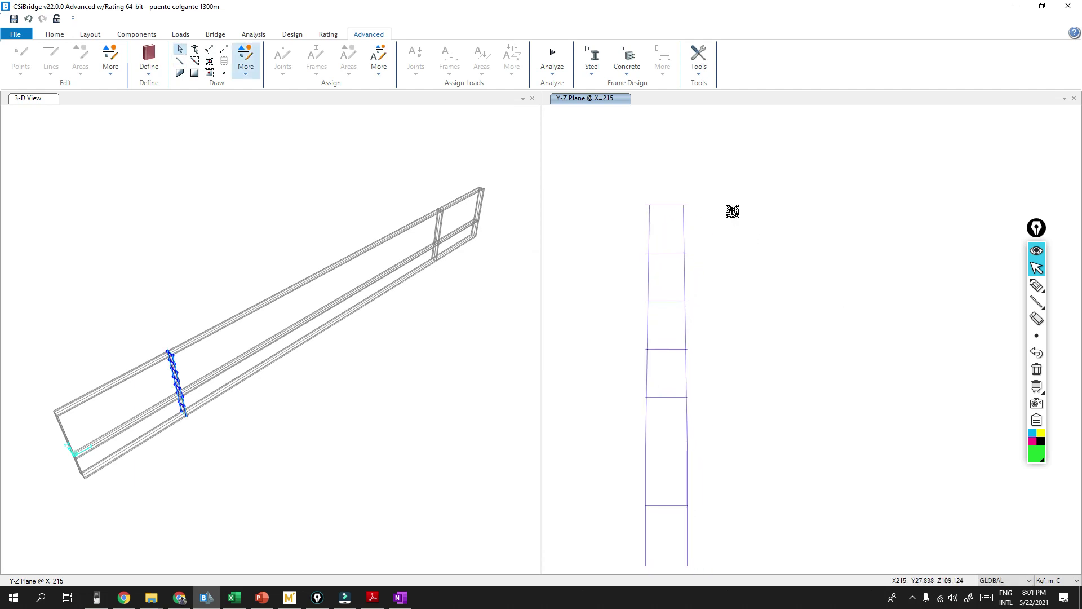
Step: Try to divide the tower's five upper cross-braces, breaking them at intersections with selected joints, straight frames, area edges and solid edges
drag(721, 181, 744, 265)
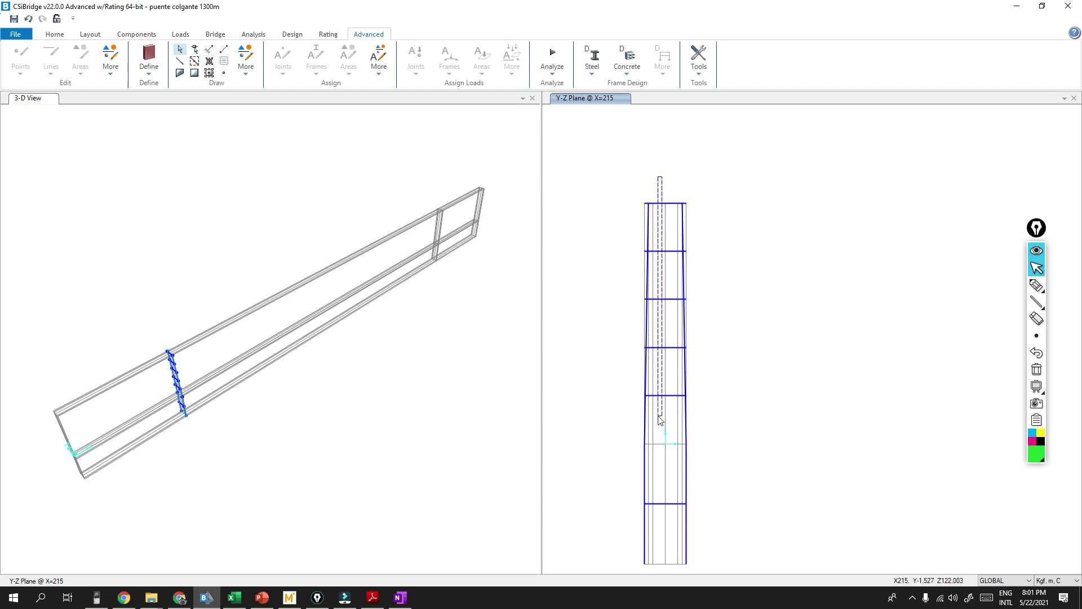
drag(660, 426, 654, 376)
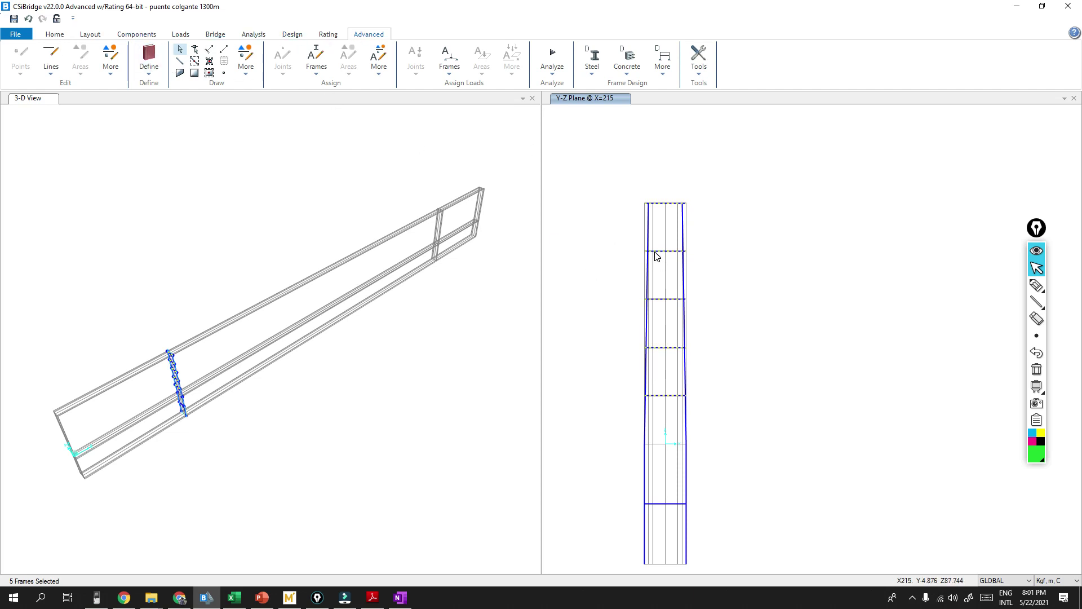
click(114, 70)
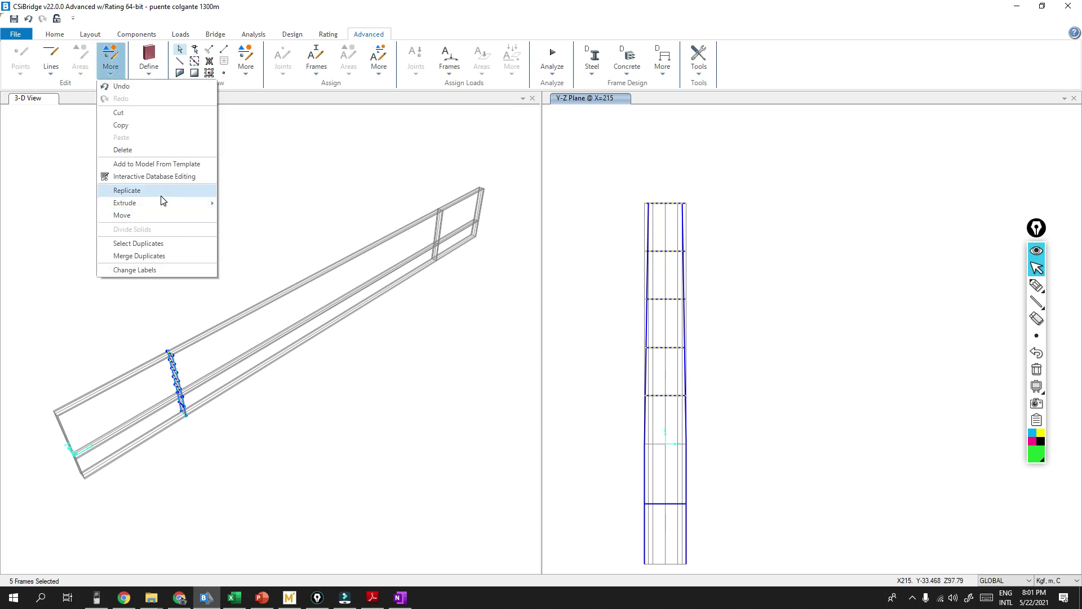
click(78, 65)
click(49, 58)
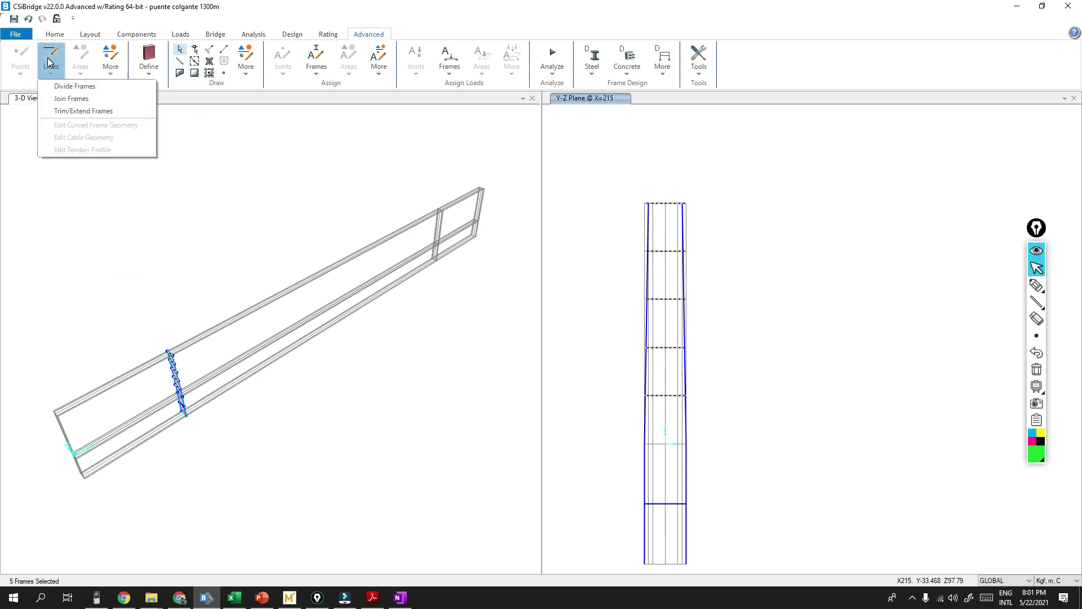
click(68, 87)
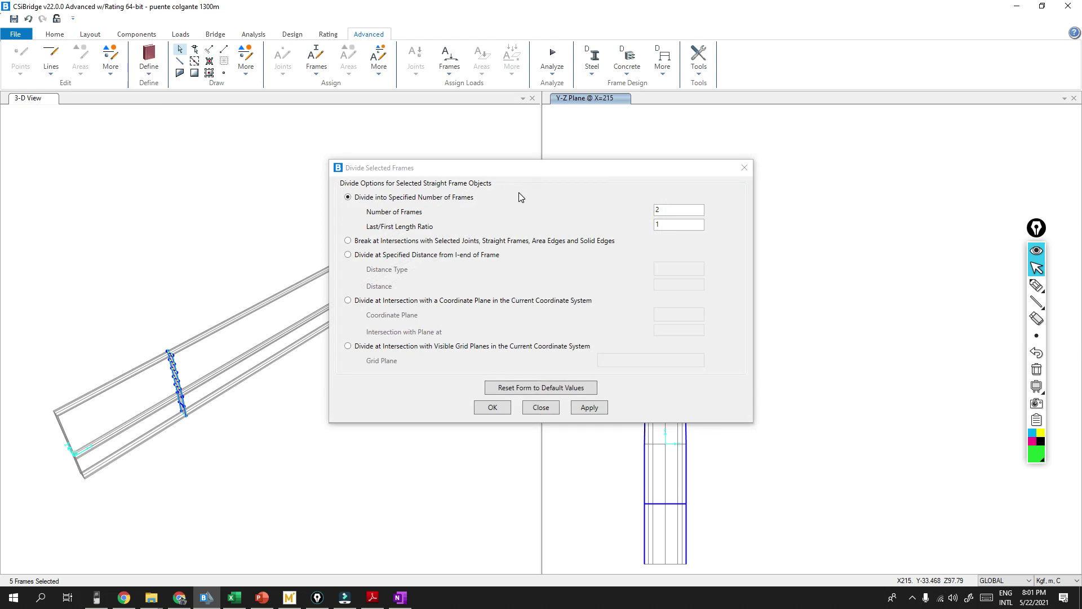
click(519, 241)
drag(594, 177, 348, 176)
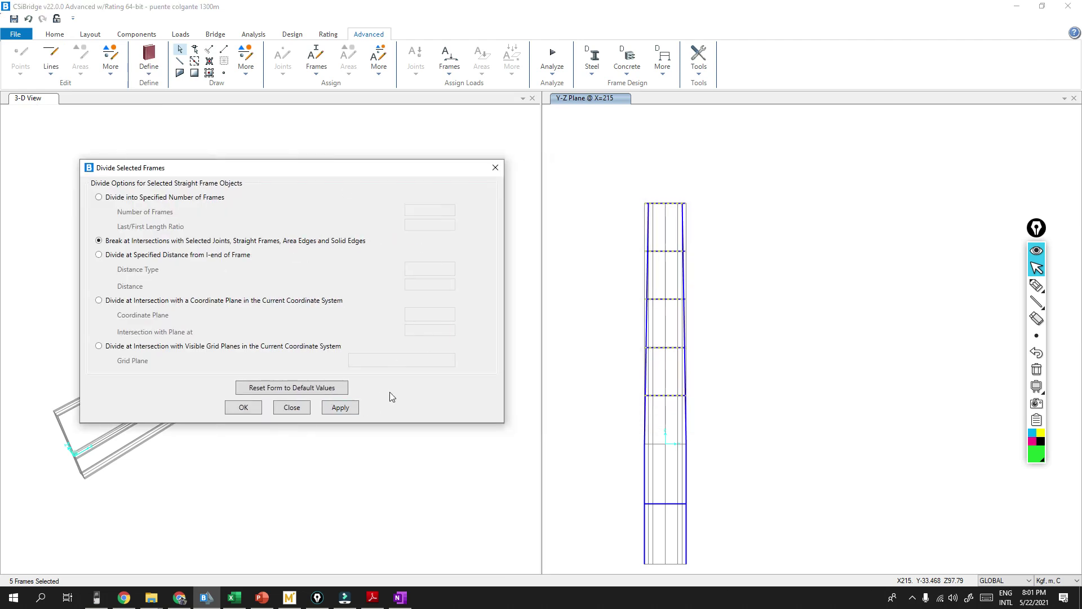
click(340, 407)
Step: Check a brace end for a break, and divide the upper braces together with the inclined legs at their intersections
drag(633, 260, 655, 242)
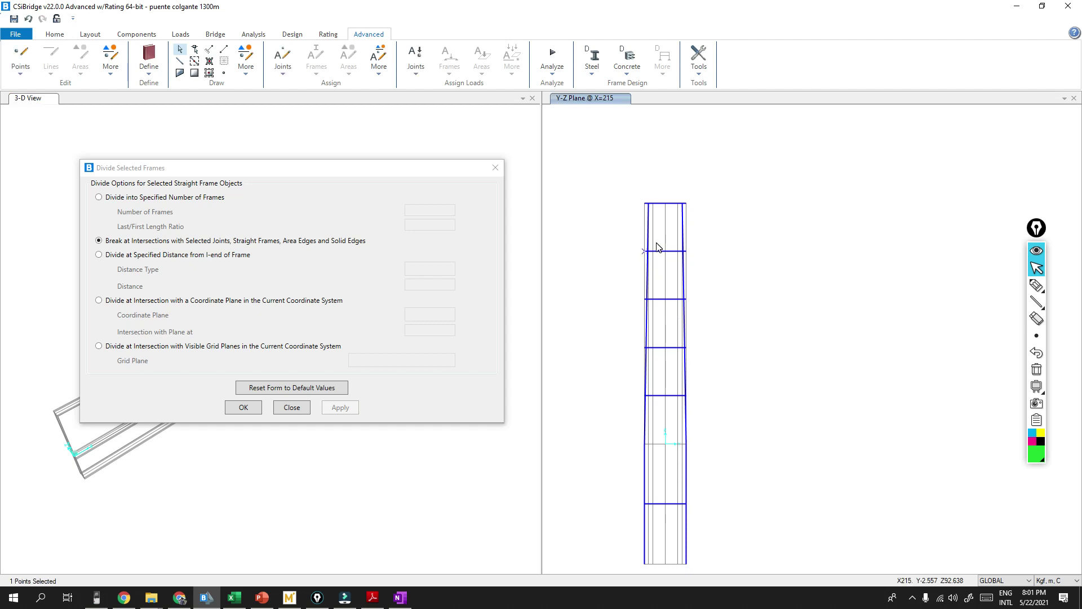
scroll(658, 246, up, 3)
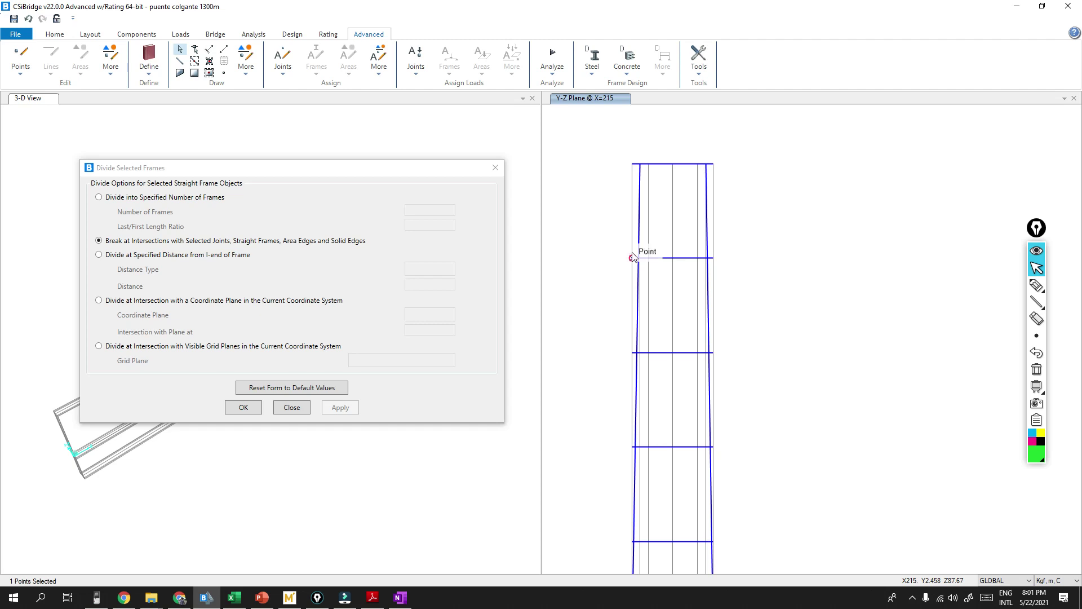
scroll(634, 256, up, 2)
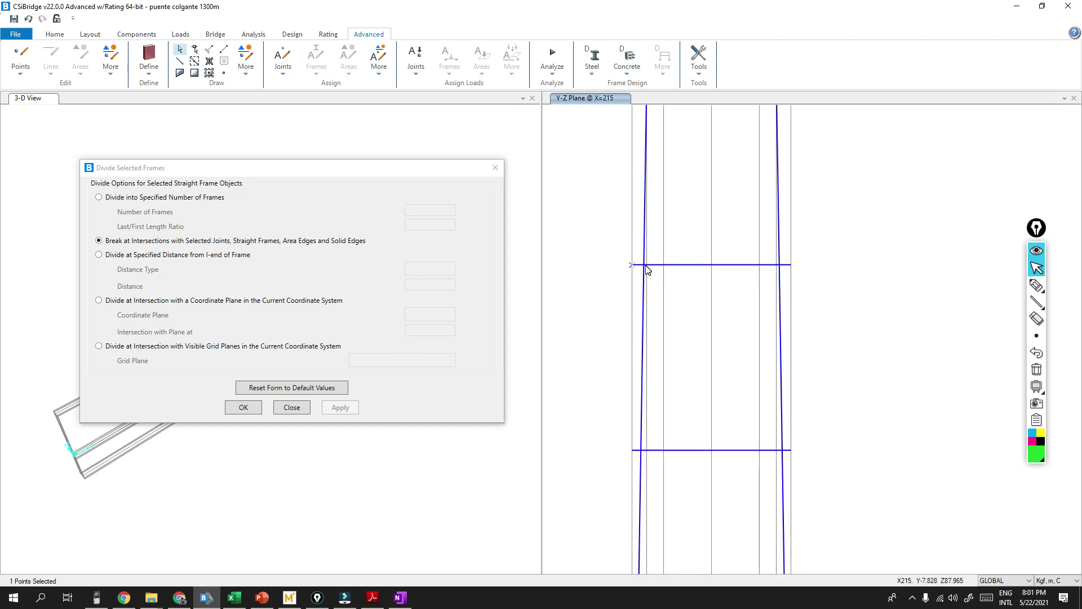
scroll(686, 310, down, 2)
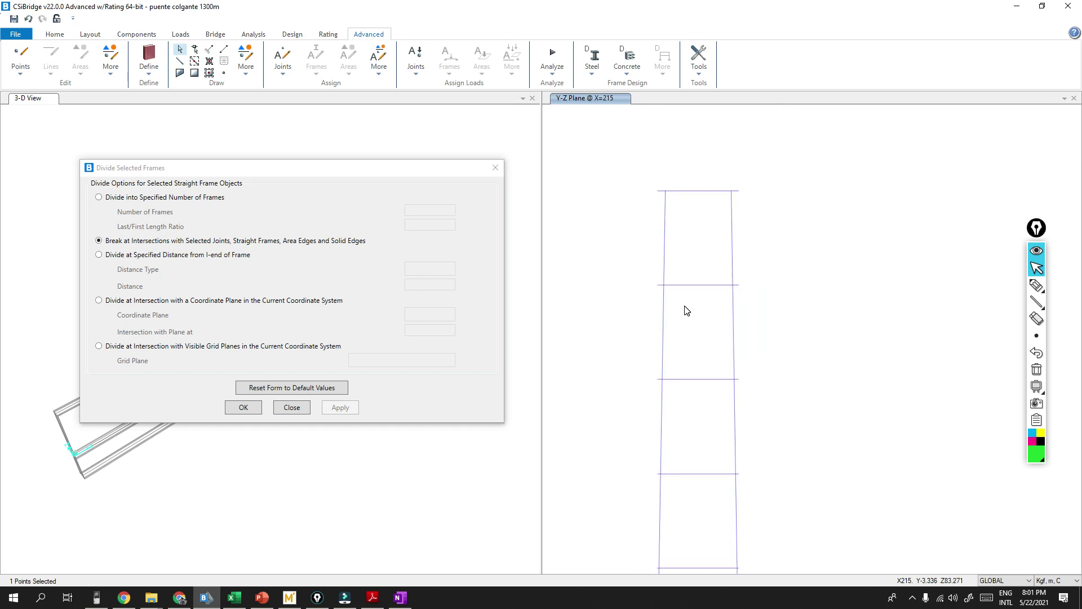
middle_drag(711, 354, 675, 276)
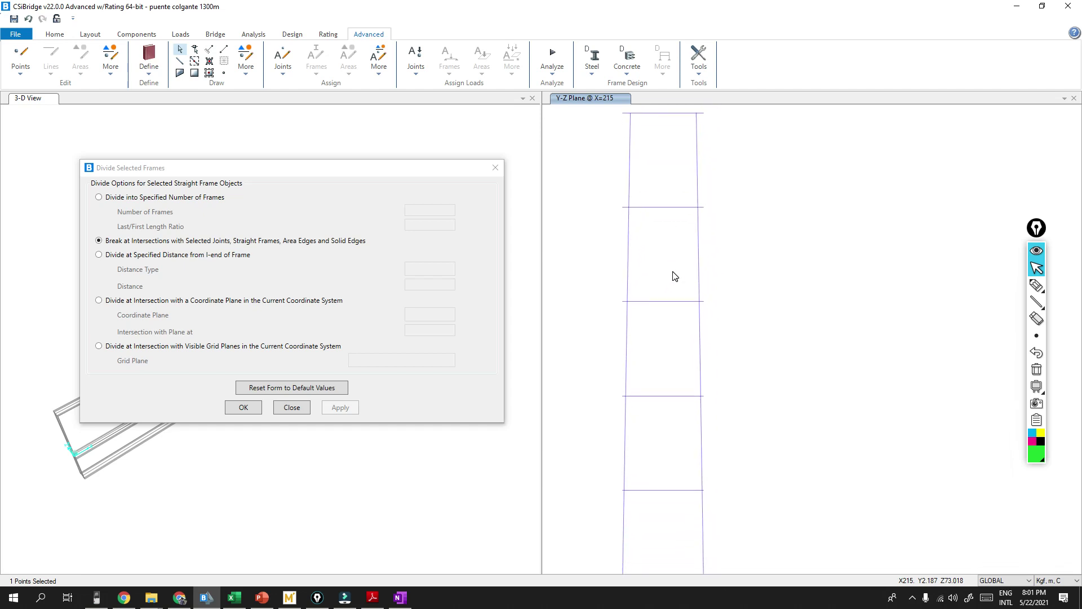
scroll(666, 290, down, 2)
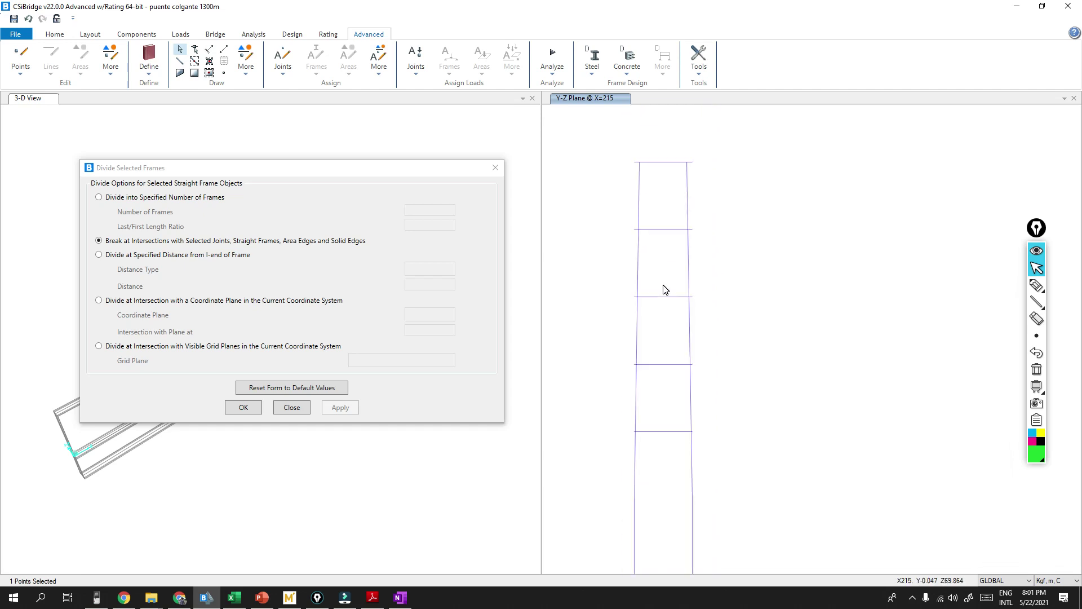
drag(701, 234, 607, 425)
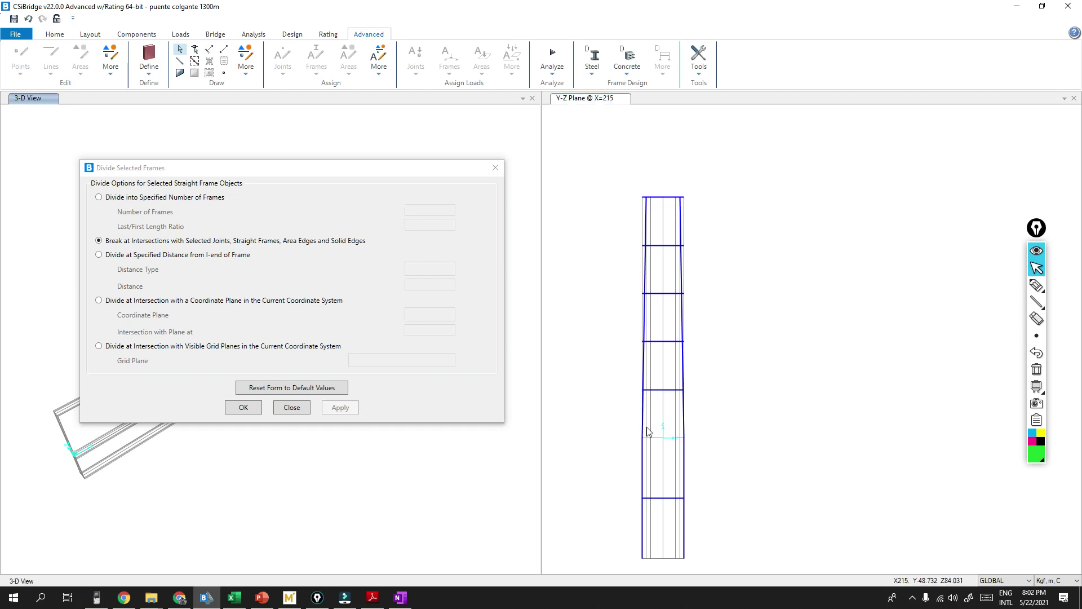
scroll(653, 250, up, 1)
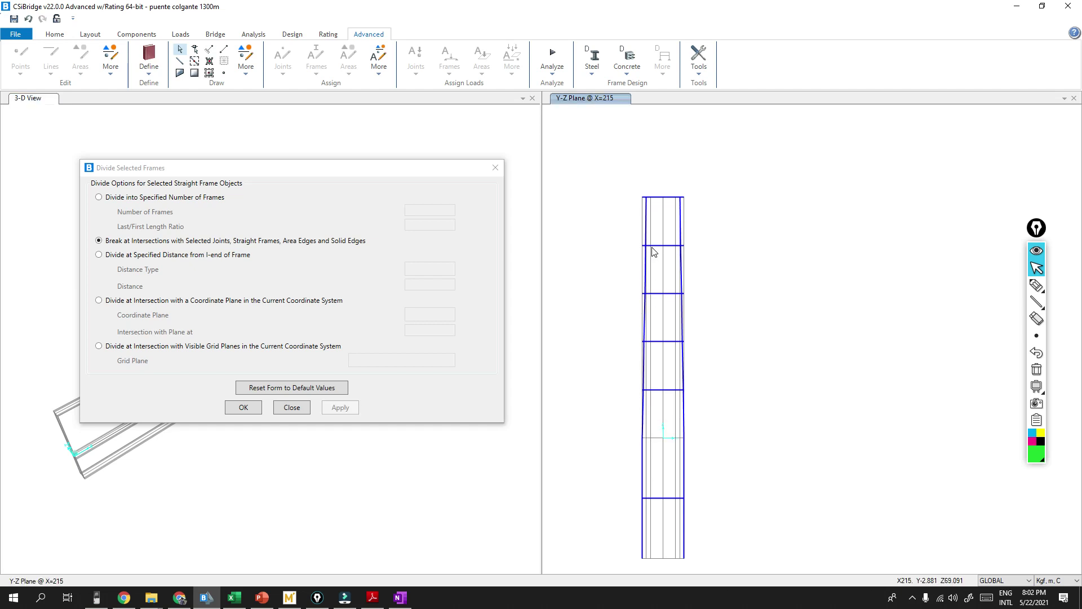
scroll(652, 248, up, 1)
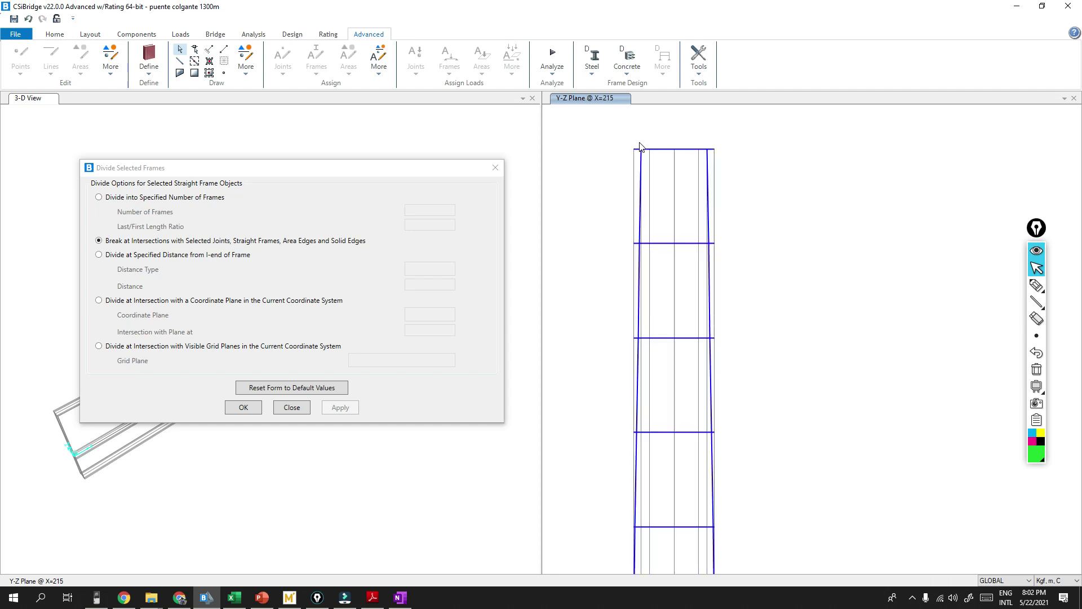
Step: Delete the topmost cross-brace of the tower at Z=110
drag(635, 140, 622, 183)
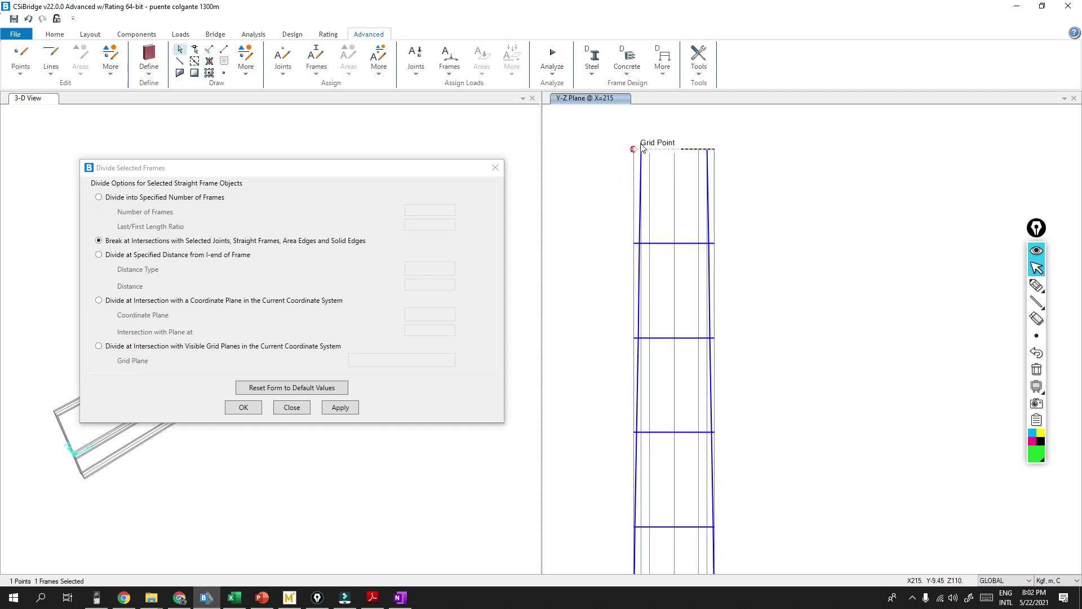
drag(758, 140, 557, 192)
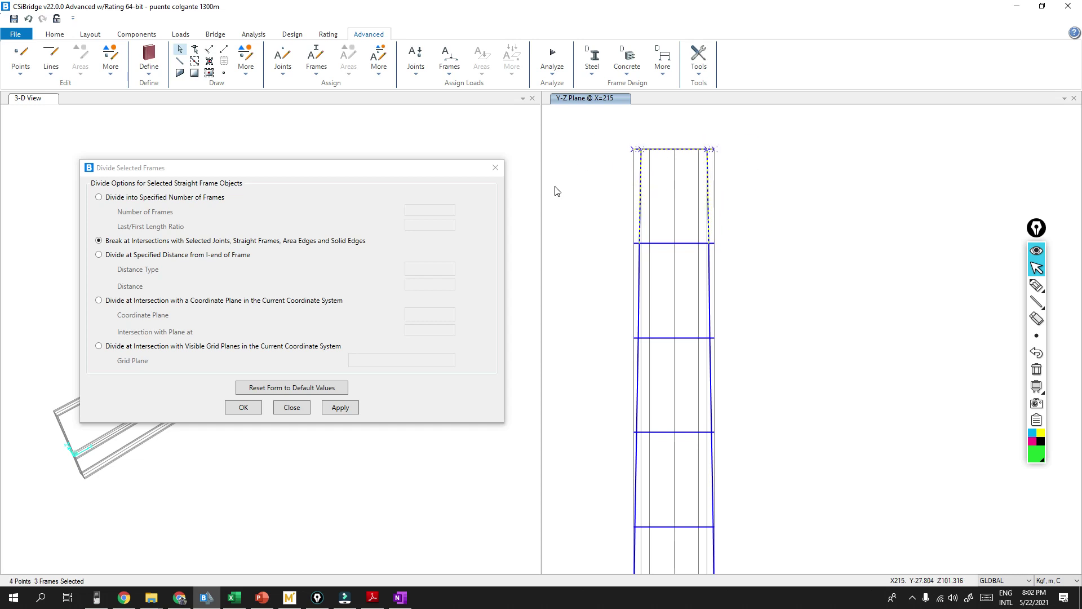
click(665, 149)
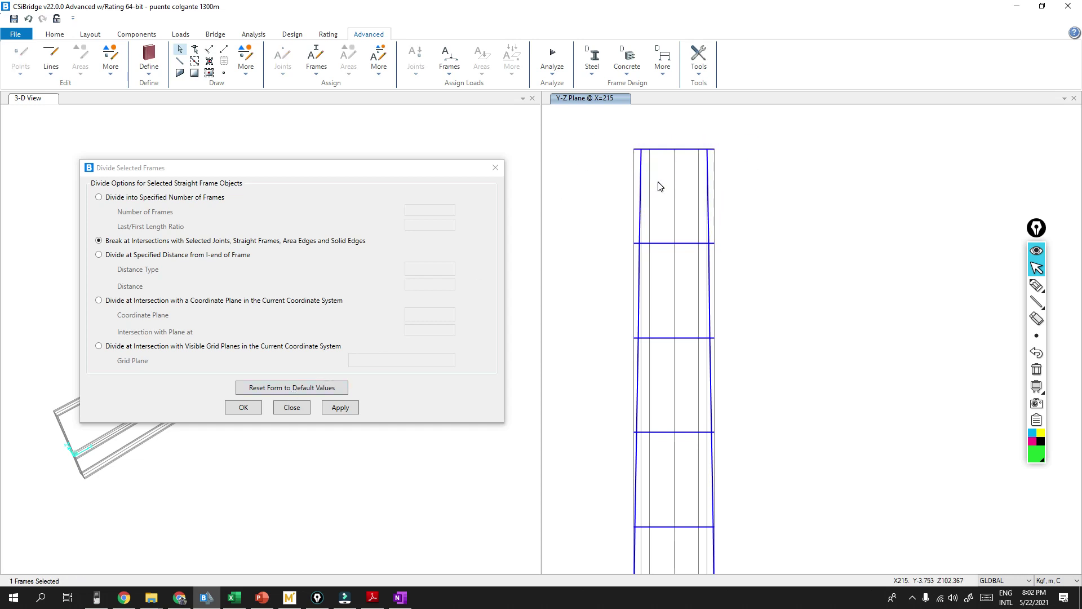
key(ctrl+q)
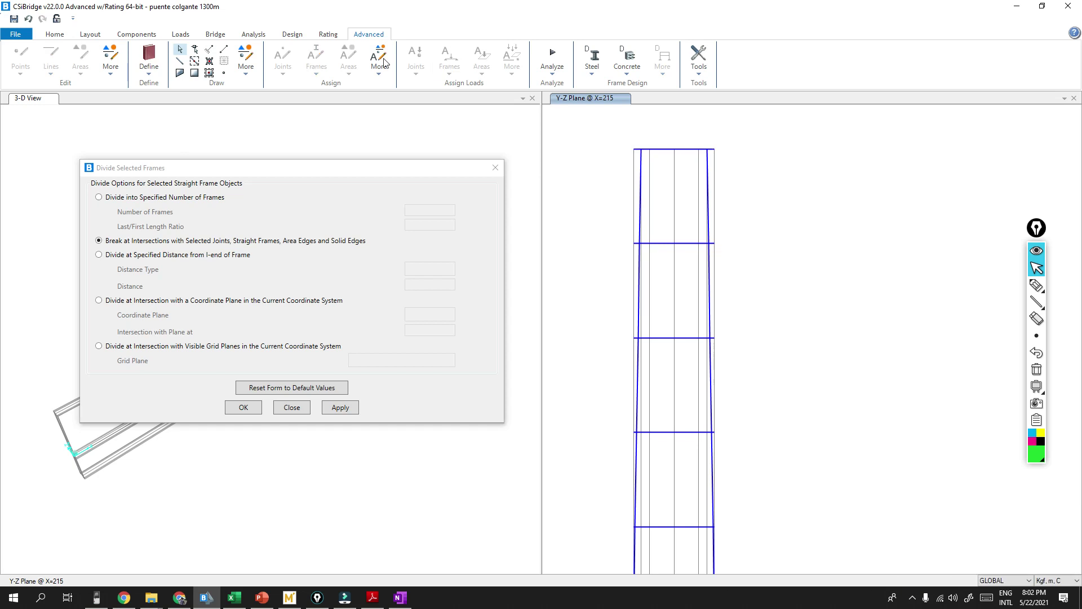
Step: Redraw the top cross-brace between the tops of the two inclined legs with section VIGA ARRIOSTRE 150X50, and finish drawing
click(180, 62)
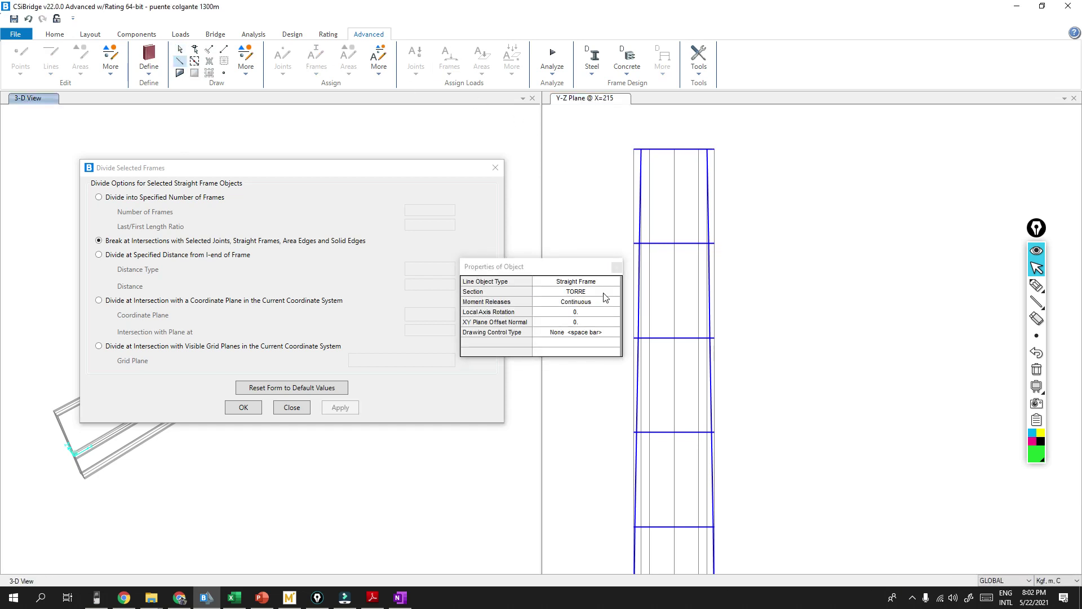
click(605, 293)
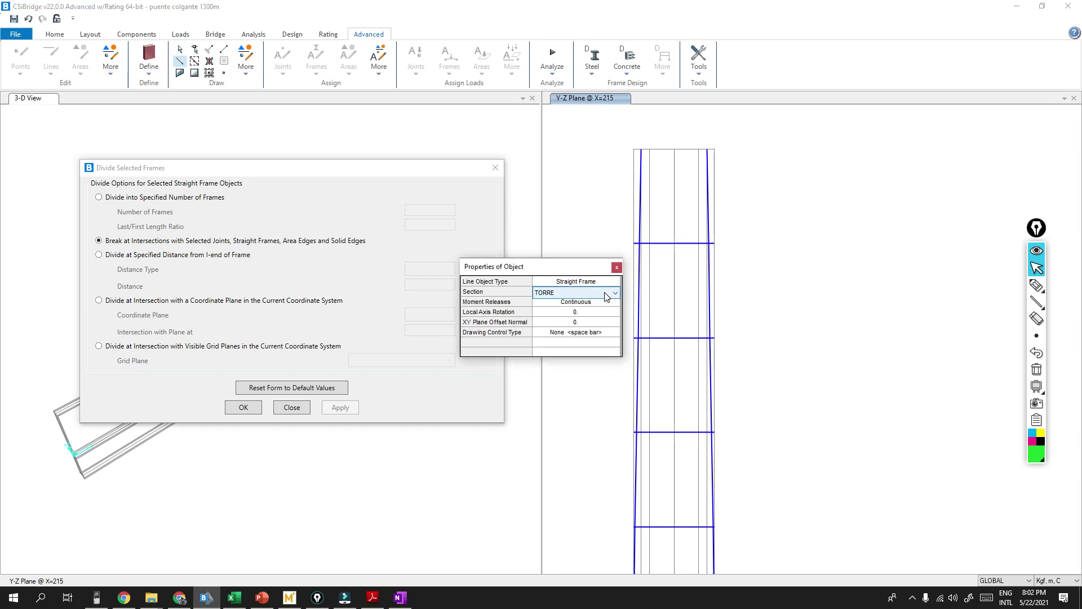
click(614, 293)
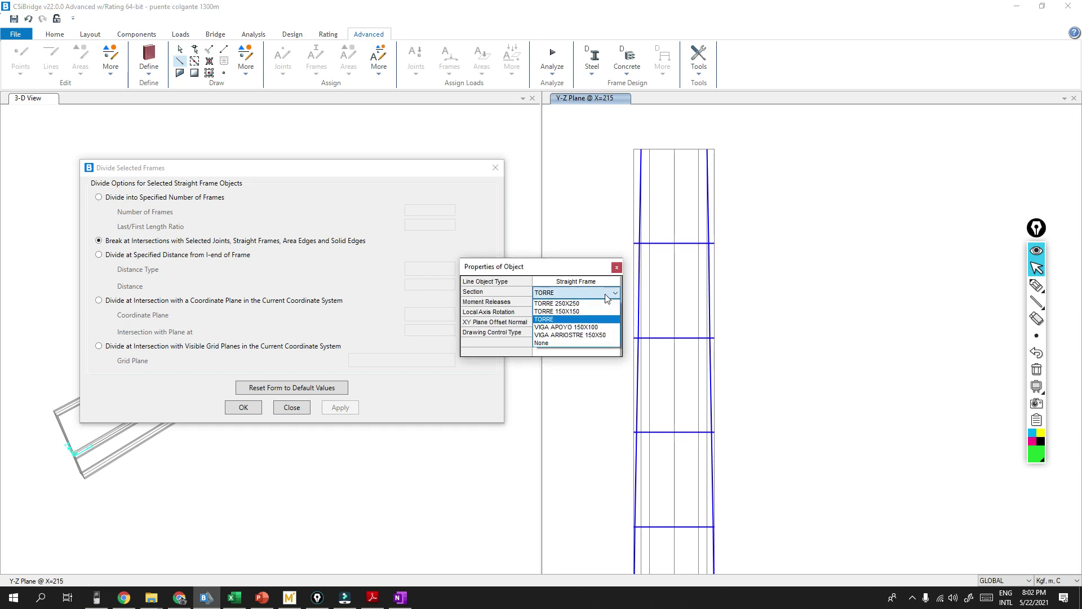
click(599, 339)
click(642, 150)
click(708, 150)
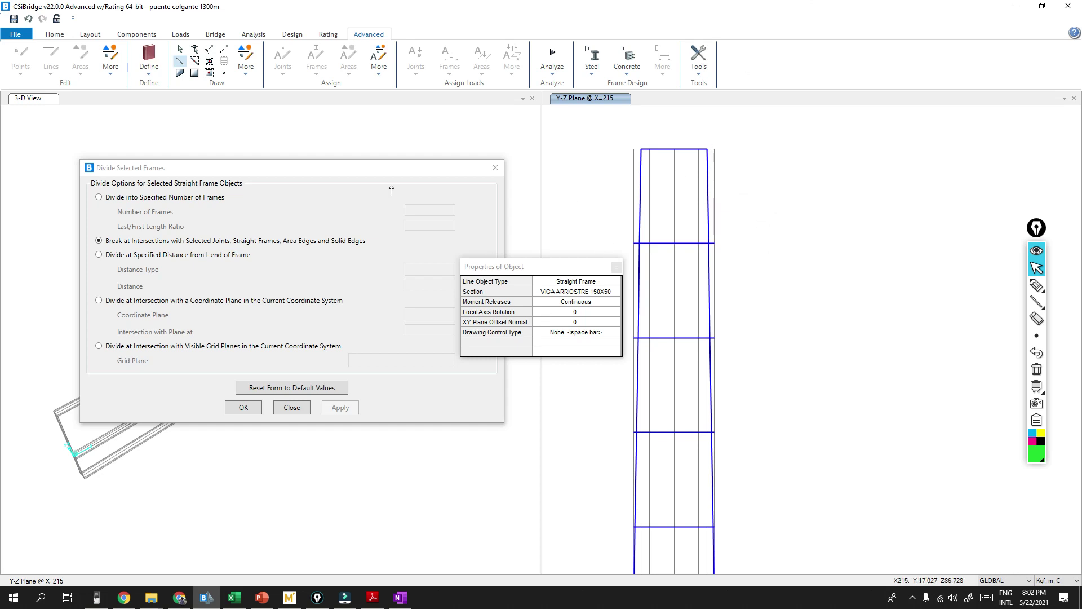
click(180, 50)
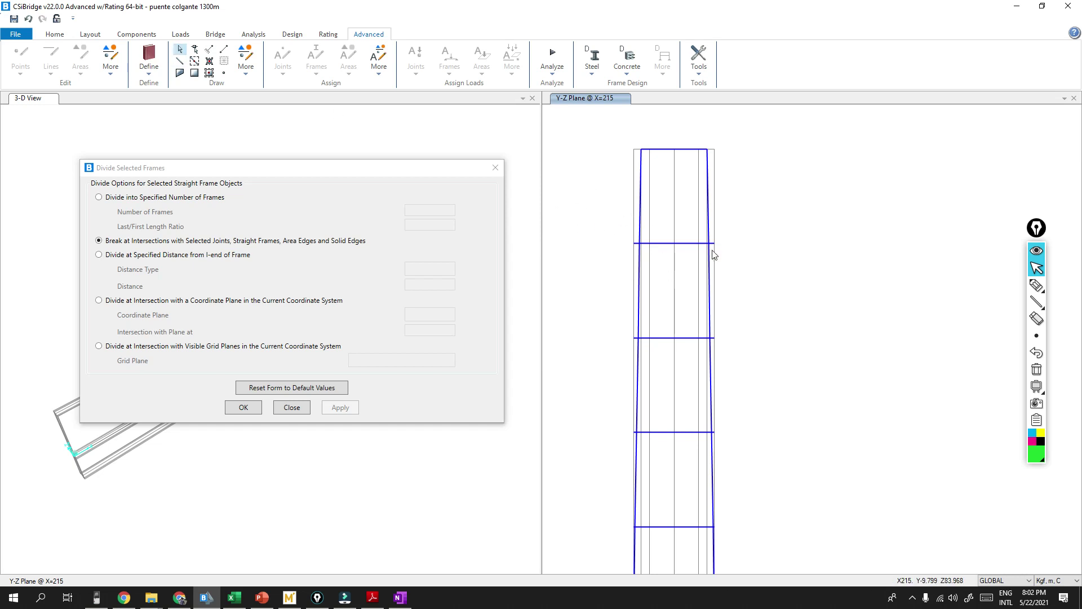
Step: Delete both overhanging brace ends outside the inclined legs at Z=88
drag(755, 247, 711, 234)
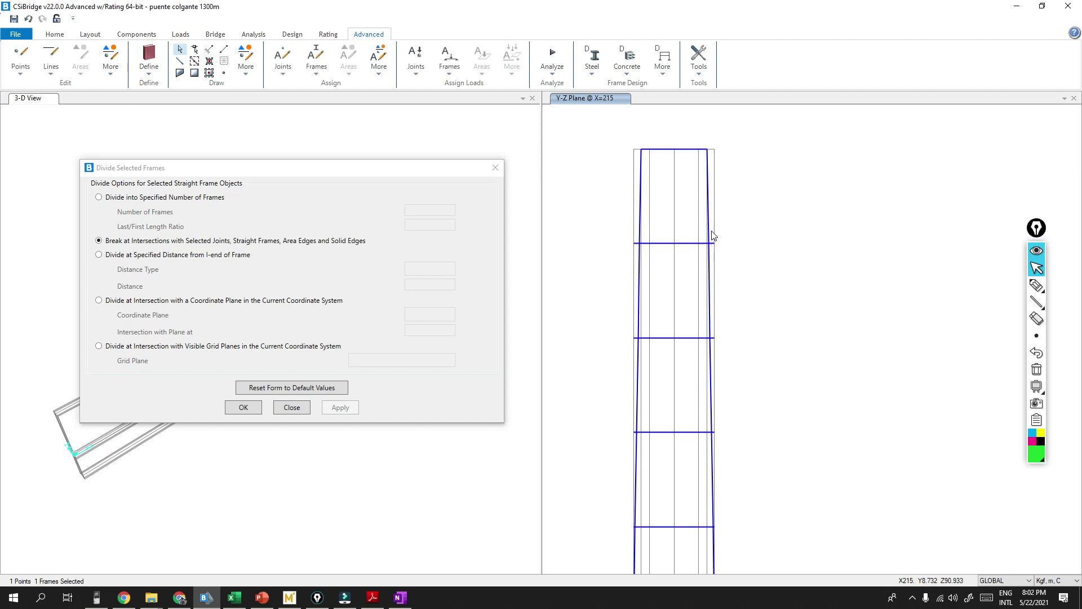
click(642, 244)
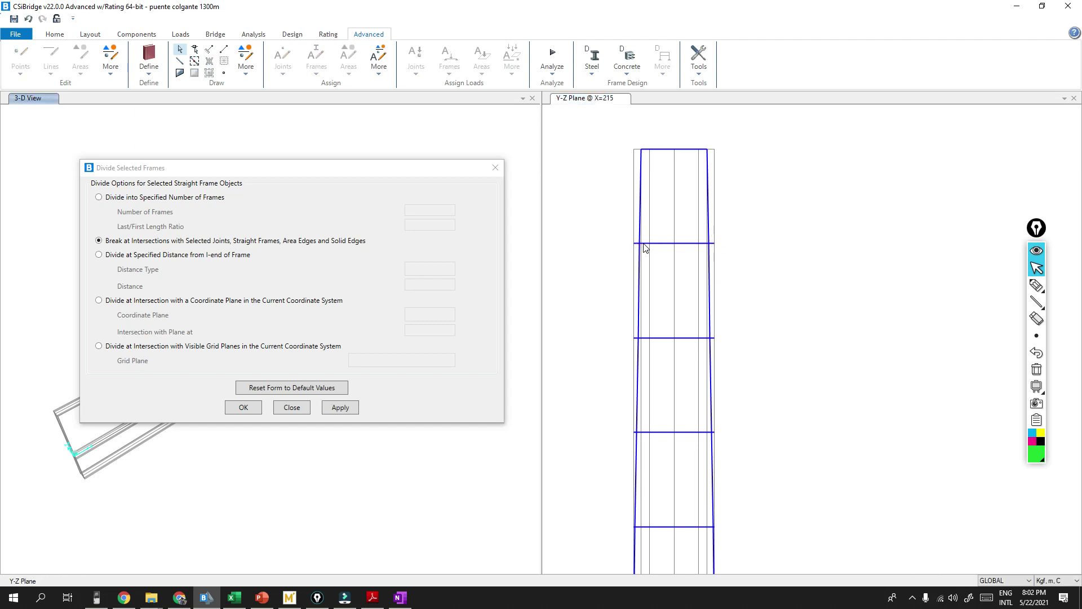
scroll(642, 245, up, 3)
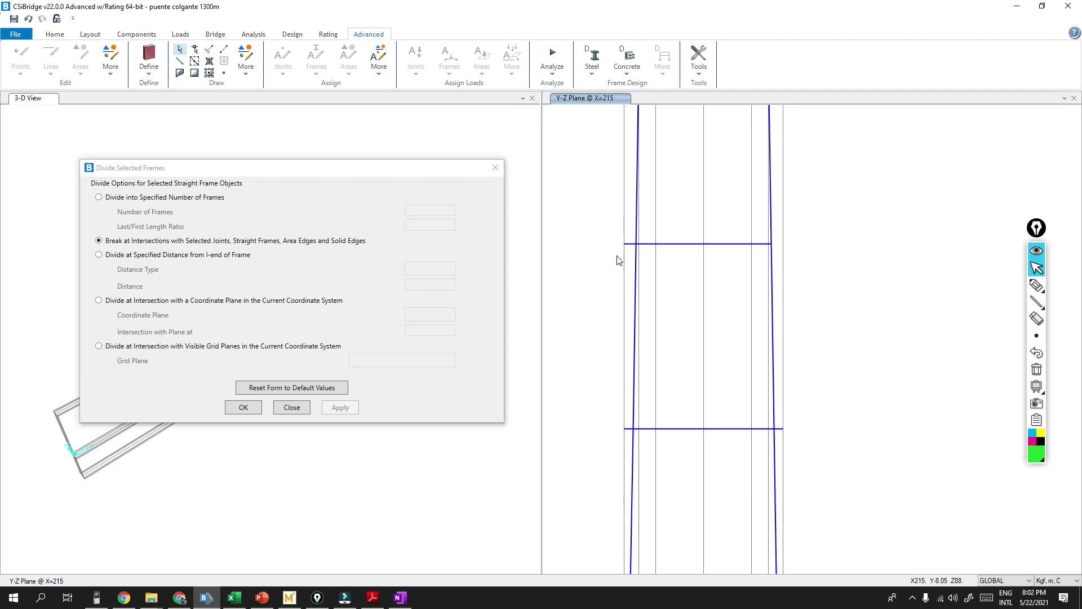
drag(633, 235, 617, 269)
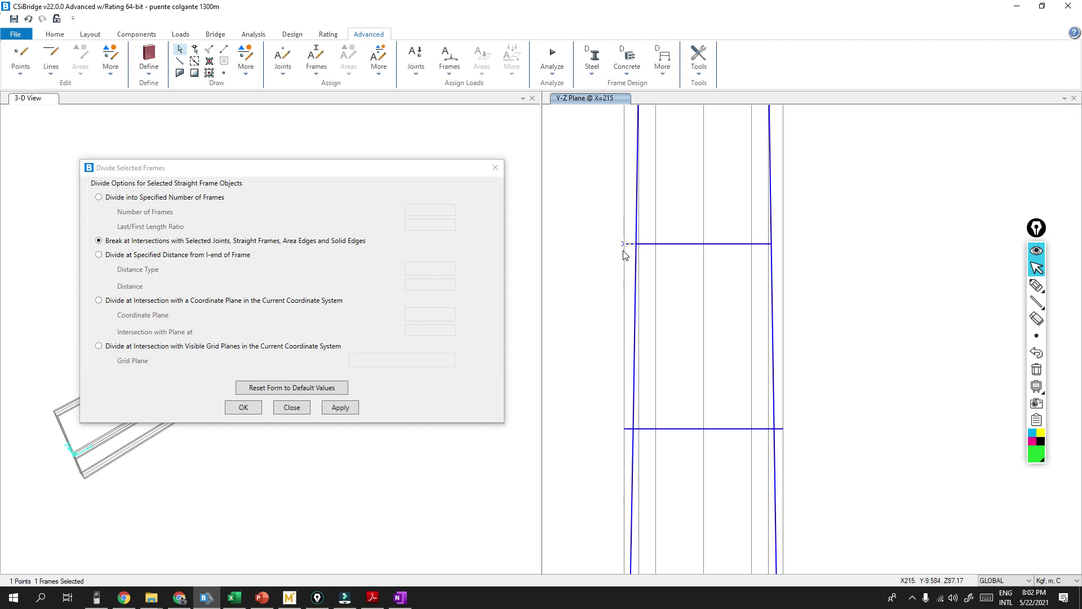
click(633, 457)
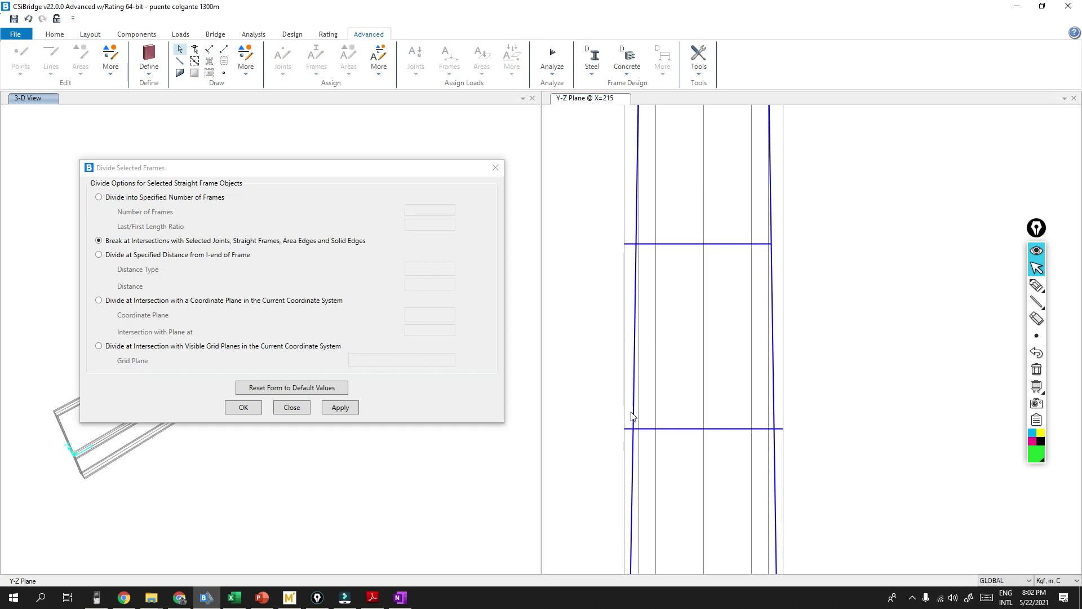
Step: Delete the overhanging ends outside the inclined legs on the two cross-braces below Z=88
drag(632, 419, 622, 439)
click(626, 438)
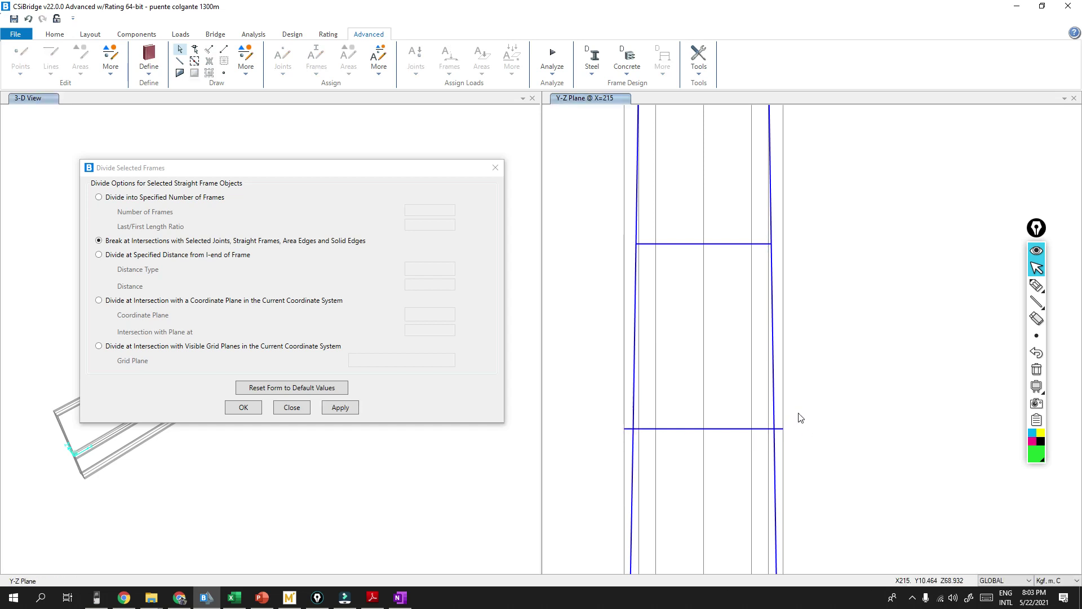
drag(798, 411, 780, 447)
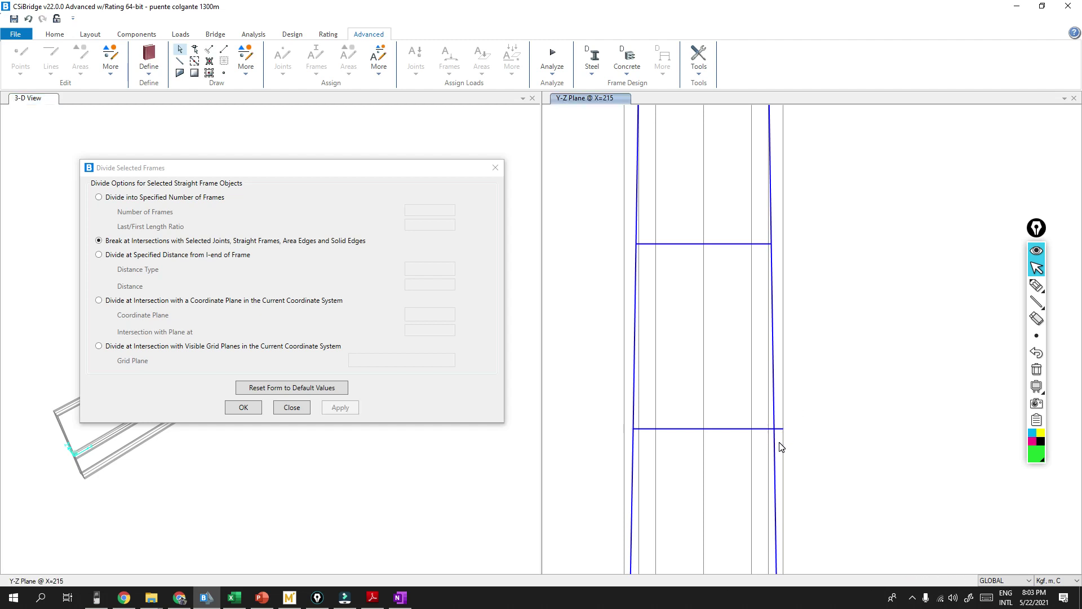
click(781, 443)
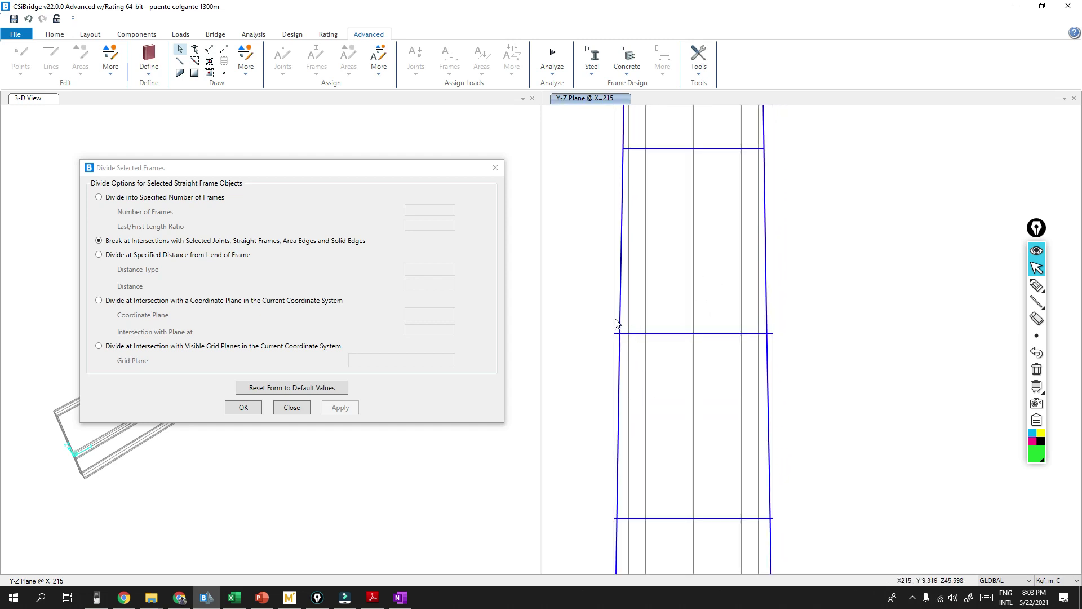
drag(617, 318, 599, 356)
drag(780, 316, 773, 353)
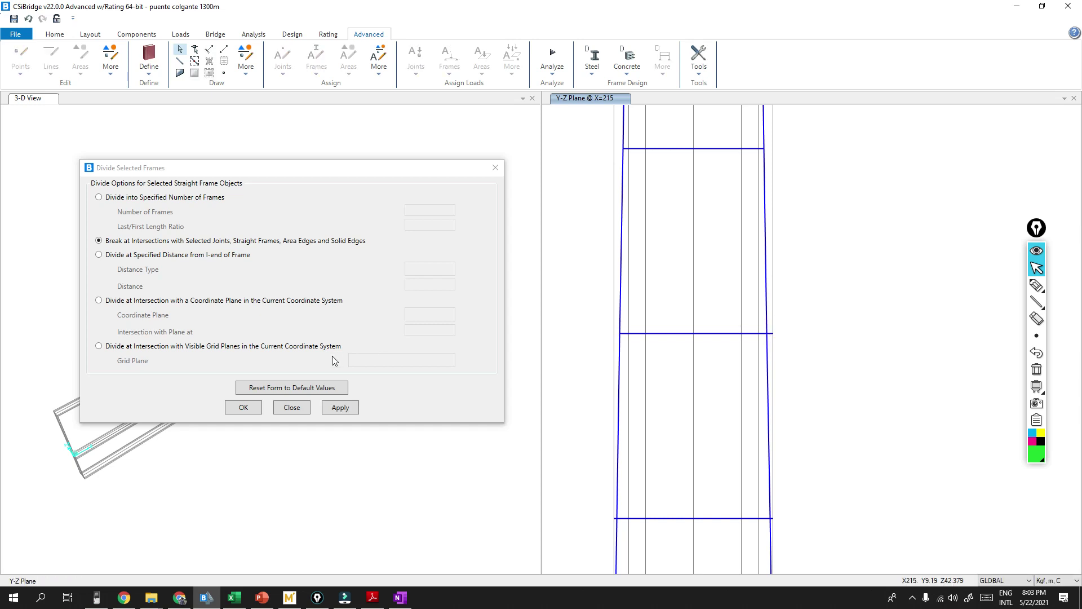
Step: Delete both overhanging brace ends outside the inclined legs on the cross-brace at Z=22
click(619, 534)
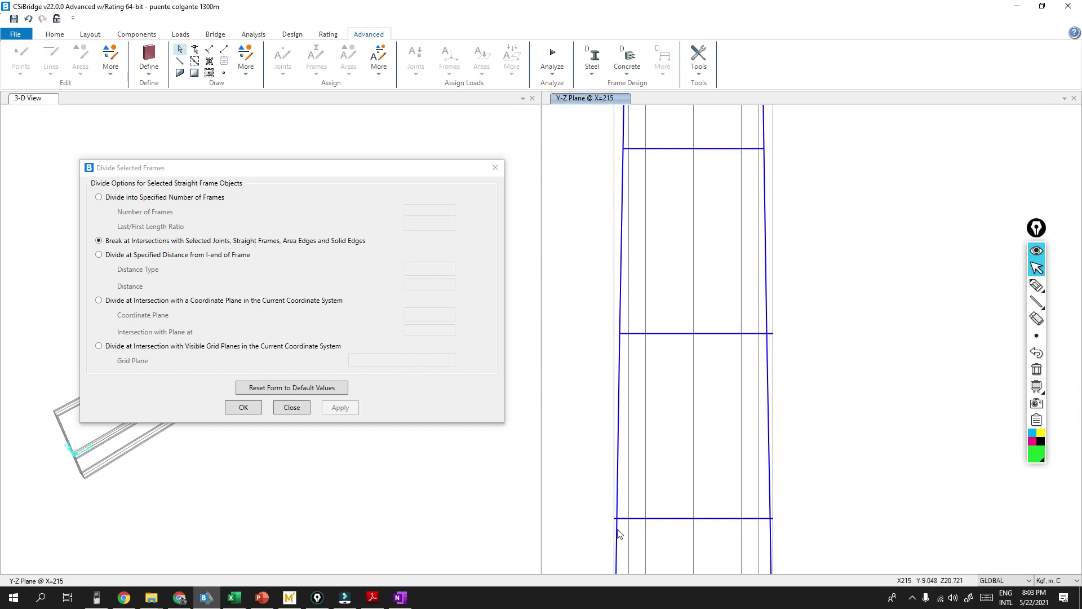
scroll(620, 533, up, 2)
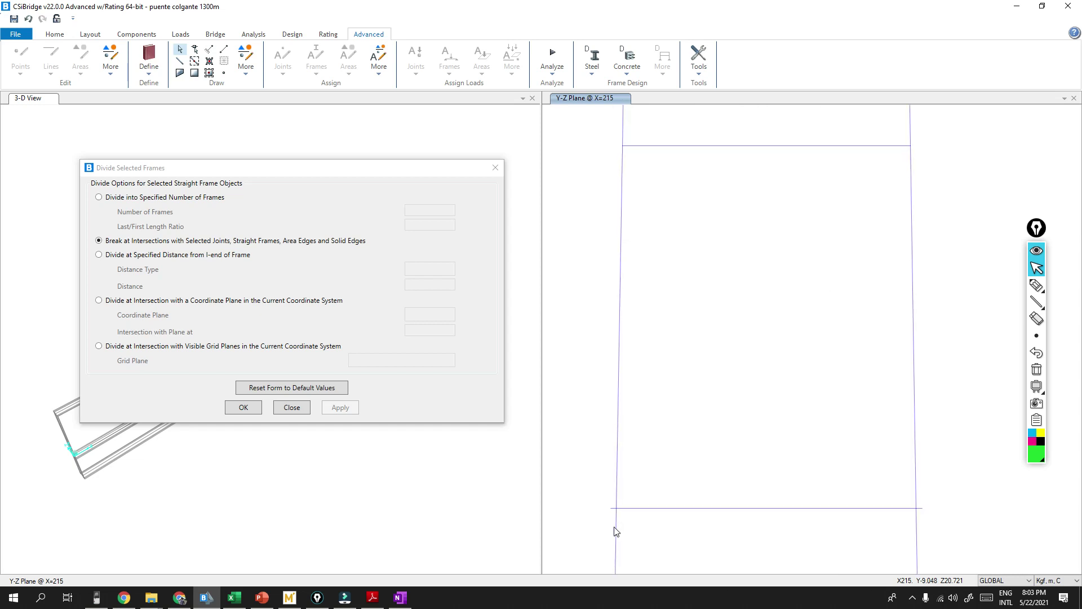
drag(615, 500, 601, 525)
drag(939, 502, 922, 518)
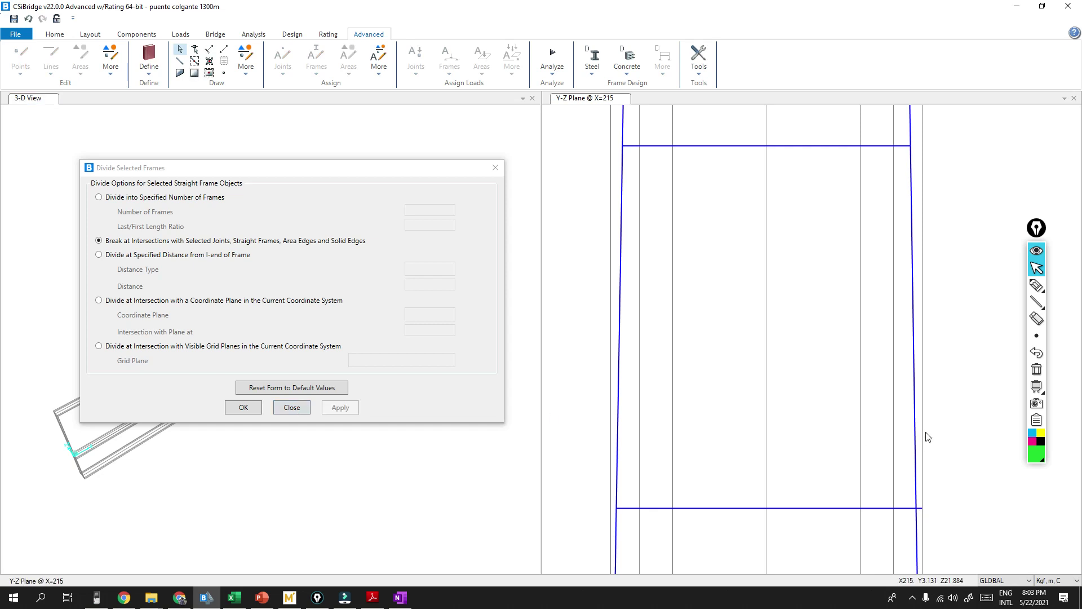
click(923, 515)
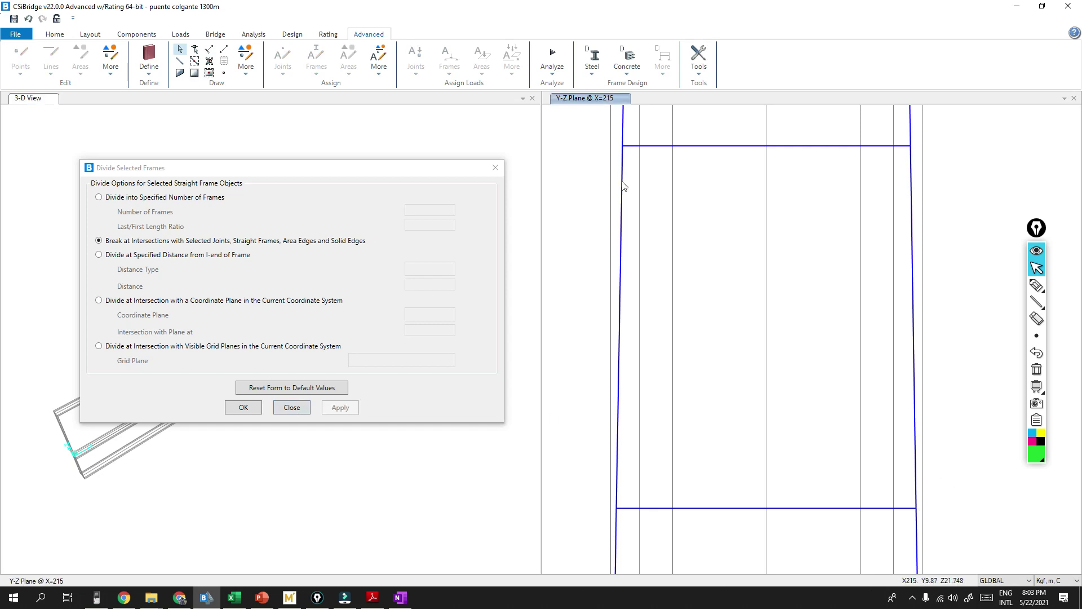
Step: Display the full Y-Z elevation at X=215 with the Extrude view type, and close the Display Options and Divide Selected Frames dialogs
click(55, 35)
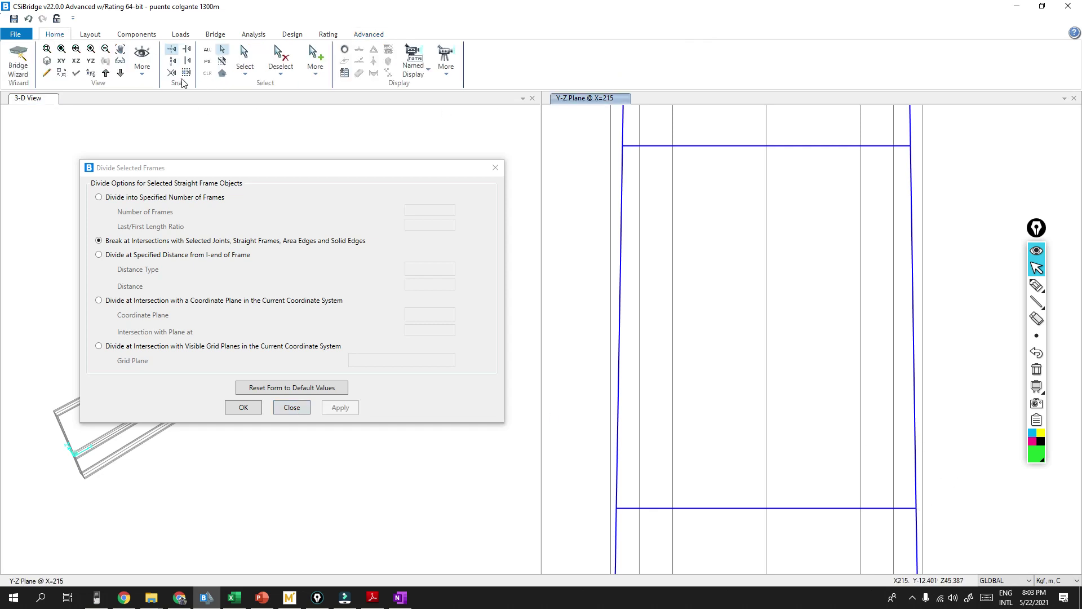
click(76, 61)
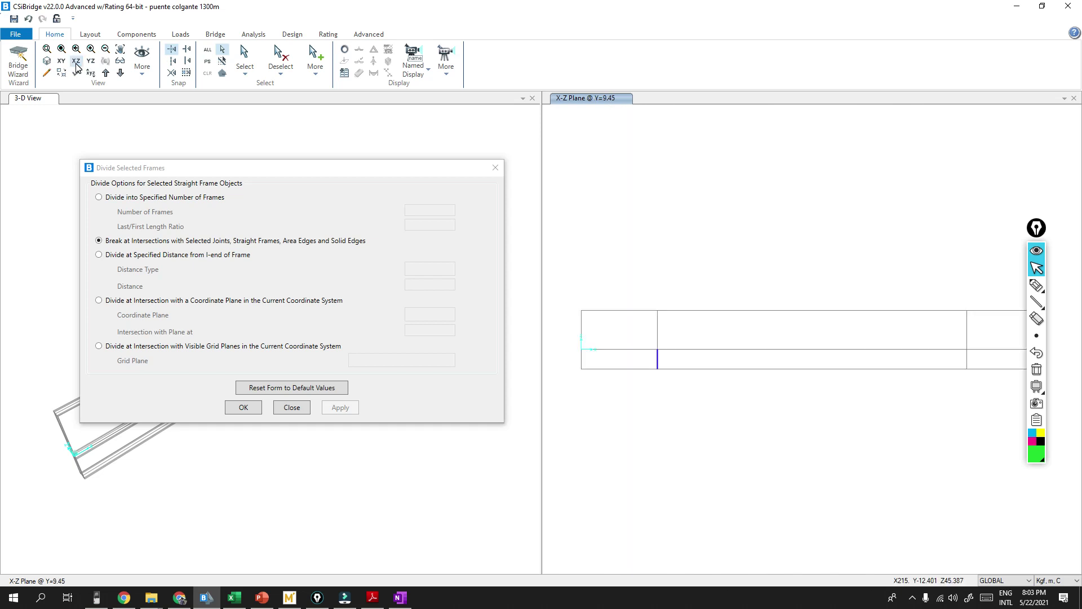
click(90, 61)
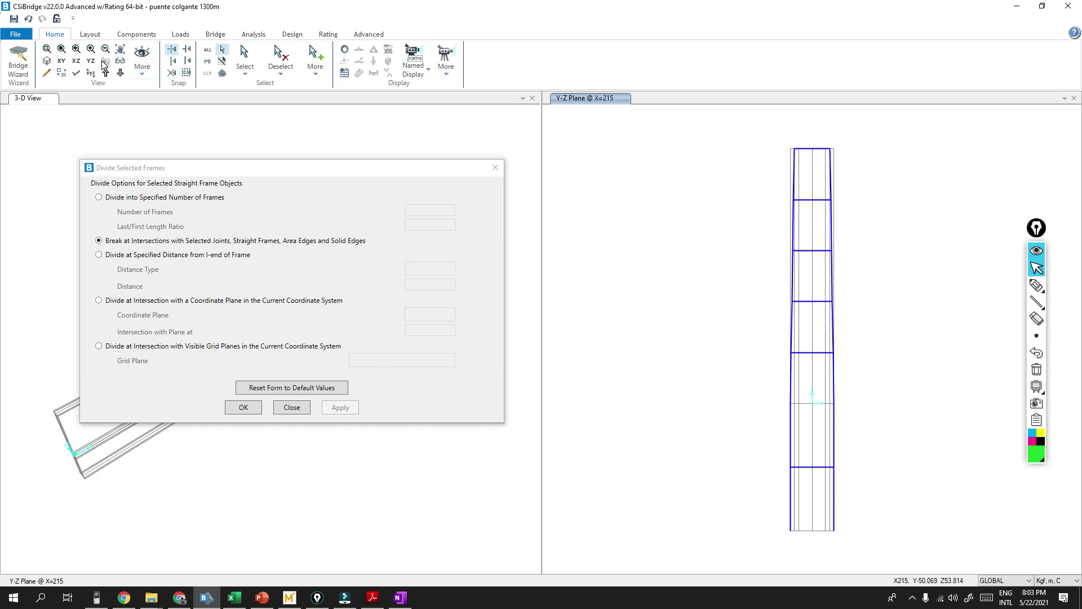
click(92, 73)
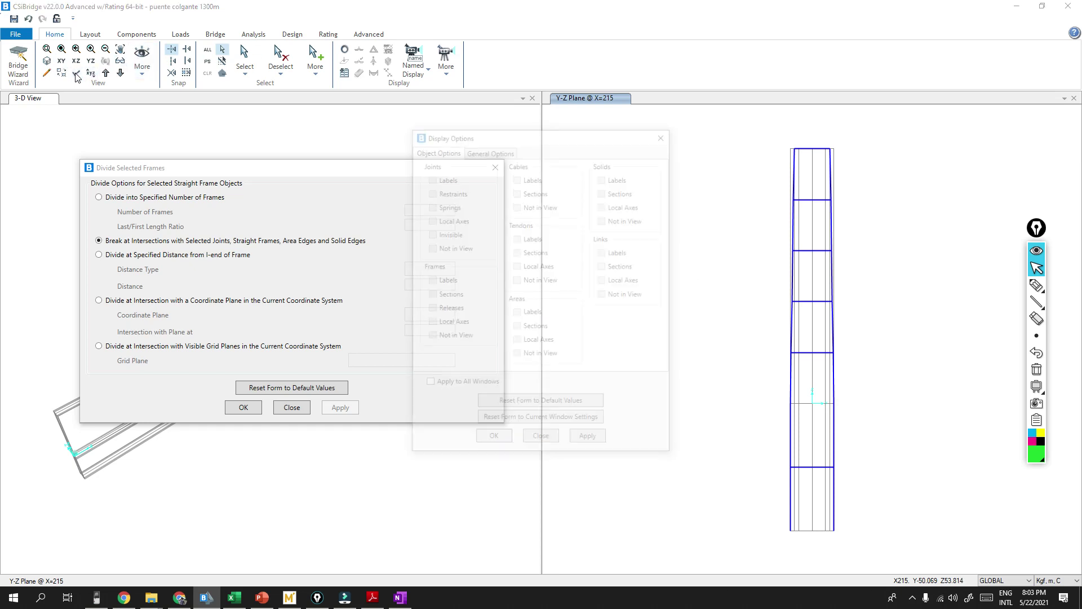
click(493, 150)
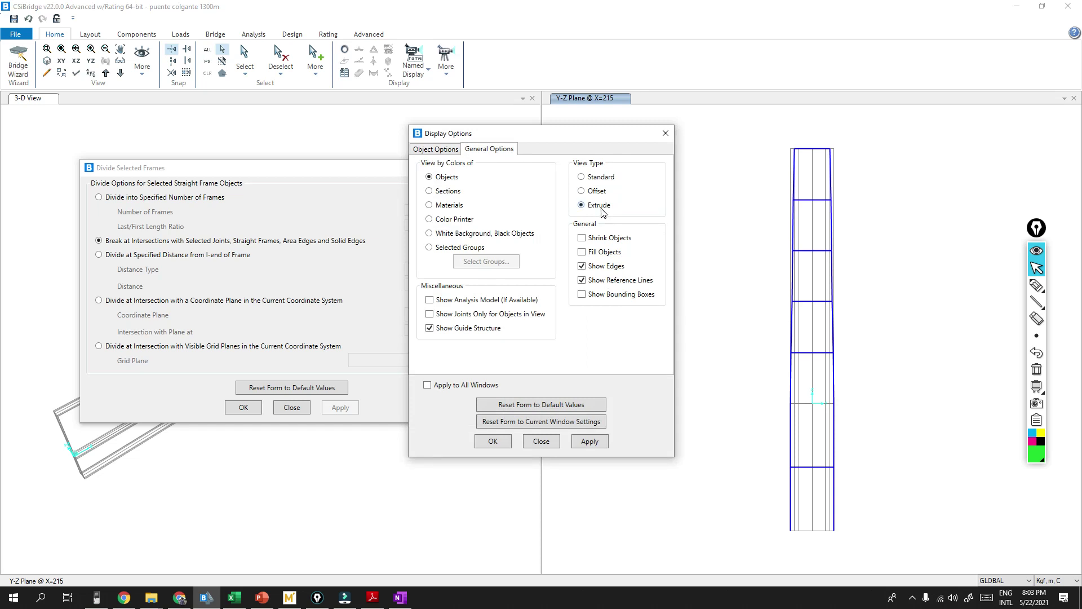
click(589, 441)
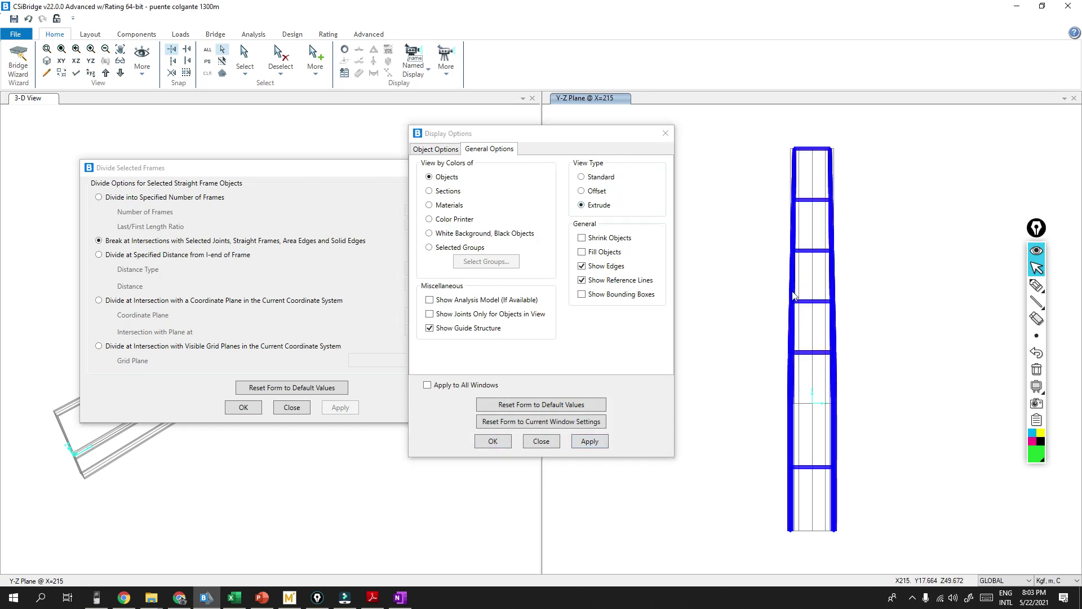
scroll(803, 293, up, 2)
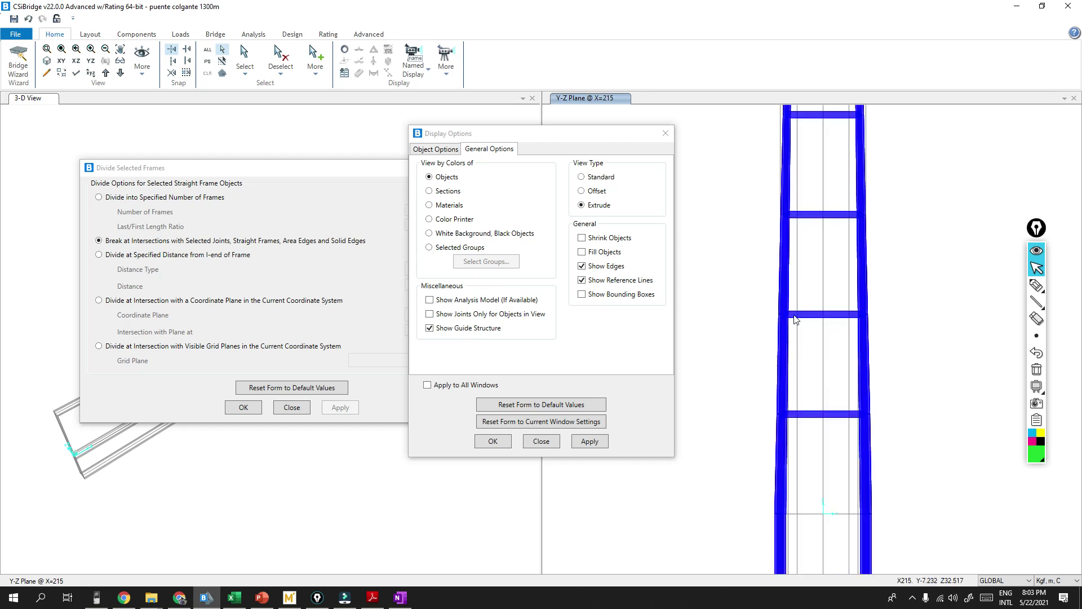
scroll(814, 257, down, 1)
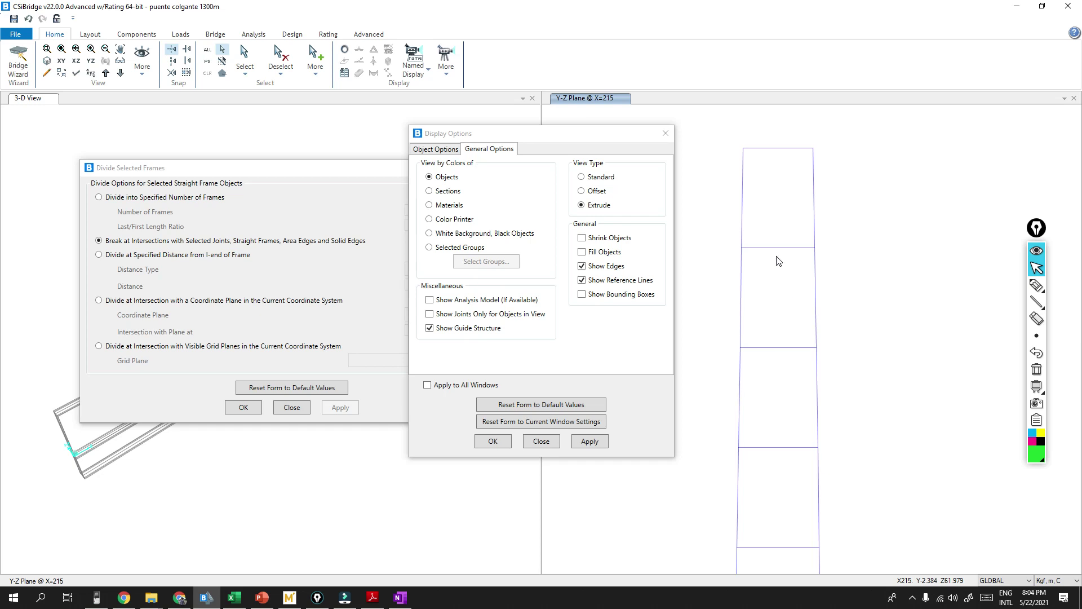
middle_drag(742, 362, 757, 236)
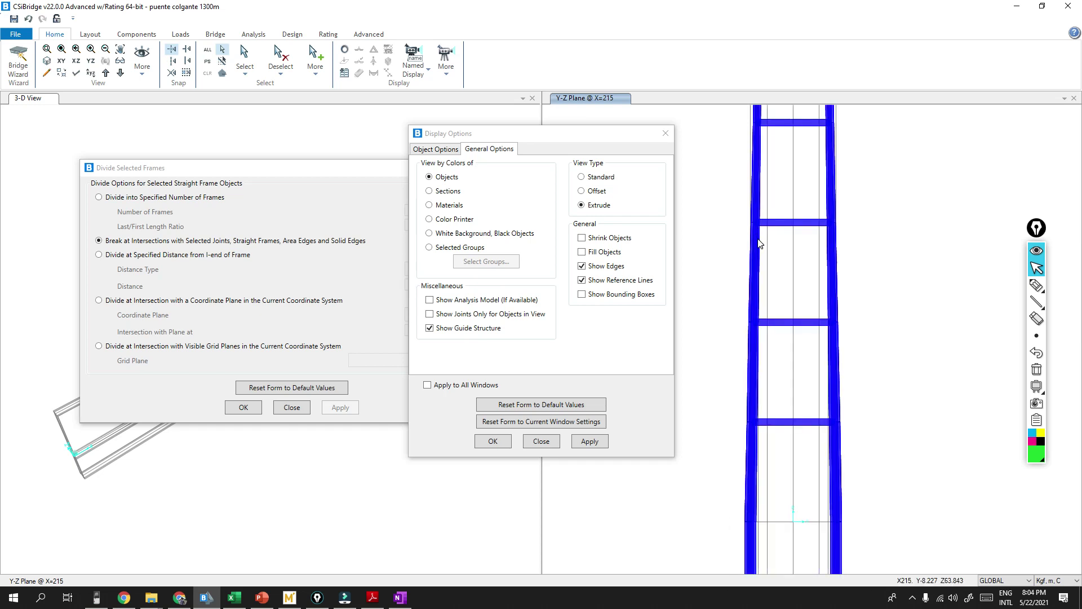
middle_drag(832, 280, 810, 341)
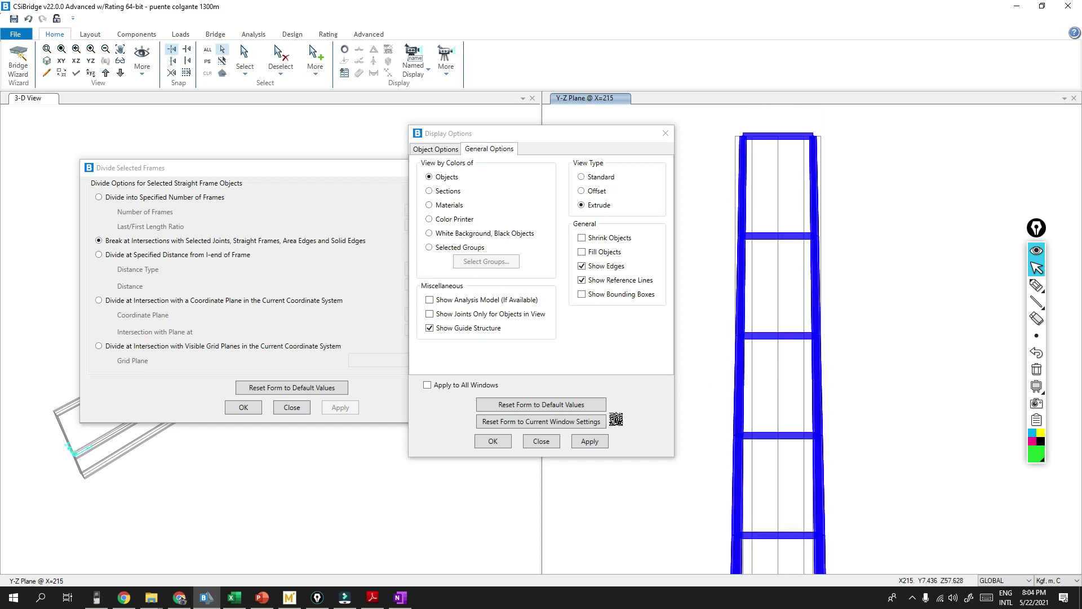
click(540, 441)
click(292, 410)
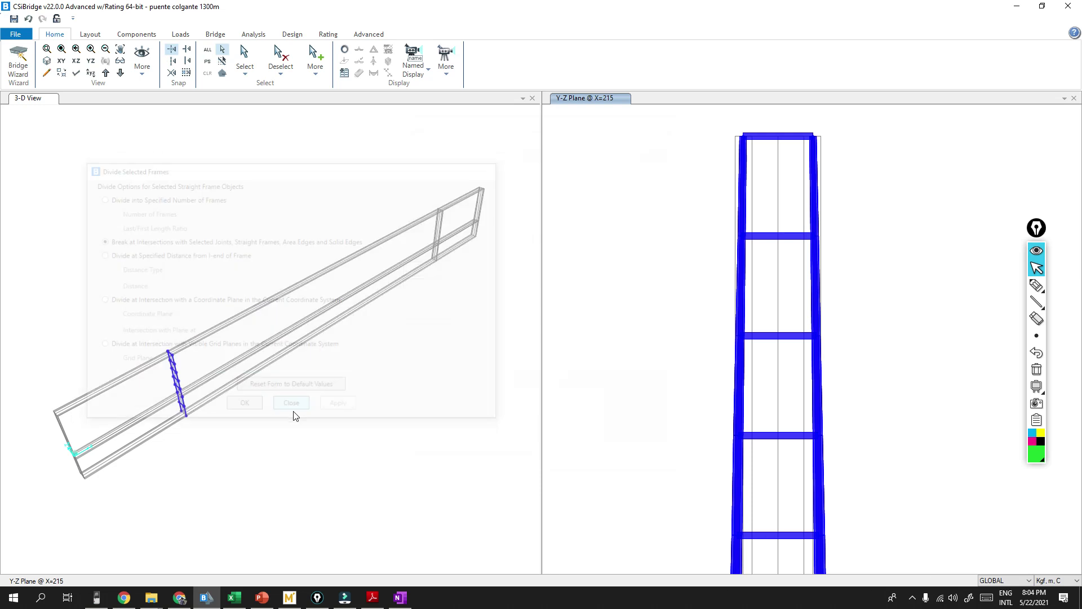
Step: Apply the Extrude view type to the 3-D view of the tower
middle_drag(188, 412, 332, 348)
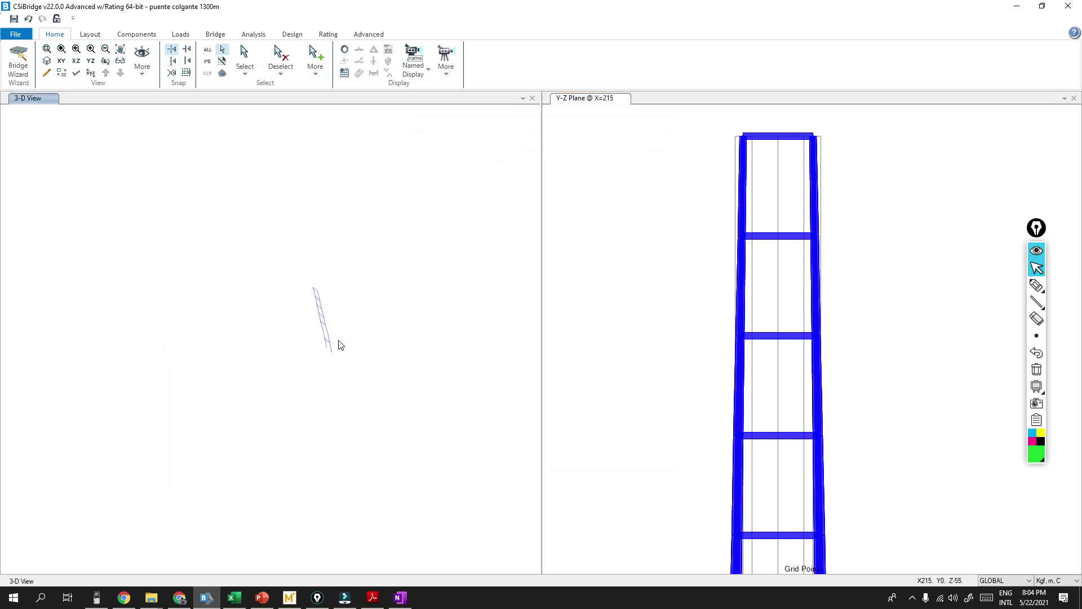
scroll(326, 329, up, 2)
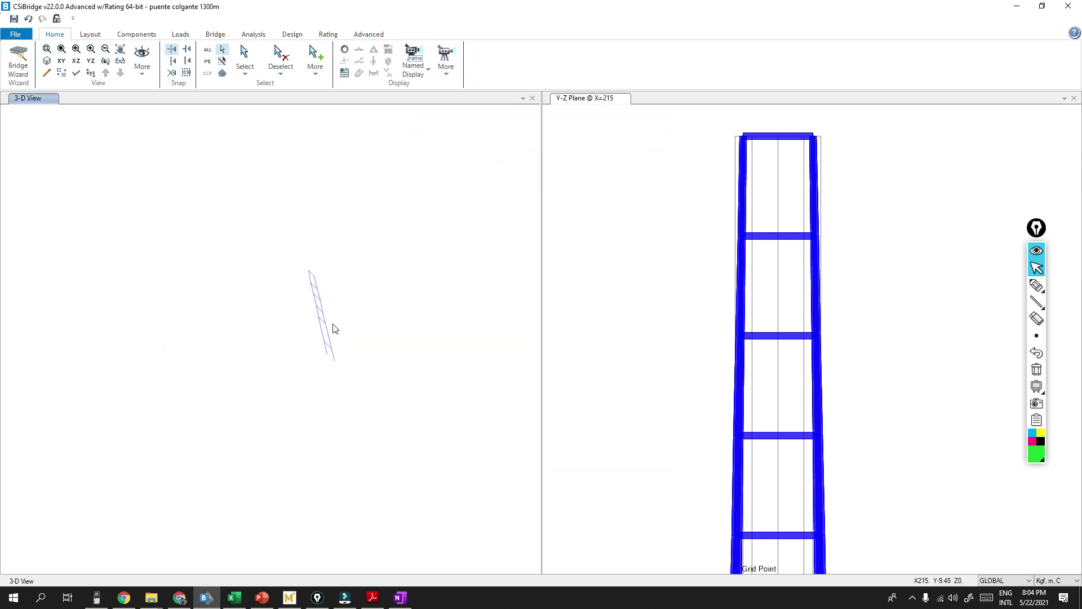
scroll(346, 314, up, 1)
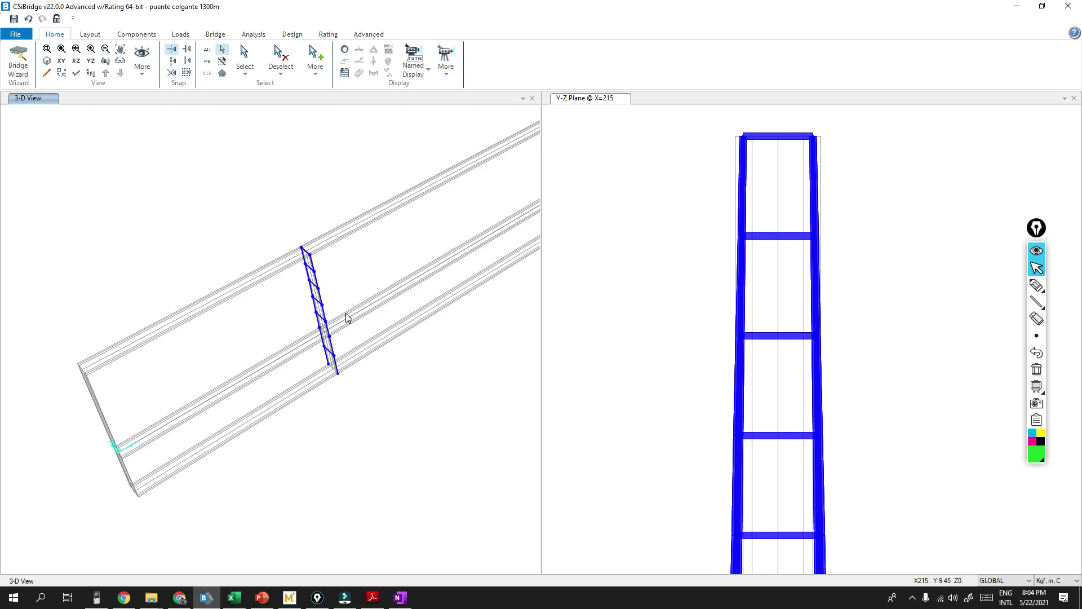
scroll(345, 317, up, 2)
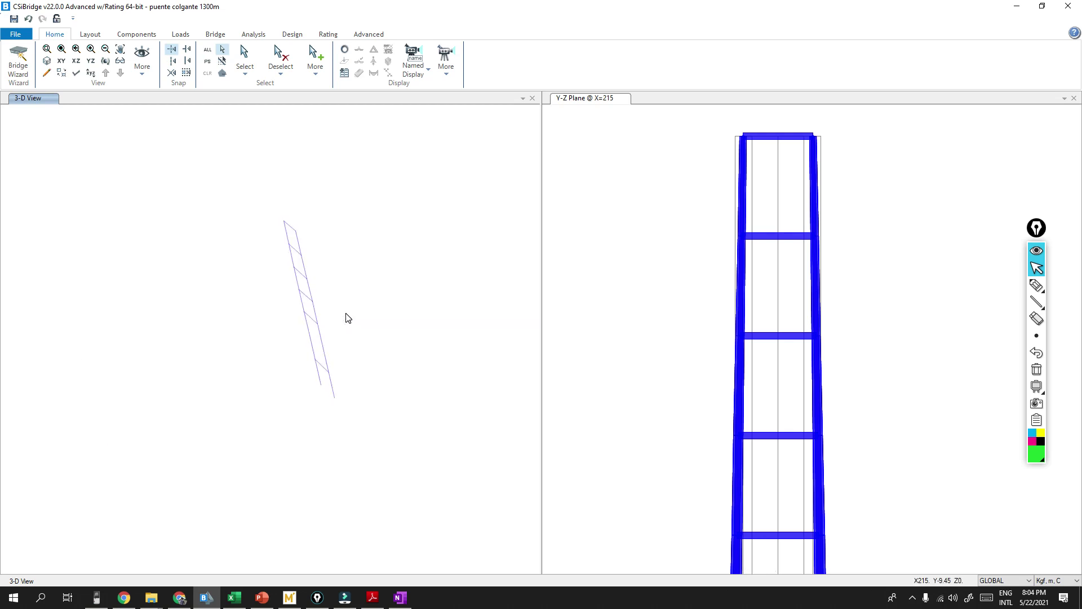
click(76, 73)
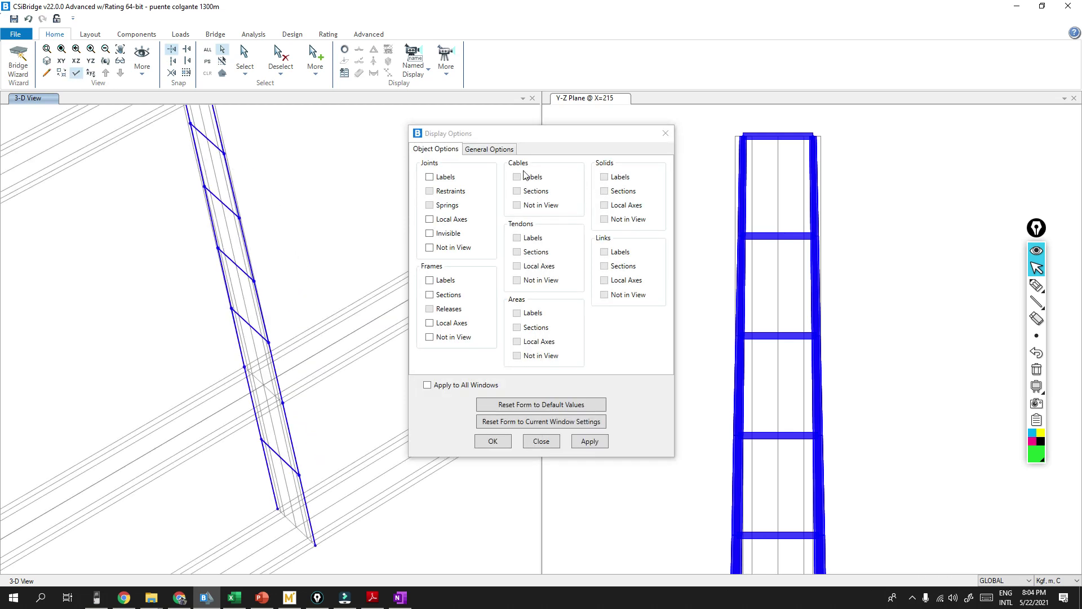
click(491, 151)
click(503, 441)
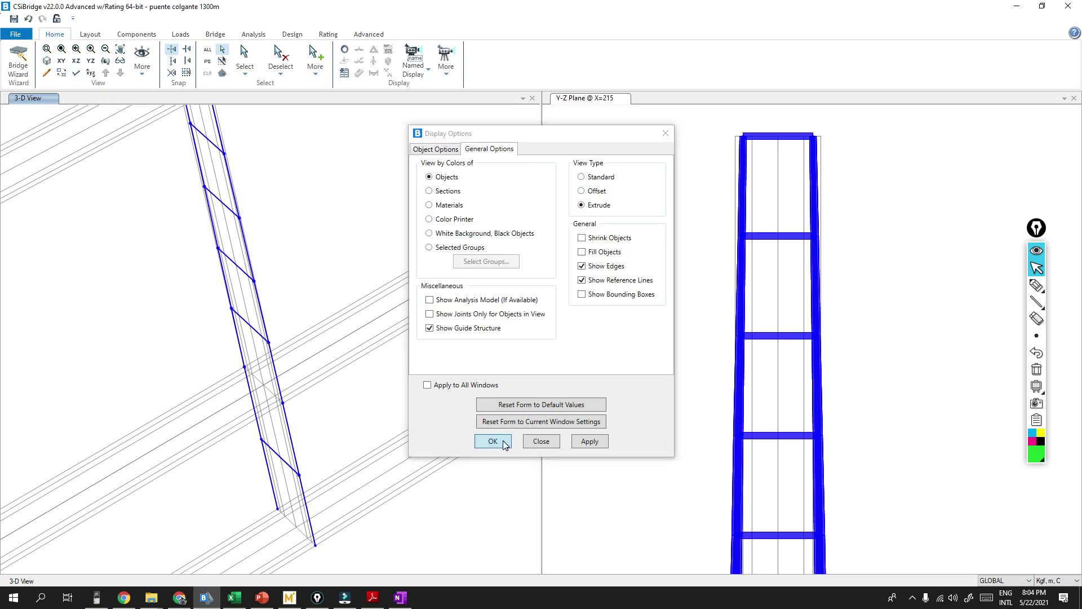
mouse_move(346, 253)
middle_down()
mouse_move(435, 333)
mouse_move(369, 302)
middle_up()
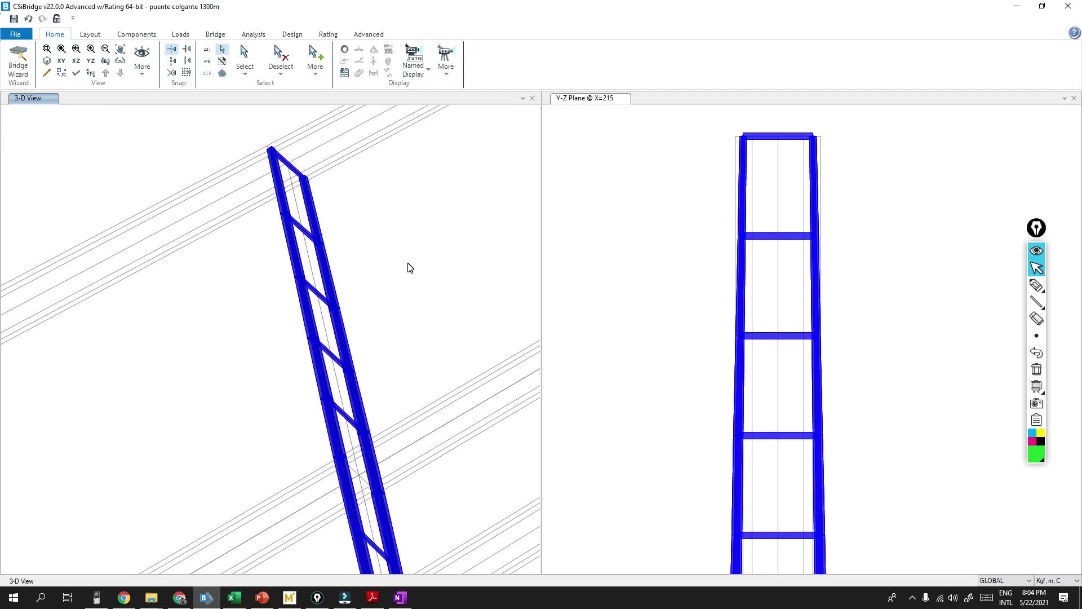
scroll(410, 267, down, 2)
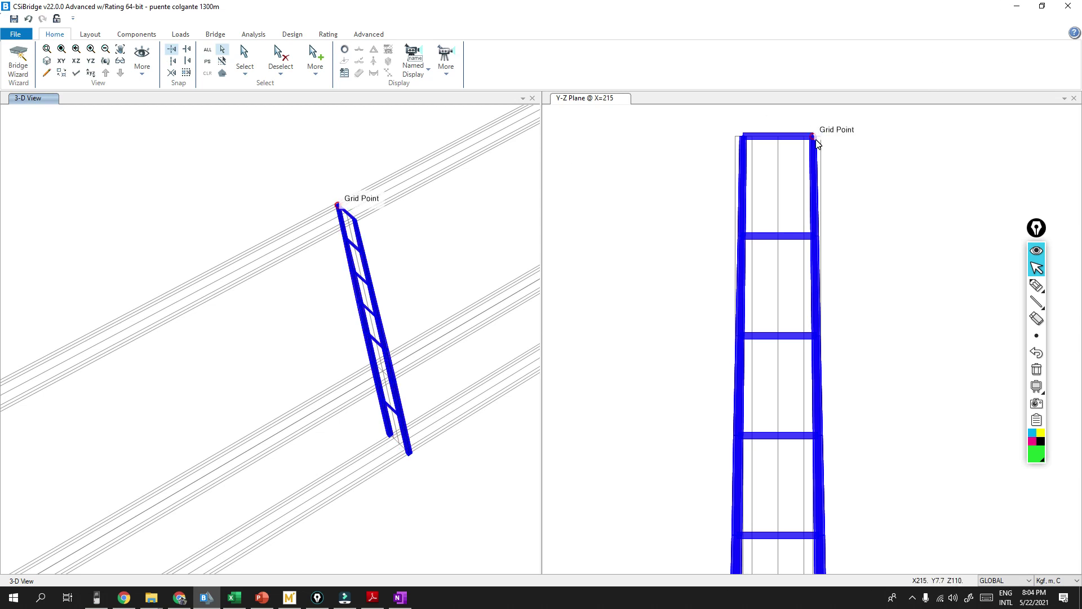
Step: Update the PUENTE CAJON bridge object with Clear and Create Linked Model as an area object model, using a maximum submesh size of 10
middle_drag(848, 275, 754, 169)
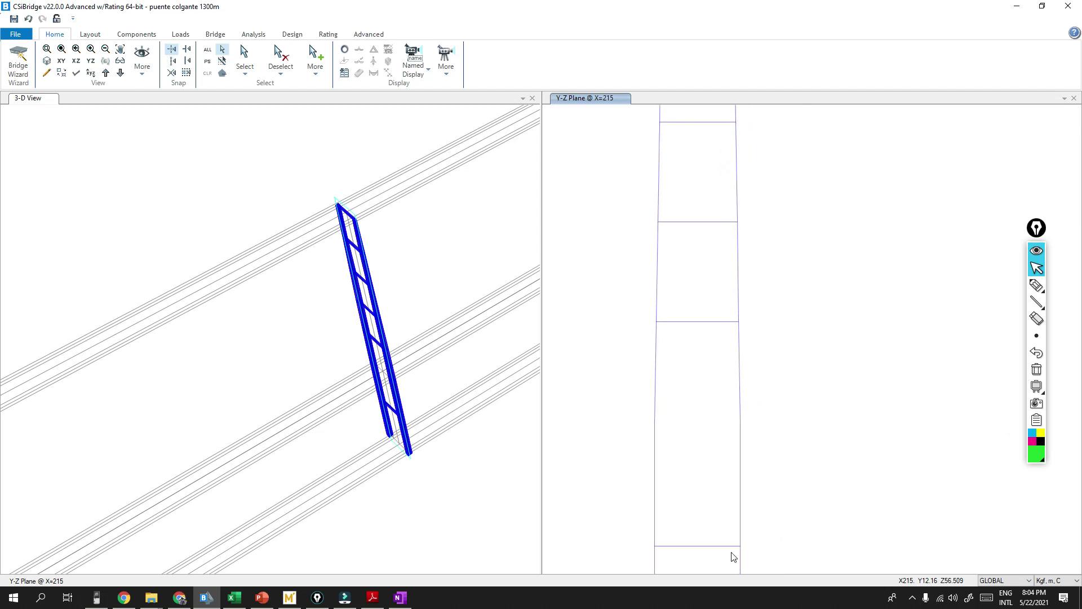
middle_drag(739, 542, 732, 458)
scroll(732, 458, up, 1)
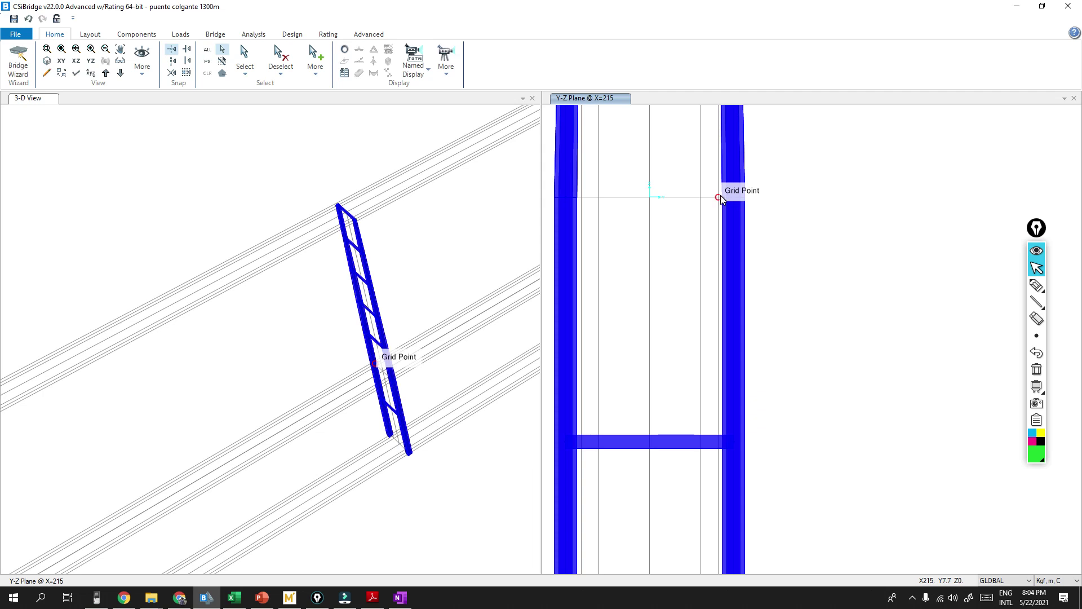
scroll(721, 198, up, 3)
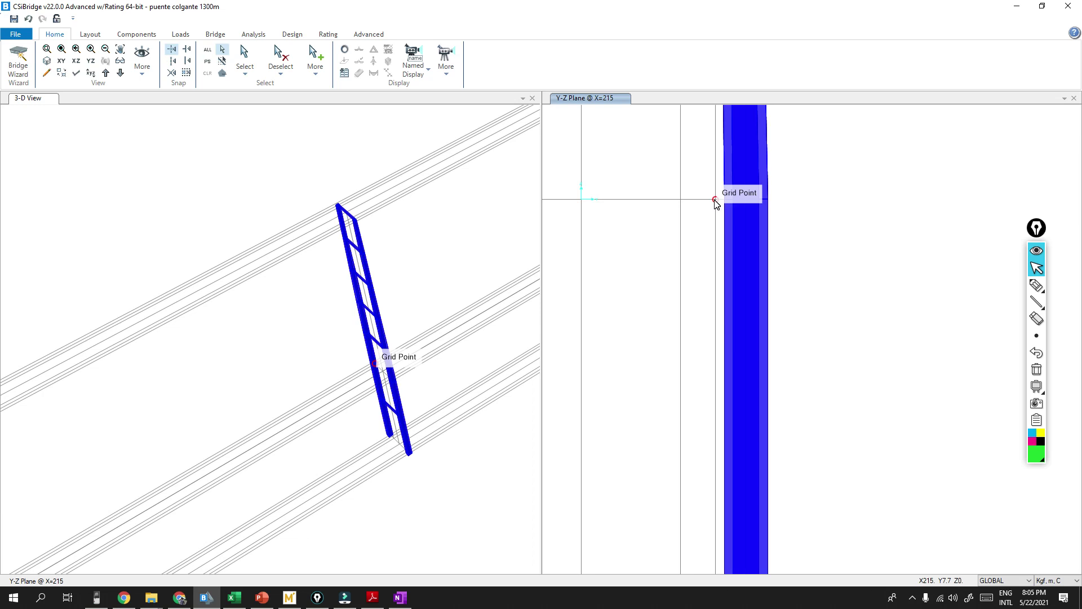
scroll(711, 208, up, 2)
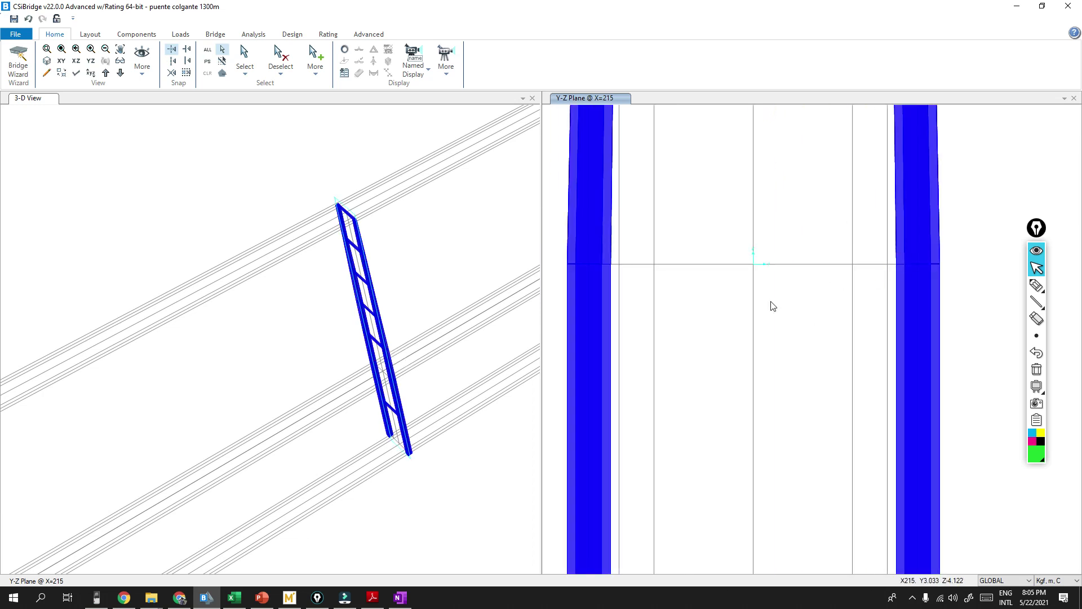
click(261, 35)
click(210, 37)
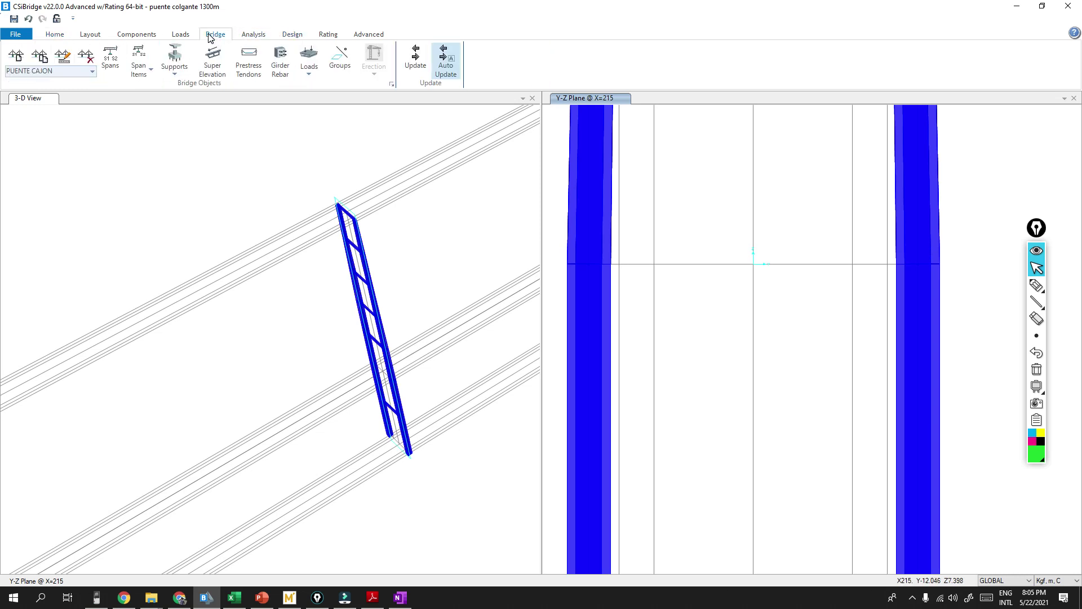
click(415, 57)
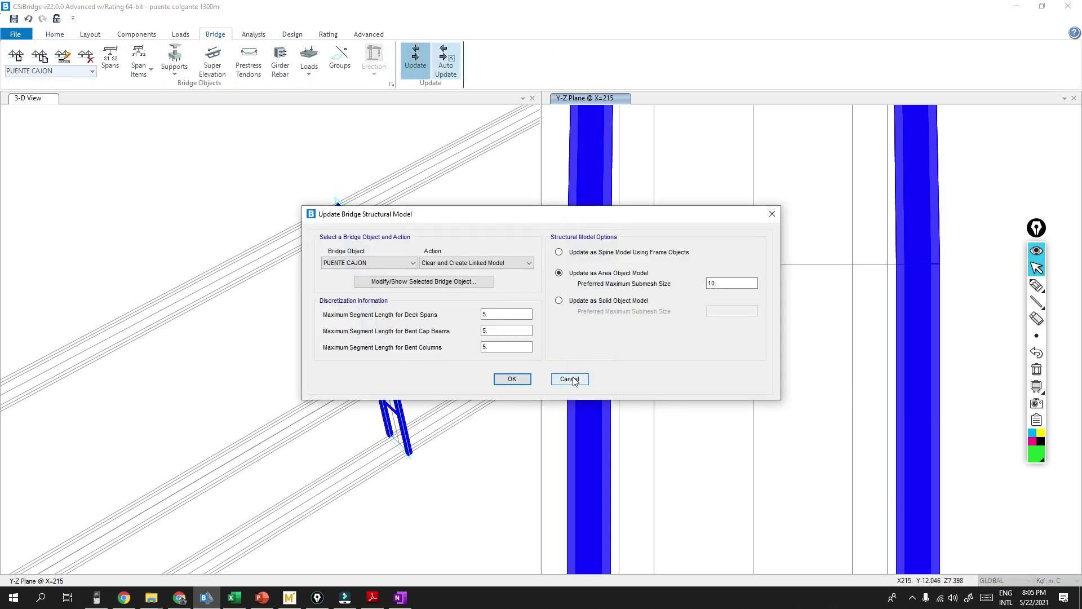
click(512, 378)
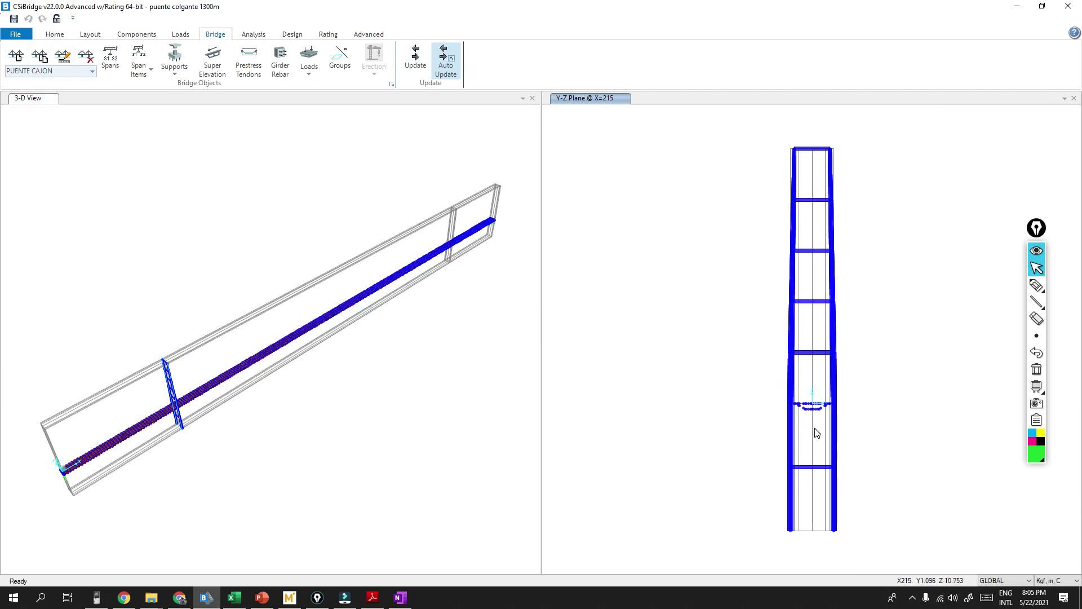
Step: Change the X=215 elevation window to a 3-D view in the yz direction, with plan, elevation and aperture angles at 0
click(54, 34)
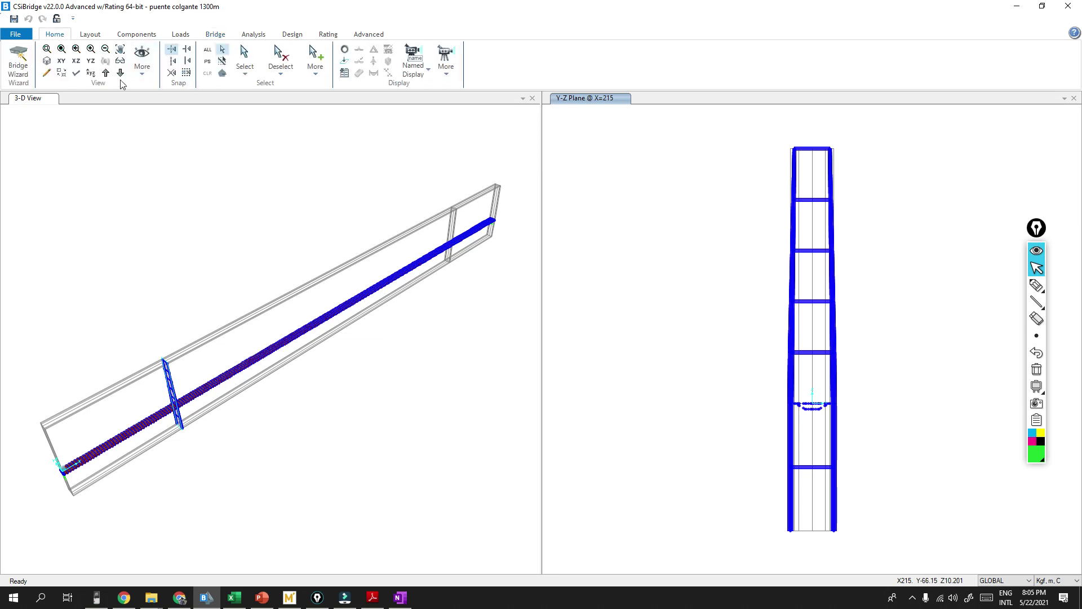
click(142, 66)
click(147, 75)
click(148, 64)
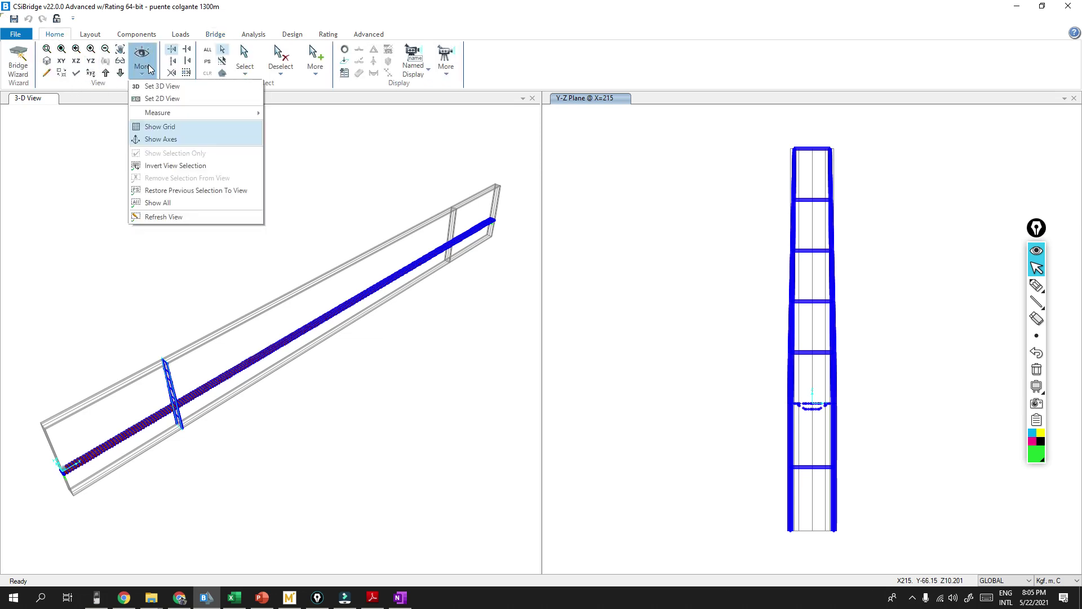
click(155, 86)
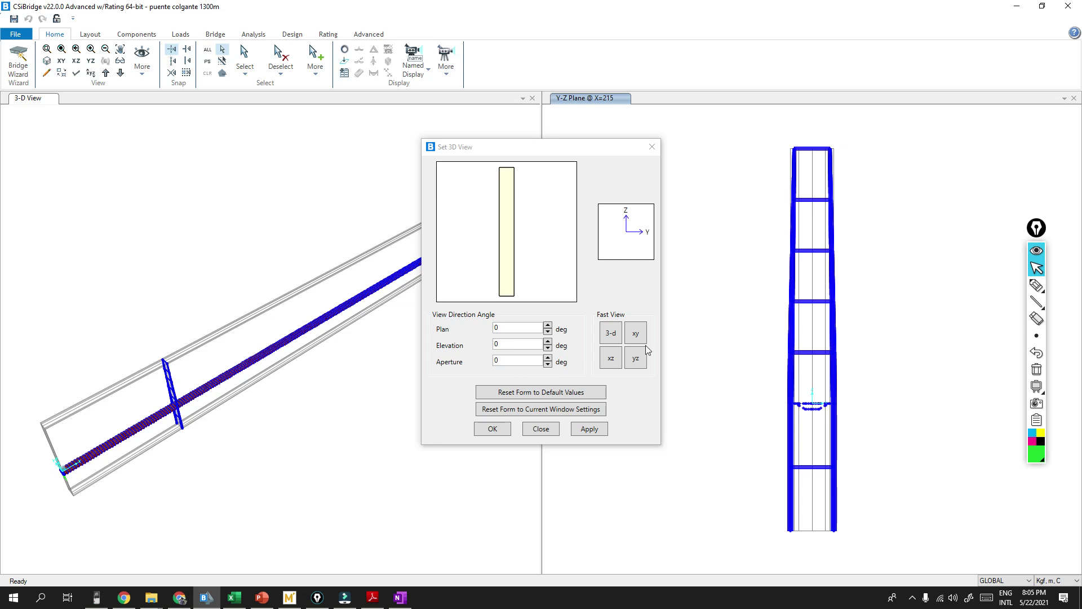
click(627, 366)
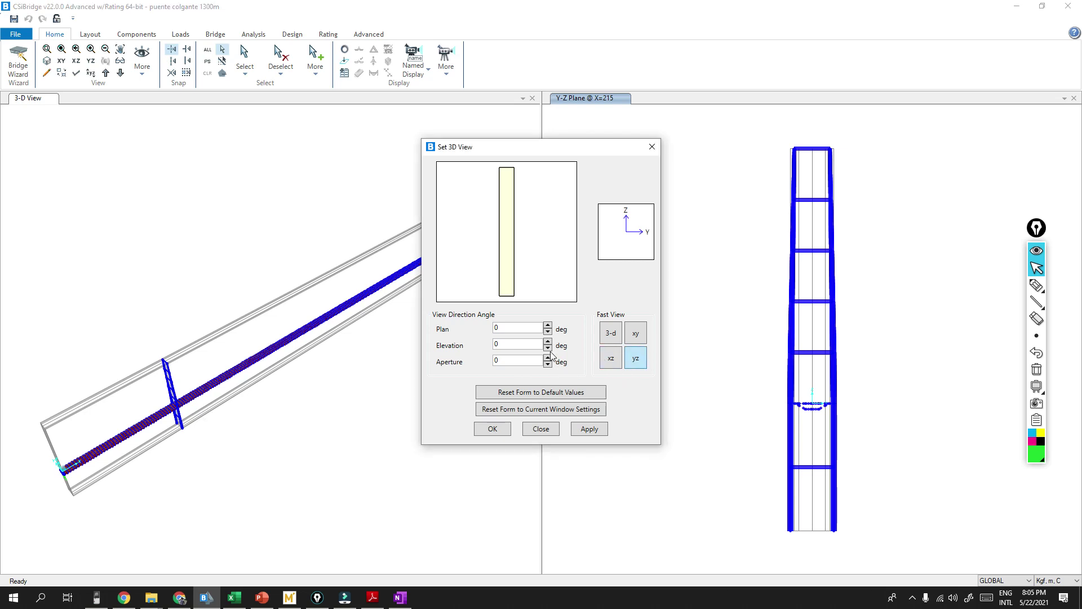
click(492, 429)
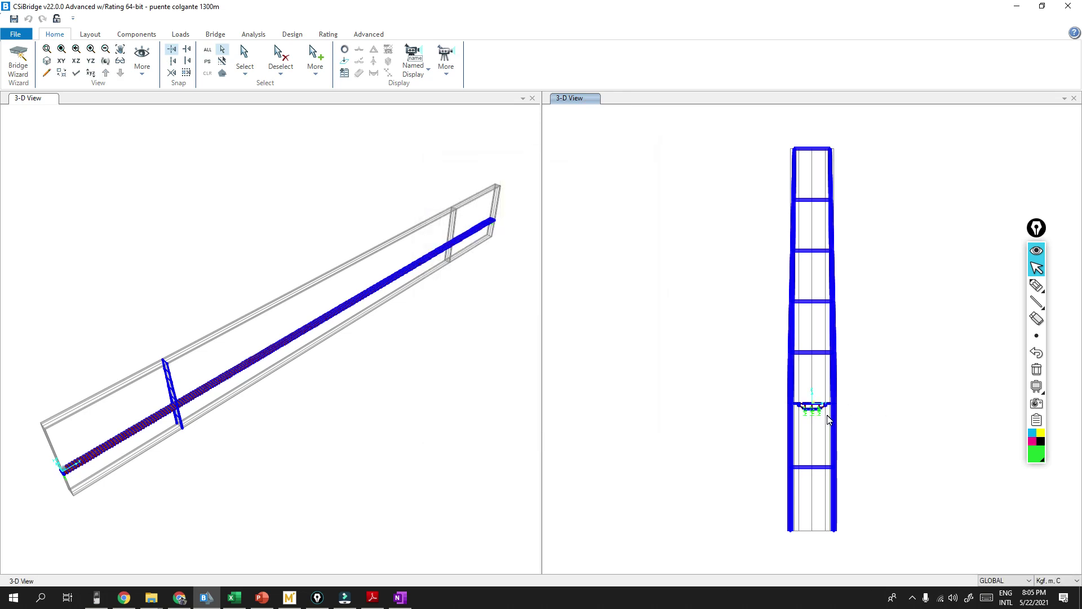
Step: Examine the box-girder deck section between the tower legs, marking its two outer top corners with the screen pen and clearing the marks
scroll(827, 420, up, 5)
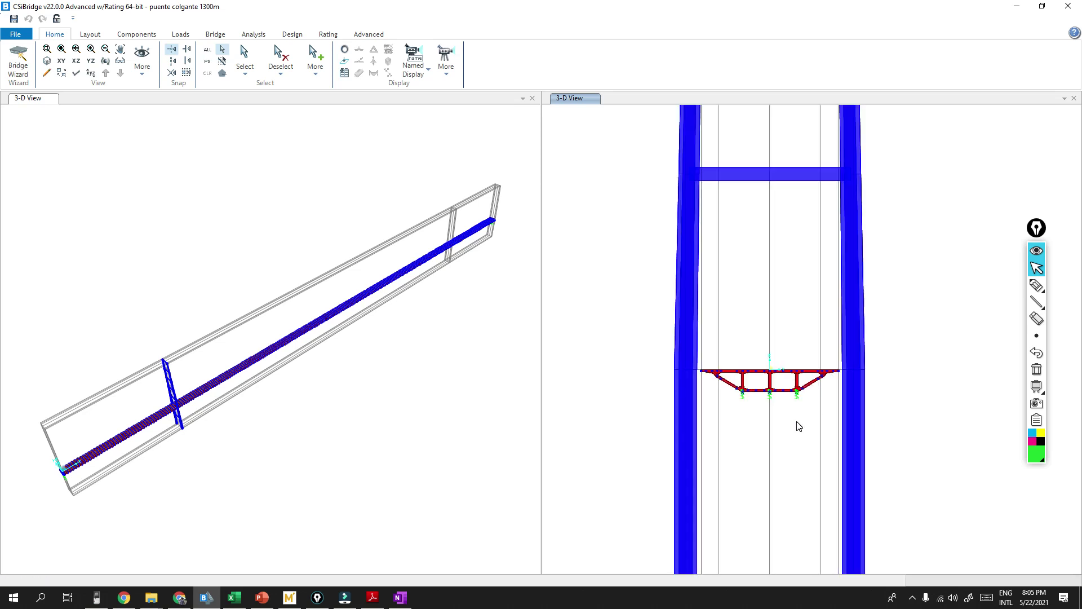
scroll(794, 423, up, 2)
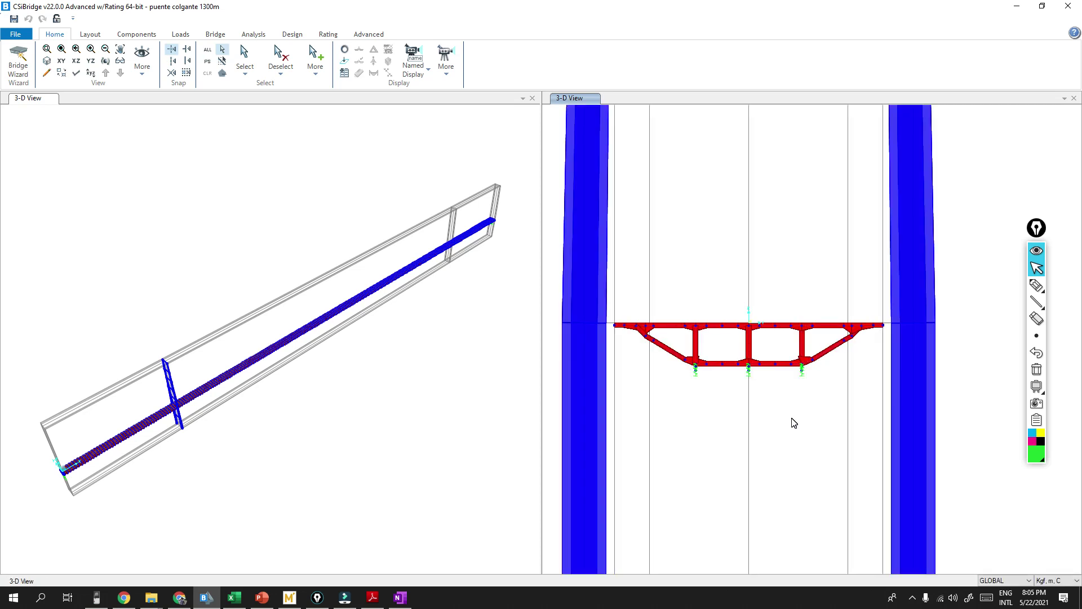
click(1036, 285)
click(616, 325)
click(886, 325)
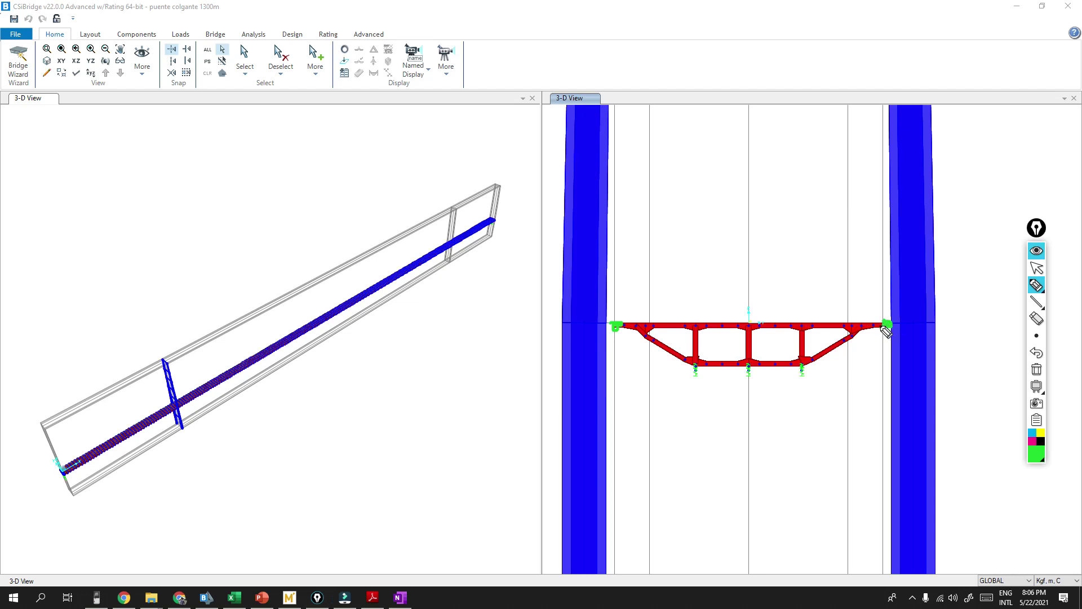
click(1037, 369)
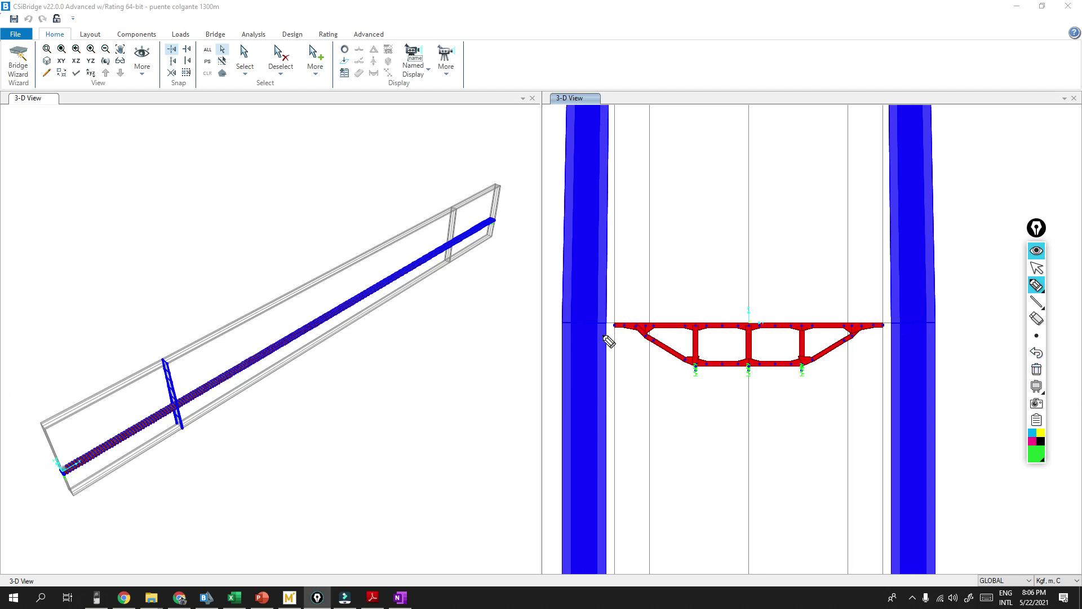
click(616, 326)
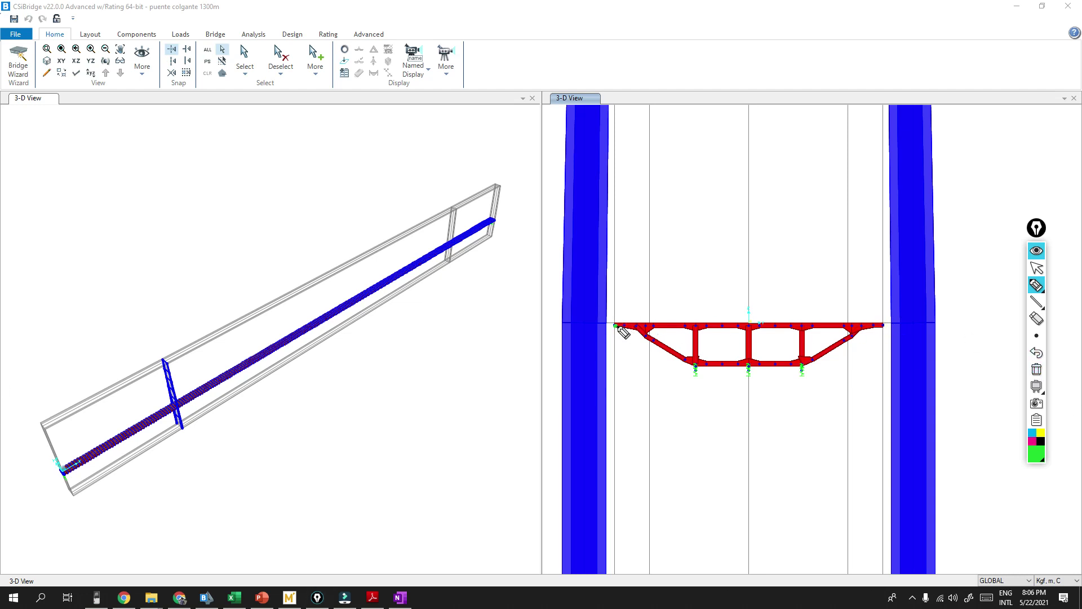
click(884, 326)
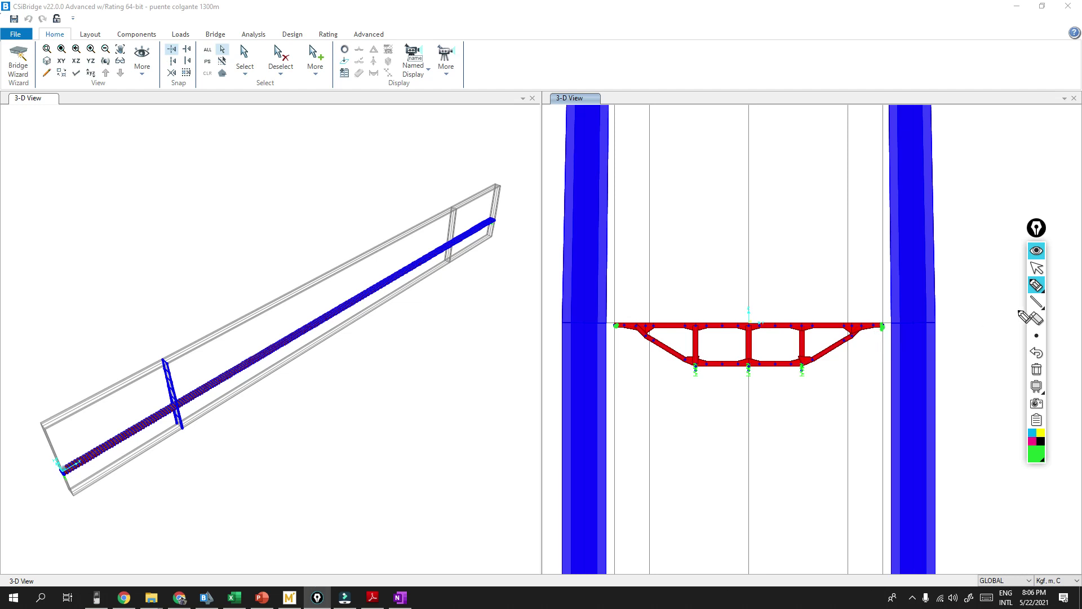
click(1042, 373)
mouse_move(616, 283)
mouse_down()
mouse_move(616, 331)
mouse_move(627, 349)
mouse_up()
click(1036, 370)
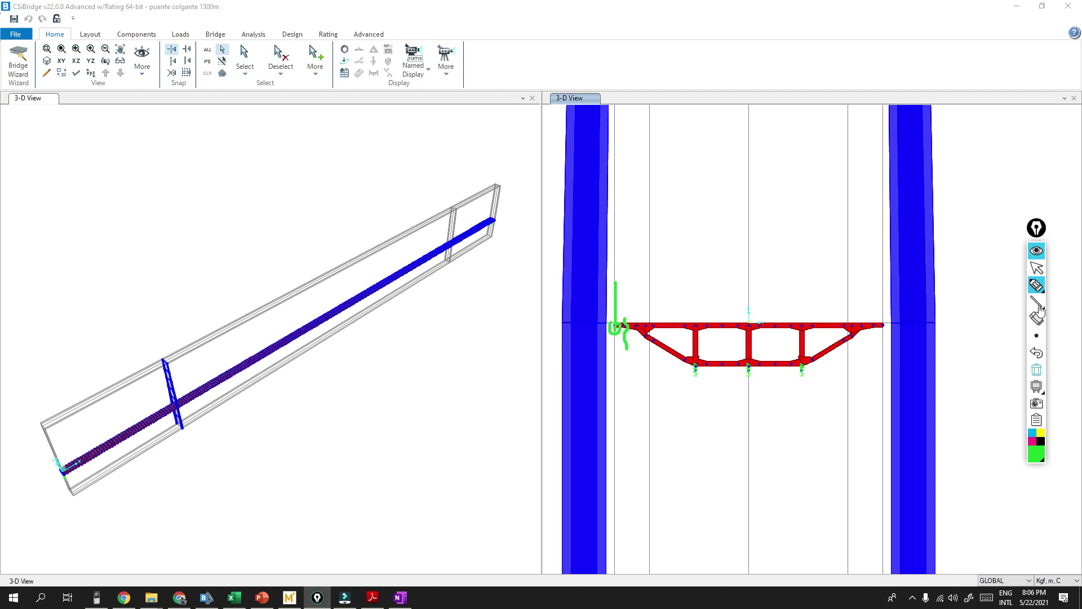
click(1037, 268)
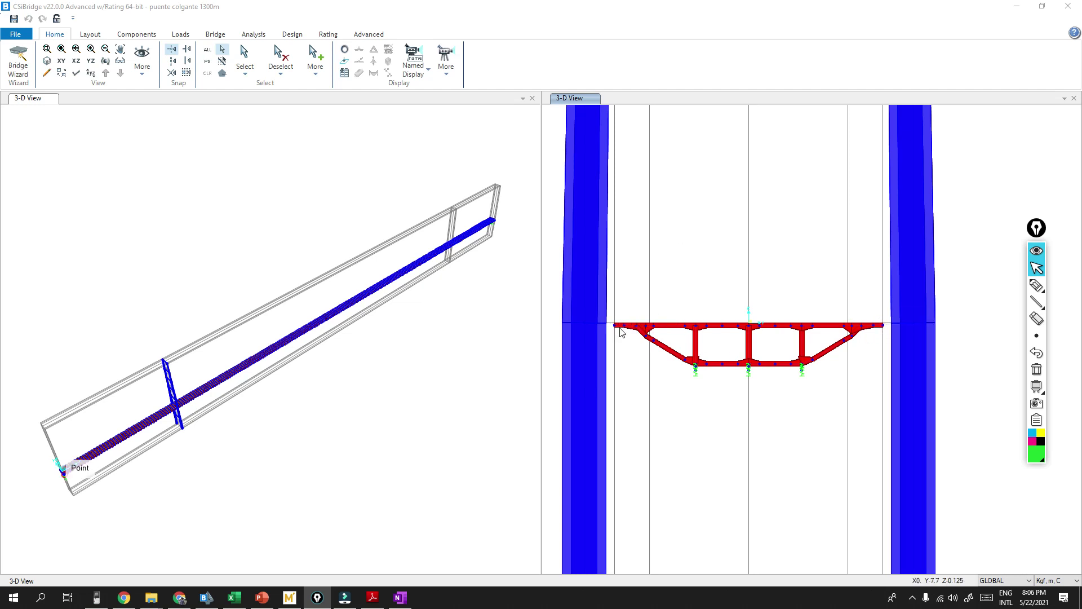
Step: Switch to the CABLES Y PUENTES presentation, circle the cable anchorage photo on the Cables de puentes atirantados slide, clear the marks and return to CSiBridge
click(262, 598)
click(80, 248)
scroll(469, 464, down, 1)
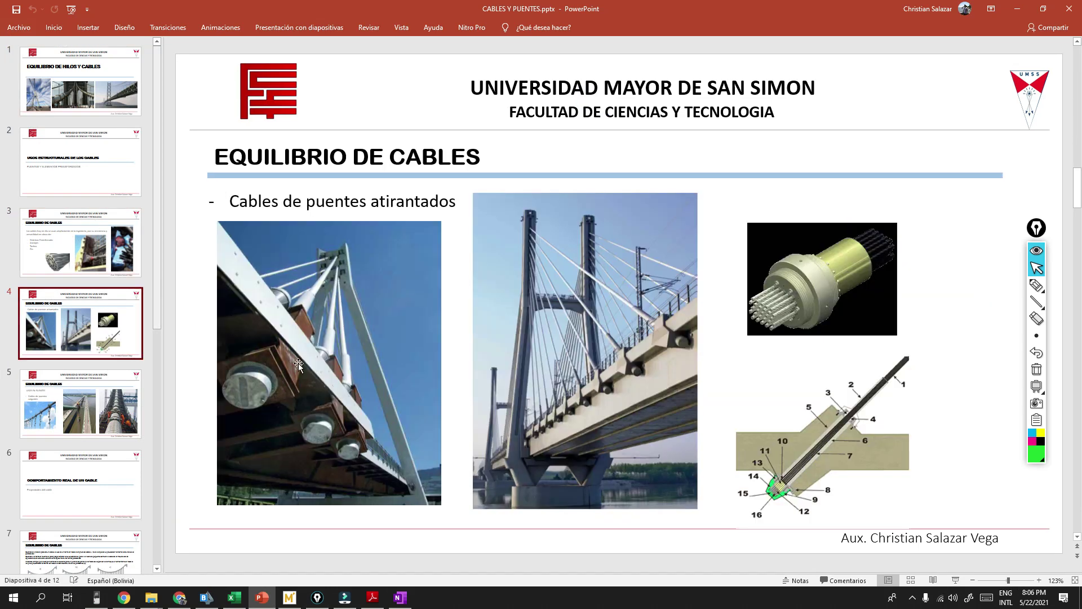
click(1037, 284)
mouse_move(297, 318)
mouse_down()
mouse_move(229, 334)
mouse_move(332, 369)
mouse_move(272, 312)
mouse_up()
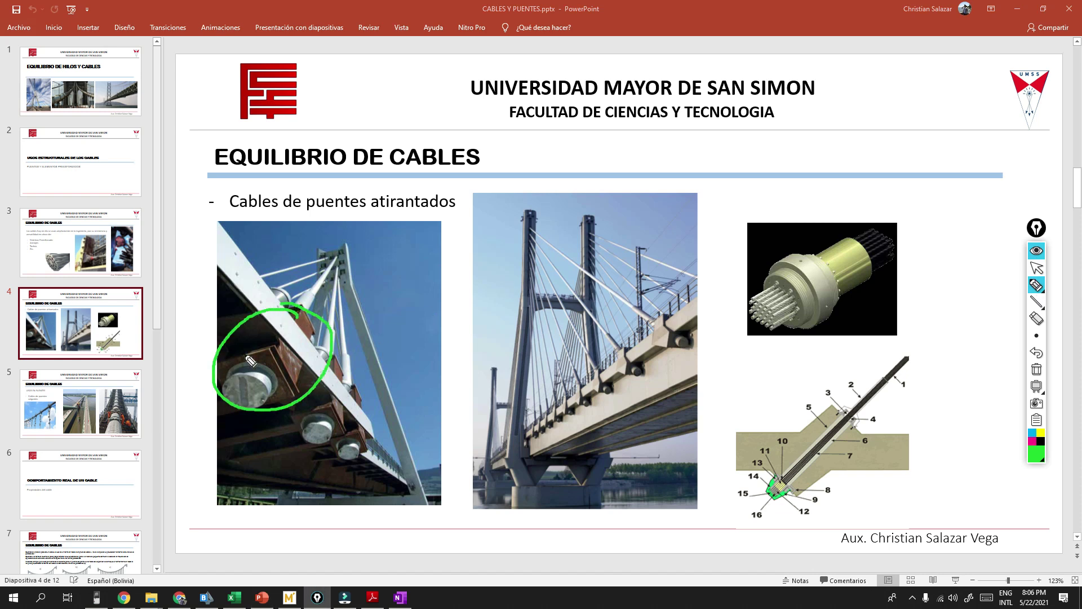
mouse_move(313, 354)
mouse_down()
mouse_move(230, 369)
mouse_move(282, 339)
mouse_move(274, 394)
mouse_up()
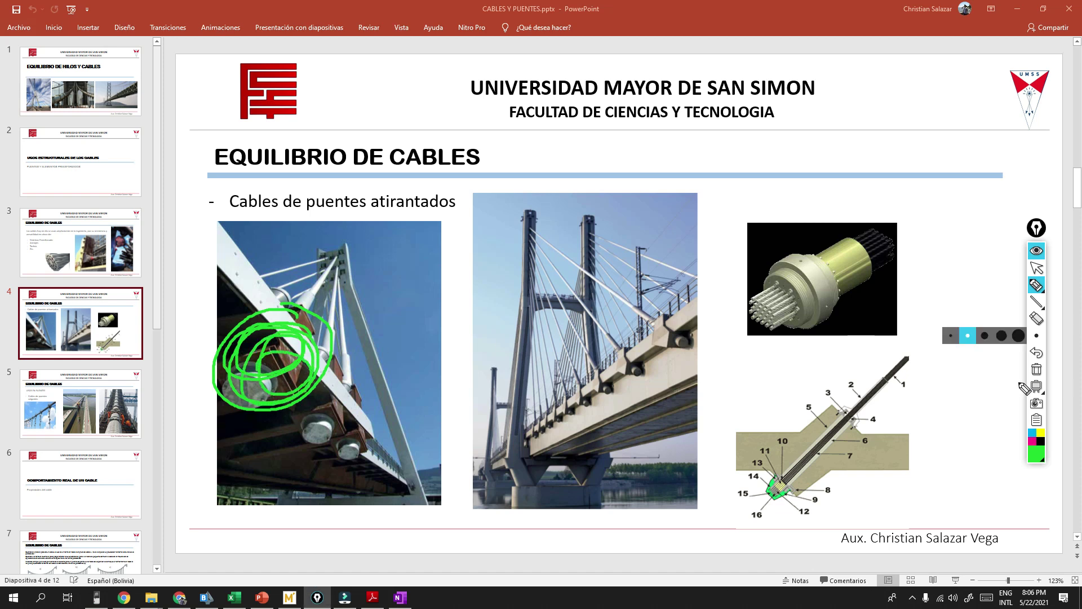
click(1036, 370)
click(1036, 268)
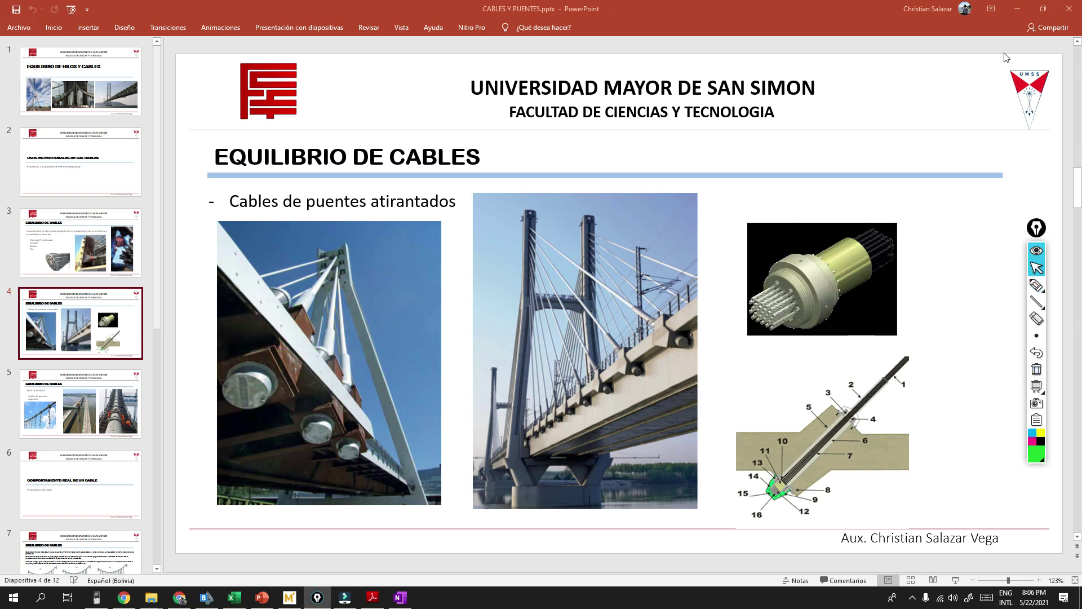
click(1018, 9)
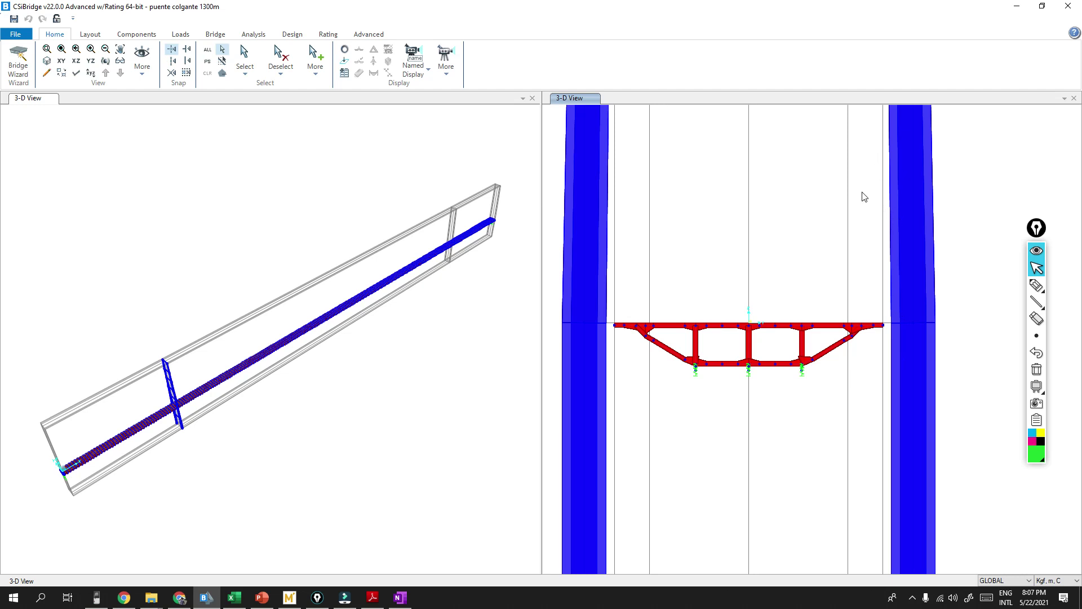
Step: Update the PUENTE CAJON bridge object with the Clear All From Linked Model action
click(225, 227)
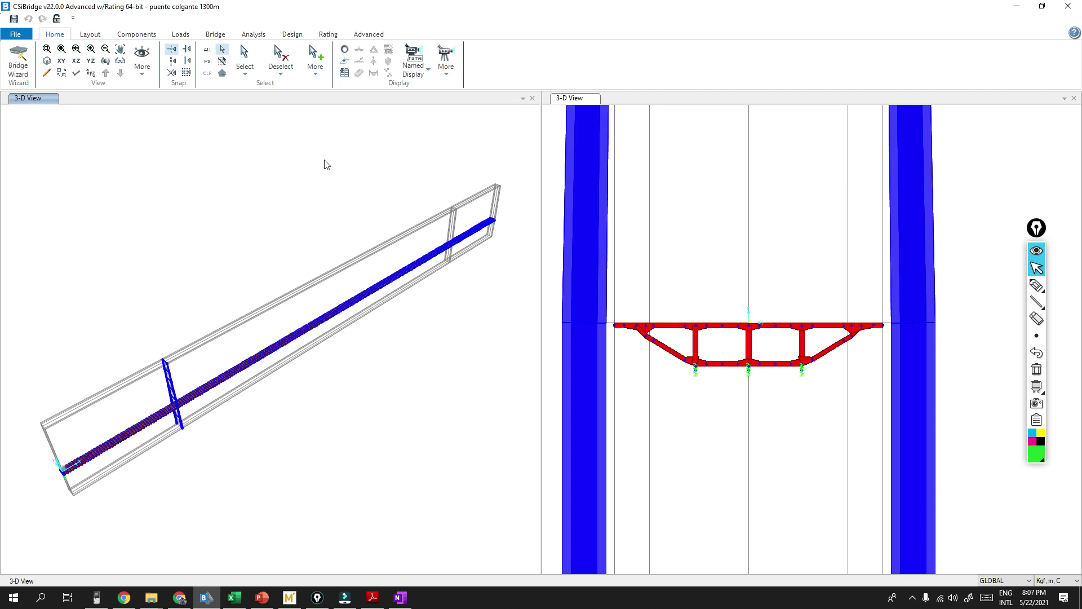
click(225, 36)
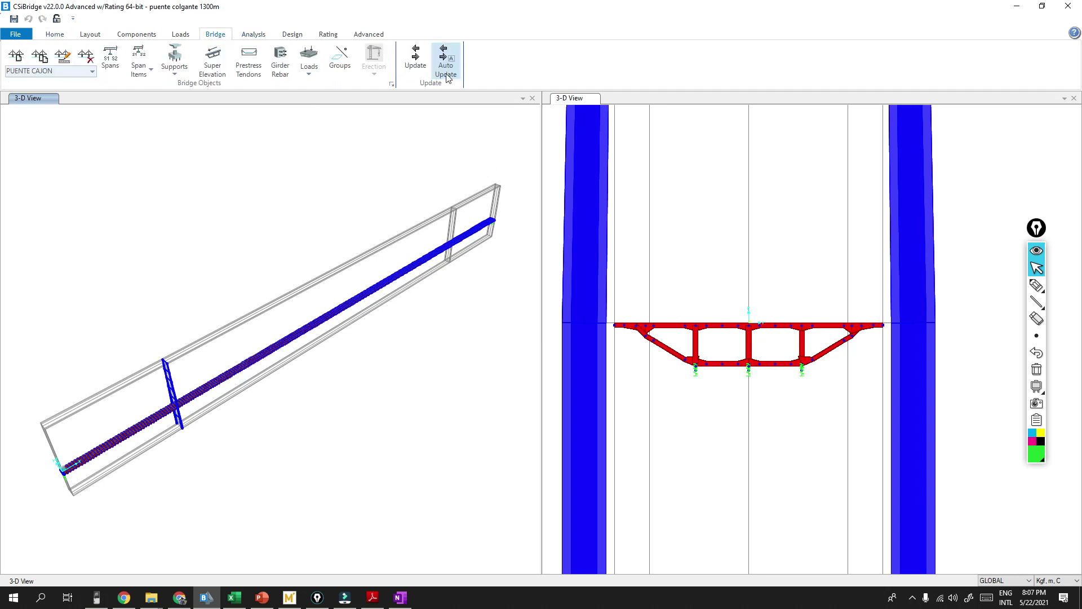
click(416, 58)
click(404, 265)
click(366, 274)
click(508, 263)
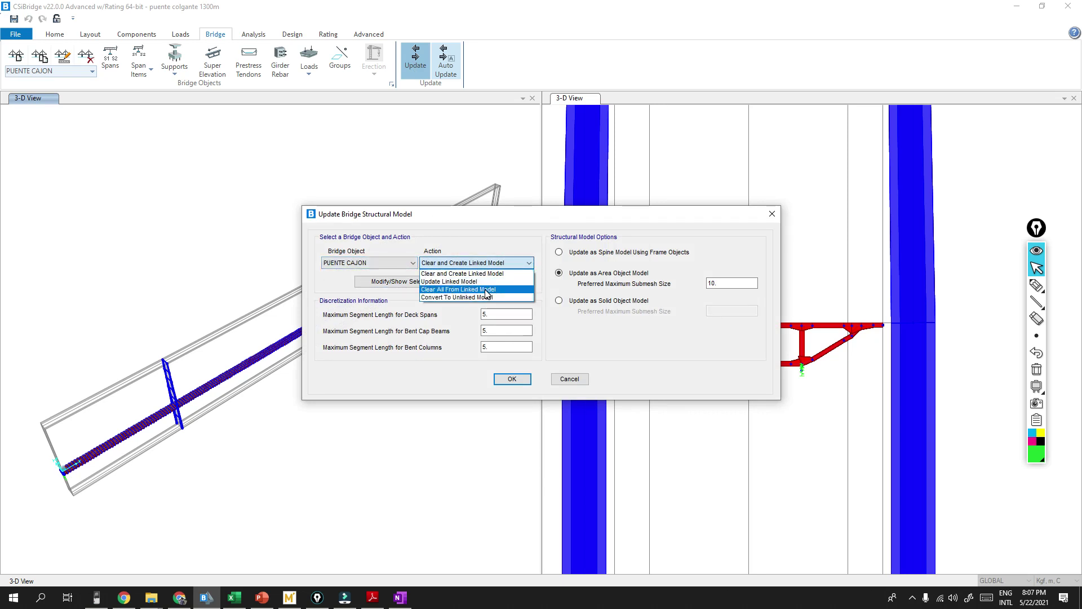
click(487, 289)
click(513, 379)
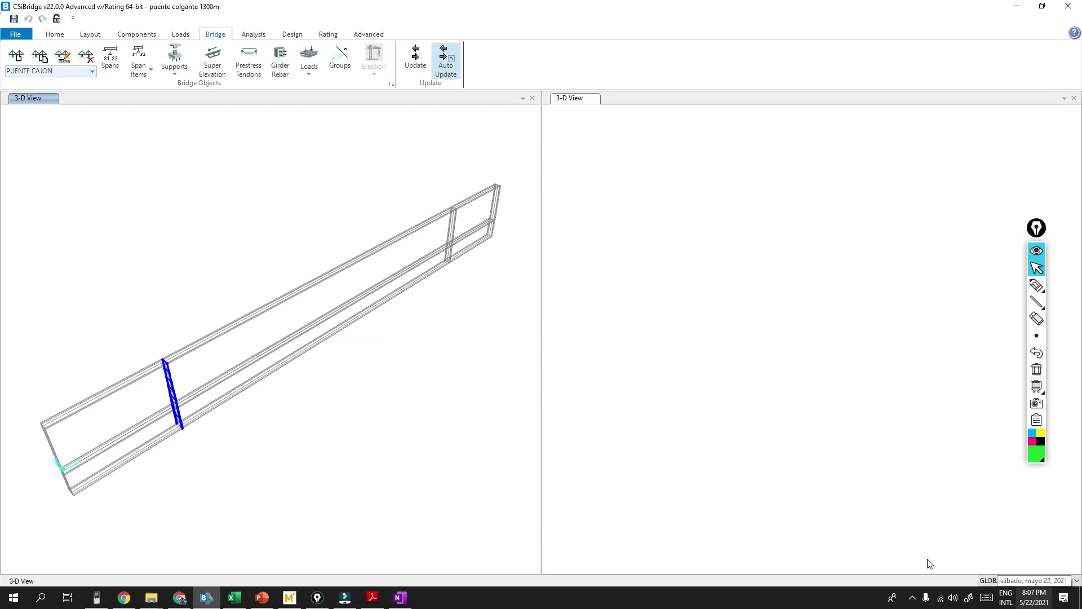
click(771, 418)
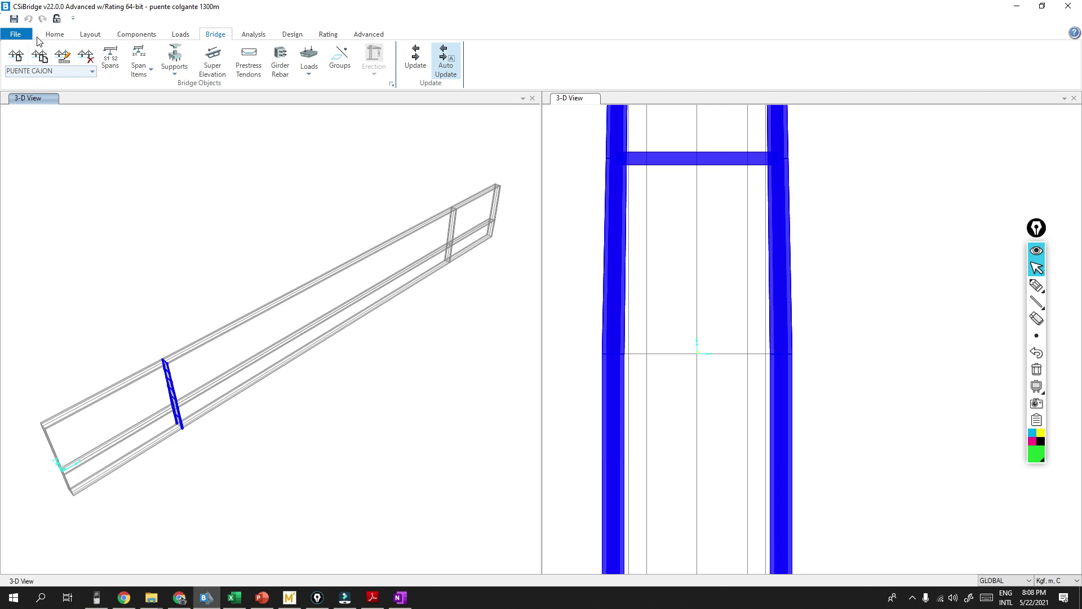
click(61, 35)
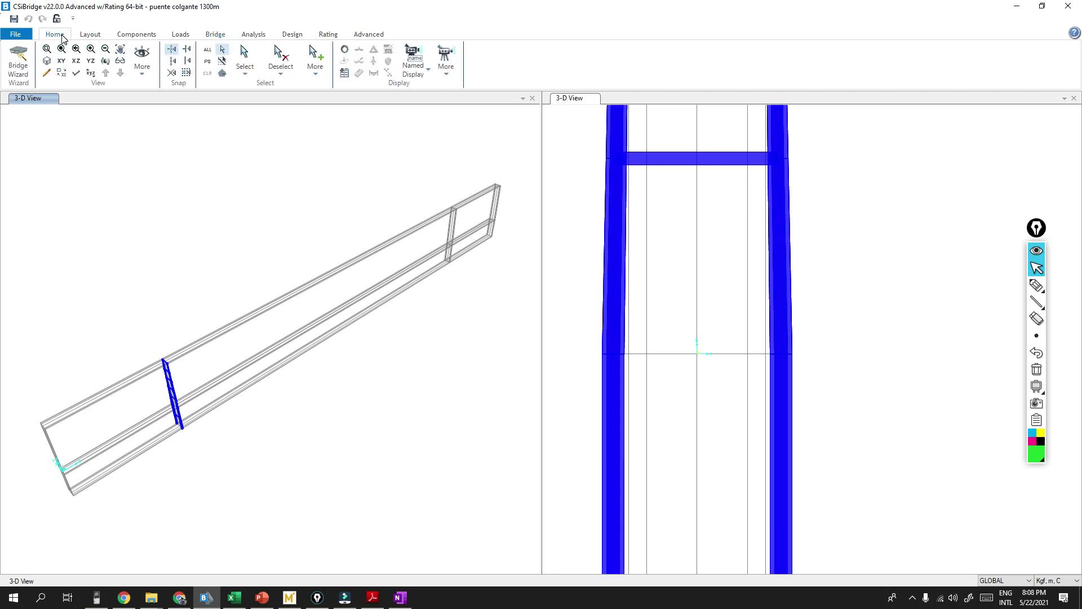
click(76, 62)
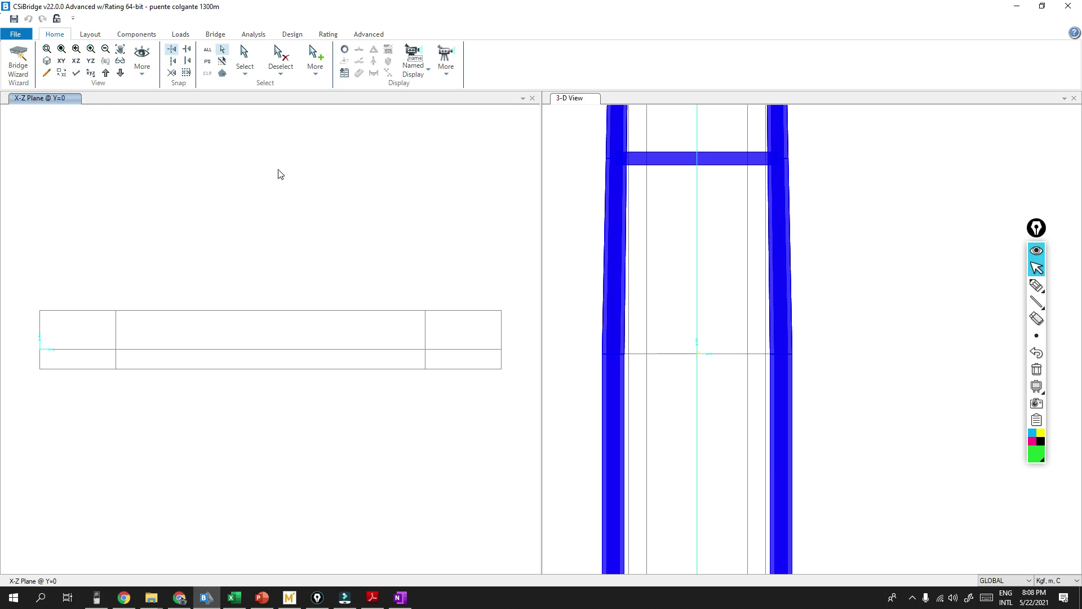
click(47, 61)
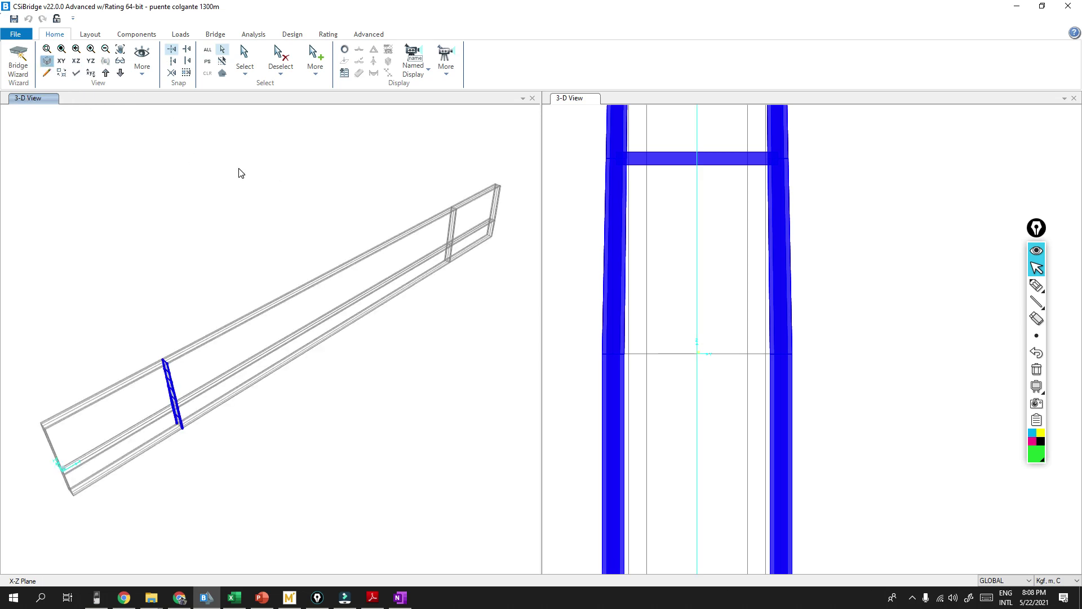
Step: Replace the 3-D front view of the tower with an X-Z elevation and step it to the plane at Y=7.7
click(656, 196)
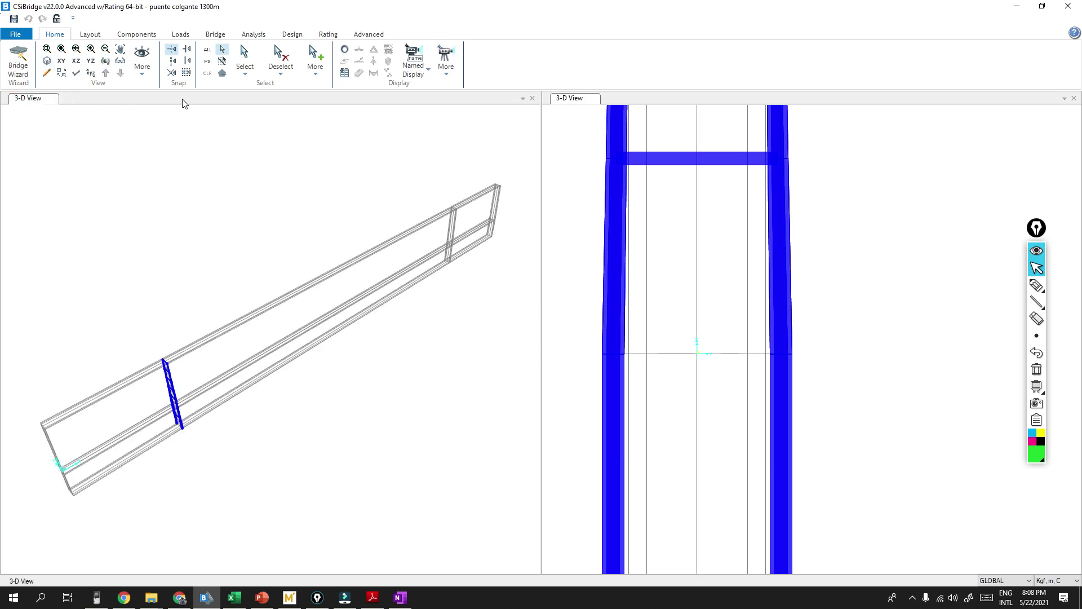
click(76, 61)
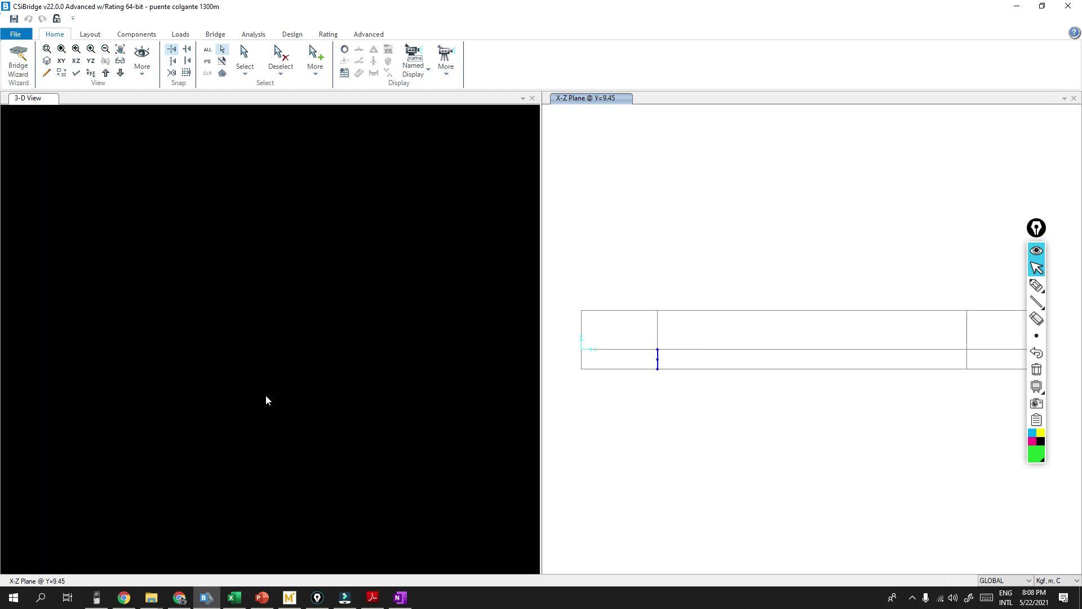
click(288, 393)
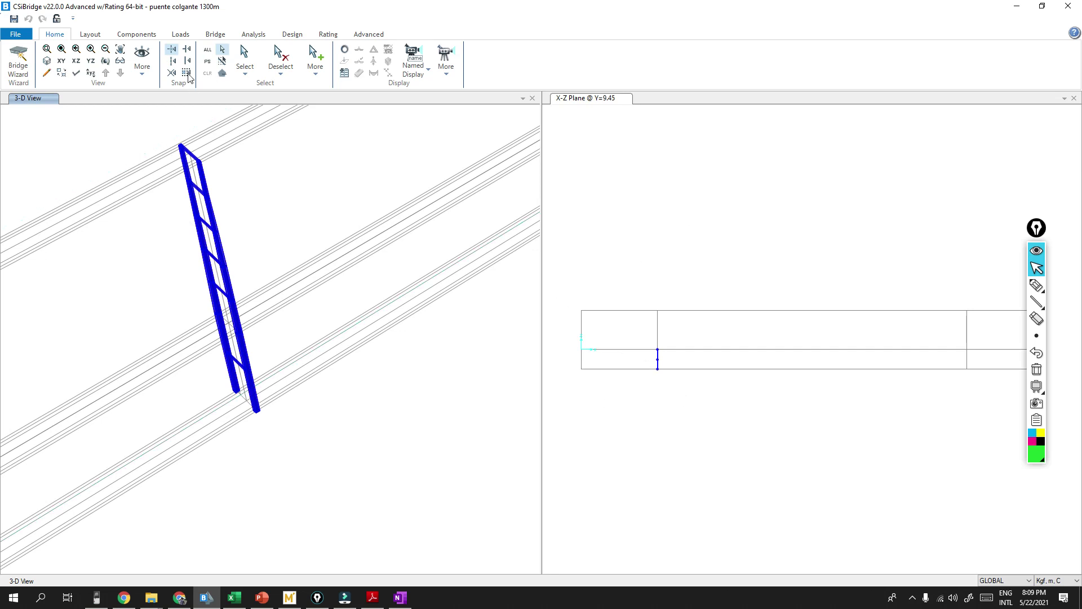
click(280, 59)
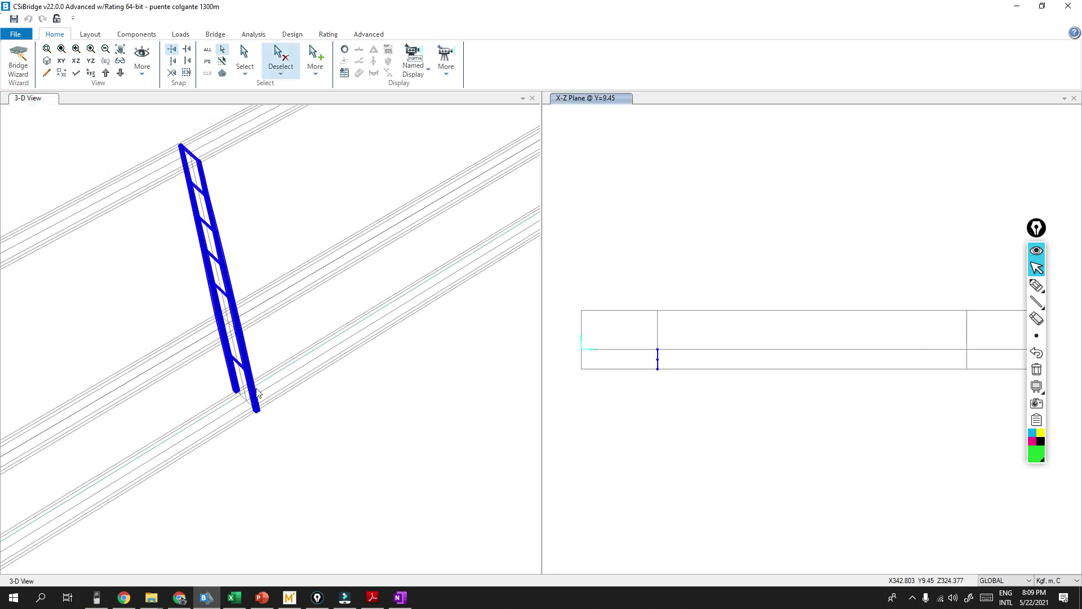
click(105, 73)
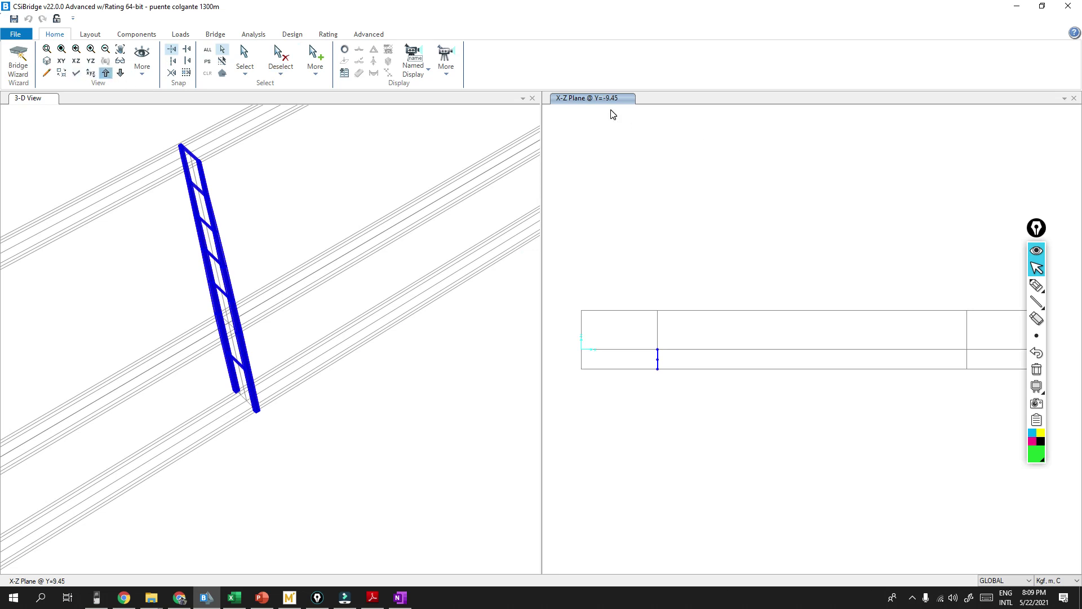
click(120, 73)
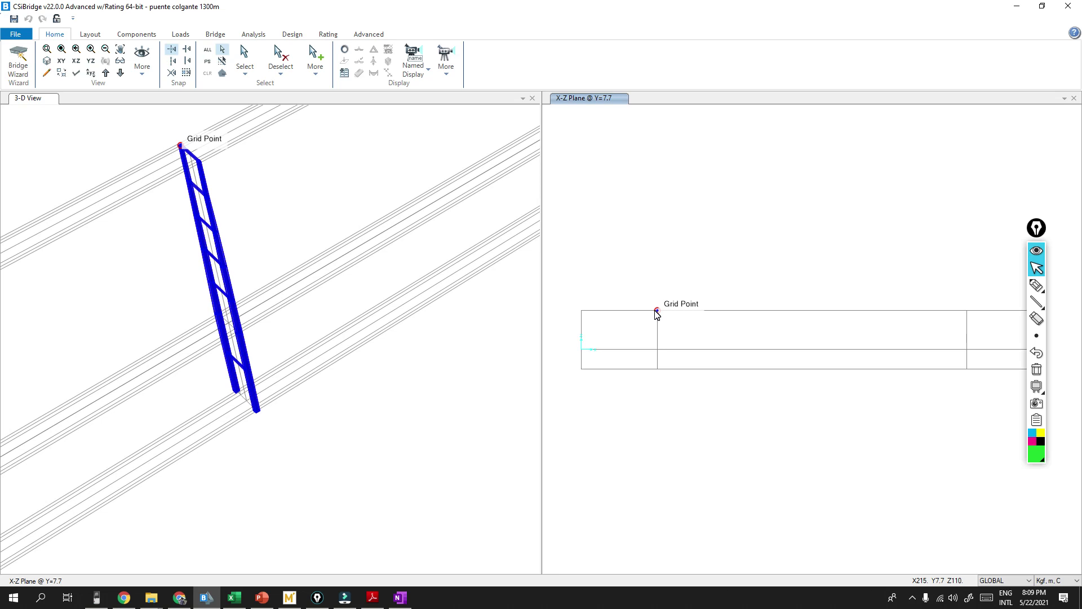
Step: Inspect the location information of the tower-top point at X=215, Z=110 in the Y=7.7 elevation, and close it without changes
middle_drag(283, 273, 404, 307)
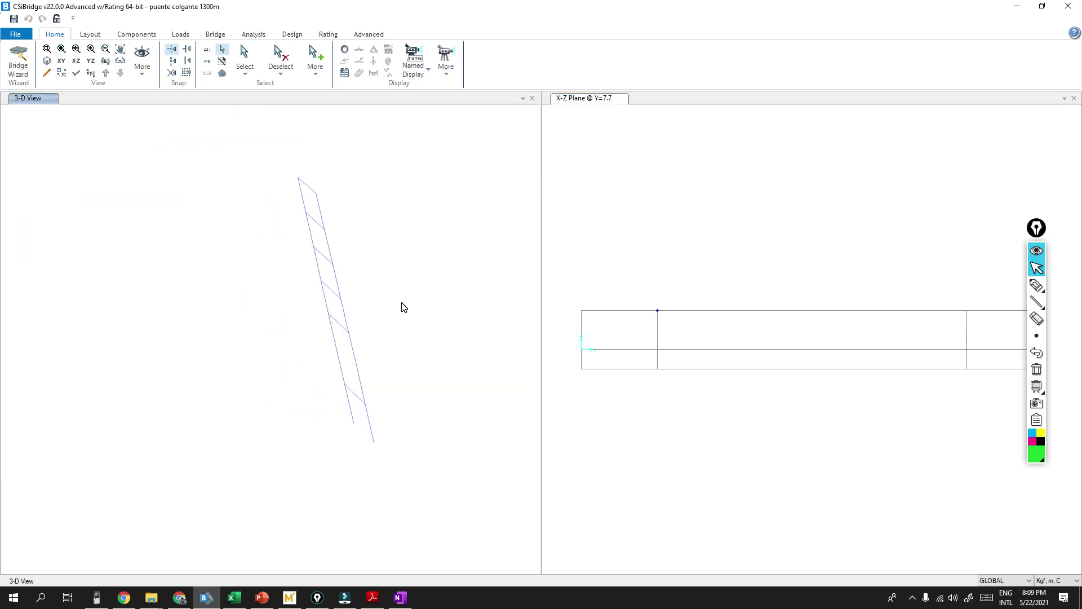
click(657, 310)
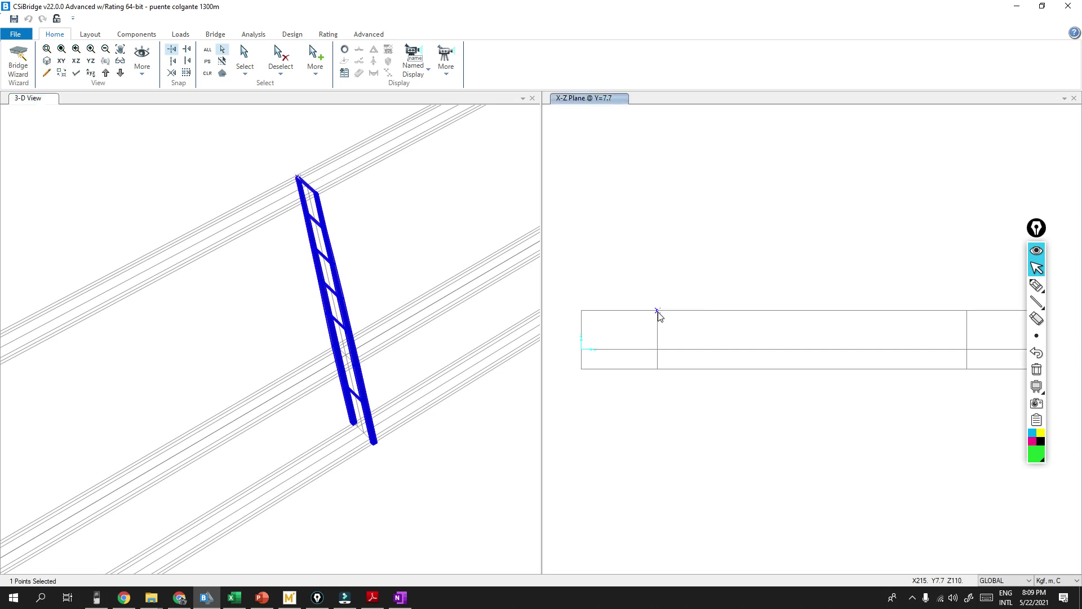
right_click(658, 312)
click(411, 177)
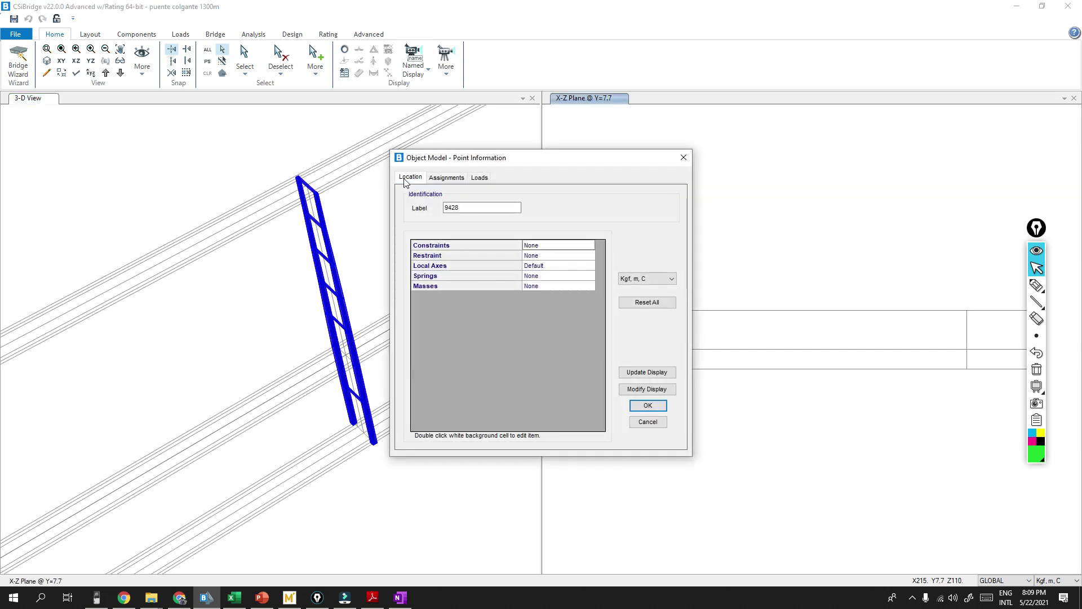
click(648, 421)
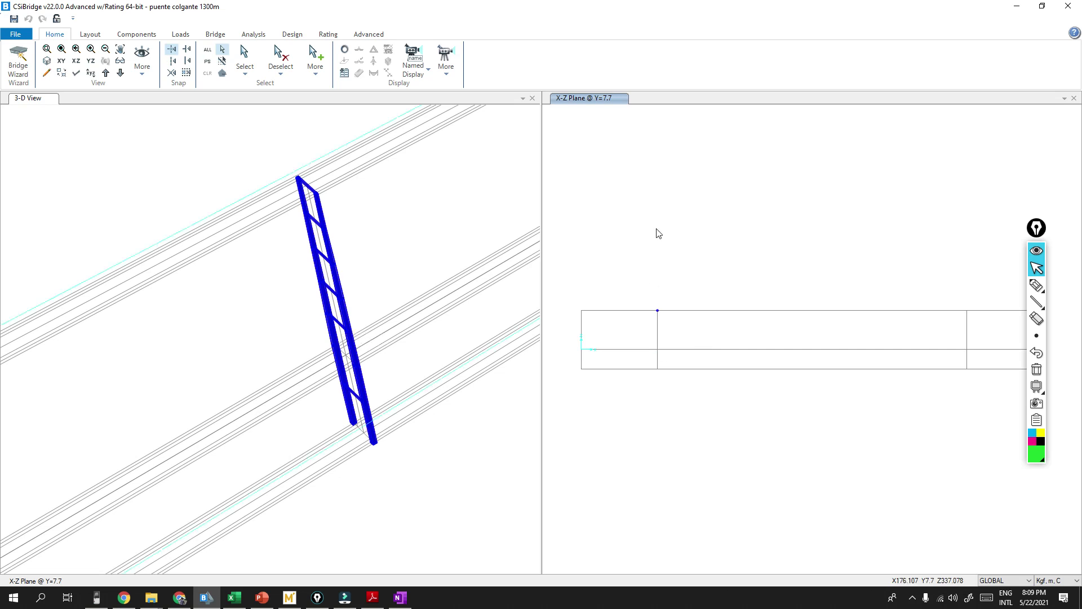
Step: Regenerate the PUENTE CAJON bridge object using Clear and Create Linked Model as an area object model with a maximum submesh size of 10
click(215, 35)
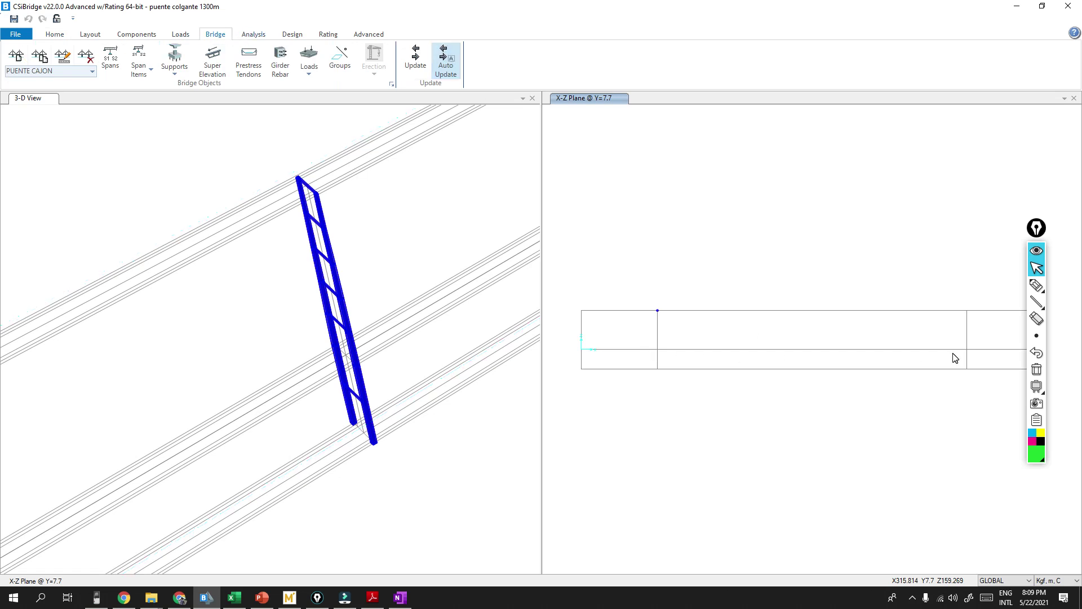
click(416, 58)
click(509, 262)
click(510, 262)
click(510, 263)
click(509, 263)
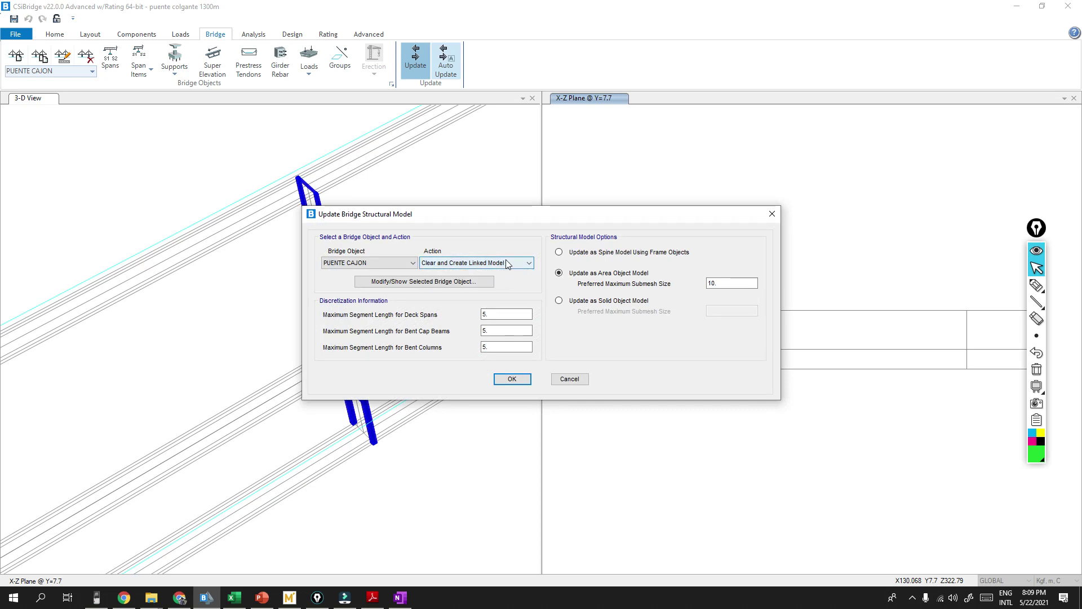
click(505, 259)
click(506, 262)
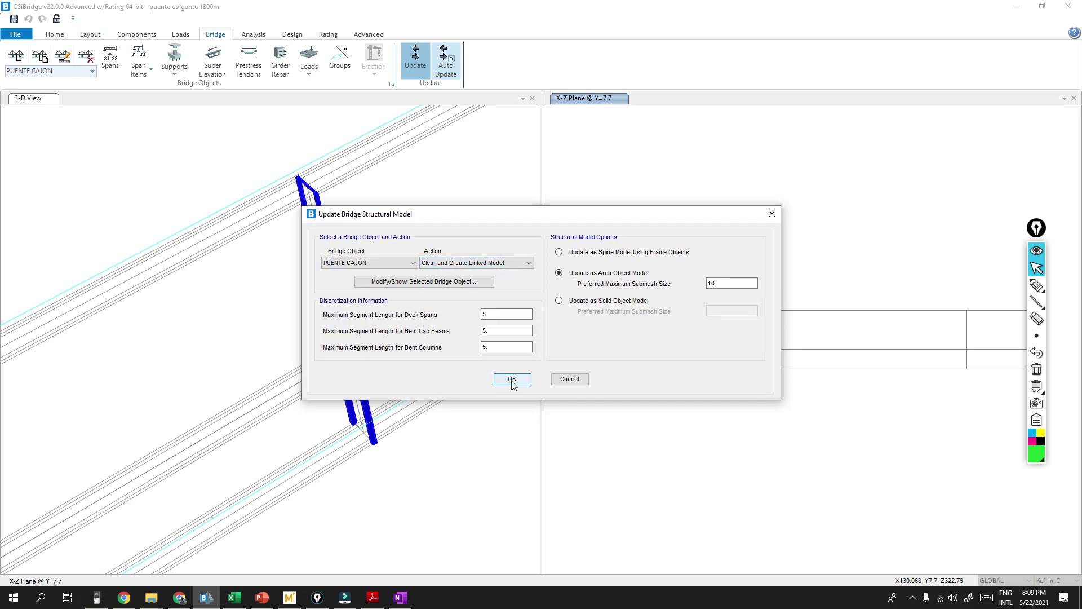
click(512, 379)
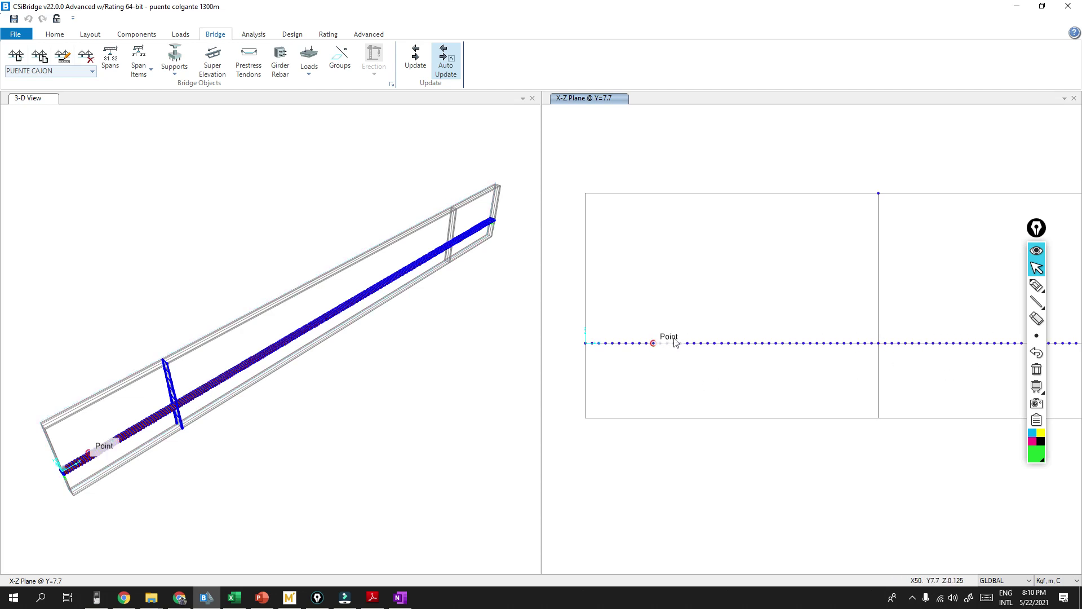
Step: Open the structural model update for PUENTE CAJON and review its maximum segment lengths and submesh size beside the Y=7.7 elevation
click(418, 65)
click(506, 314)
click(728, 282)
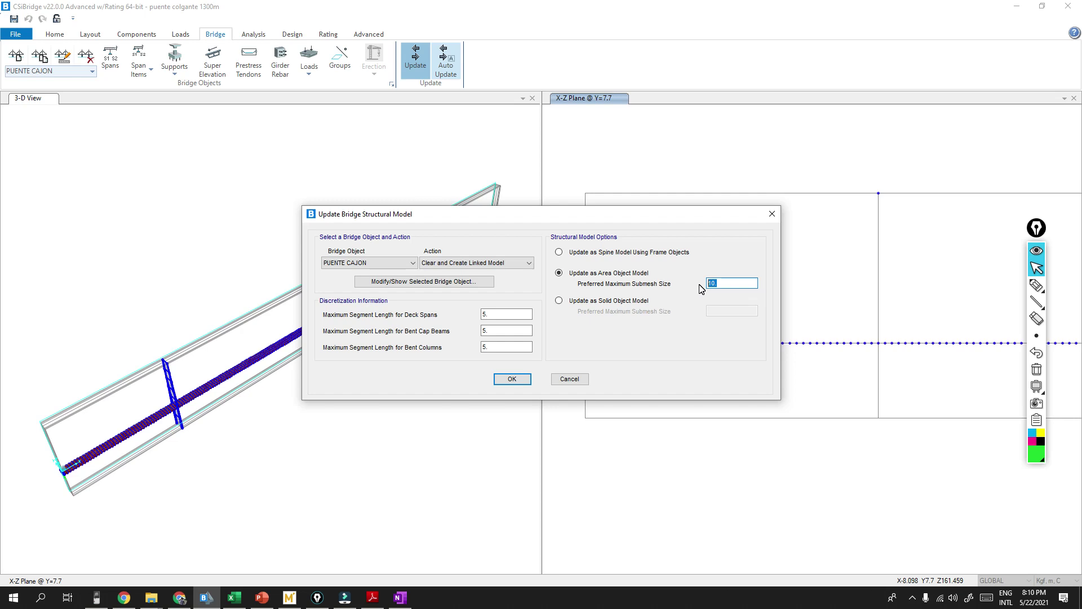
click(531, 314)
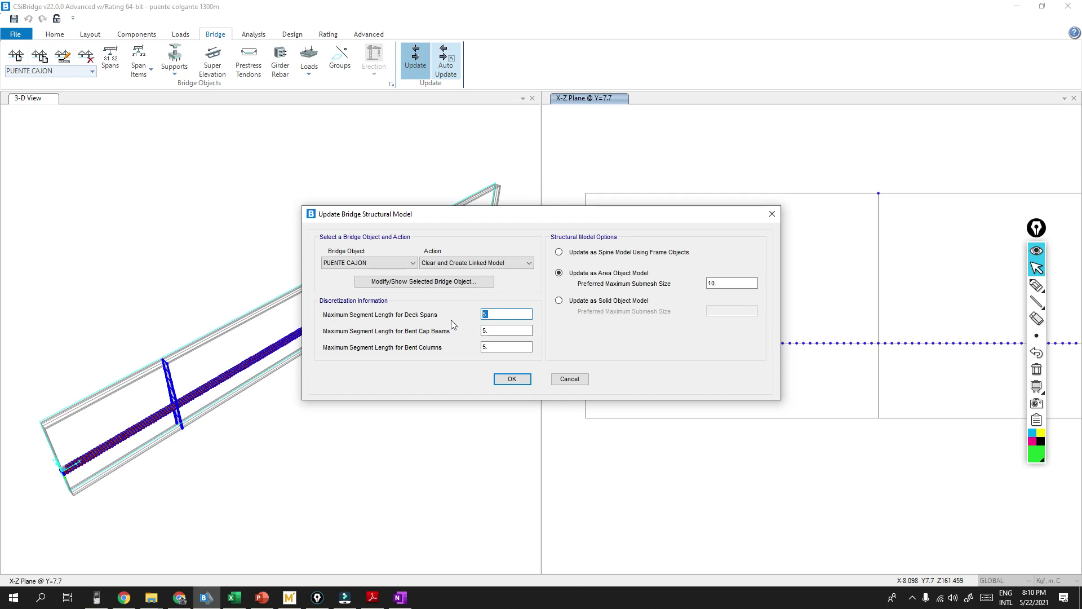
key(Tab)
key(Tab)
drag(499, 223, 305, 209)
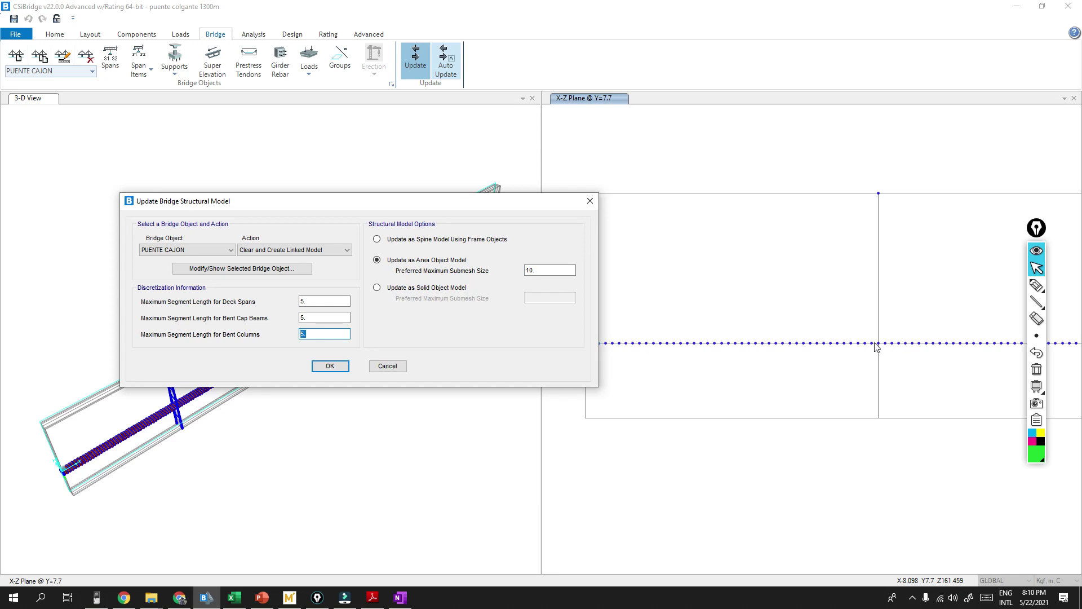
mouse_move(1037, 302)
drag(507, 200, 376, 201)
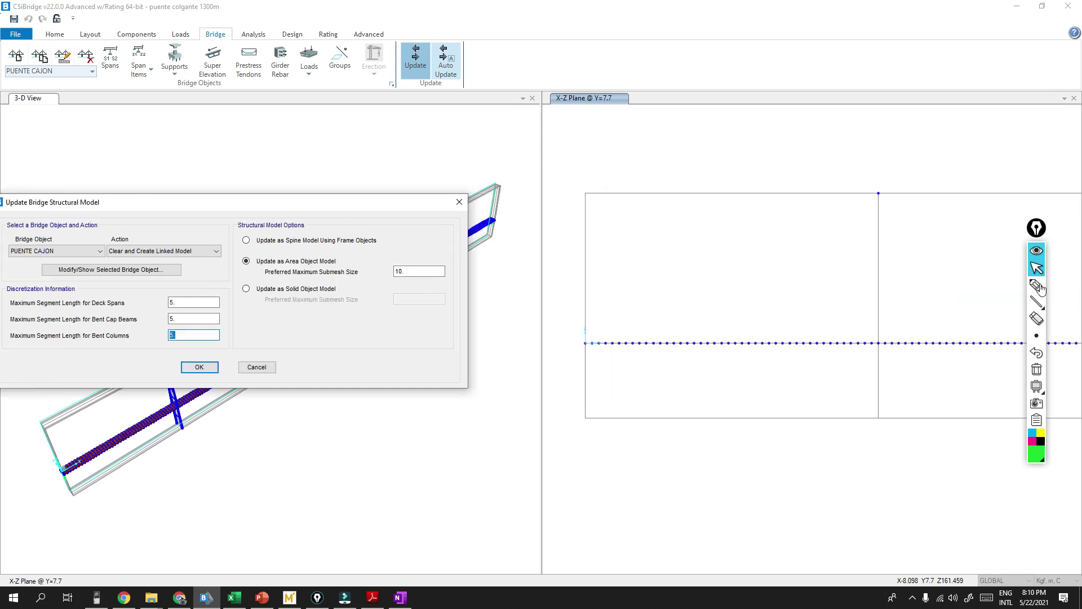
Step: Mark the deck on both sides of the tower and at its start with the annotation pen, and clear the marks
click(1036, 286)
drag(873, 338, 872, 350)
drag(885, 337, 885, 350)
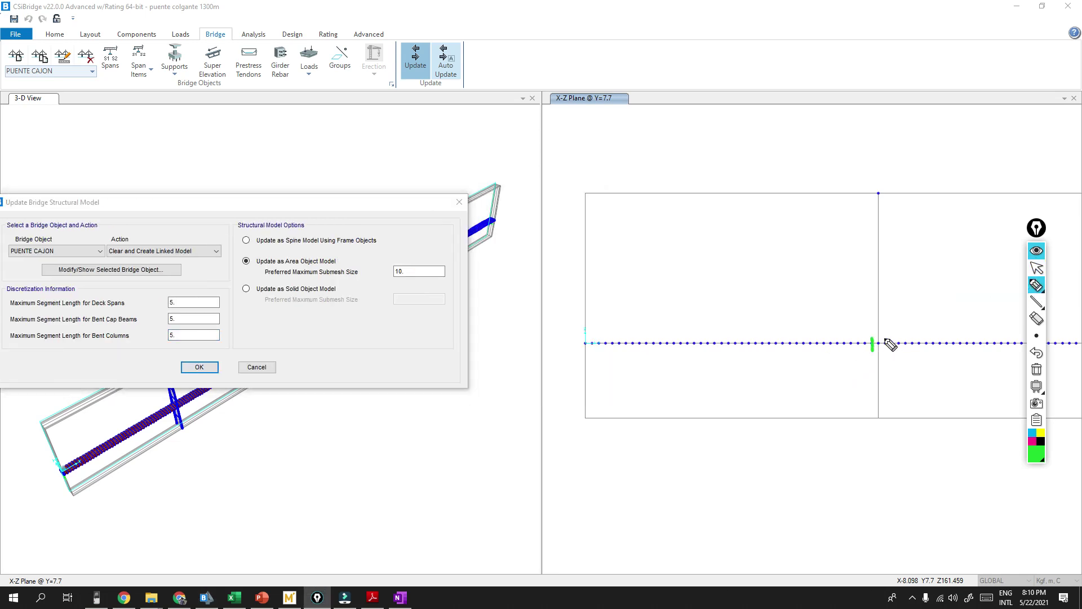
mouse_move(584, 338)
mouse_down()
mouse_move(584, 349)
mouse_move(619, 347)
mouse_up()
click(1046, 290)
click(1037, 268)
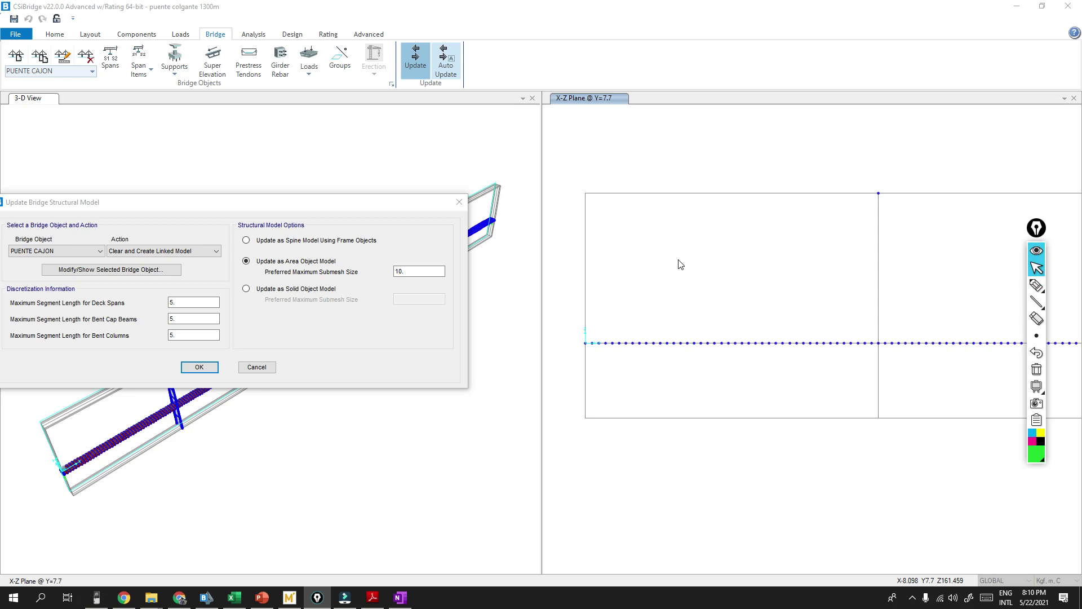
click(1035, 286)
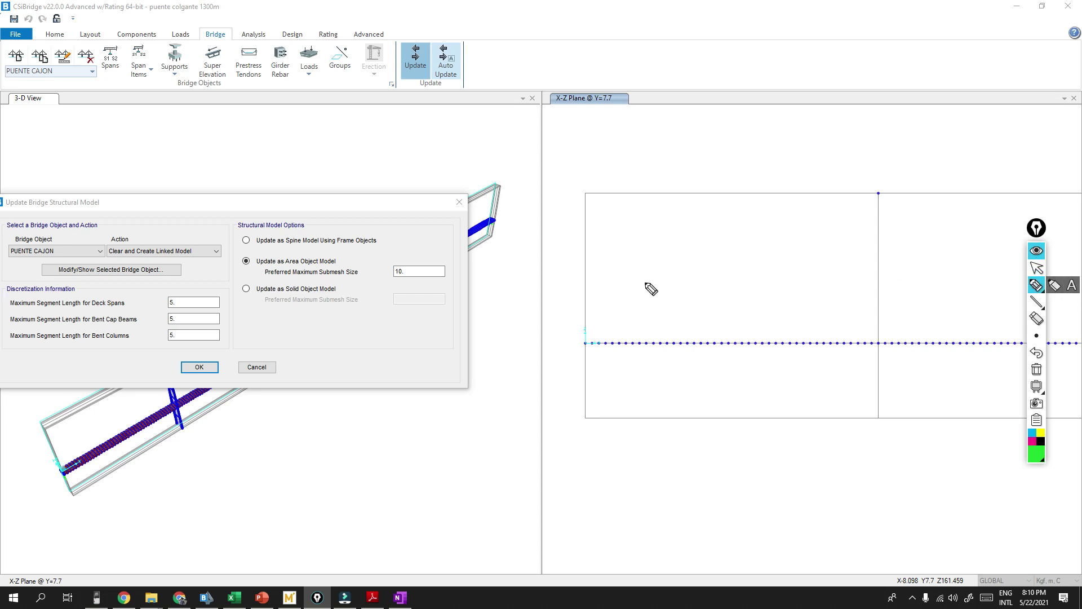
click(1037, 267)
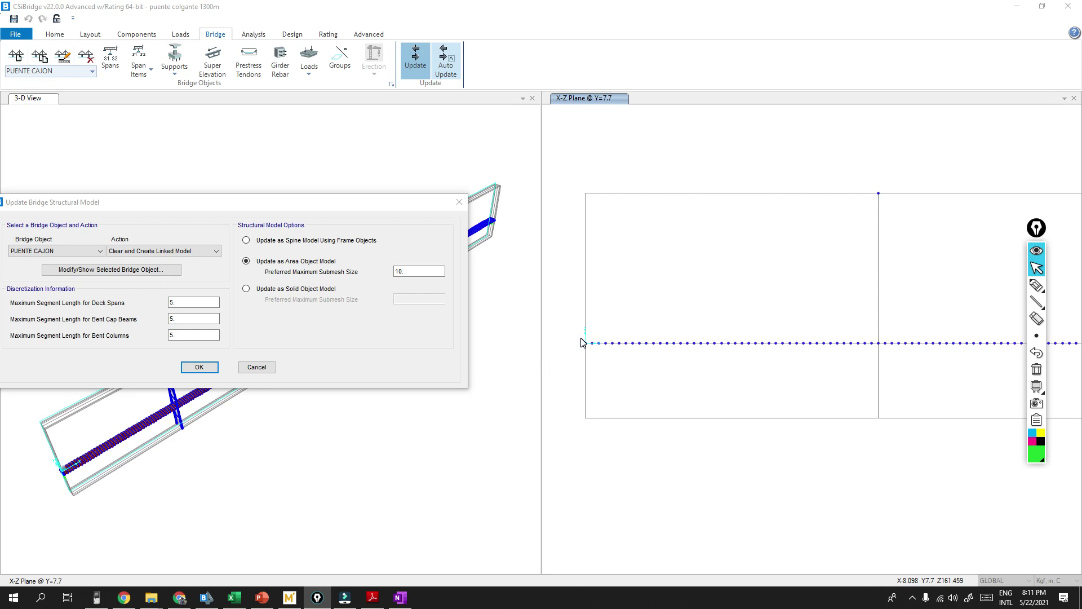
Step: Switch to 001EstructurasEspeciales.pdf in Adobe Reader and find Figura 4.21 on the types of stiffening girders
click(365, 602)
scroll(565, 406, up, 15)
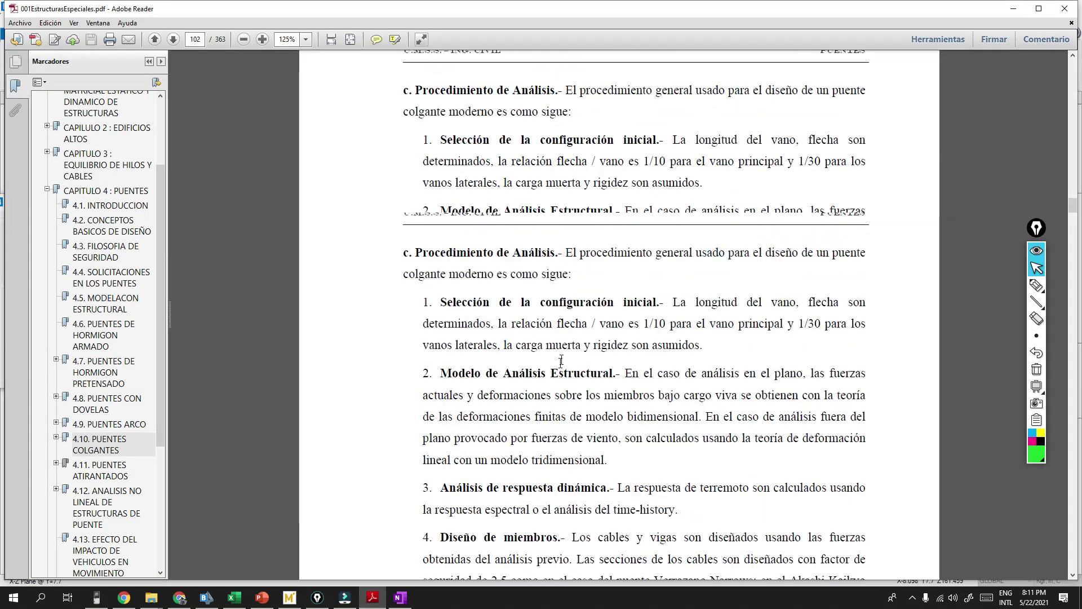
scroll(566, 406, up, 10)
scroll(613, 486, down, 15)
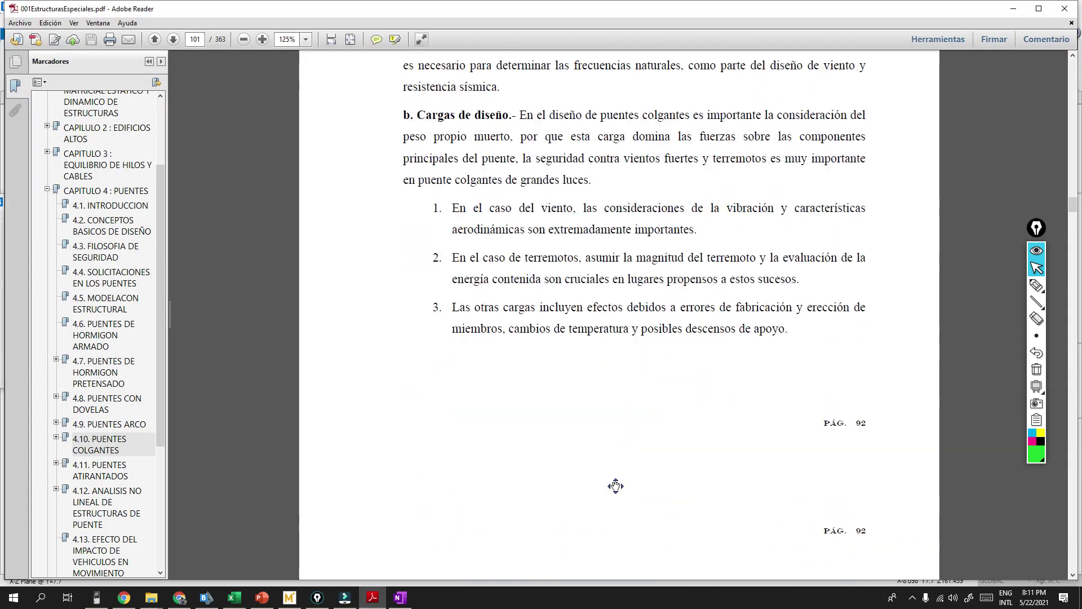
scroll(660, 252, up, 20)
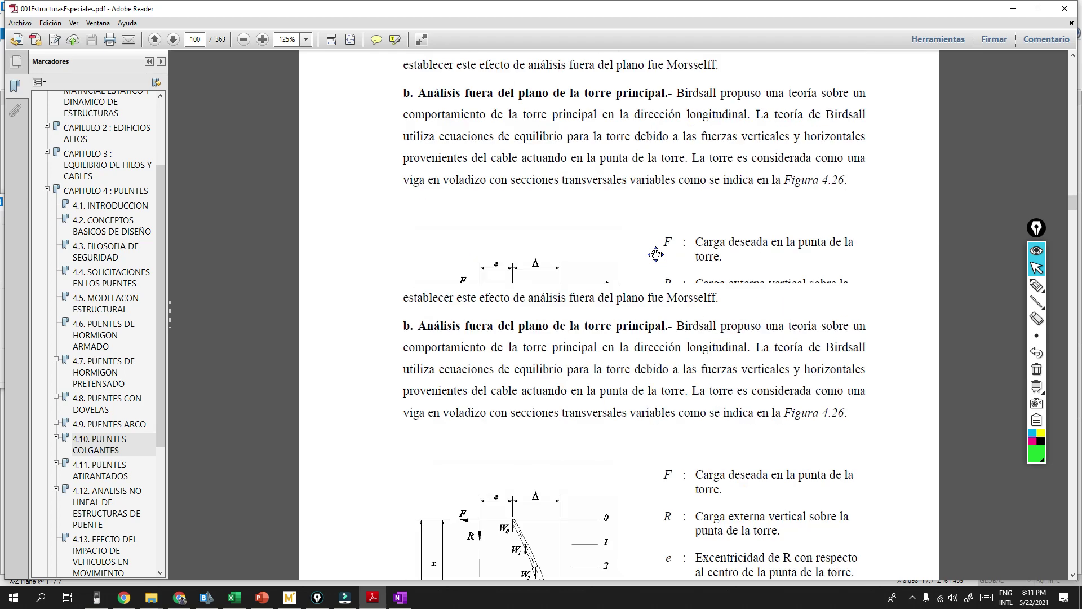
scroll(663, 340, up, 12)
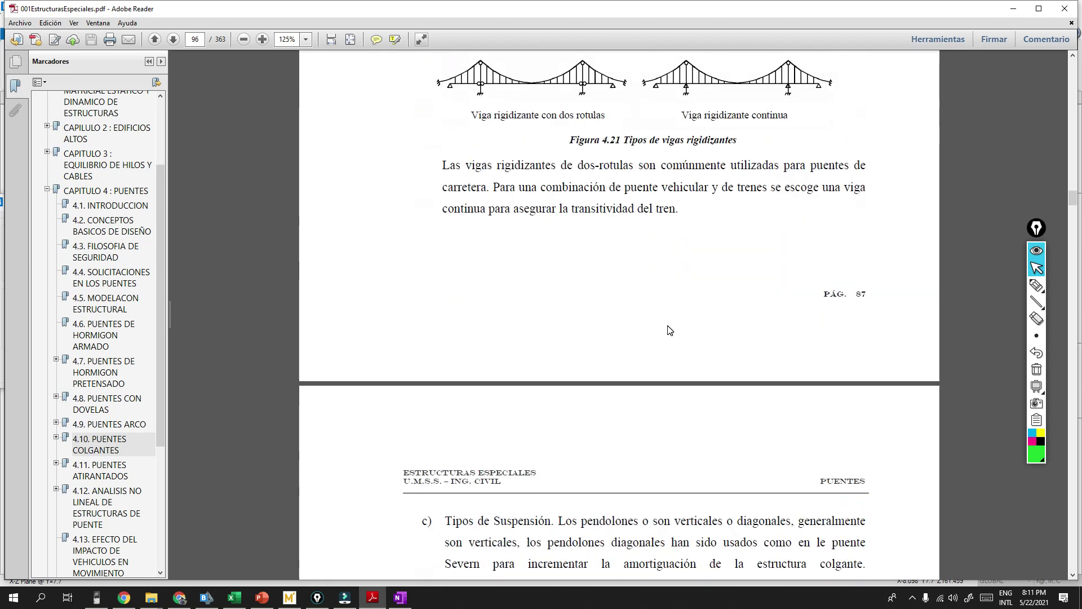
scroll(665, 348, down, 2)
scroll(621, 361, up, 10)
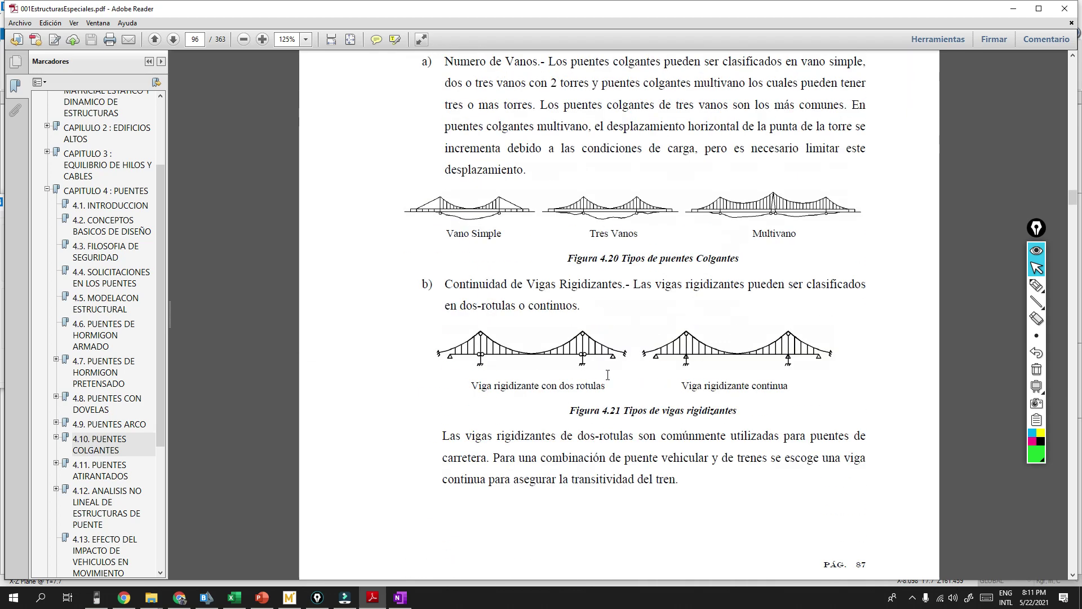
Step: Circle the left end support of the two-hinge girder in Figura 4.21 with the annotation pen, and clear the mark
click(1037, 285)
drag(439, 350, 443, 354)
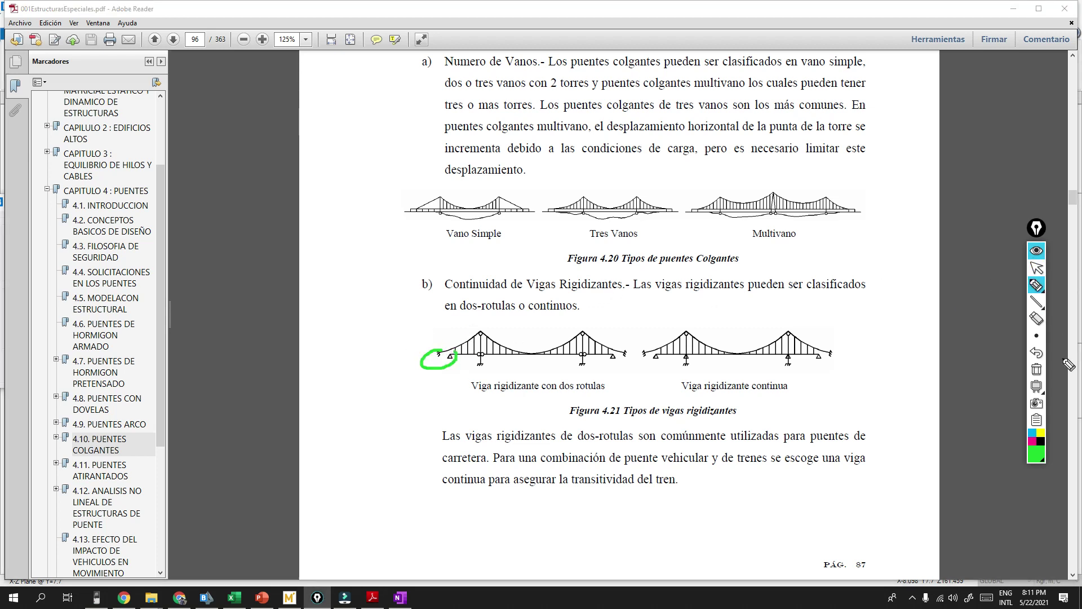
click(1036, 368)
click(1036, 268)
Step: Review the suspension bridge types in Figura 4.20 and the structural components described in section 4.10.1
scroll(469, 285, up, 2)
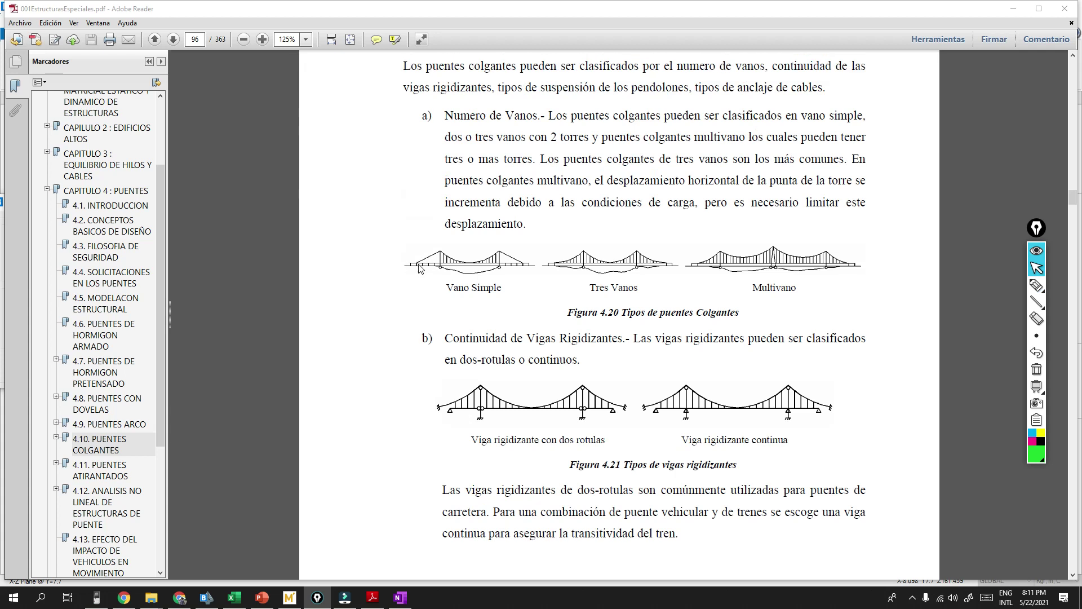
scroll(587, 287, down, 2)
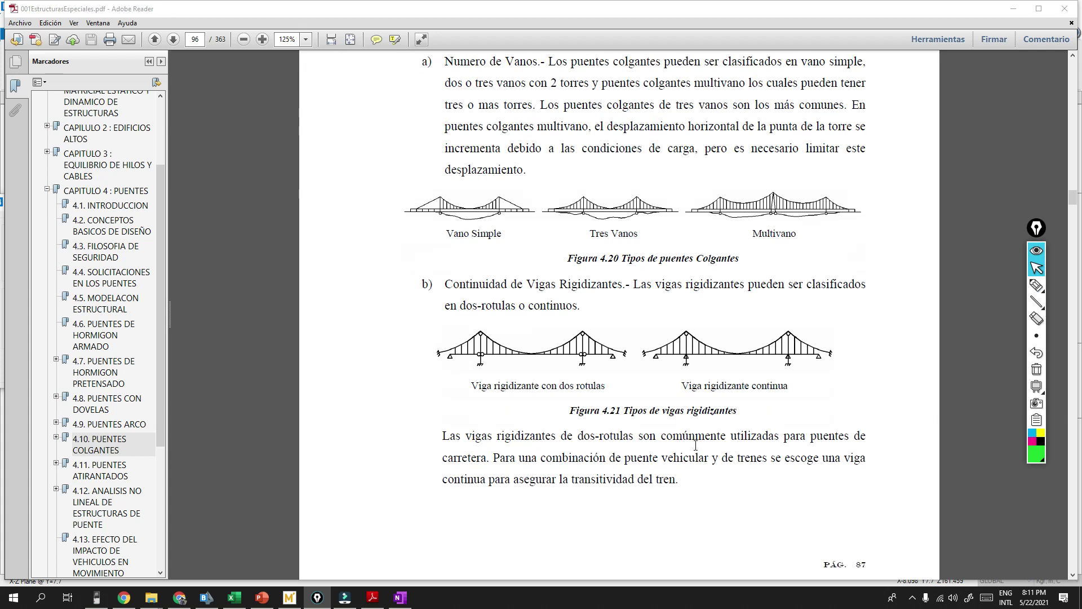
scroll(623, 367, up, 20)
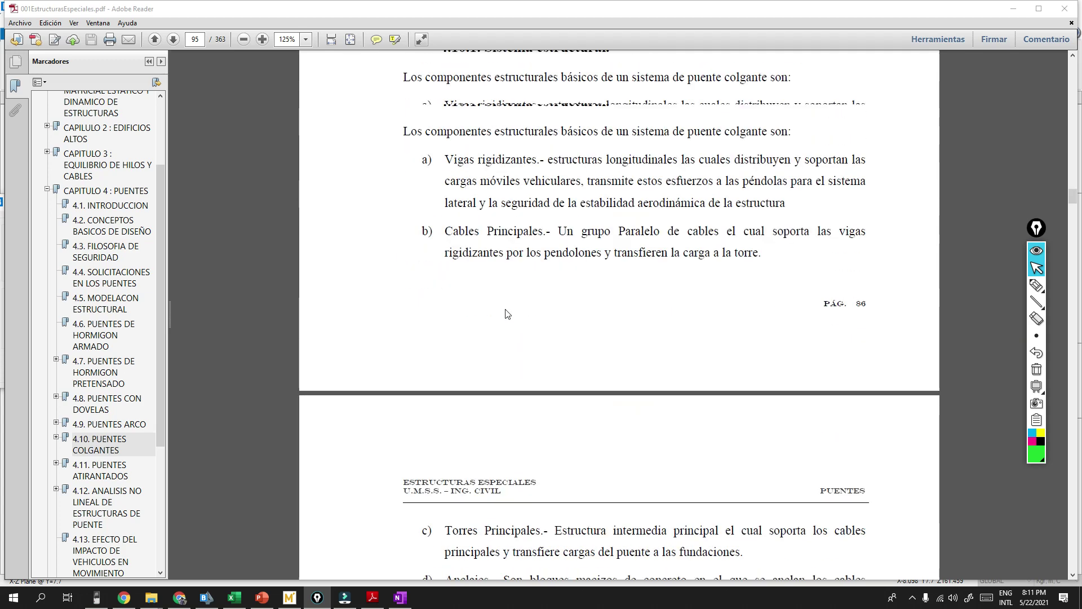
scroll(505, 308, down, 20)
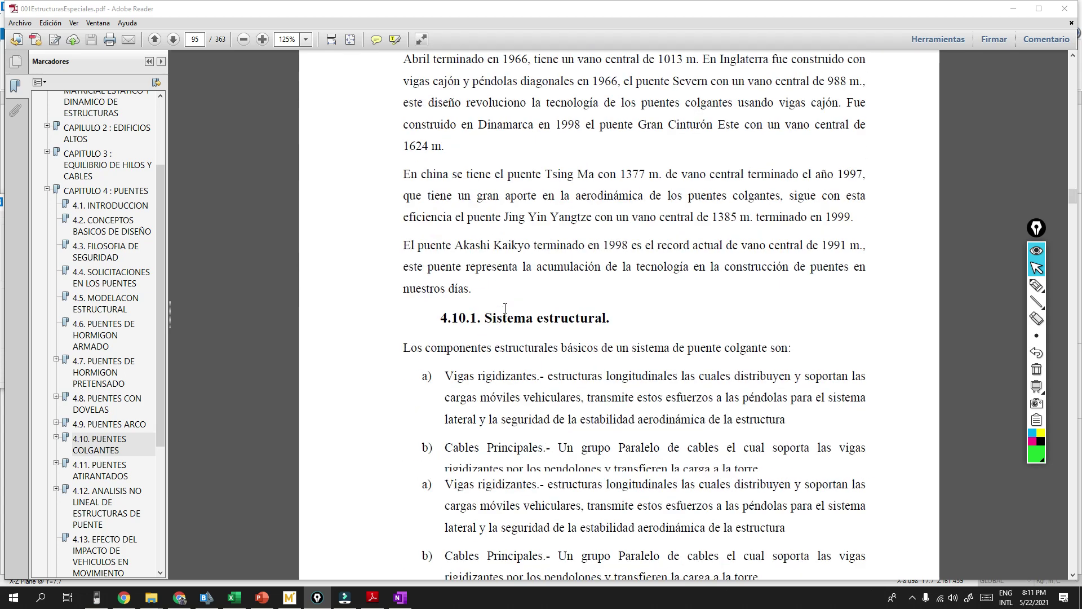
Step: Switch to Chrome and look through the ScienceDirect overview of suspension bridges for tower and anchorage figures
click(180, 597)
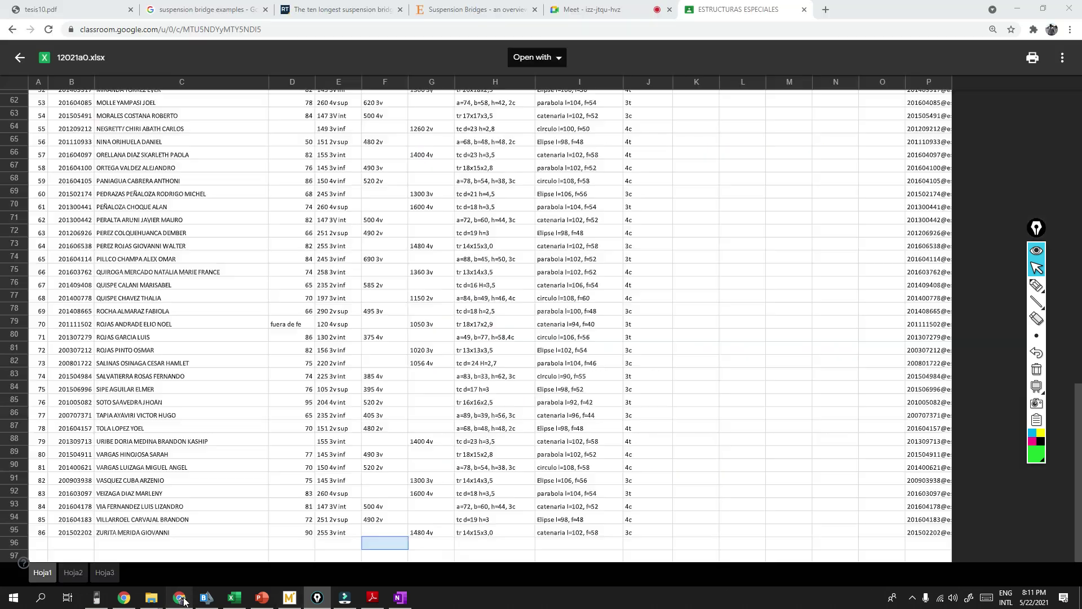
click(447, 9)
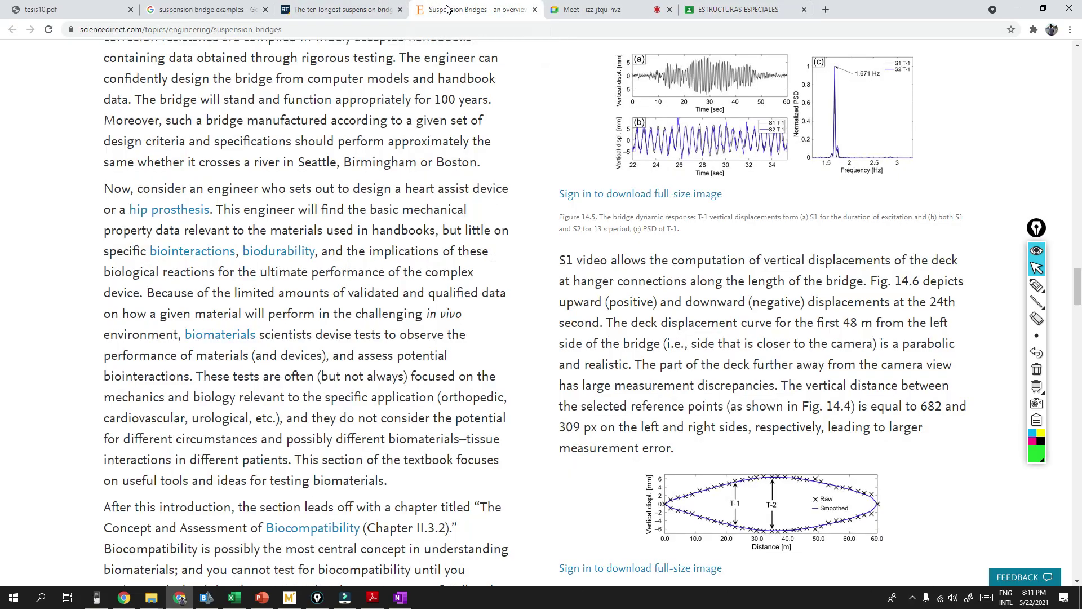
scroll(585, 299, down, 7)
scroll(589, 316, up, 20)
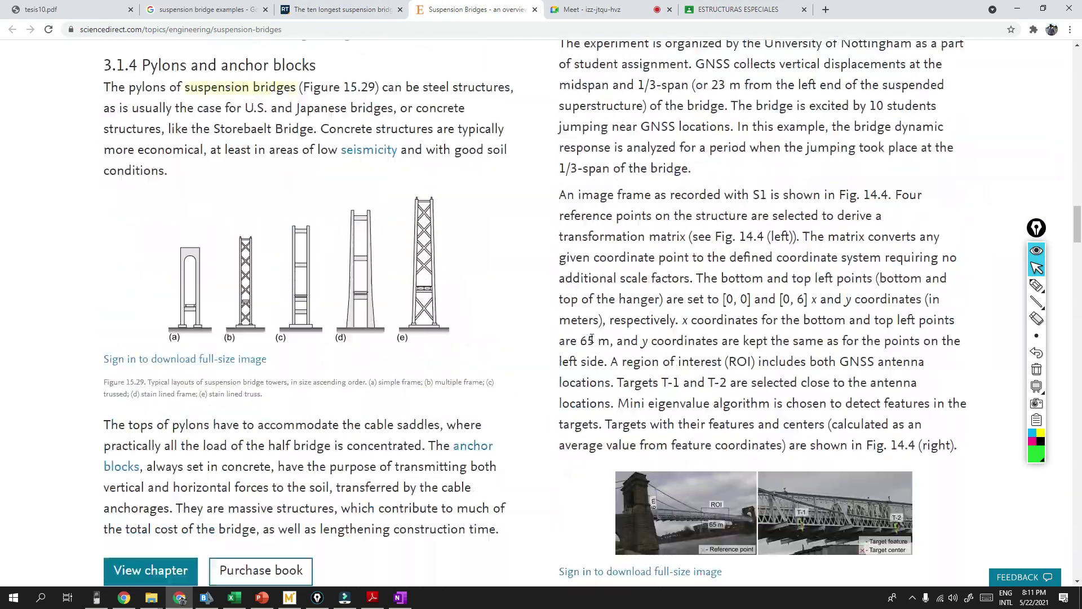
scroll(592, 337, up, 10)
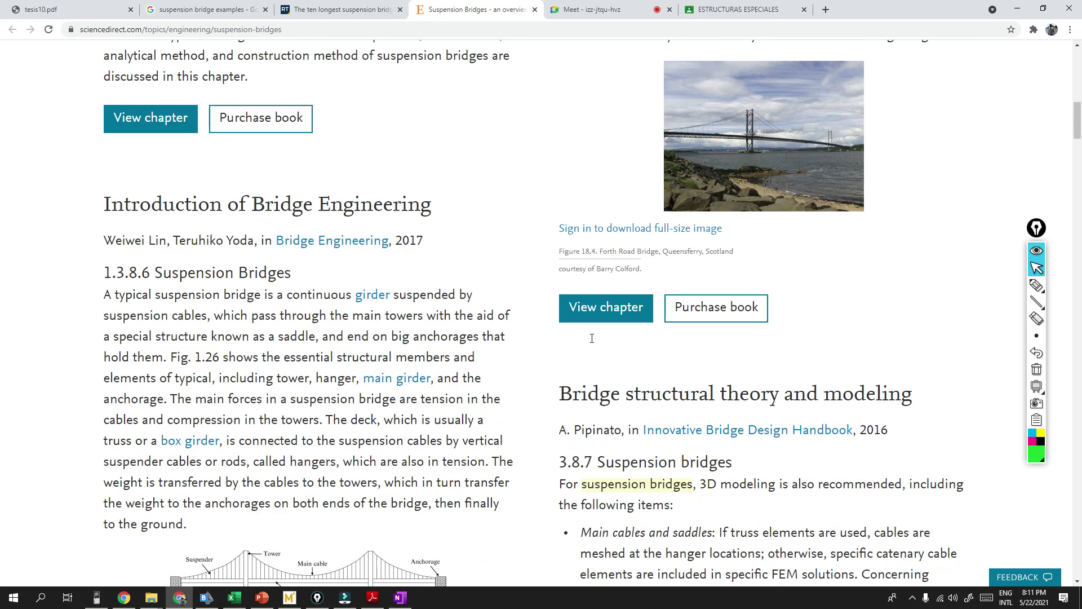
scroll(324, 396, up, 15)
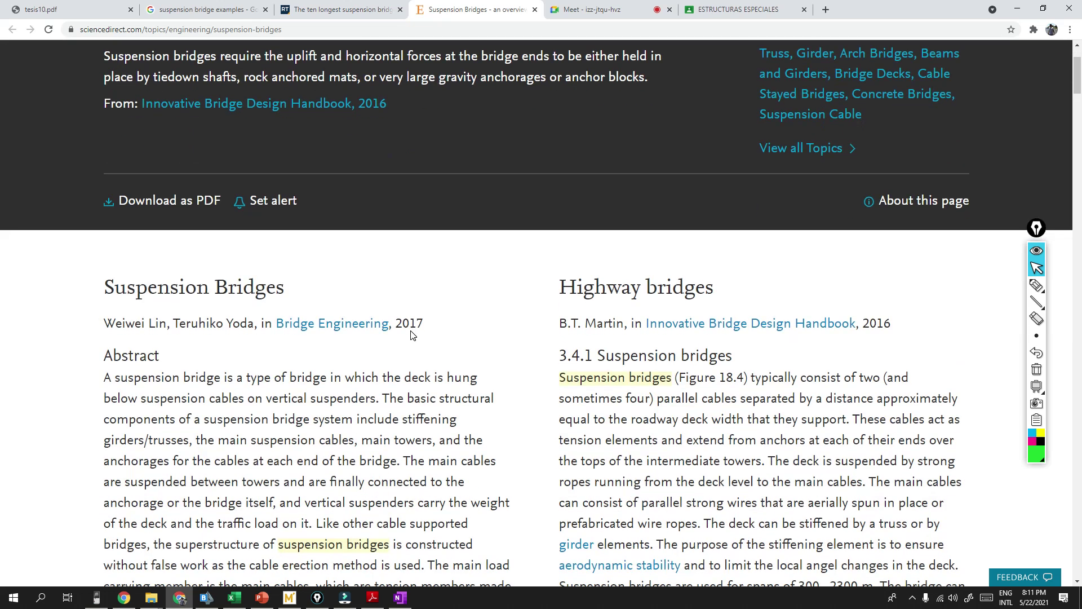
Step: Look through the Road Traffic Technology article on the ten longest suspension bridges in the US
click(358, 9)
scroll(459, 334, up, 15)
scroll(470, 342, up, 12)
scroll(470, 341, down, 20)
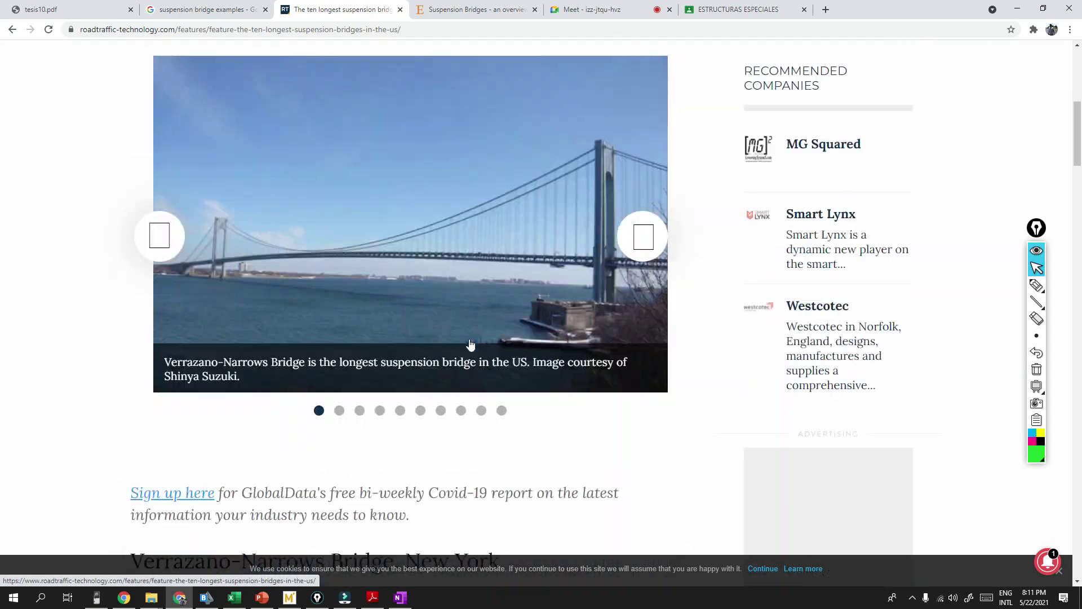
scroll(469, 340, down, 20)
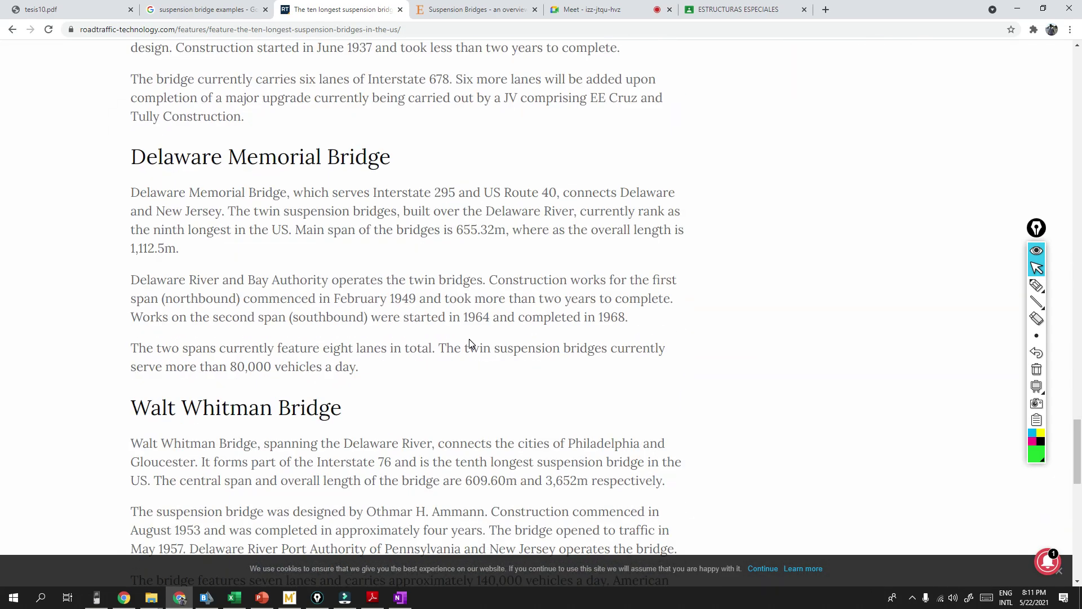
scroll(469, 343, up, 7)
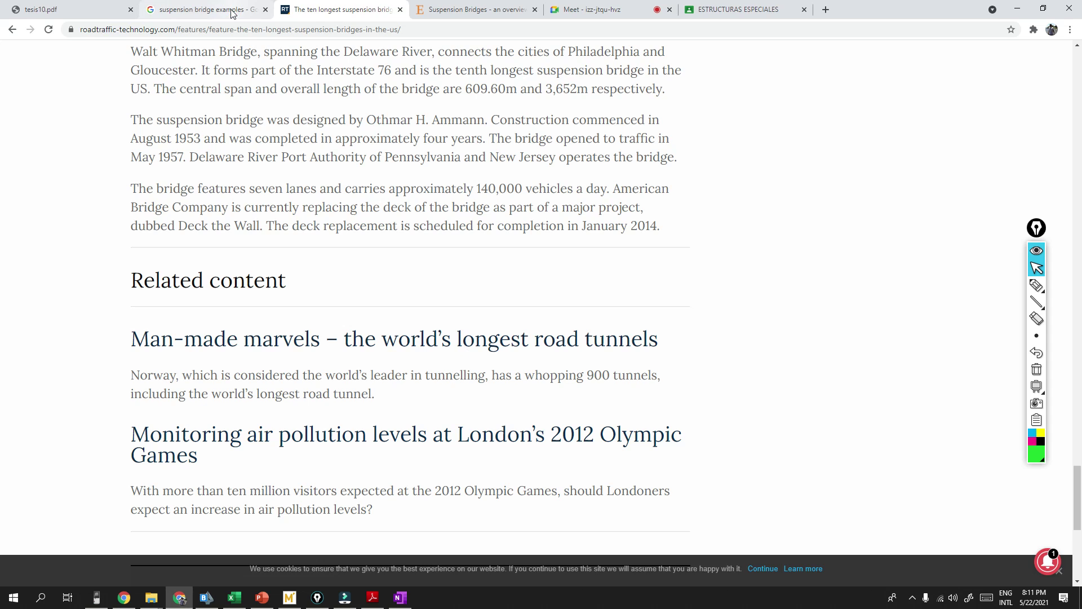
Step: Open tesis10.pdf and examine the suspension bridge tower and cable drawing in its Resumen ejecutivo on page 7
key(ctrl+Page_Up)
click(57, 9)
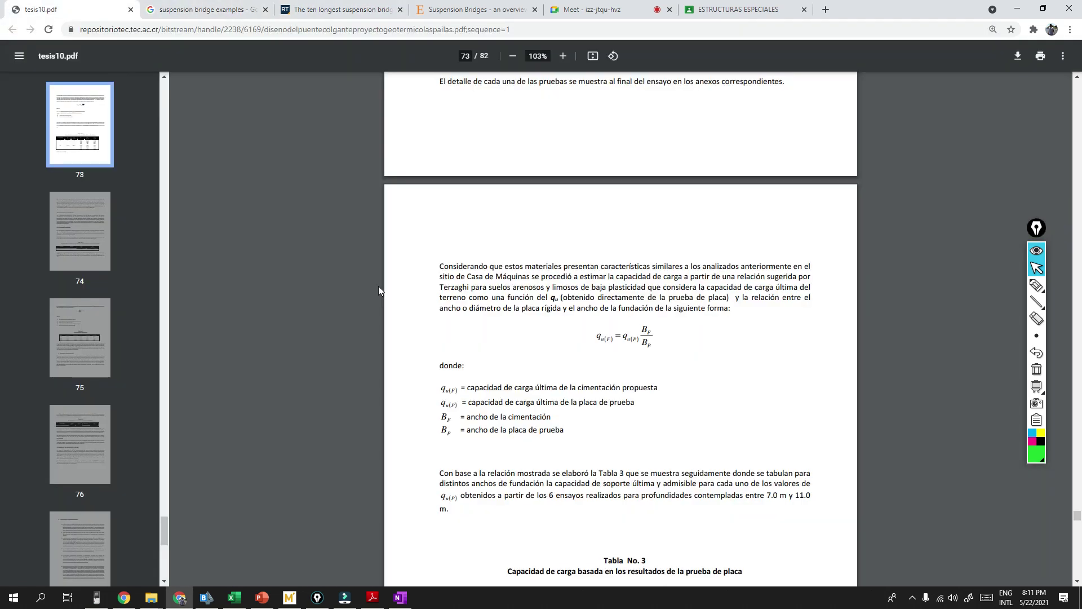
scroll(537, 405, up, 10)
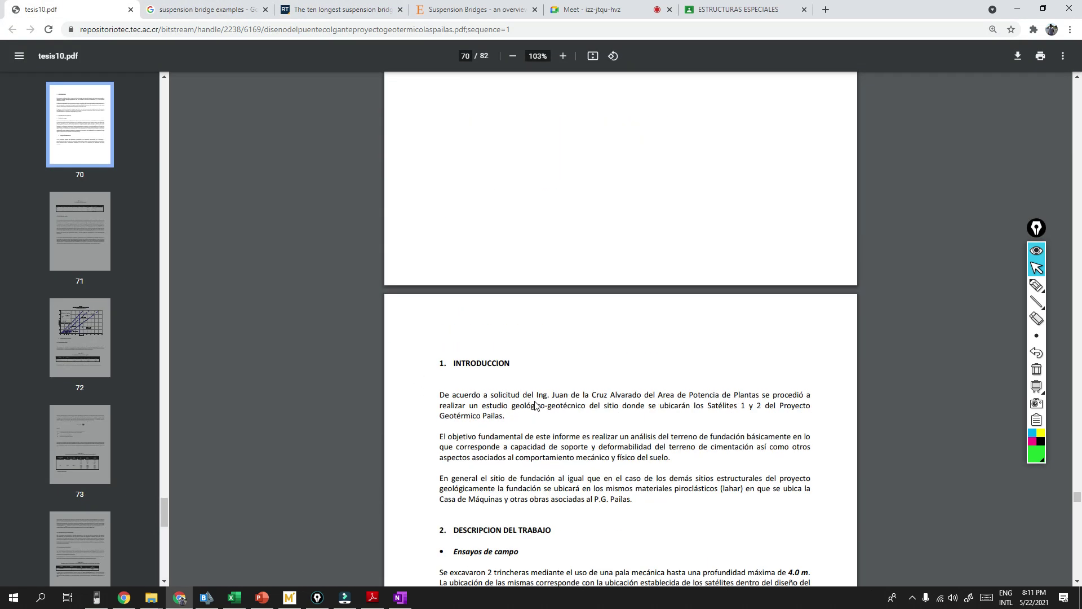
drag(161, 507, 156, 125)
click(74, 148)
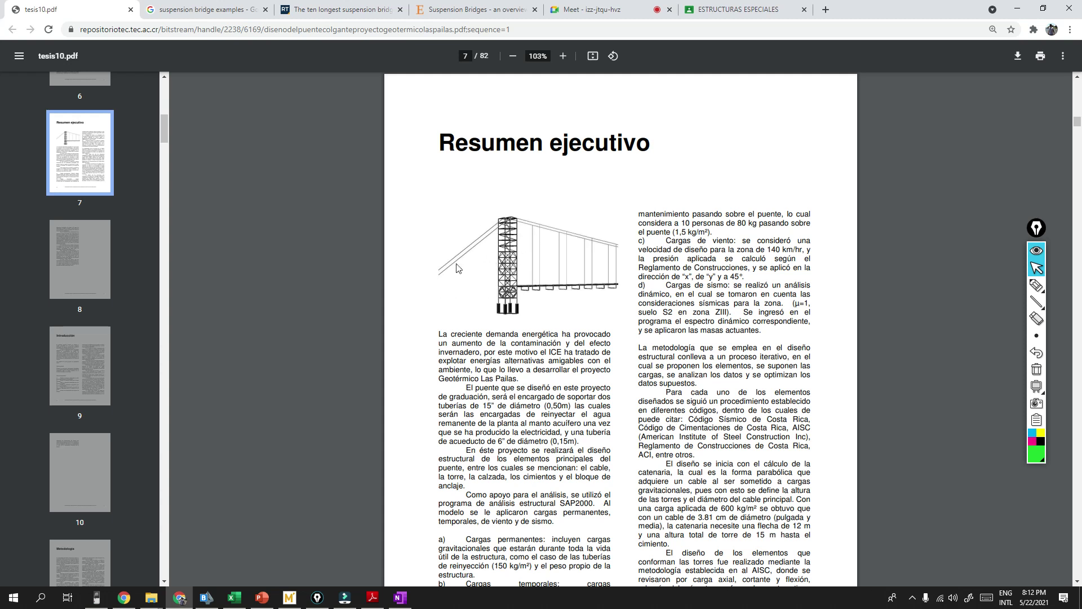
drag(166, 130, 164, 166)
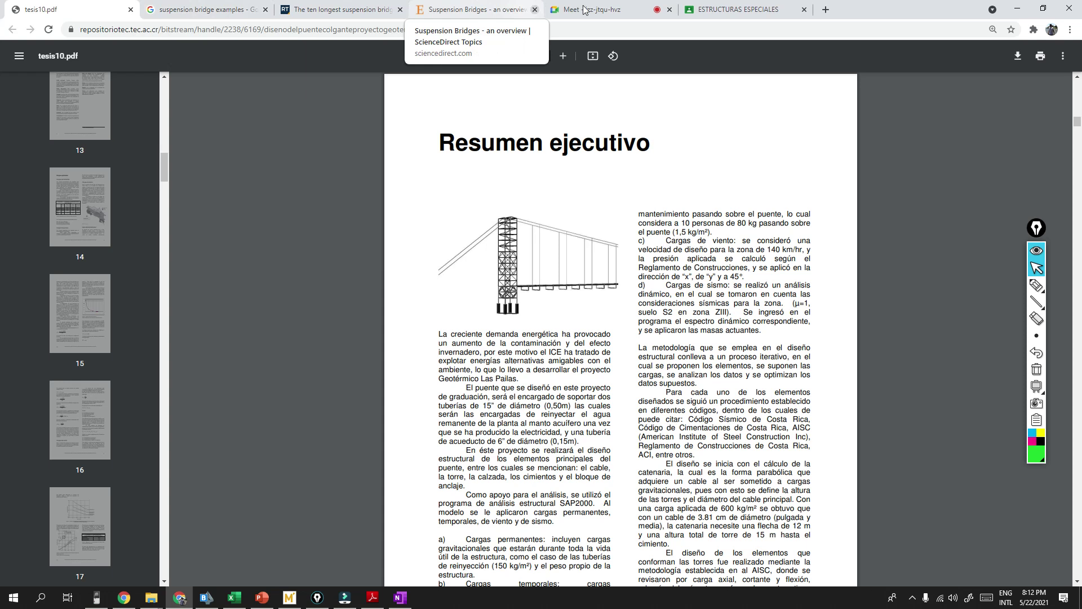
click(607, 10)
click(472, 10)
click(590, 10)
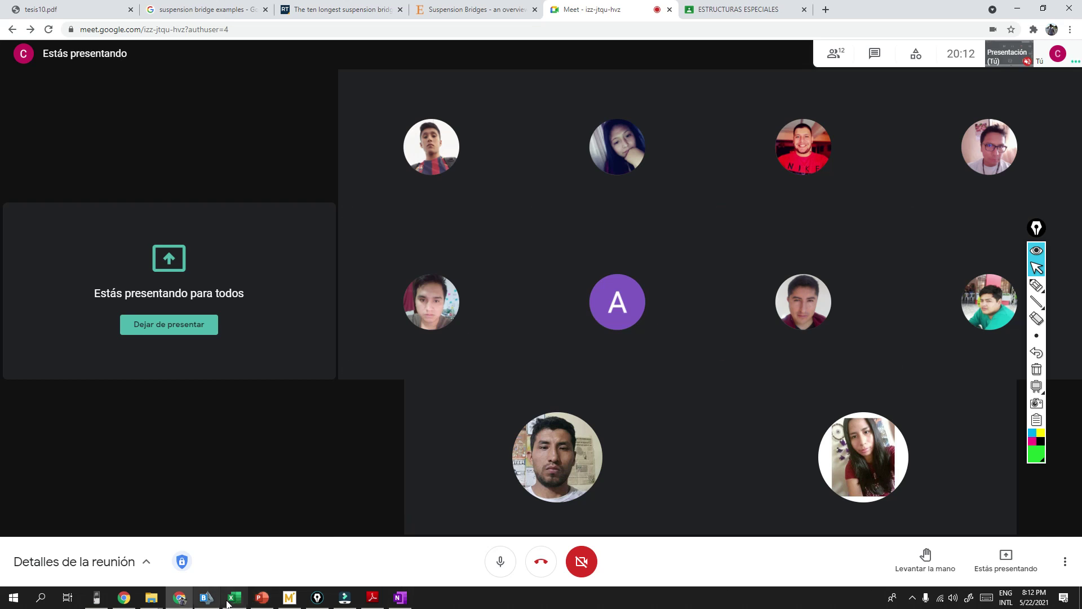
Step: Switch back to 001EstructurasEspeciales.pdf and examine the bridge types in Figura 4.20 and Figura 4.21 at 200% zoom
click(379, 600)
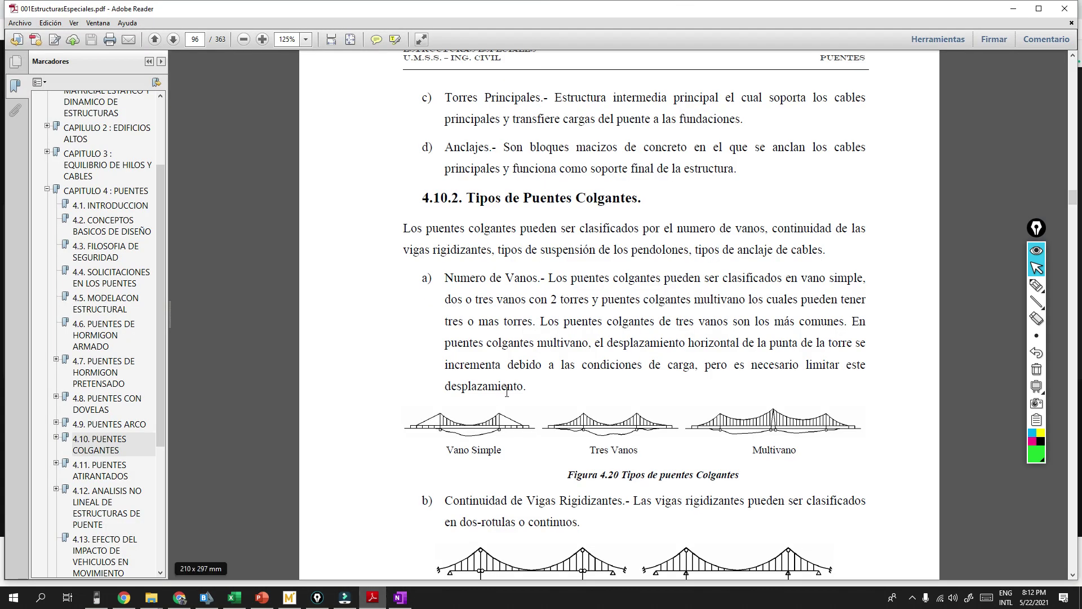
scroll(645, 442, down, 5)
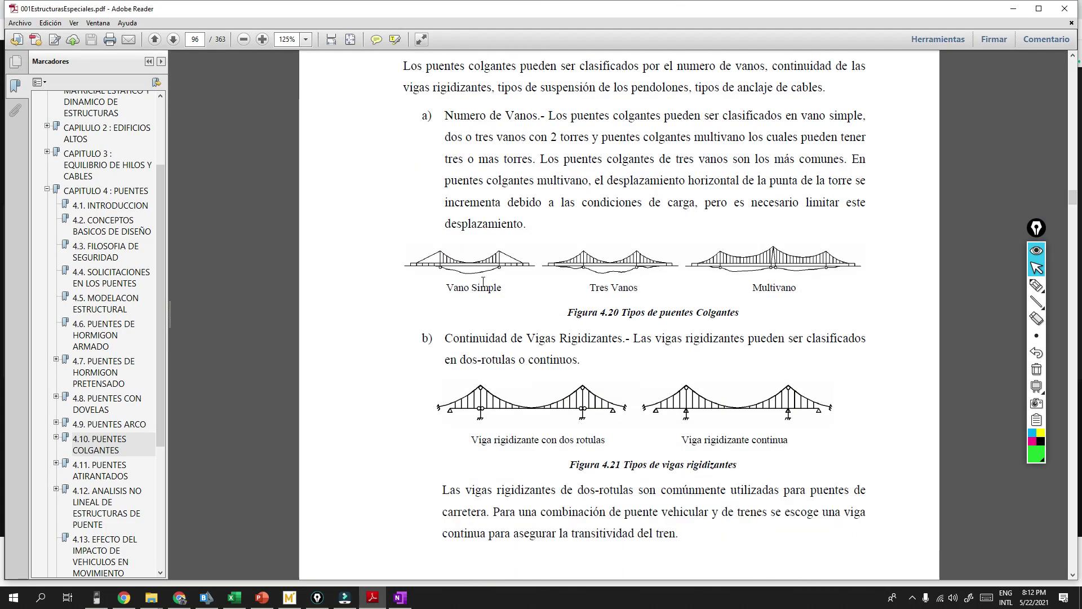
ctrl+scroll(458, 275, up, 2)
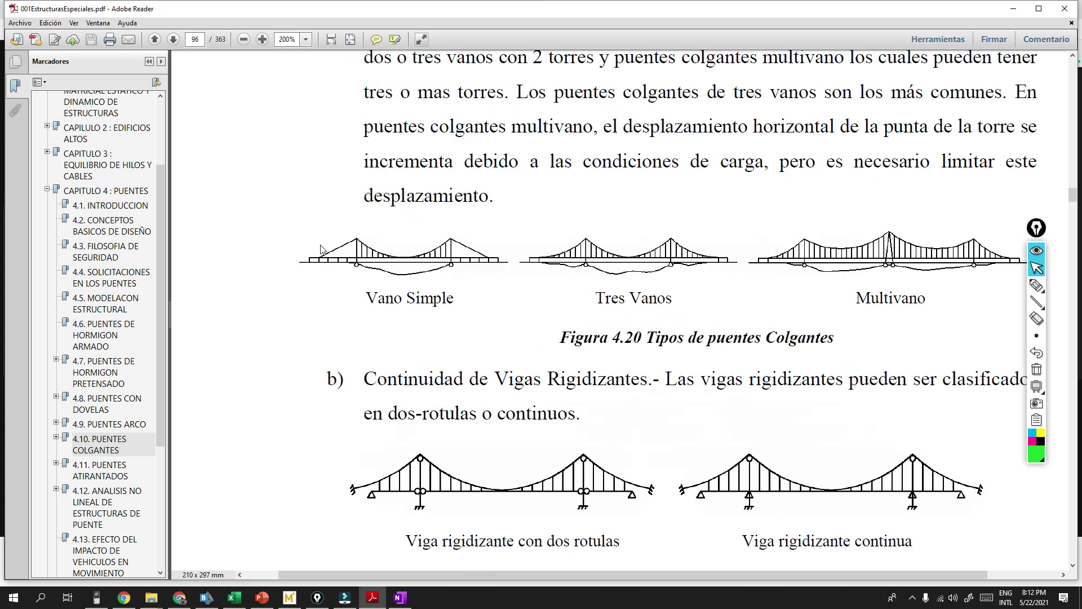
scroll(629, 244, down, 1)
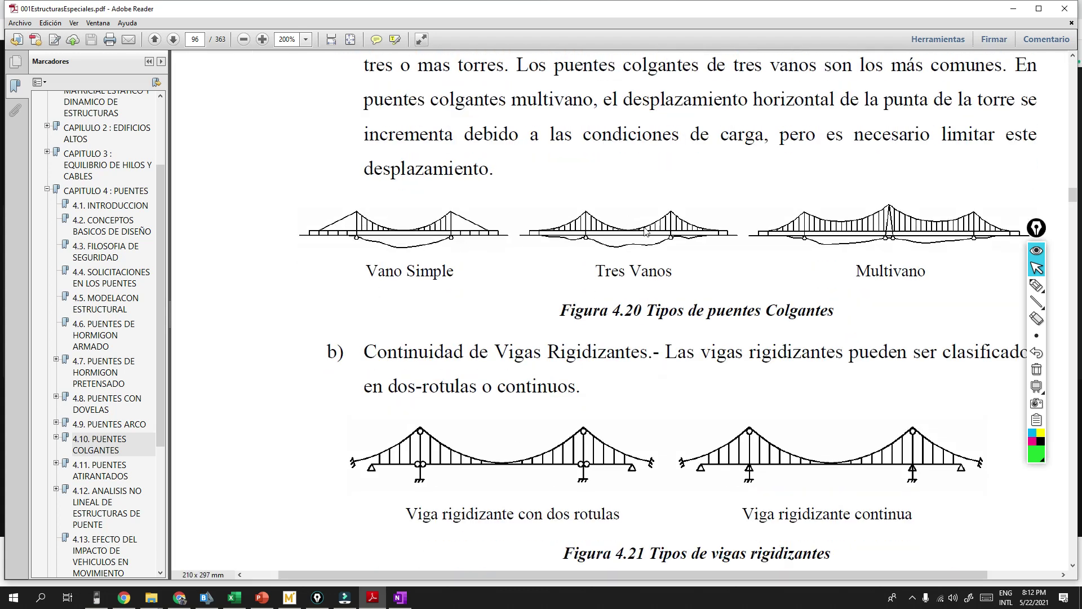